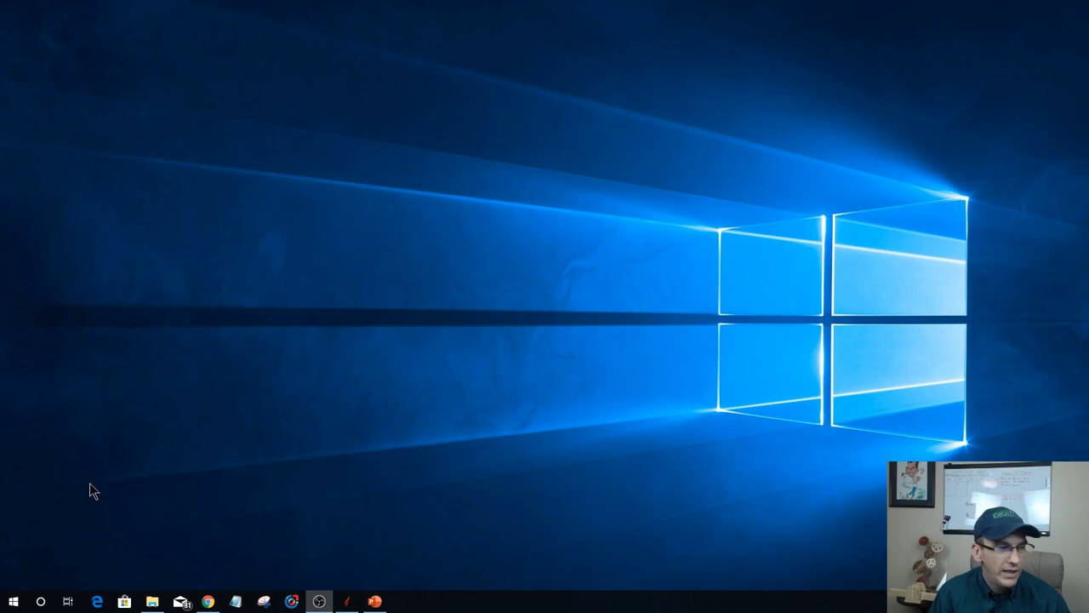
# Launch VCarve Pro 9.5 from its program folder in the Windows Start menu.
pyautogui.click(14, 601)
pyautogui.scroll(-10, 102, 487)
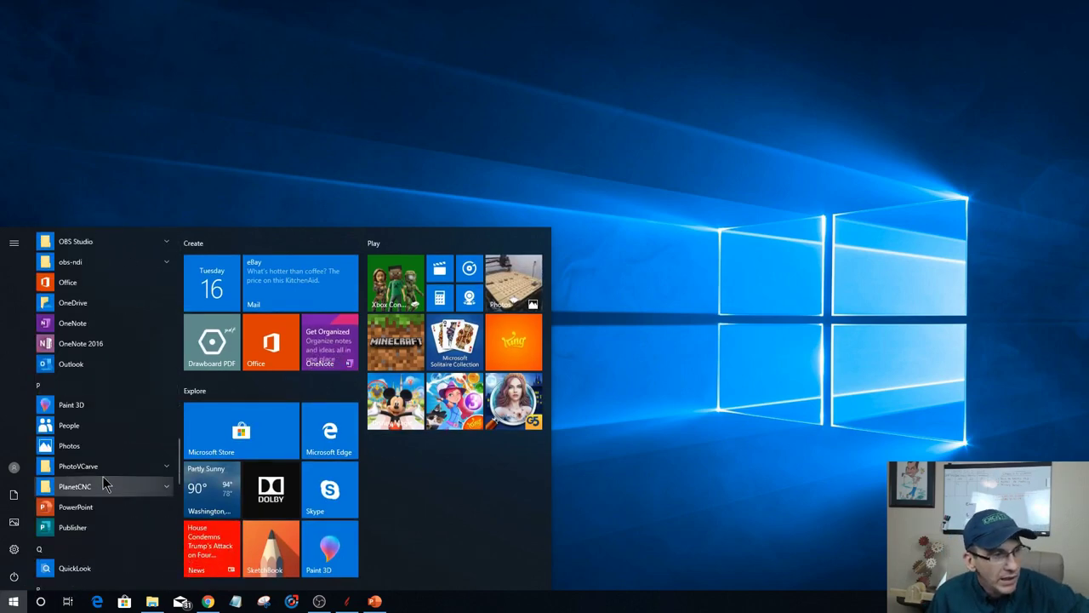
pyautogui.scroll(-3, 102, 476)
pyautogui.scroll(-6, 102, 477)
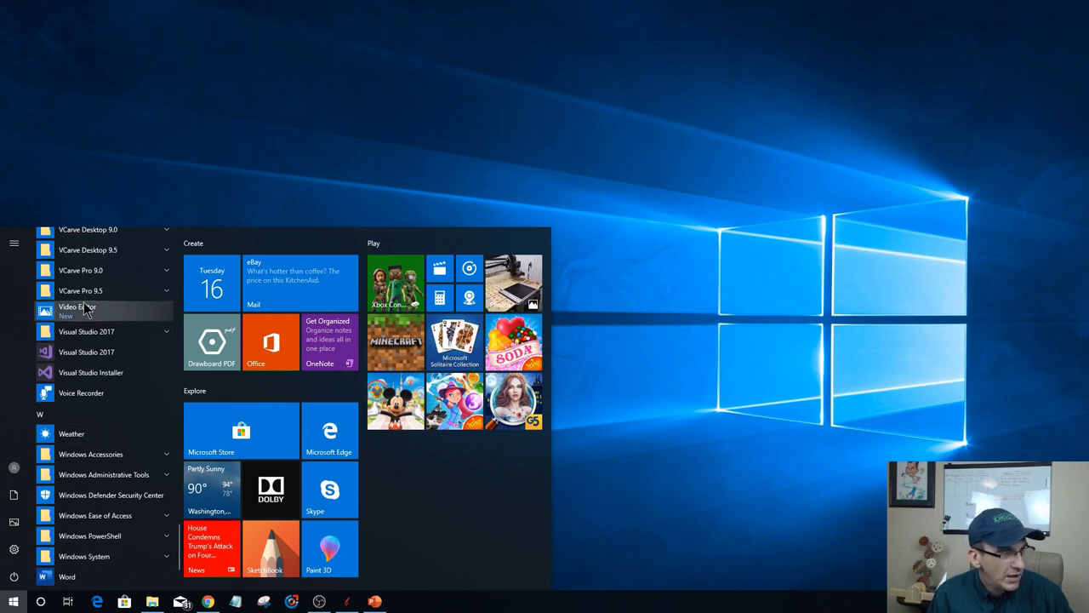
pyautogui.click(84, 292)
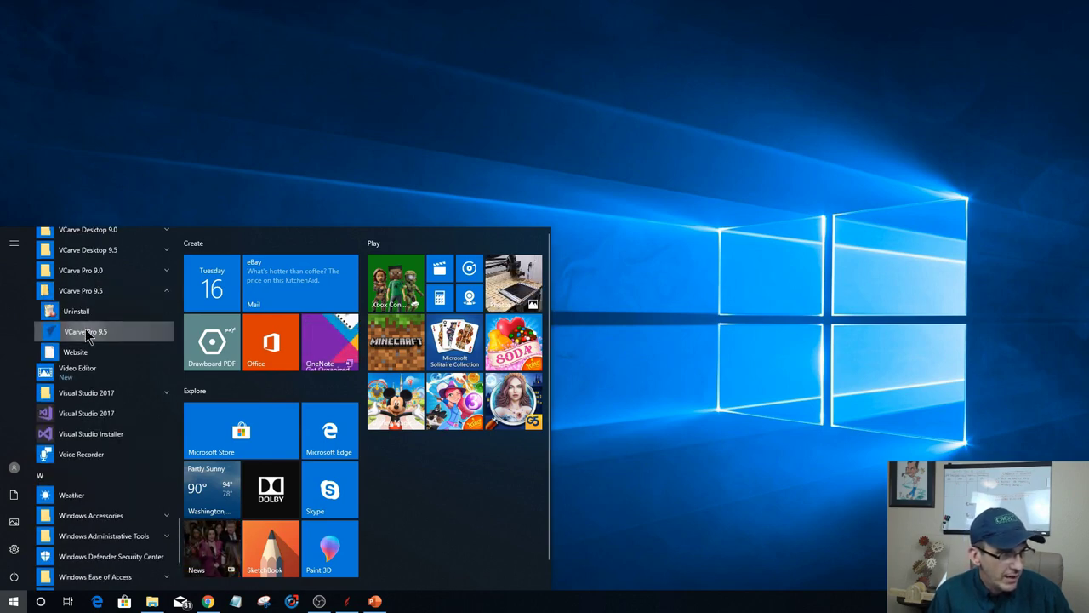
pyautogui.click(85, 331)
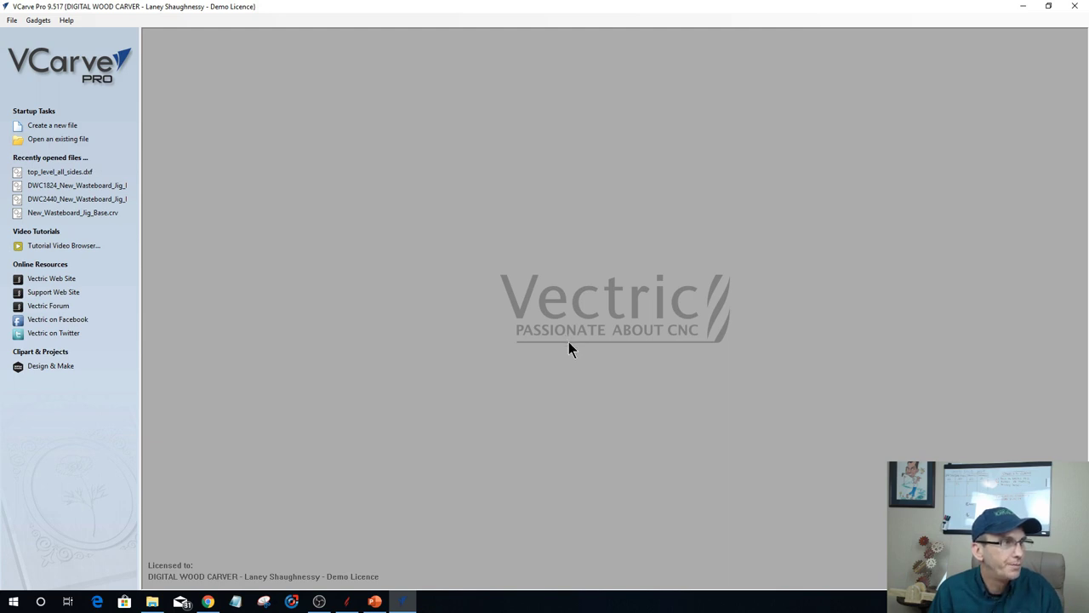
# Start a new blank job with 'Create a new file' under Startup Tasks.
pyautogui.click(63, 126)
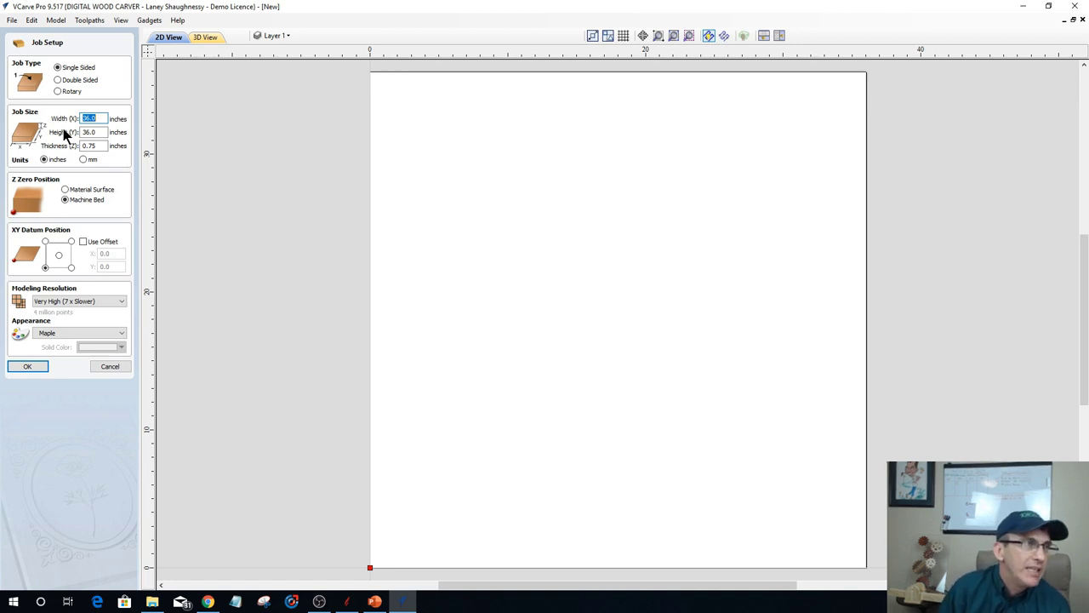
pyautogui.click(150, 23)
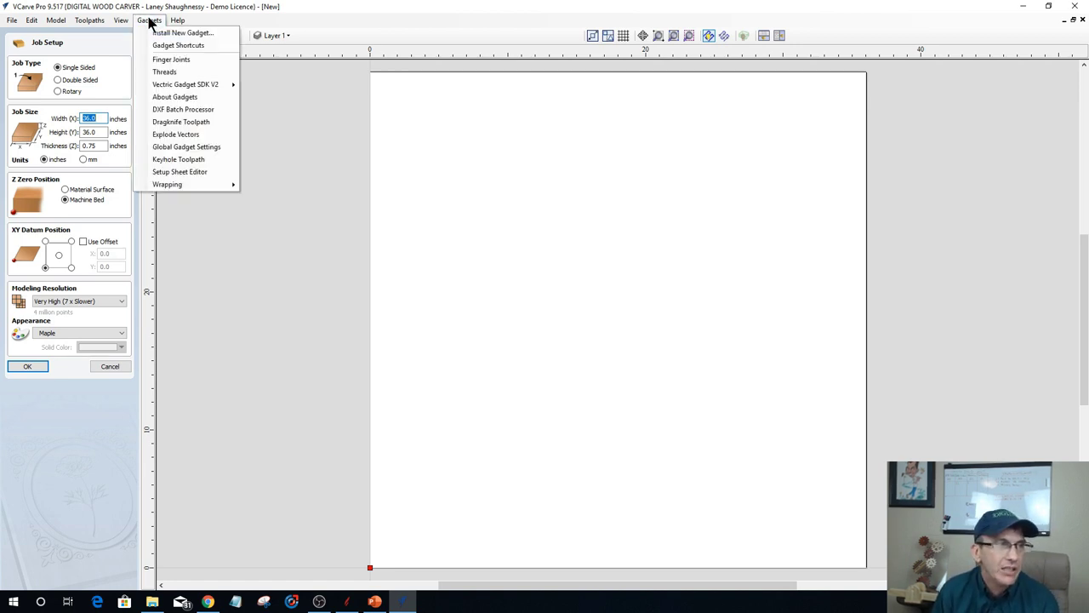
pyautogui.moveTo(170, 188)
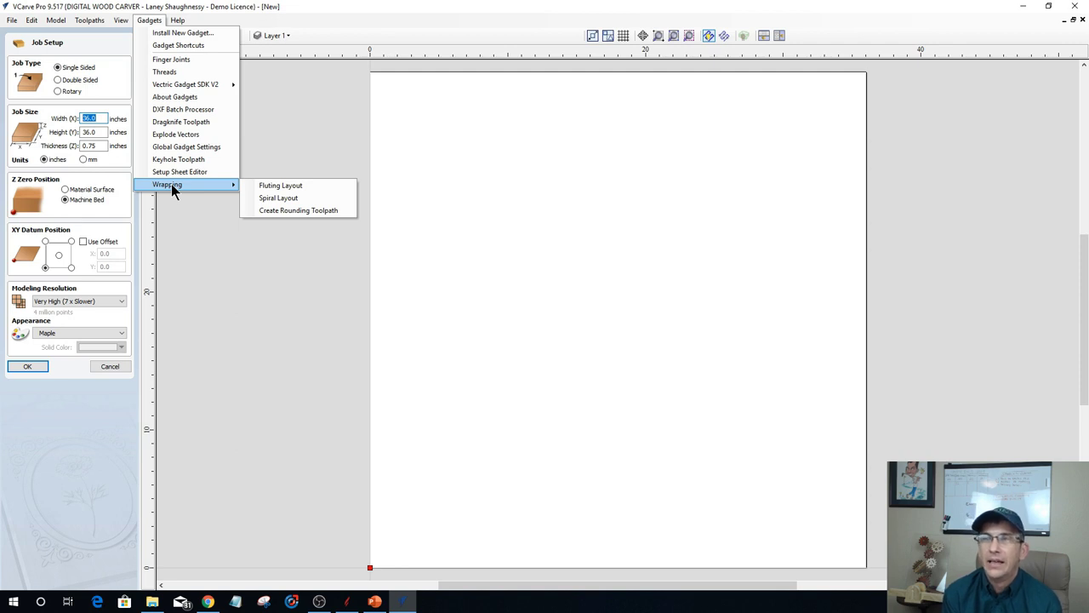
# Switch the job type to Rotary and select the 12.0 Length value.
pyautogui.click(204, 295)
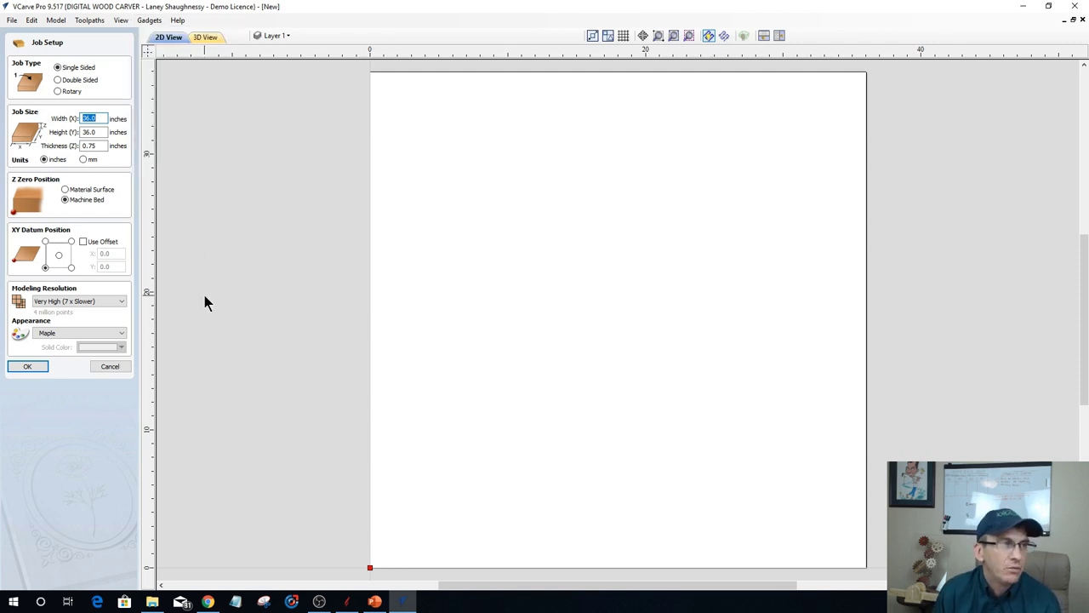
pyautogui.click(58, 92)
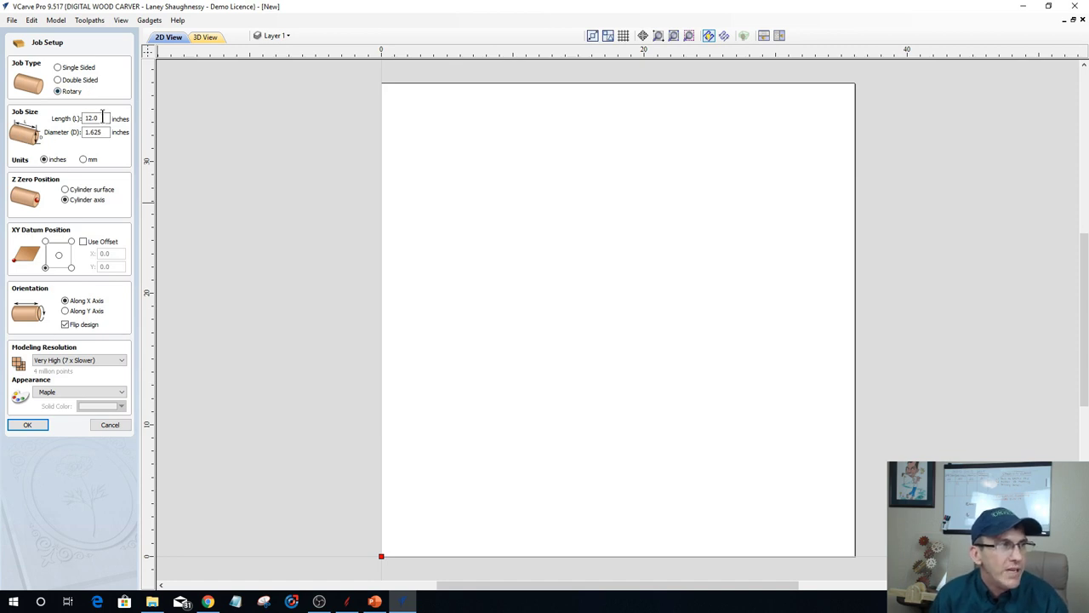
pyautogui.moveTo(104, 119); pyautogui.dragTo(53, 119)
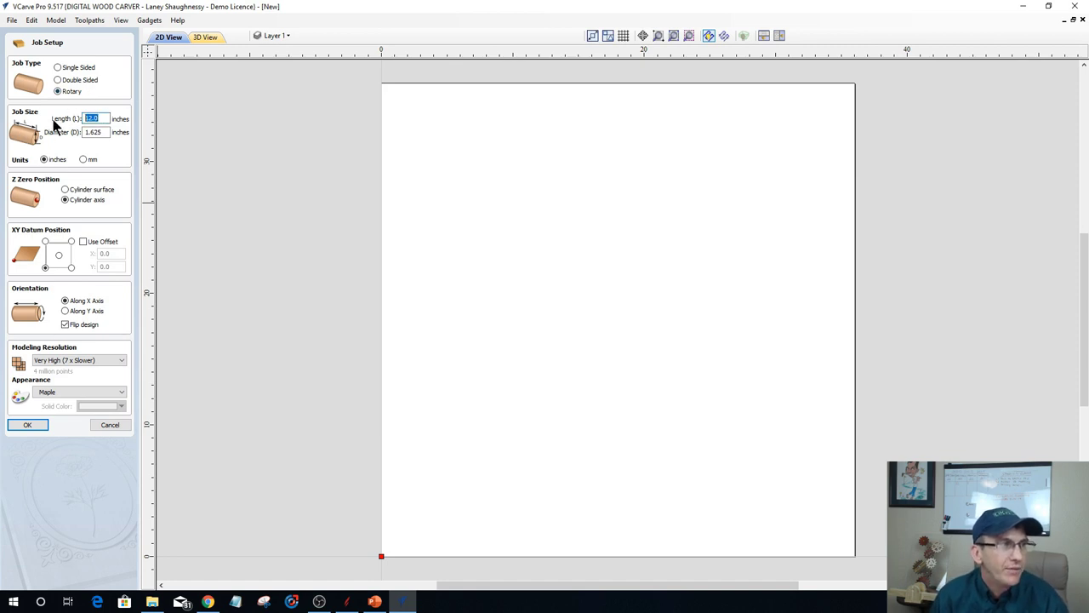
pyautogui.doubleClick(97, 131)
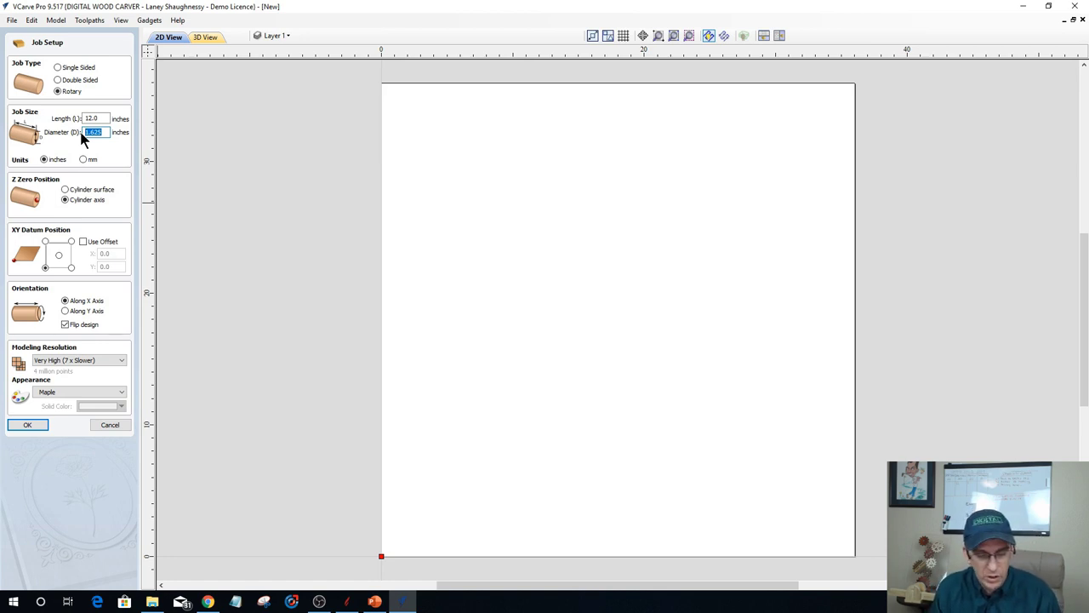
# Replace the diameter with 5 inches, then select the 12.0 length for editing.
pyautogui.write('3')
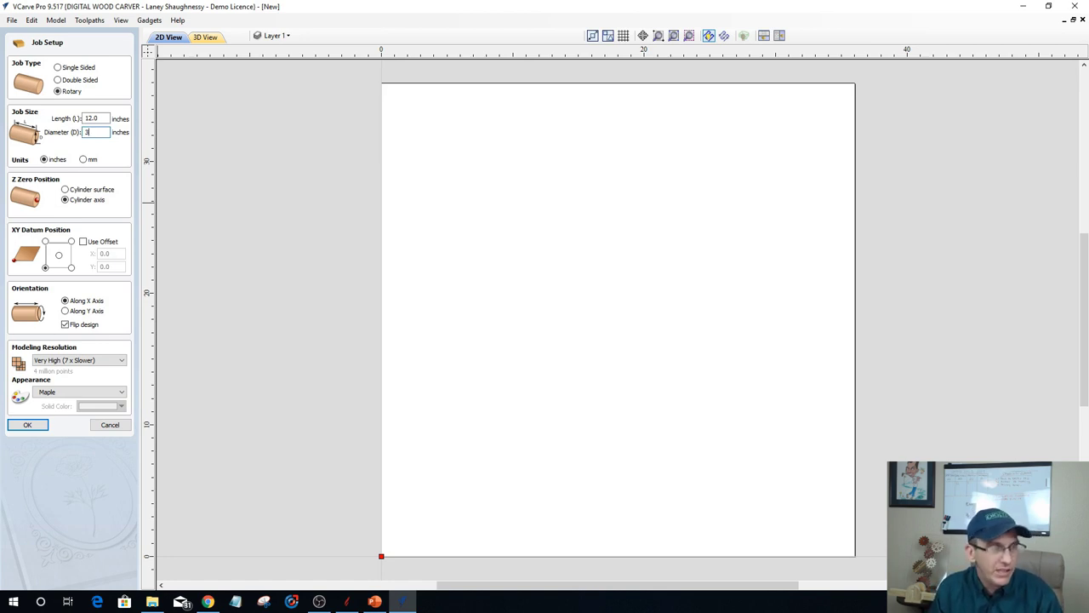
pyautogui.write(' 3/')
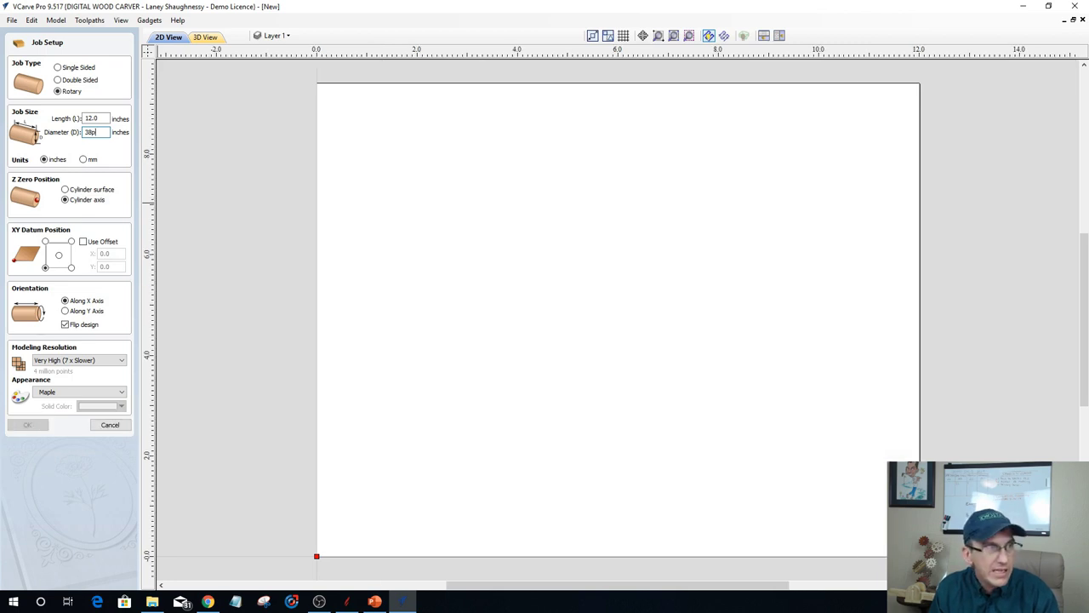
pyautogui.press('BackSpace')
pyautogui.press('BackSpace')
pyautogui.press('BackSpace')
pyautogui.press('BackSpace')
pyautogui.press('BackSpace')
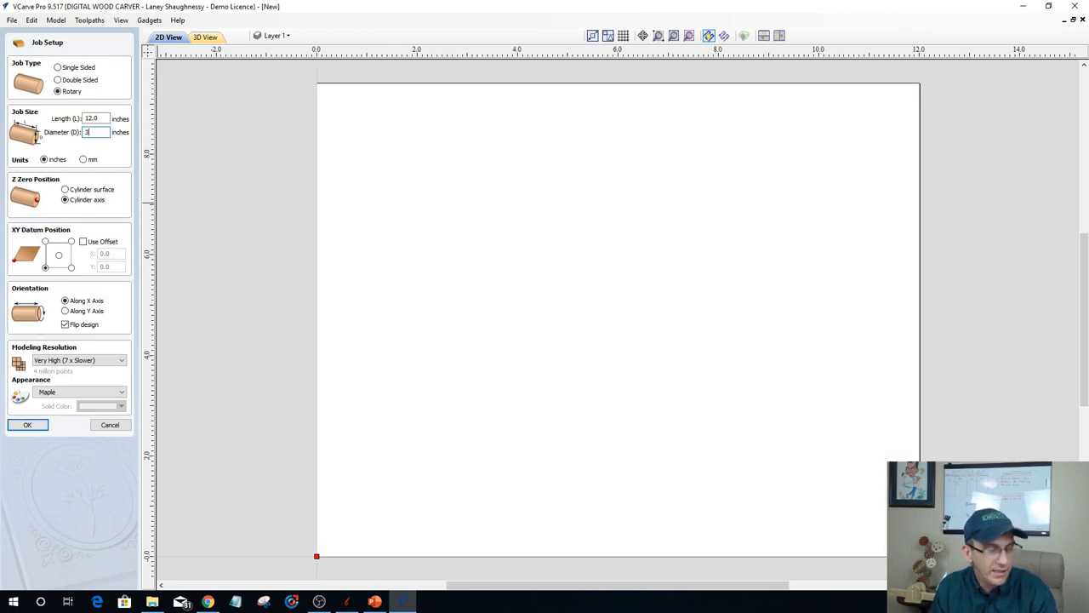
pyautogui.write('"')
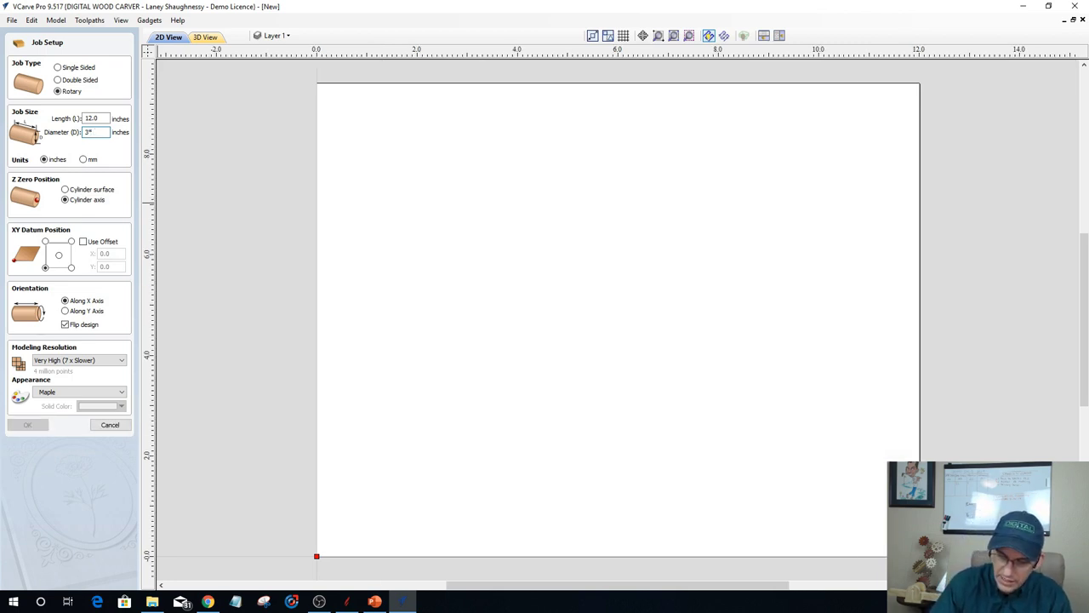
pyautogui.write('p')
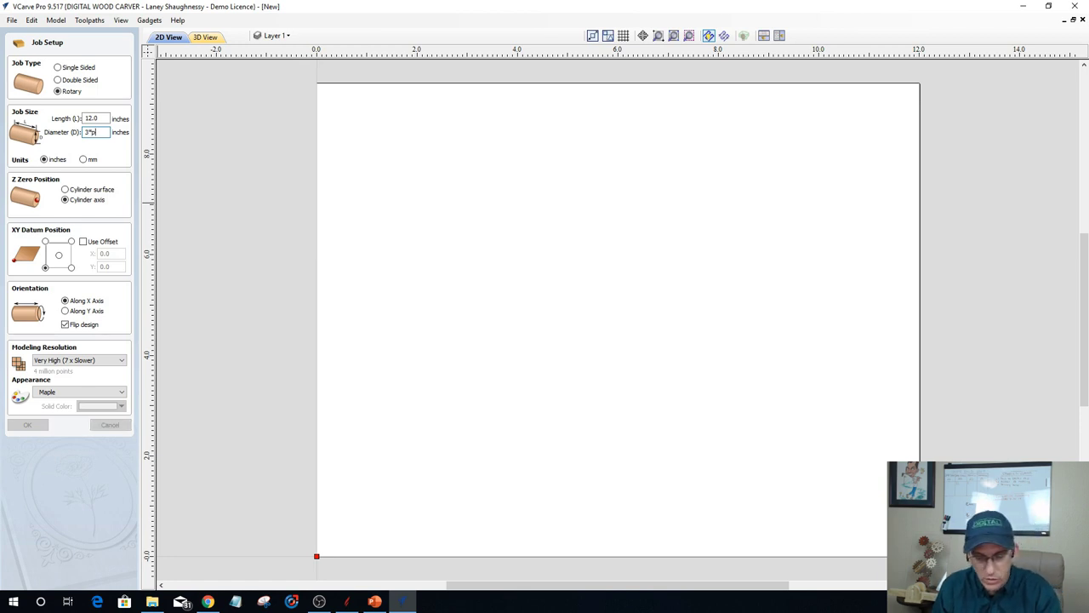
pyautogui.press('Tab')
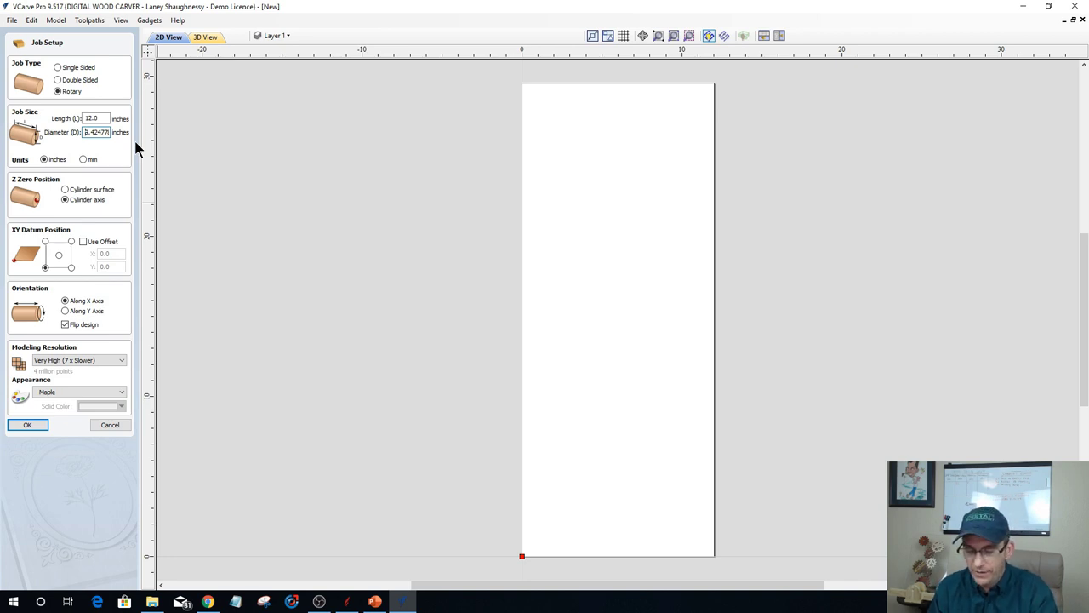
pyautogui.press('Delete')
pyautogui.press('Delete')
pyautogui.press('Delete')
pyautogui.press('Delete')
pyautogui.press('Delete')
pyautogui.press('Delete')
pyautogui.press('Delete')
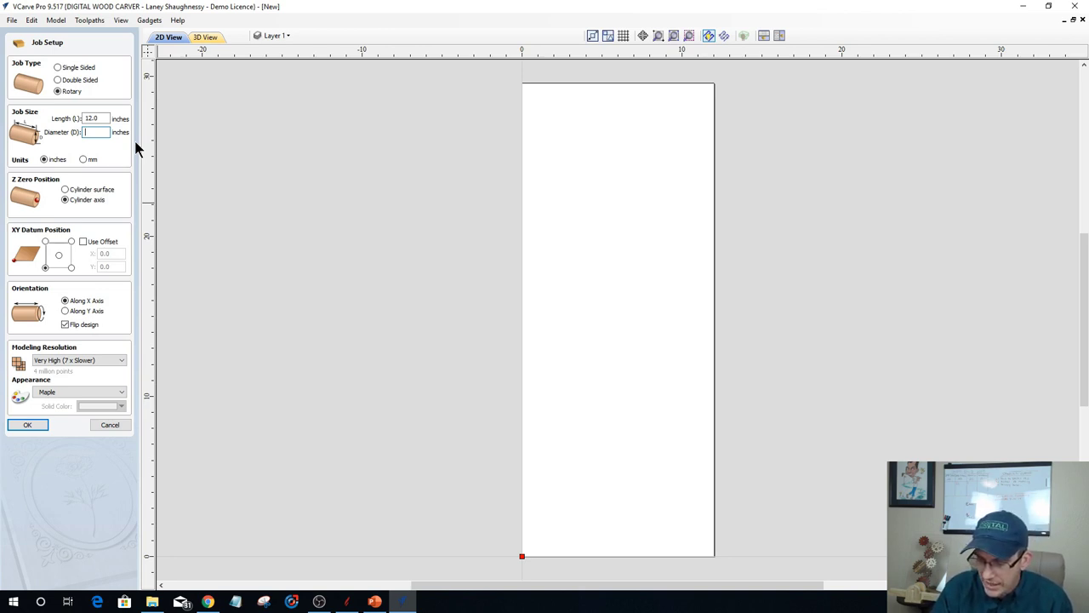
pyautogui.write('5')
pyautogui.press('Return')
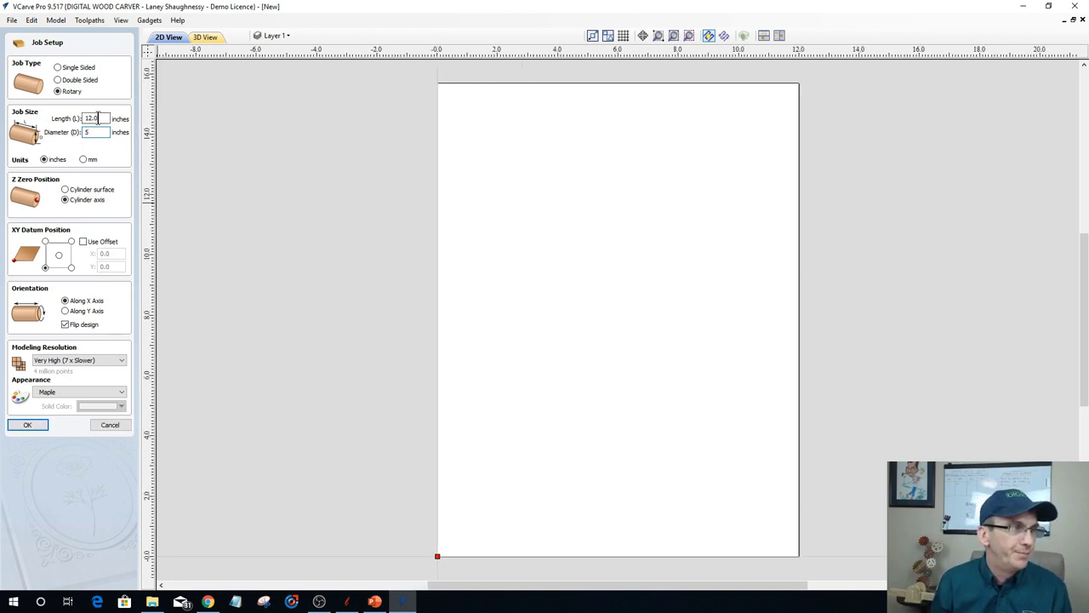
pyautogui.moveTo(106, 118); pyautogui.dragTo(59, 122)
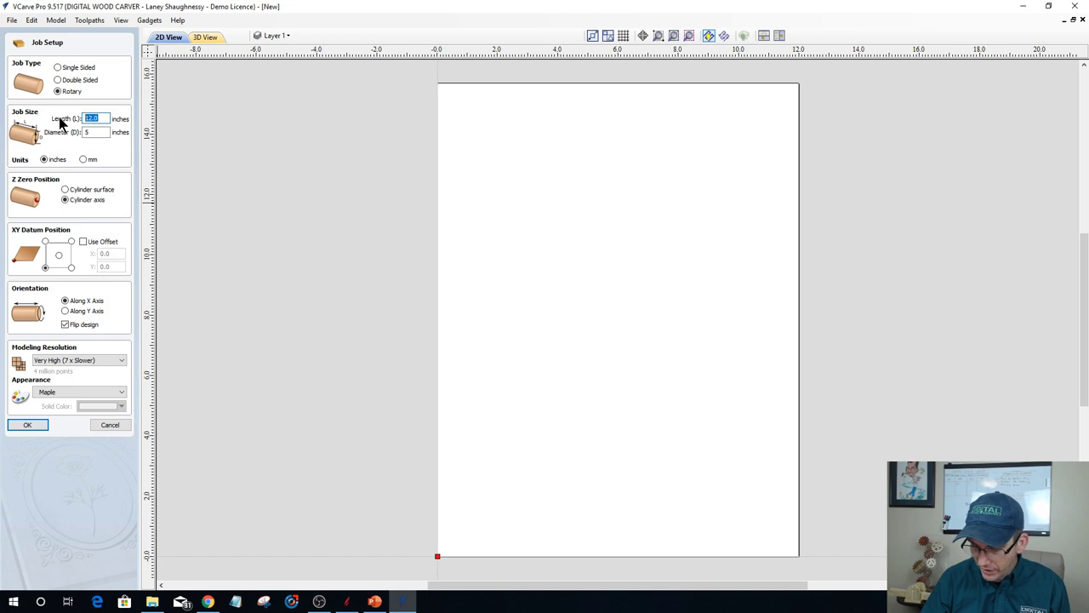
# Enter 20 inches as the cylinder length.
pyautogui.write('20')
pyautogui.press('Return')
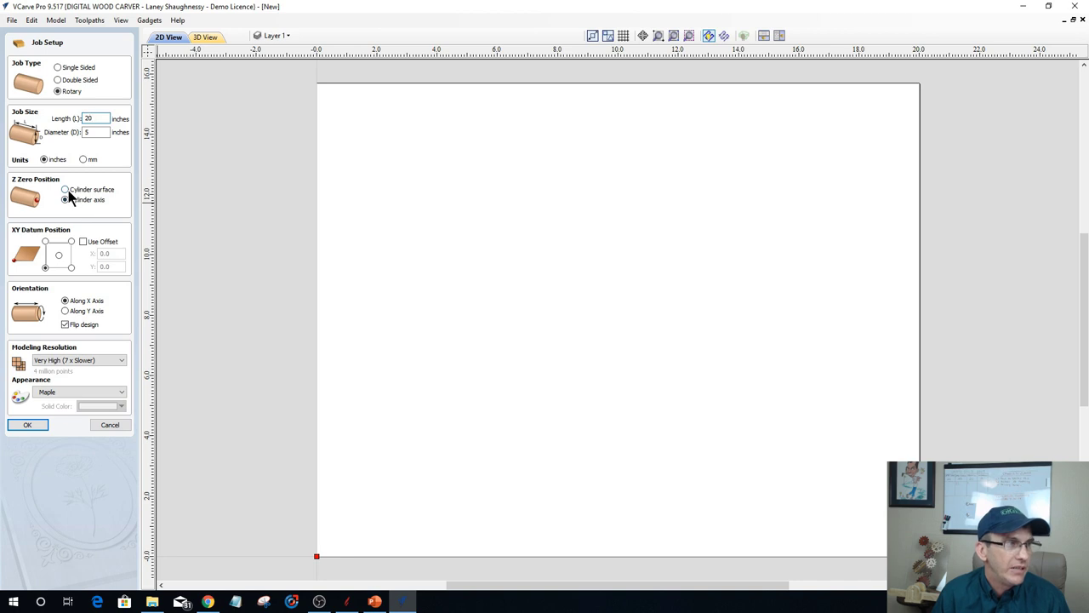
# Set the Z zero option to measure from the cylinder surface.
pyautogui.click(68, 193)
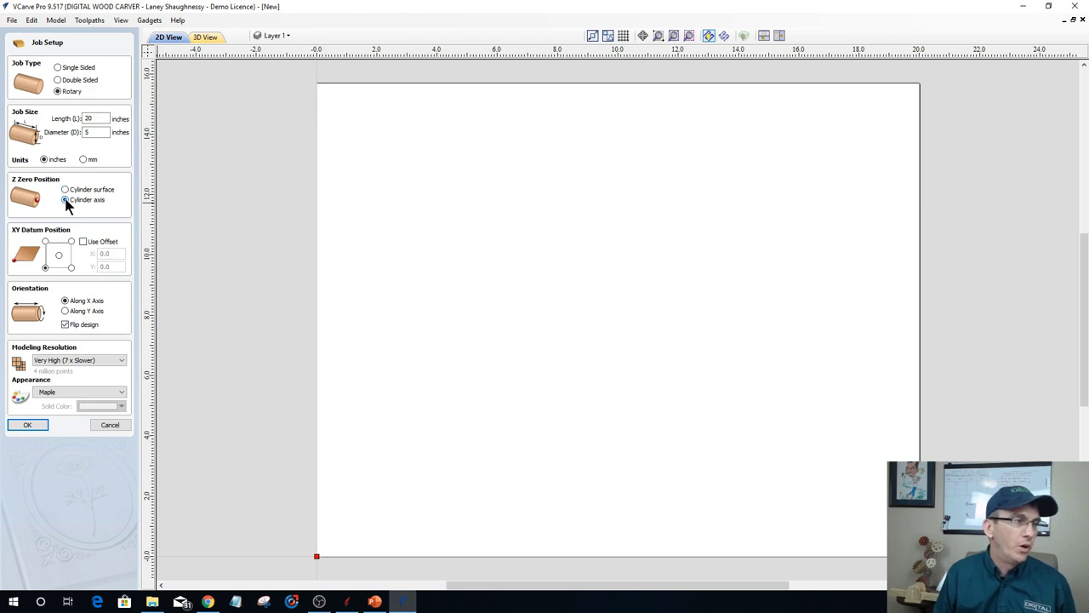
pyautogui.click(65, 190)
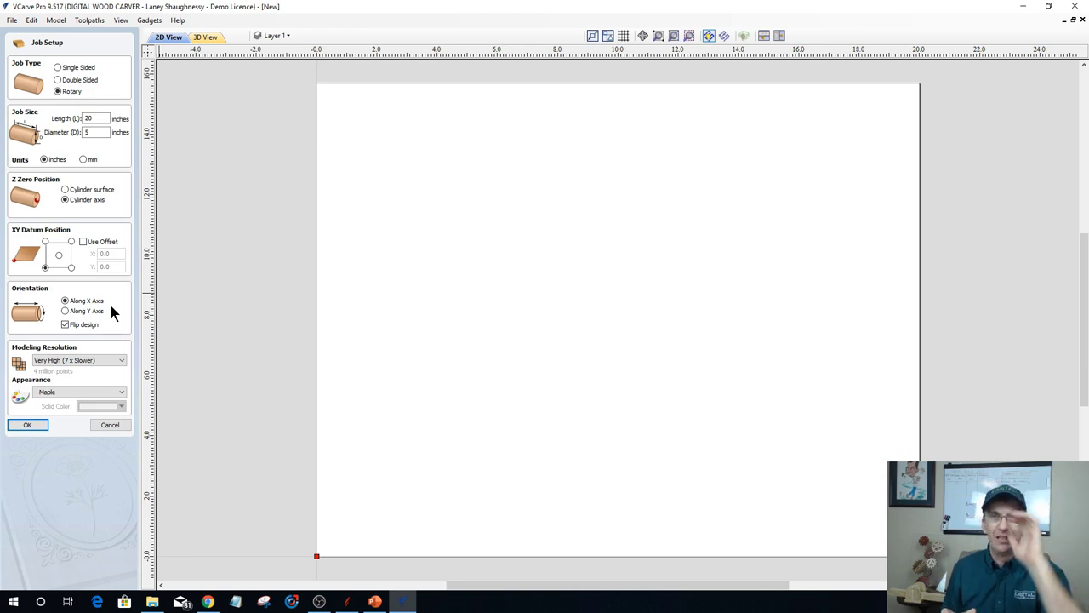
pyautogui.click(67, 310)
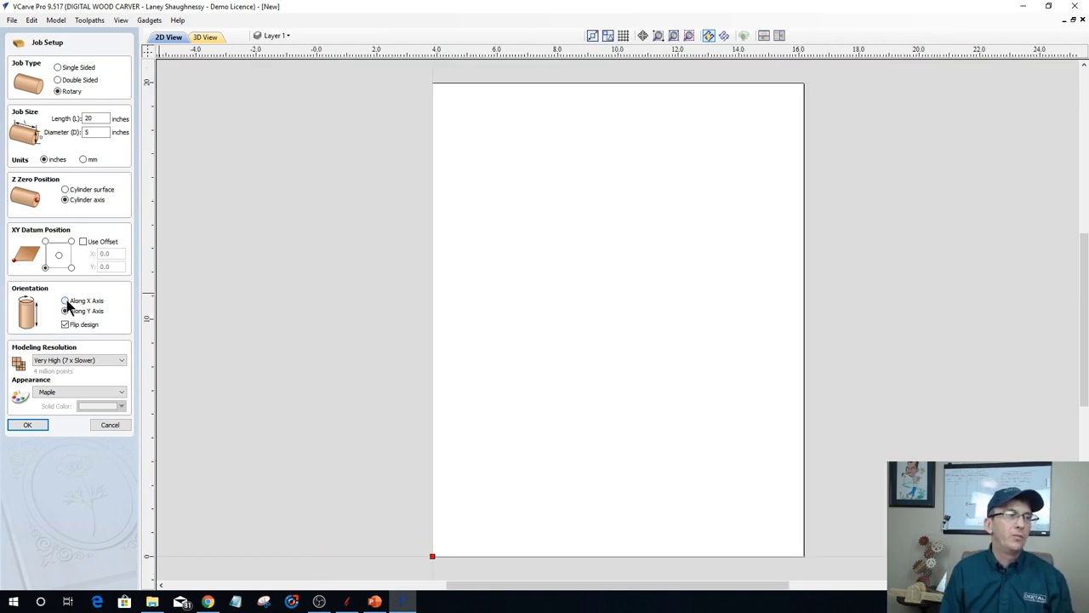
pyautogui.click(65, 301)
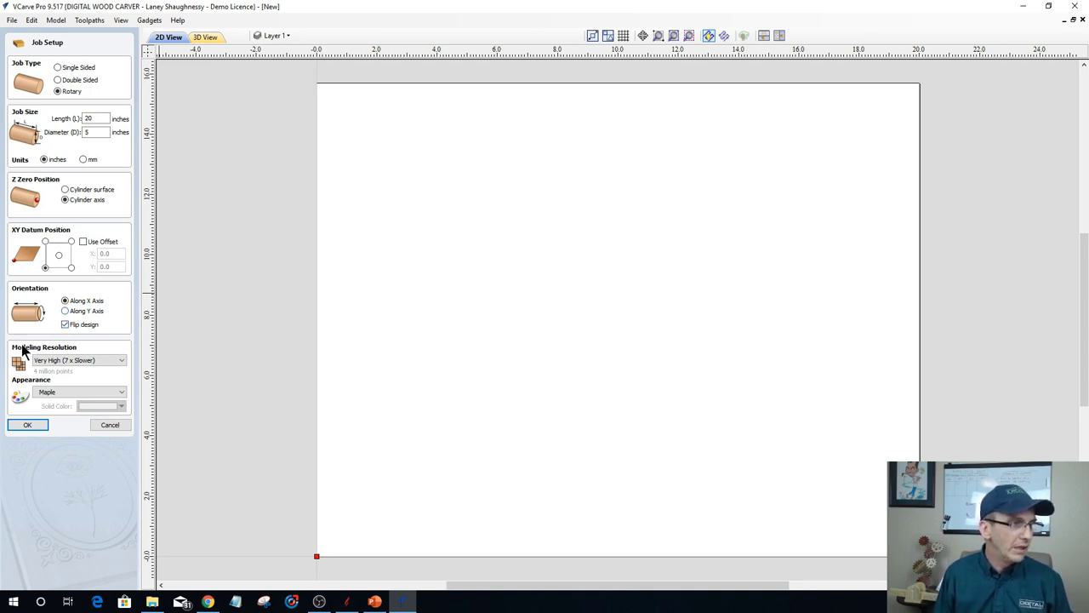
pyautogui.click(79, 362)
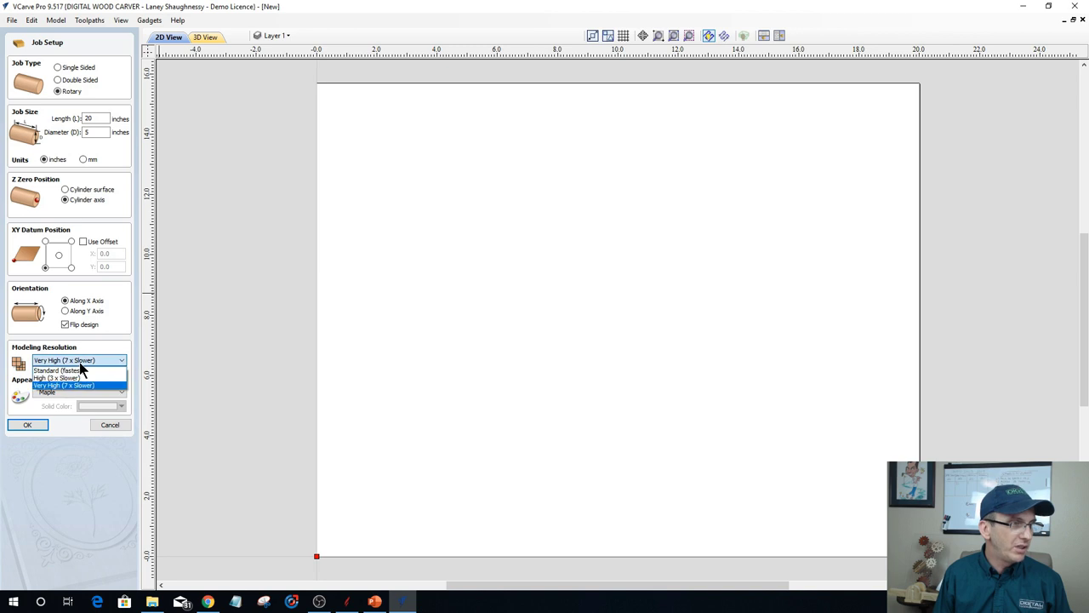
pyautogui.click(79, 361)
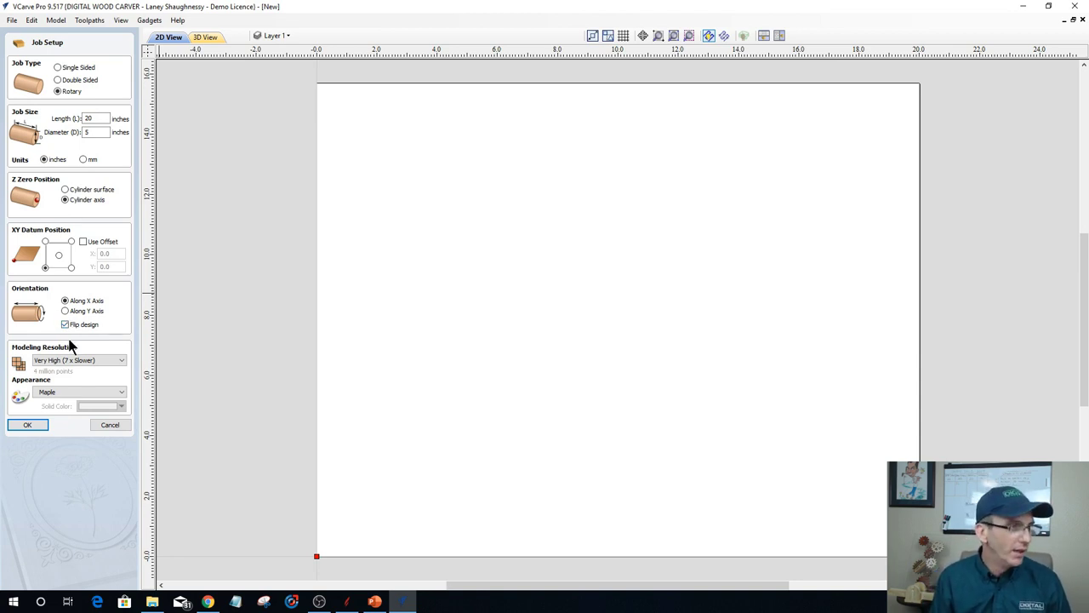
# Accept the rotary job setup, then draw a rectangle and resize it to a 5 x 5 inch square.
pyautogui.click(23, 426)
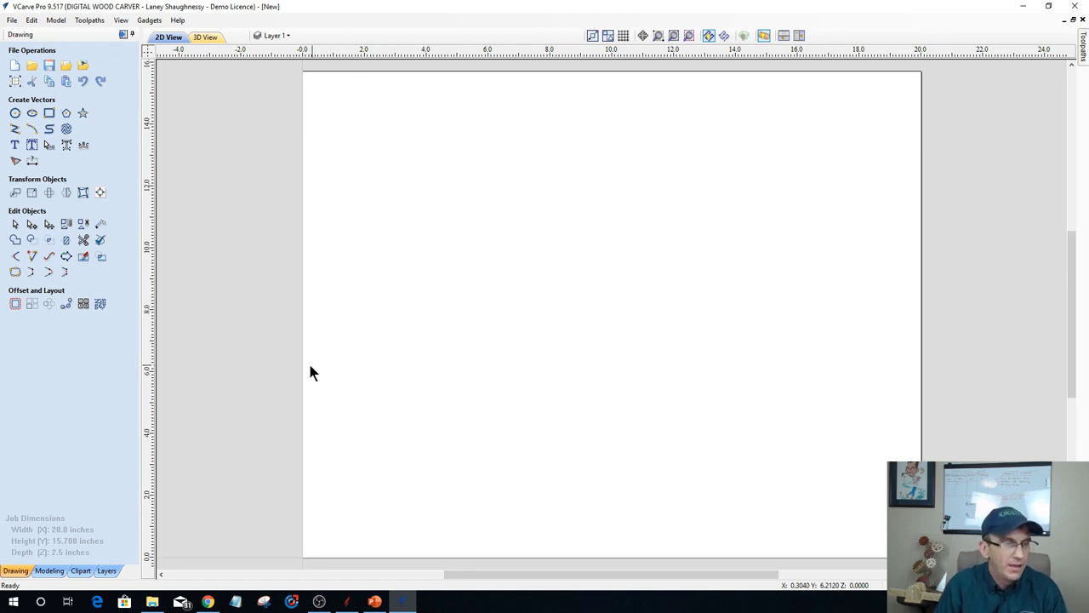
pyautogui.click(48, 113)
pyautogui.moveTo(532, 205)
pyautogui.mouseDown()
pyautogui.moveTo(531, 278)
pyautogui.moveTo(652, 279)
pyautogui.moveTo(660, 299)
pyautogui.mouseUp()
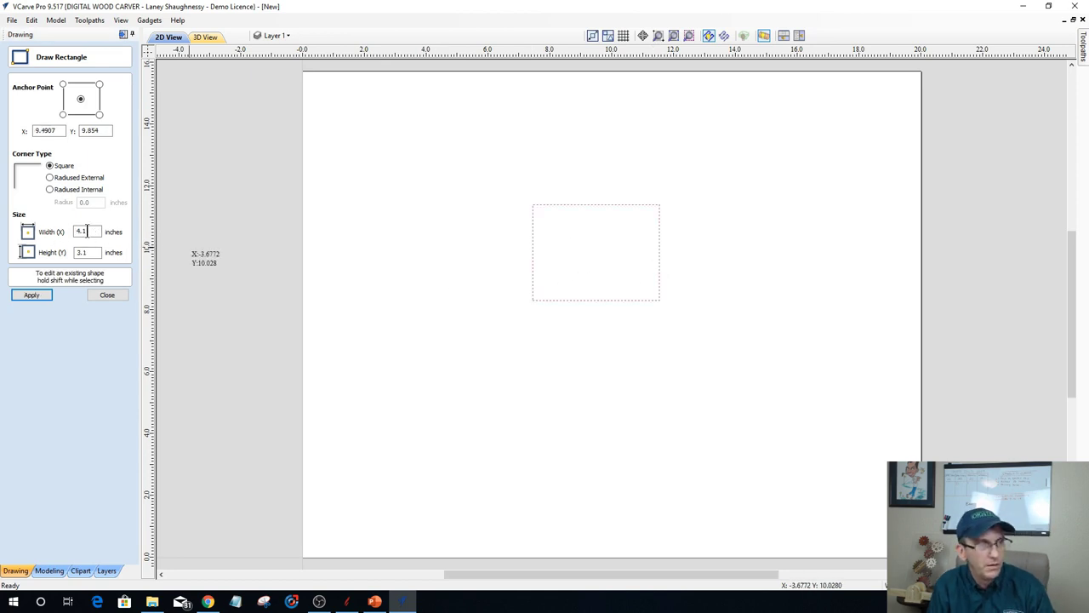
pyautogui.doubleClick(85, 231)
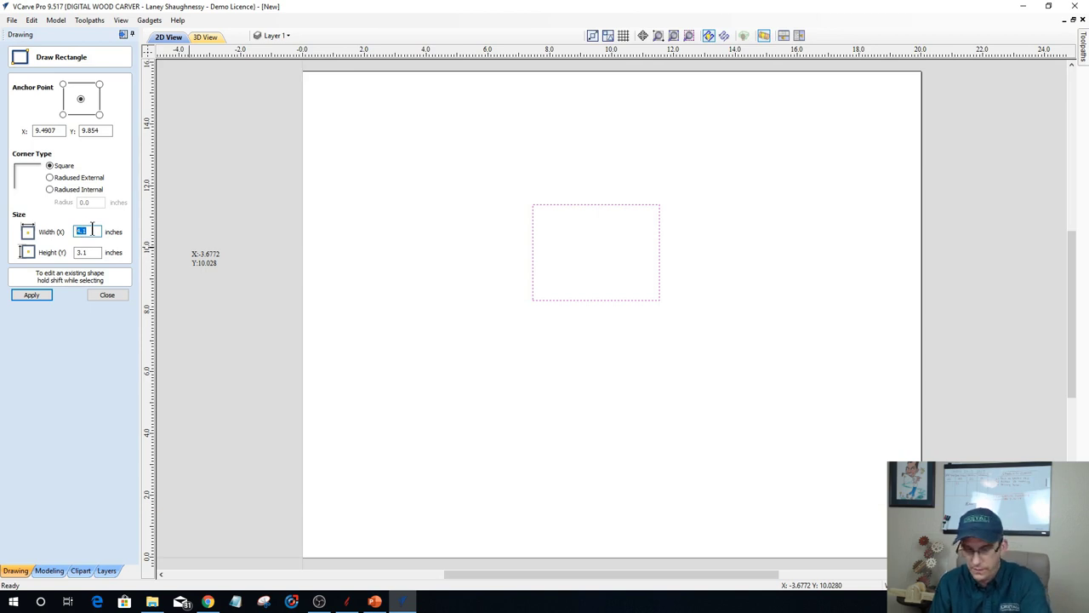
pyautogui.write('5')
pyautogui.doubleClick(86, 251)
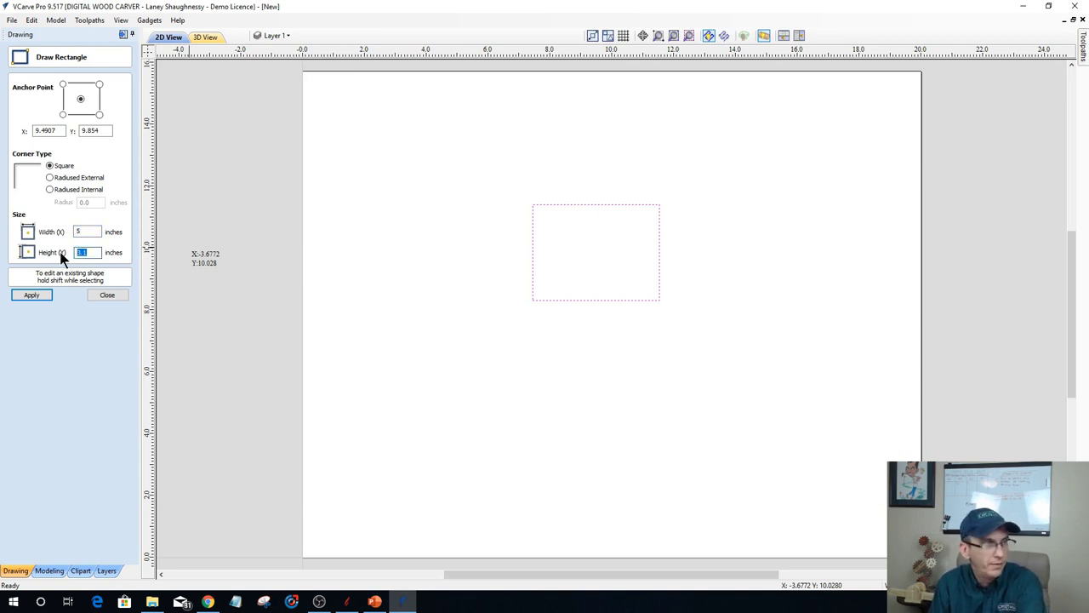
pyautogui.write('5')
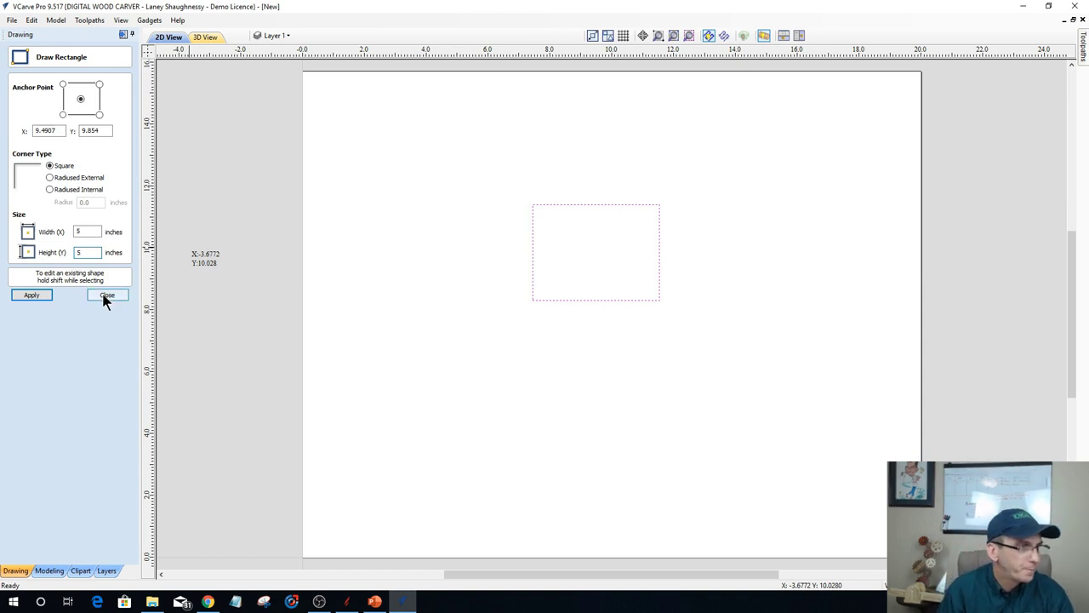
pyautogui.click(17, 298)
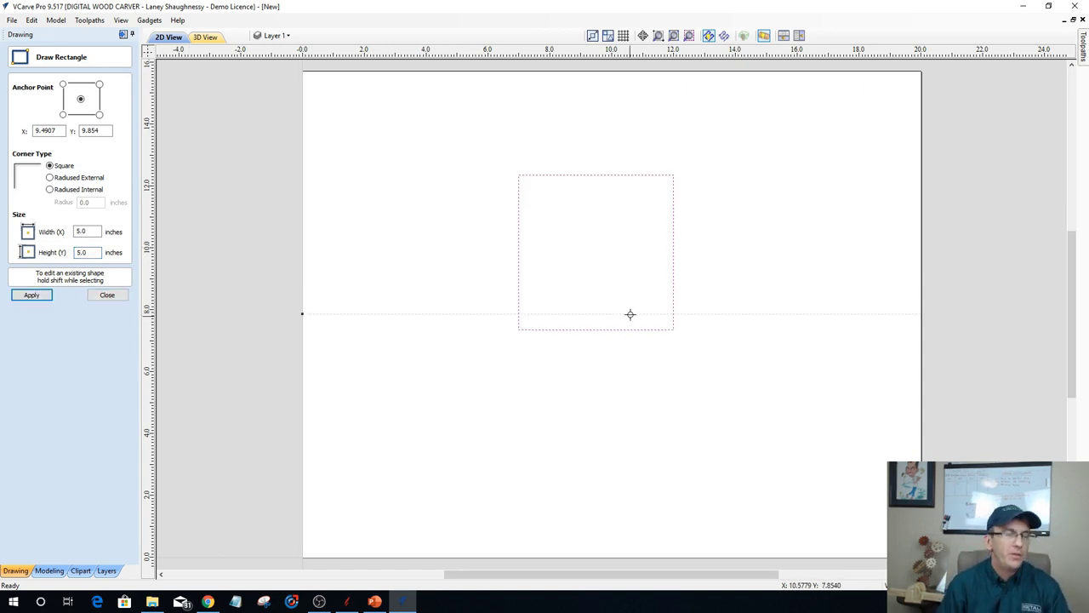
pyautogui.click(115, 295)
pyautogui.click(516, 244)
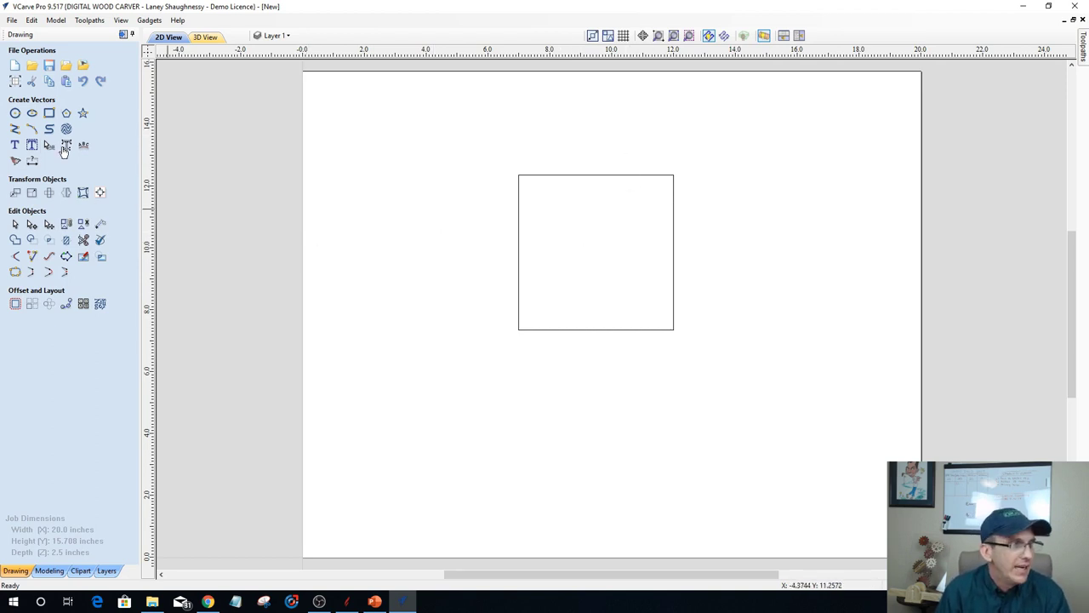
# Draw a 2.5 x 2.2 inch box with a small right-side tab, plus a test rectangle near the top.
pyautogui.click(49, 115)
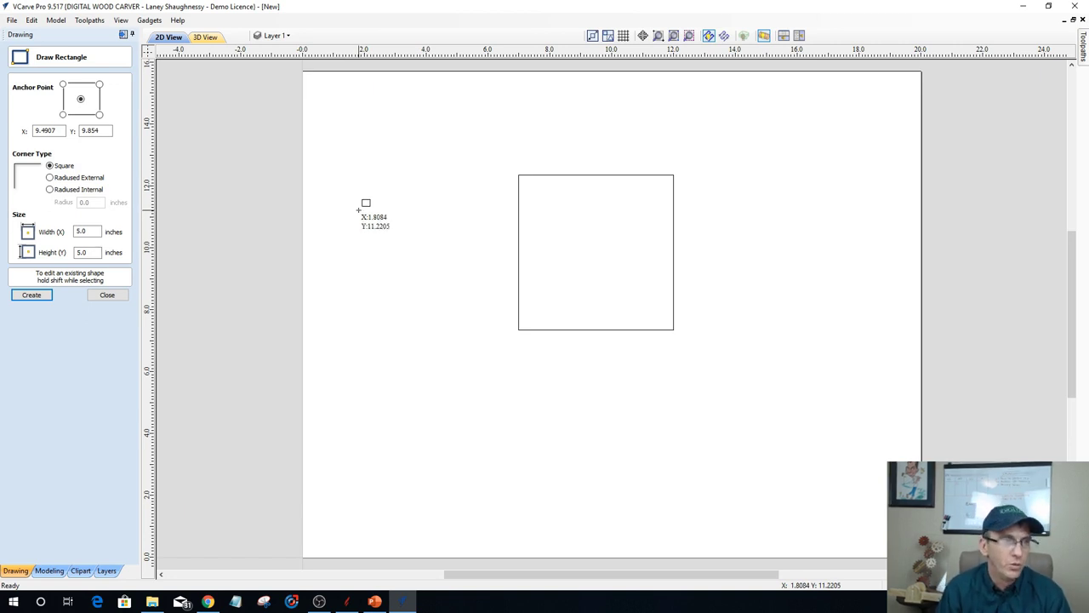
pyautogui.moveTo(360, 277); pyautogui.dragTo(436, 278)
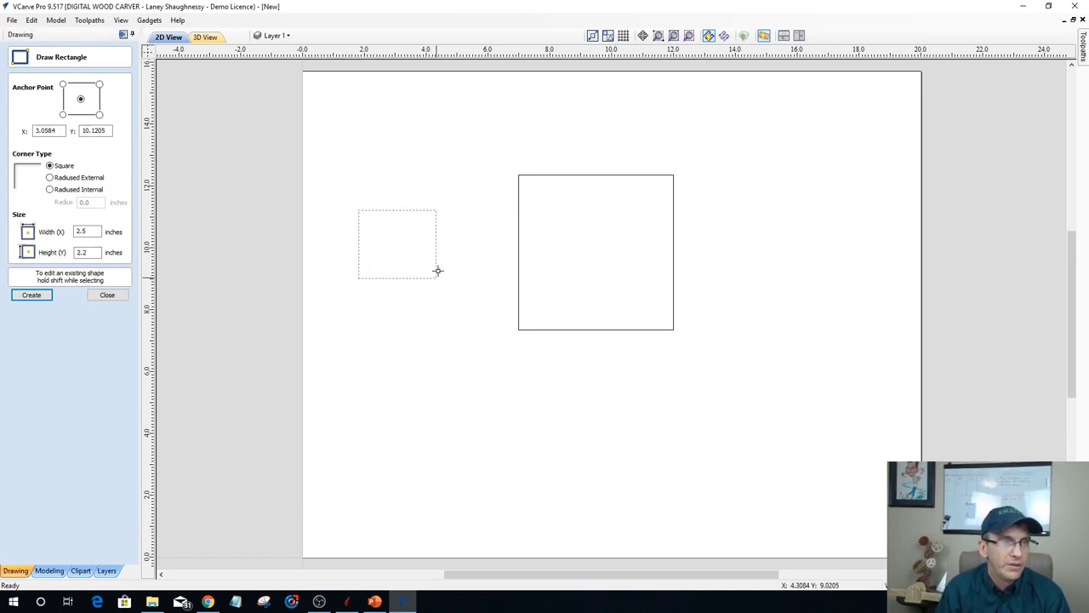
pyautogui.moveTo(437, 237); pyautogui.dragTo(479, 251)
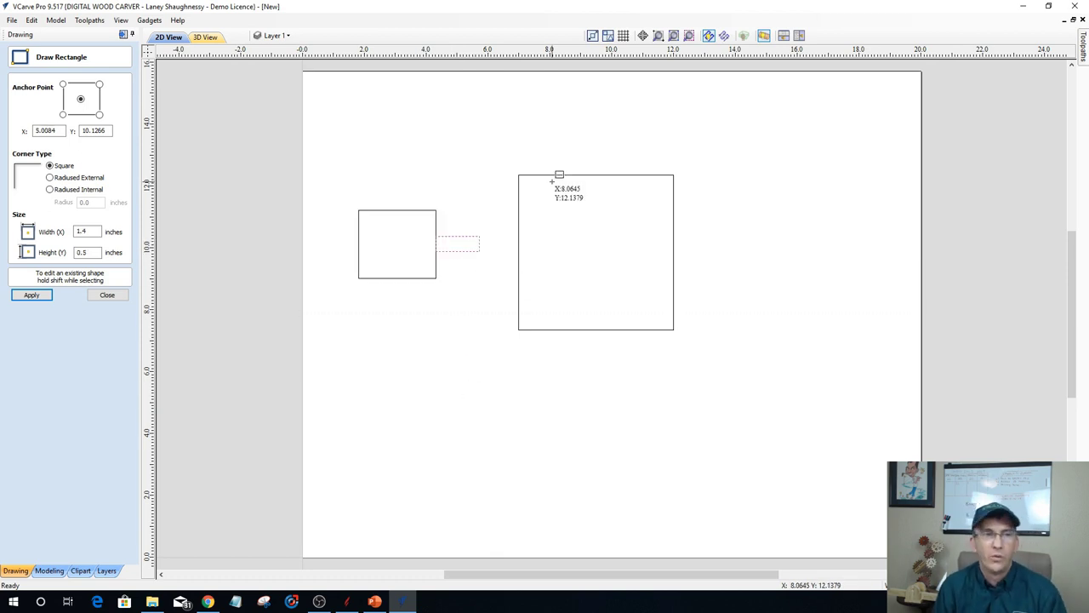
pyautogui.moveTo(572, 86); pyautogui.dragTo(605, 149)
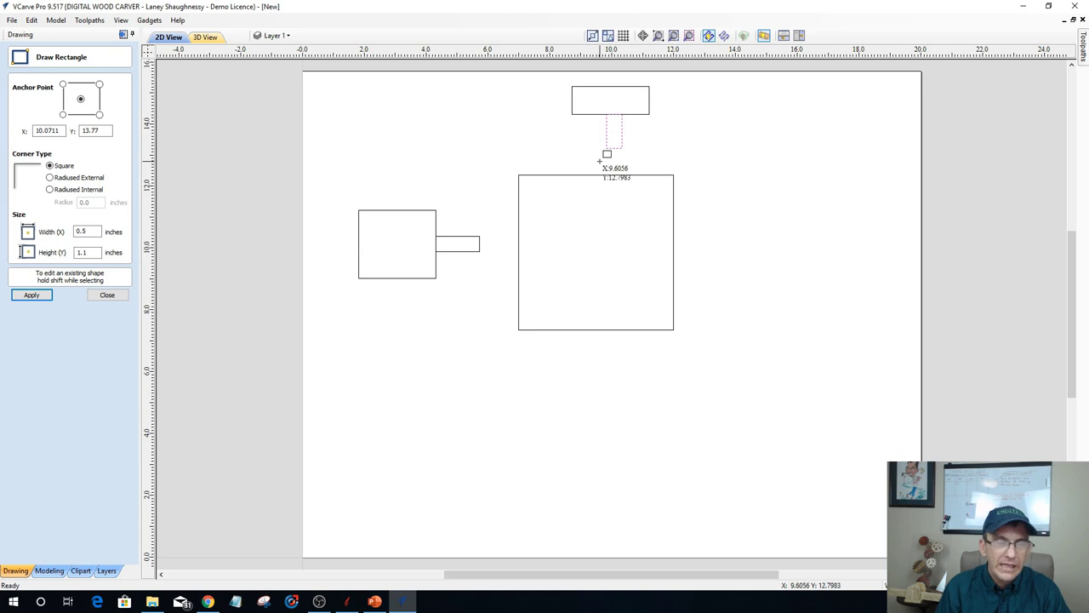
pyautogui.click(107, 295)
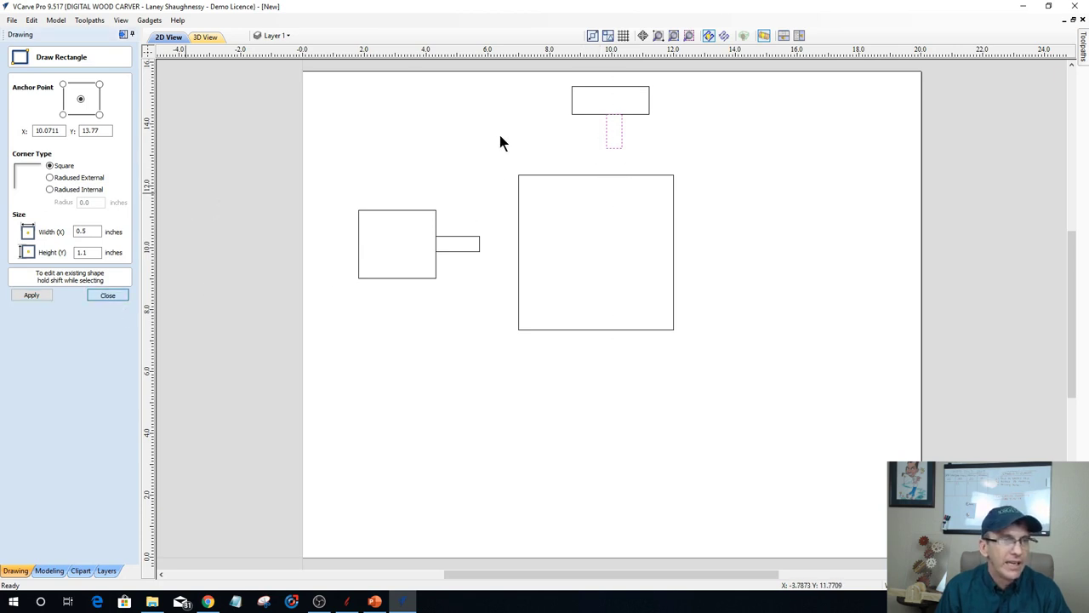
# Delete the top test rectangle, then select the box, its tab and the large square.
pyautogui.moveTo(534, 75); pyautogui.dragTo(676, 167)
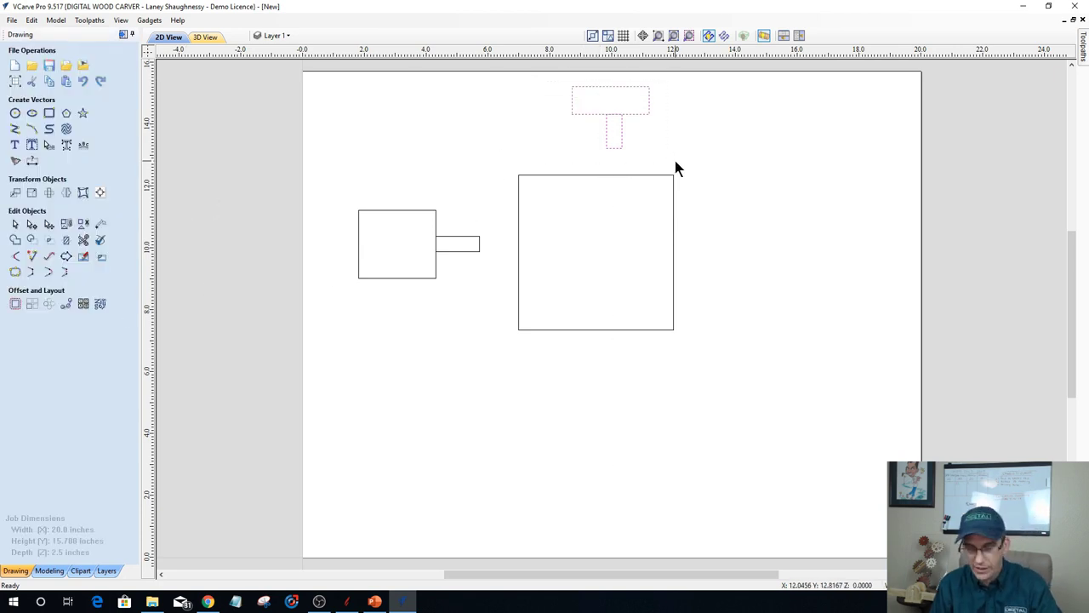
pyautogui.press('Delete')
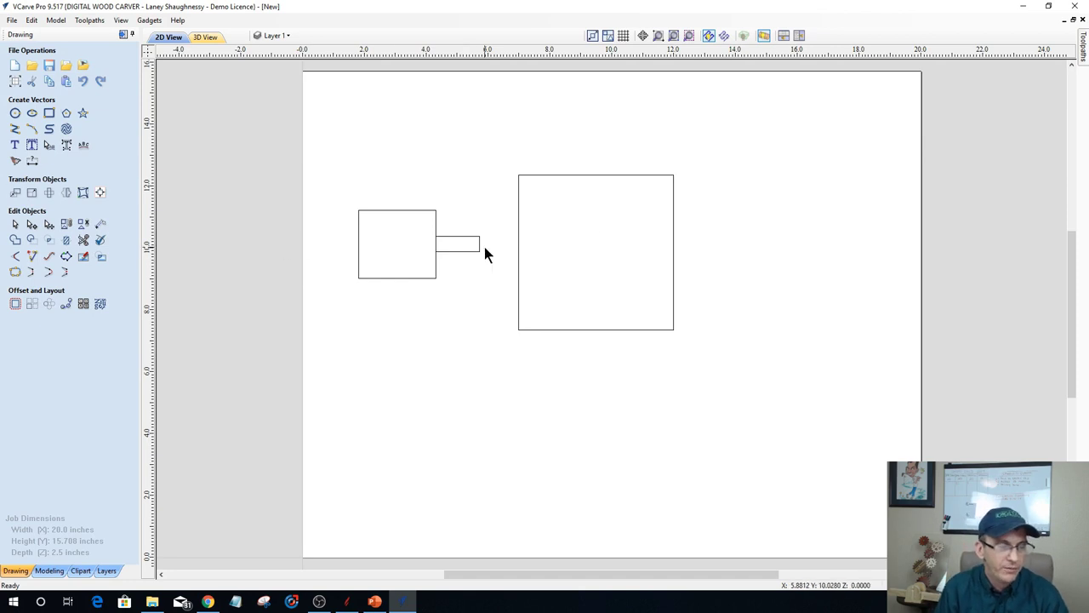
pyautogui.moveTo(343, 190); pyautogui.dragTo(490, 299)
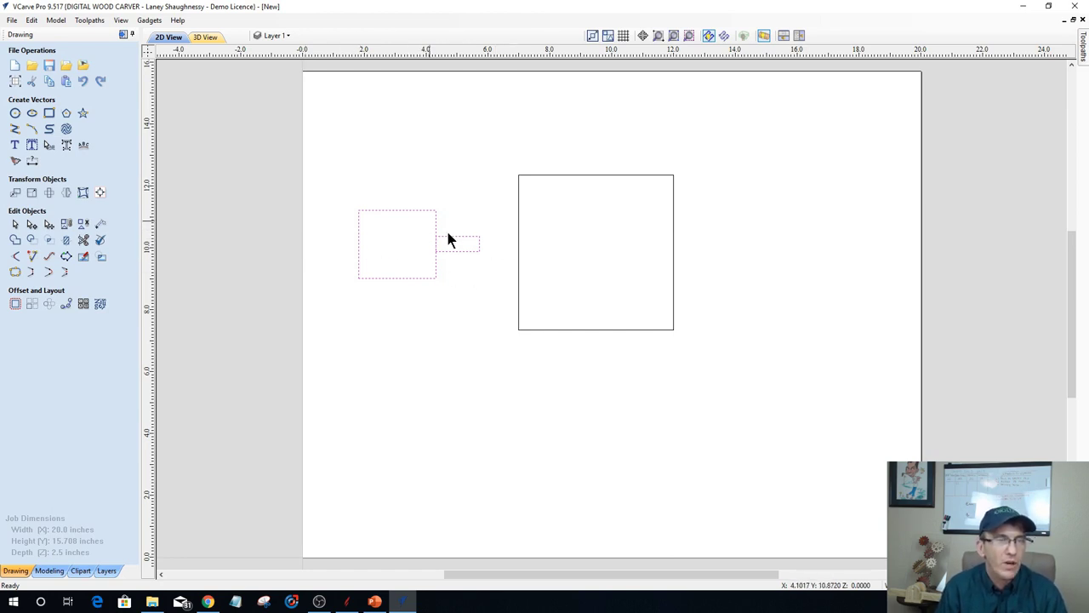
pyautogui.click(492, 221)
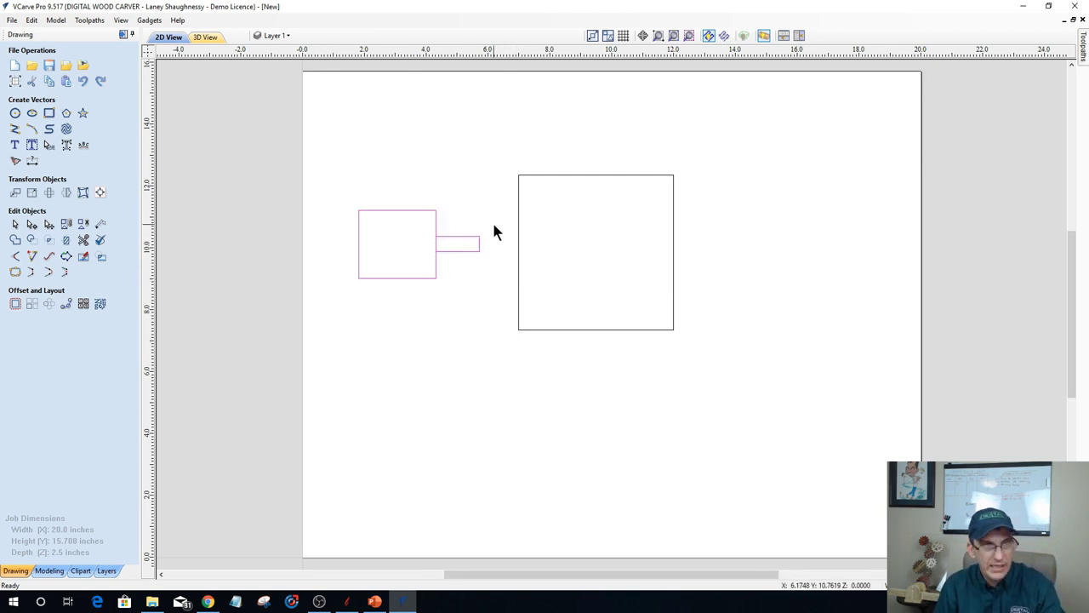
pyautogui.click(558, 176)
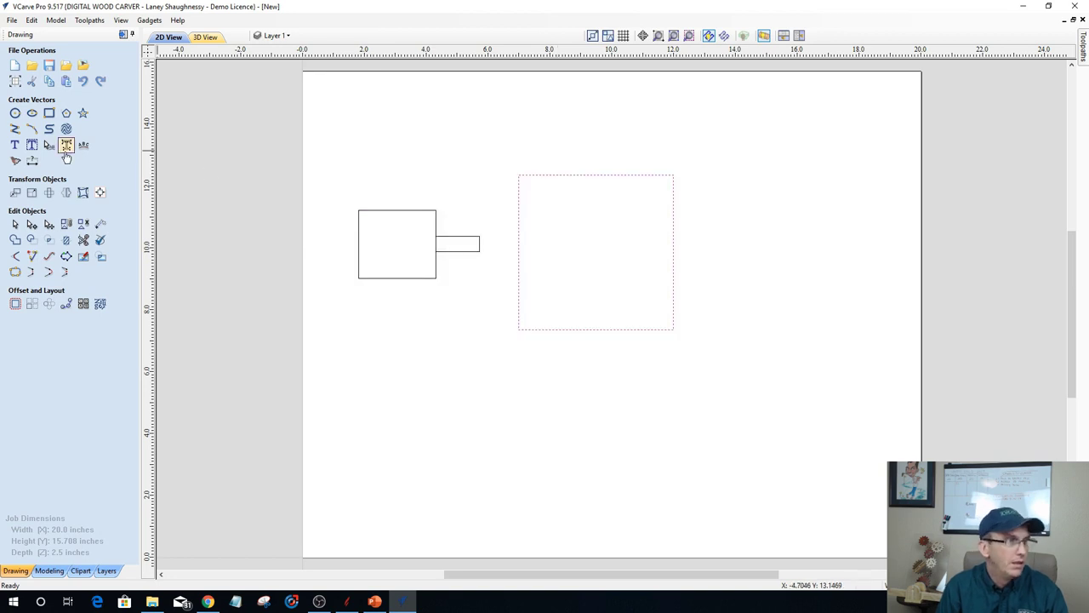
# Centre the box and tab vertically on the large square using Alignment Tools.
pyautogui.click(100, 193)
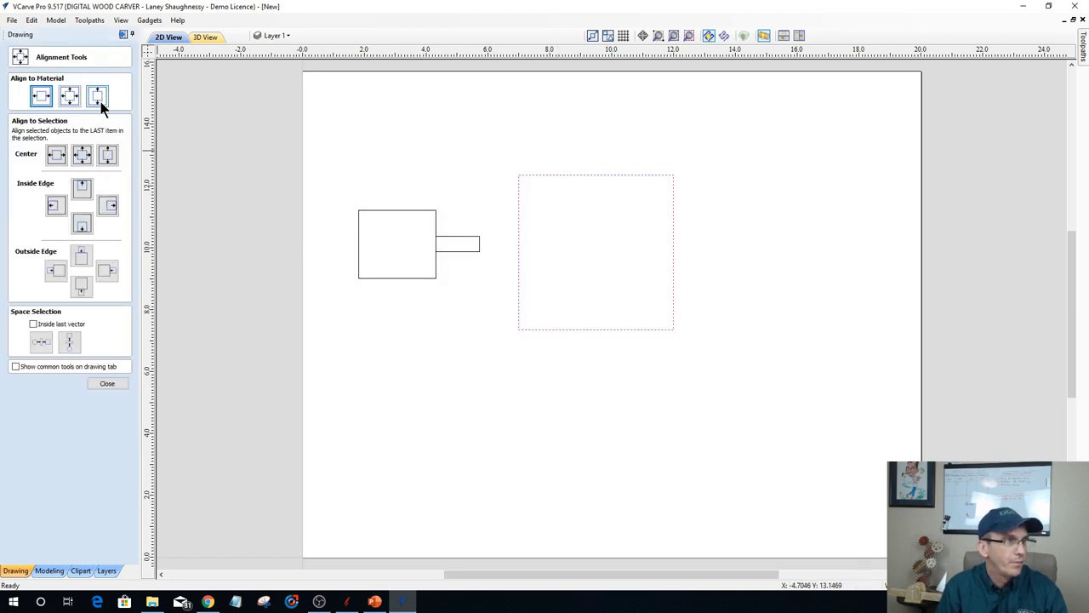
pyautogui.click(108, 155)
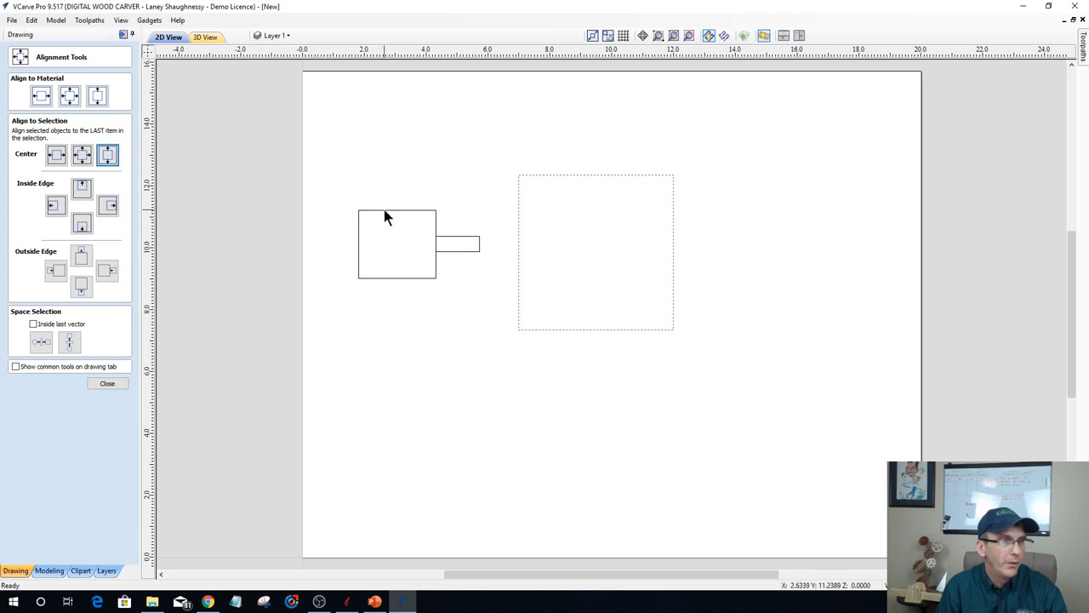
pyautogui.click(384, 210)
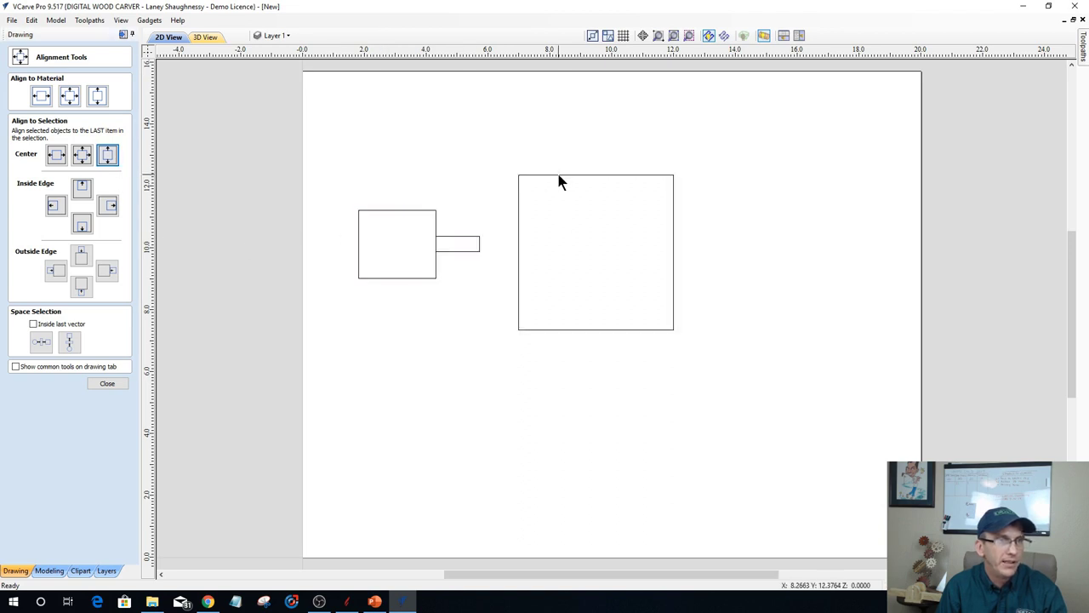
pyautogui.click(406, 211)
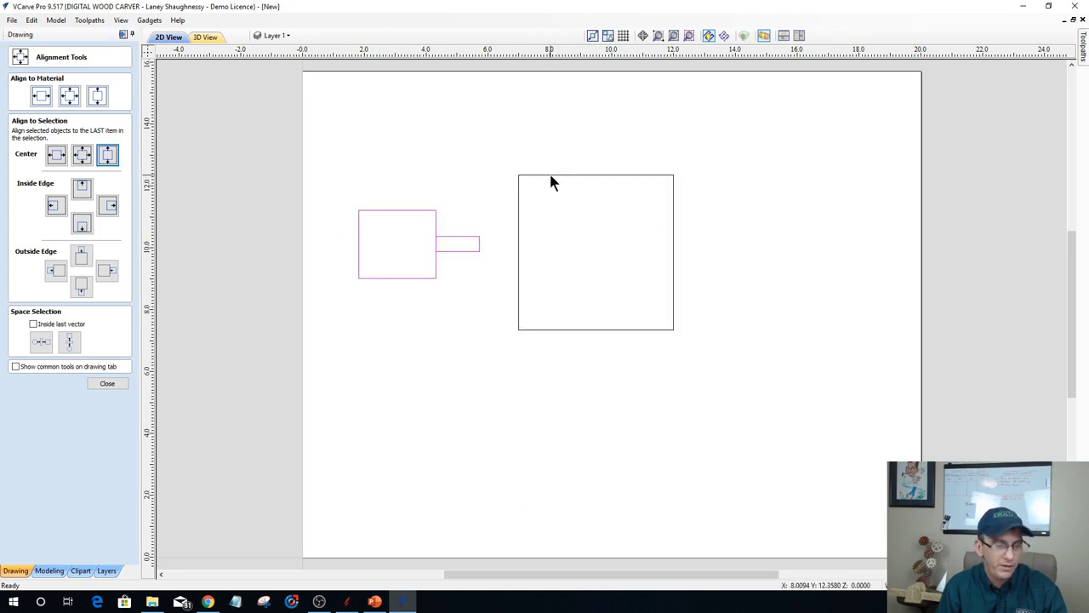
pyautogui.keyDown('shift'); pyautogui.click(550, 176); pyautogui.keyUp('shift')
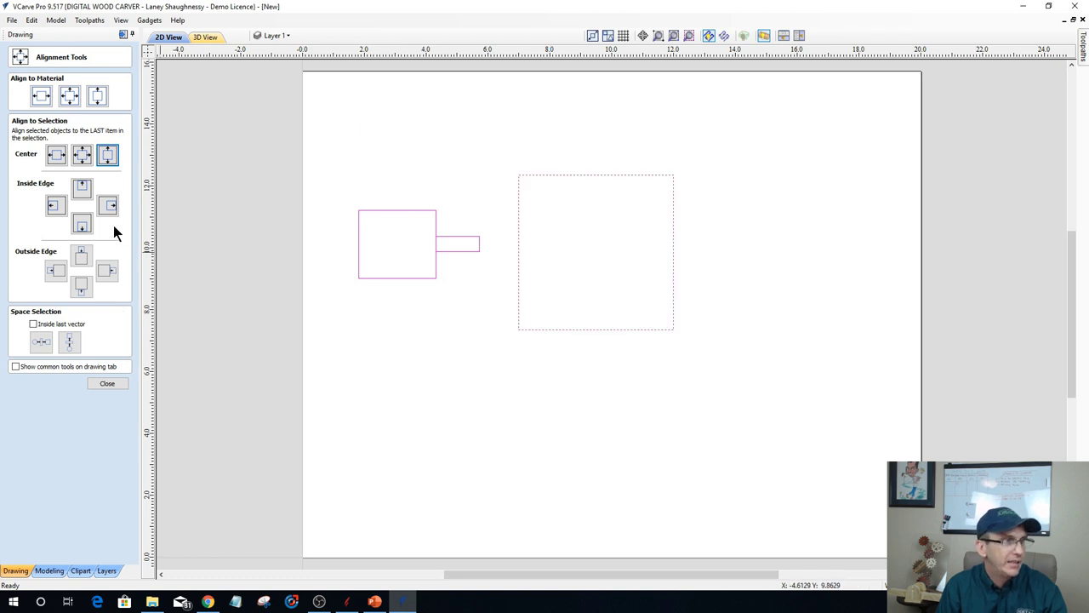
pyautogui.click(108, 155)
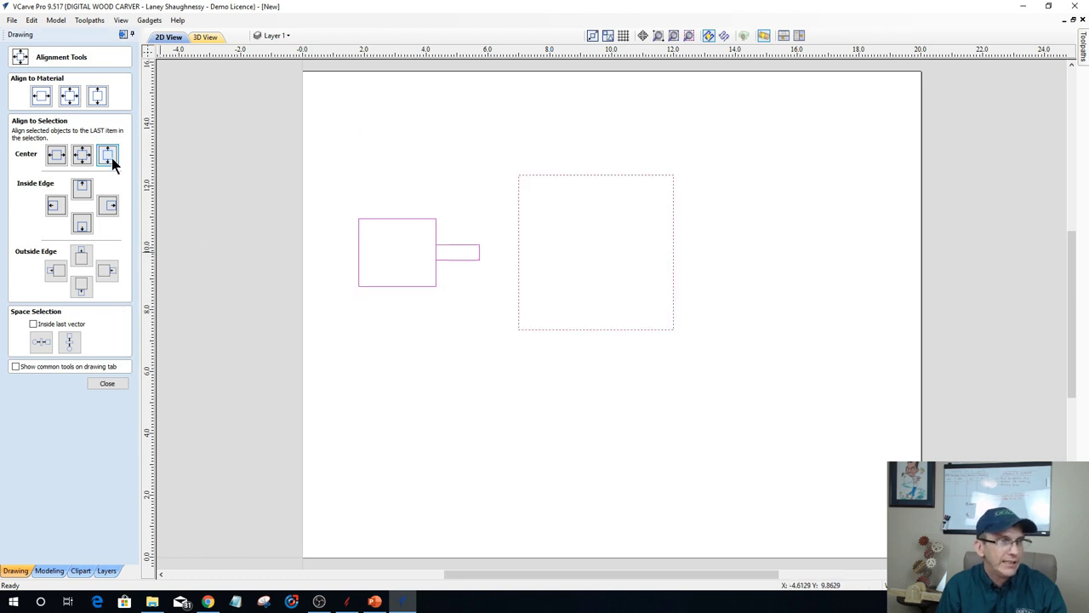
pyautogui.click(116, 384)
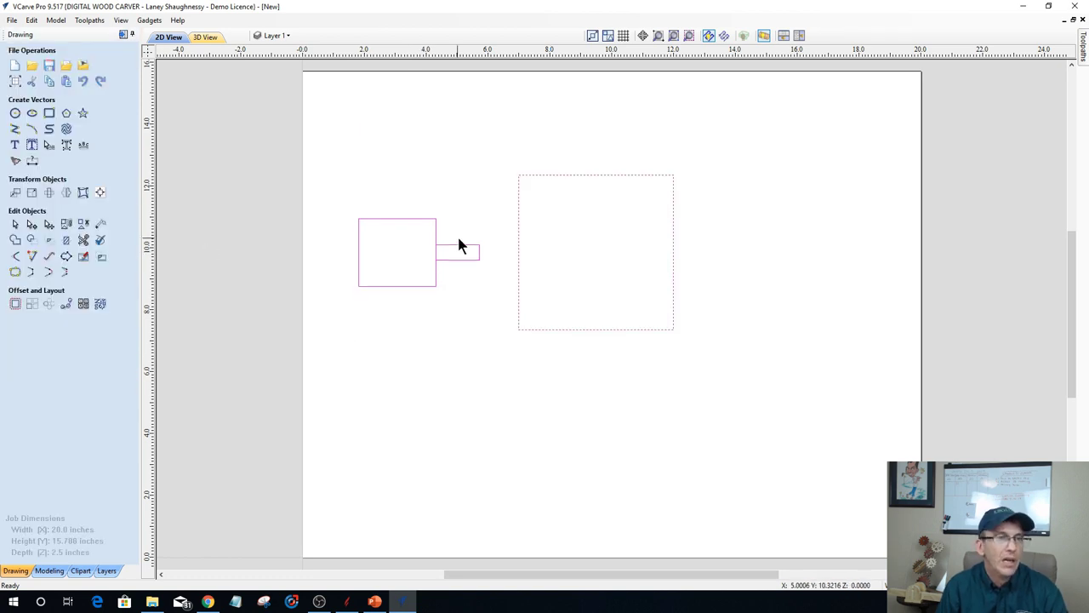
# Deselect all shapes and select only the large square.
pyautogui.click(519, 251)
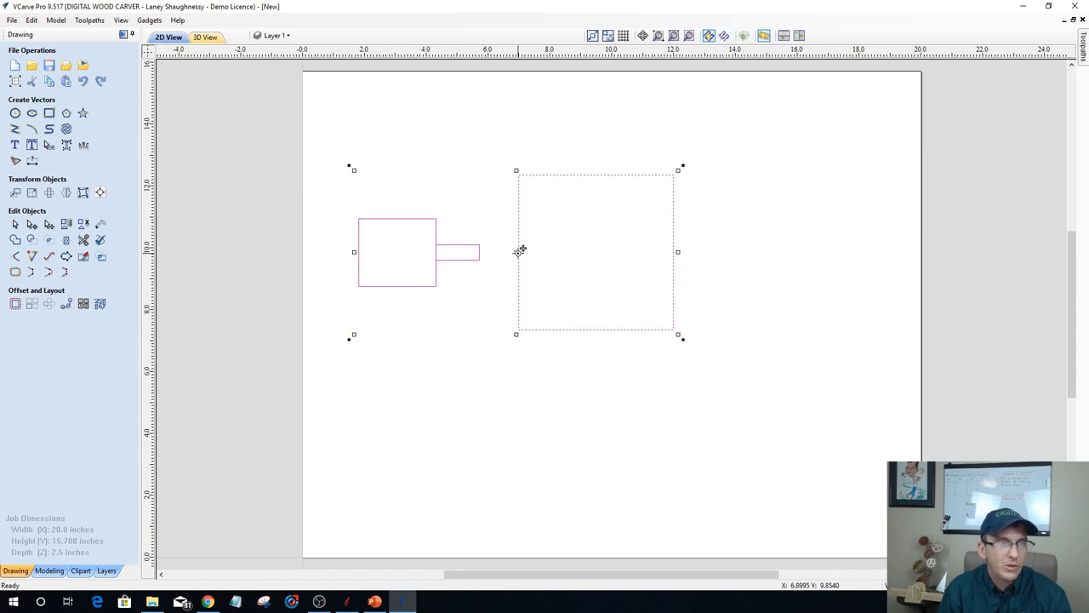
pyautogui.click(496, 314)
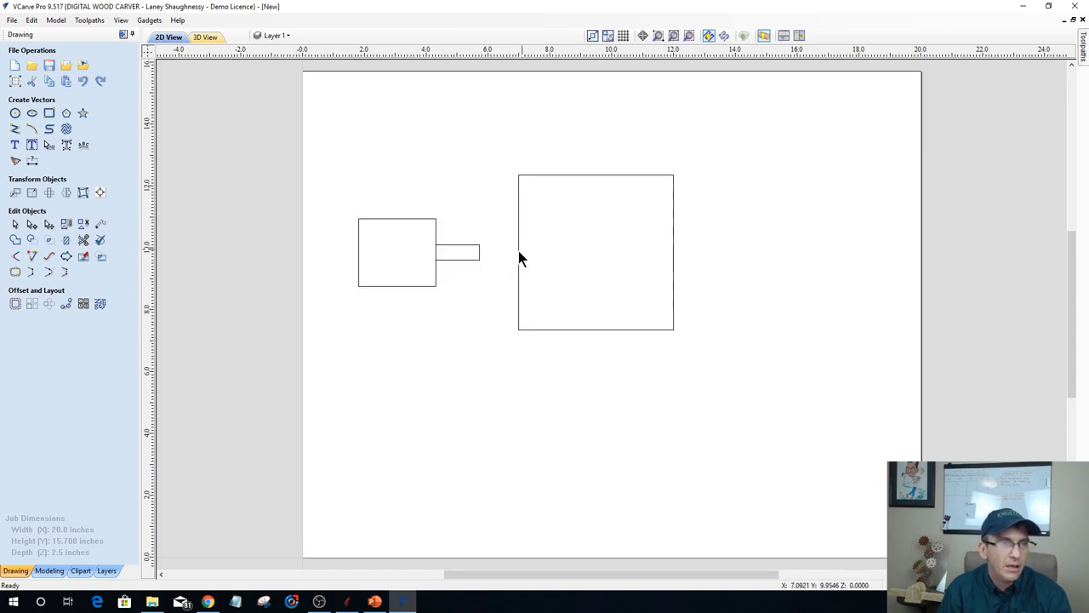
pyautogui.click(519, 260)
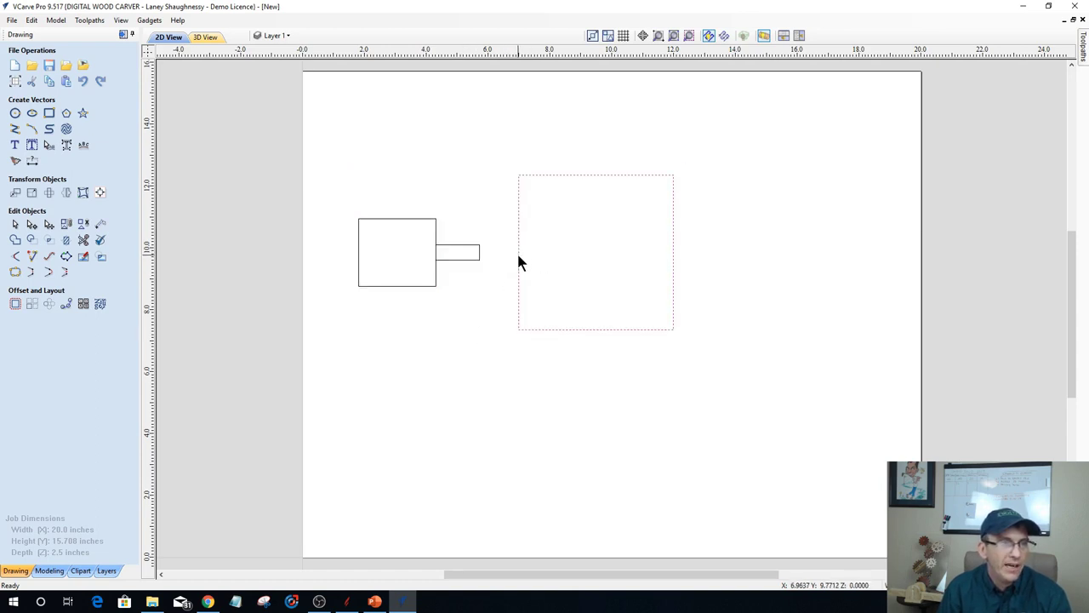
# Cut the square's outline at its left edge and bottom-left, bottom-right and top-right corners.
pyautogui.click(32, 224)
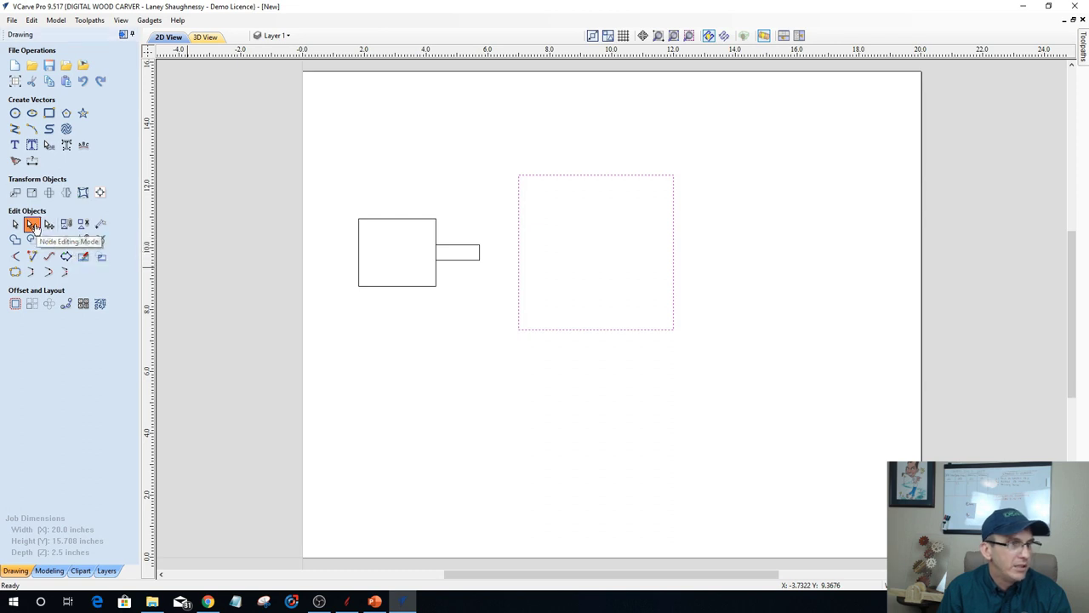
pyautogui.rightClick(518, 252)
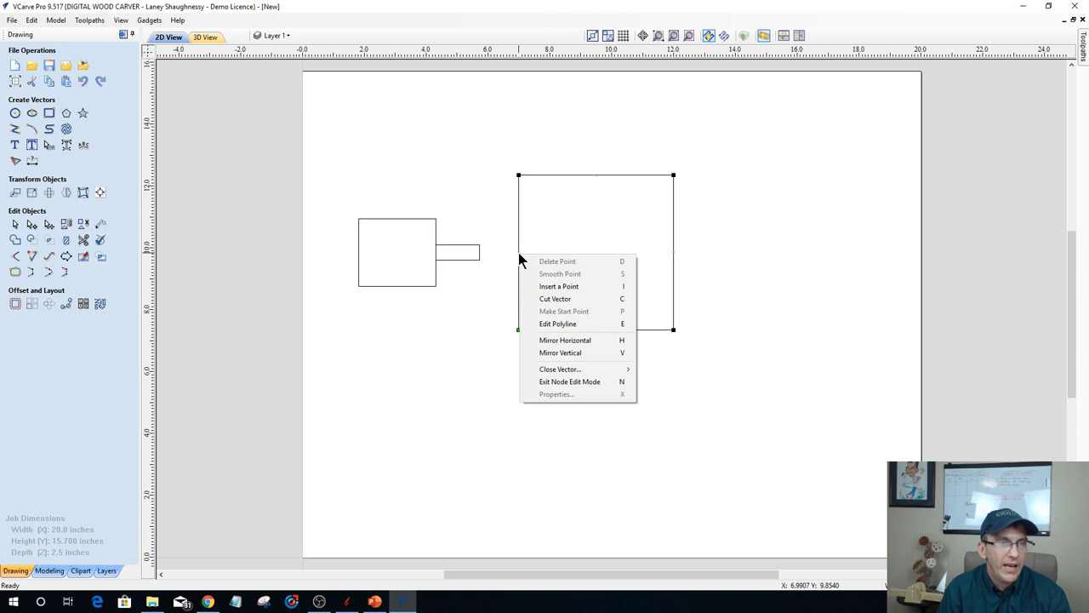
pyautogui.click(541, 298)
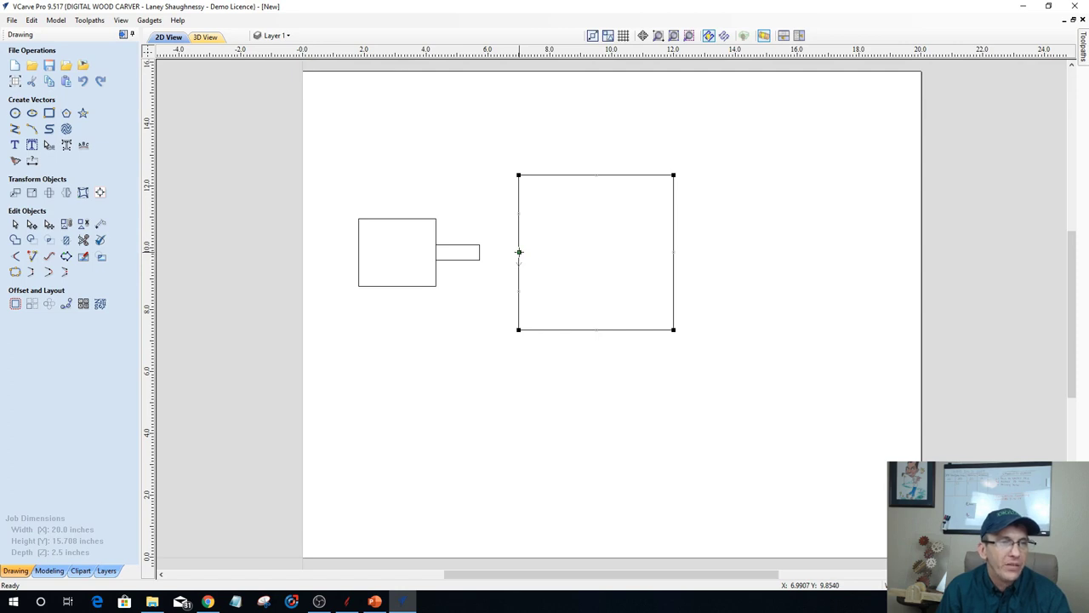
pyautogui.click(519, 329)
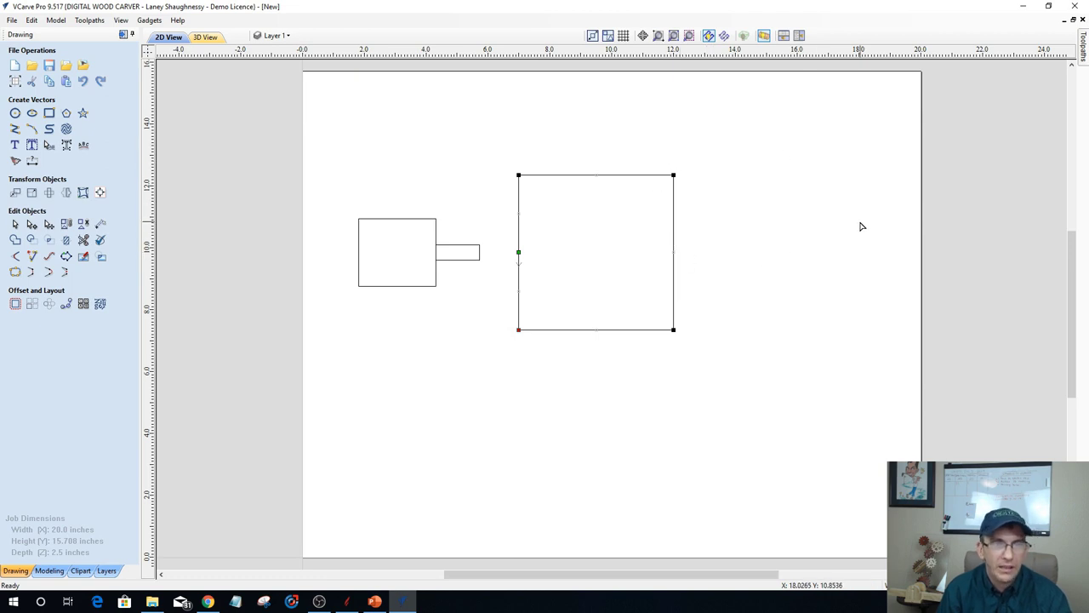
pyautogui.rightClick(519, 329)
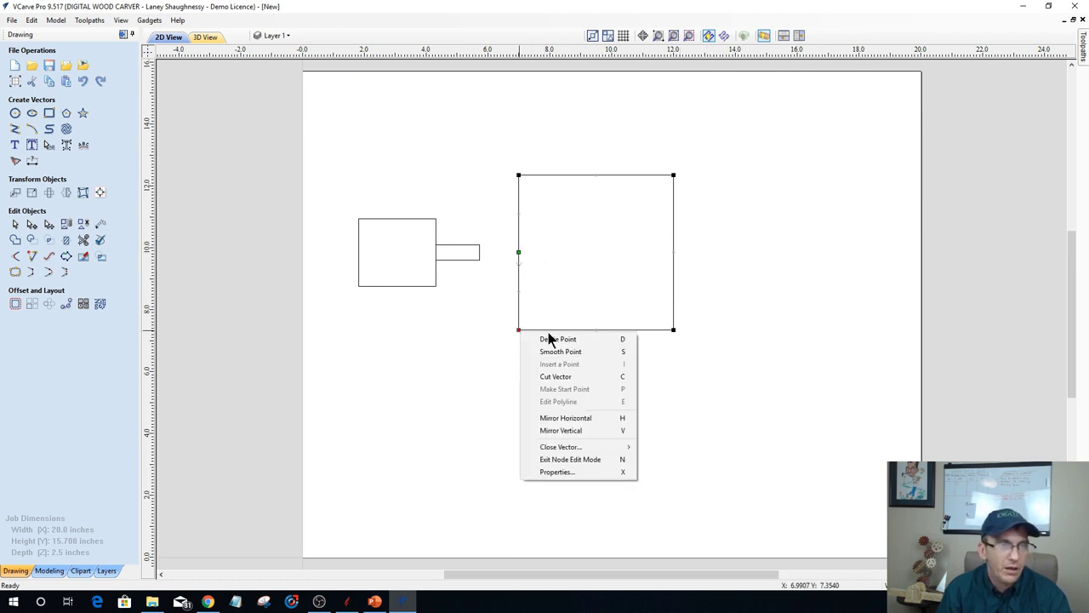
pyautogui.click(562, 376)
pyautogui.rightClick(674, 330)
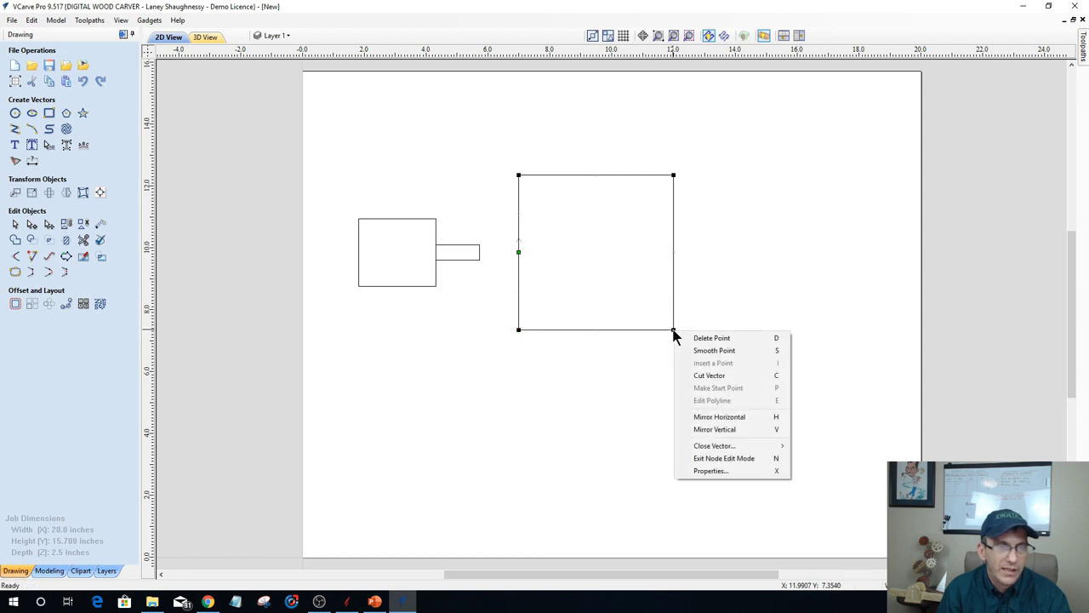
pyautogui.click(692, 377)
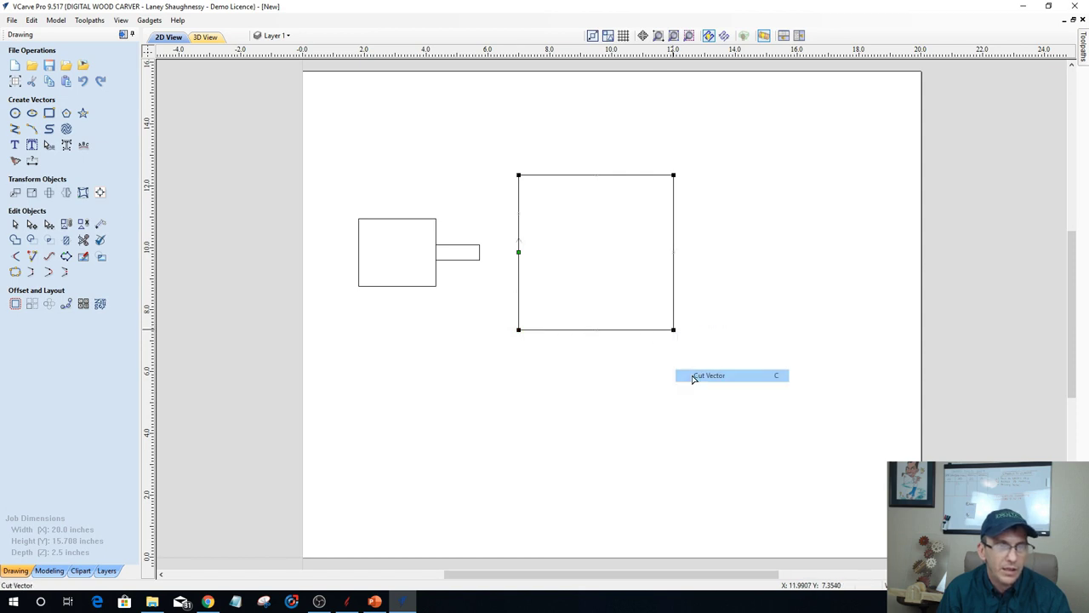
pyautogui.rightClick(673, 177)
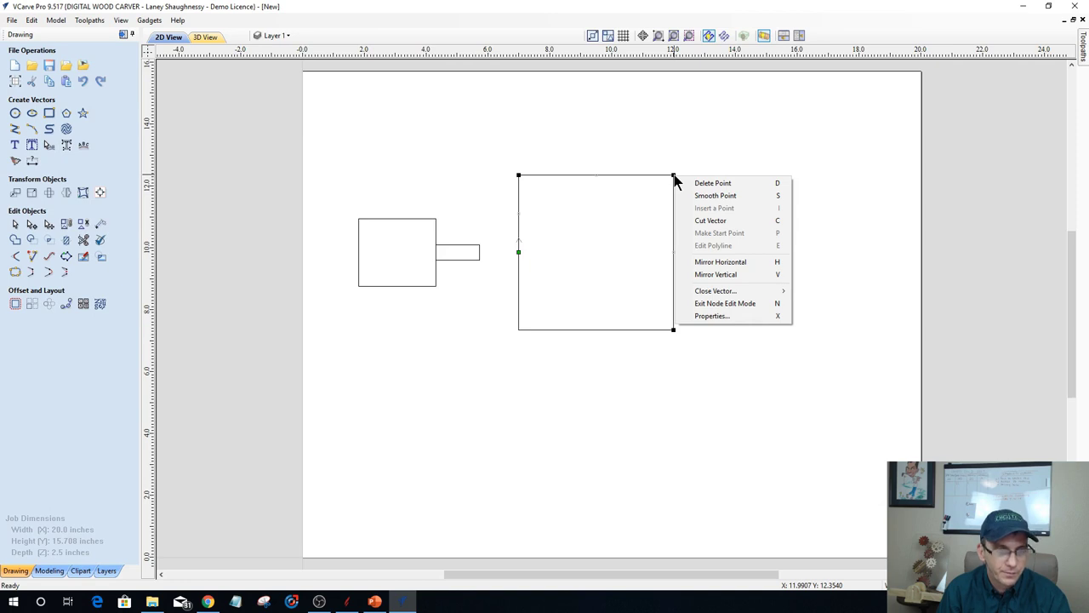
pyautogui.click(695, 223)
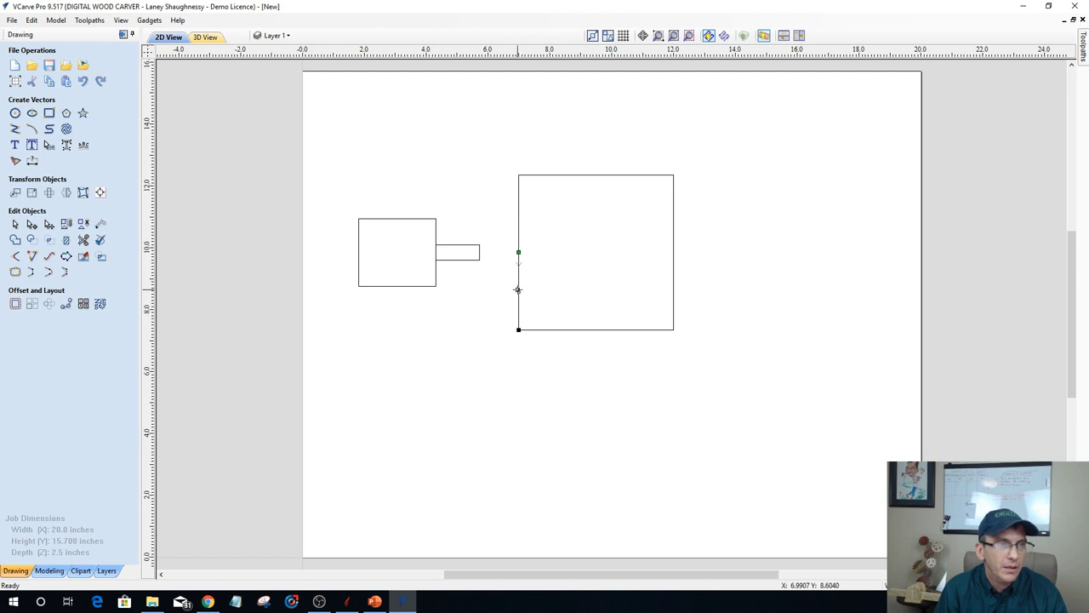
pyautogui.click(519, 290)
pyautogui.click(346, 602)
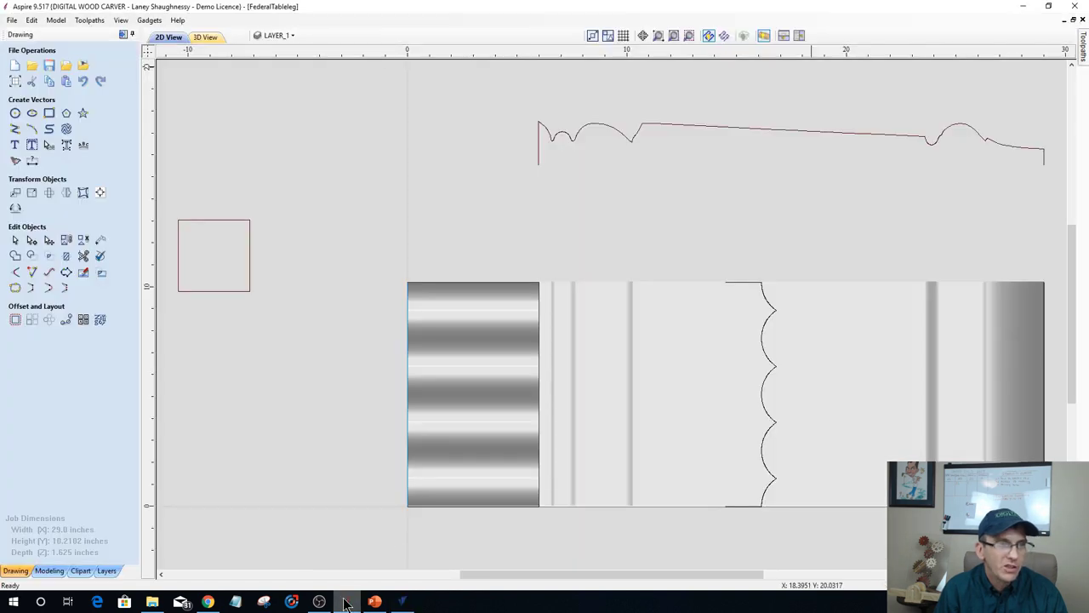
pyautogui.scroll(-4, 681, 485)
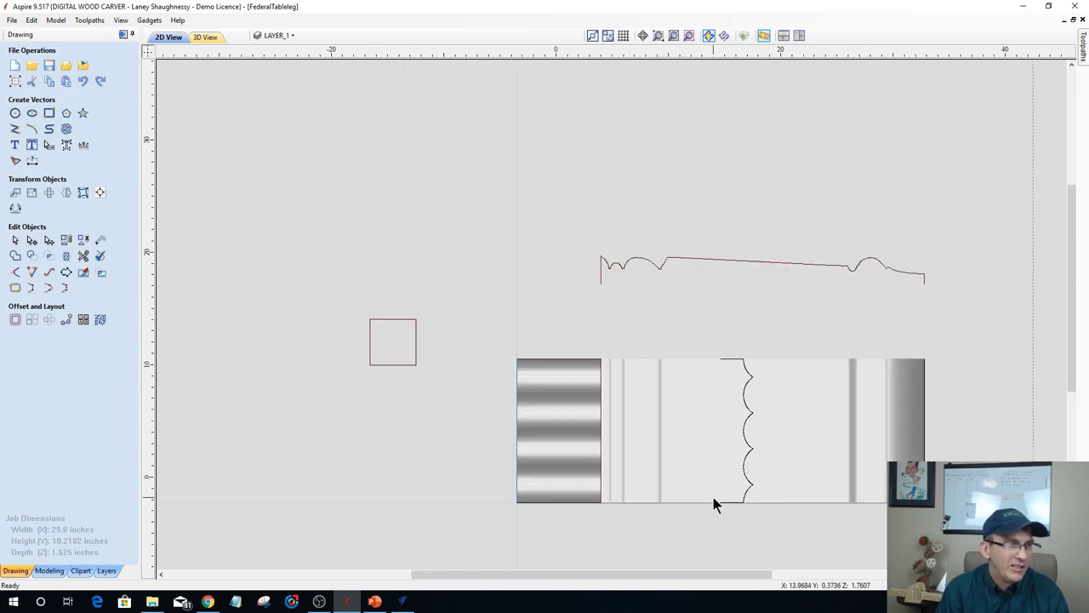
pyautogui.scroll(7, 456, 285)
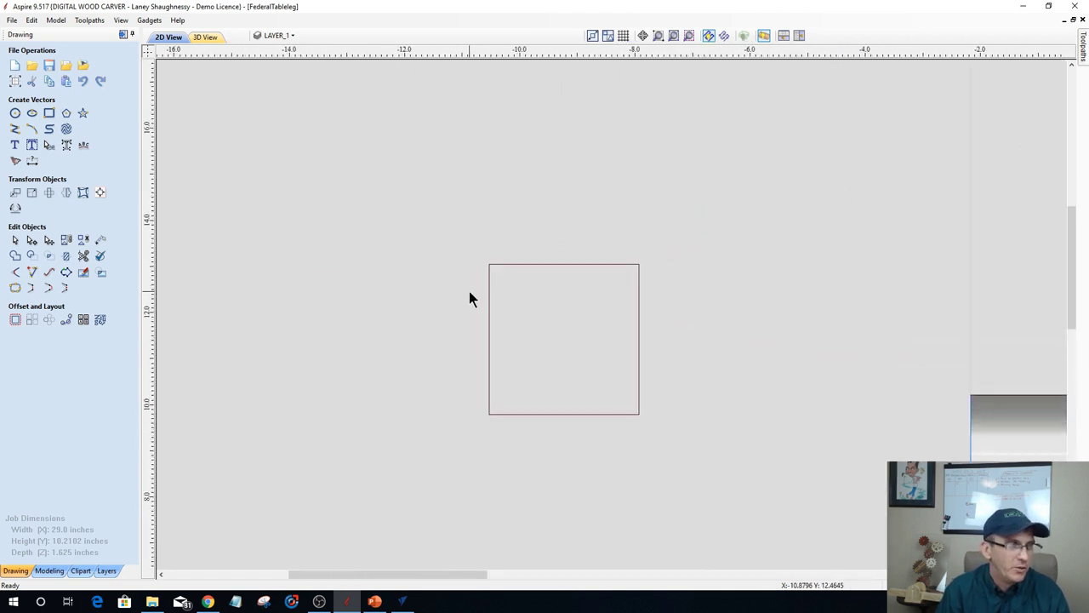
pyautogui.scroll(2, 469, 291)
pyautogui.scroll(-4, 469, 286)
pyautogui.scroll(-2, 470, 285)
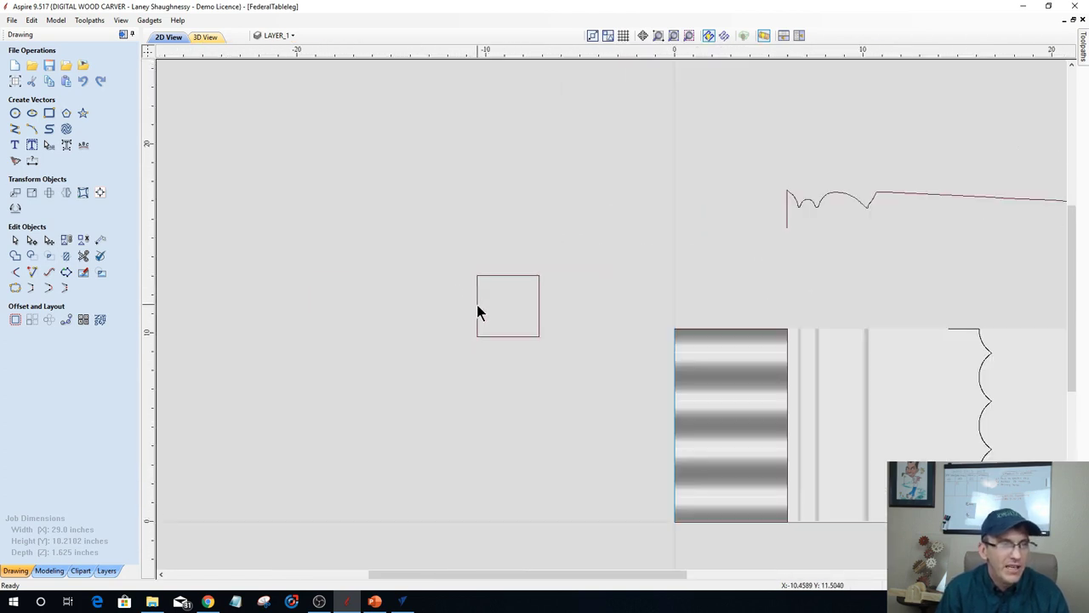
pyautogui.click(478, 310)
pyautogui.scroll(3, 469, 311)
pyautogui.scroll(4, 470, 309)
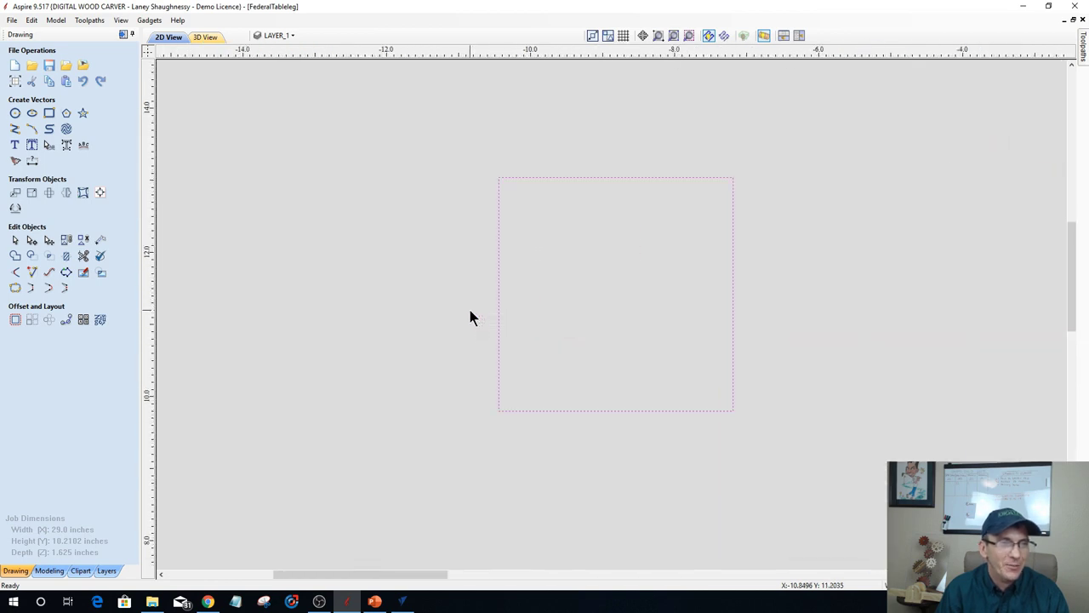
pyautogui.scroll(-1, 470, 310)
pyautogui.scroll(-1, 712, 280)
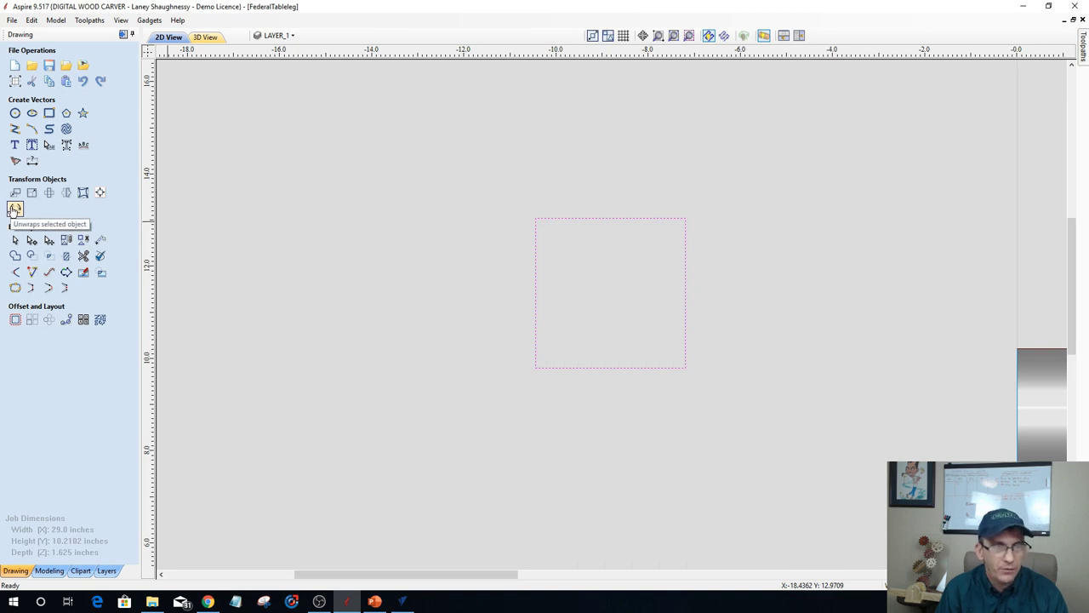
pyautogui.click(14, 209)
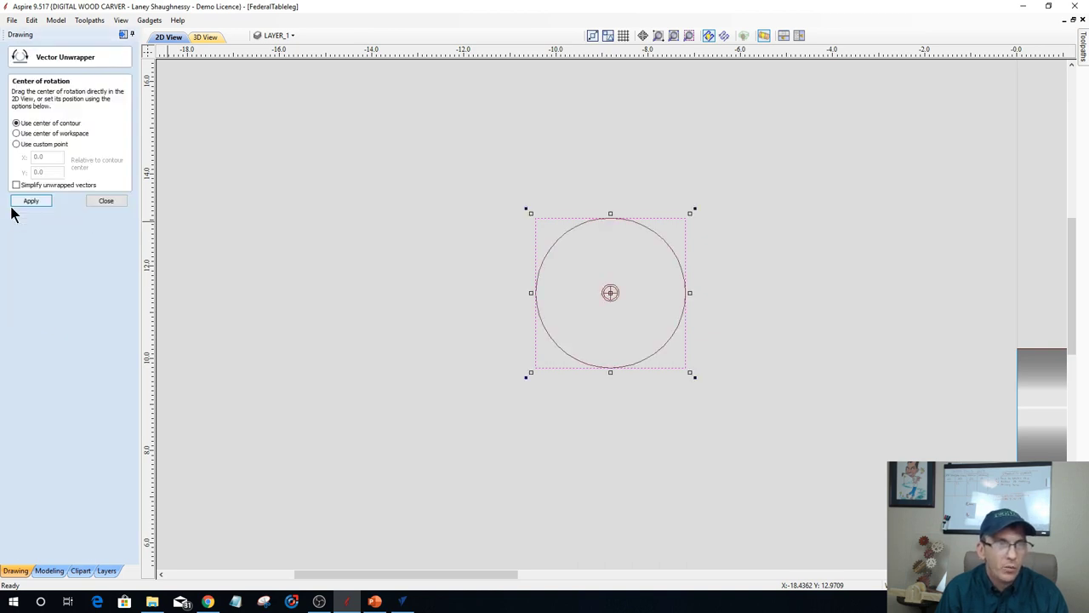
pyautogui.scroll(-3, 442, 383)
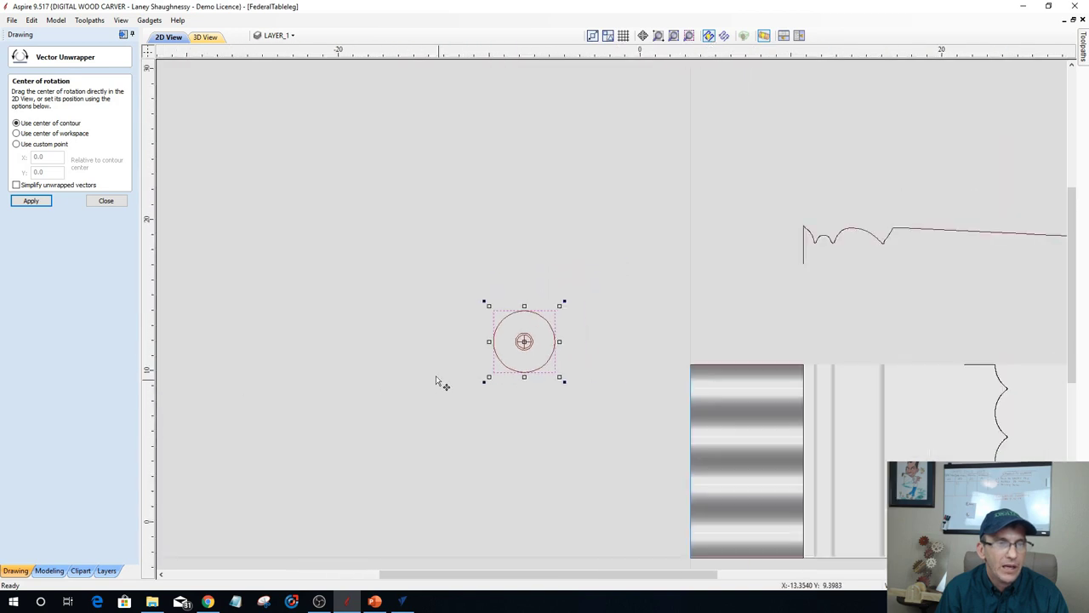
pyautogui.scroll(-3, 437, 381)
pyautogui.scroll(3, 746, 426)
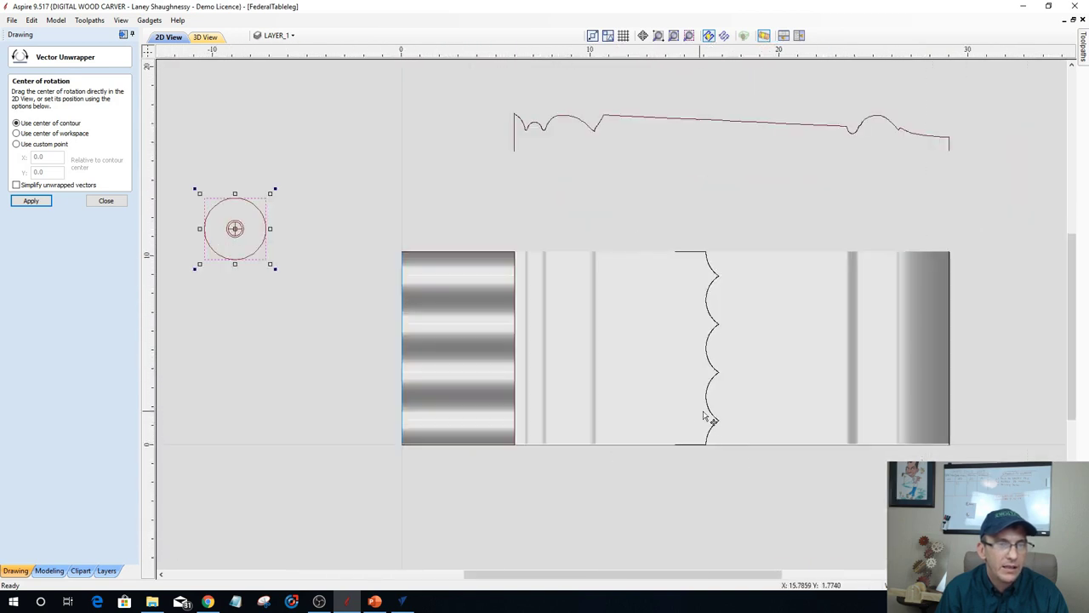
pyautogui.click(712, 416)
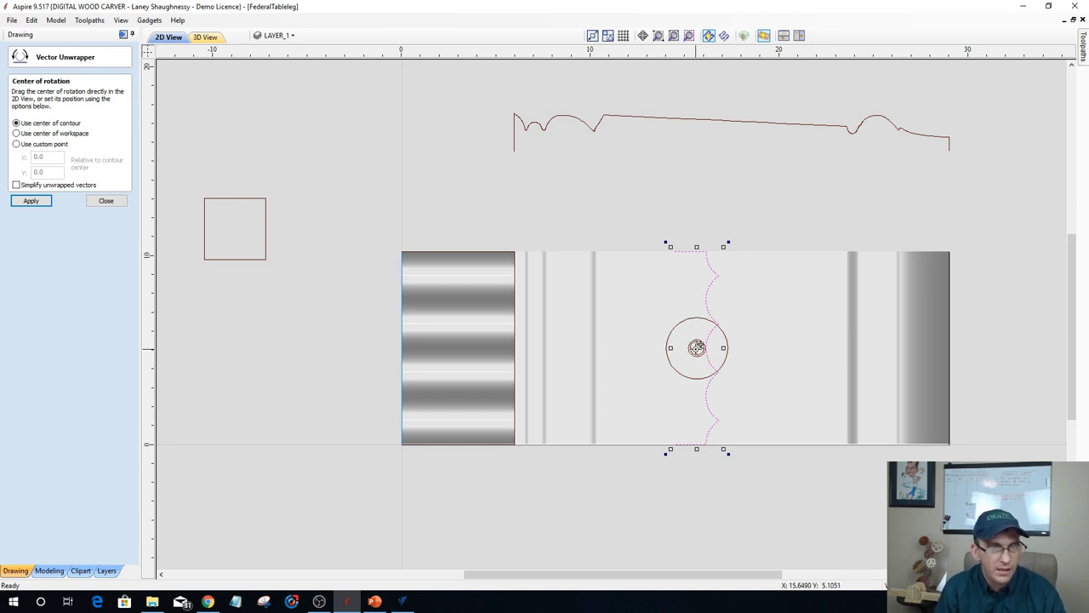
pyautogui.moveTo(697, 347)
pyautogui.mouseDown()
pyautogui.moveTo(532, 224)
pyautogui.moveTo(464, 202)
pyautogui.moveTo(474, 209)
pyautogui.mouseUp()
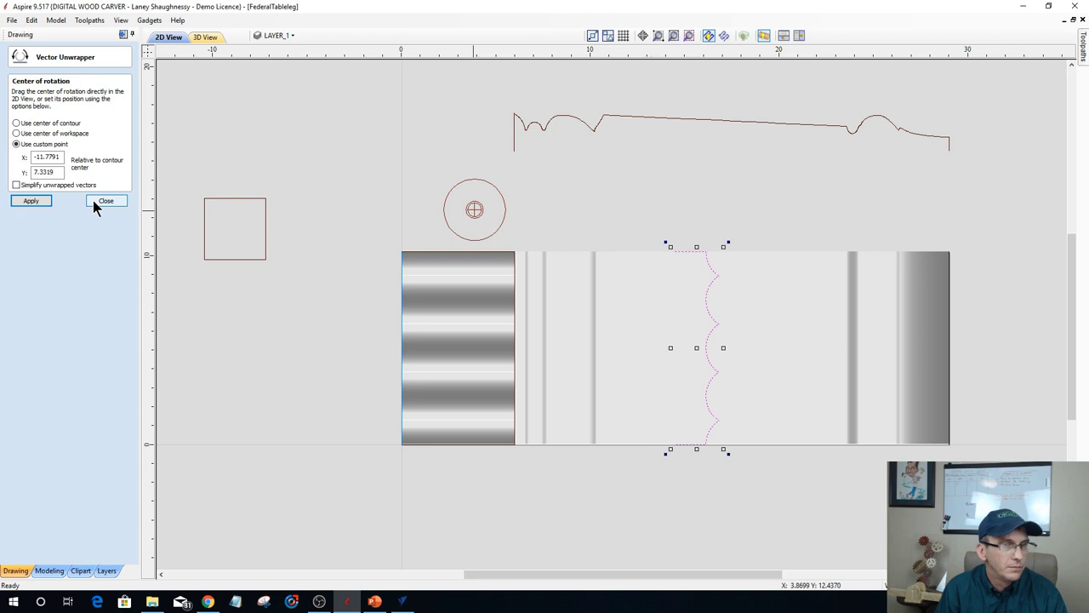
pyautogui.click(100, 202)
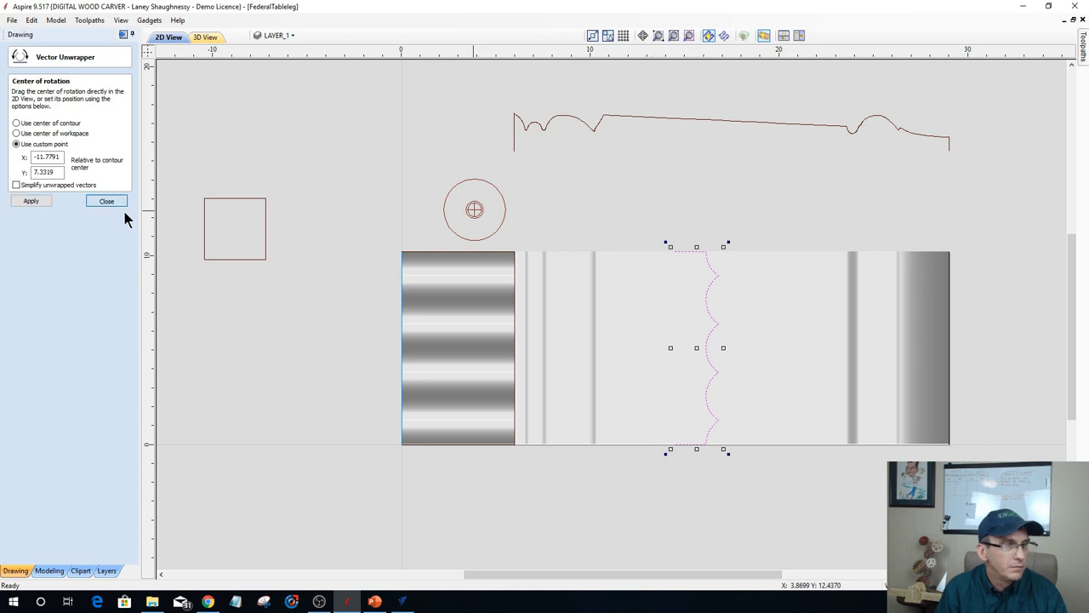
# Move the scalloped line beside the small square, turn it horizontal, and return to VCarve Pro.
pyautogui.click(706, 348)
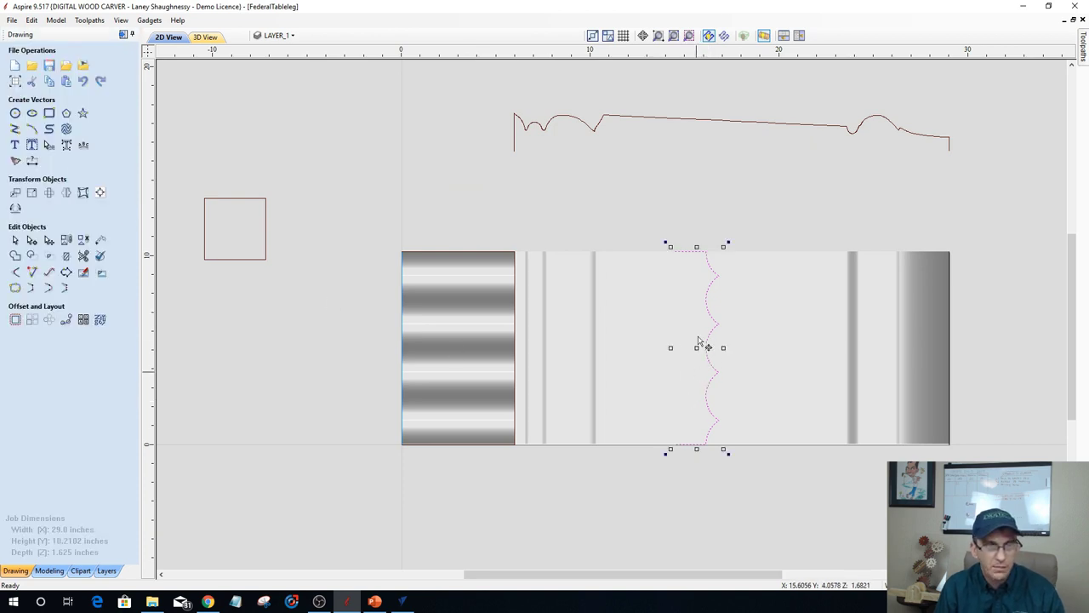
pyautogui.moveTo(701, 342); pyautogui.dragTo(260, 368)
pyautogui.scroll(-4, 340, 440)
pyautogui.scroll(2, 302, 428)
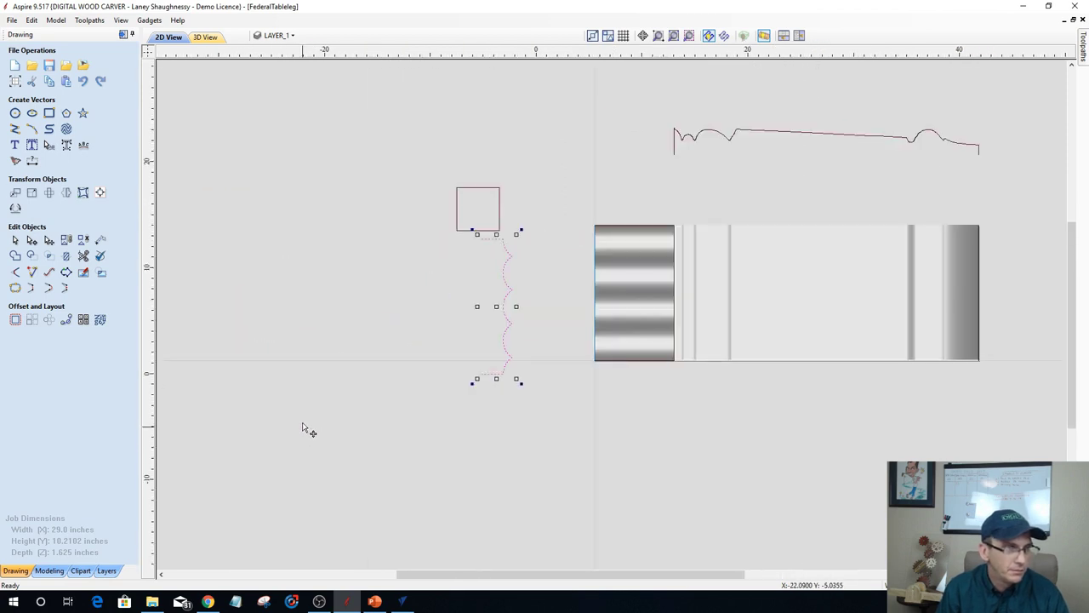
pyautogui.scroll(2, 302, 428)
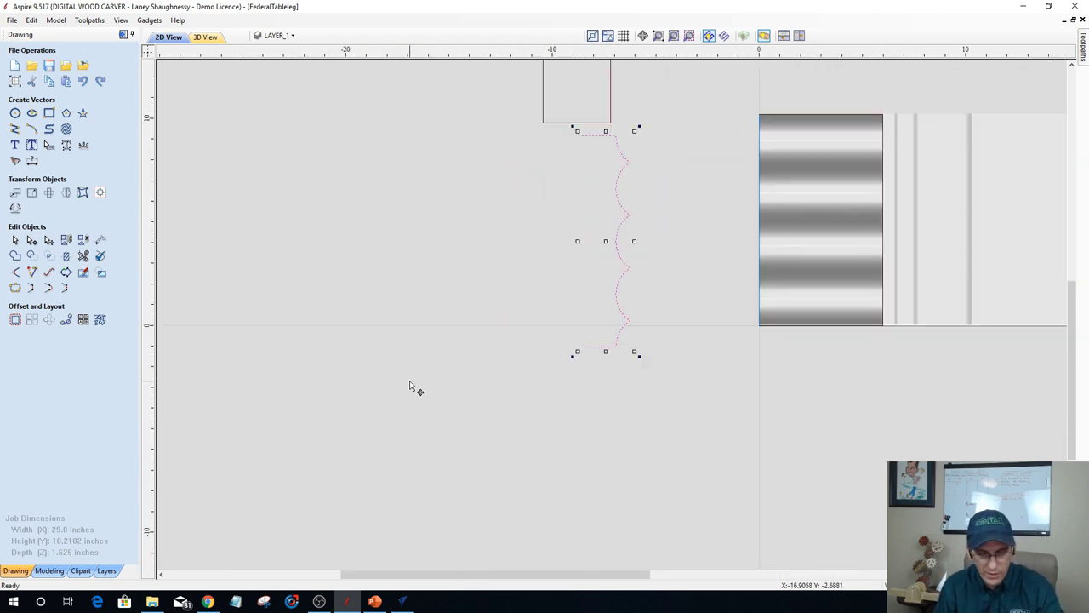
pyautogui.hotkey('ctrl', 'z')
pyautogui.hotkey('ctrl', 'z')
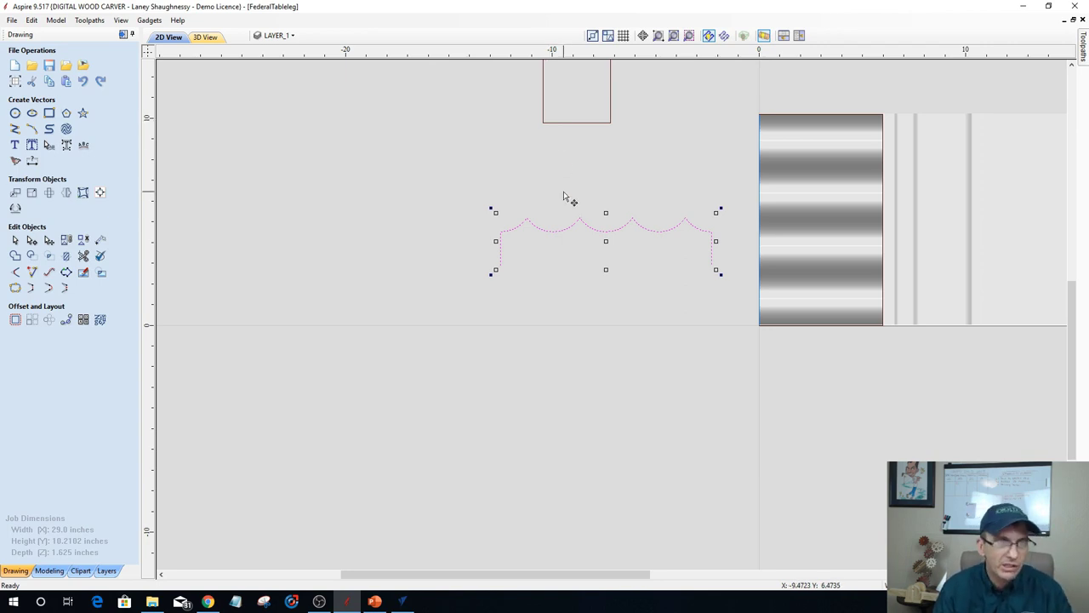
pyautogui.click(403, 602)
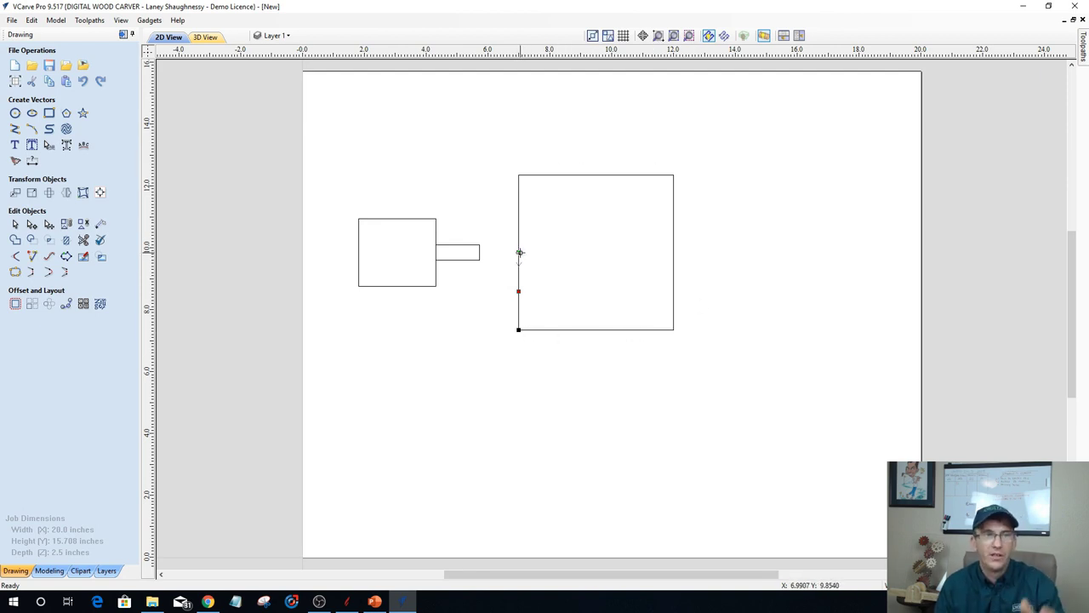
# Draw a 5-inch diameter circle centred inside the large square.
pyautogui.click(15, 116)
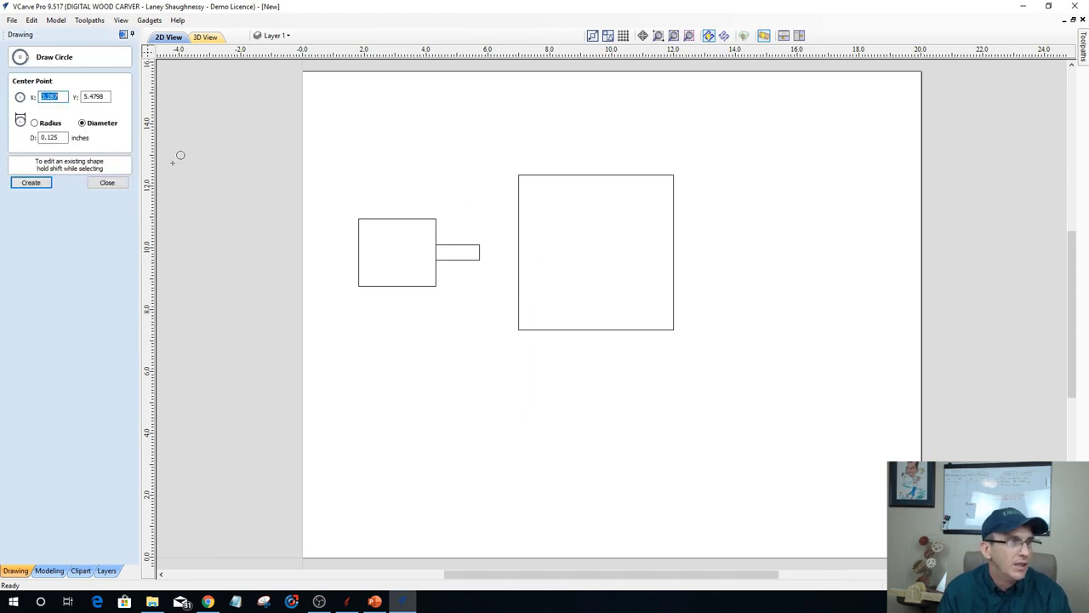
pyautogui.doubleClick(51, 137)
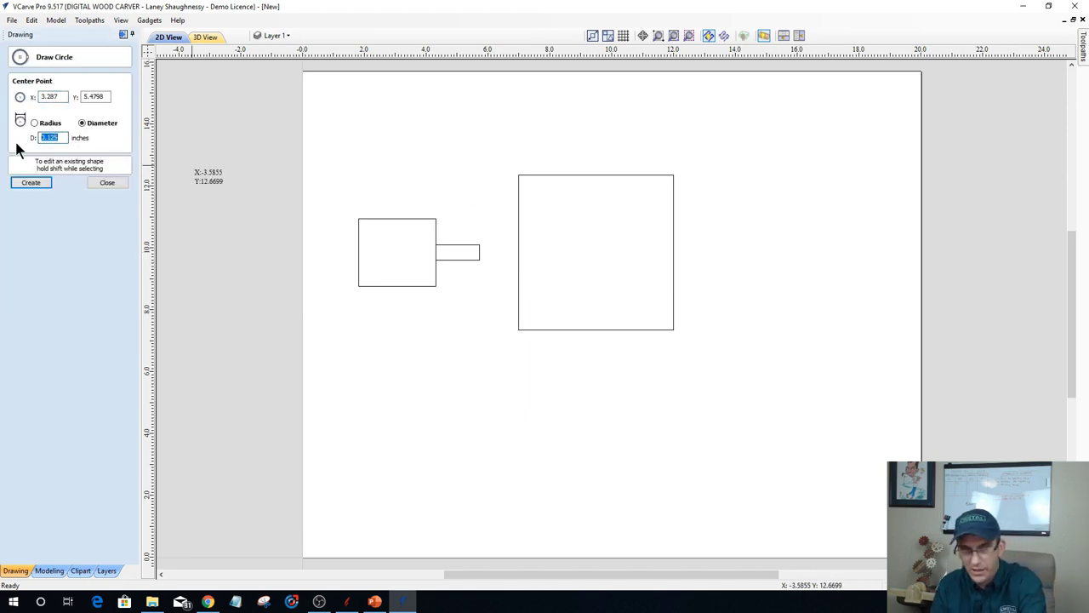
pyautogui.write('.5')
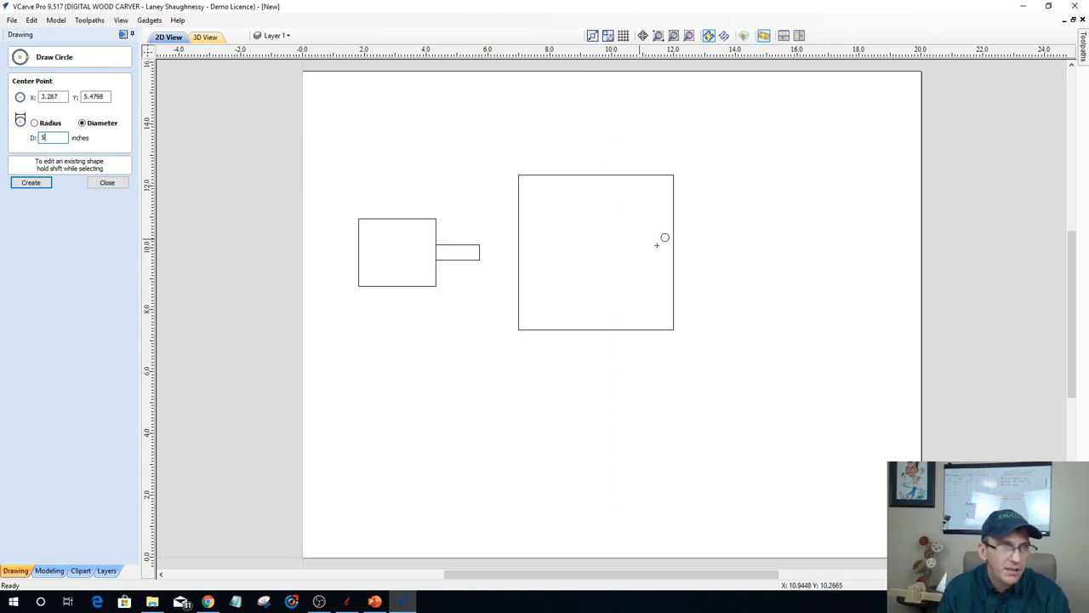
pyautogui.click(598, 252)
pyautogui.click(90, 183)
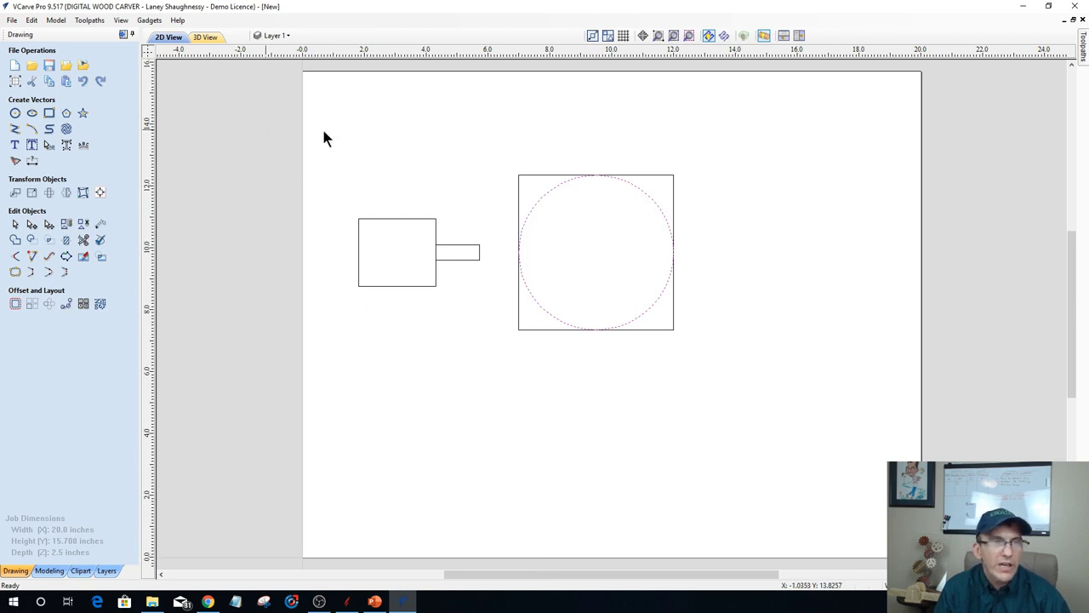
# Delete all the shapes from the sheet, cancelling a started circle.
pyautogui.moveTo(780, 362); pyautogui.dragTo(780, 362)
pyautogui.press('Delete')
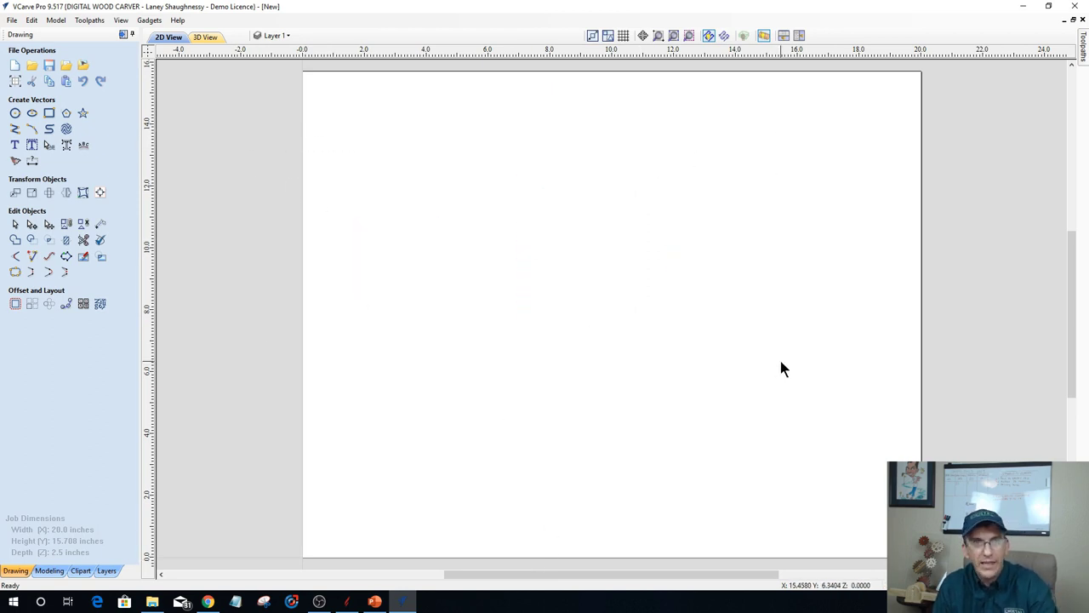
pyautogui.scroll(-3, 778, 389)
pyautogui.scroll(2, 722, 438)
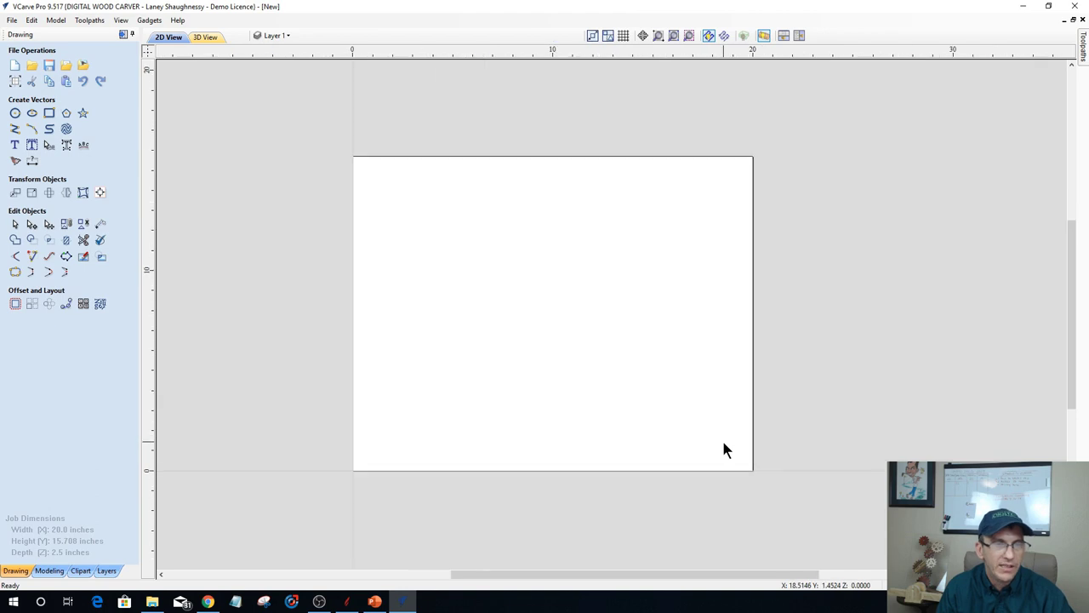
pyautogui.scroll(-1, 719, 438)
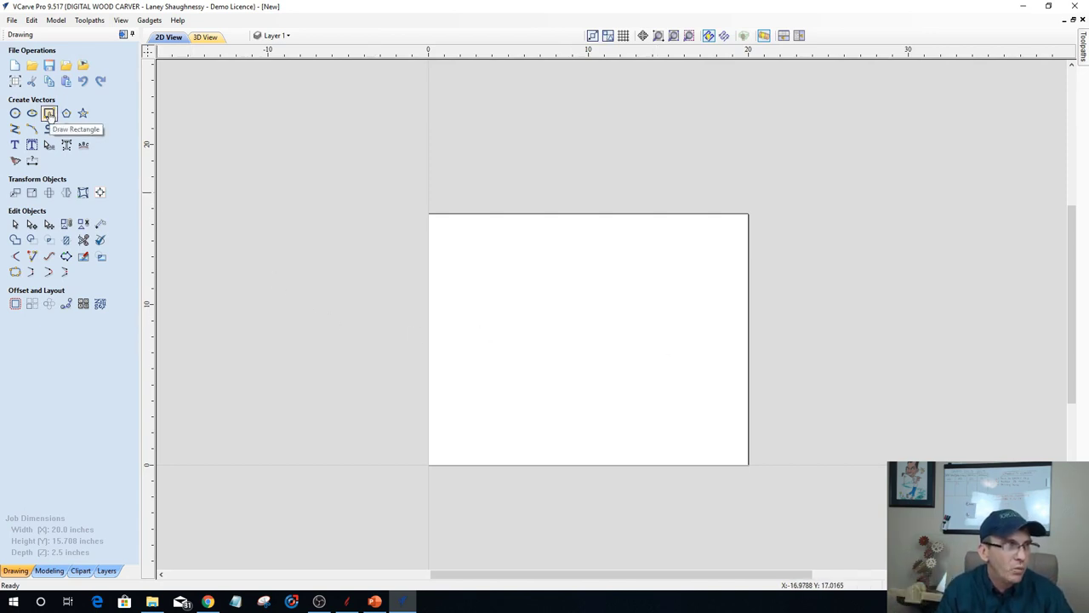
pyautogui.click(17, 114)
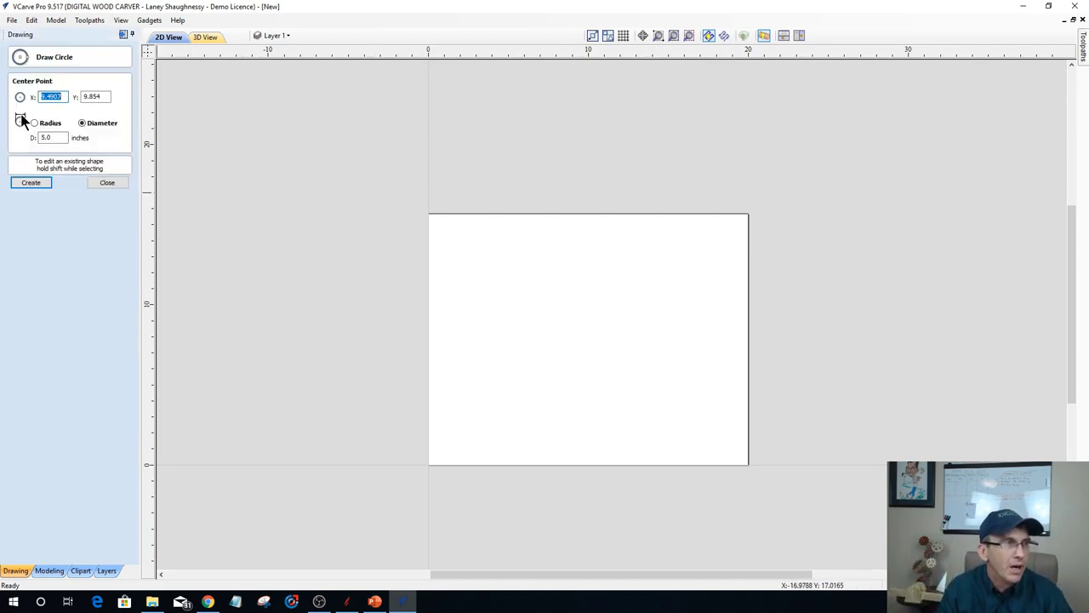
pyautogui.press('Escape')
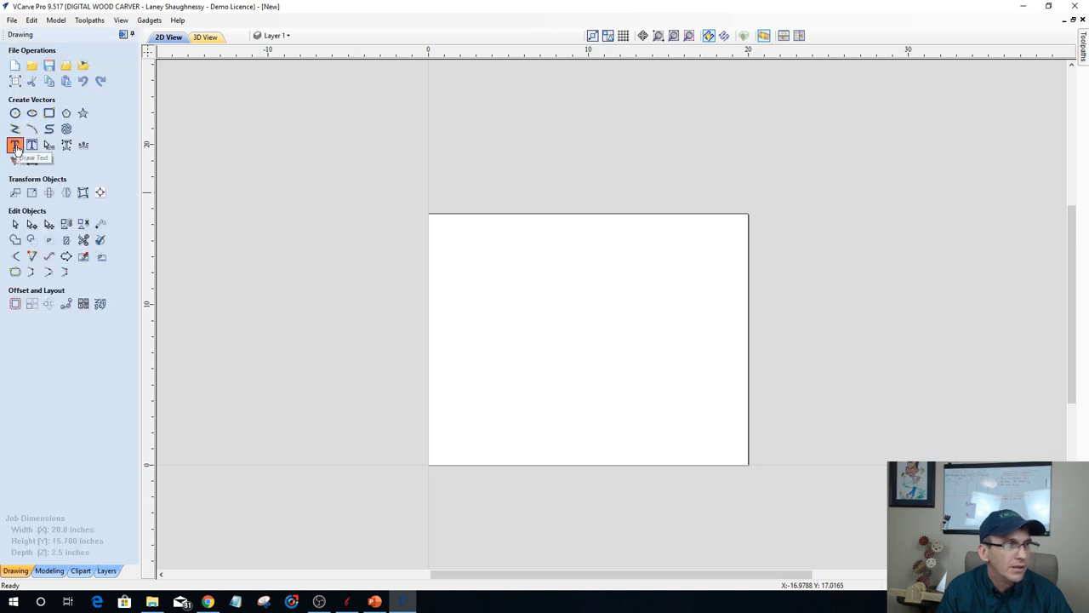
# Add the text 'Hello world' with a 1.5-inch text height.
pyautogui.click(15, 146)
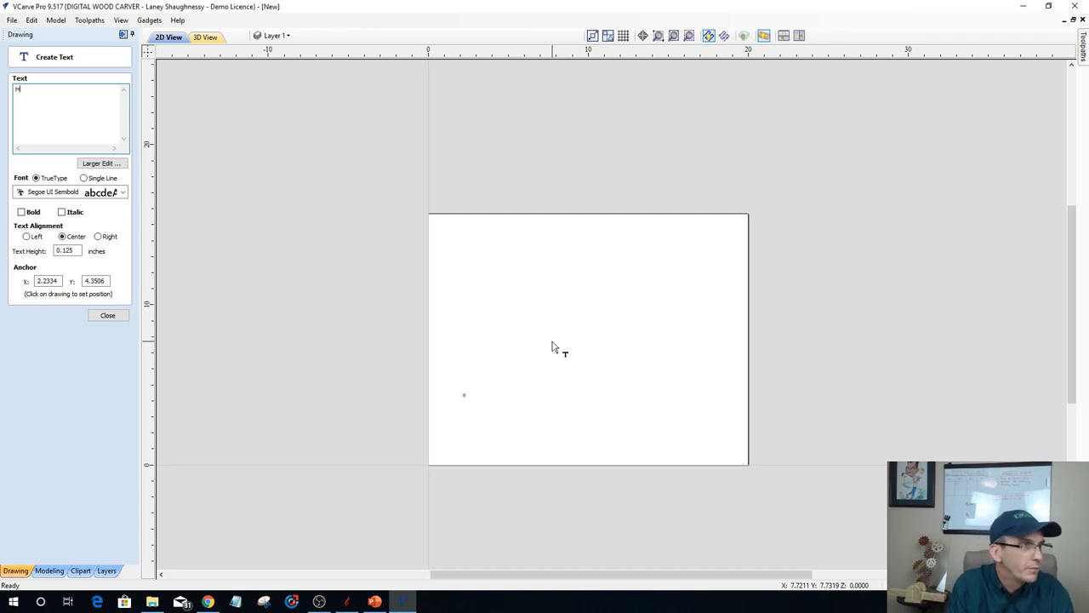
pyautogui.moveTo(78, 250); pyautogui.dragTo(7, 263)
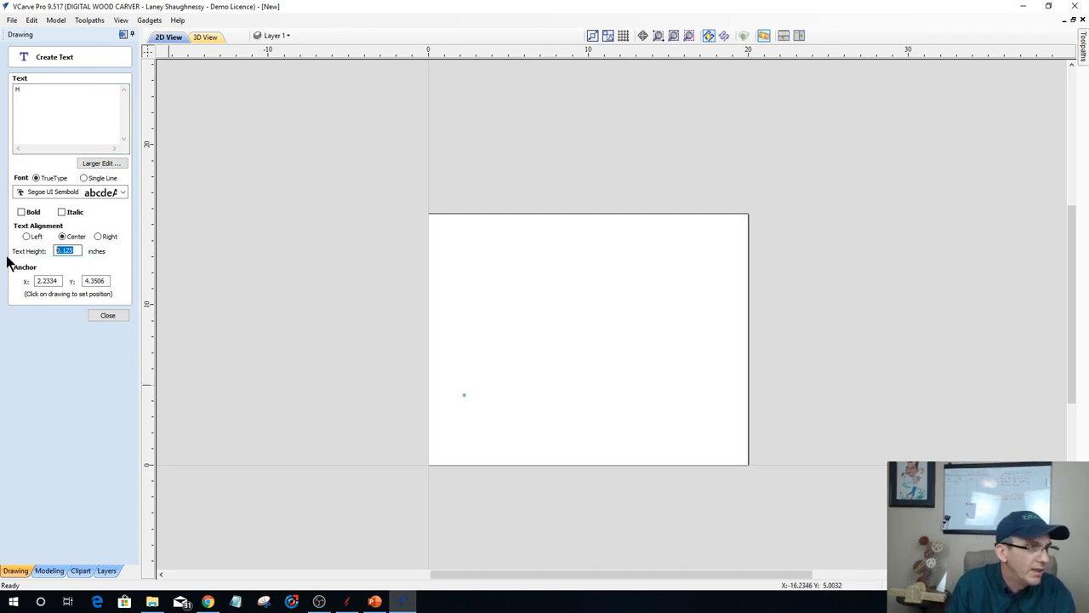
pyautogui.write('1')
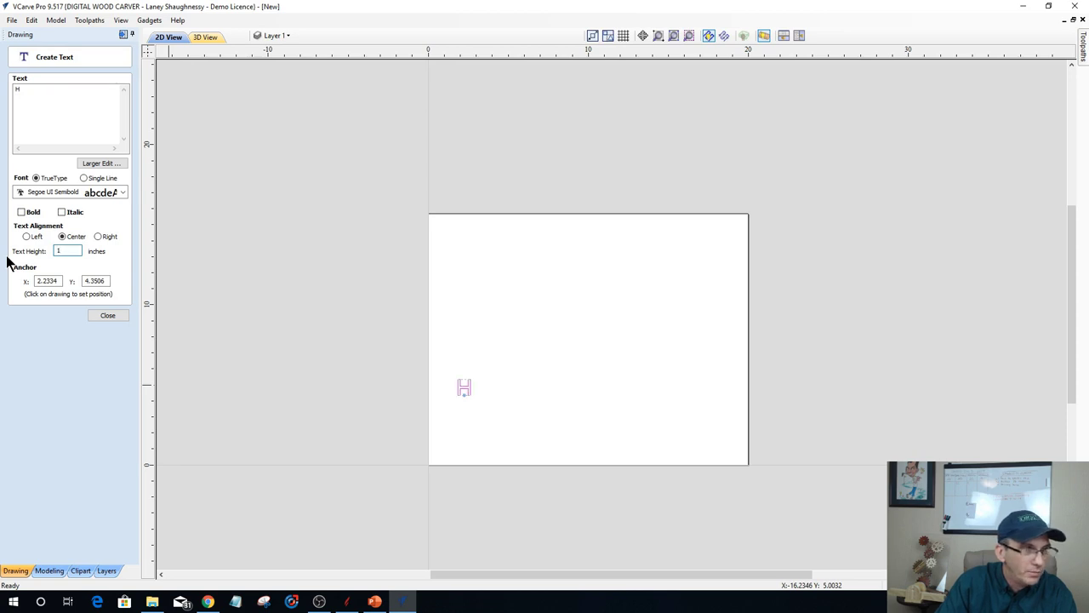
pyautogui.write('.2')
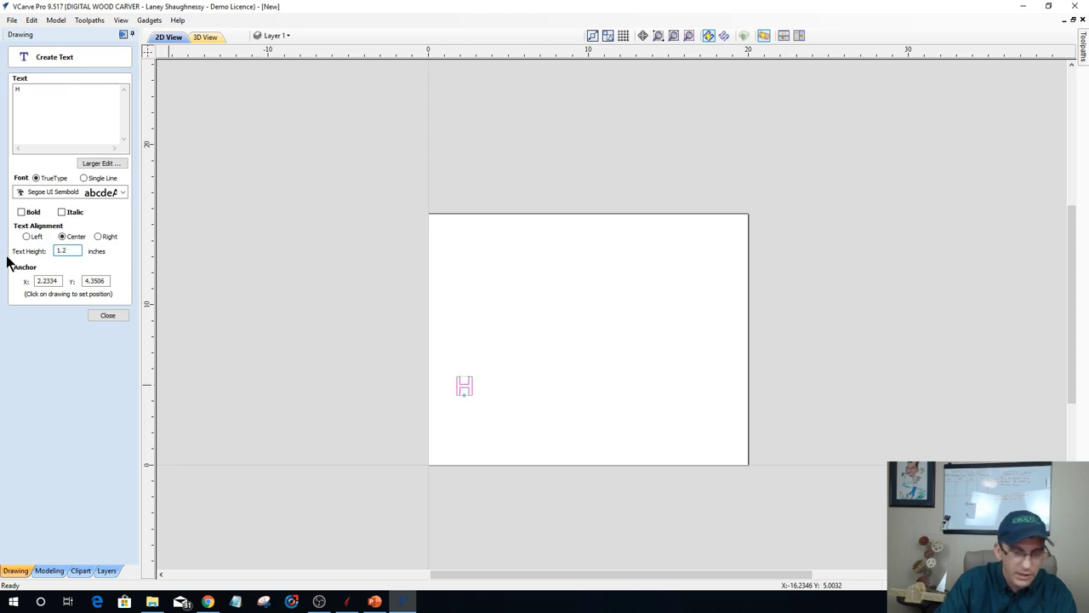
pyautogui.press('BackSpace')
pyautogui.write('5')
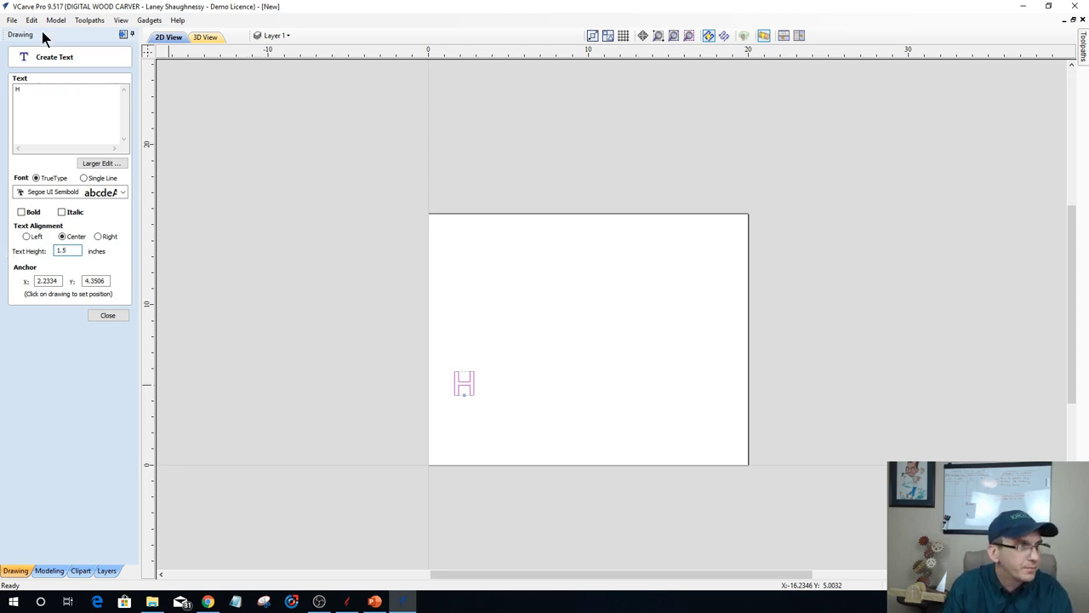
pyautogui.click(37, 92)
pyautogui.write('e')
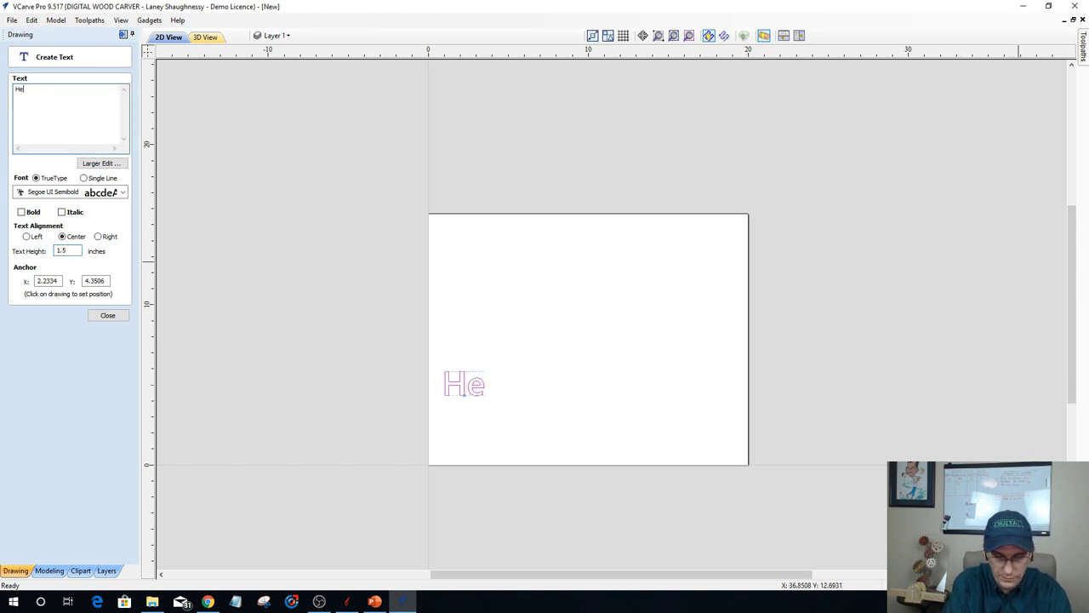
pyautogui.write('llo world')
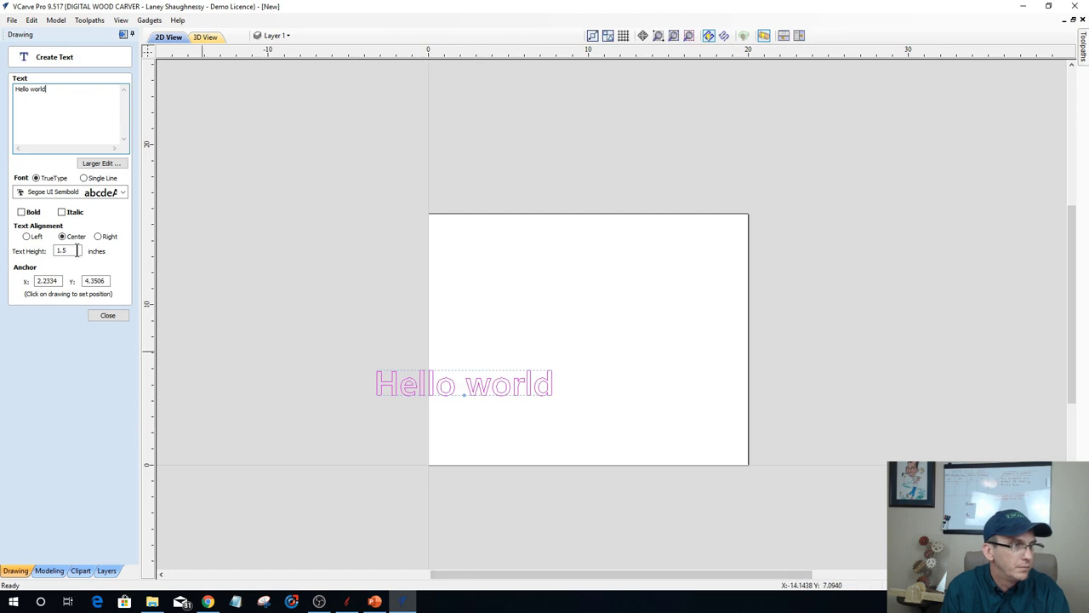
pyautogui.press('Escape')
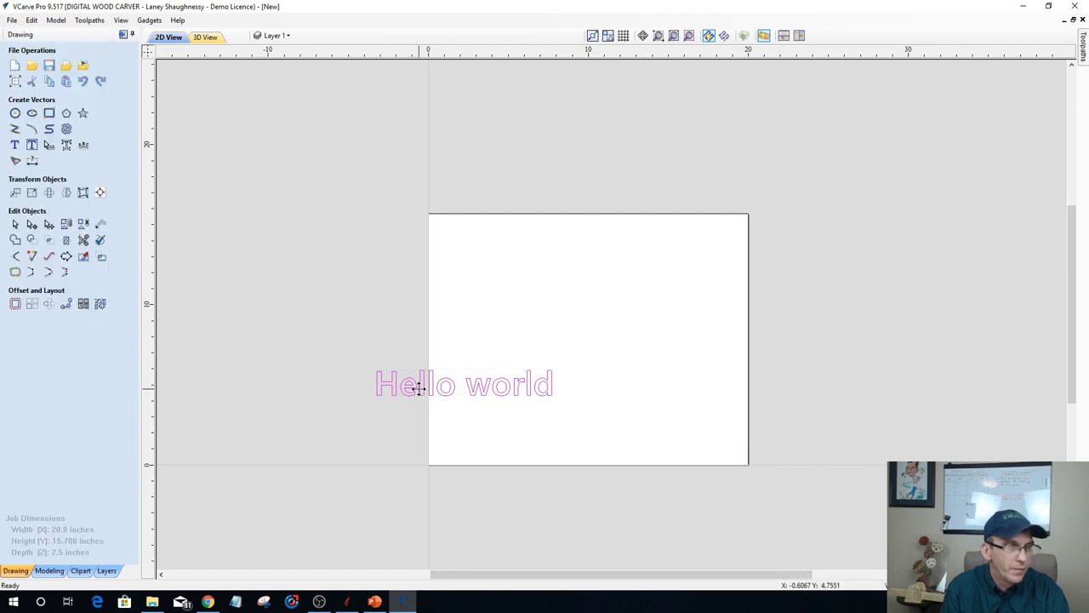
# Move the text to mid-board, then place a copy below rotated 45° and shifted up-right.
pyautogui.click(418, 382)
pyautogui.moveTo(418, 382)
pyautogui.mouseDown()
pyautogui.moveTo(570, 337)
pyautogui.moveTo(581, 308)
pyautogui.moveTo(534, 321)
pyautogui.mouseUp()
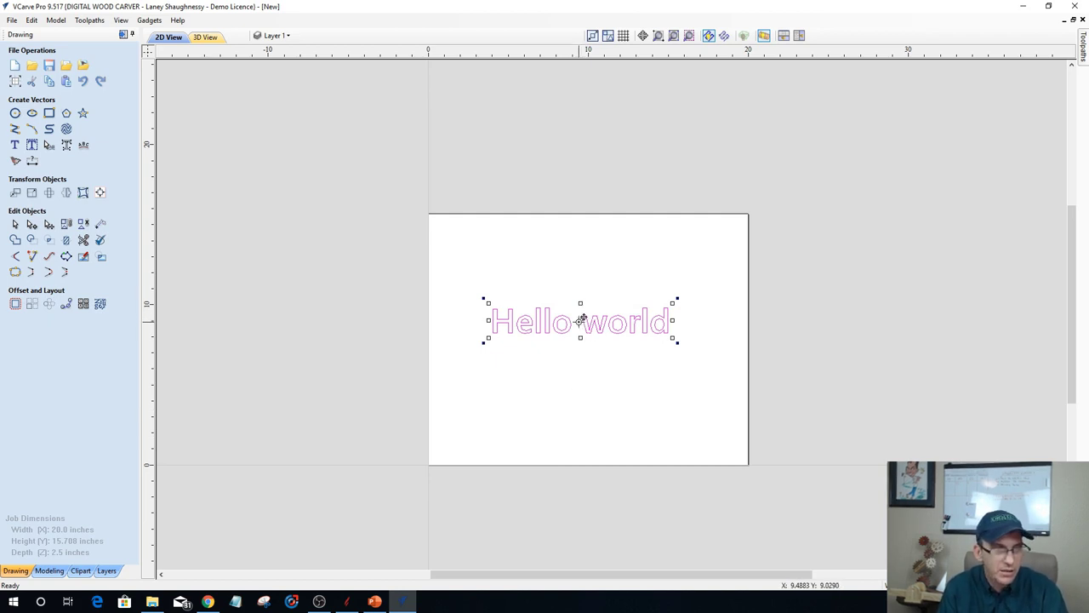
pyautogui.moveTo(581, 319); pyautogui.dragTo(593, 416)
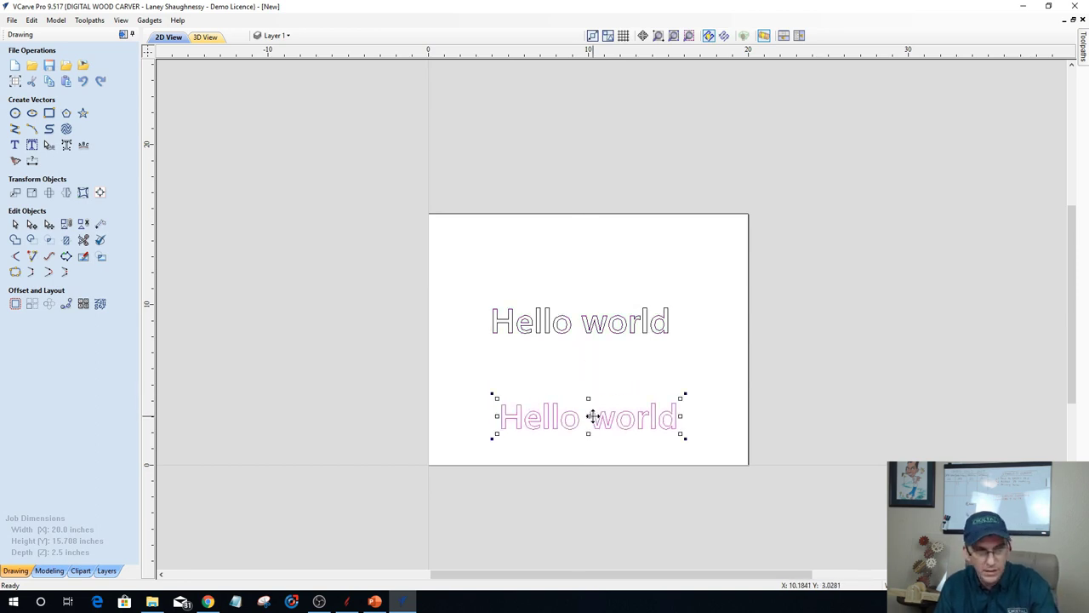
pyautogui.click(593, 416)
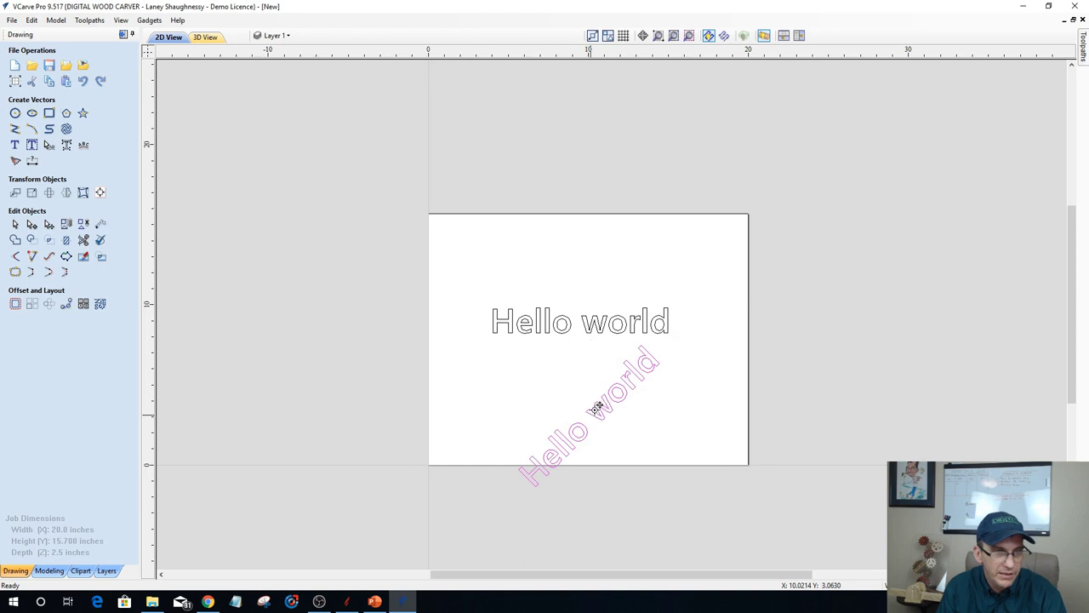
pyautogui.moveTo(597, 408); pyautogui.dragTo(658, 362)
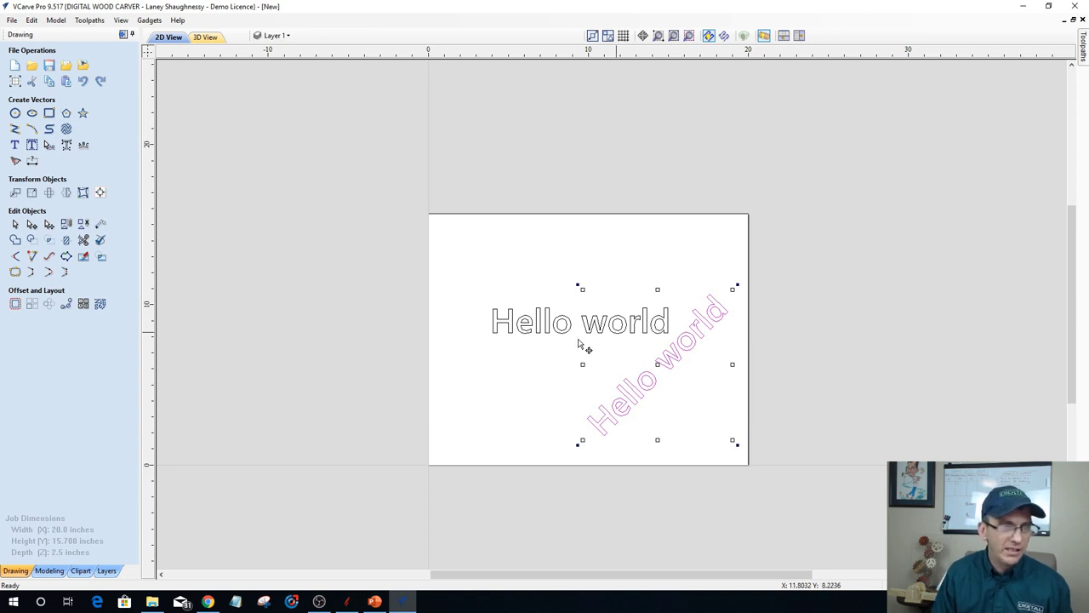
# Centre the horizontal Hello world on the material and nudge it left.
pyautogui.press('Escape')
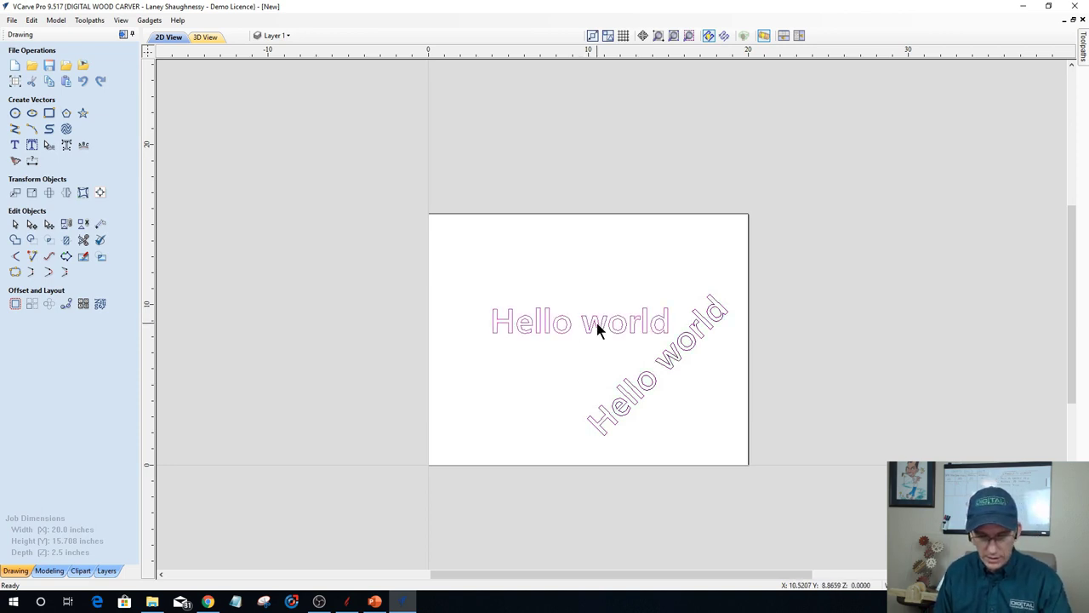
pyautogui.click(597, 325)
pyautogui.press('F9')
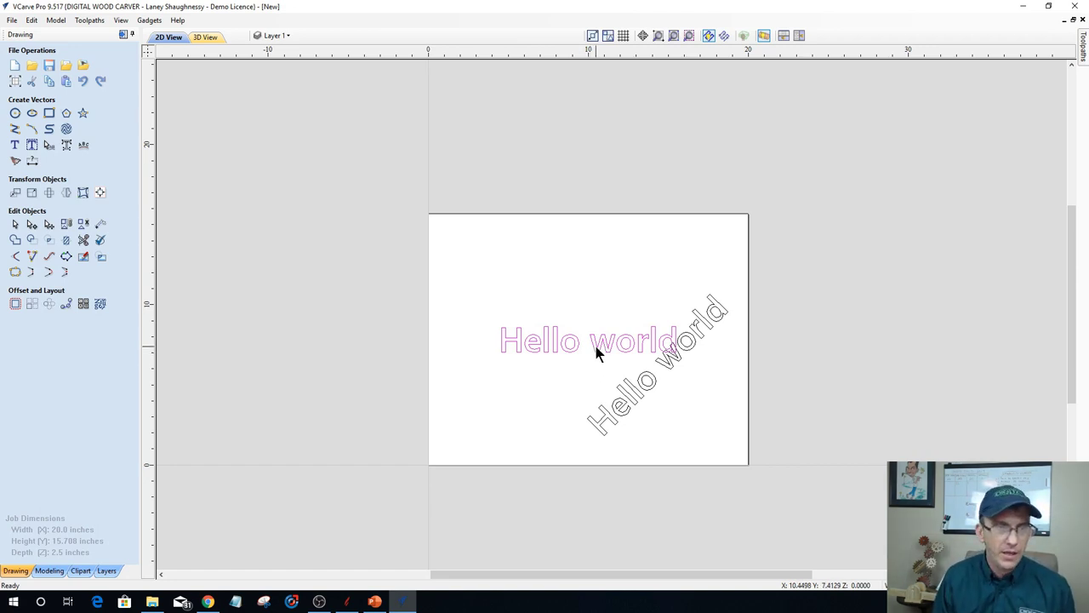
pyautogui.click(595, 344)
pyautogui.press('Left')
pyautogui.press('Left')
pyautogui.press('Left')
pyautogui.press('Left')
pyautogui.press('Left')
pyautogui.press('Left')
pyautogui.press('Left')
pyautogui.press('Left')
pyautogui.press('Left')
pyautogui.press('Left')
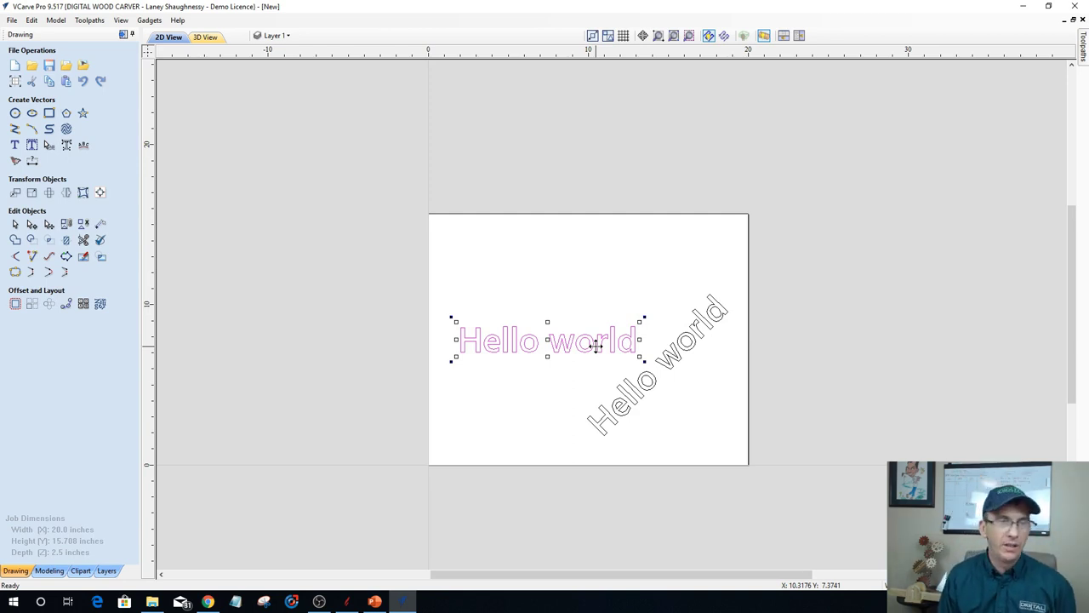
pyautogui.click(123, 34)
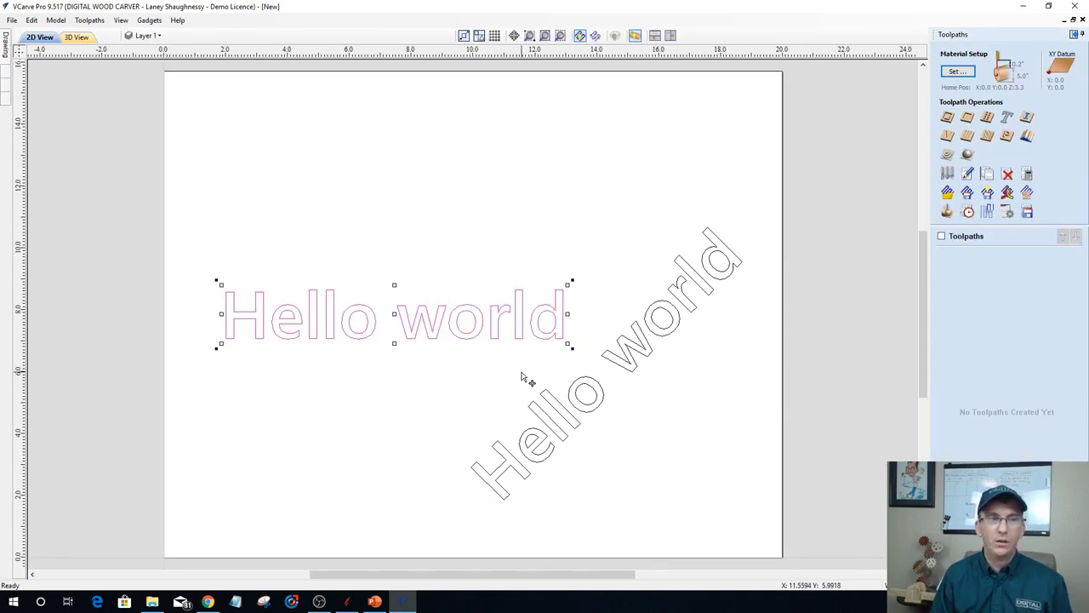
# Calculate a V-Carve toolpath for both Hello world texts using the 60° 0.25-inch V-bit.
pyautogui.keyDown('shift'); pyautogui.click(567, 385); pyautogui.keyUp('shift')
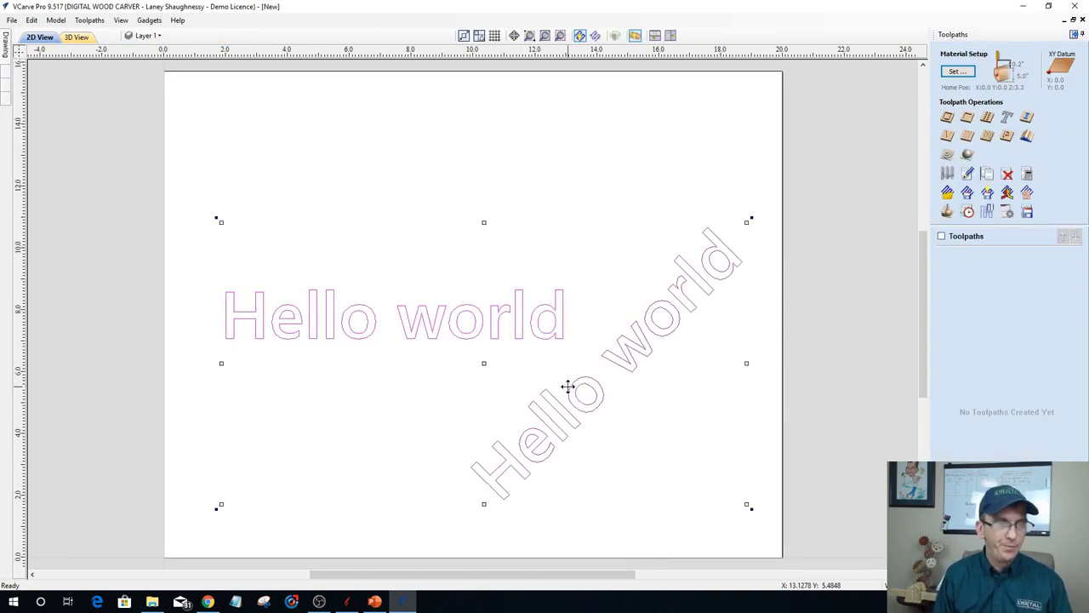
pyautogui.click(947, 118)
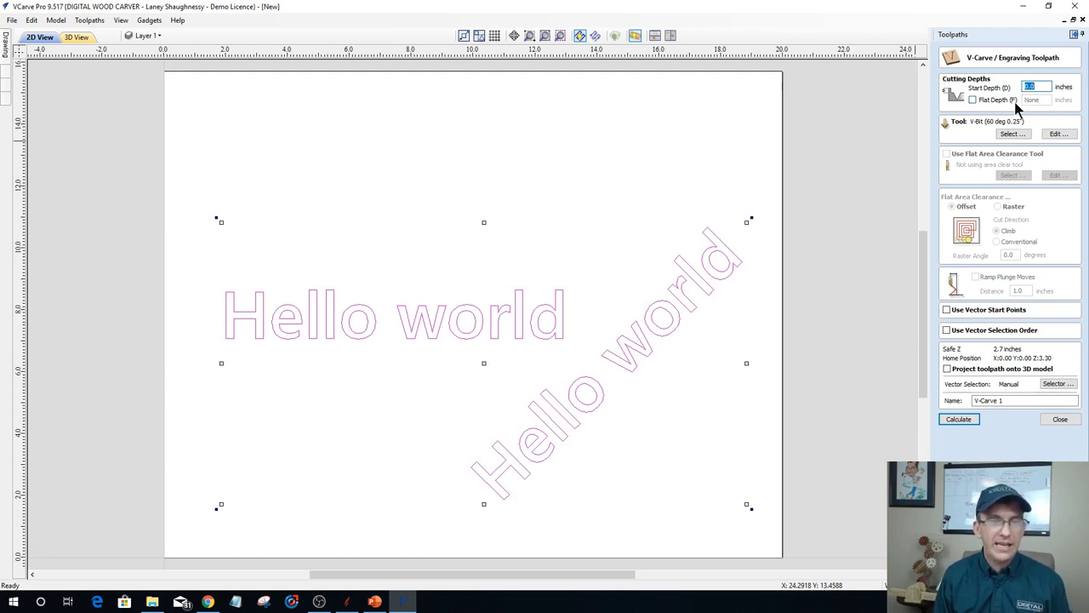
pyautogui.click(959, 420)
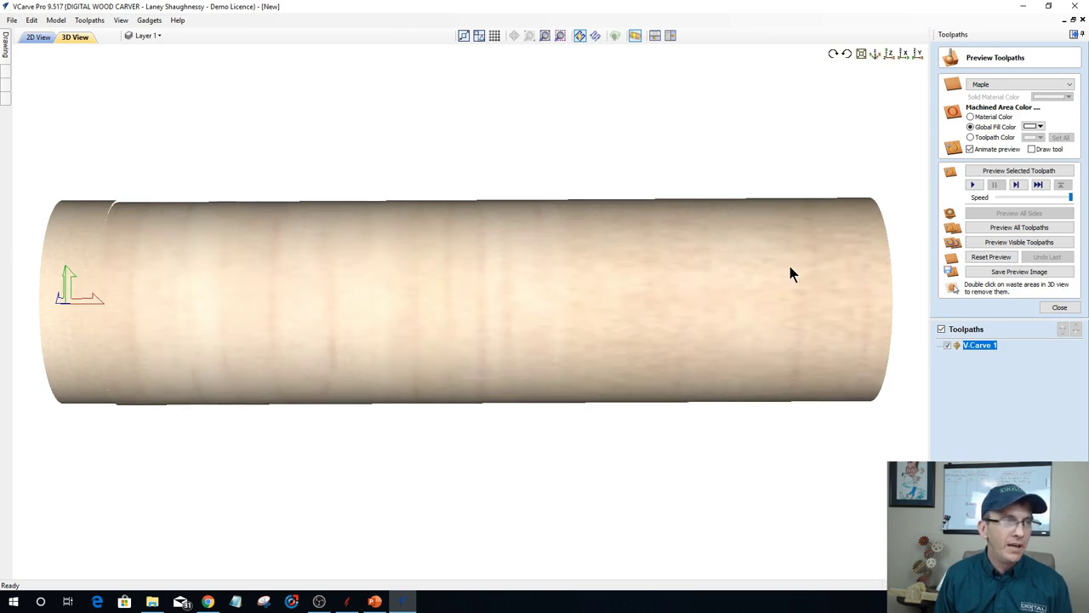
# Orbit the preview, turn off colour shaded view and hide the V-Carve 1 toolpath lines.
pyautogui.moveTo(789, 272); pyautogui.dragTo(782, 275)
pyautogui.moveTo(429, 358); pyautogui.dragTo(455, 325)
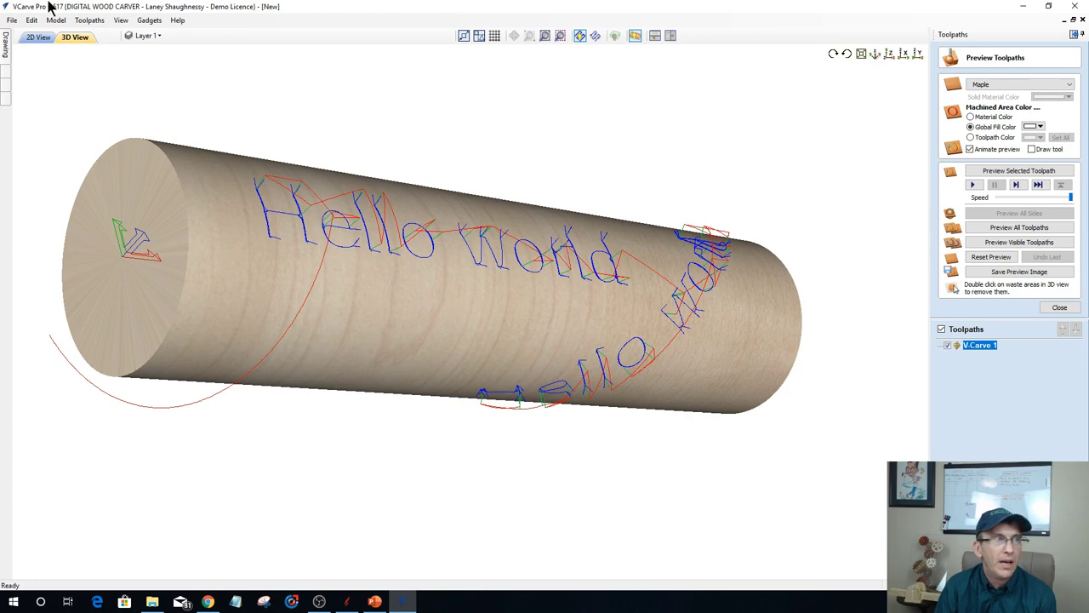
pyautogui.click(88, 22)
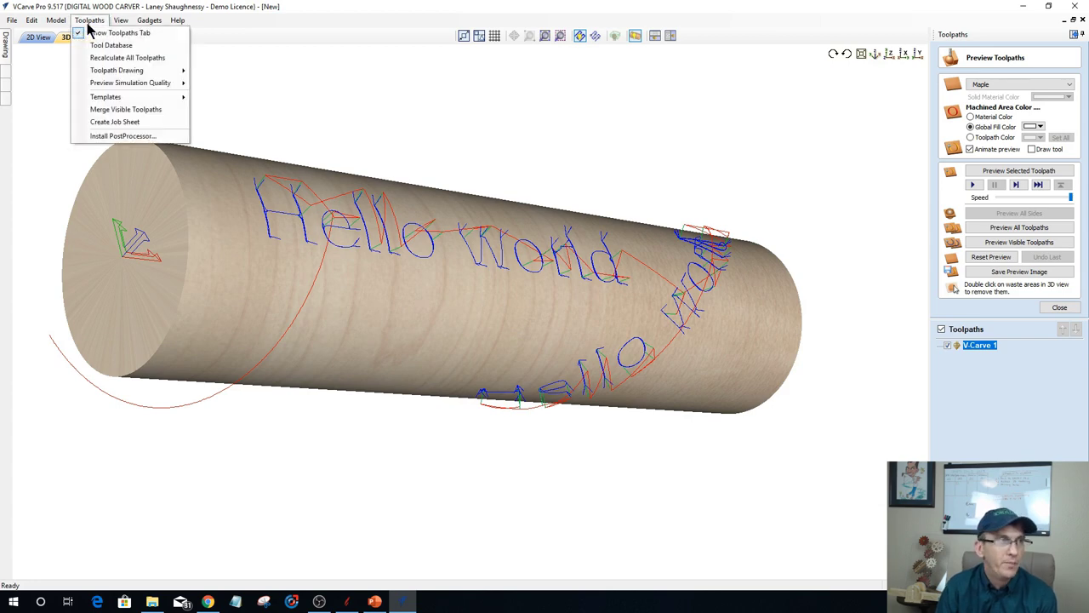
pyautogui.moveTo(125, 21)
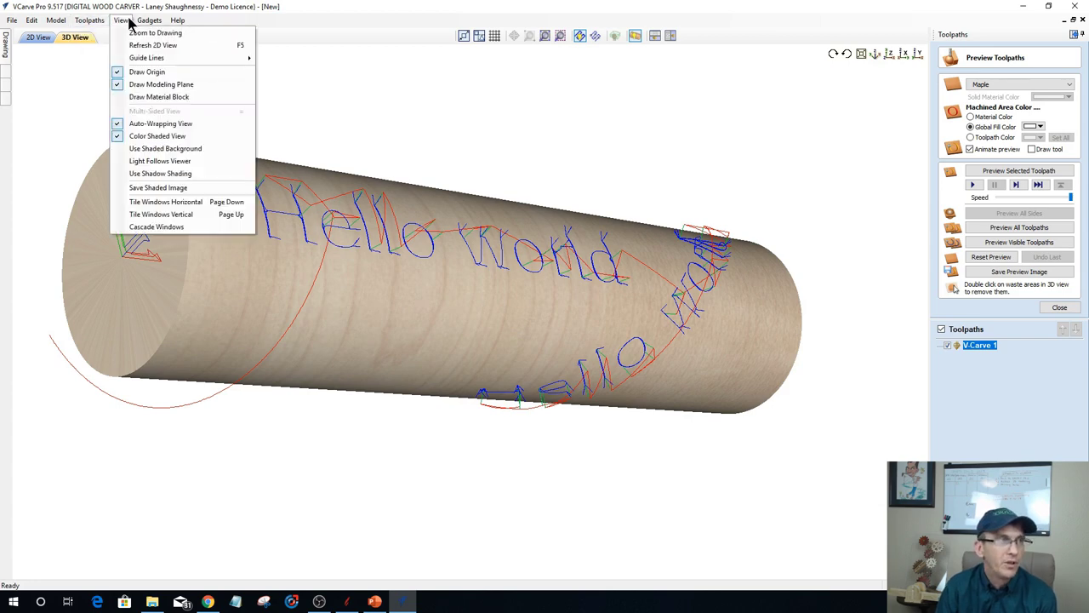
pyautogui.click(182, 137)
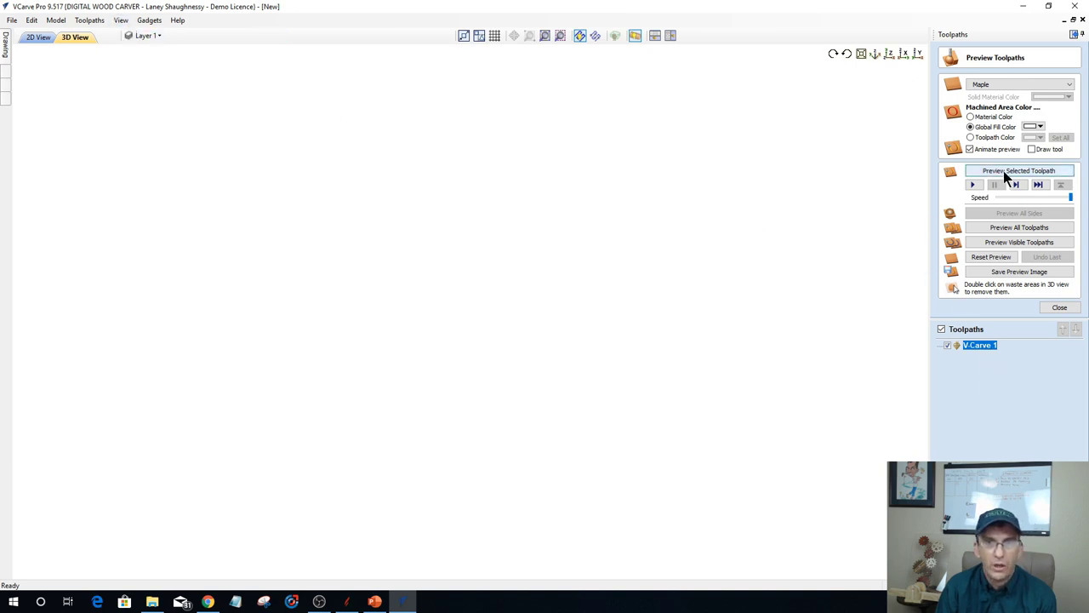
pyautogui.click(947, 345)
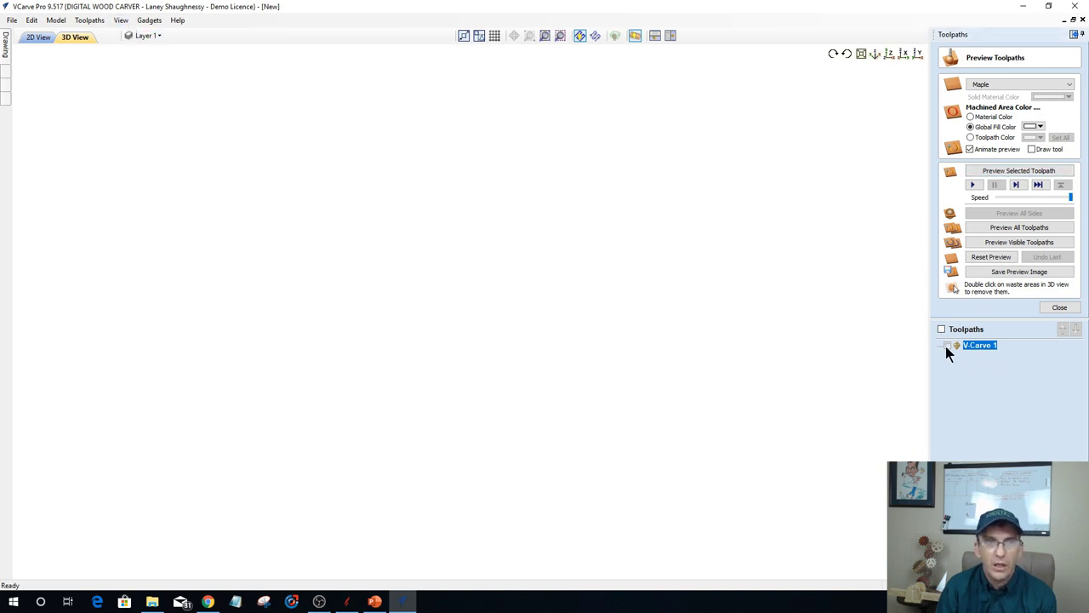
# Re-run the carving simulation and switch the 3D view back to Color Shaded View.
pyautogui.click(121, 20)
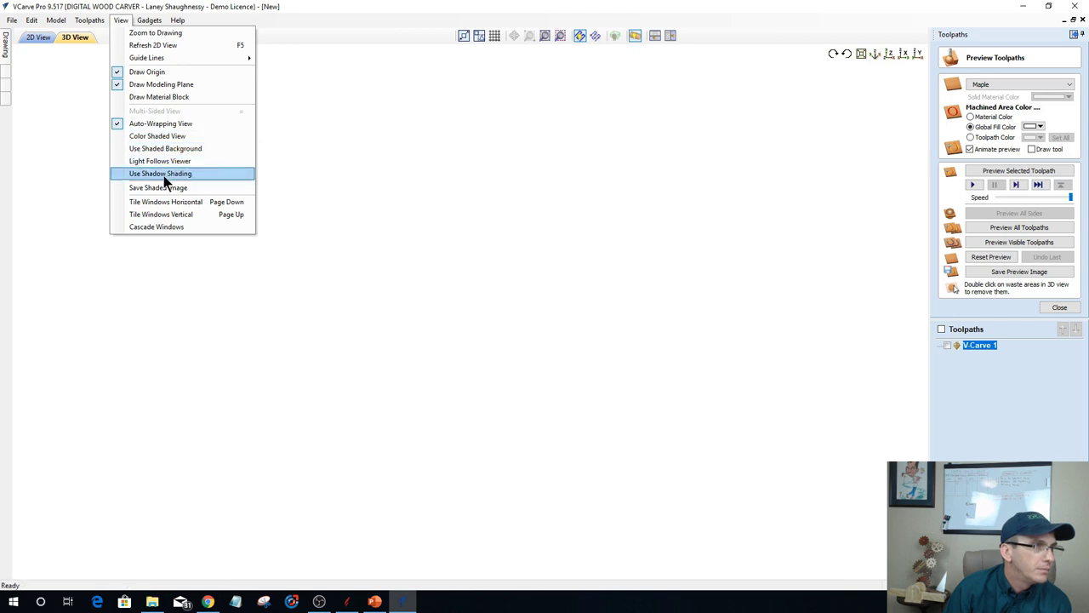
pyautogui.click(632, 37)
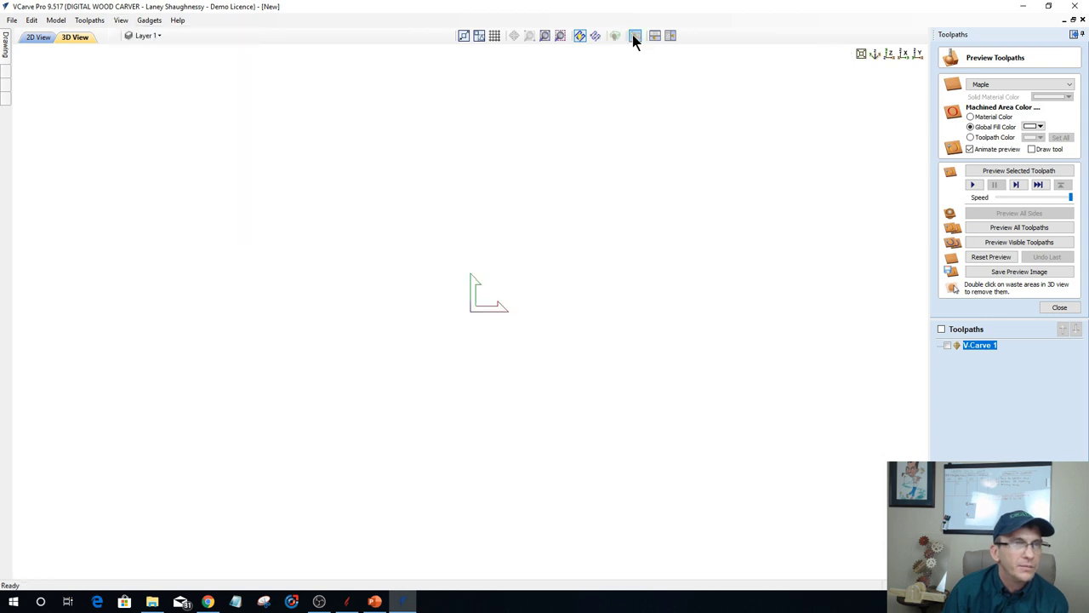
pyautogui.click(1026, 170)
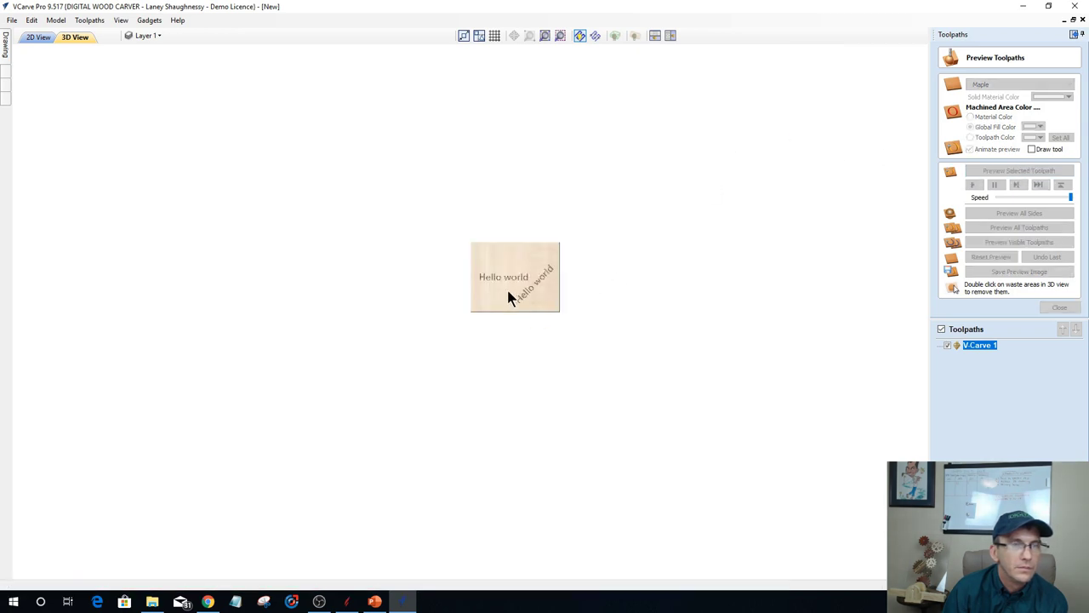
pyautogui.click(107, 20)
pyautogui.moveTo(122, 23)
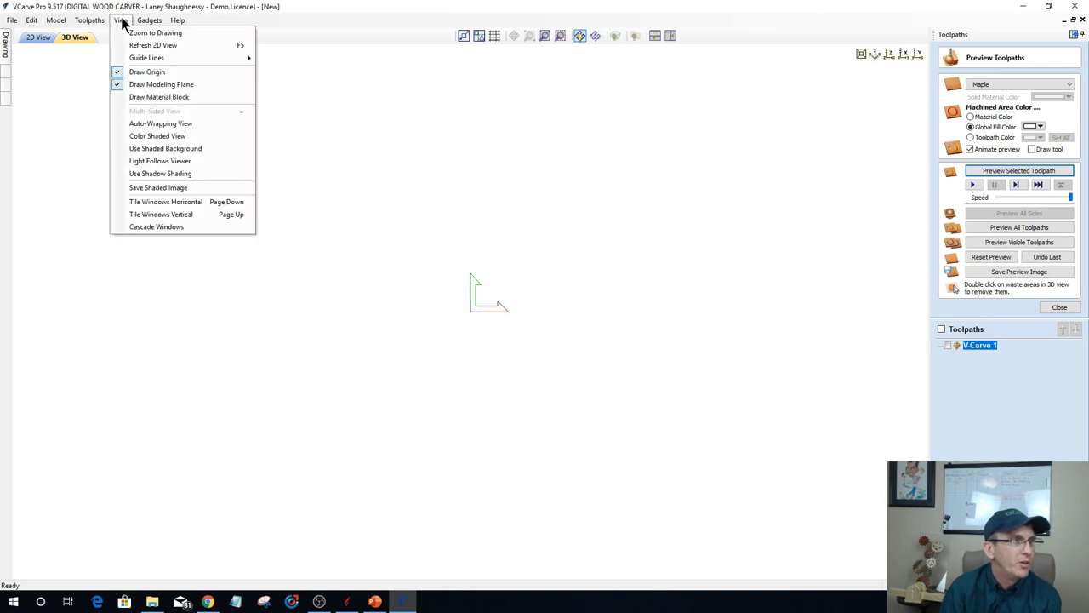
pyautogui.click(136, 135)
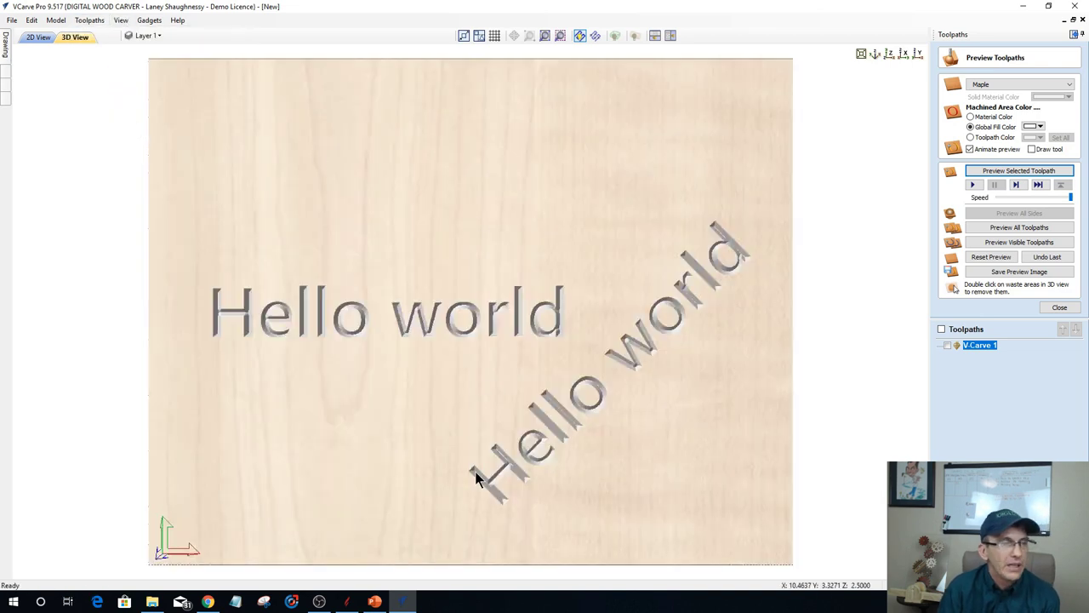
# Switch to isometric view, then orbit and zoom to inspect the carving on the cylinder.
pyautogui.press('0')
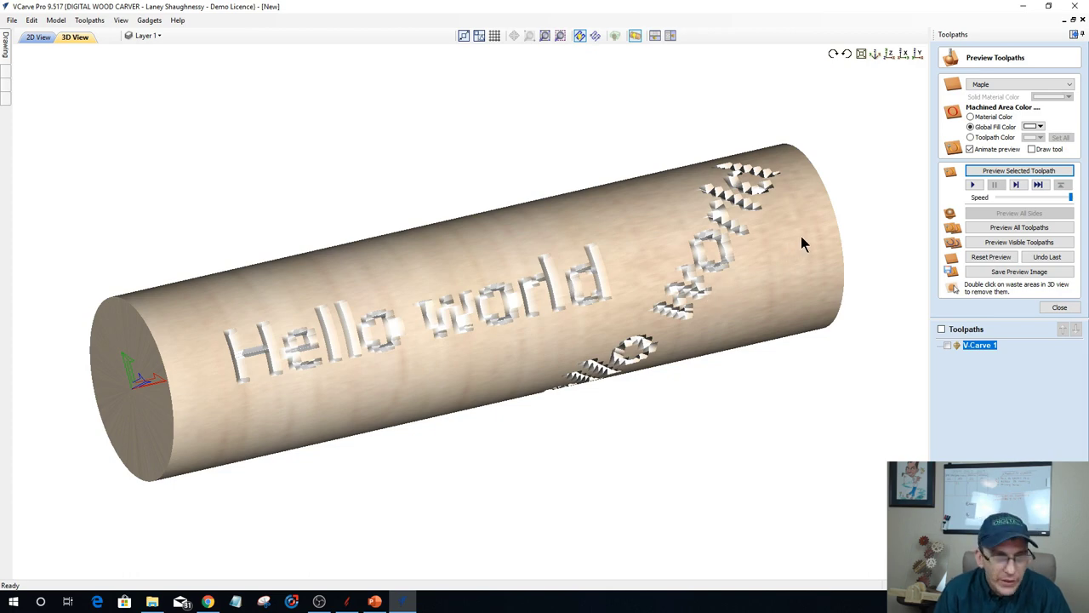
pyautogui.moveTo(812, 234); pyautogui.dragTo(809, 261)
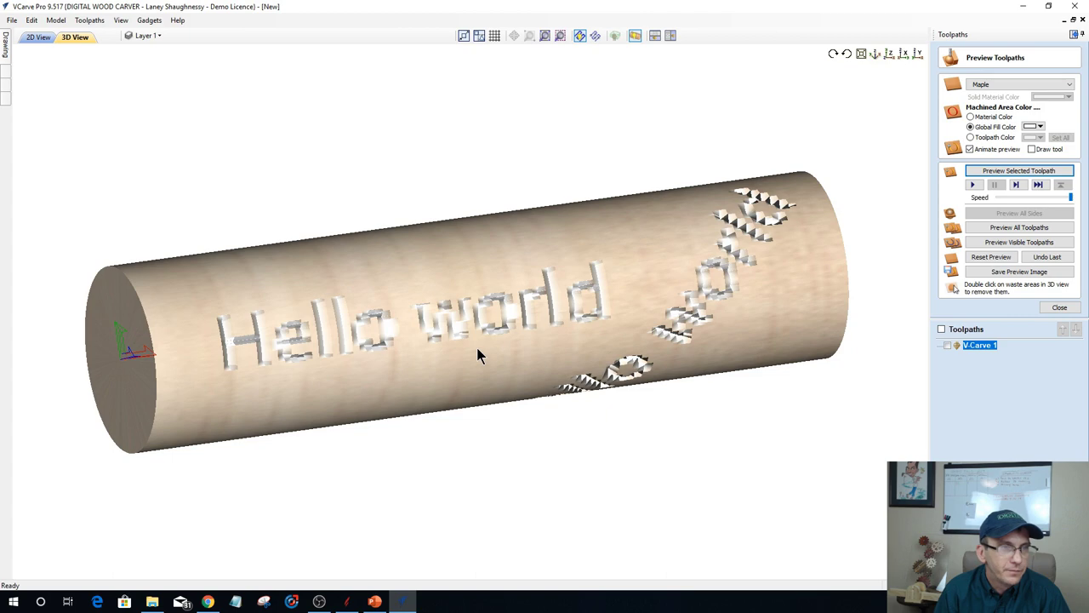
pyautogui.scroll(2, 477, 350)
pyautogui.scroll(2, 477, 356)
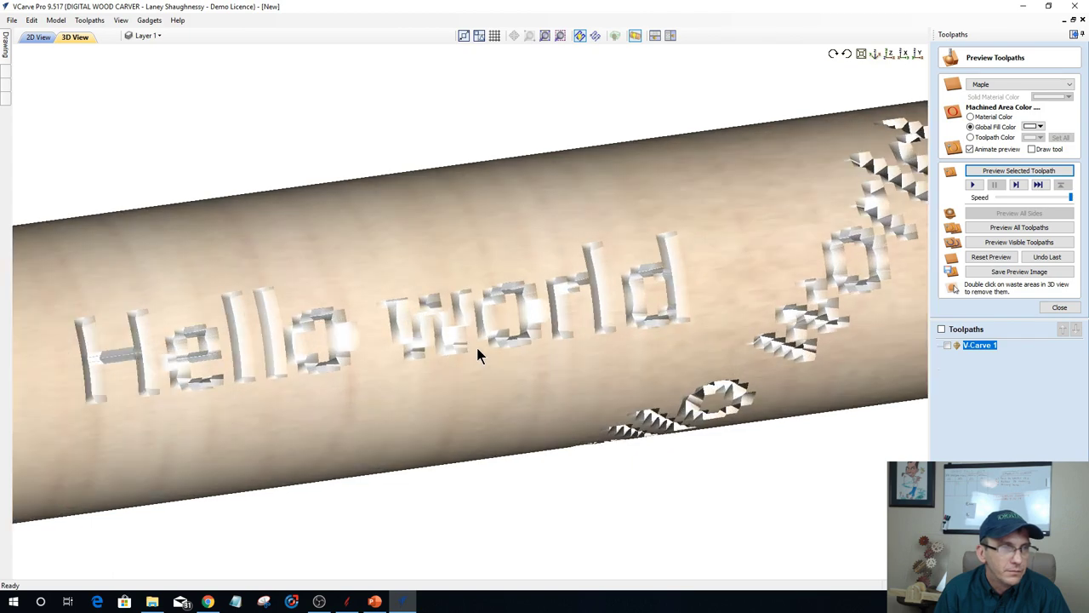
pyautogui.scroll(-2, 478, 355)
pyautogui.scroll(-2, 477, 356)
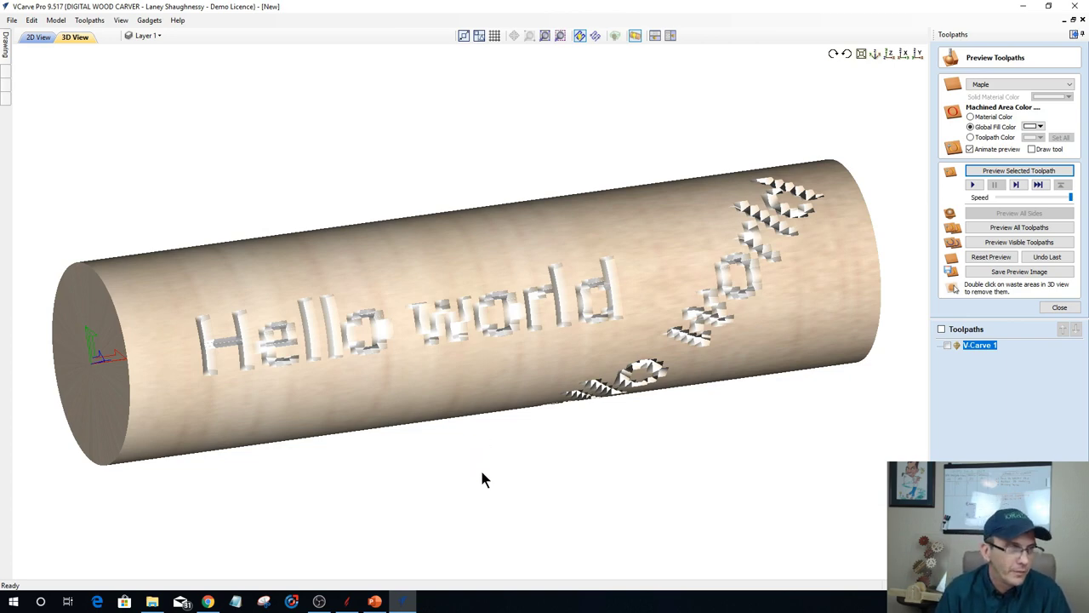
# Set preview simulation quality to High, re-run the preview, and show it wrapped on the cylinder.
pyautogui.click(90, 19)
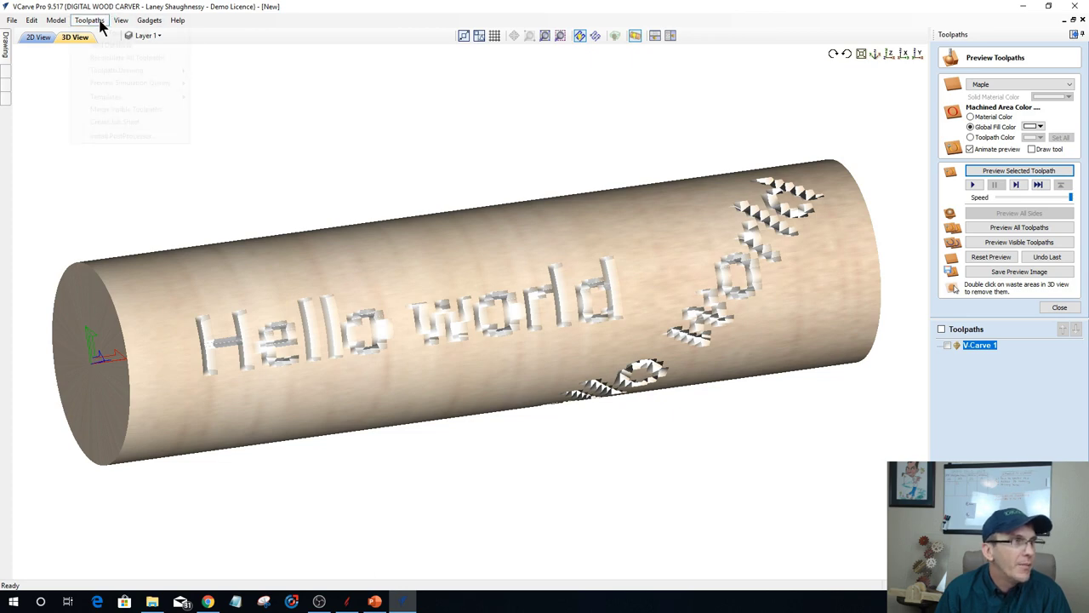
pyautogui.moveTo(129, 86)
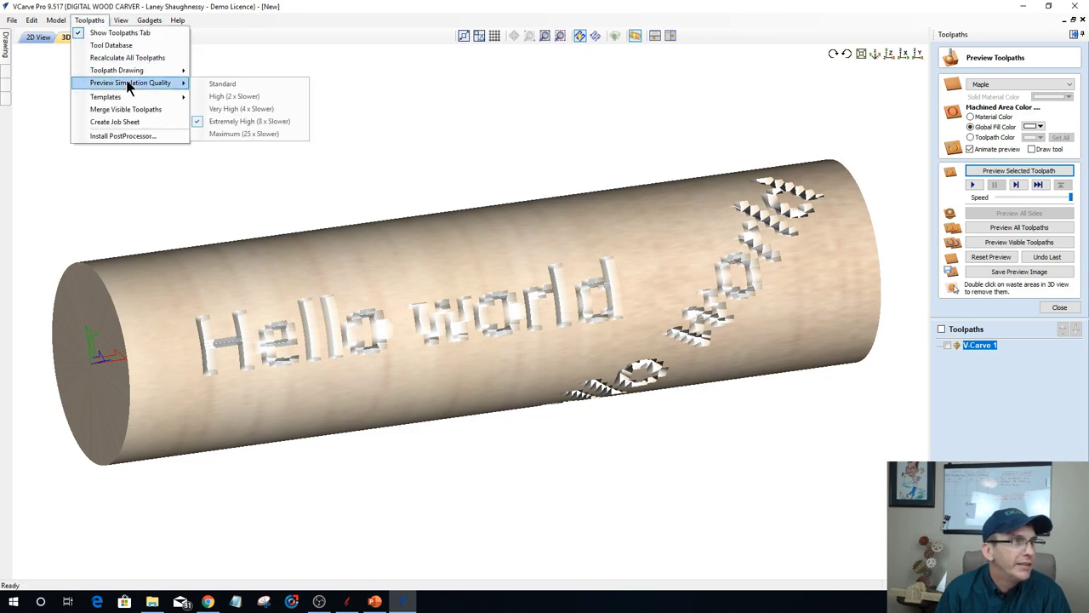
pyautogui.click(213, 97)
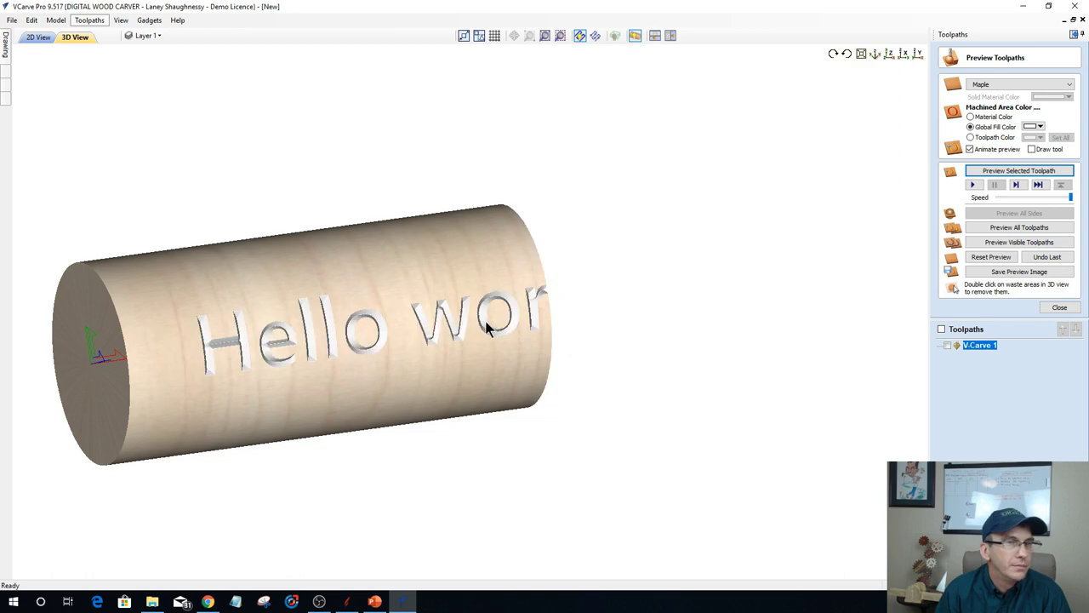
pyautogui.click(1022, 168)
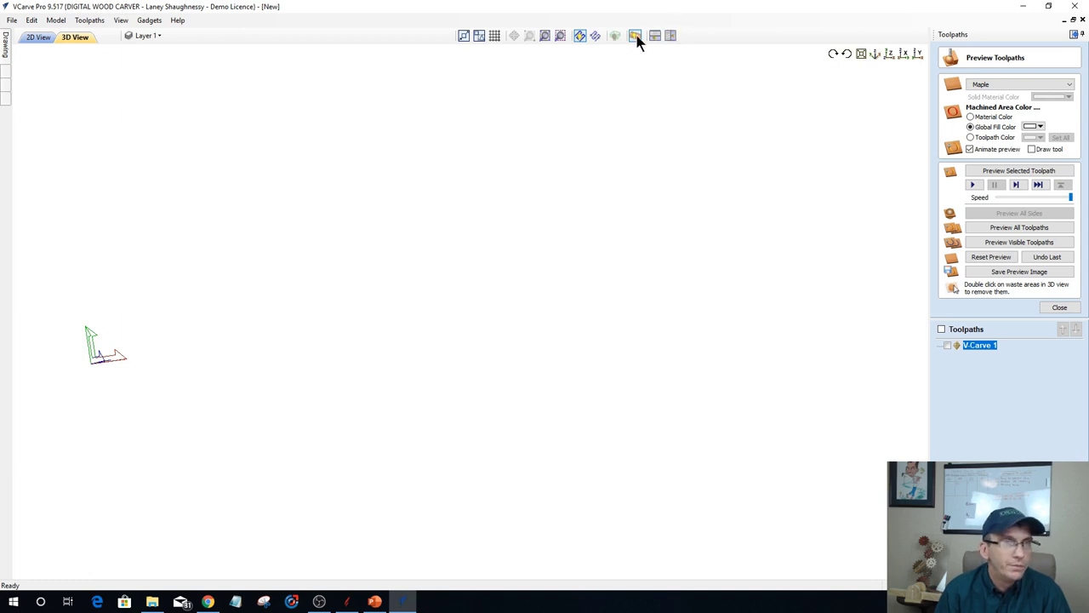
pyautogui.click(634, 36)
pyautogui.click(635, 36)
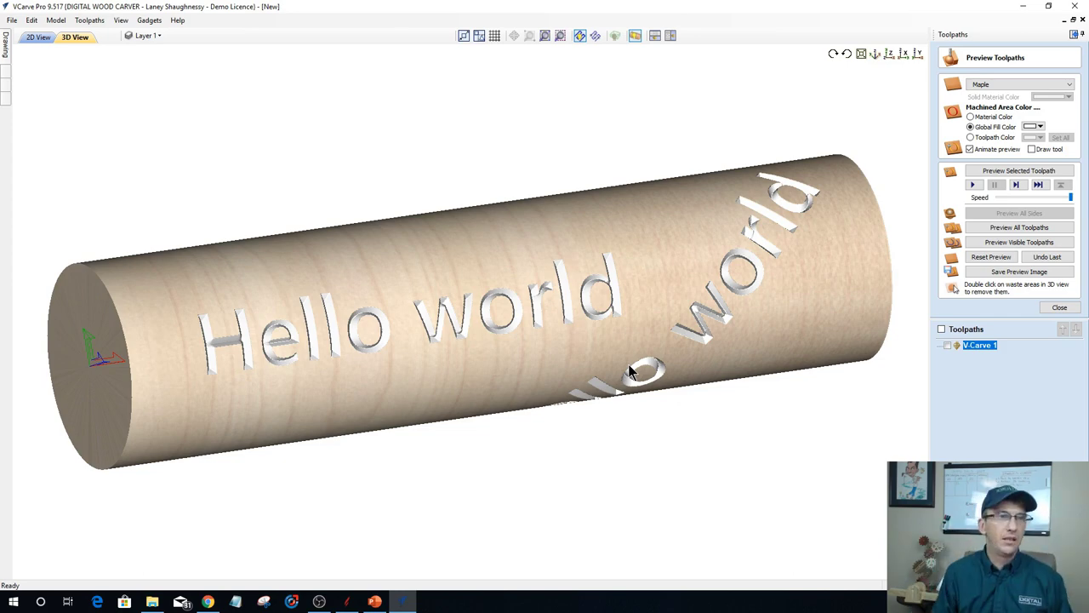
pyautogui.click(634, 36)
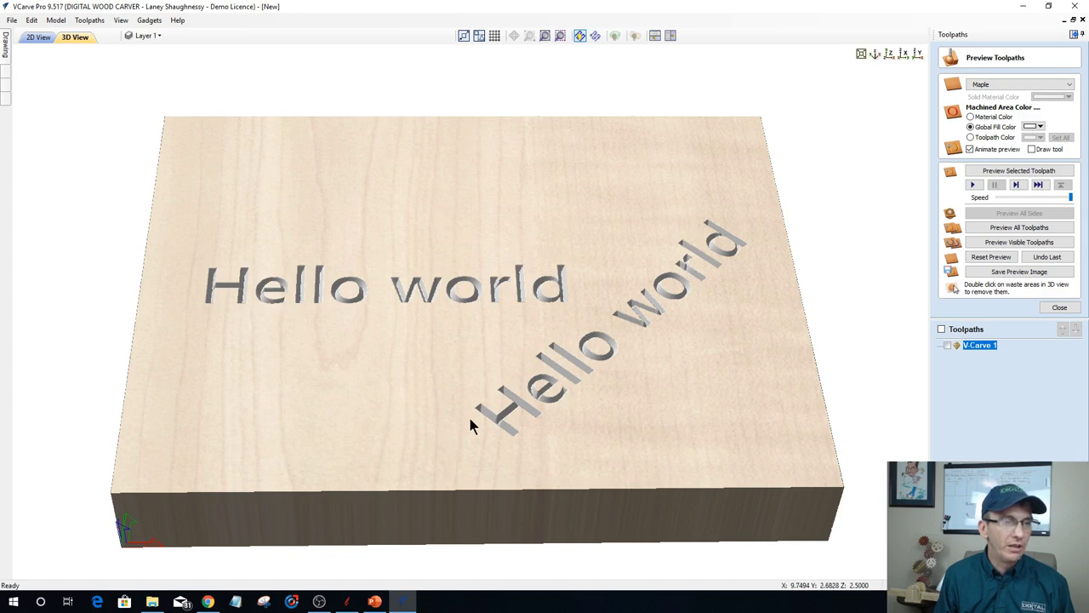
pyautogui.moveTo(462, 508); pyautogui.dragTo(453, 130)
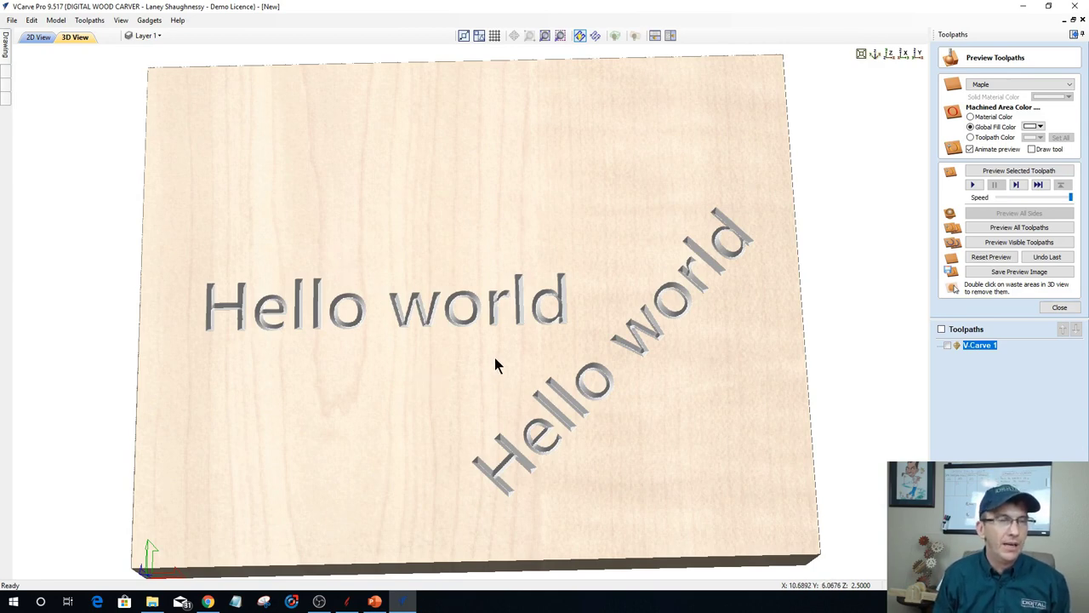
pyautogui.moveTo(496, 365); pyautogui.dragTo(497, 409)
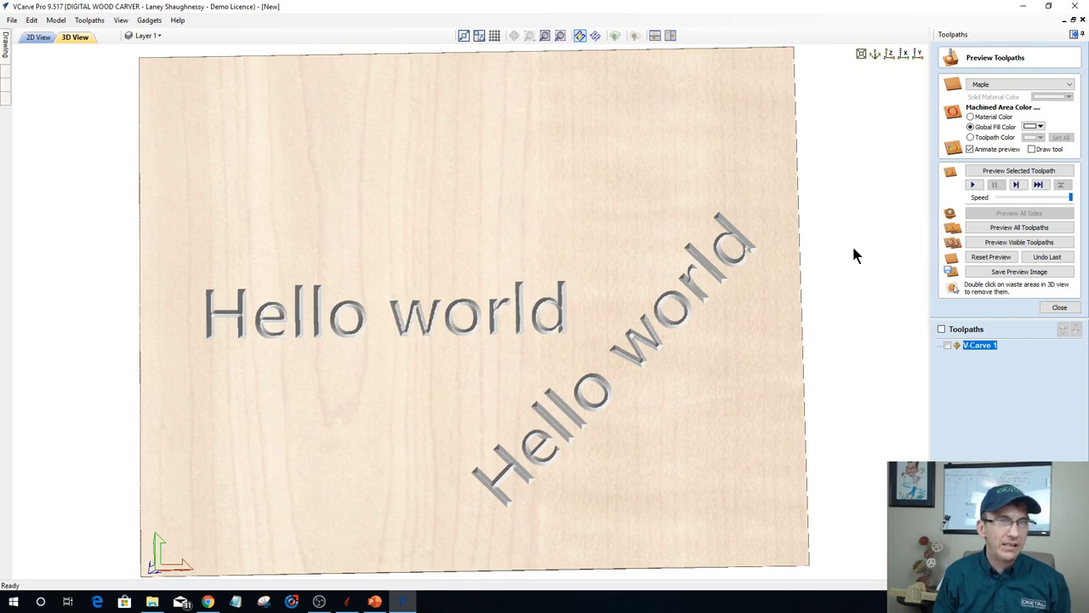
pyautogui.click(889, 53)
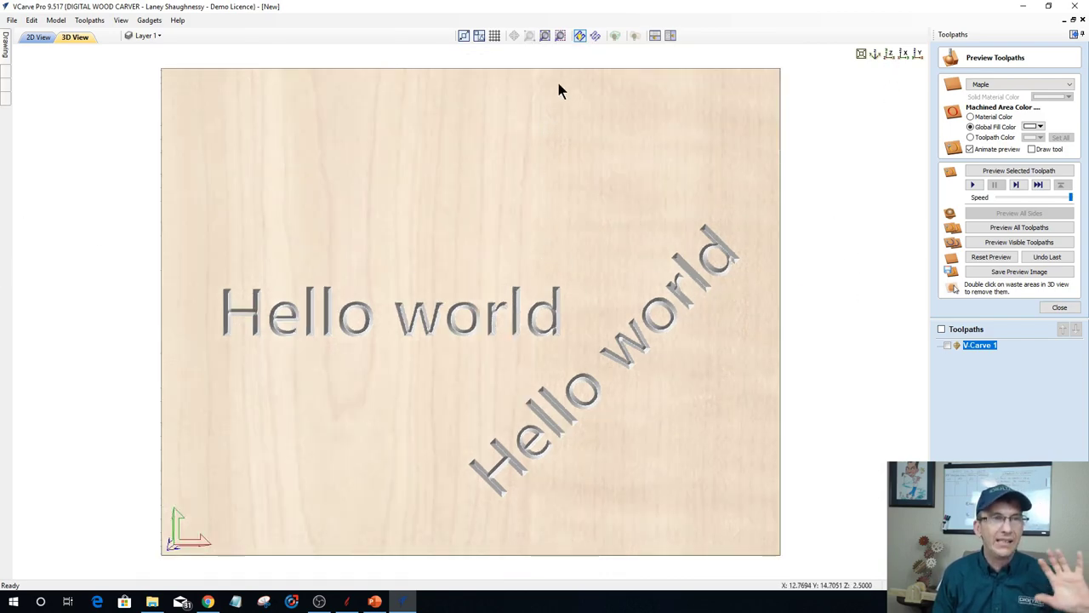
pyautogui.click(637, 37)
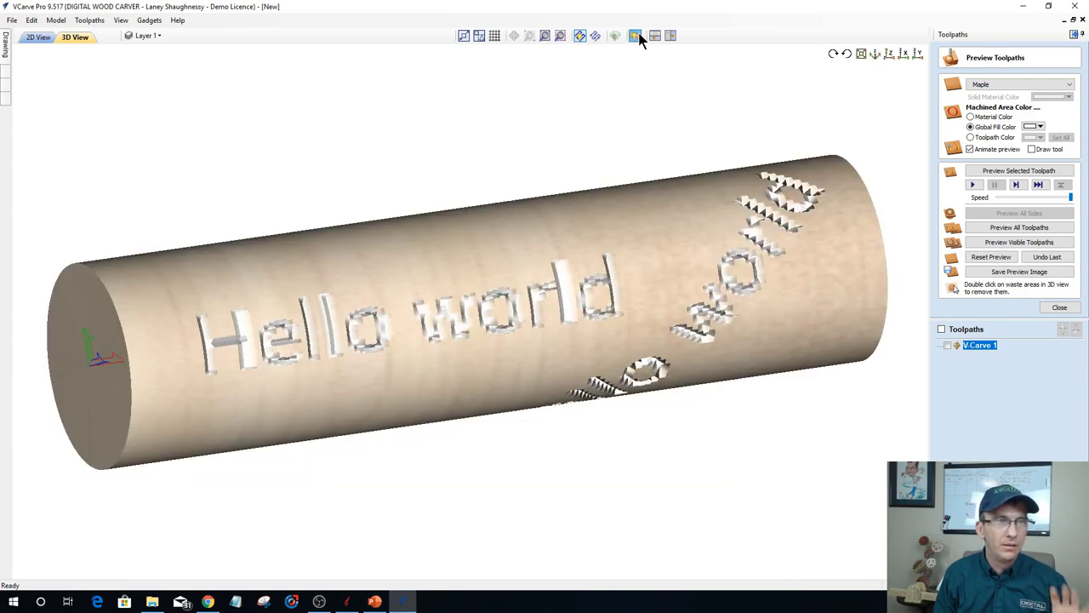
# View the cylinder from the side and step it around its axis both ways.
pyautogui.click(887, 56)
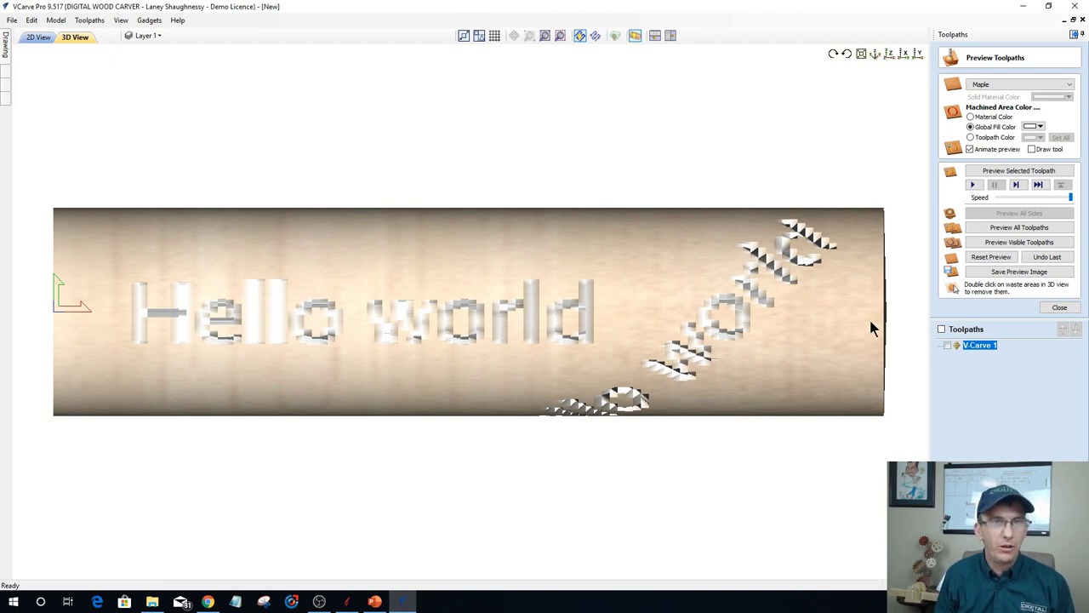
pyautogui.click(848, 56)
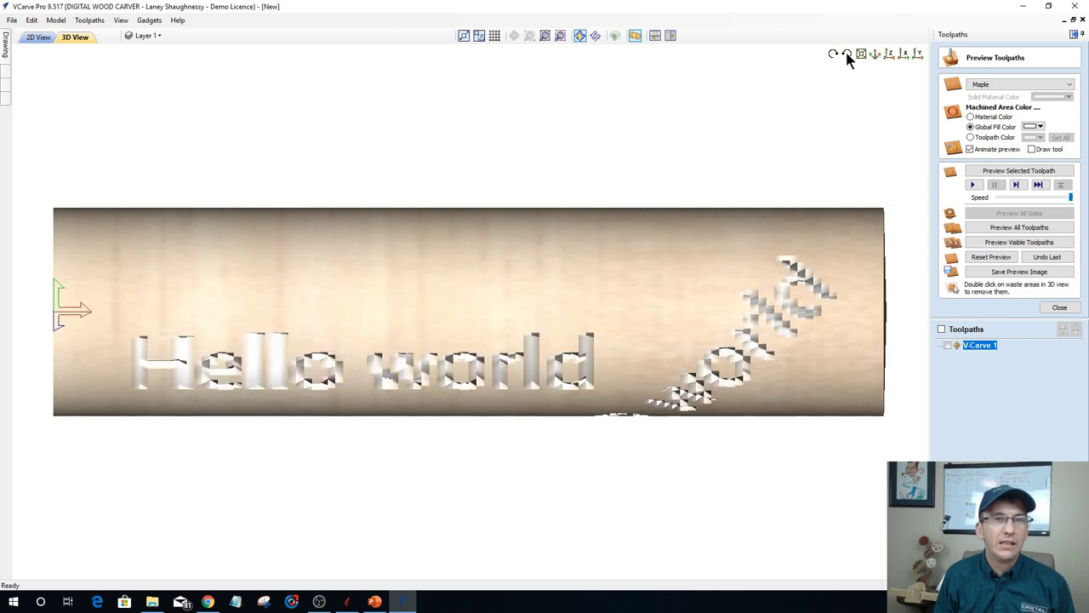
pyautogui.click(847, 56)
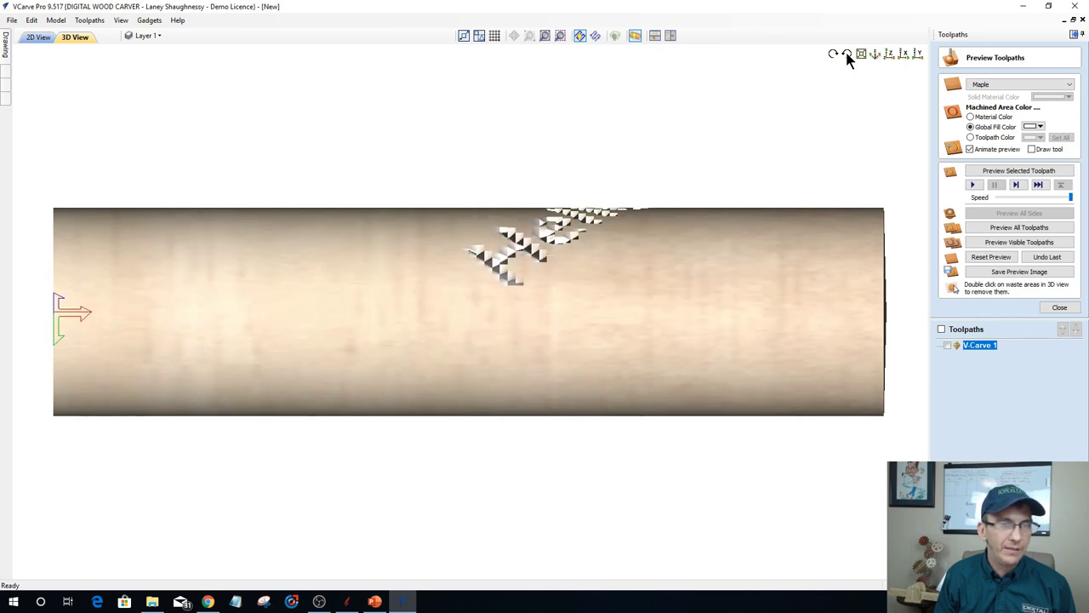
pyautogui.click(847, 55)
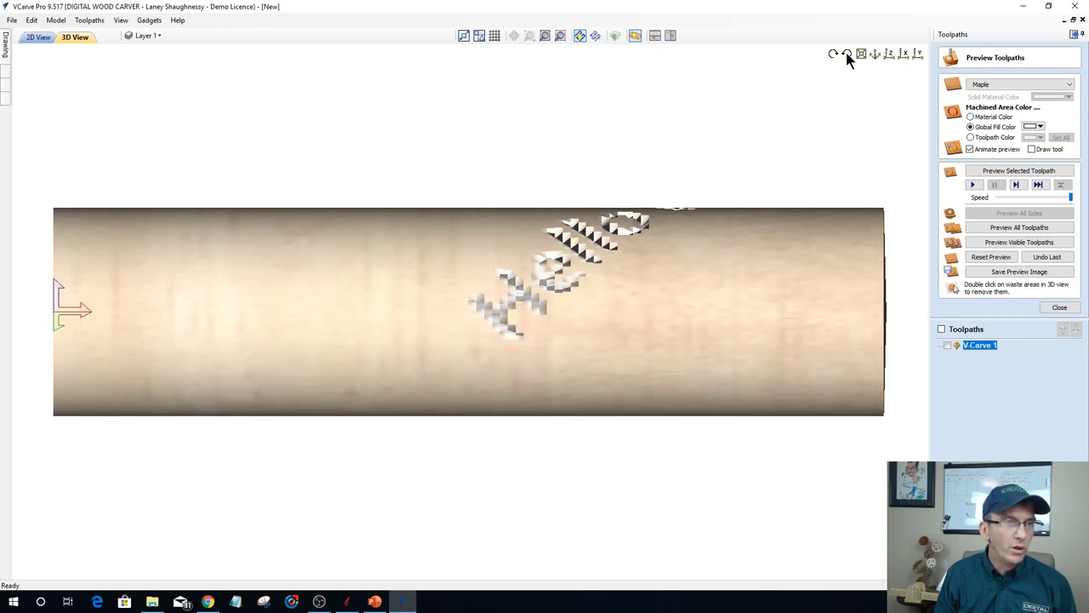
pyautogui.click(846, 56)
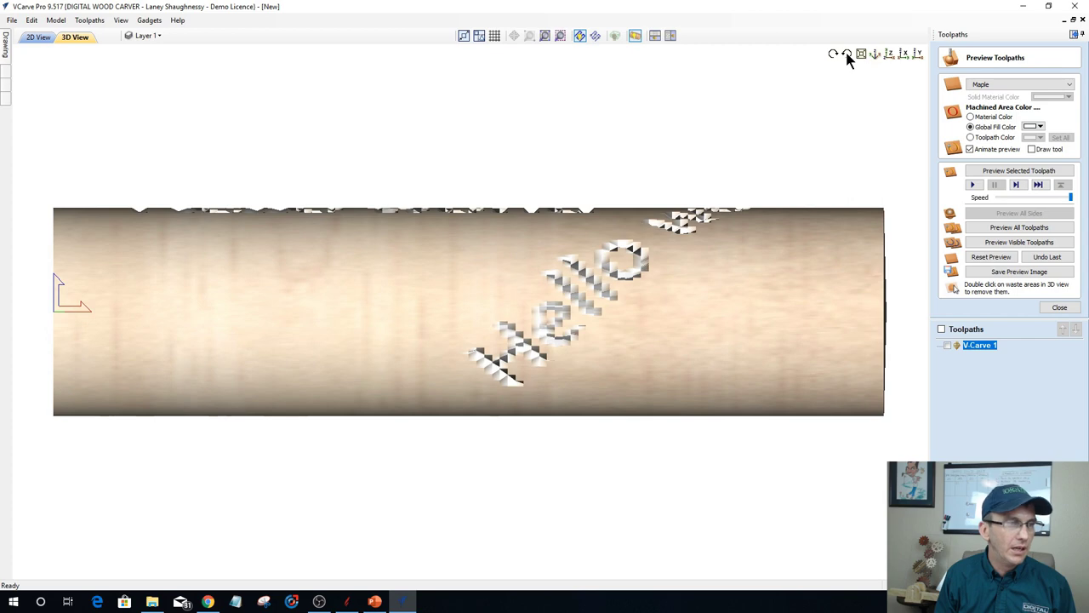
pyautogui.click(847, 55)
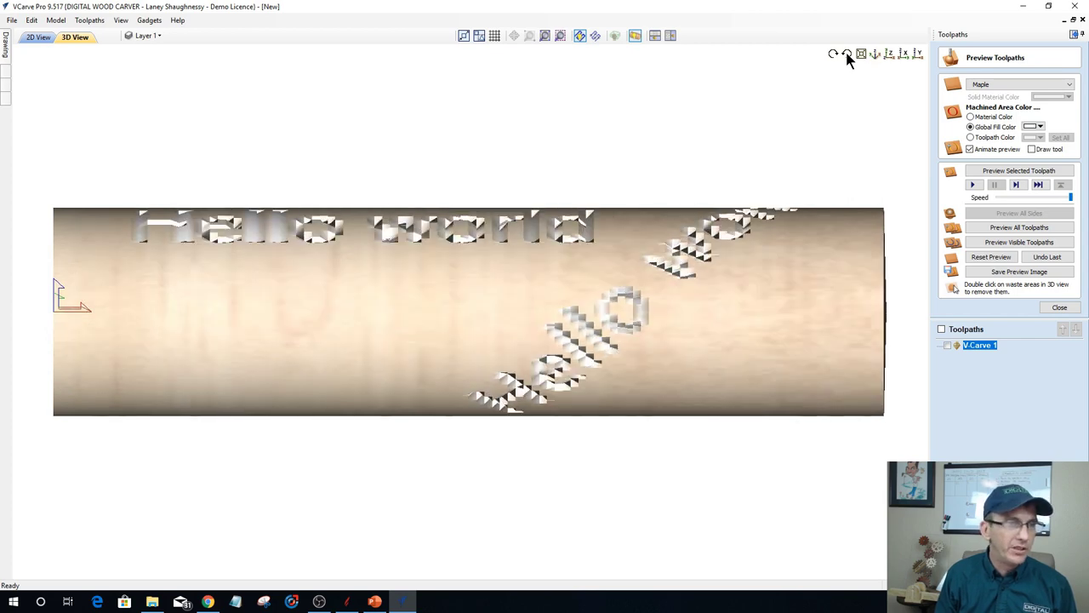
pyautogui.click(835, 53)
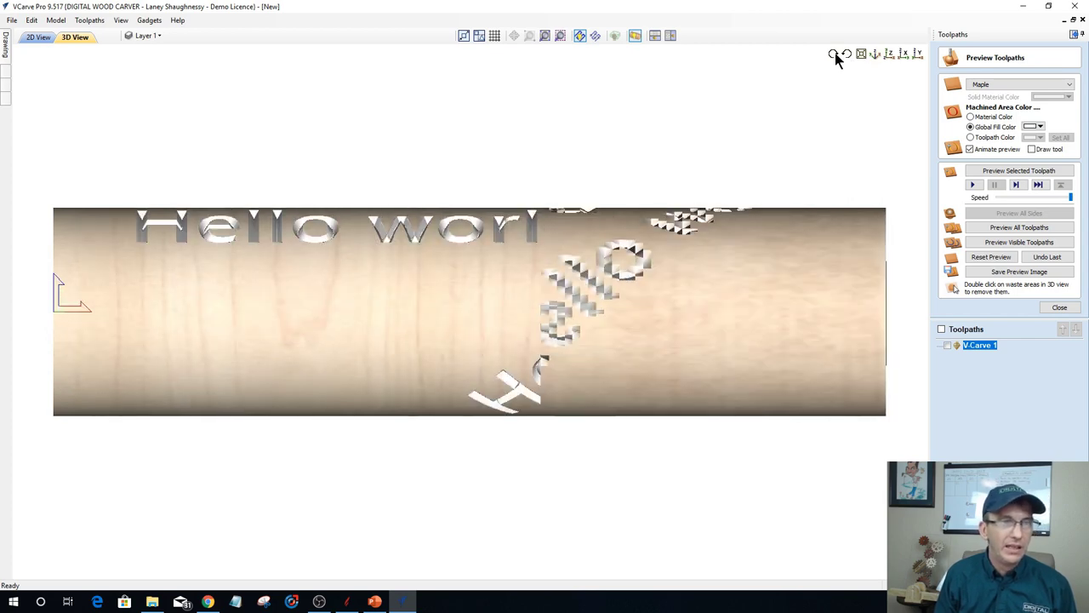
pyautogui.click(835, 53)
pyautogui.click(835, 53)
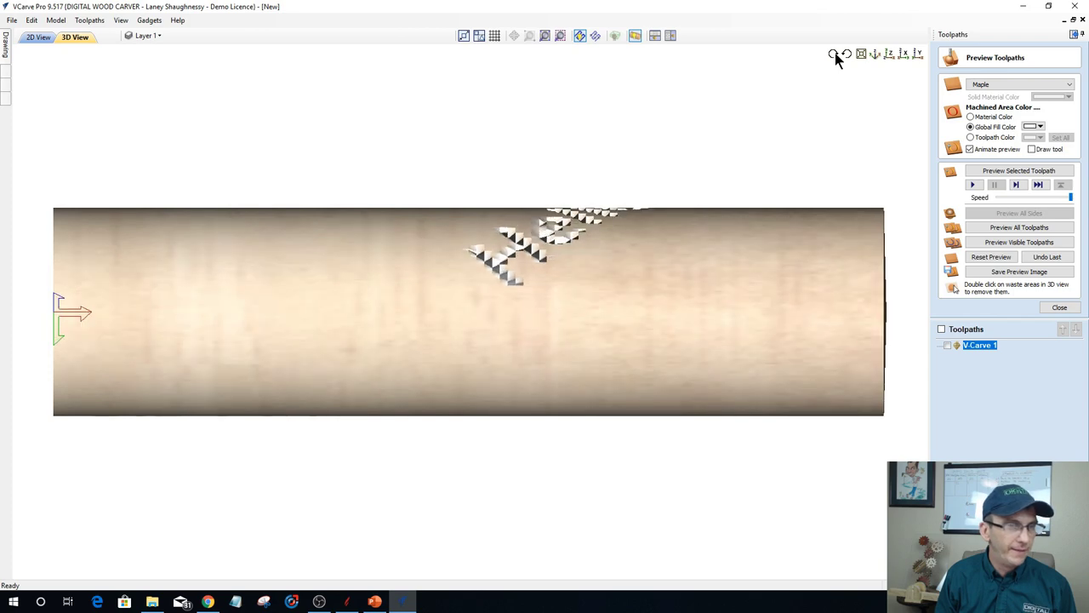
pyautogui.click(835, 53)
# Orbit the cylinder to its end face, then view it straight from above.
pyautogui.moveTo(817, 370); pyautogui.dragTo(606, 338)
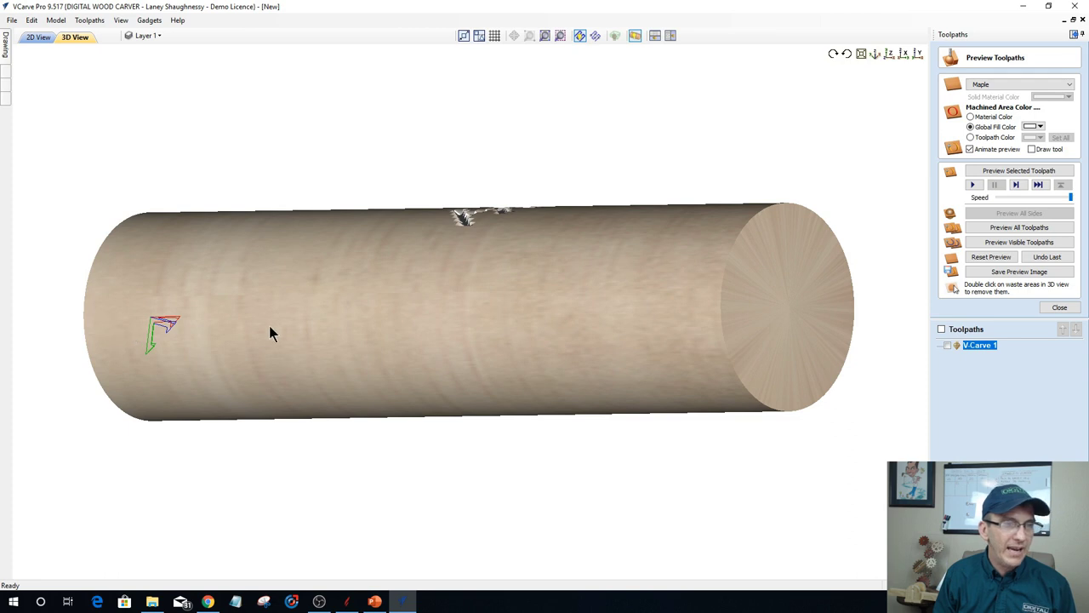
pyautogui.moveTo(269, 332); pyautogui.dragTo(710, 339)
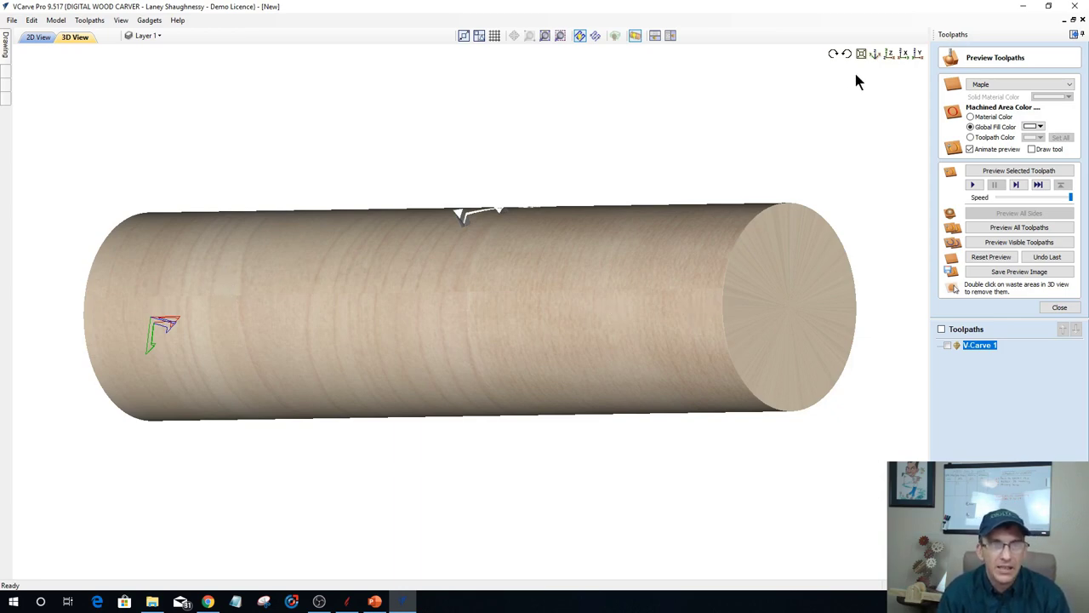
pyautogui.click(889, 56)
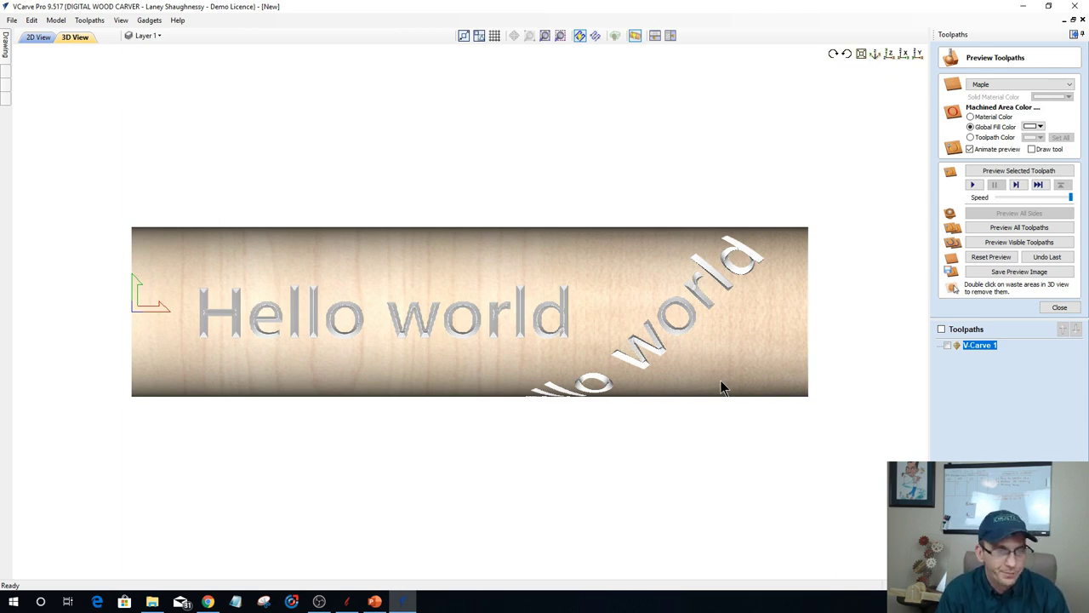
pyautogui.moveTo(718, 375); pyautogui.dragTo(713, 372)
# In 2D view, drag both Hello world texts upward, deselect them, and open the Gadgets menu.
pyautogui.click(38, 37)
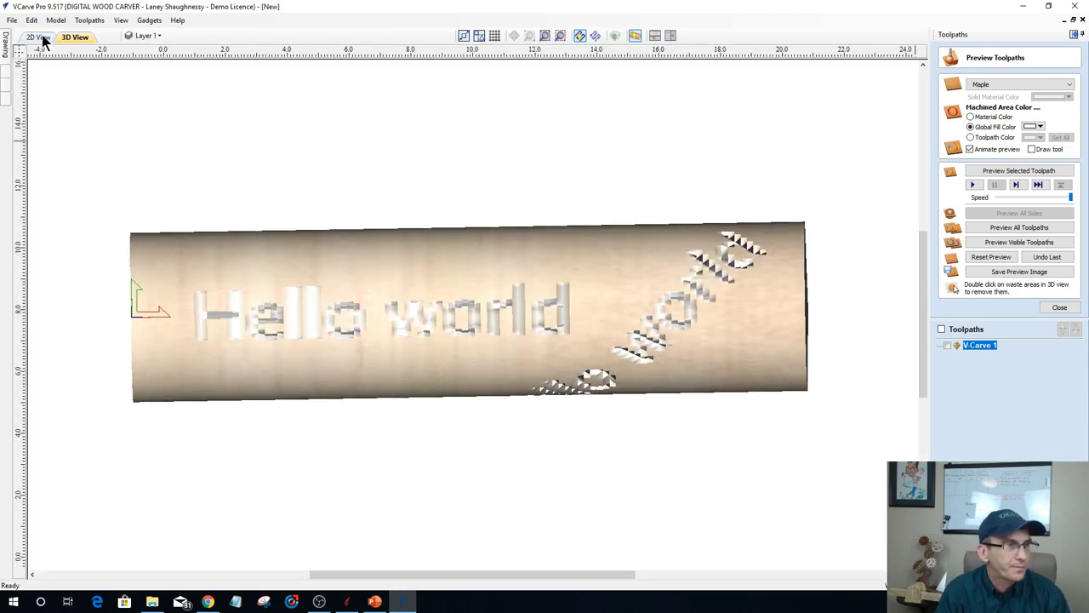
pyautogui.scroll(-3, 627, 318)
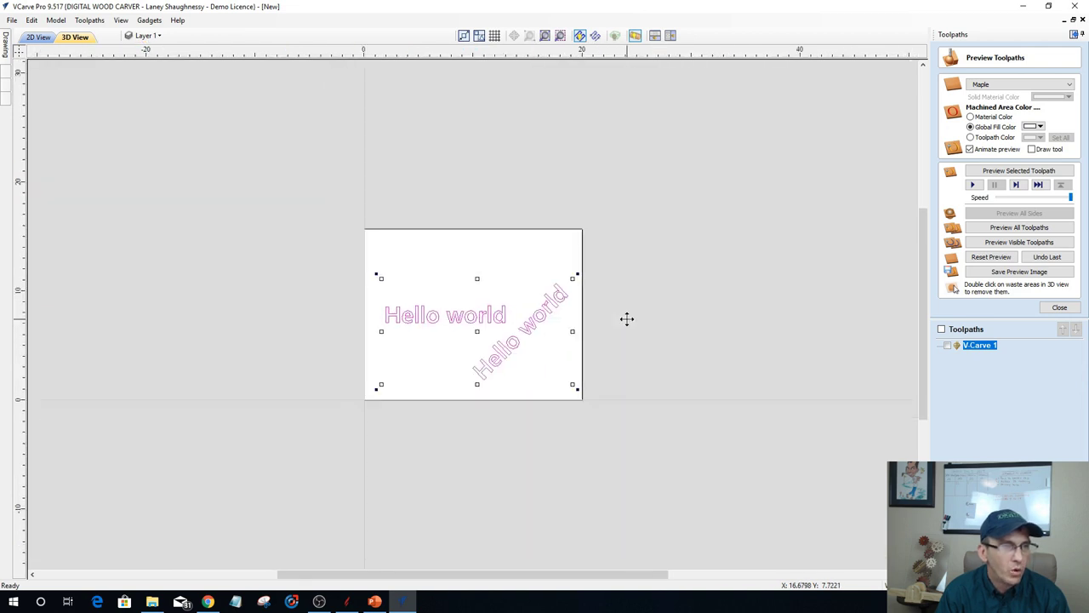
pyautogui.scroll(3, 408, 375)
pyautogui.scroll(-1, 408, 371)
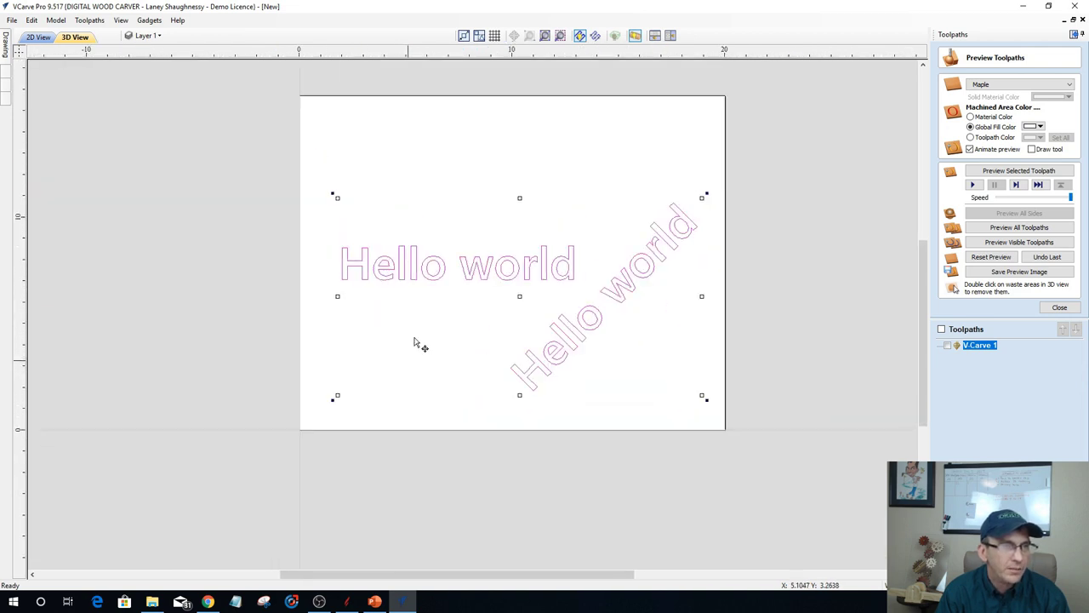
pyautogui.scroll(-1, 669, 250)
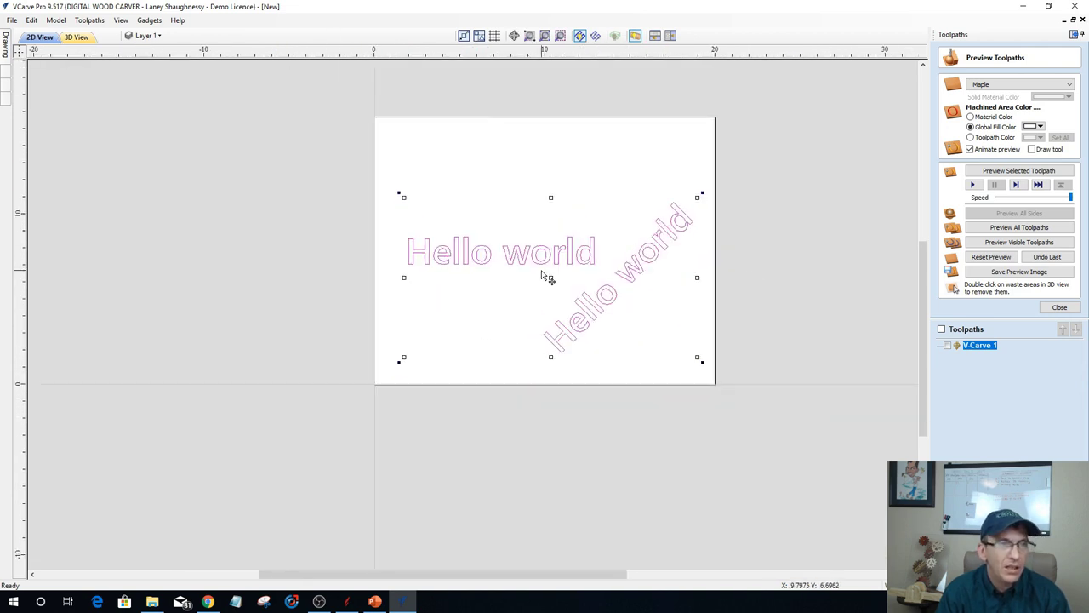
pyautogui.moveTo(541, 274); pyautogui.dragTo(531, 176)
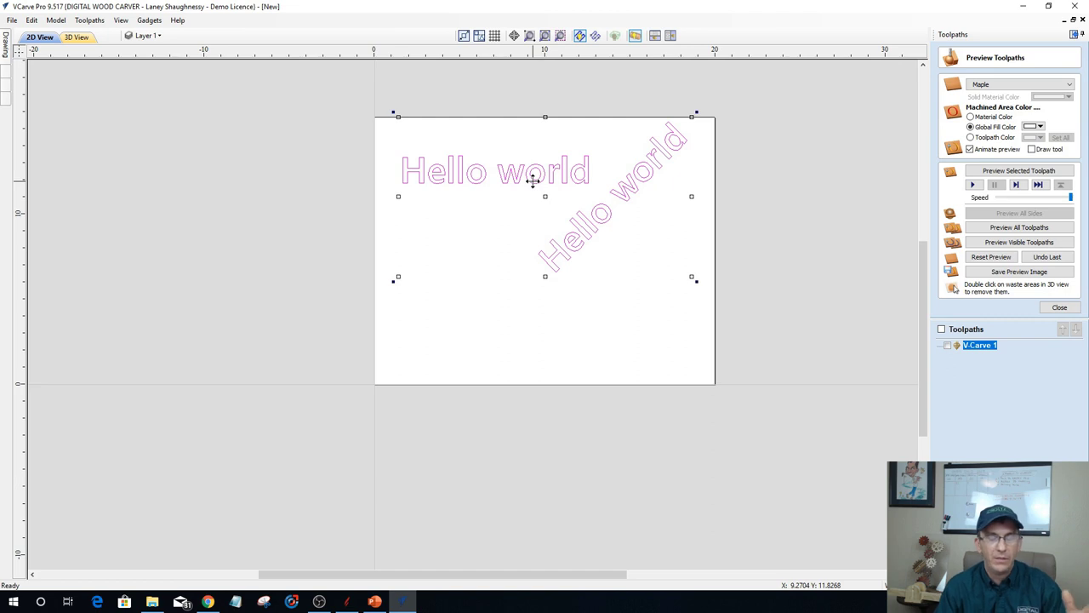
pyautogui.click(745, 294)
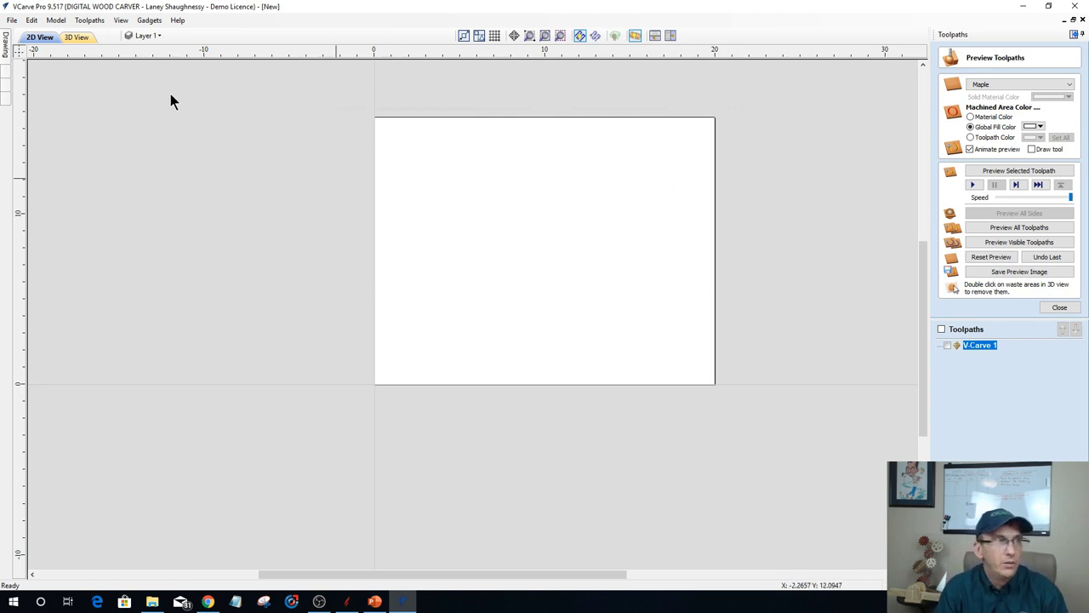
pyautogui.click(149, 19)
# Run Fluting Layout for 4 flutes with 1.5-inch start and end offsets and coves at both ends.
pyautogui.moveTo(186, 182)
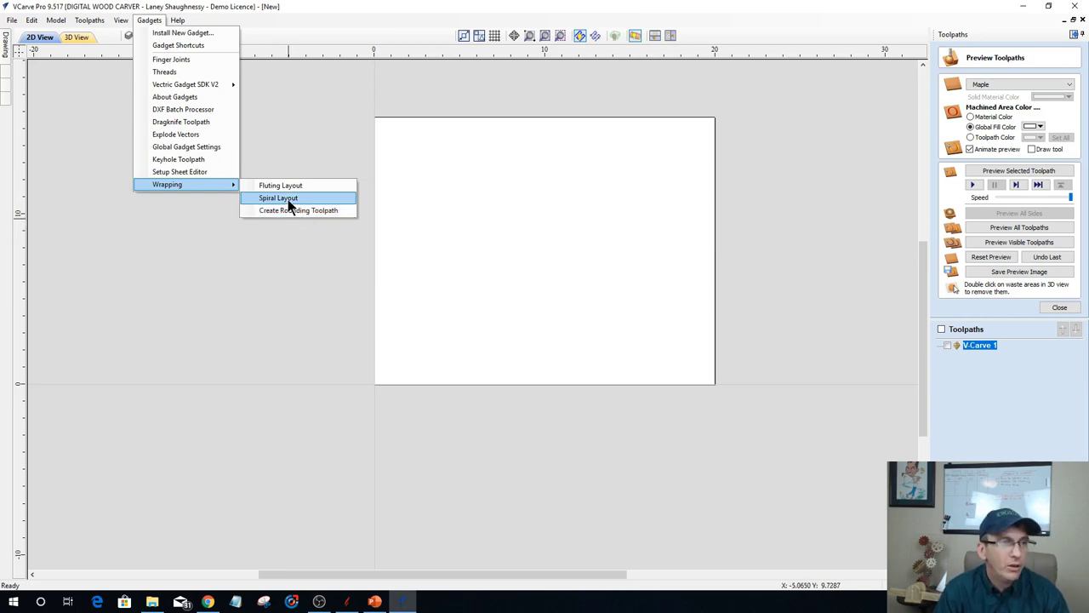
pyautogui.click(287, 187)
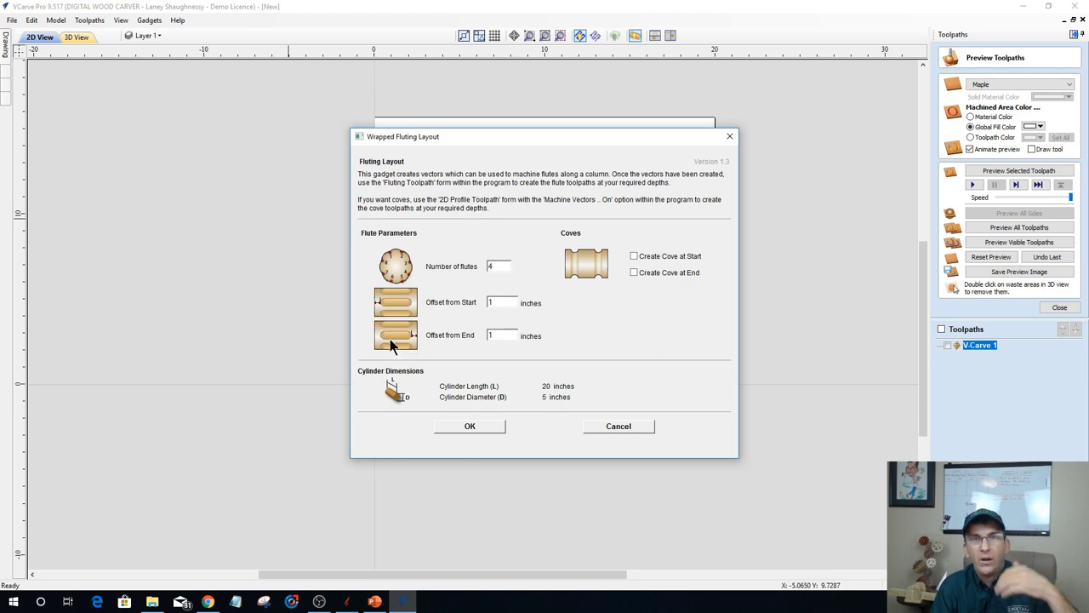
pyautogui.doubleClick(496, 265)
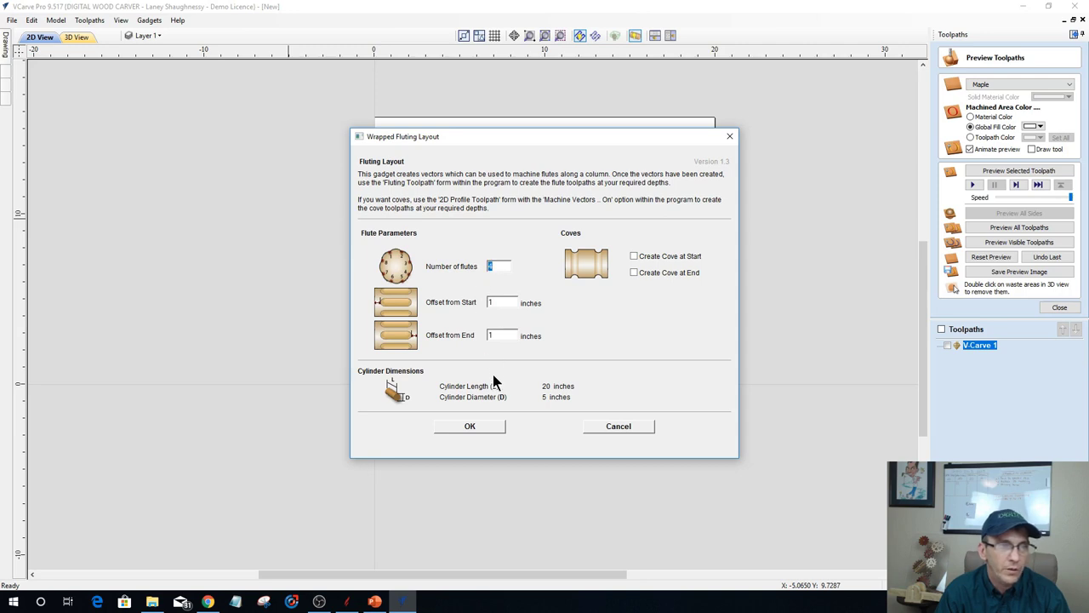
pyautogui.doubleClick(490, 303)
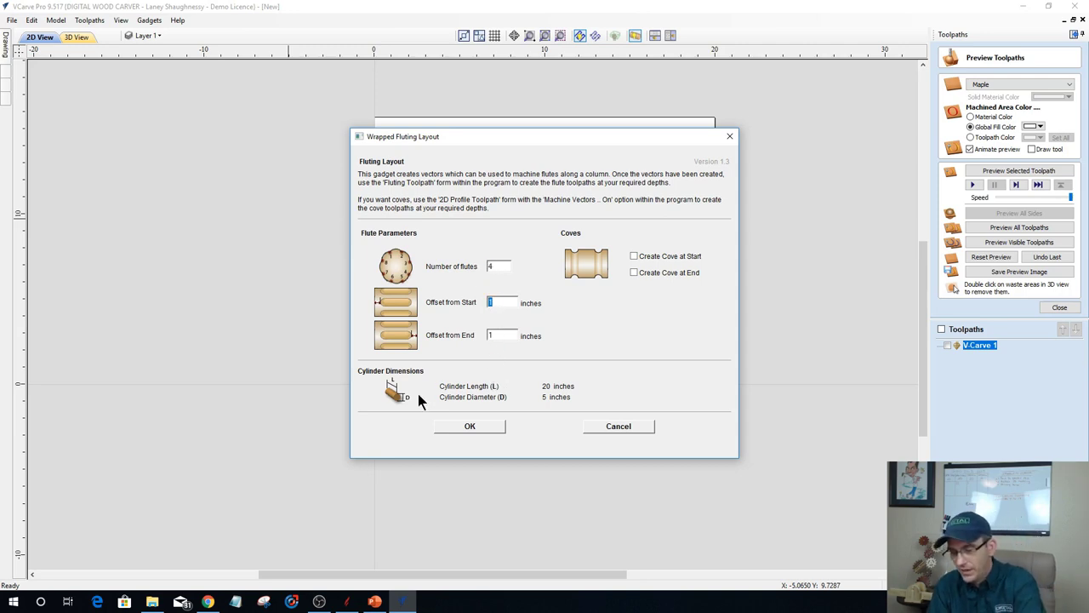
pyautogui.write('1.5')
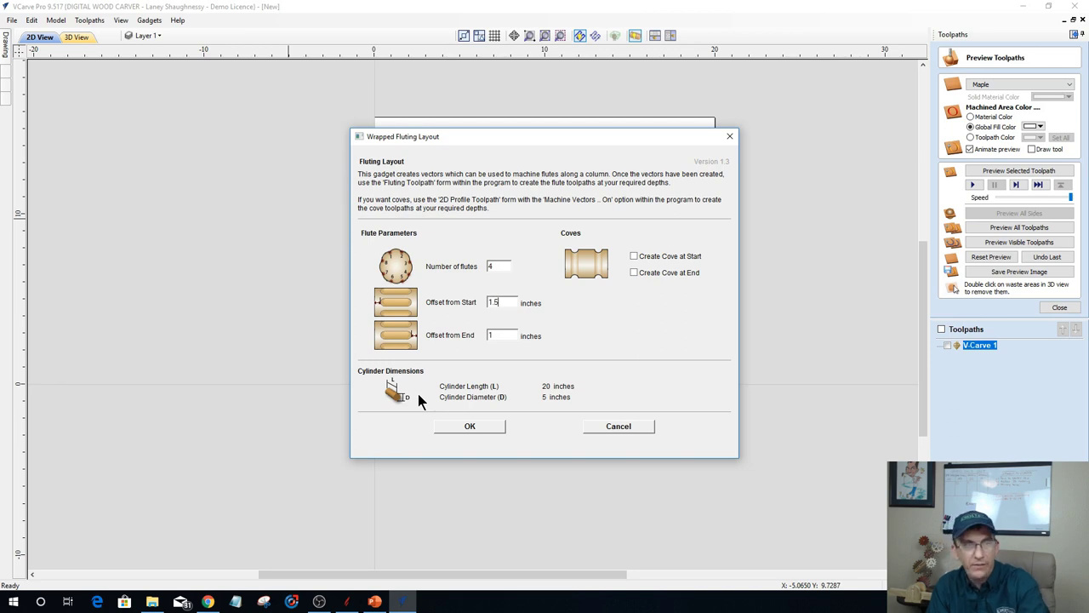
pyautogui.doubleClick(491, 336)
pyautogui.write('1.5')
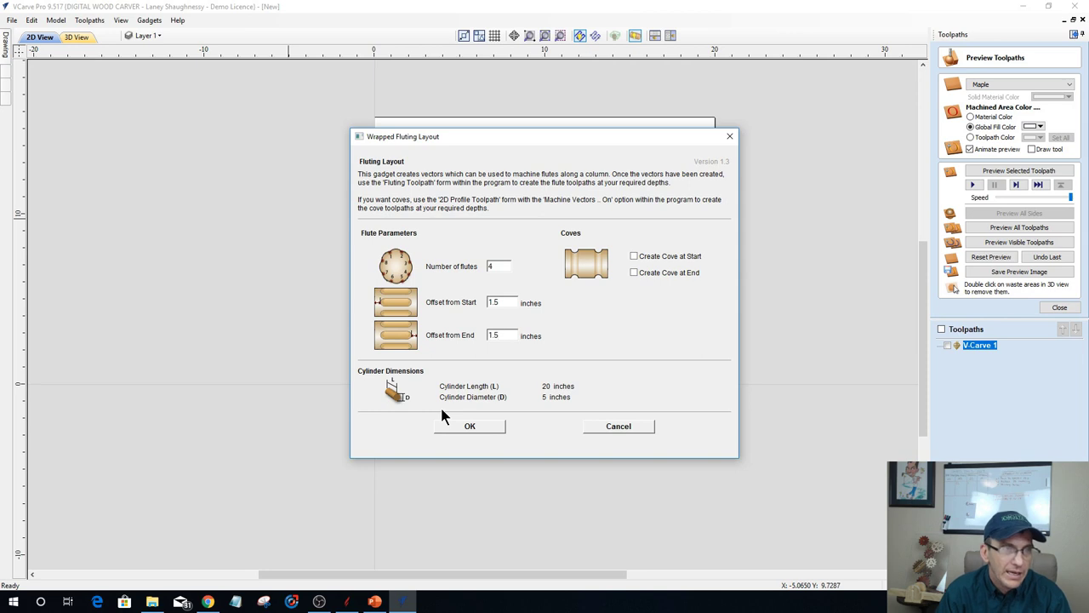
pyautogui.click(634, 273)
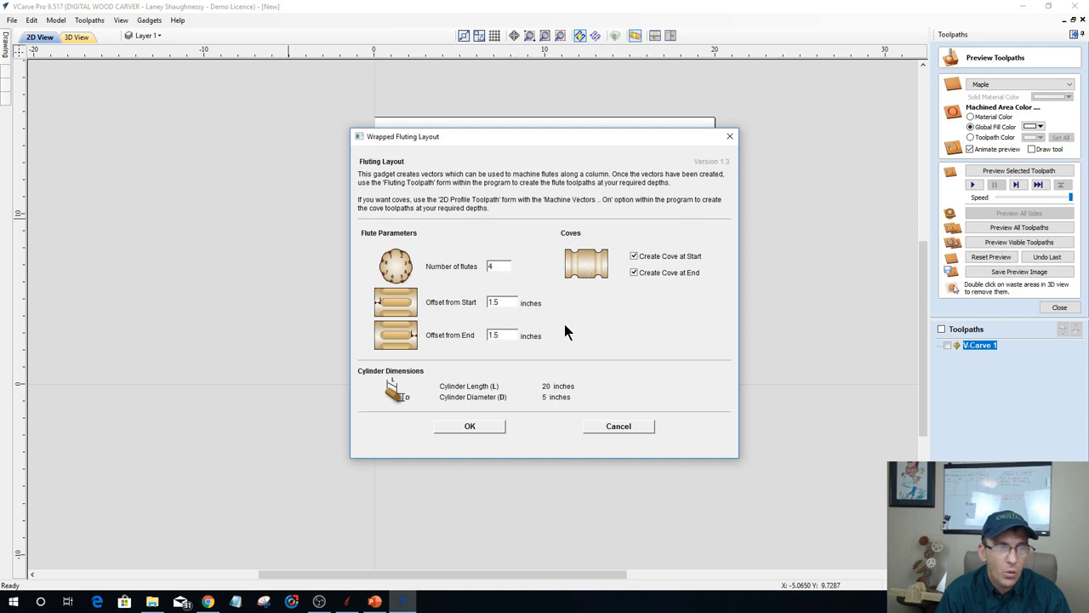
pyautogui.click(473, 428)
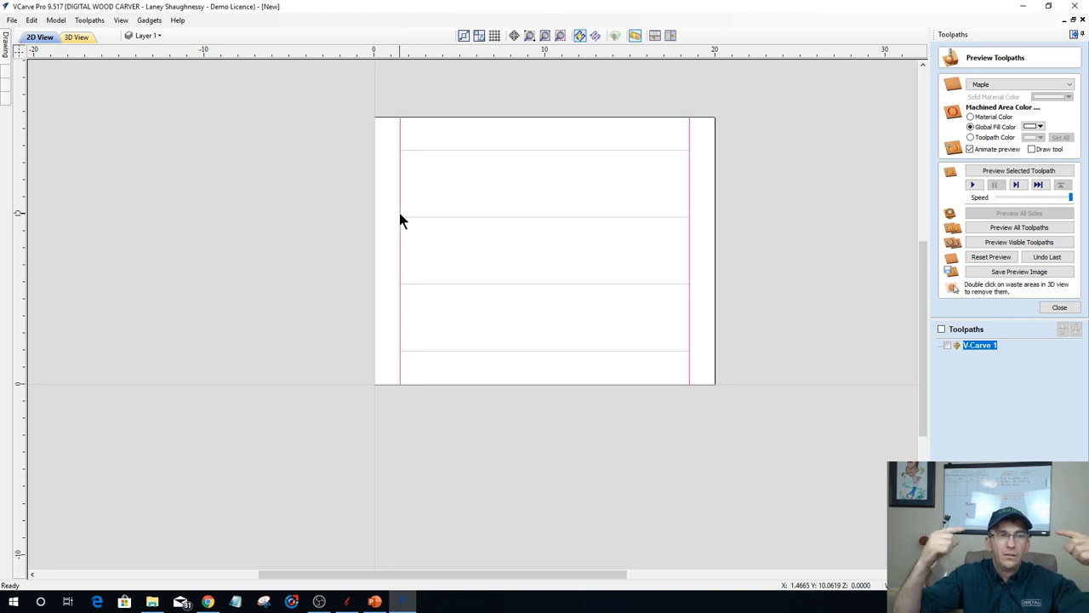
# Select the cove lines at both ends, close the preview, and check the Fluting Toolpath settings.
pyautogui.click(510, 350)
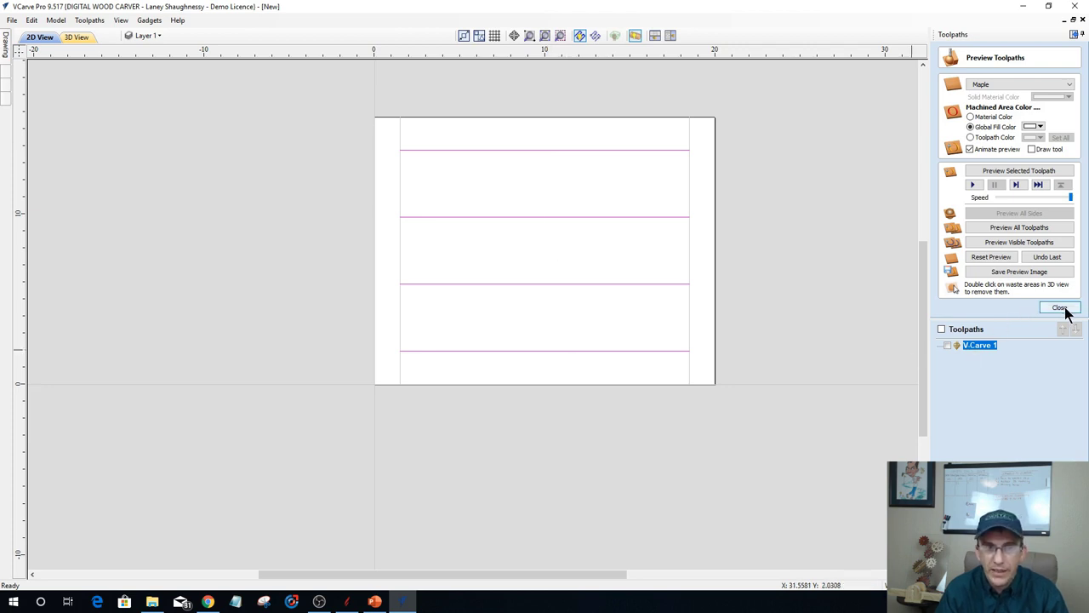
pyautogui.click(690, 136)
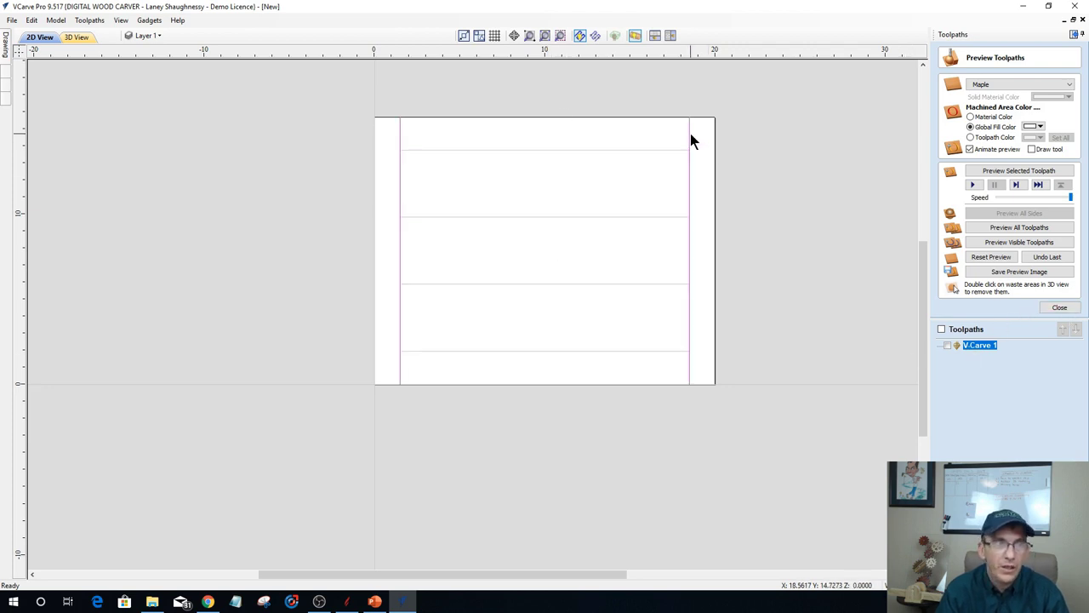
pyautogui.click(1059, 307)
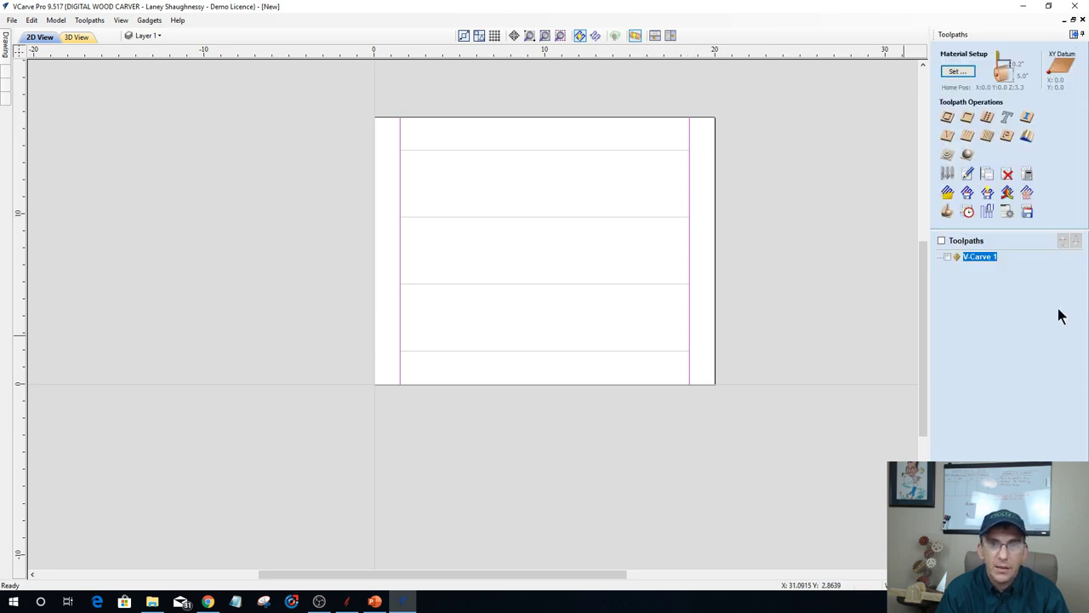
pyautogui.click(970, 136)
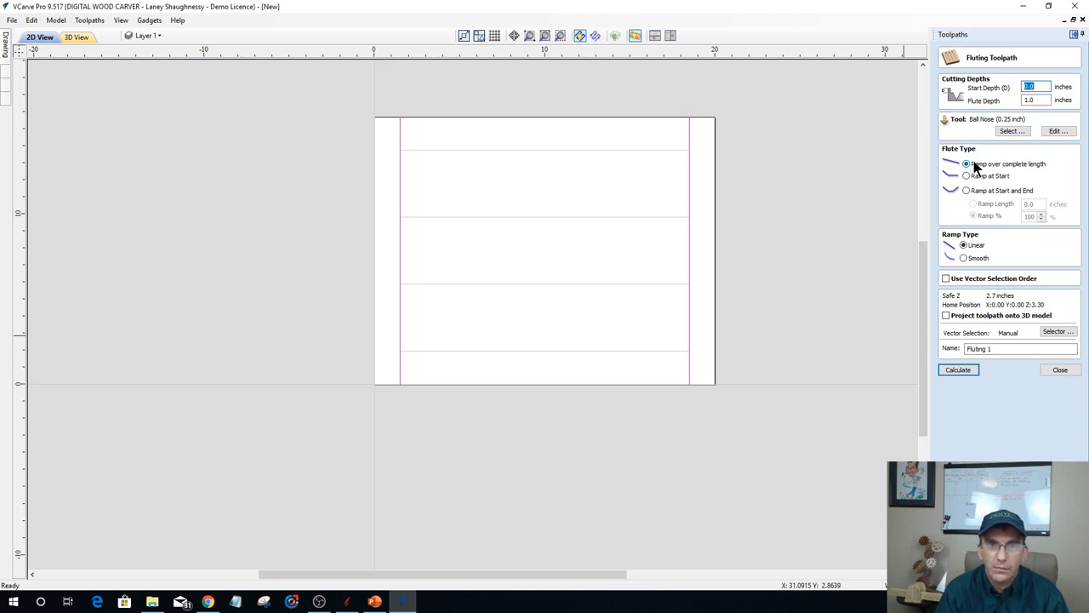
pyautogui.doubleClick(1028, 100)
pyautogui.click(1058, 370)
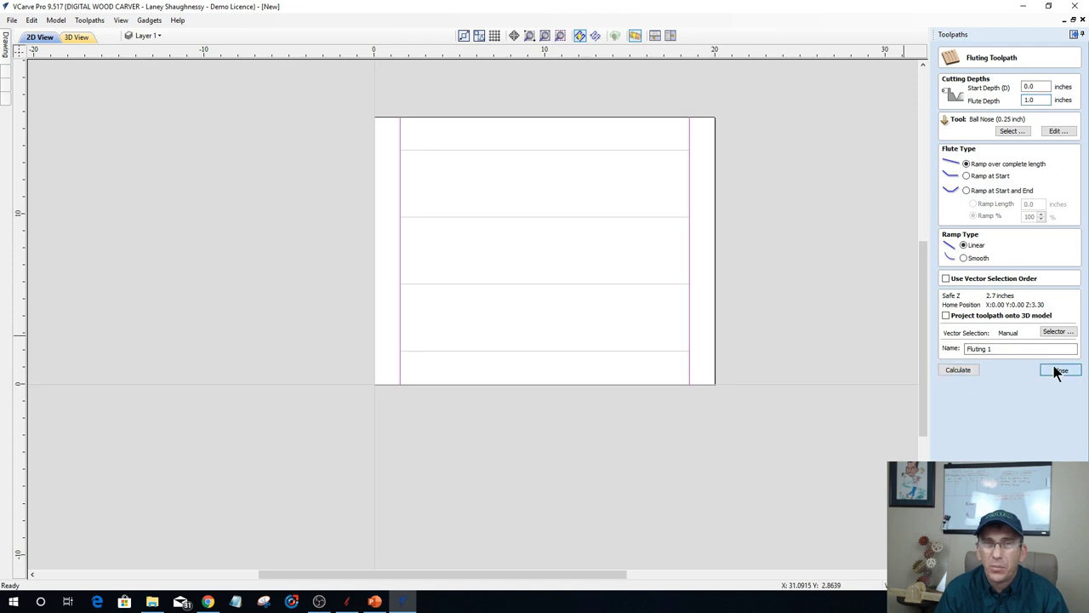
# Start a 2D Profile toolpath with a 0.25-inch cut depth.
pyautogui.click(947, 117)
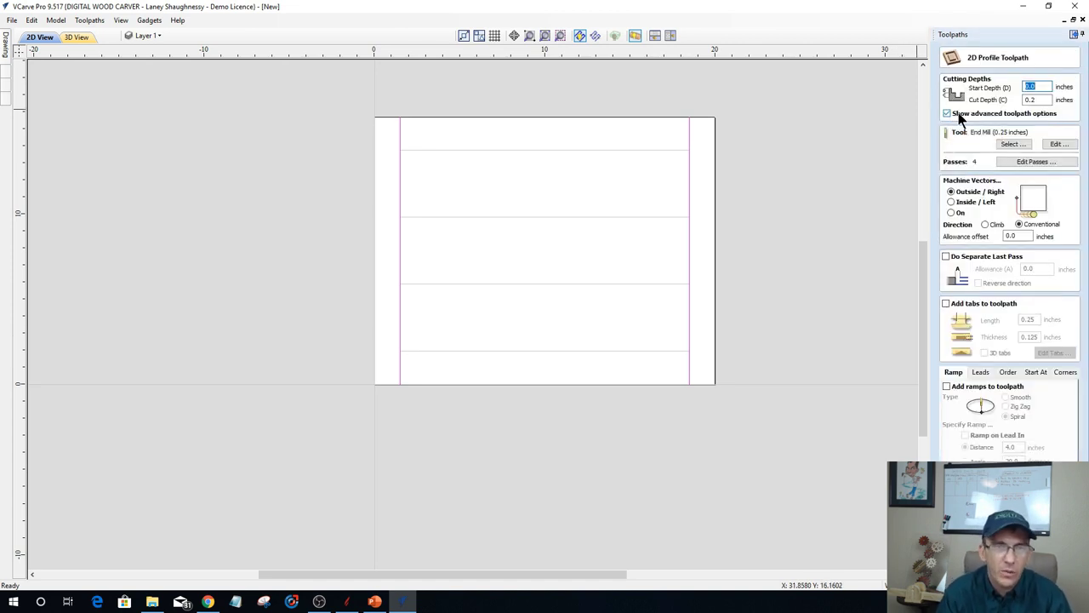
pyautogui.press('Tab')
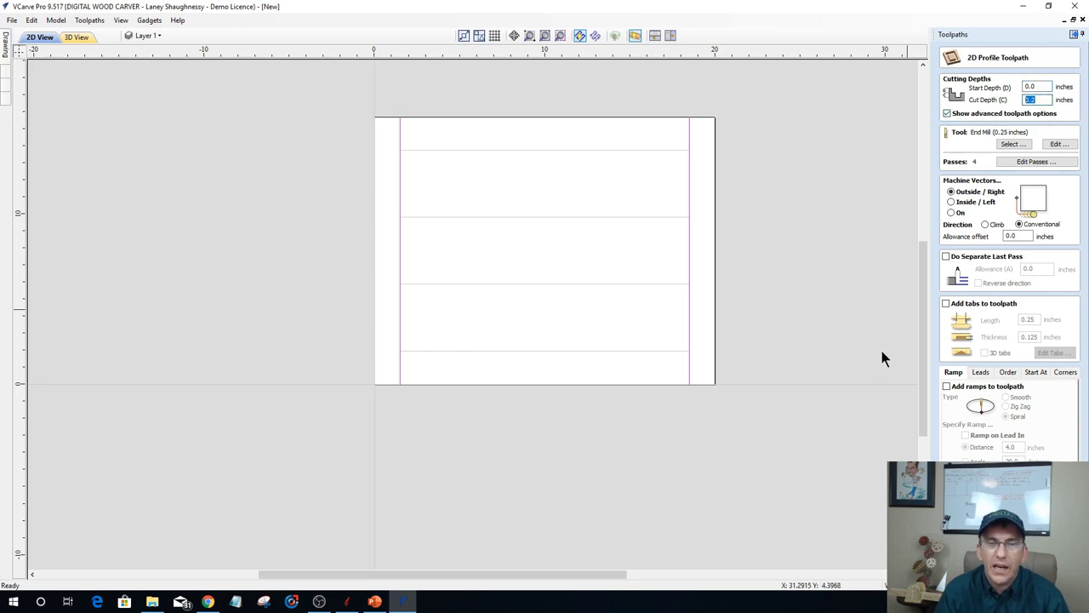
pyautogui.write('.')
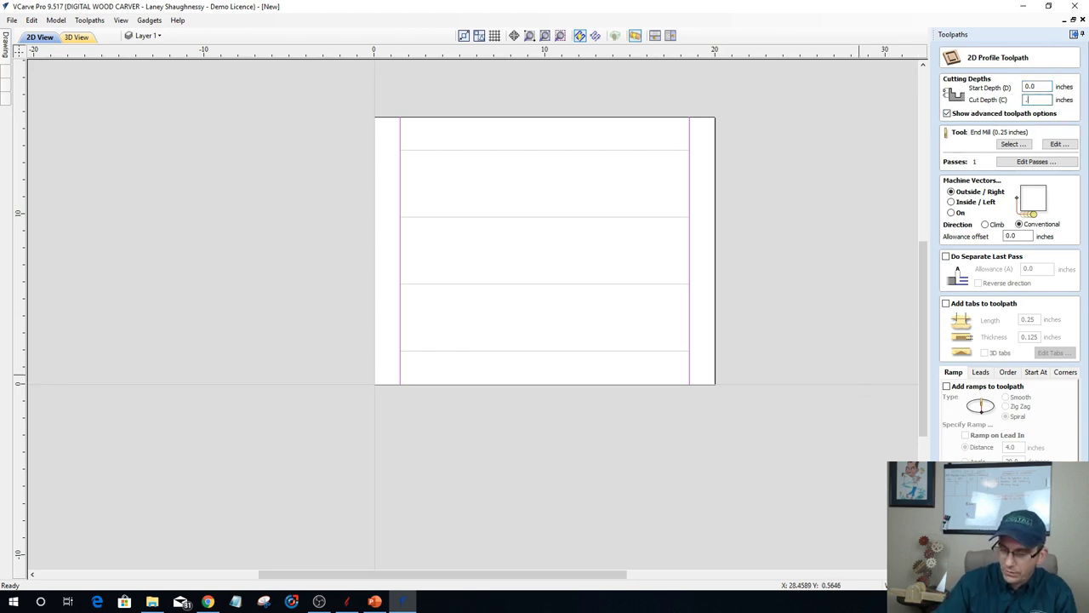
pyautogui.write('2')
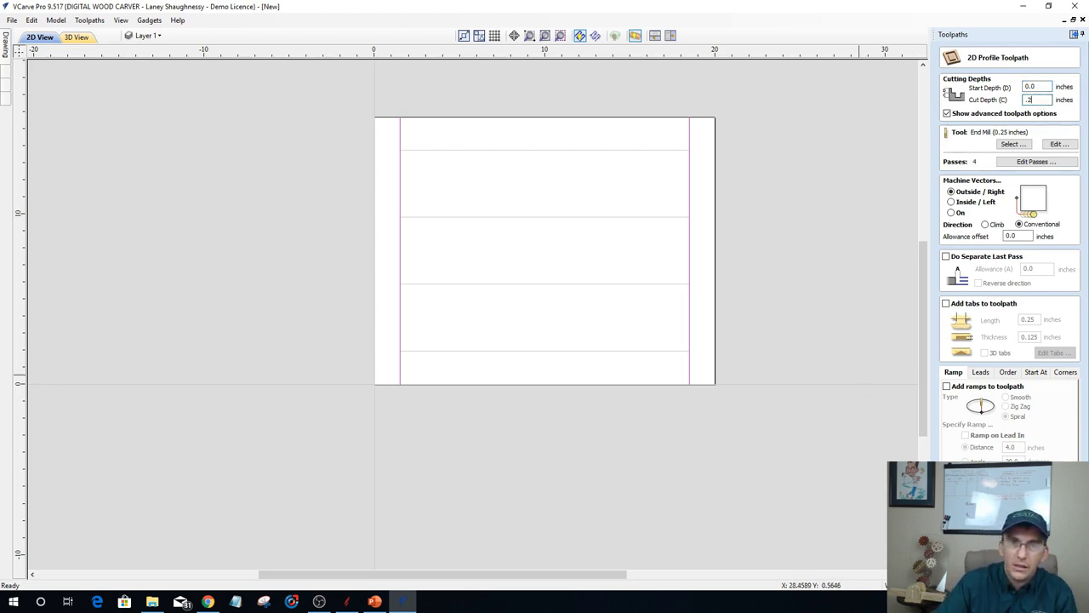
pyautogui.write('5')
pyautogui.scroll(-2, 922, 351)
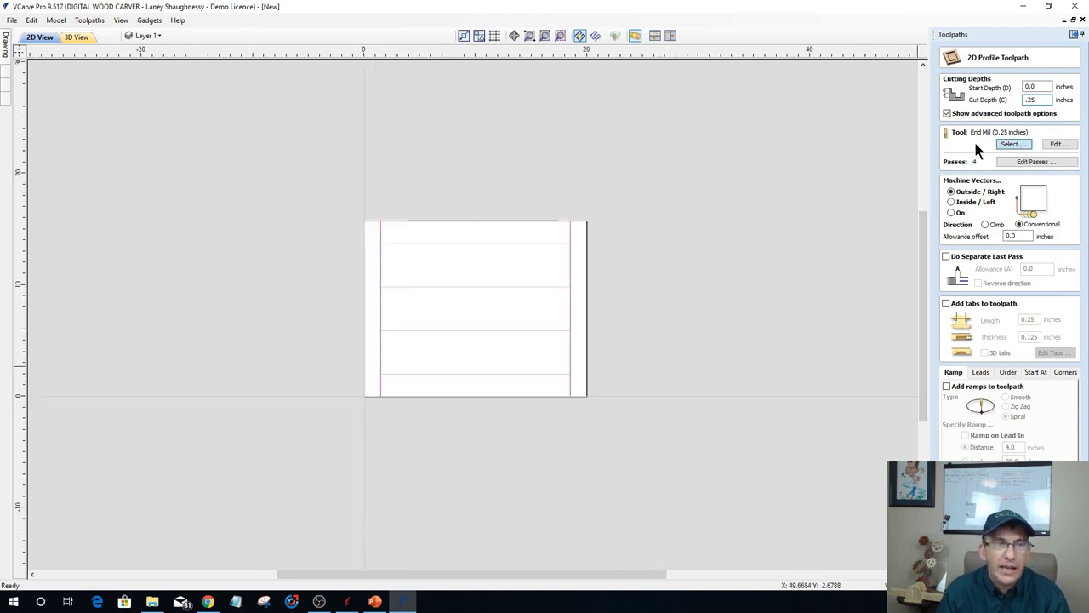
pyautogui.click(1004, 143)
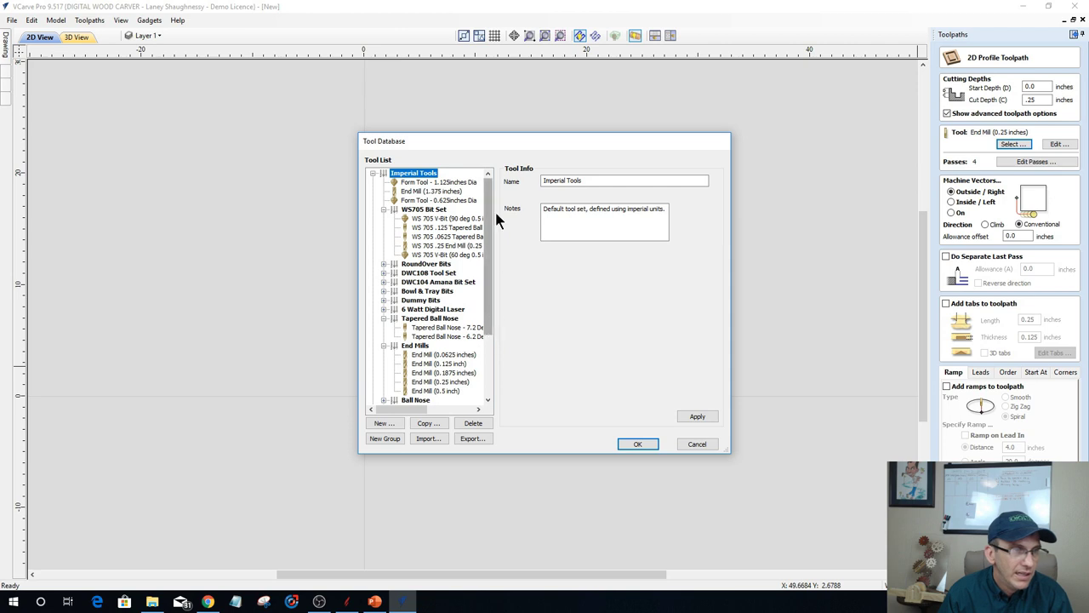
# Choose the 9/16 Box Core Bit (0.5625-inch diameter) from Form Tools in the Tool Database.
pyautogui.moveTo(511, 142); pyautogui.dragTo(584, 129)
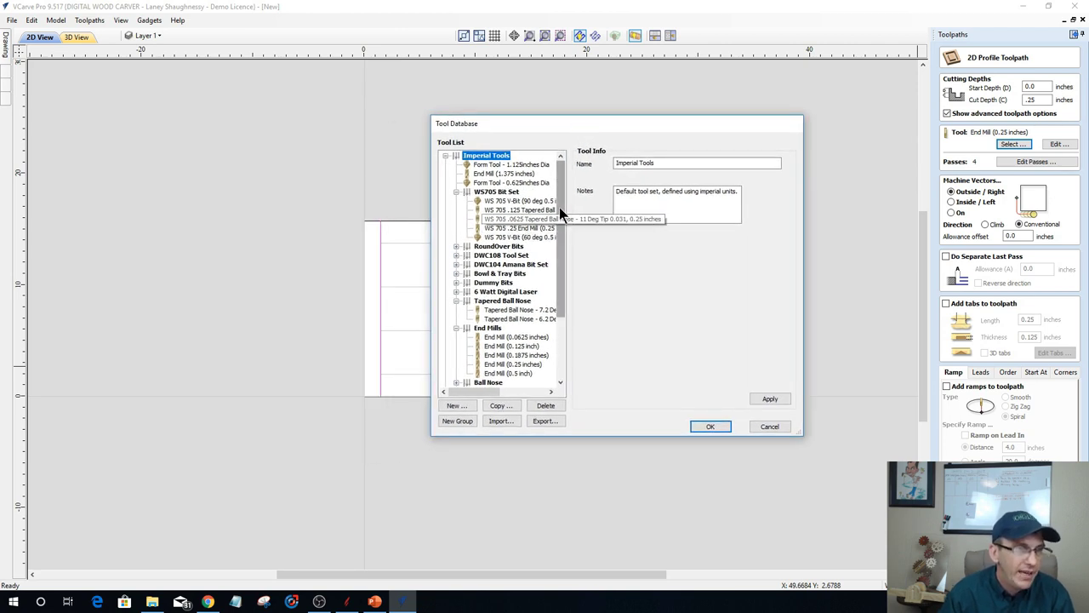
pyautogui.scroll(-1, 559, 208)
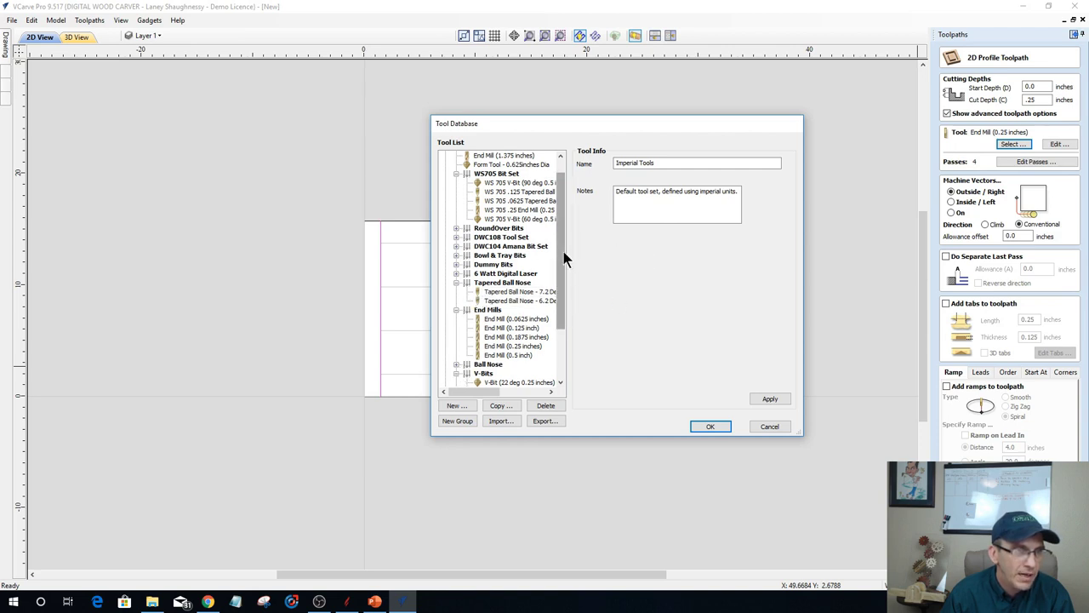
pyautogui.moveTo(563, 253); pyautogui.dragTo(561, 276)
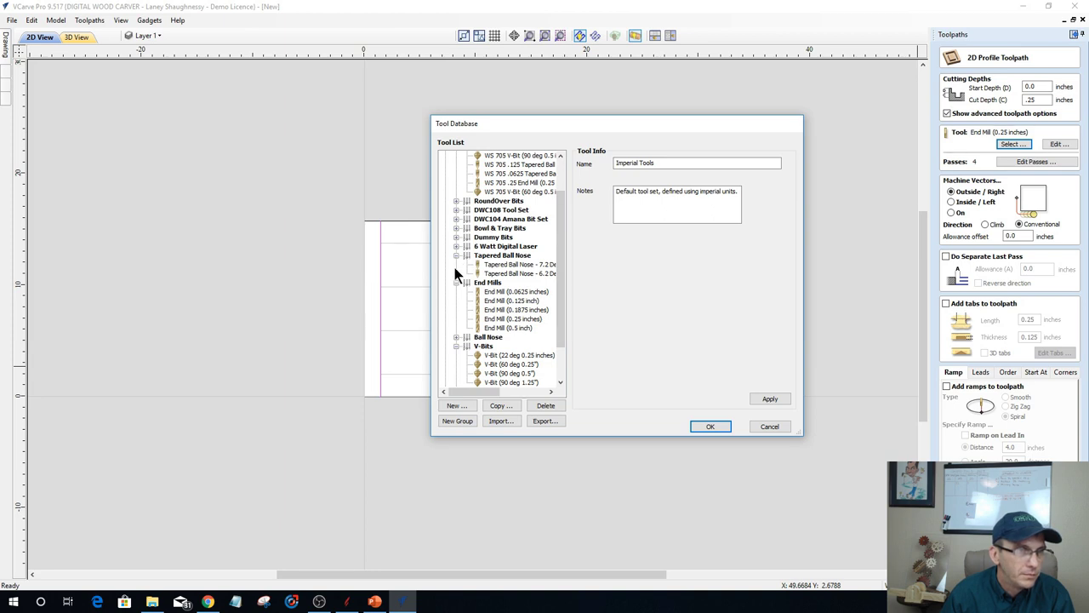
pyautogui.click(457, 337)
pyautogui.click(457, 337)
pyautogui.click(456, 345)
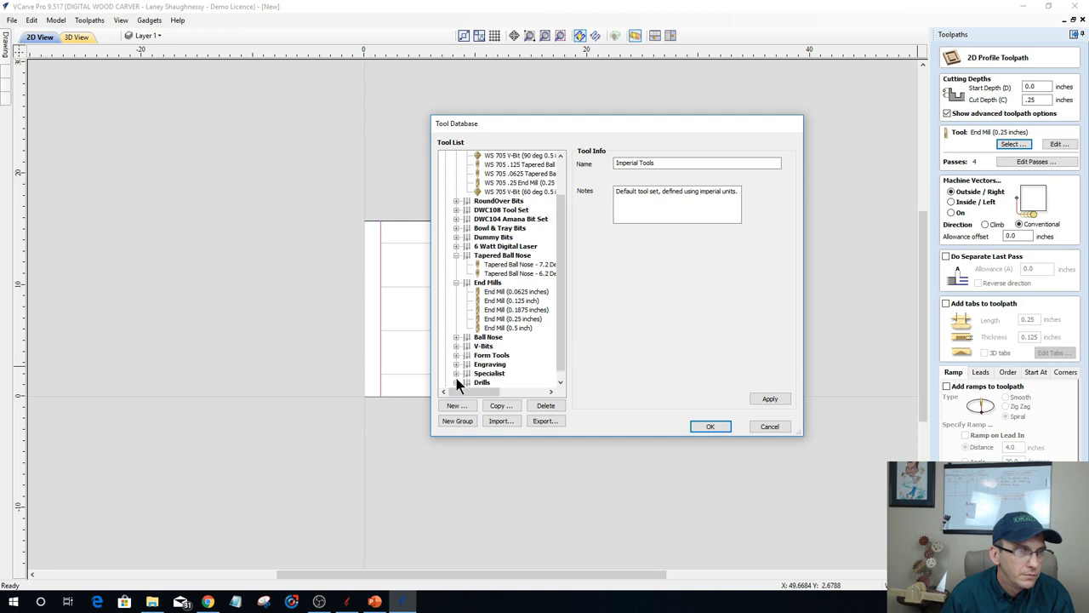
pyautogui.click(456, 373)
pyautogui.scroll(-1, 467, 321)
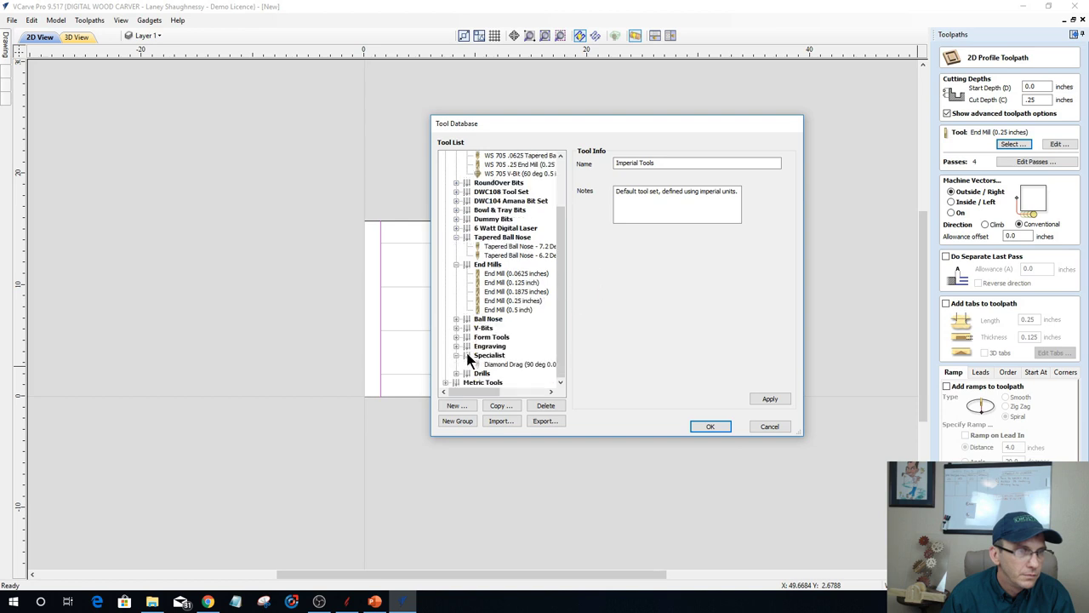
pyautogui.click(457, 337)
pyautogui.scroll(-1, 472, 325)
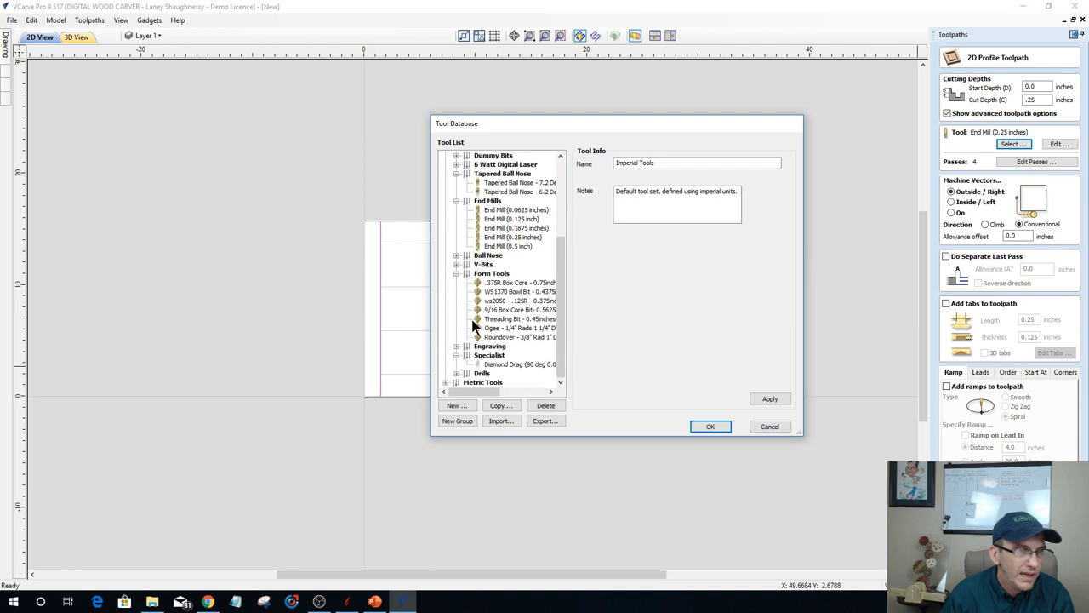
pyautogui.click(511, 312)
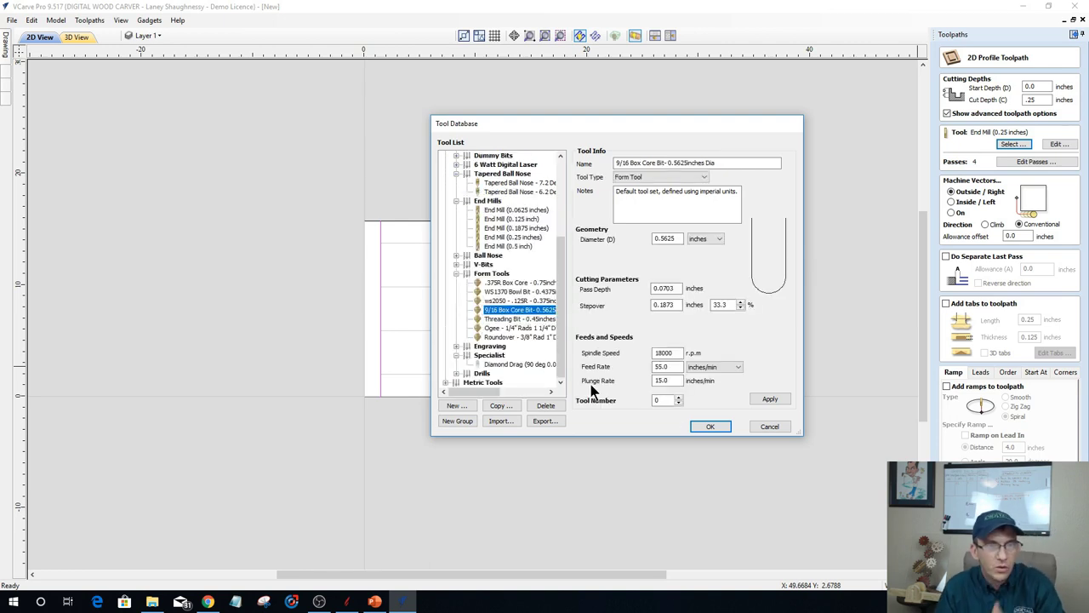
pyautogui.click(712, 427)
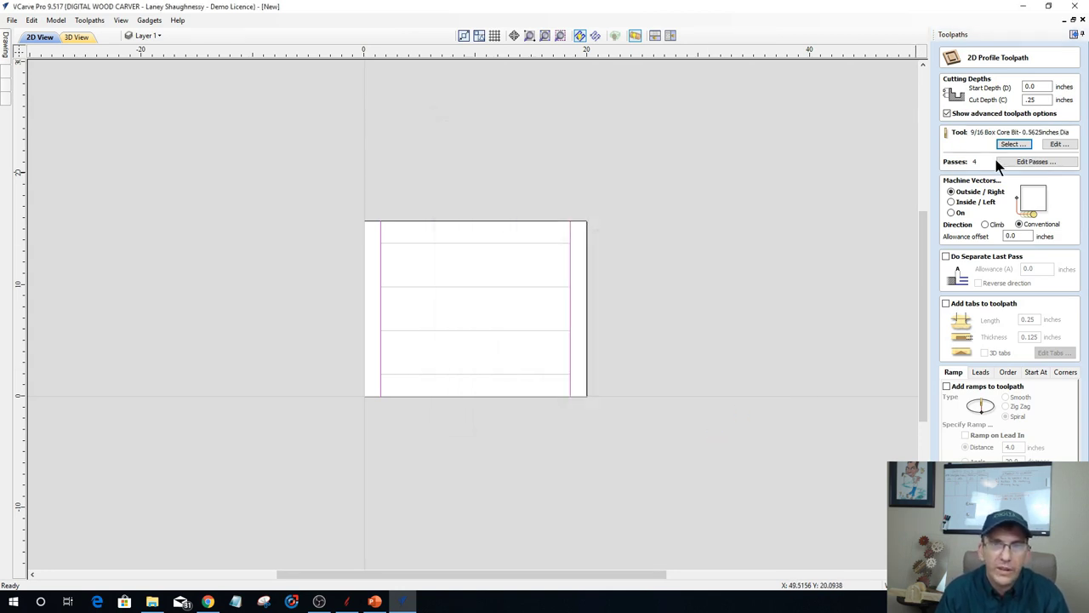
# Calculate the profile with Machine Vectors On and preview it on the flat stock.
pyautogui.click(955, 215)
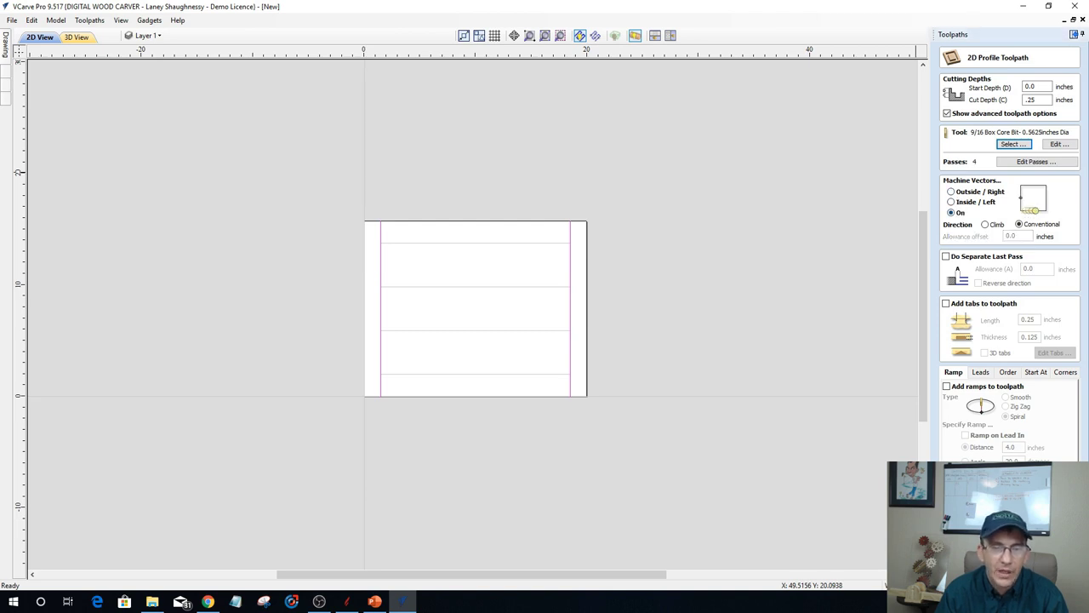
pyautogui.click(979, 565)
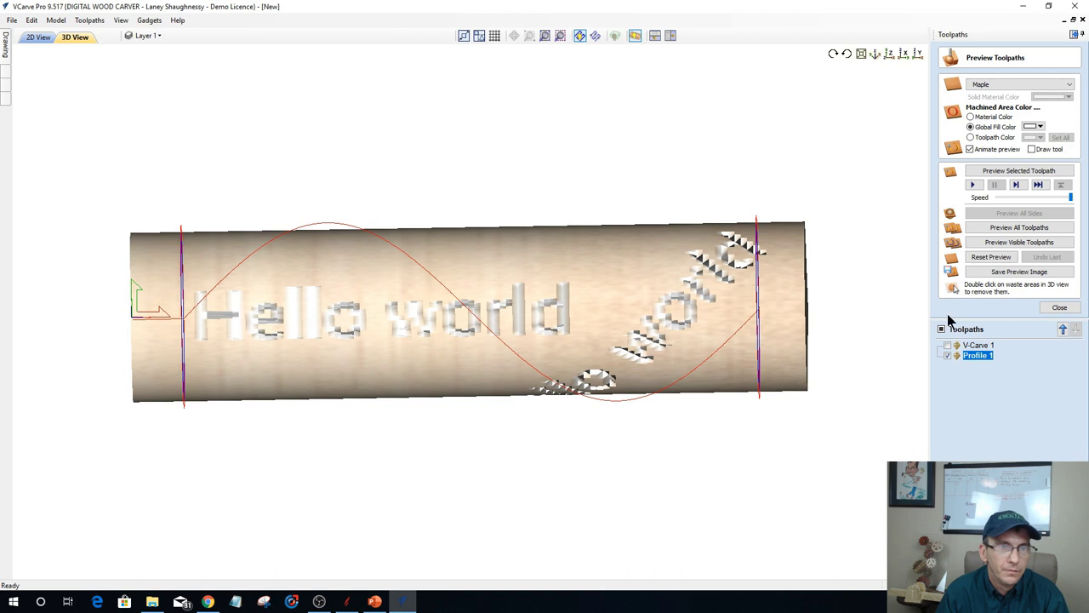
pyautogui.click(991, 257)
pyautogui.click(638, 42)
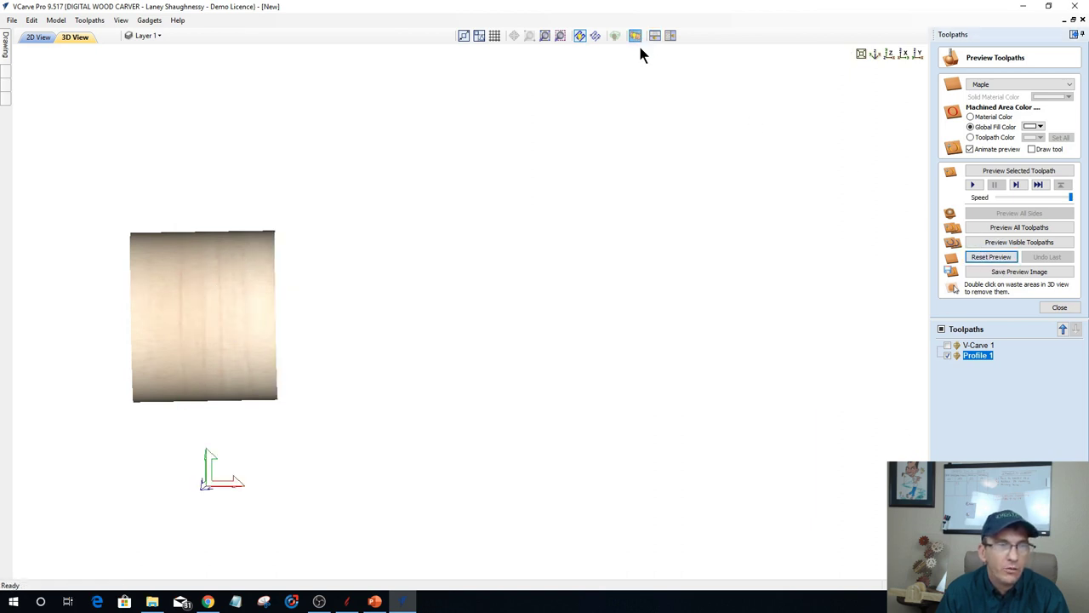
pyautogui.click(1004, 171)
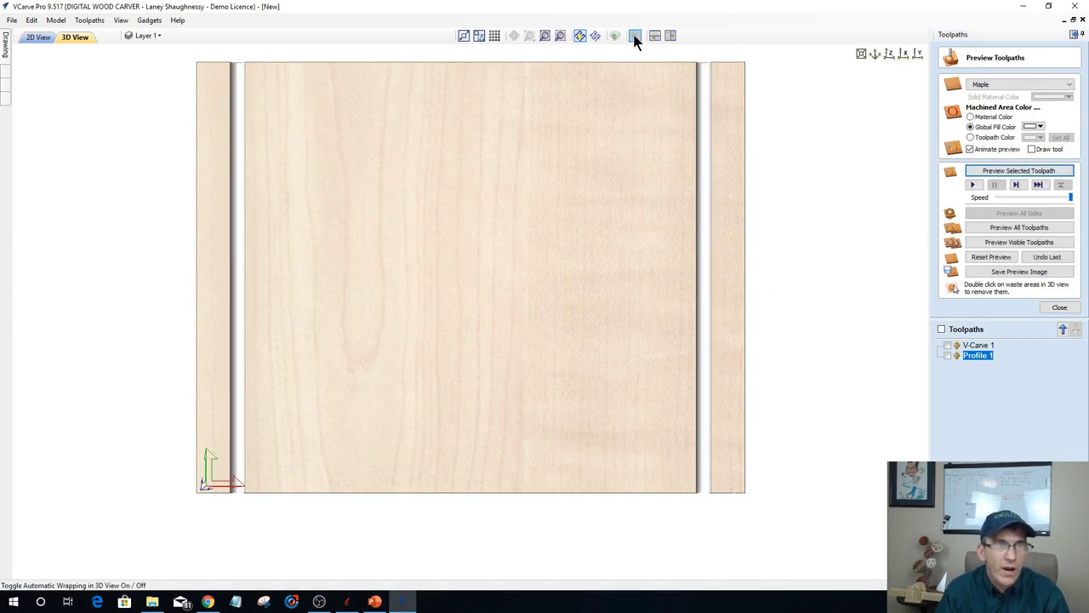
# Inspect the end grooves on the wrapped cylinder, then return to the 2D view.
pyautogui.click(635, 35)
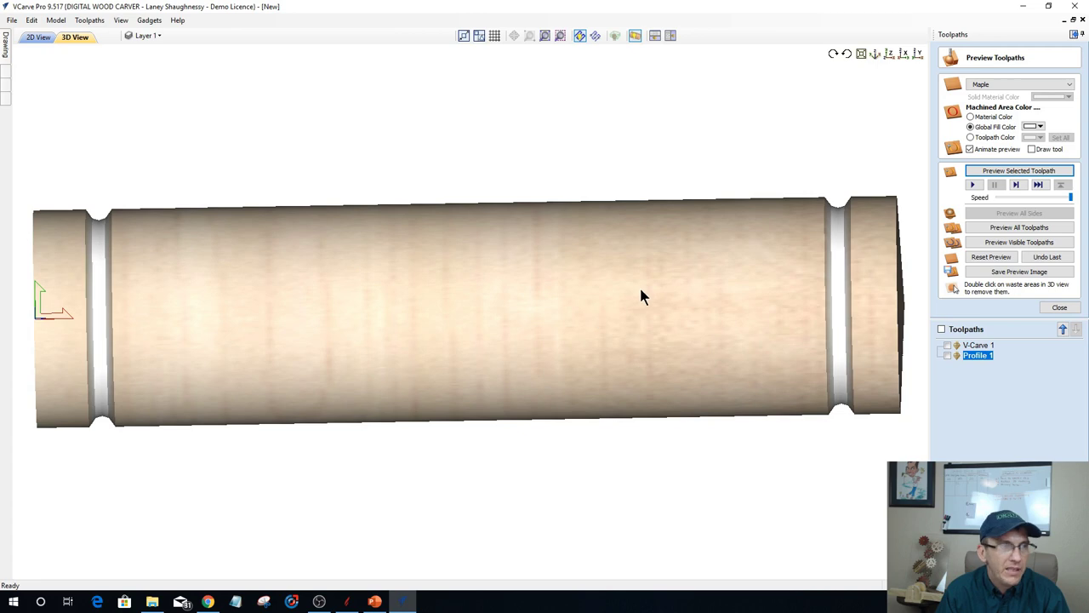
pyautogui.moveTo(642, 295); pyautogui.dragTo(686, 303)
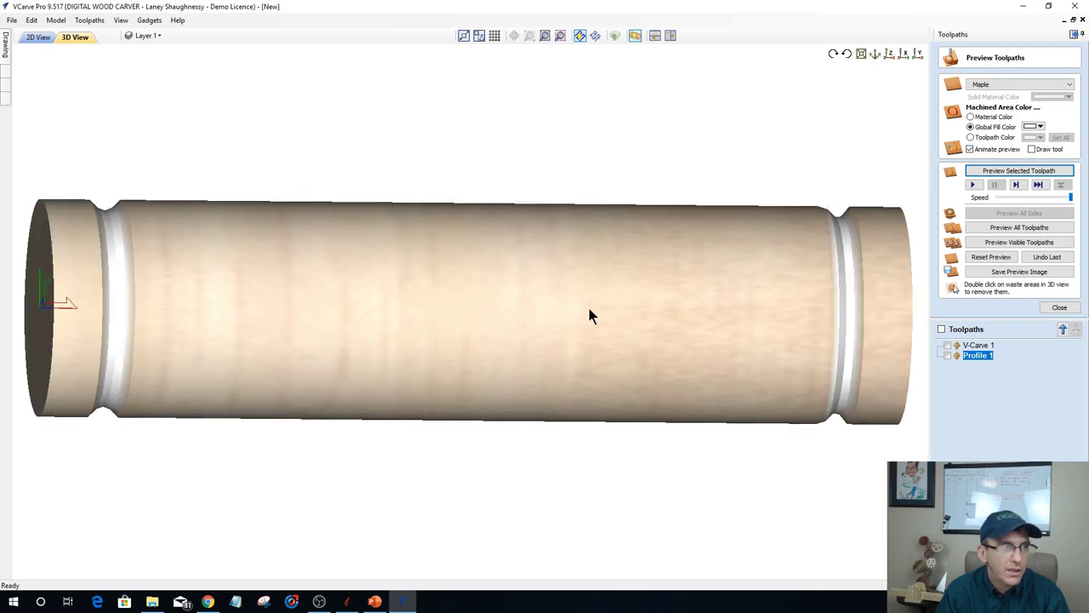
pyautogui.moveTo(591, 315); pyautogui.dragTo(579, 318)
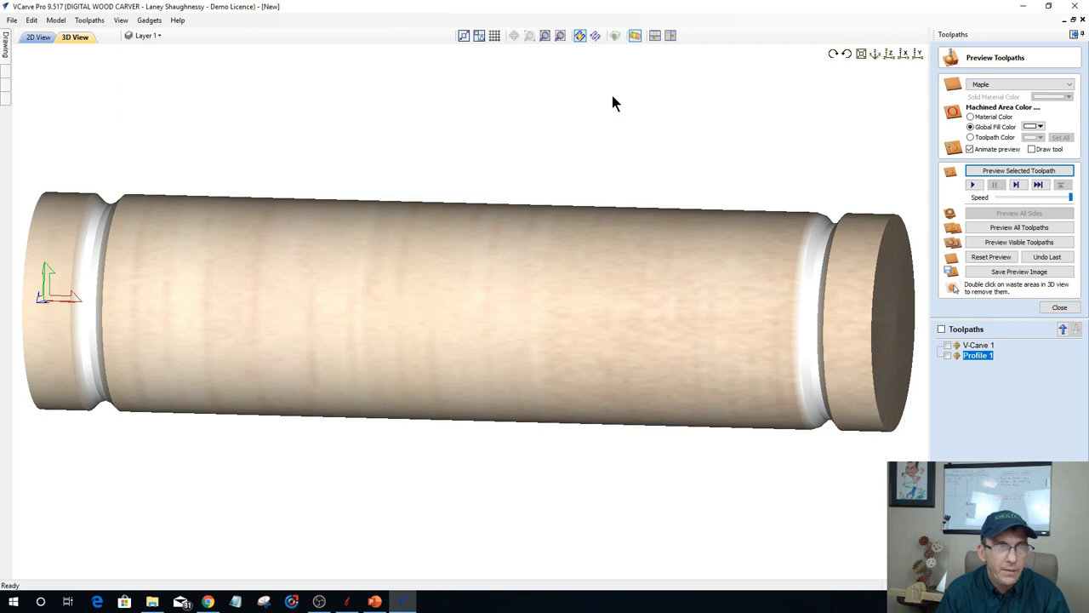
pyautogui.click(633, 38)
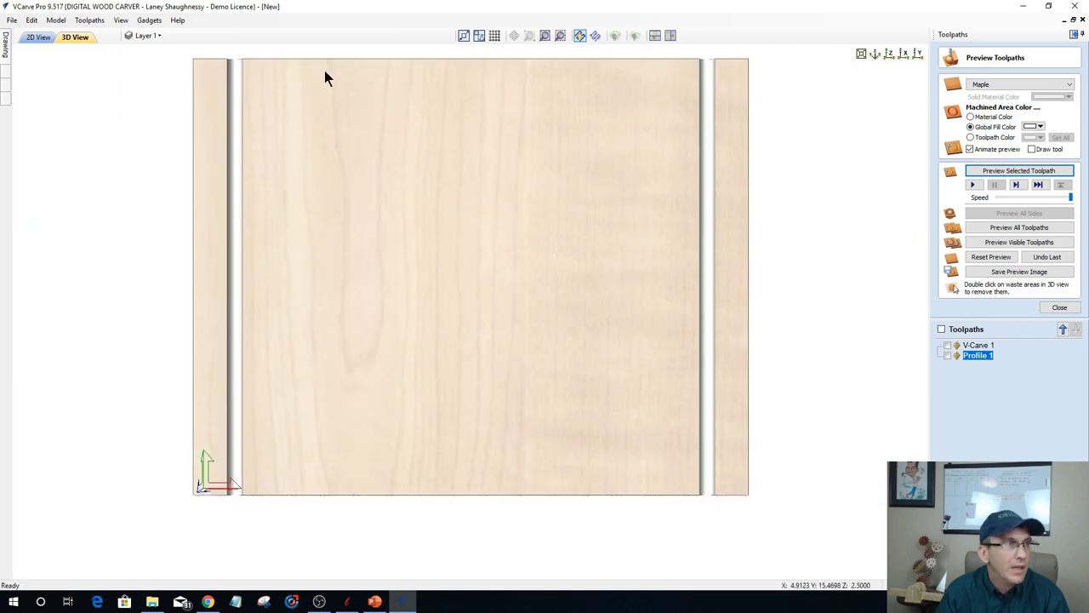
pyautogui.click(39, 37)
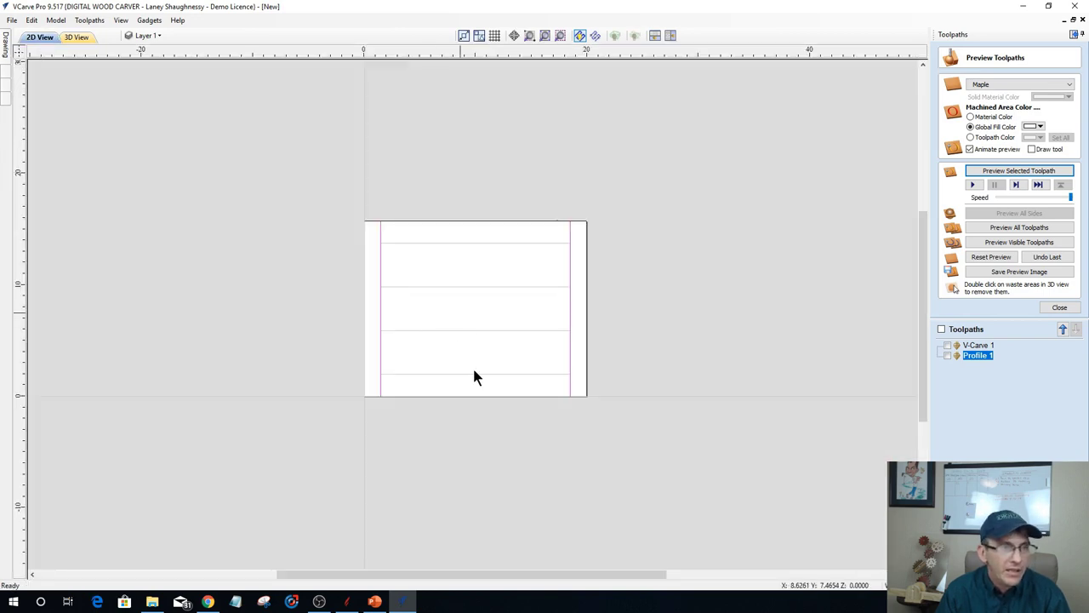
# Calculate a second profile toolpath on the four long lines and preview the slots in a tilted view.
pyautogui.click(1058, 308)
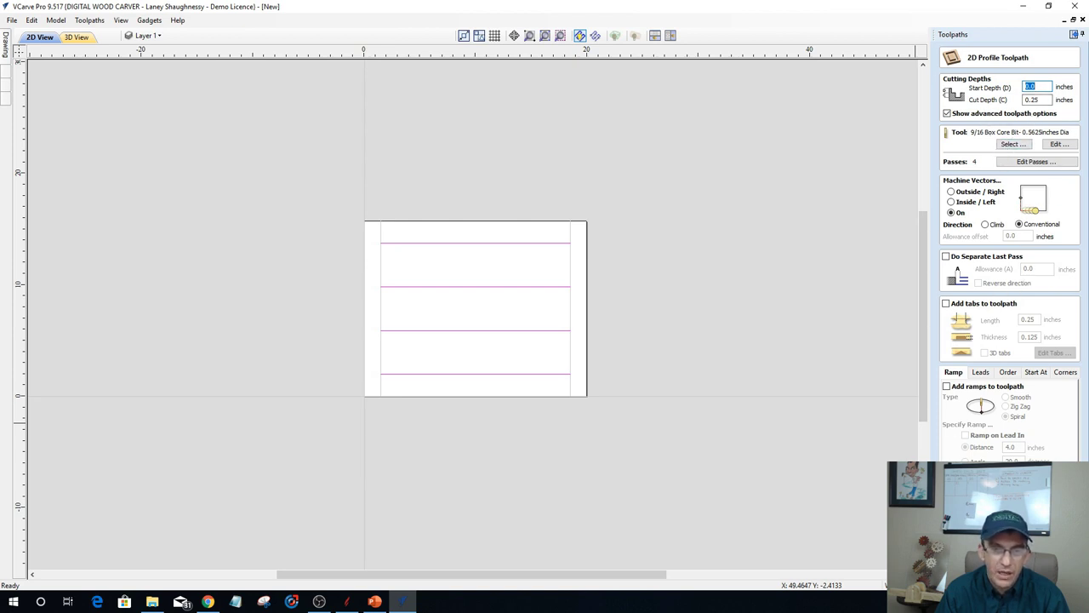
pyautogui.click(978, 587)
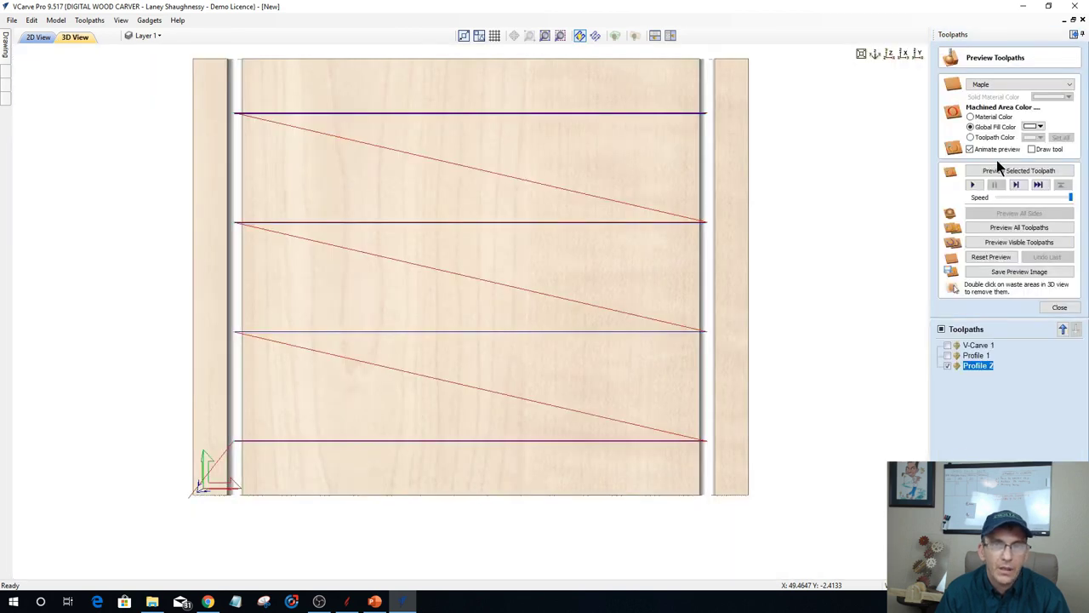
pyautogui.click(1000, 170)
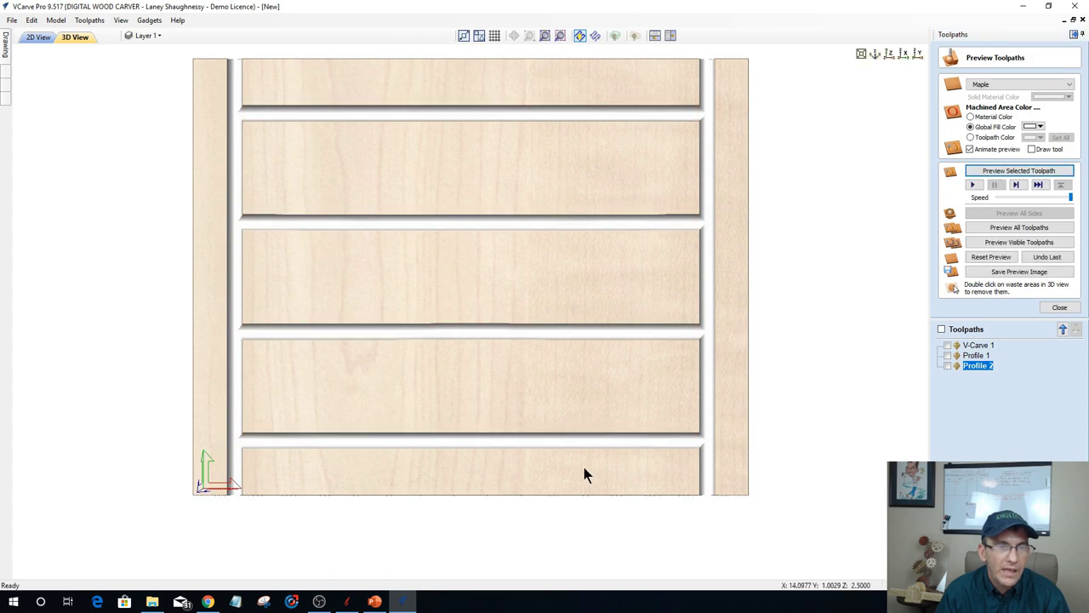
pyautogui.moveTo(584, 471); pyautogui.dragTo(826, 69)
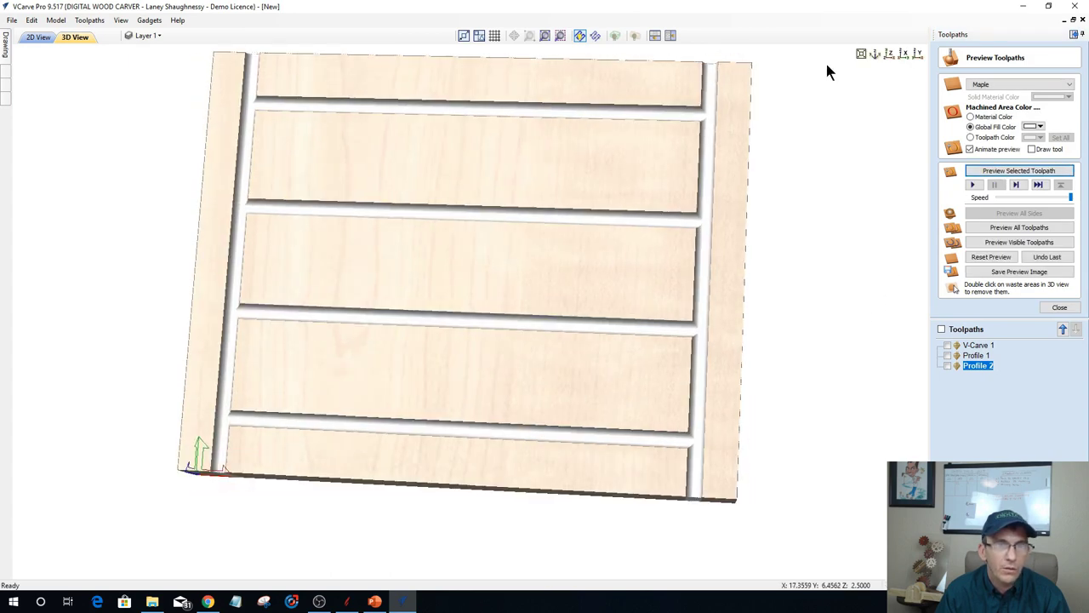
# Wrap the preview around the maple cylinder and orbit to inspect the long slots and end grooves.
pyautogui.click(635, 35)
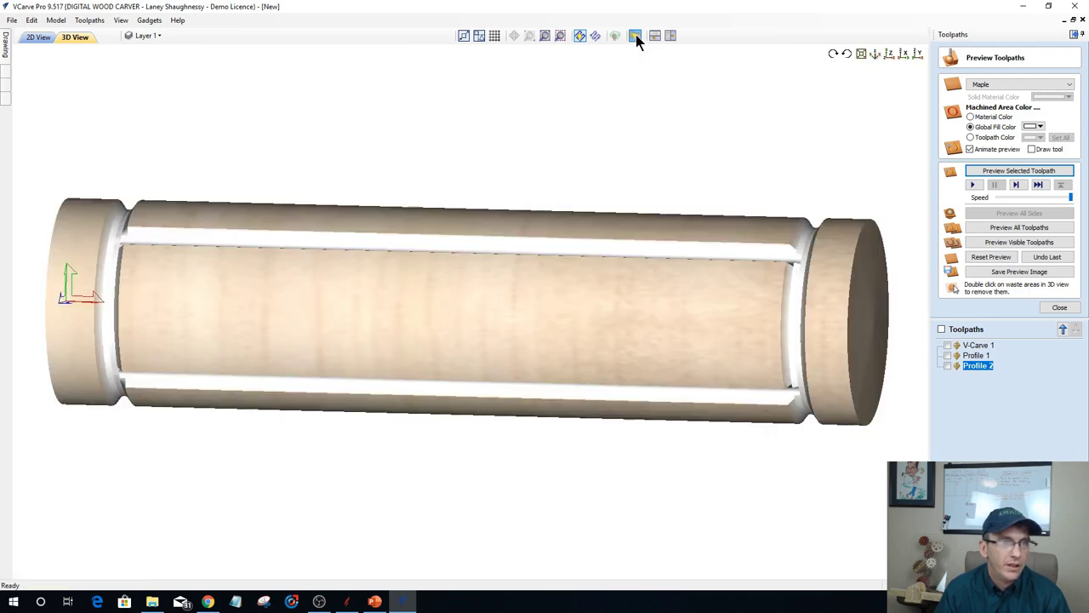
pyautogui.moveTo(532, 244); pyautogui.dragTo(429, 296)
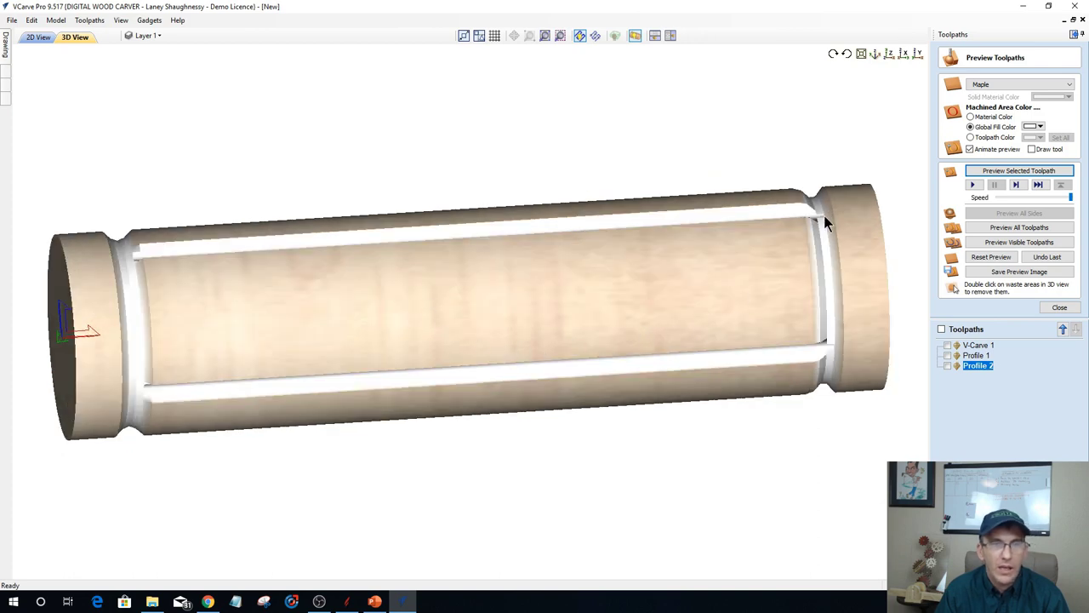
pyautogui.moveTo(829, 190); pyautogui.dragTo(827, 188)
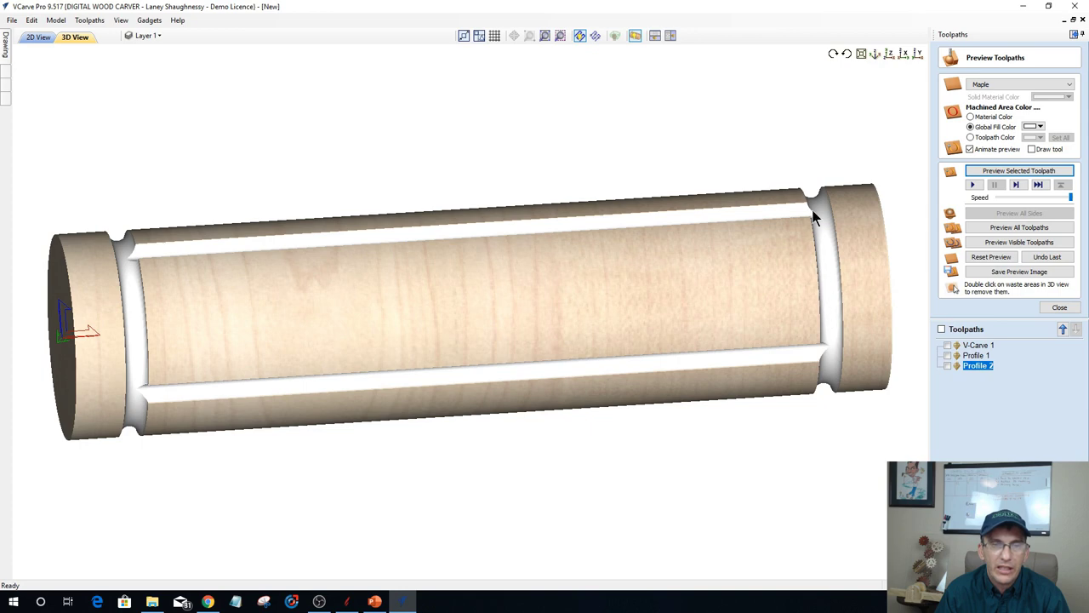
pyautogui.moveTo(747, 294); pyautogui.dragTo(814, 275)
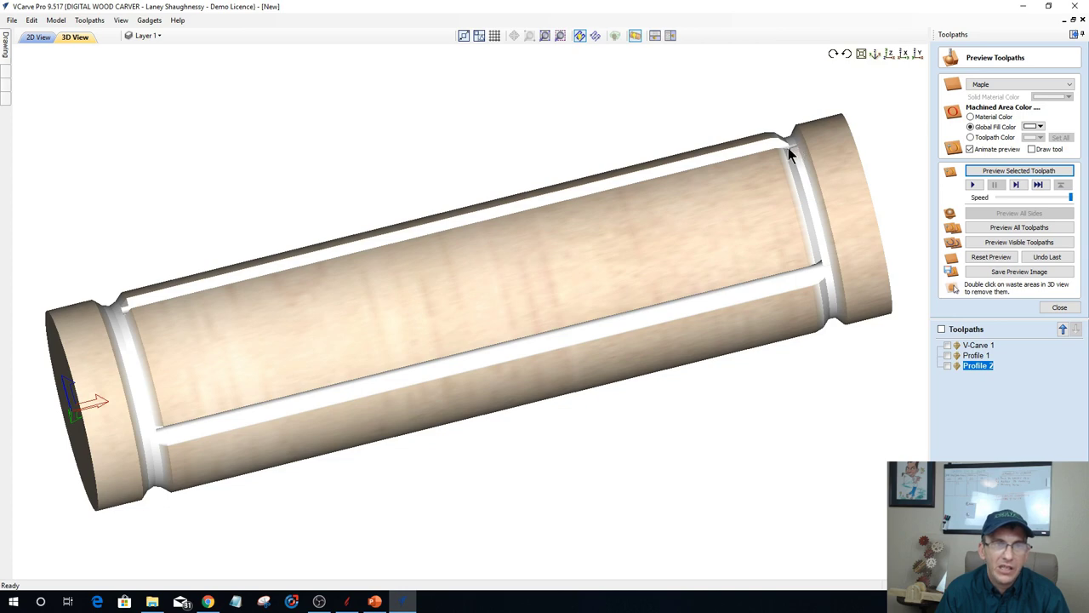
pyautogui.moveTo(788, 150); pyautogui.dragTo(792, 153)
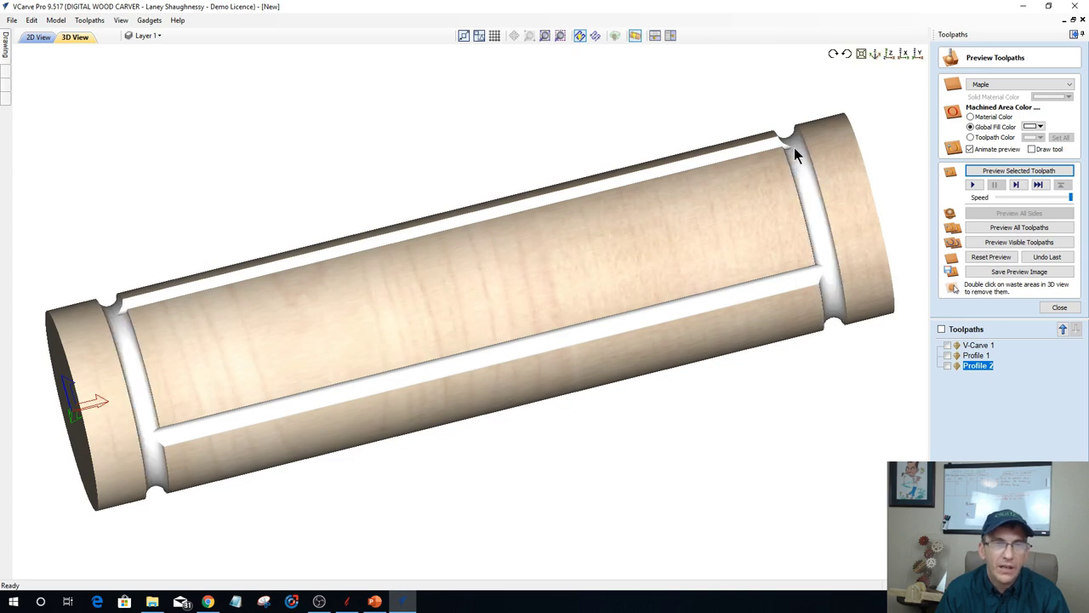
# Change the profile toolpath's cut depth to 0.27 inches and recalculate.
pyautogui.doubleClick(979, 363)
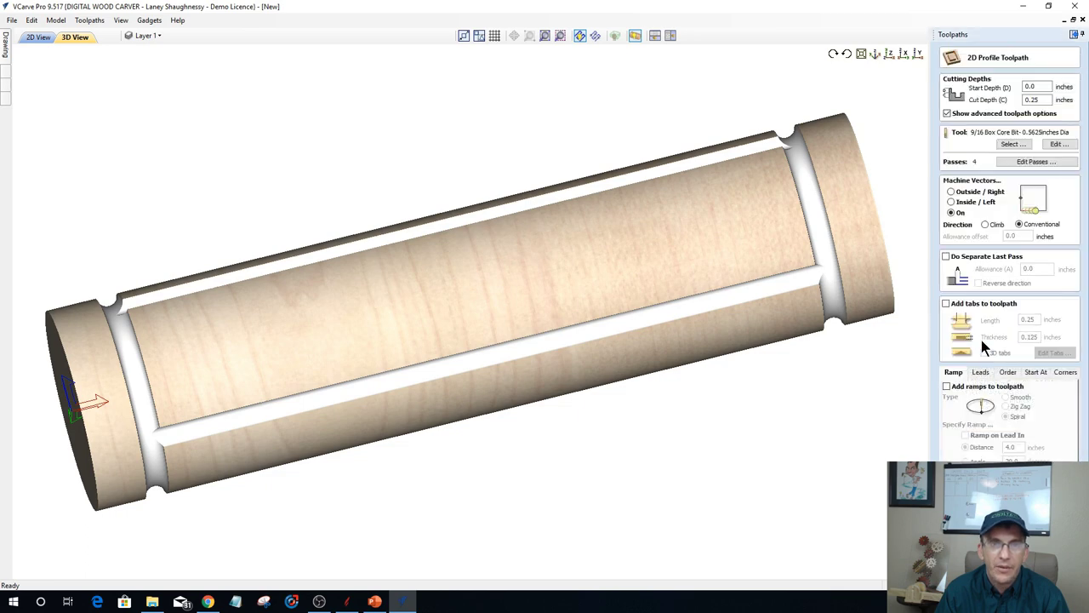
pyautogui.doubleClick(1032, 99)
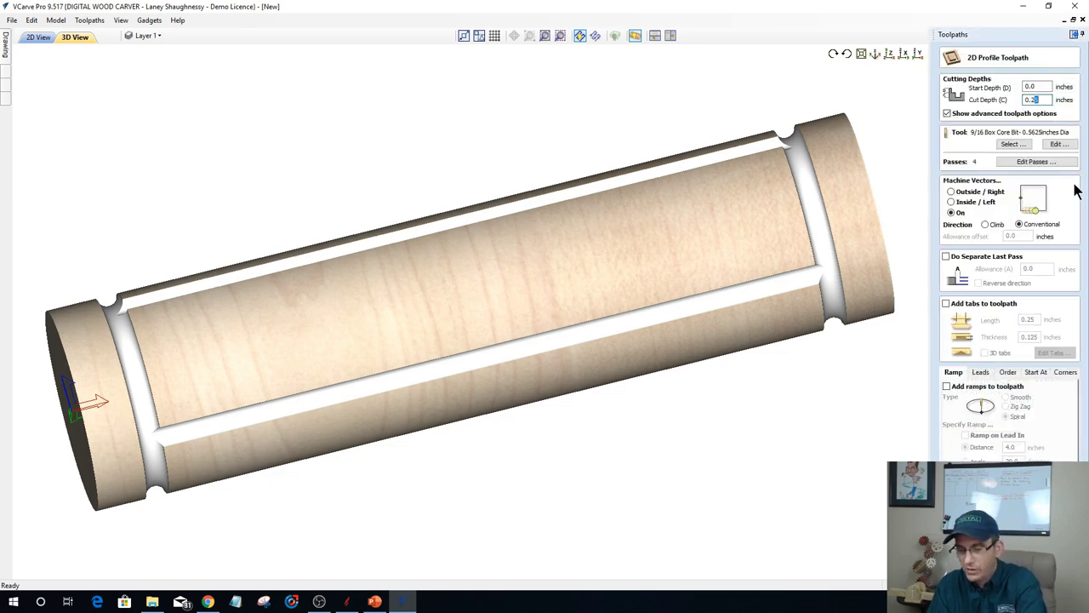
pyautogui.write('0.27')
pyautogui.press('Return')
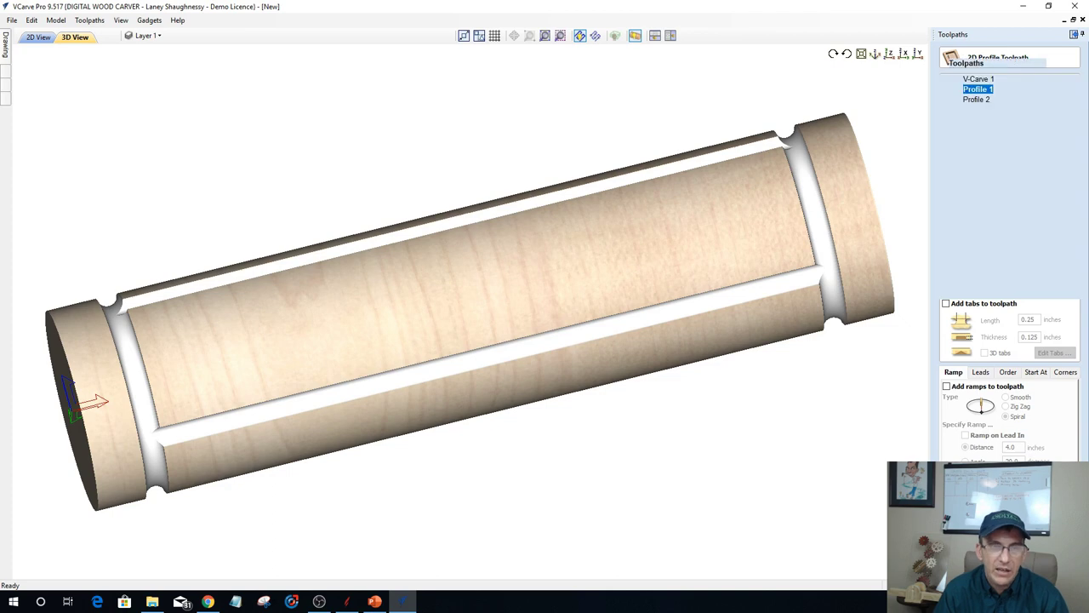
# Preview the re-cut cylinder from the side, then close the preview.
pyautogui.click(991, 171)
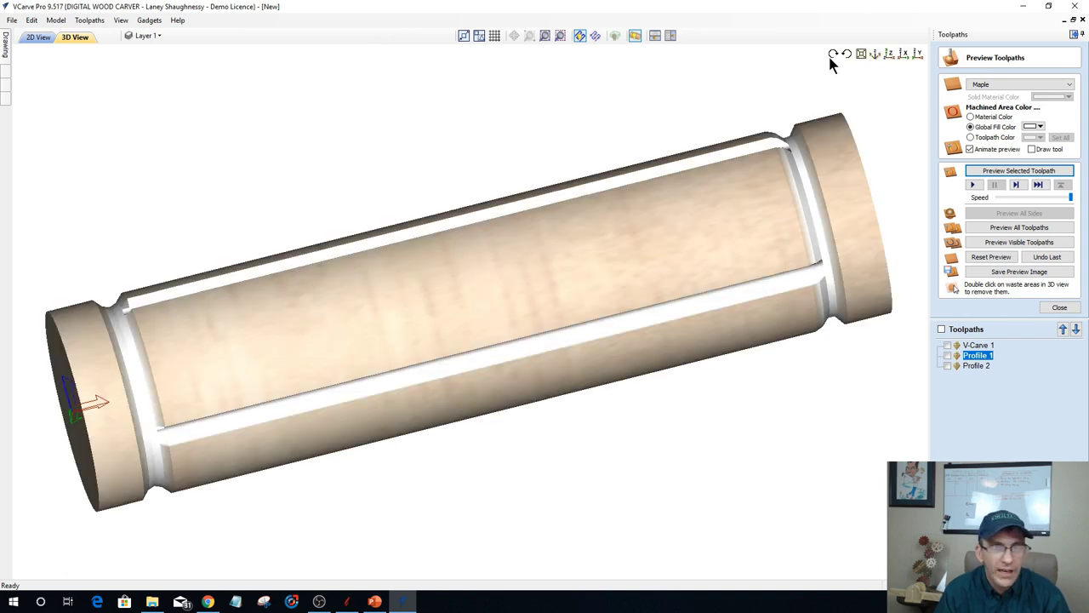
pyautogui.click(832, 55)
pyautogui.moveTo(583, 278); pyautogui.dragTo(542, 285)
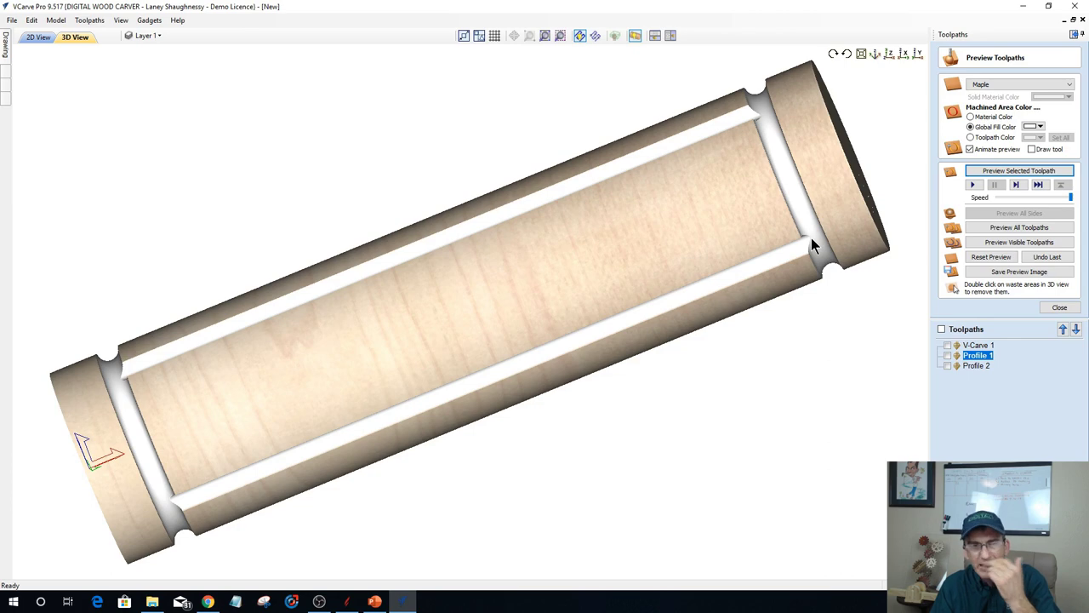
pyautogui.click(1060, 308)
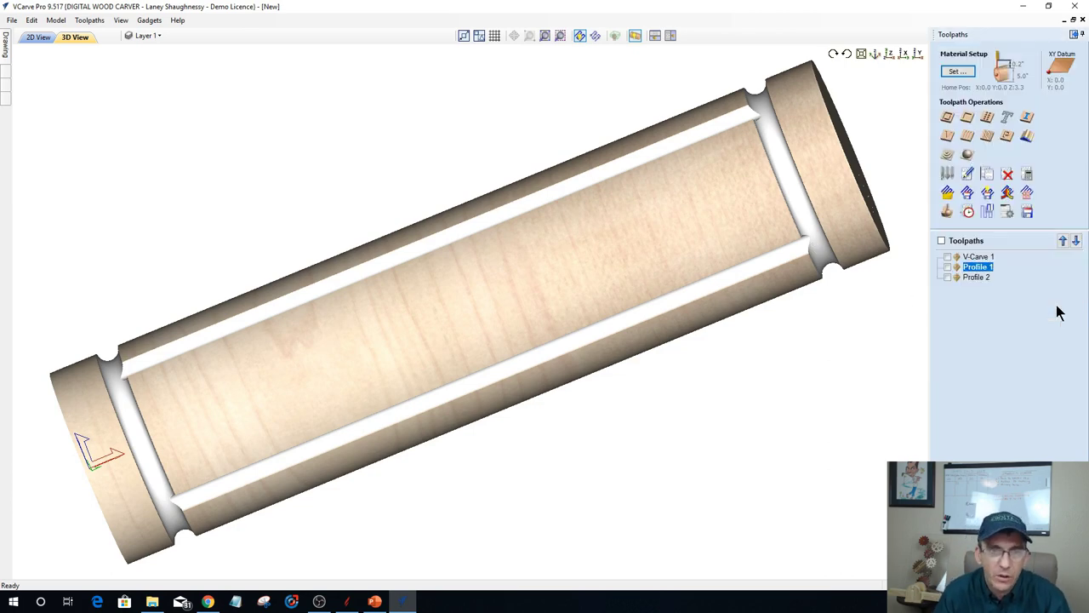
# Bring up the Fluting Toolpath settings over the flat 2D layout.
pyautogui.click(969, 140)
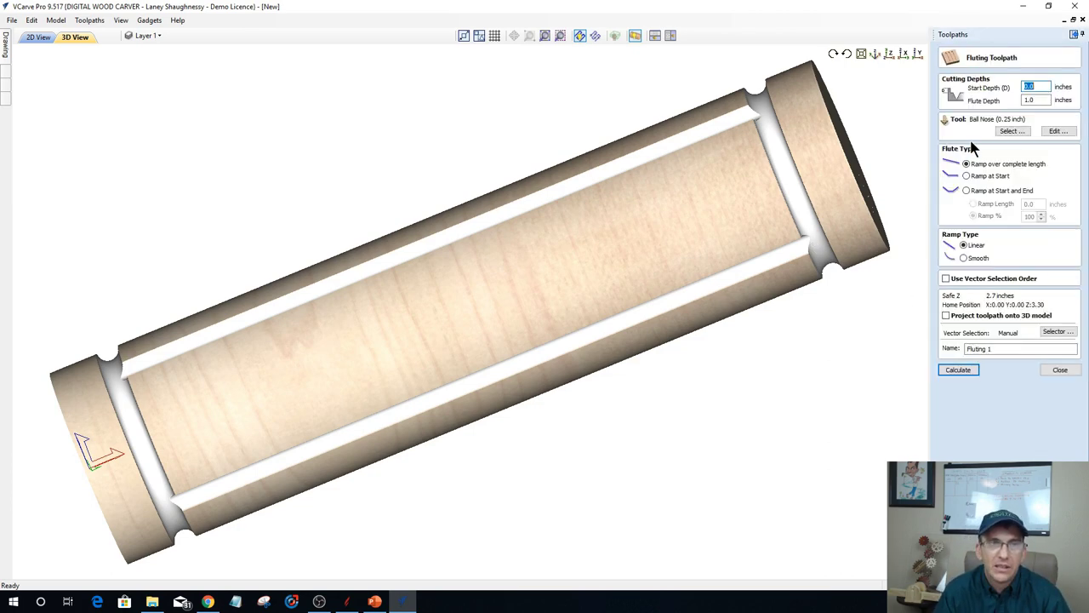
pyautogui.click(38, 38)
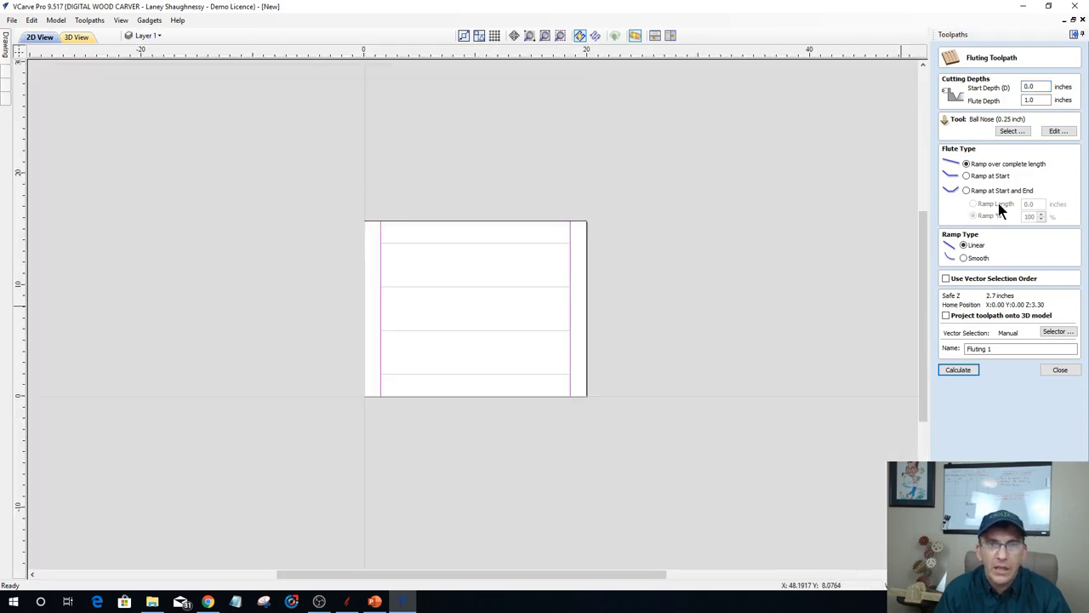
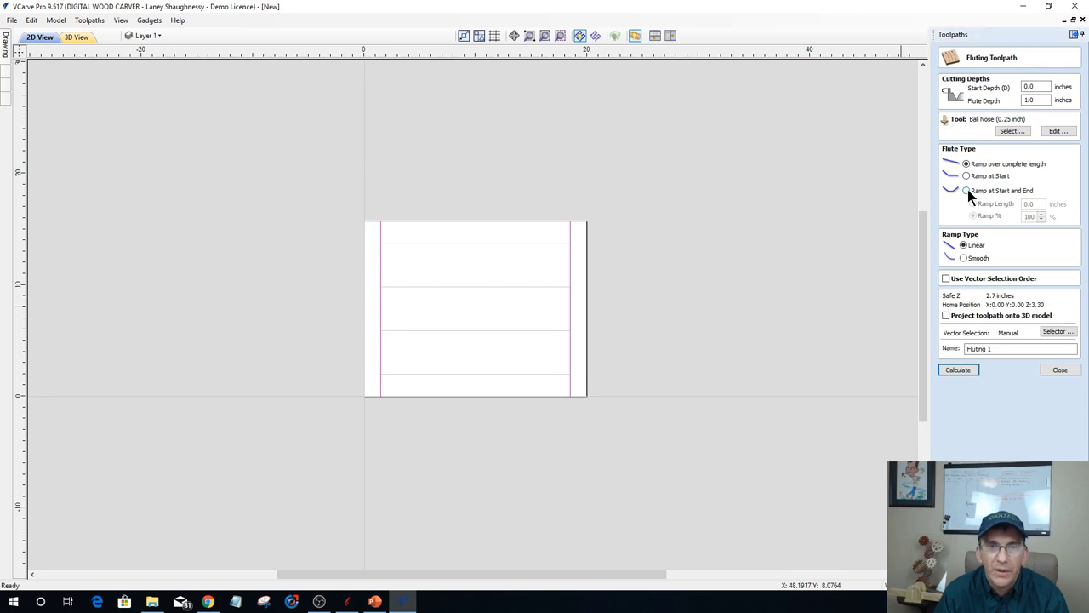
# Set Fluting 1 to ramp at start and end with the 9/16 Box Core Bit, then calculate it.
pyautogui.click(967, 192)
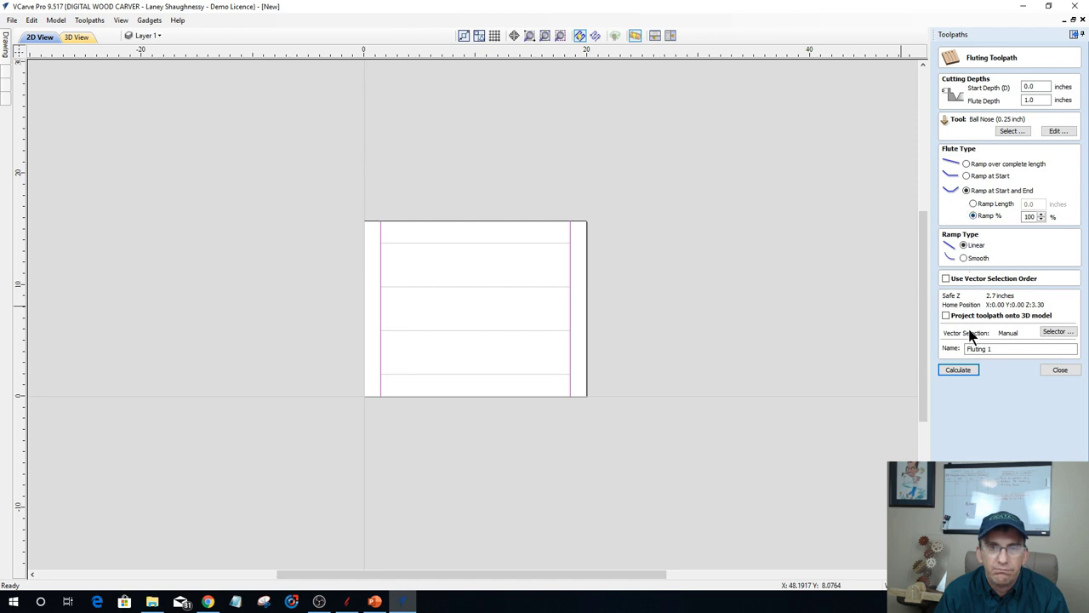
pyautogui.click(1017, 130)
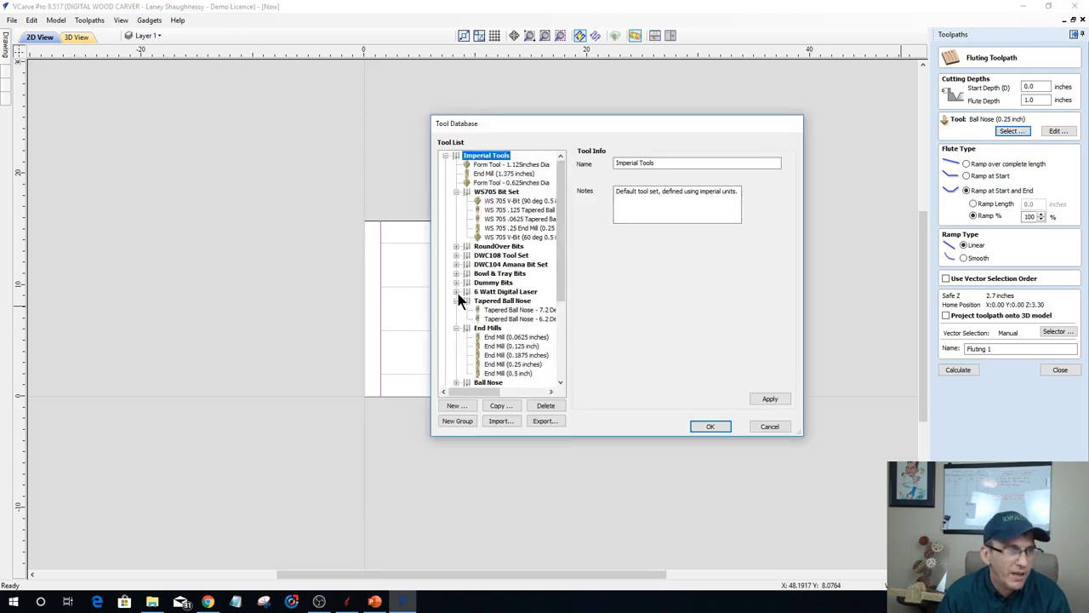
pyautogui.scroll(-1, 459, 295)
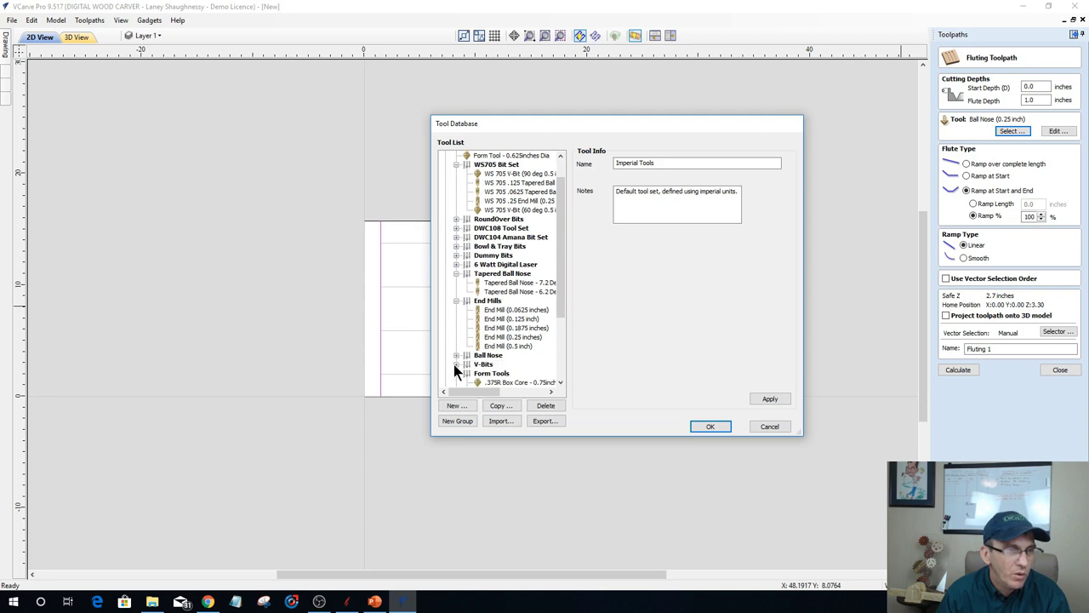
pyautogui.scroll(-2, 455, 373)
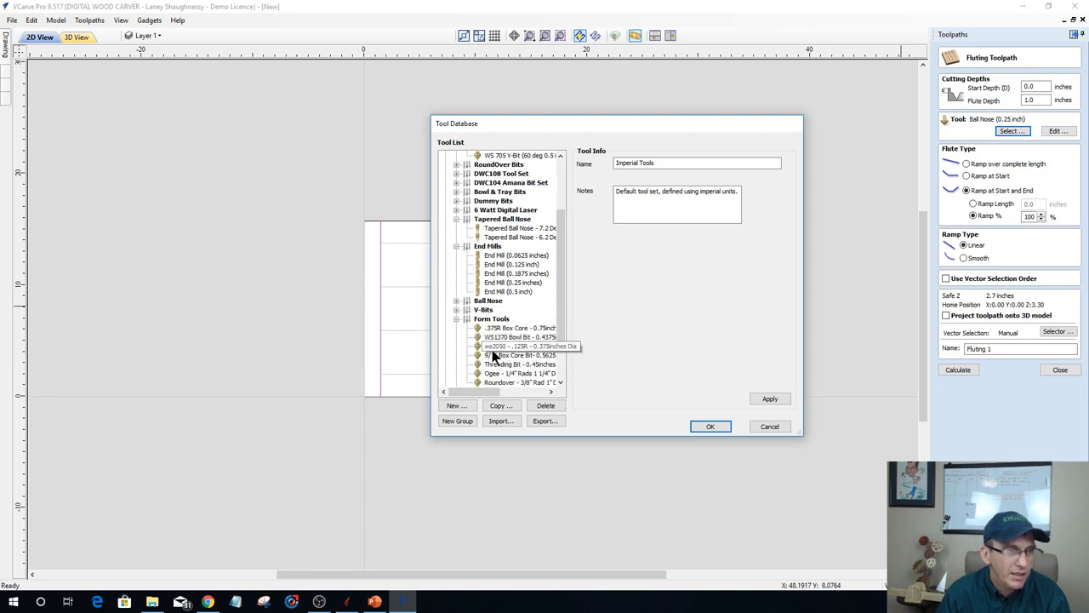
pyautogui.click(496, 356)
pyautogui.click(710, 426)
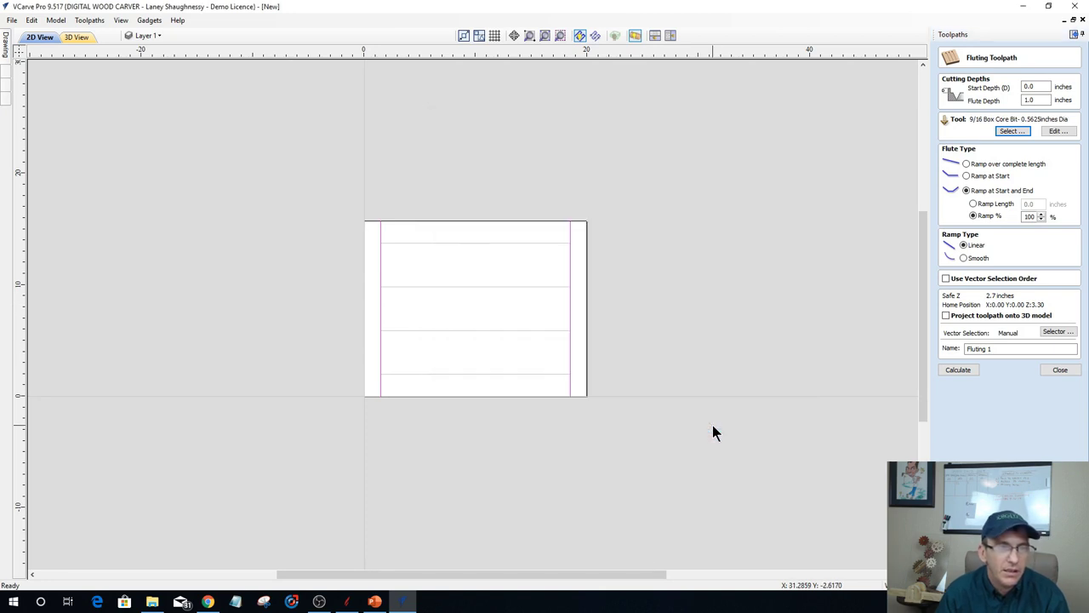
pyautogui.click(957, 369)
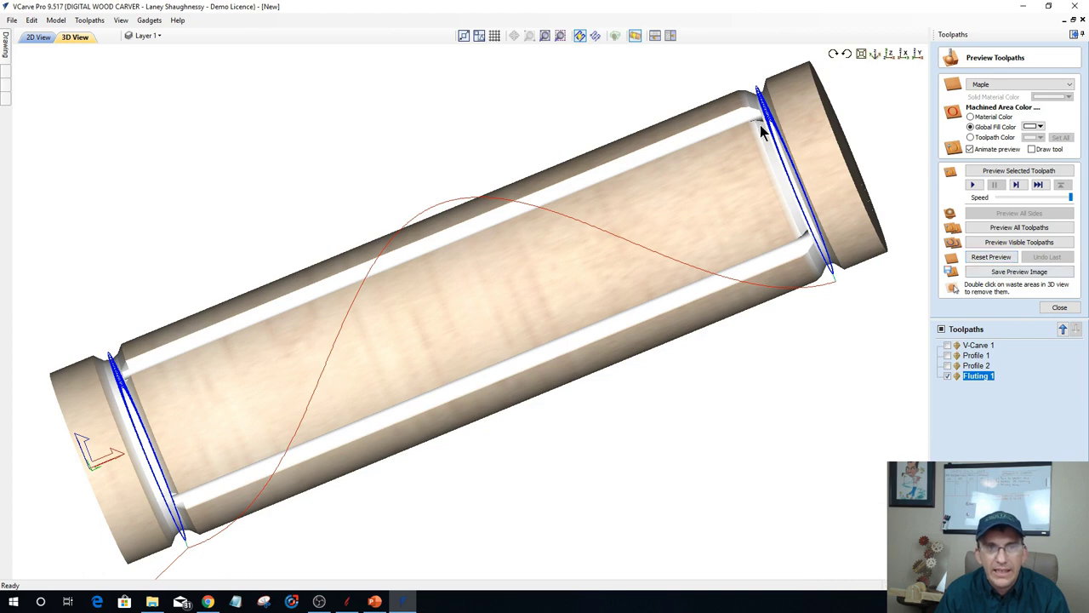
# Orbit the 3D preview to inspect the flute grooves along the maple cylinder.
pyautogui.moveTo(681, 206); pyautogui.dragTo(546, 252)
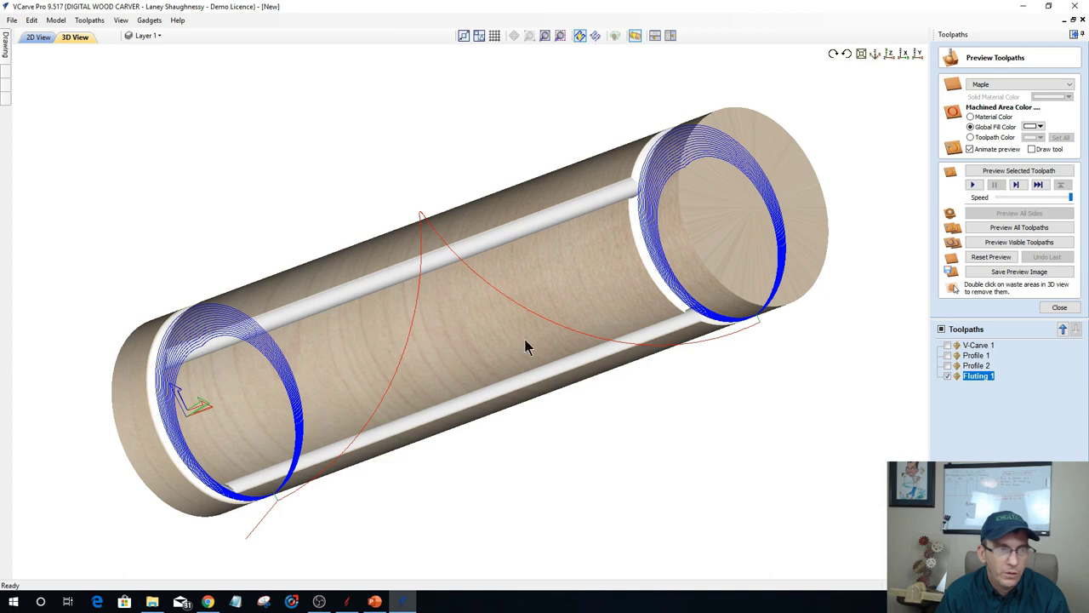
pyautogui.moveTo(524, 338); pyautogui.dragTo(699, 348)
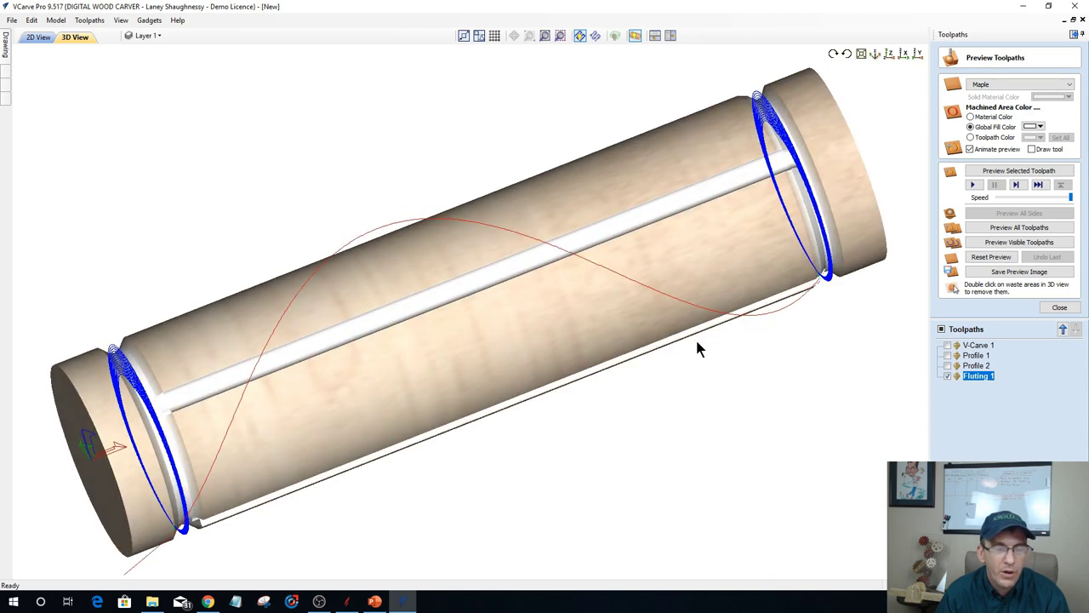
# Delete Fluting 1 from the toolpath list and orbit the cylinder to check its ends.
pyautogui.rightClick(981, 375)
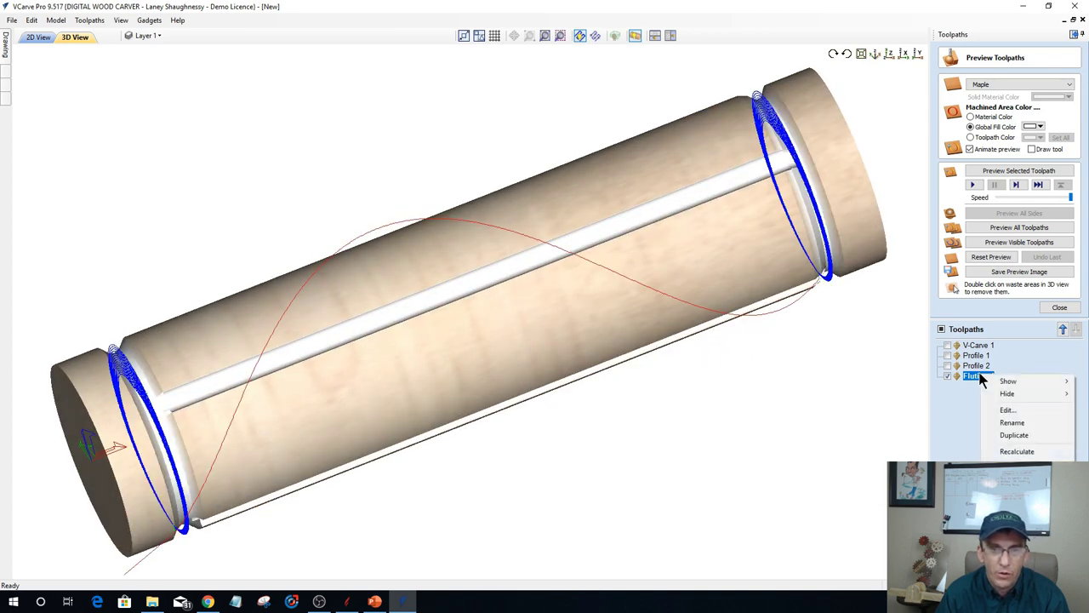
pyautogui.click(1002, 411)
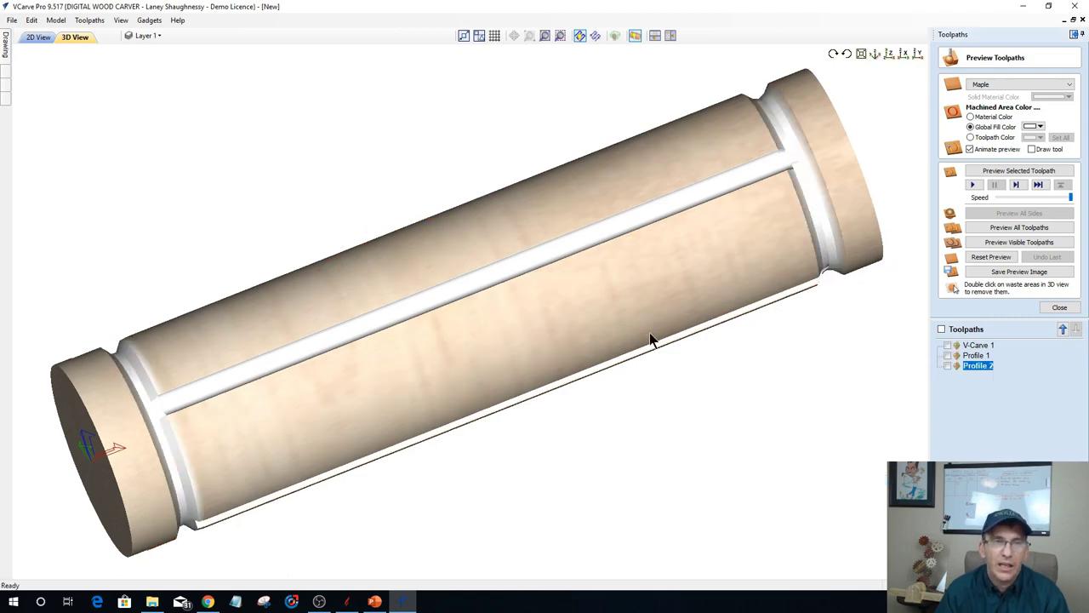
pyautogui.moveTo(651, 338); pyautogui.dragTo(683, 301)
pyautogui.moveTo(806, 317); pyautogui.dragTo(475, 313)
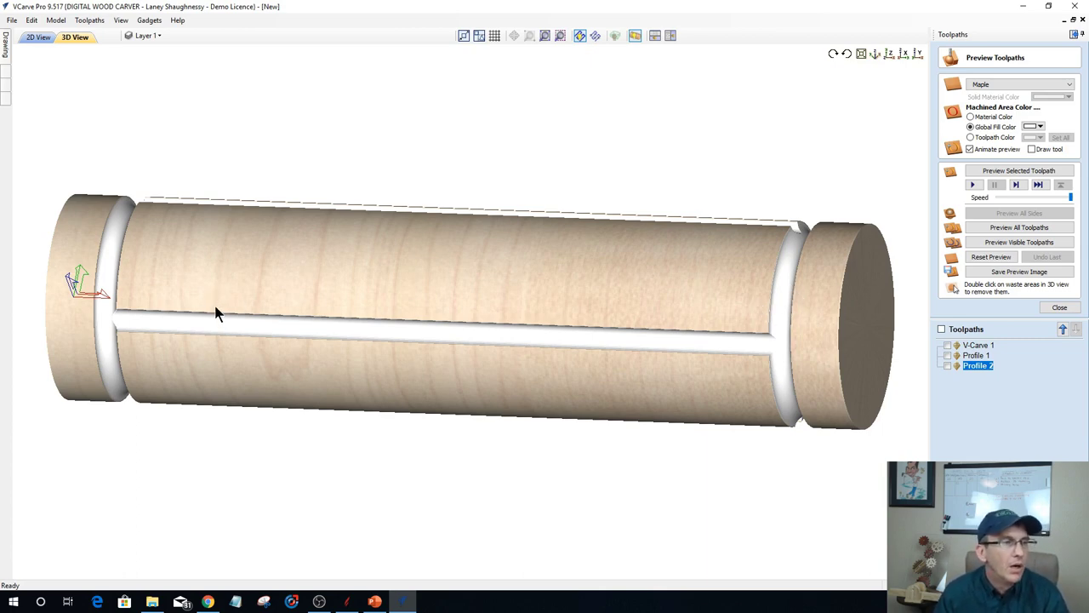
# Select the fluting lines in the 2D drawing, check them straight-on in 3D, and return to 2D.
pyautogui.click(39, 36)
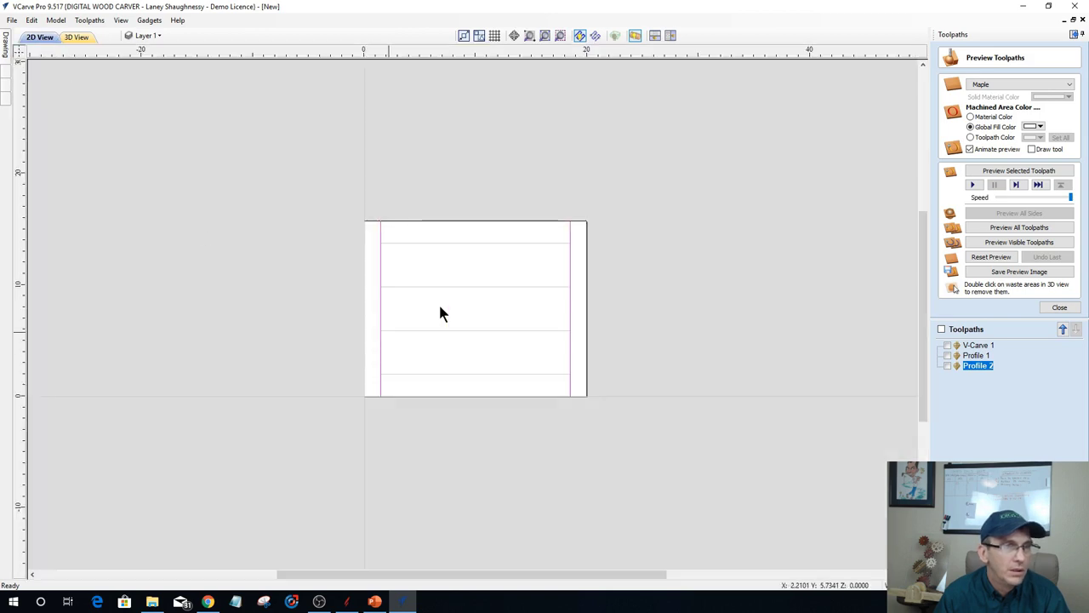
pyautogui.click(485, 286)
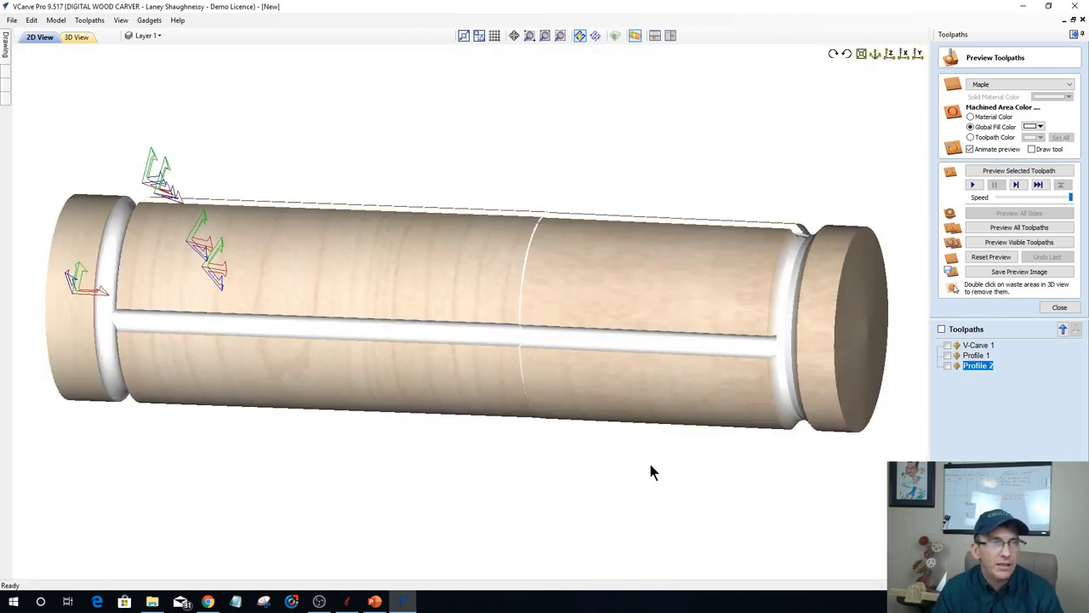
pyautogui.click(542, 35)
pyautogui.click(634, 36)
pyautogui.click(634, 36)
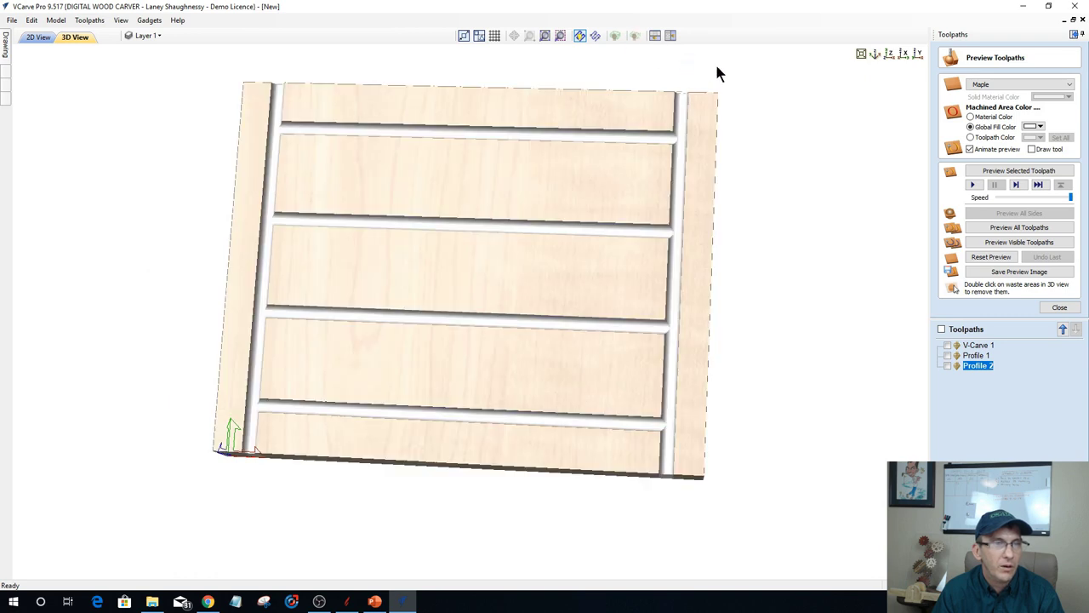
pyautogui.click(40, 40)
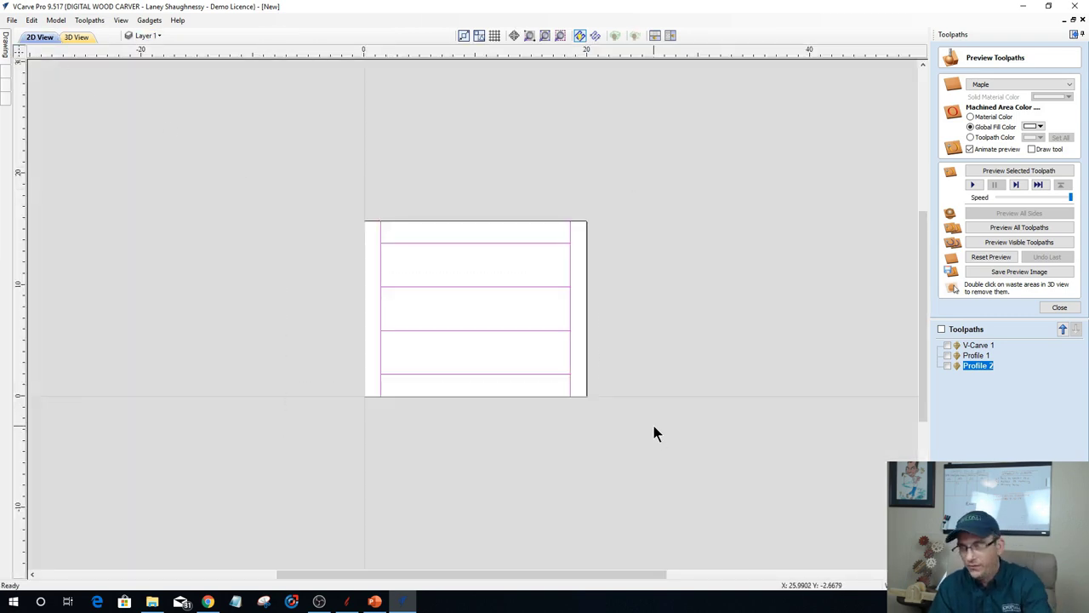
# Launch the Wrapping Spiral Layout gadget and set 4 strands.
pyautogui.click(158, 24)
pyautogui.moveTo(191, 189)
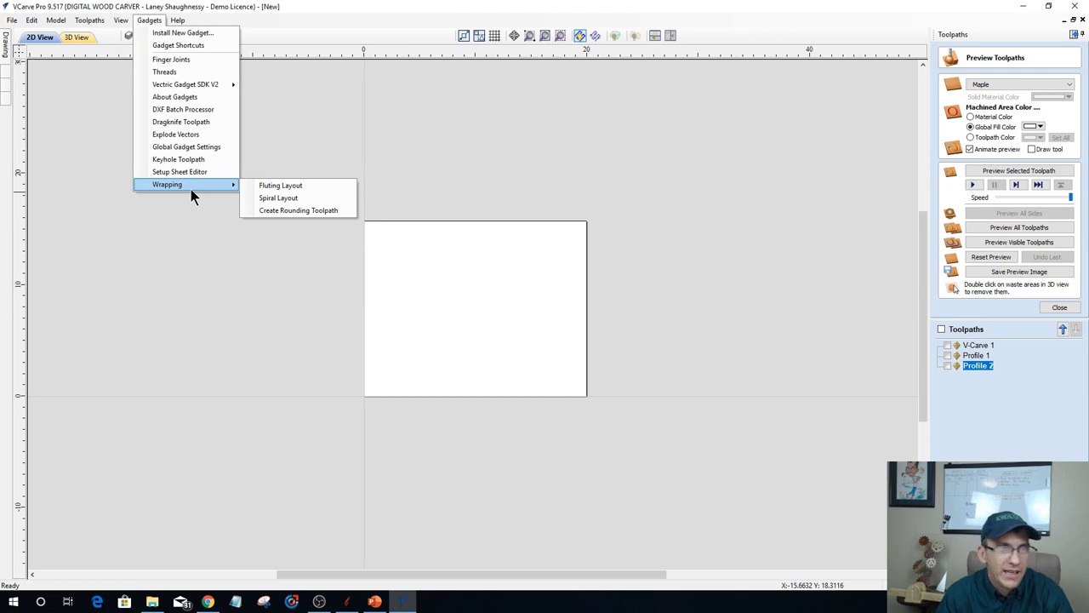
pyautogui.click(274, 198)
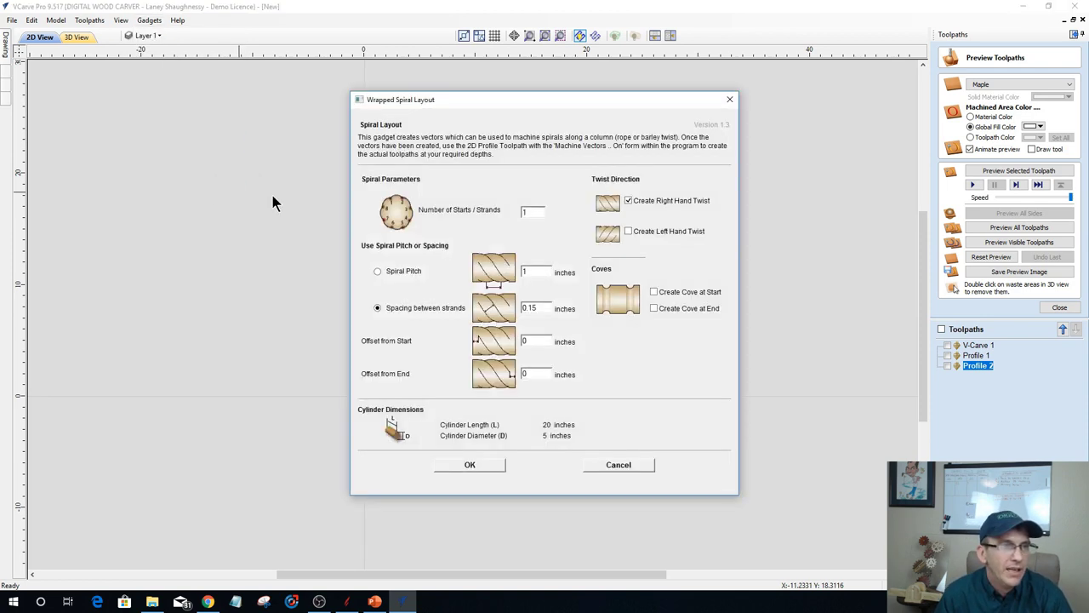
pyautogui.doubleClick(534, 214)
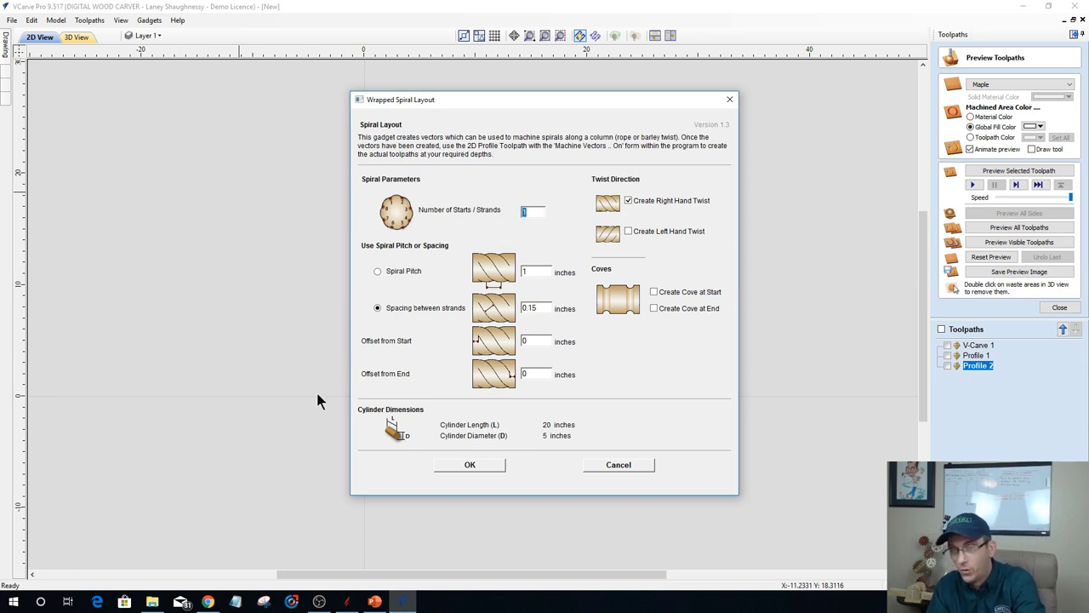
pyautogui.write('4')
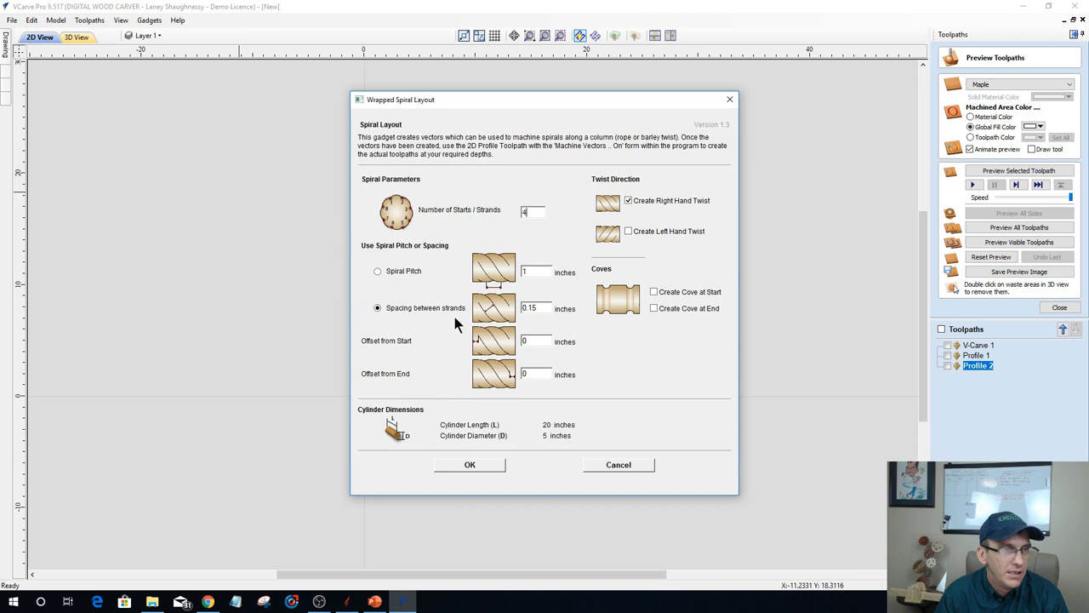
# Set 1-inch strand spacing and 1-inch start and end offsets, then create the layout.
pyautogui.doubleClick(532, 308)
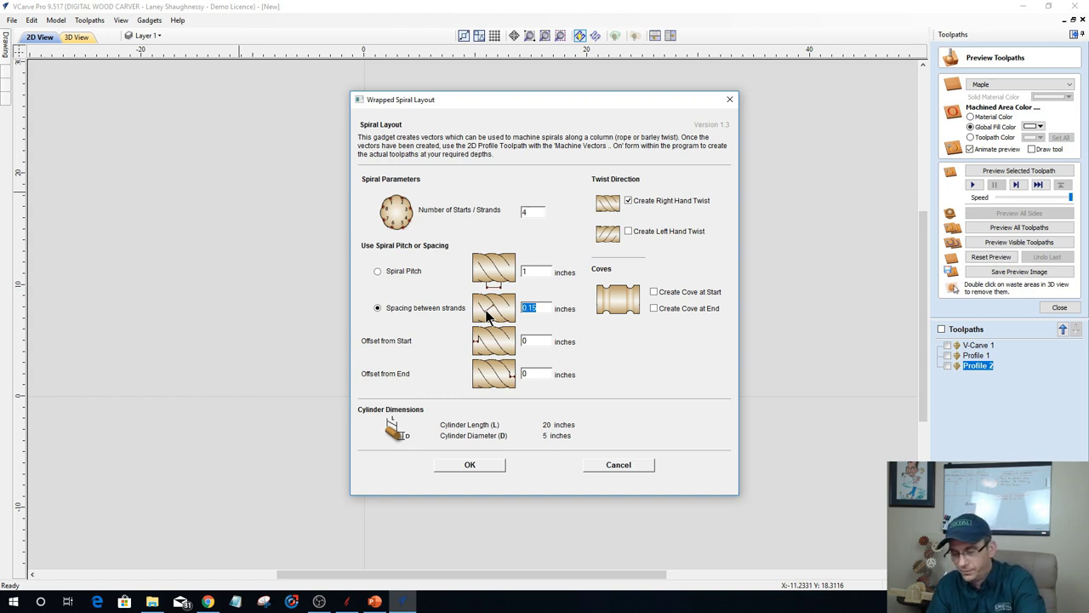
pyautogui.press('BackSpace')
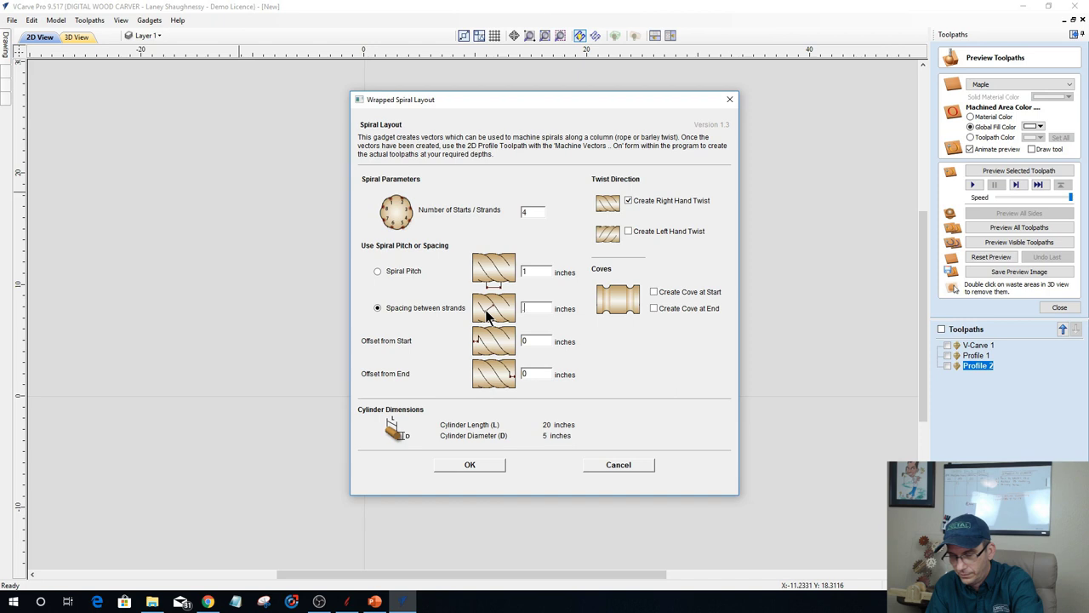
pyautogui.write('1')
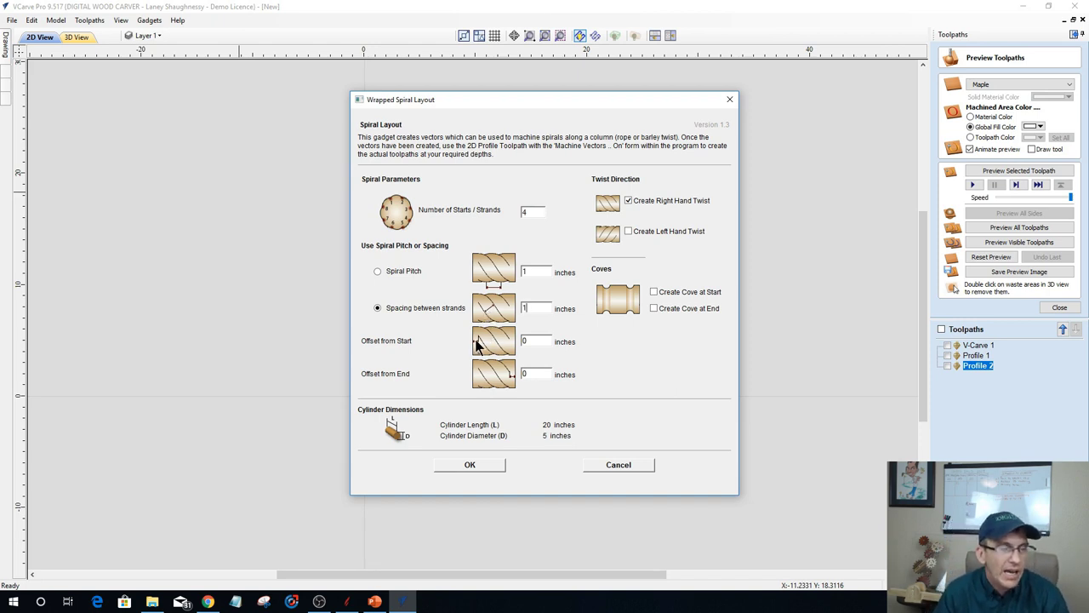
pyautogui.doubleClick(527, 341)
pyautogui.write('1')
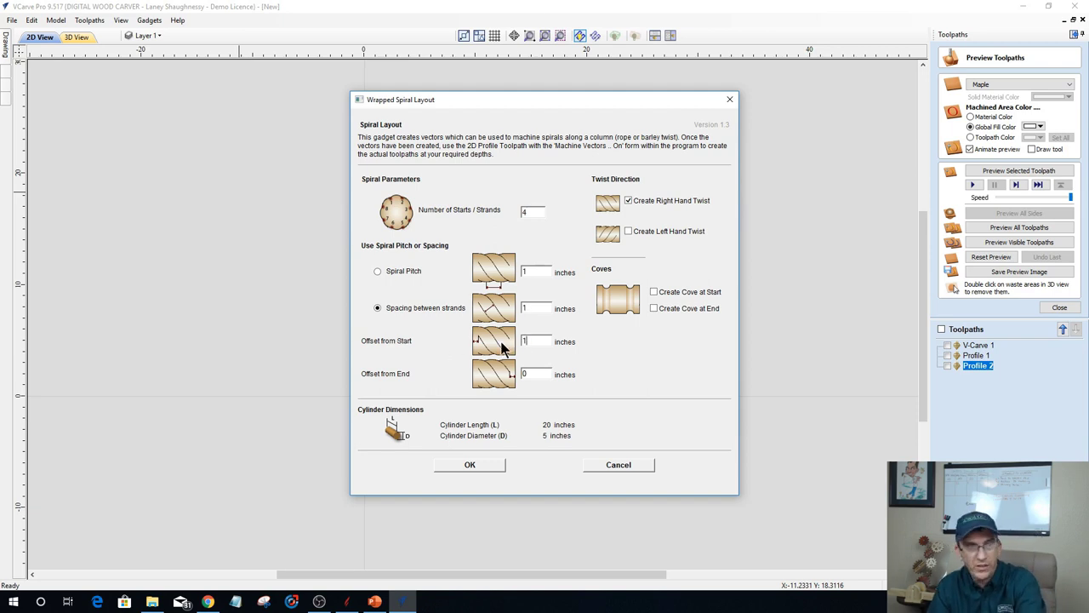
pyautogui.doubleClick(529, 374)
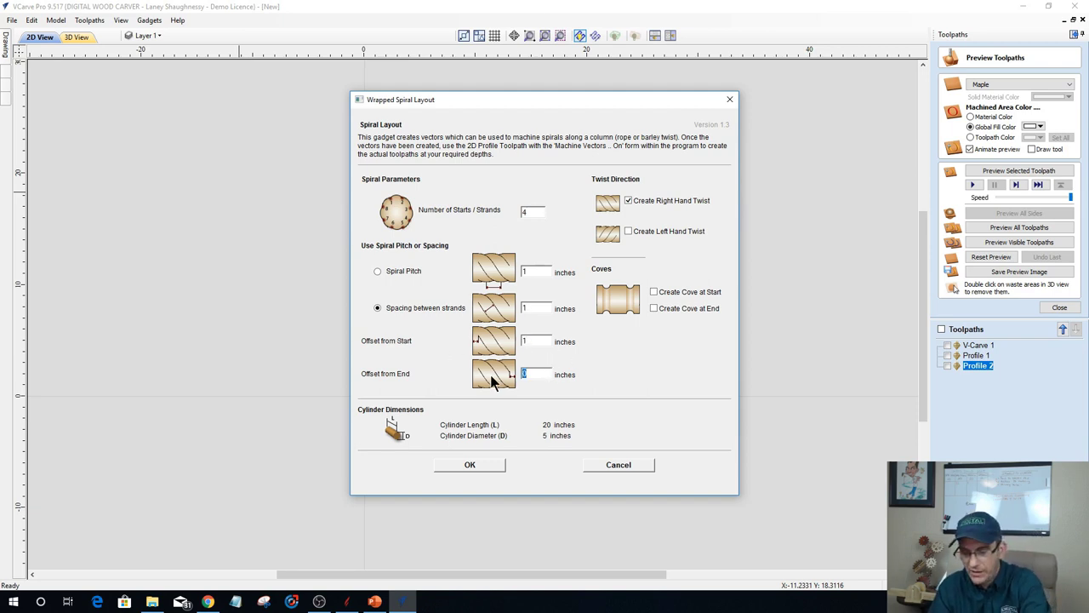
pyautogui.write('1')
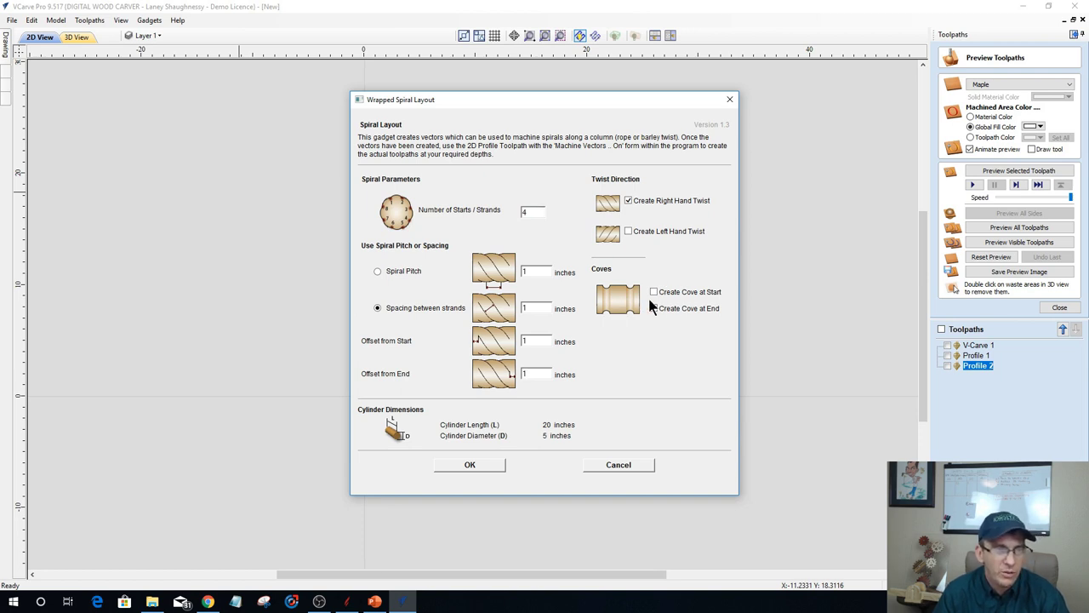
pyautogui.click(457, 466)
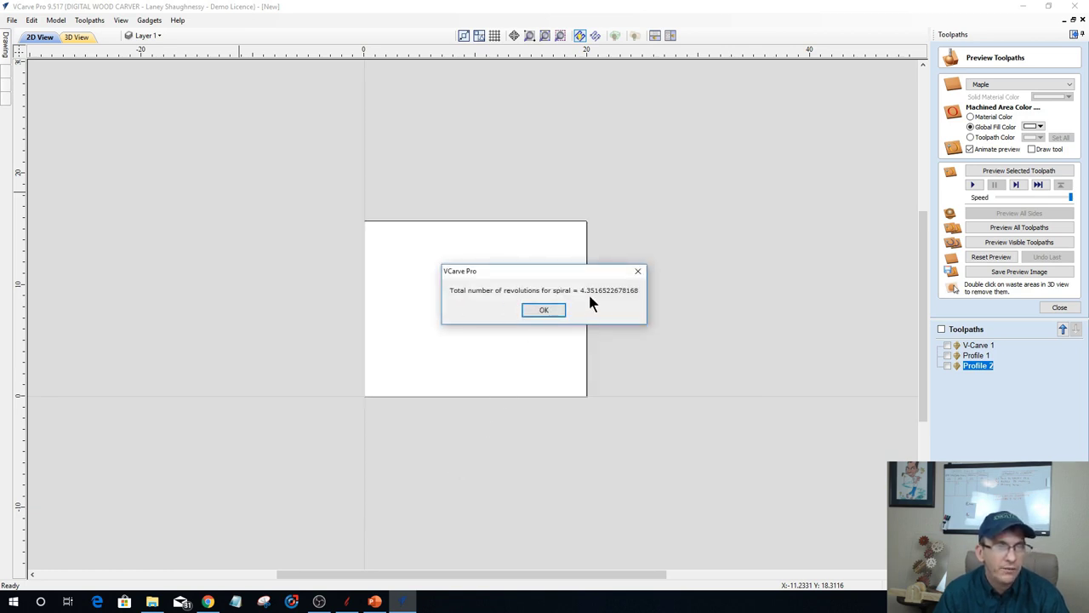
# Dismiss the revolutions message, select the four spiral strand vectors, and close the toolpath preview.
pyautogui.click(546, 311)
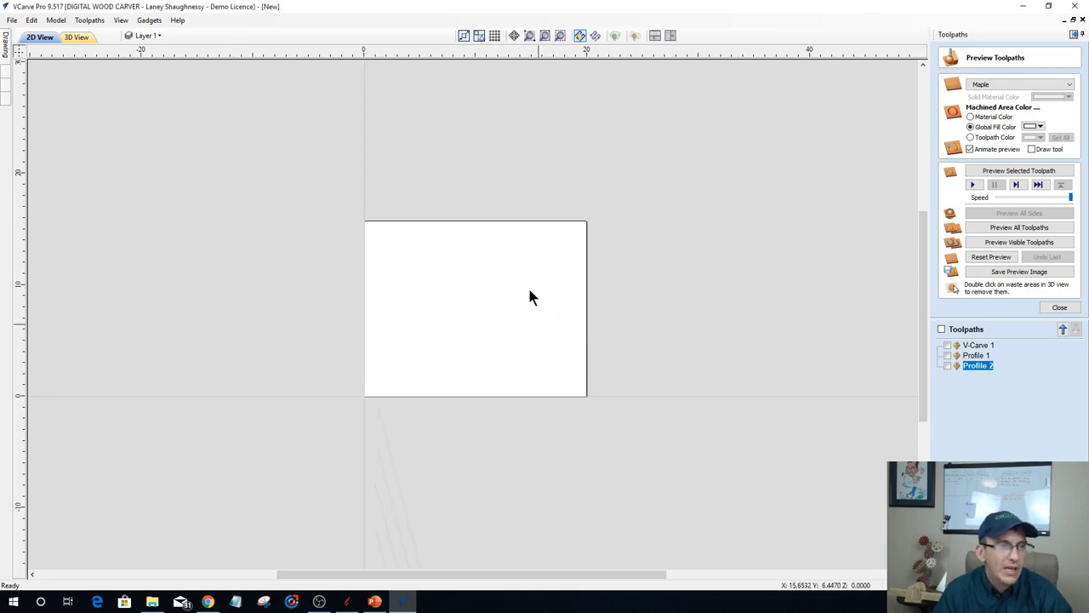
pyautogui.scroll(-5, 529, 294)
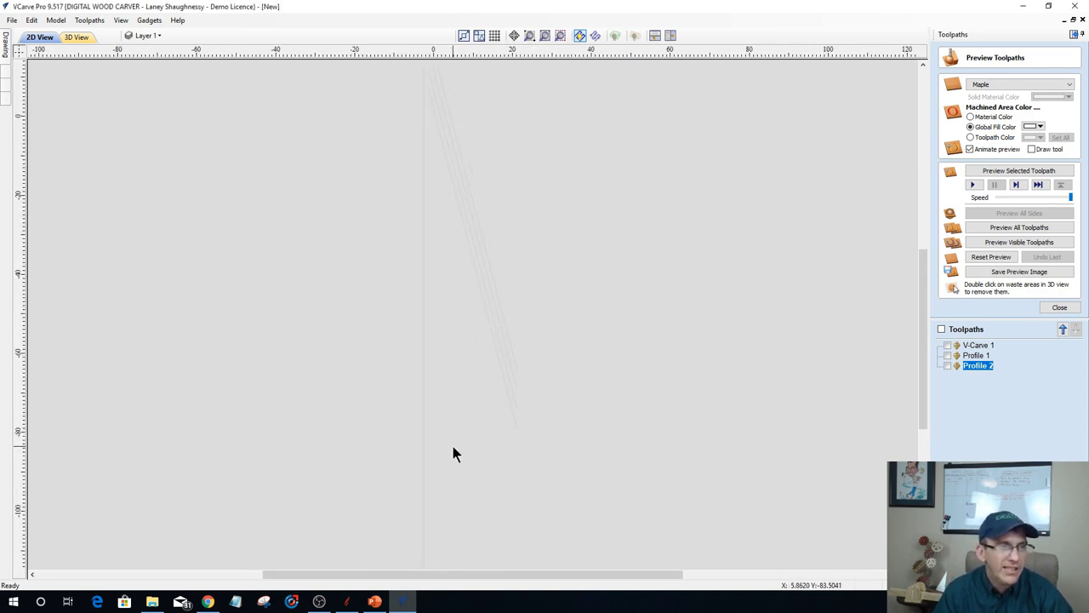
pyautogui.scroll(6, 399, 223)
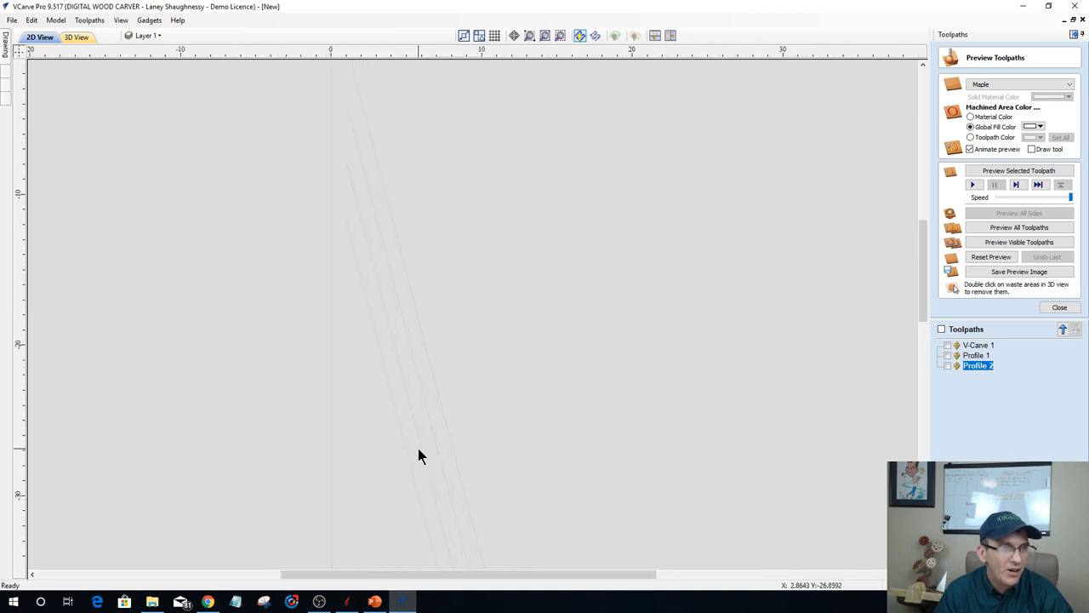
pyautogui.scroll(-5, 564, 267)
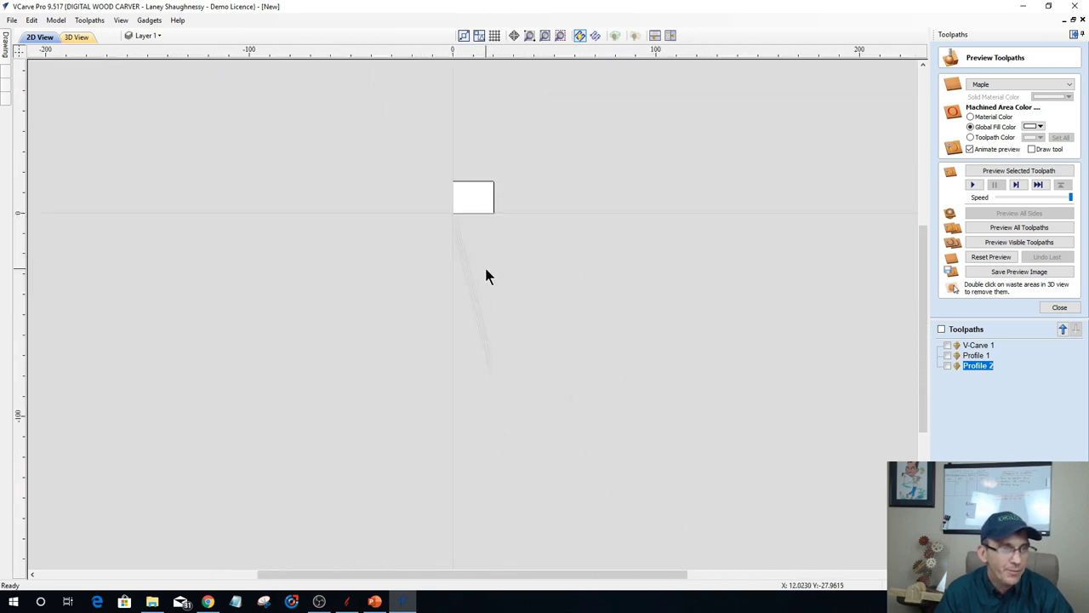
pyautogui.scroll(2, 485, 275)
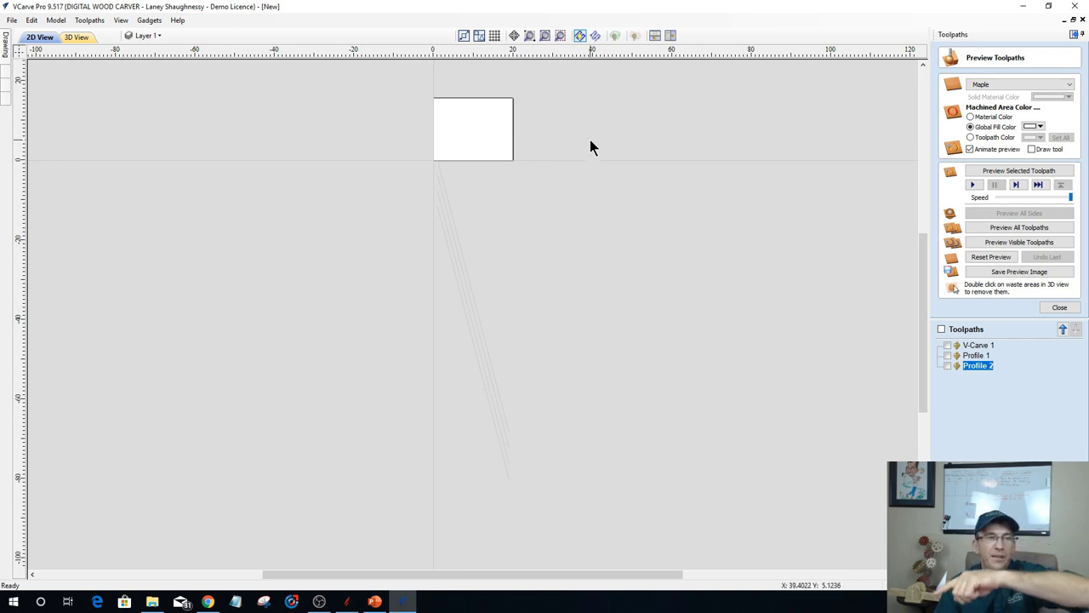
pyautogui.click(459, 263)
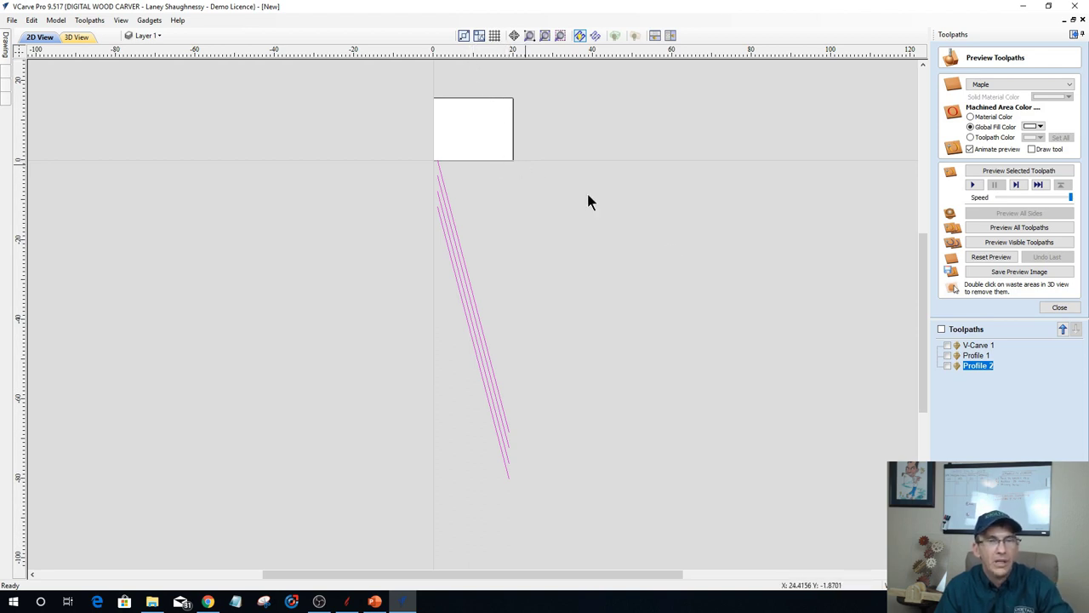
pyautogui.click(1058, 307)
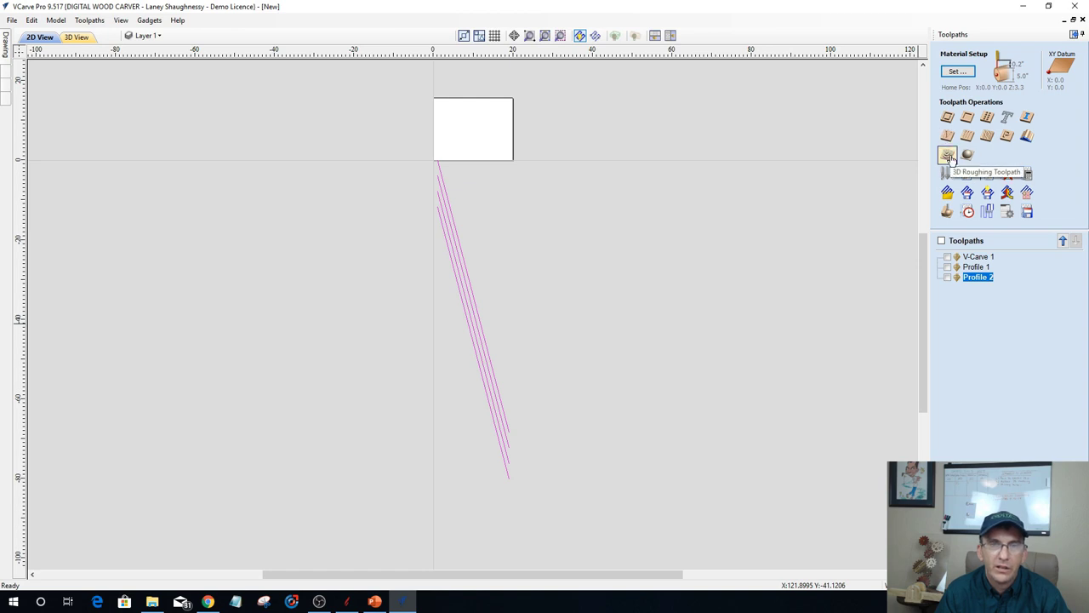
# Calculate a 0.125-inch-deep profile on the strand vectors, machining on the vectors.
pyautogui.click(948, 117)
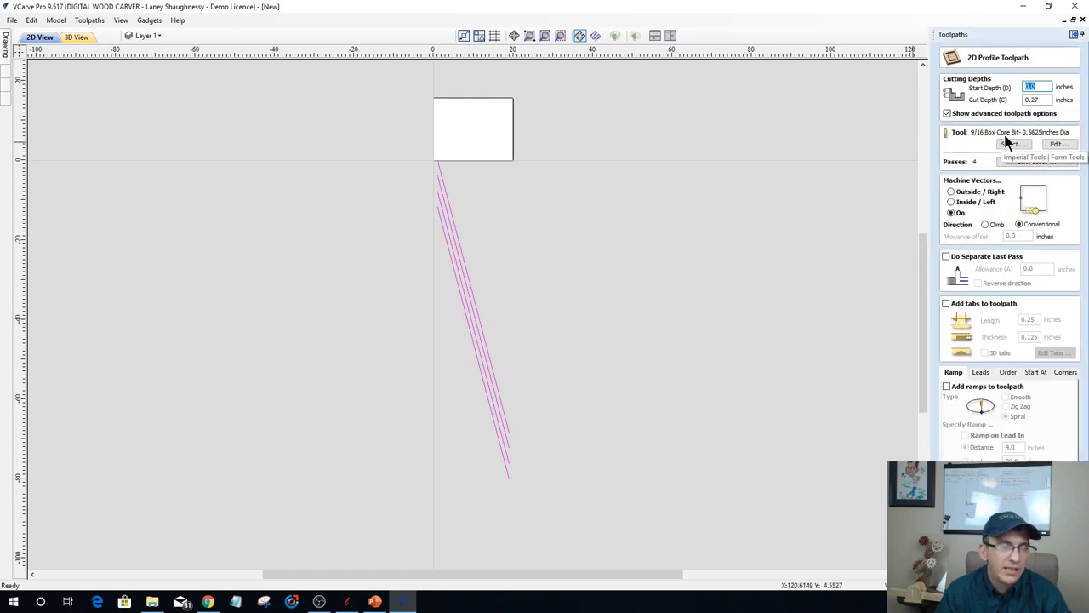
pyautogui.press('Tab')
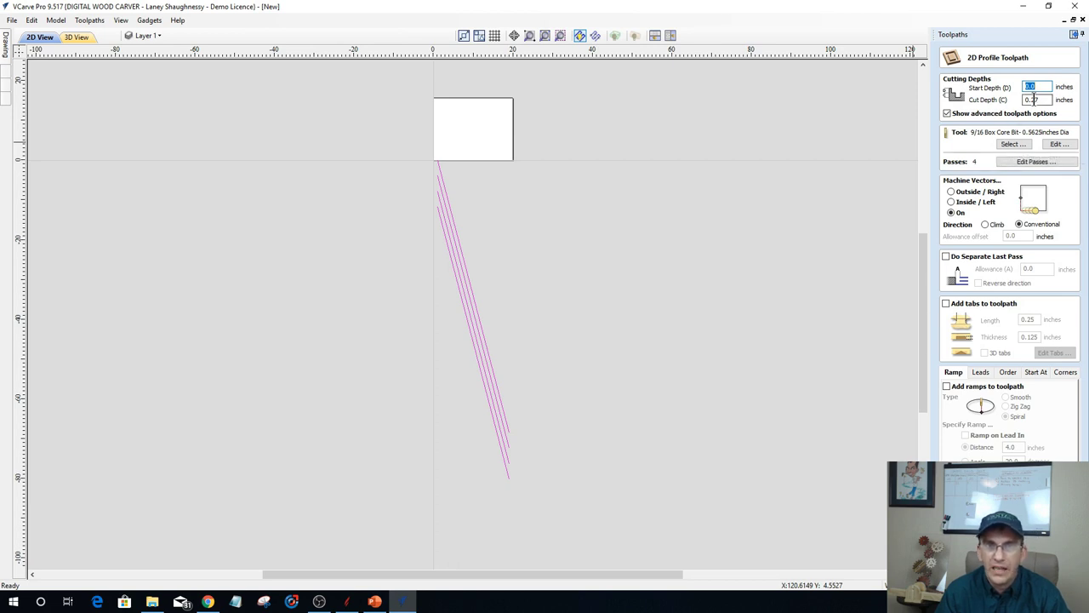
pyautogui.write('0.')
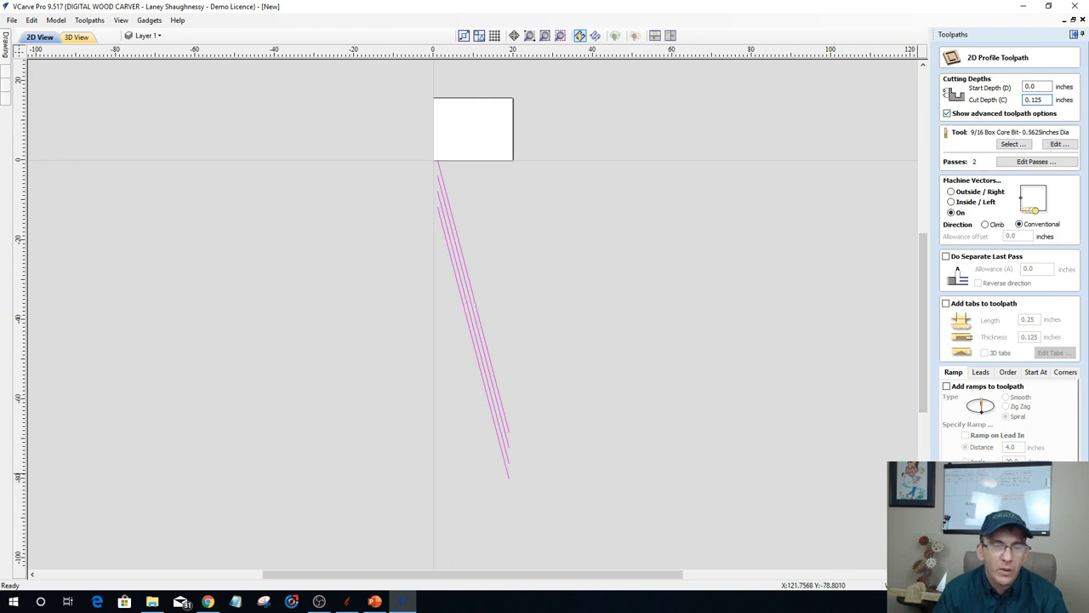
pyautogui.click(970, 565)
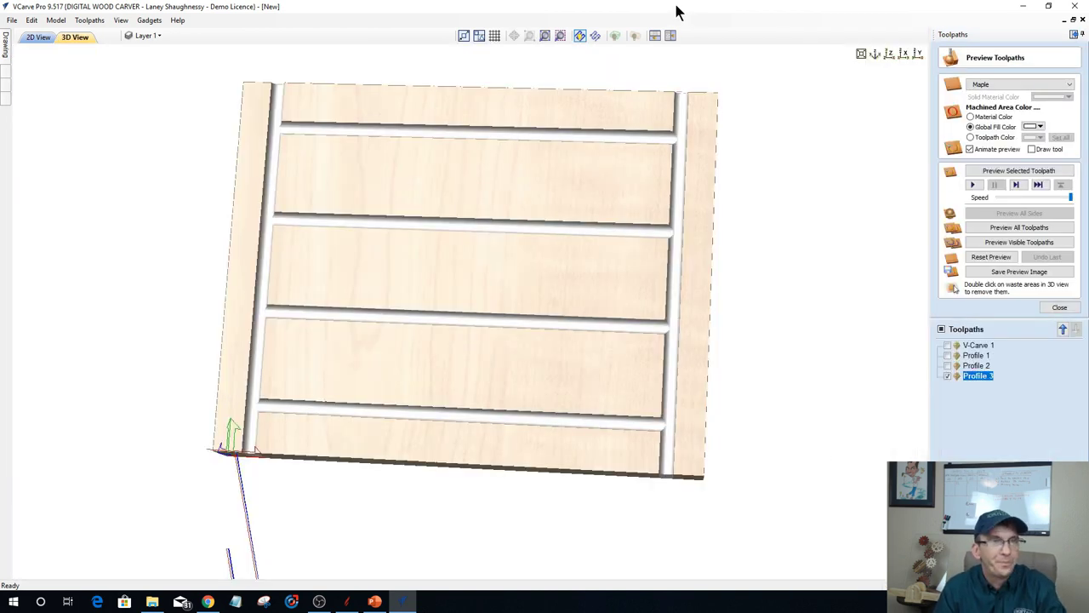
# Reset the simulated cuts and turn on automatic wrapping around the rotary cylinder.
pyautogui.click(977, 259)
pyautogui.scroll(-8, 622, 284)
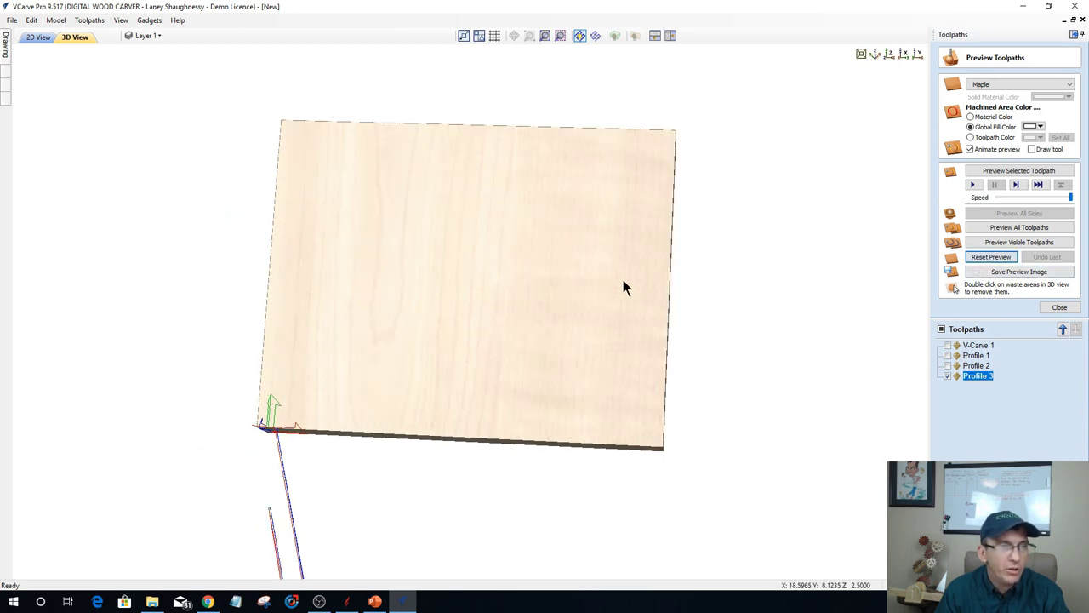
pyautogui.scroll(-3, 462, 485)
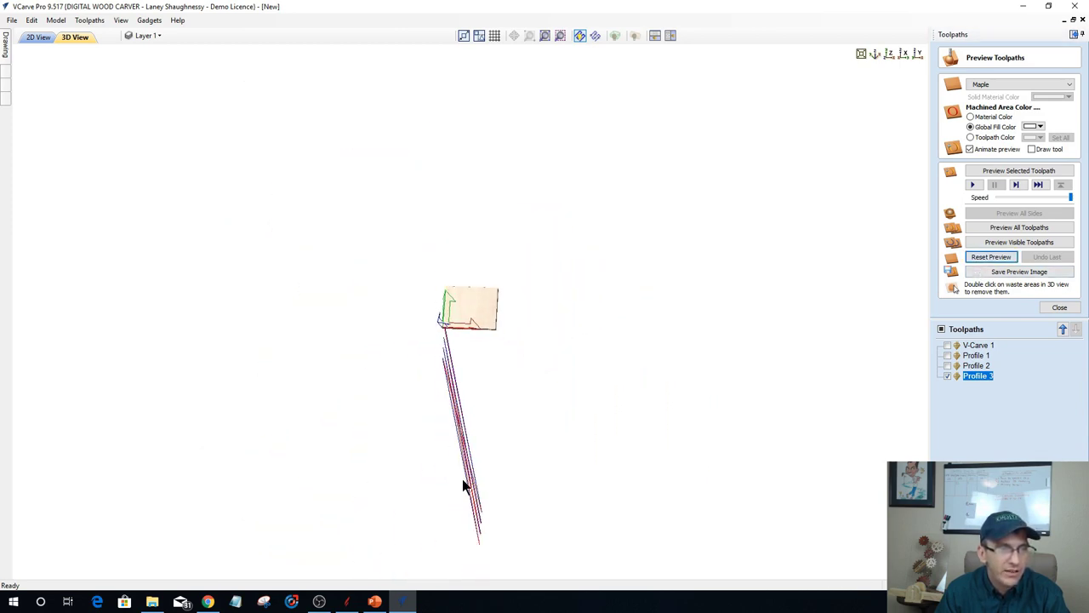
pyautogui.scroll(4, 545, 511)
pyautogui.moveTo(678, 474); pyautogui.dragTo(551, 391)
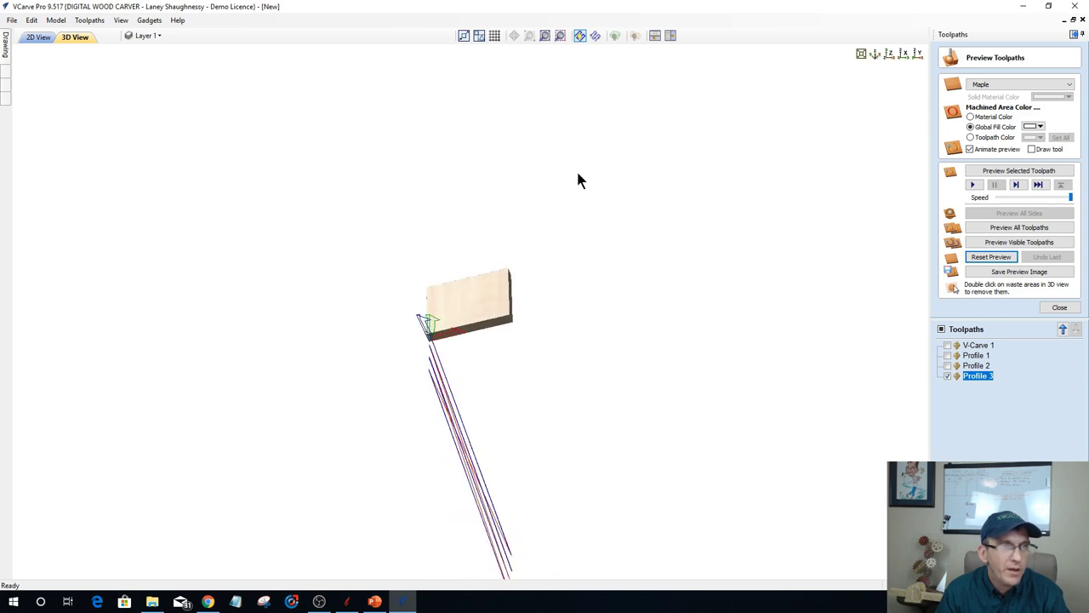
pyautogui.click(637, 37)
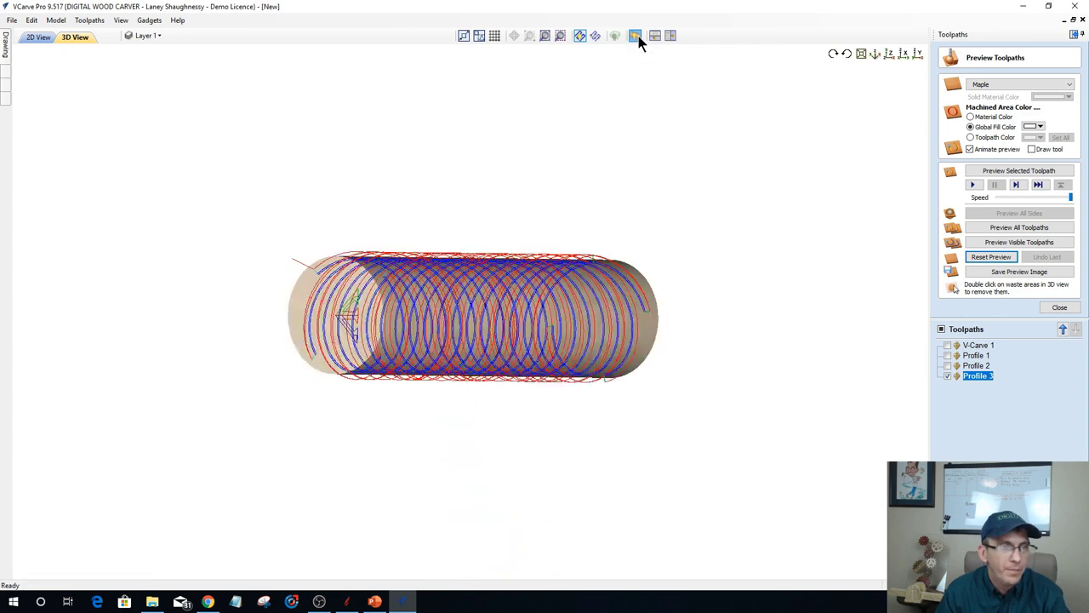
pyautogui.moveTo(530, 381); pyautogui.dragTo(523, 391)
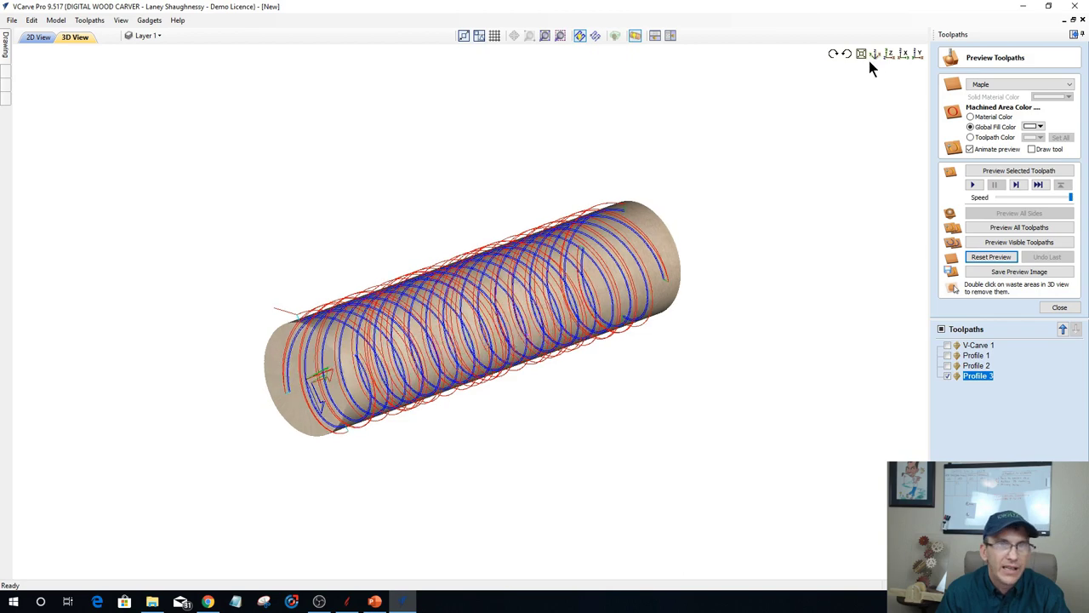
# View the wrapped cylinder end-on and side-on, then change the toolpath drawing style.
pyautogui.click(916, 54)
pyautogui.click(904, 53)
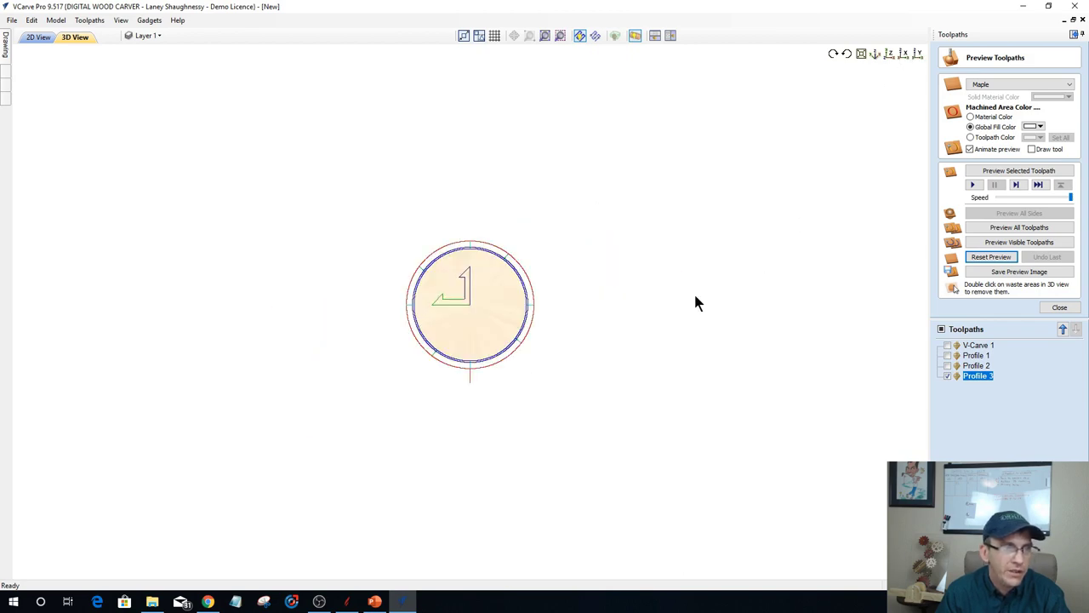
pyautogui.moveTo(476, 336); pyautogui.dragTo(477, 367)
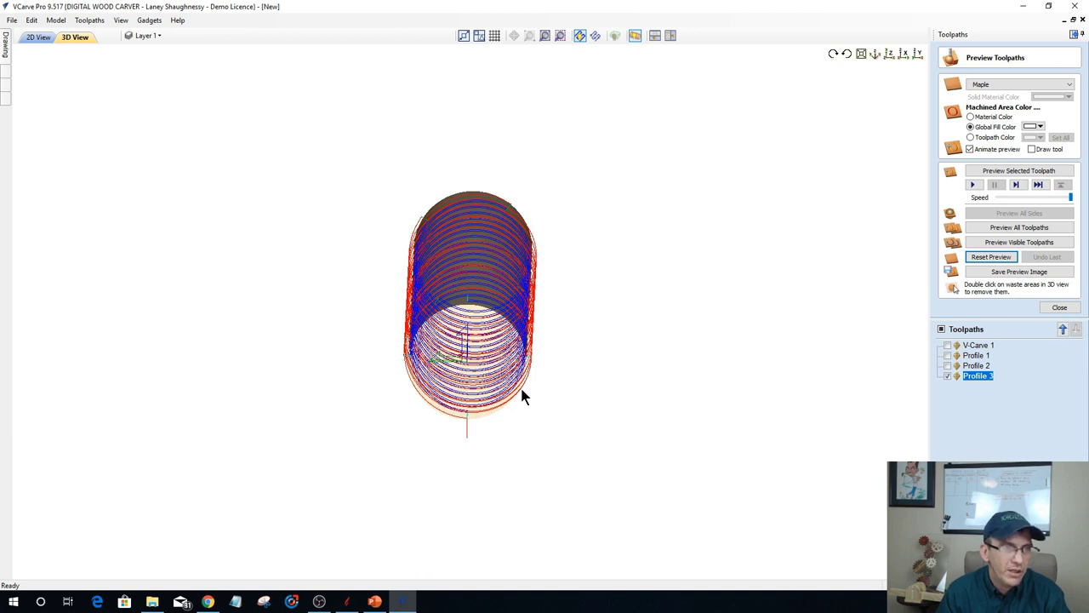
pyautogui.click(891, 57)
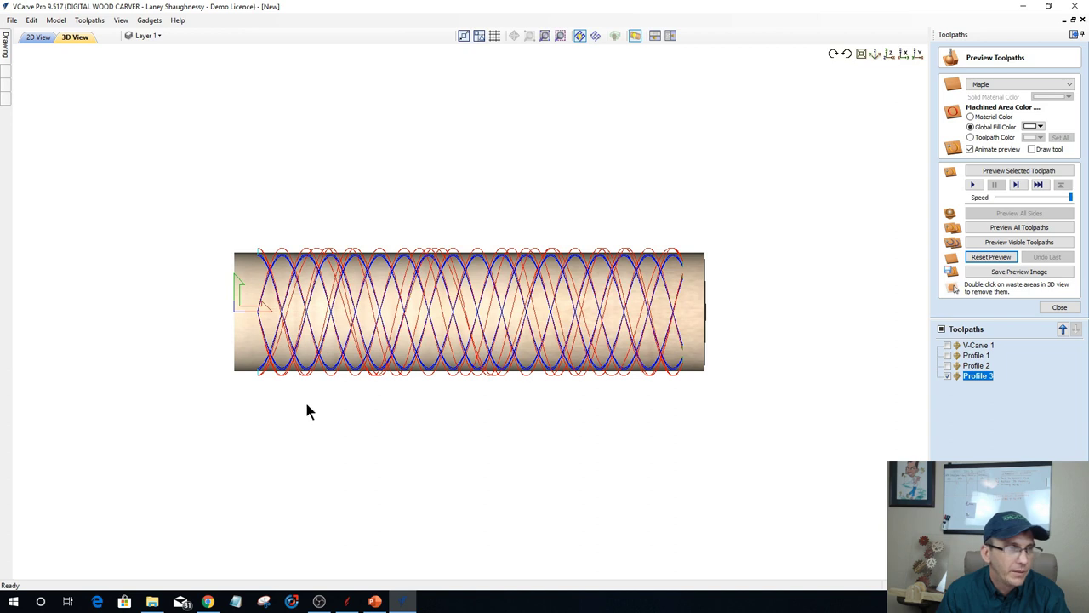
pyautogui.click(596, 37)
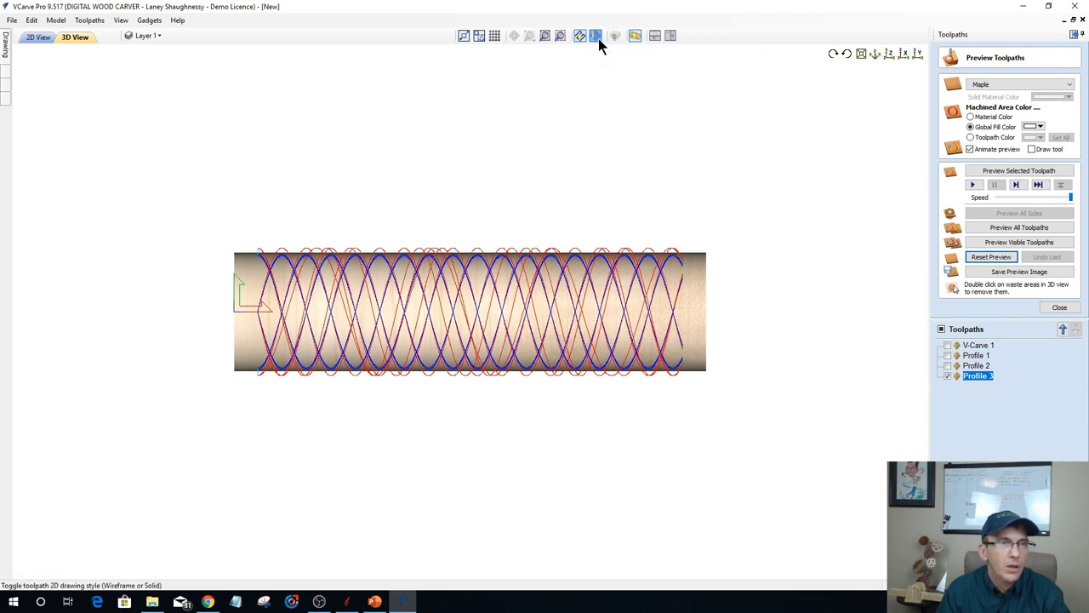
pyautogui.click(634, 35)
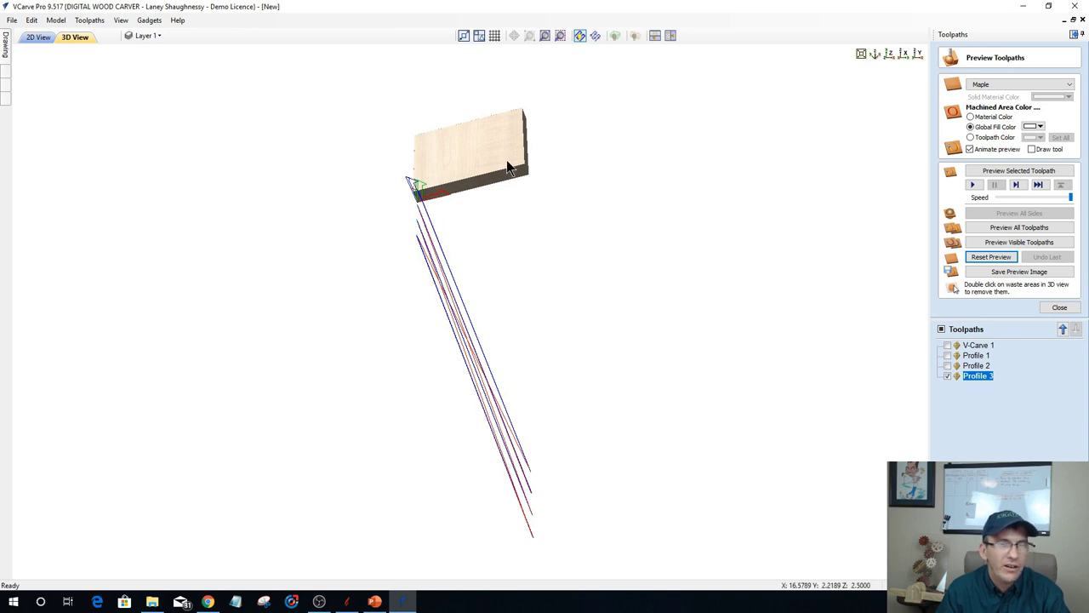
pyautogui.click(888, 54)
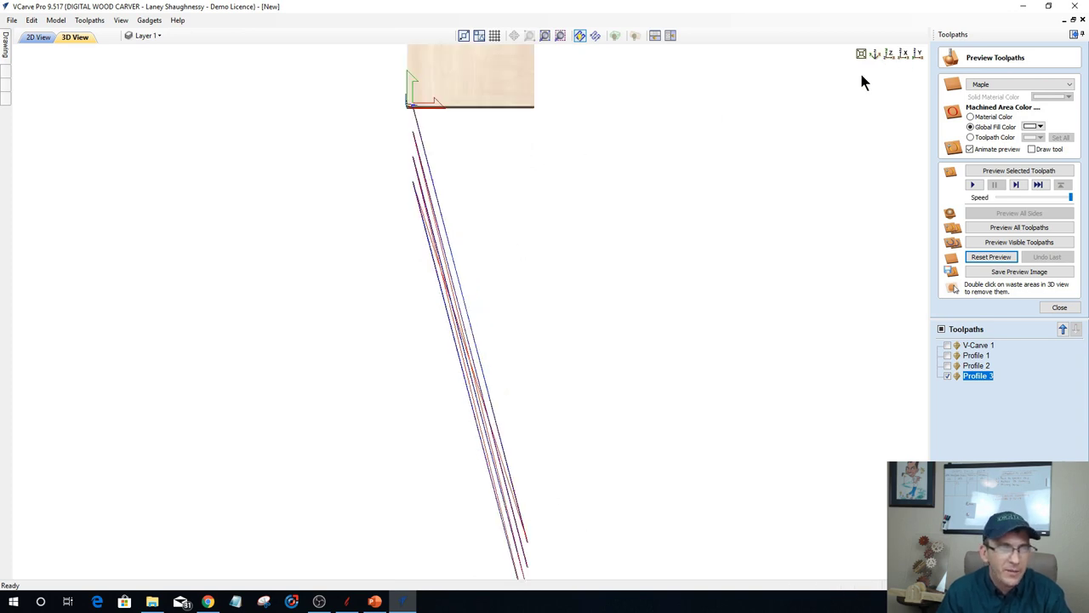
pyautogui.scroll(-5, 701, 275)
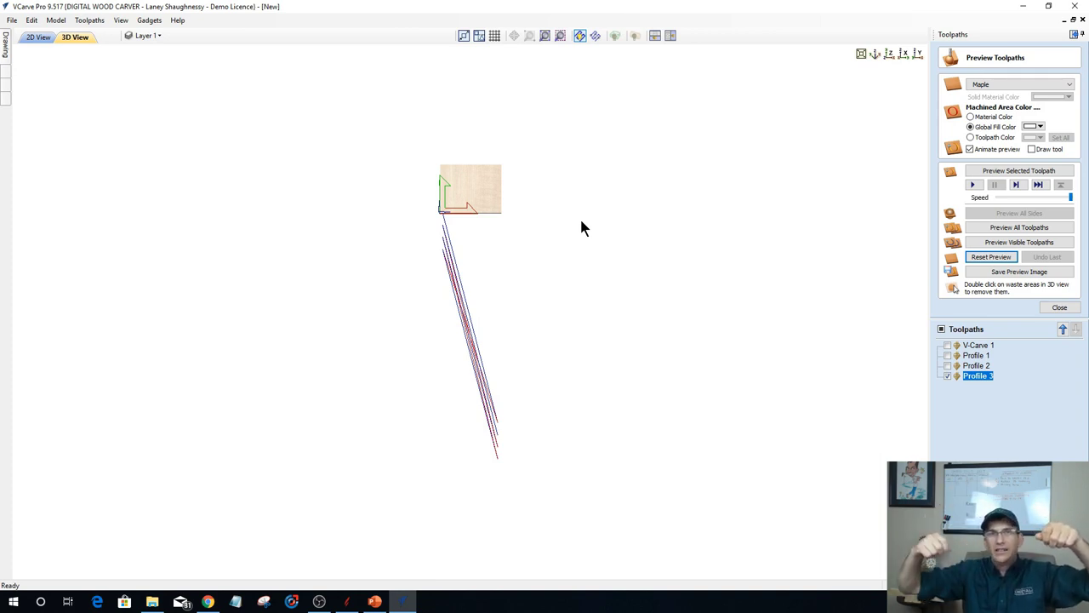
pyautogui.click(635, 35)
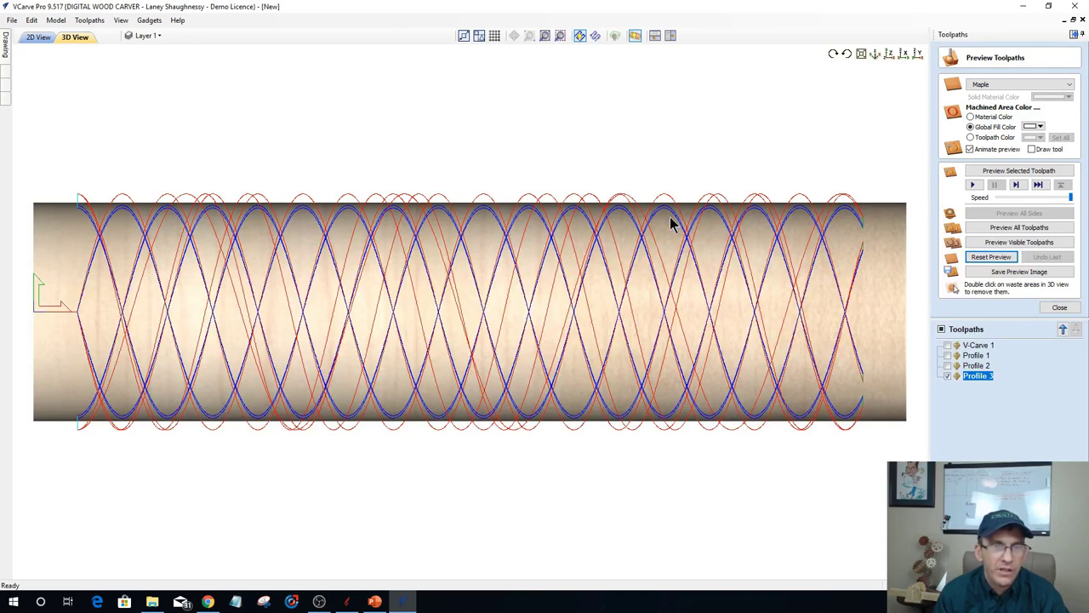
pyautogui.click(975, 377)
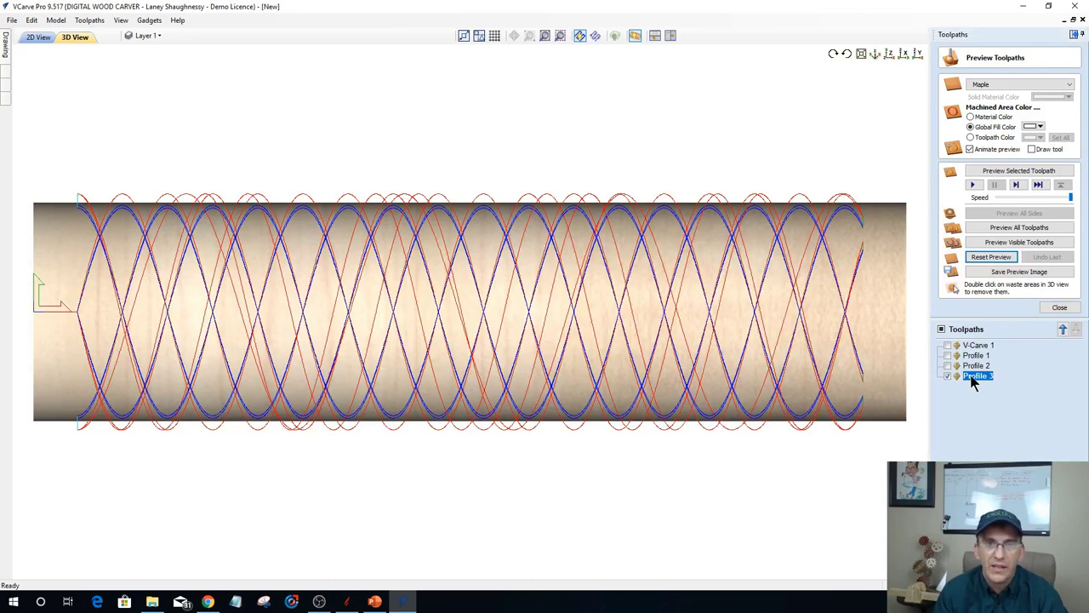
# Edit Profile 3 to a single 0.125-inch pass, recalculate, and play its cutting preview.
pyautogui.doubleClick(975, 377)
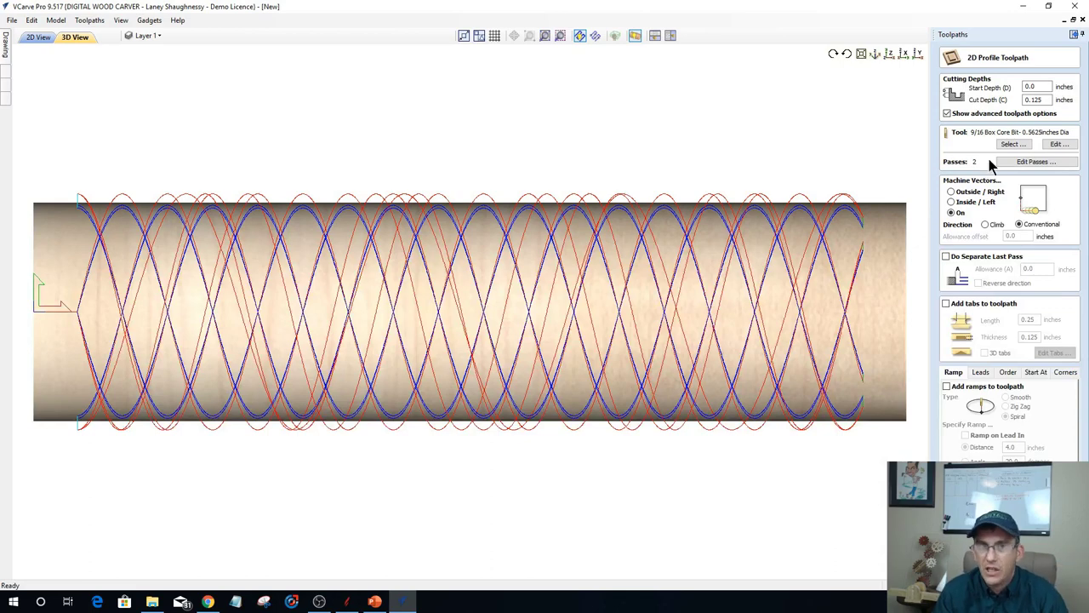
pyautogui.click(1017, 162)
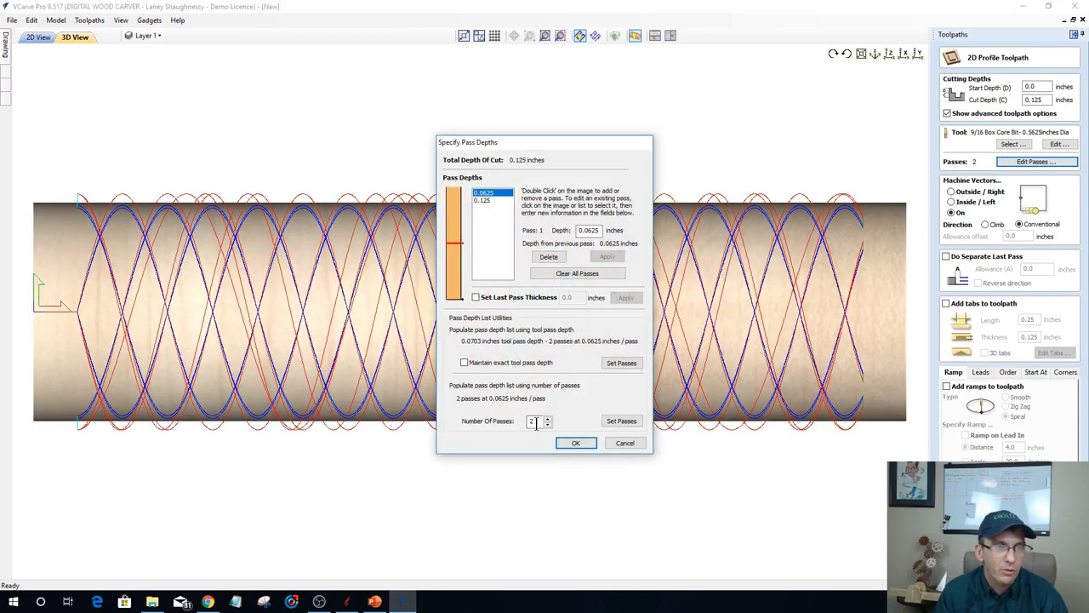
pyautogui.click(547, 424)
pyautogui.click(584, 443)
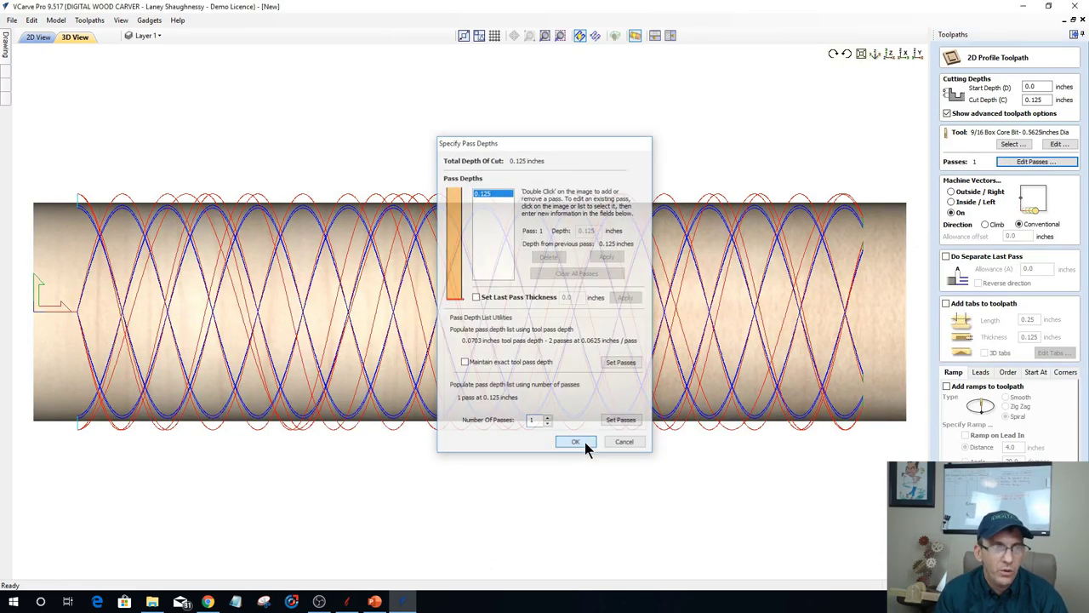
pyautogui.click(978, 570)
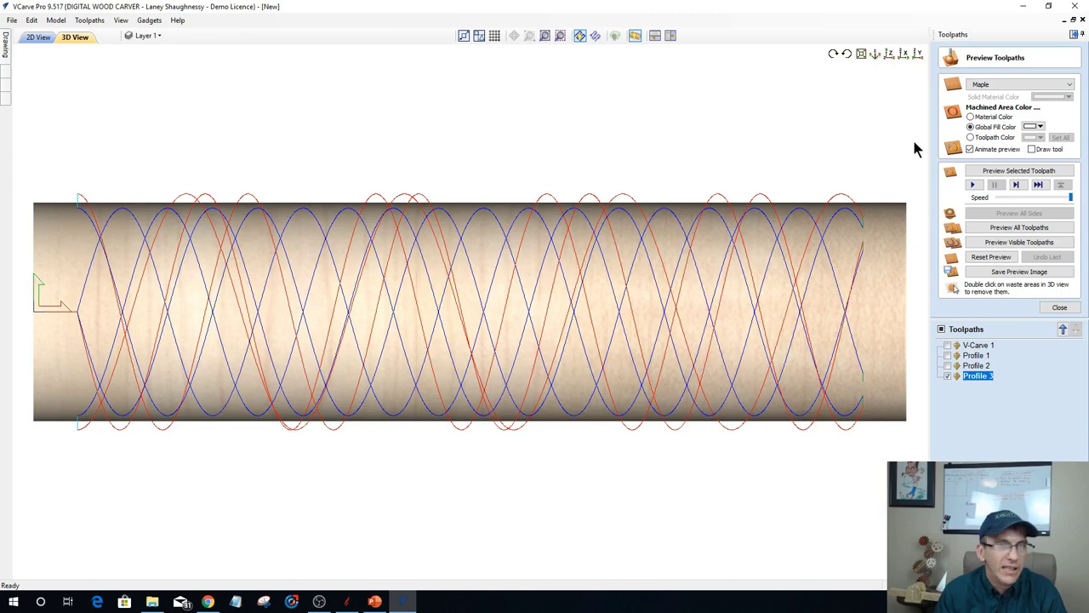
pyautogui.click(1007, 173)
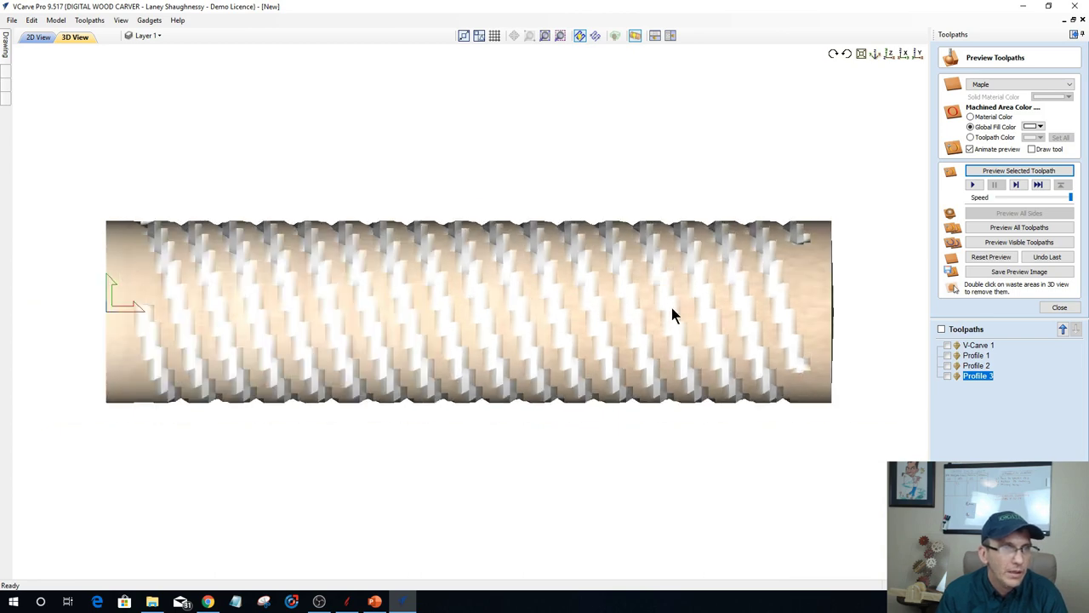
# Unwrap the preview into a flat grooved board, show Profile 3, and zoom to inspect the slots.
pyautogui.click(636, 37)
pyautogui.click(635, 35)
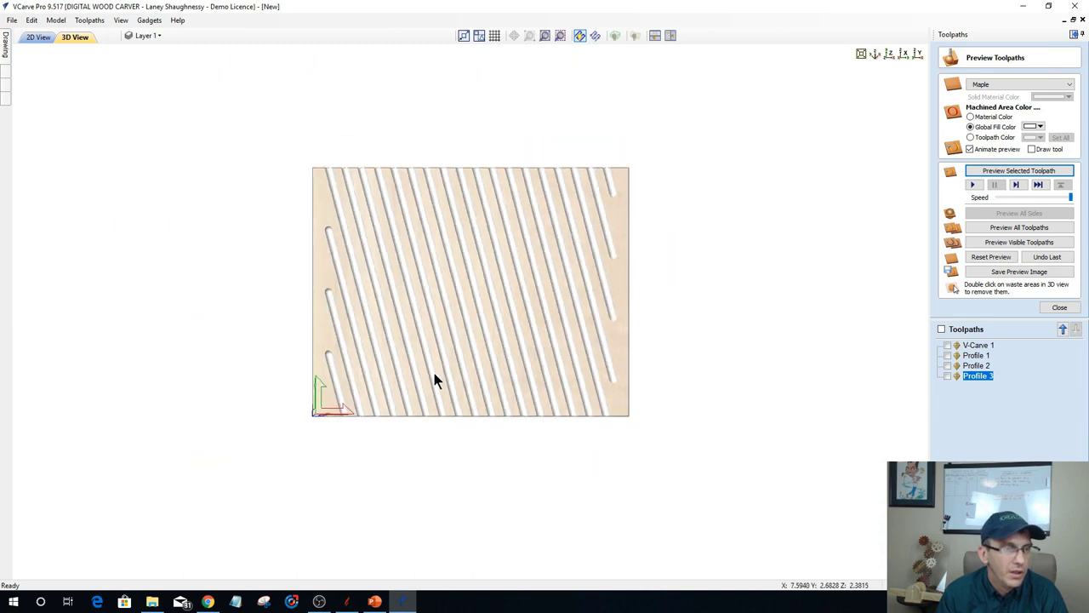
pyautogui.moveTo(434, 377); pyautogui.dragTo(693, 383, button='middle')
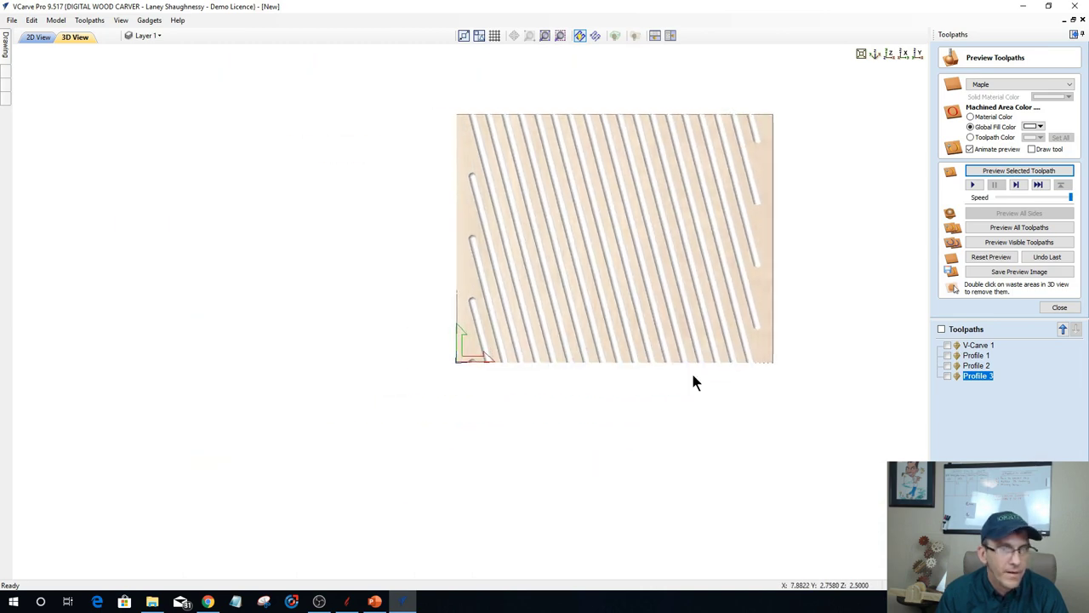
pyautogui.click(947, 375)
pyautogui.scroll(-3, 506, 382)
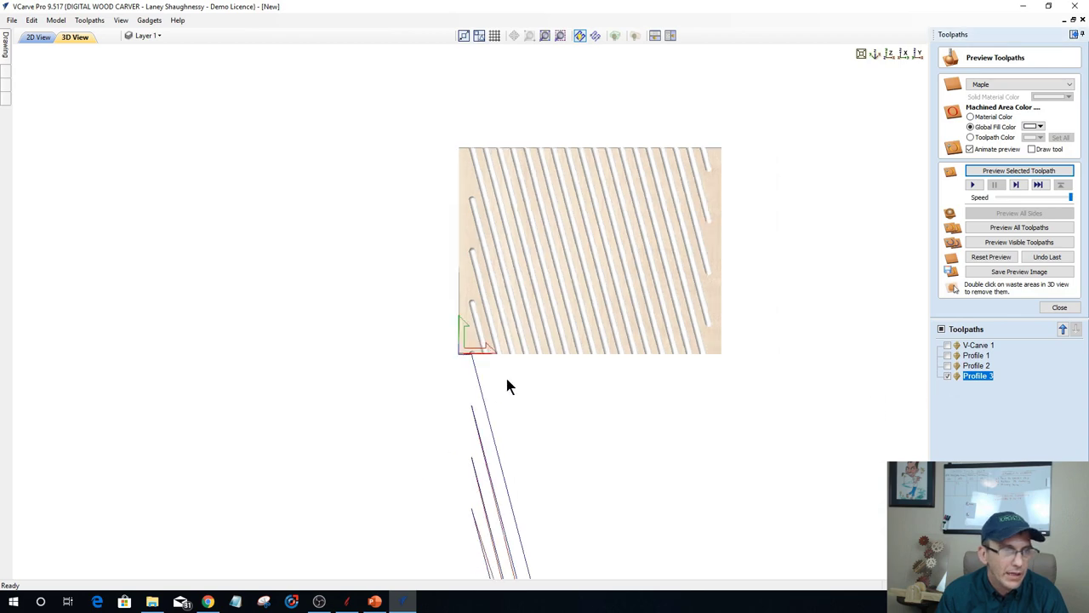
pyautogui.scroll(-3, 506, 386)
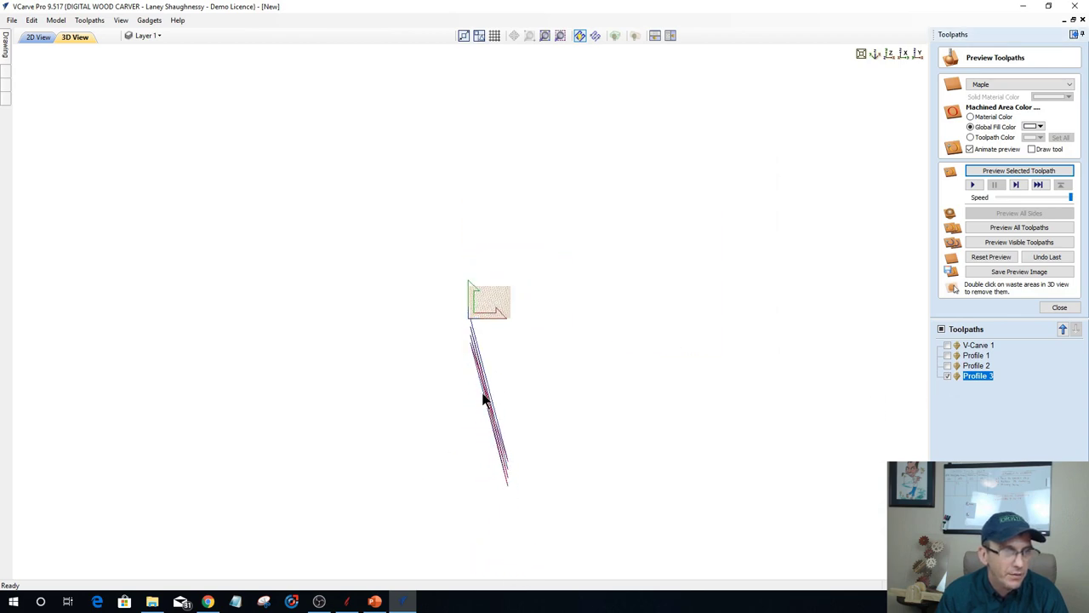
pyautogui.scroll(2, 464, 413)
pyautogui.scroll(3, 449, 422)
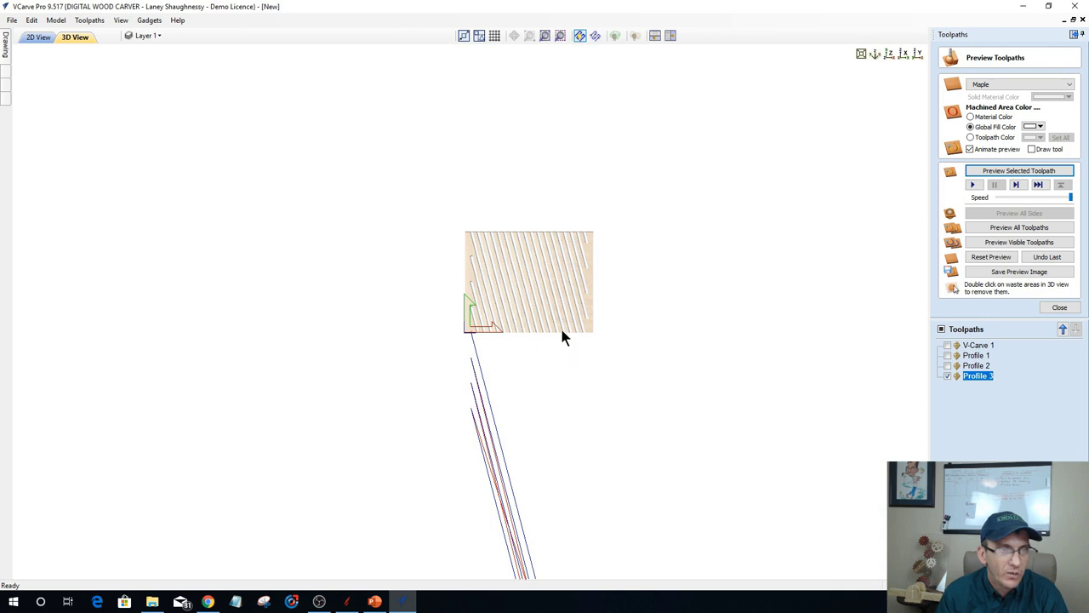
pyautogui.scroll(3, 479, 292)
pyautogui.scroll(2, 479, 311)
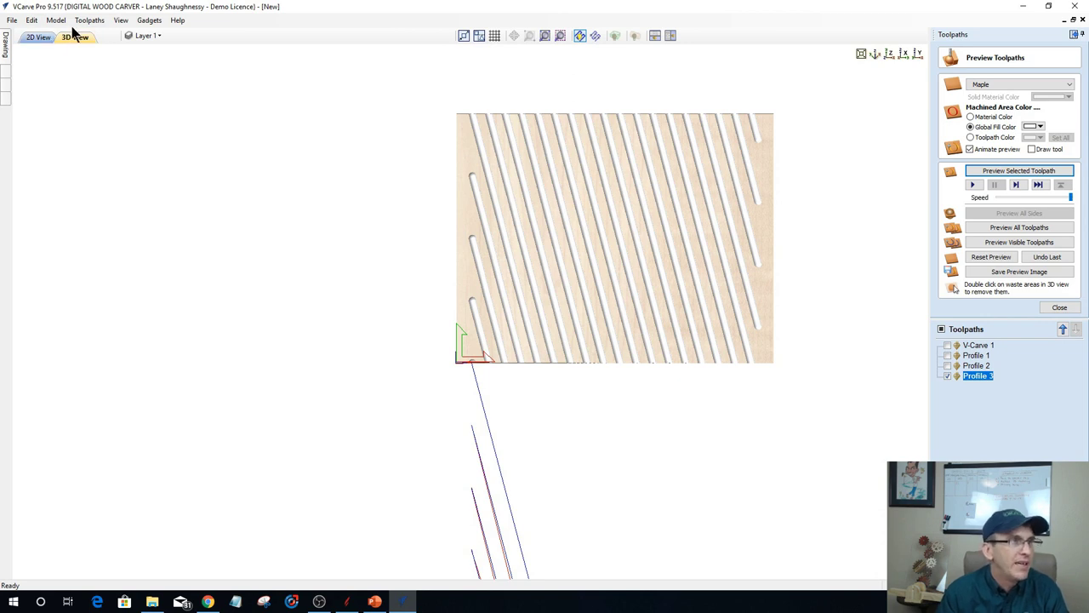
# Rerun the Wrapped Spiral Layout gadget with its defaults: one strand at 1-inch spacing.
pyautogui.click(156, 23)
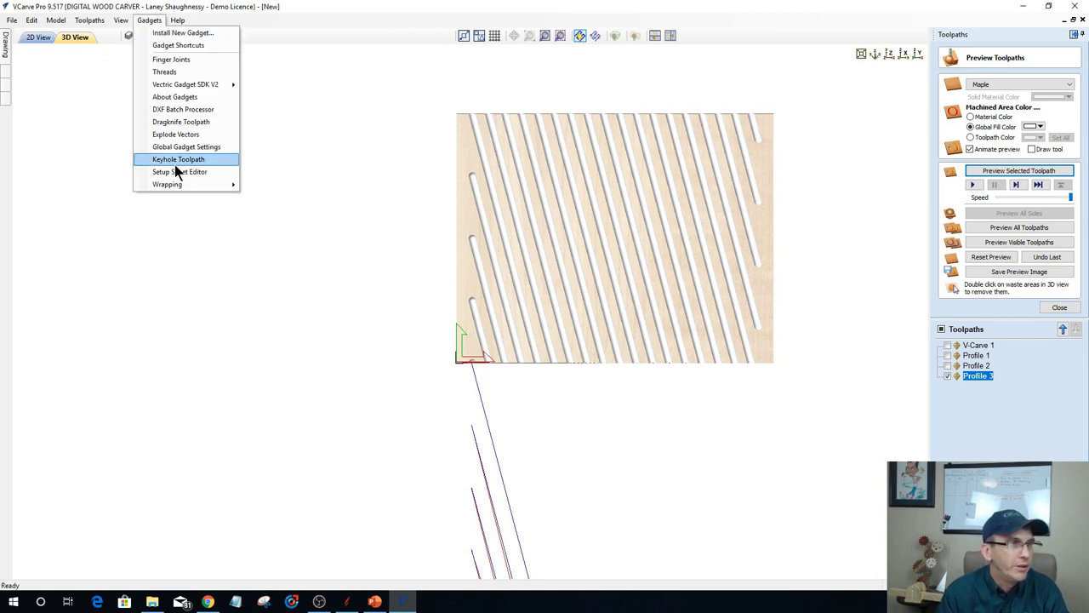
pyautogui.moveTo(180, 187)
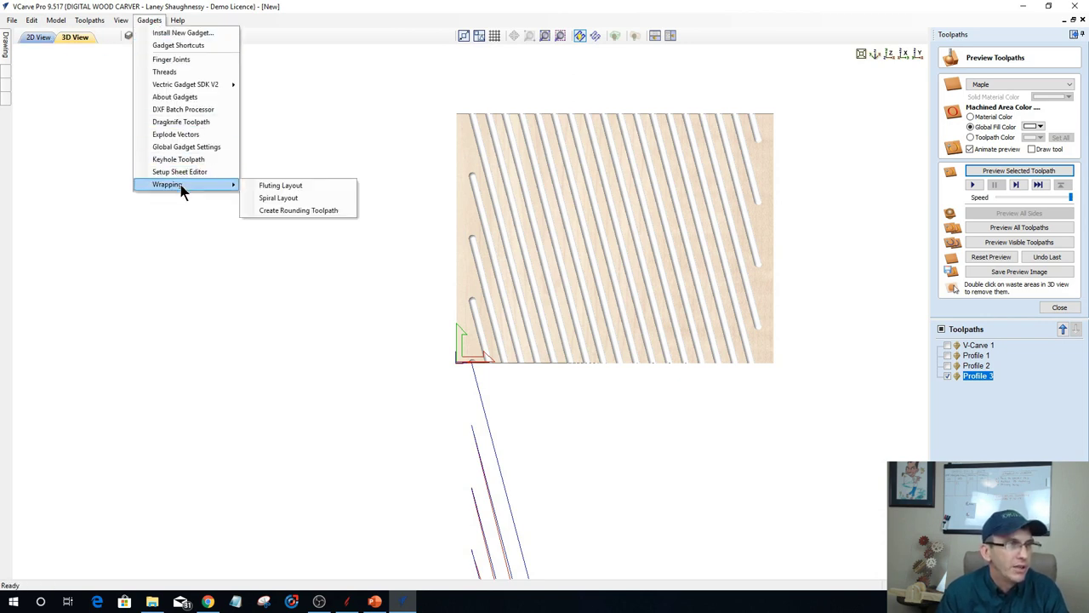
pyautogui.click(285, 198)
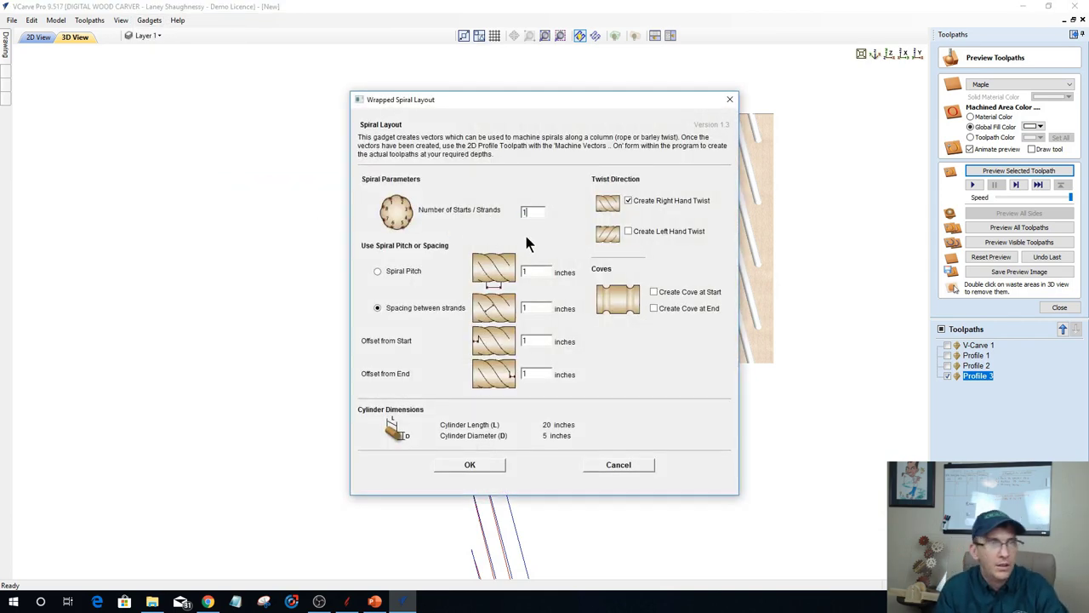
pyautogui.click(472, 469)
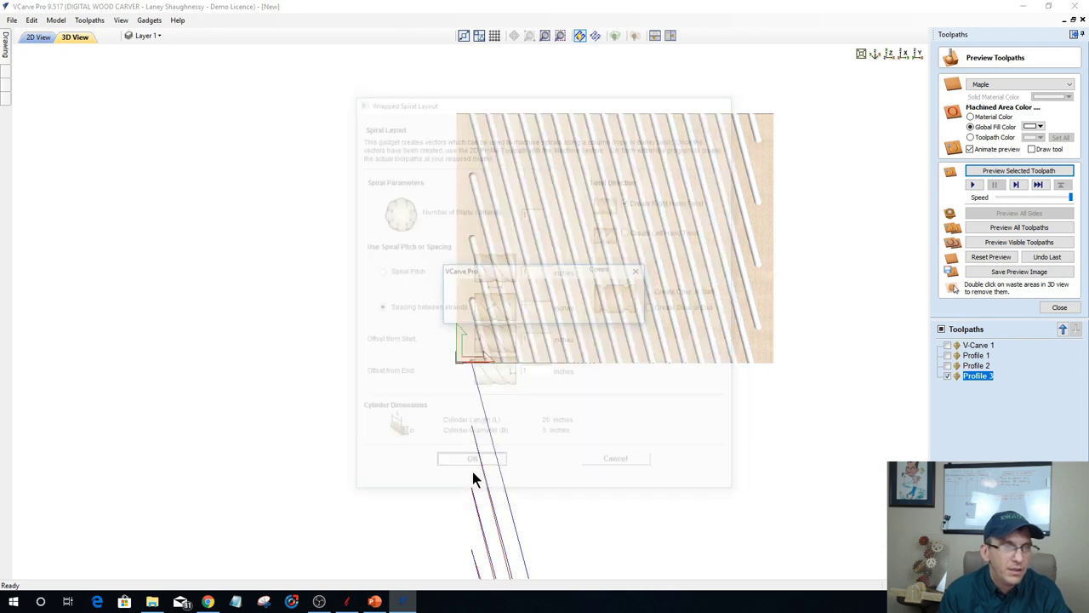
pyautogui.click(542, 310)
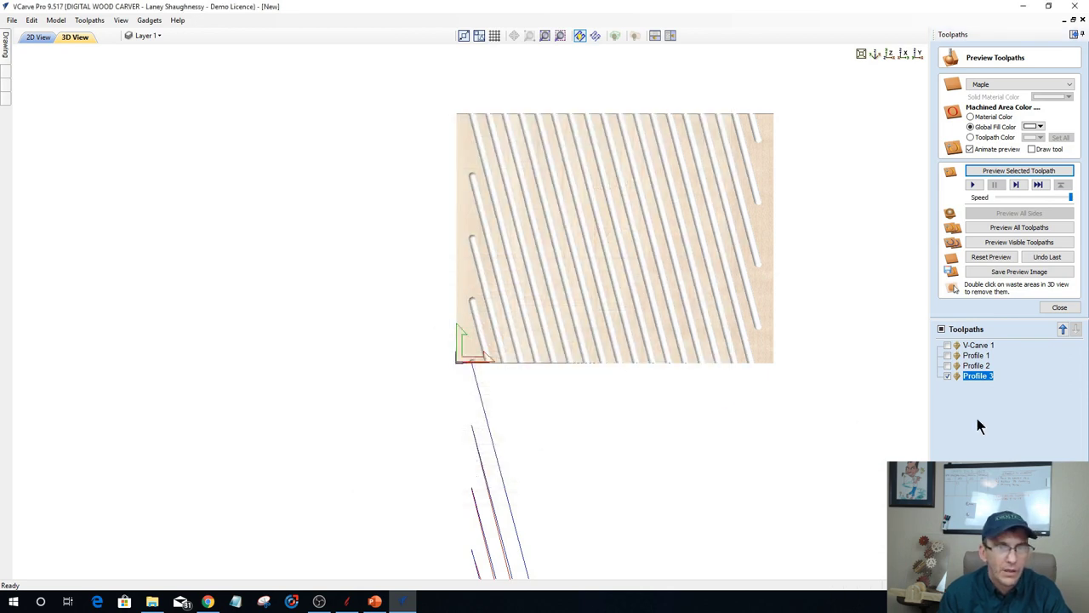
# Toggle Profile 3's visibility off and on, then recalculate the Profile 3 toolpath.
pyautogui.click(947, 376)
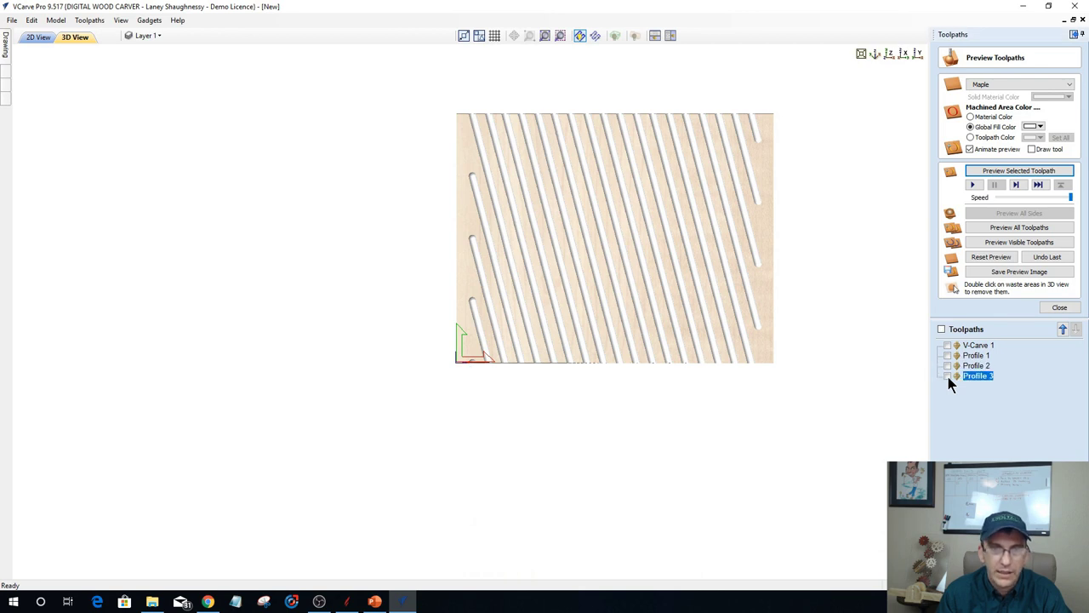
pyautogui.click(947, 376)
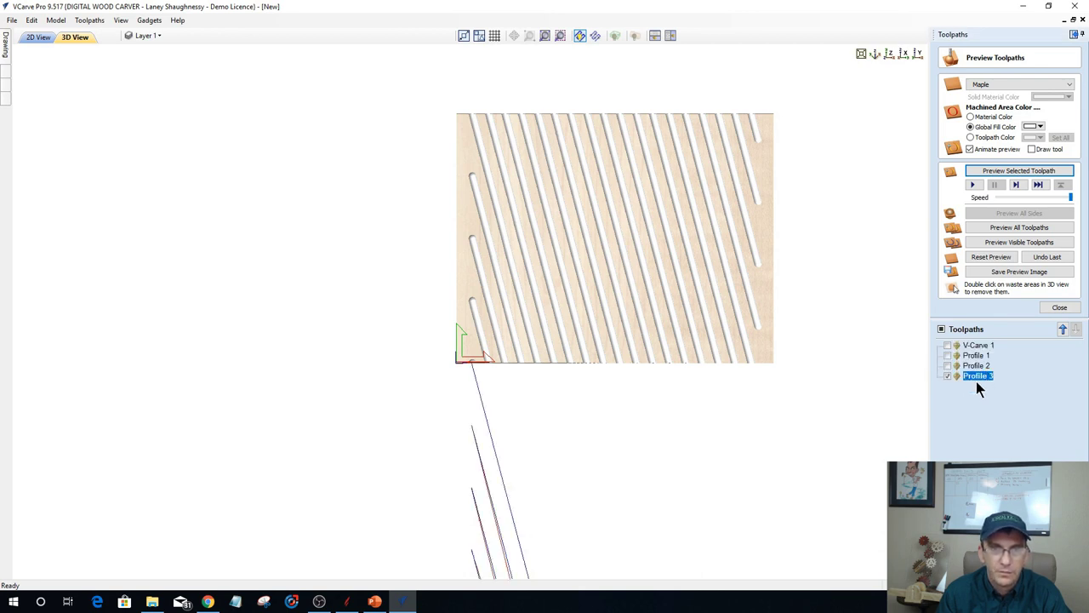
pyautogui.doubleClick(976, 376)
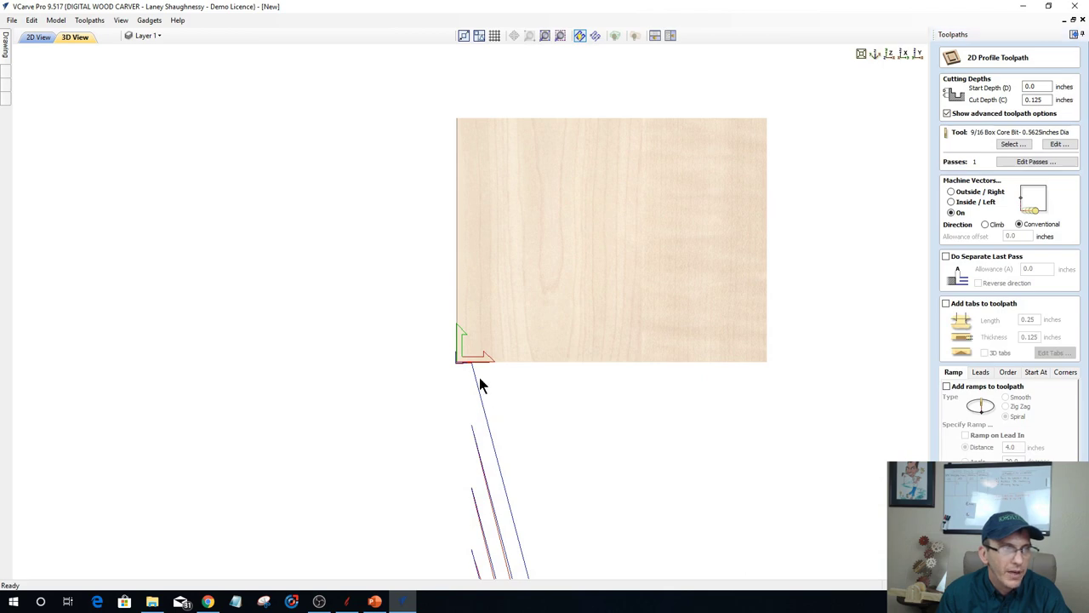
pyautogui.click(25, 38)
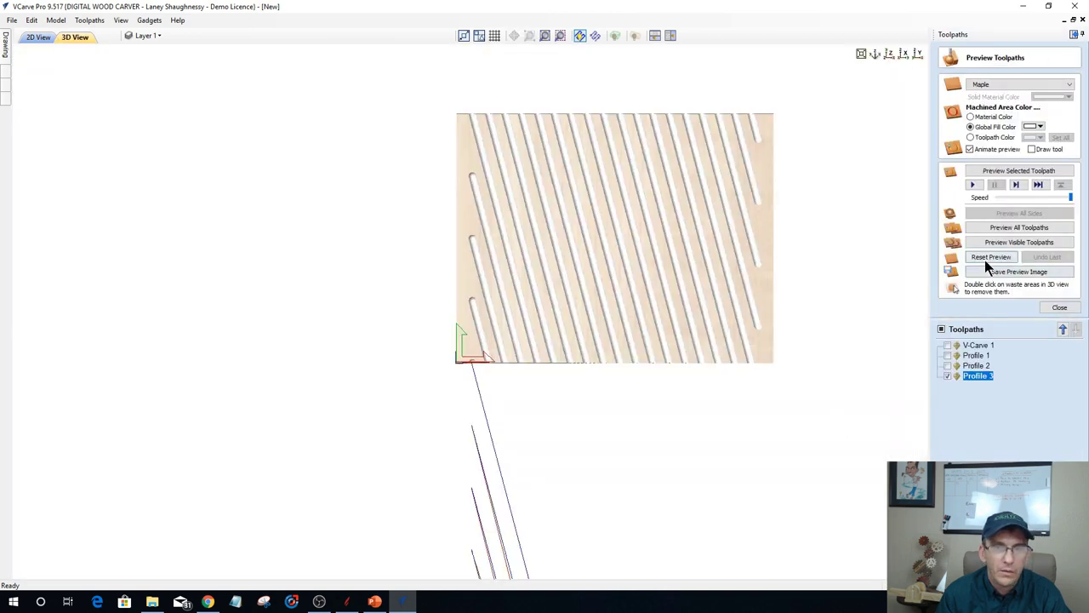
# Reset the preview and re-simulate Profile 3 on the uncut maple board.
pyautogui.click(987, 257)
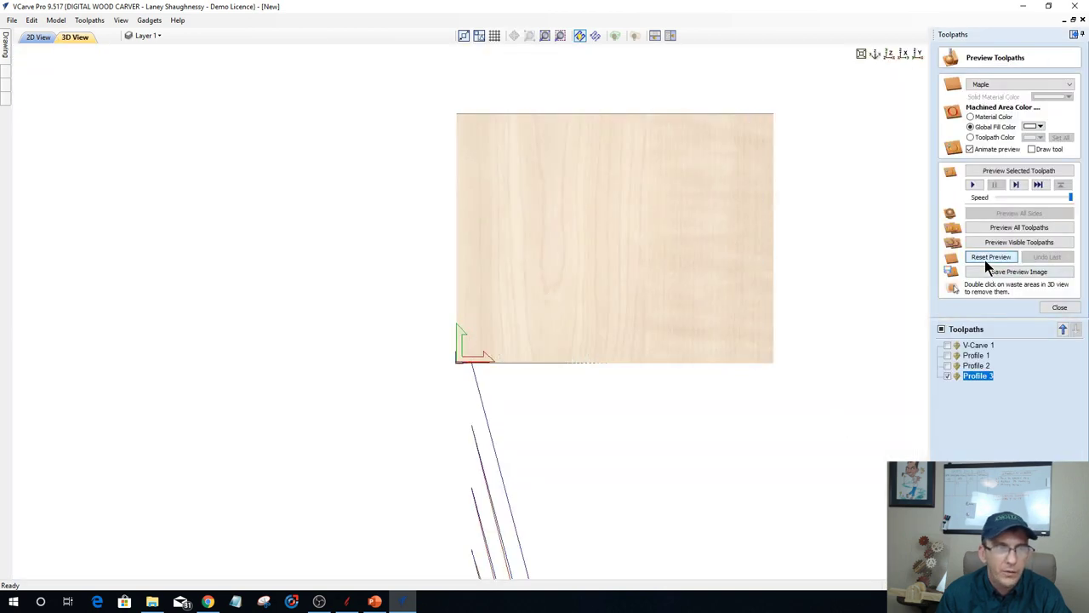
pyautogui.click(998, 172)
pyautogui.scroll(-5, 720, 251)
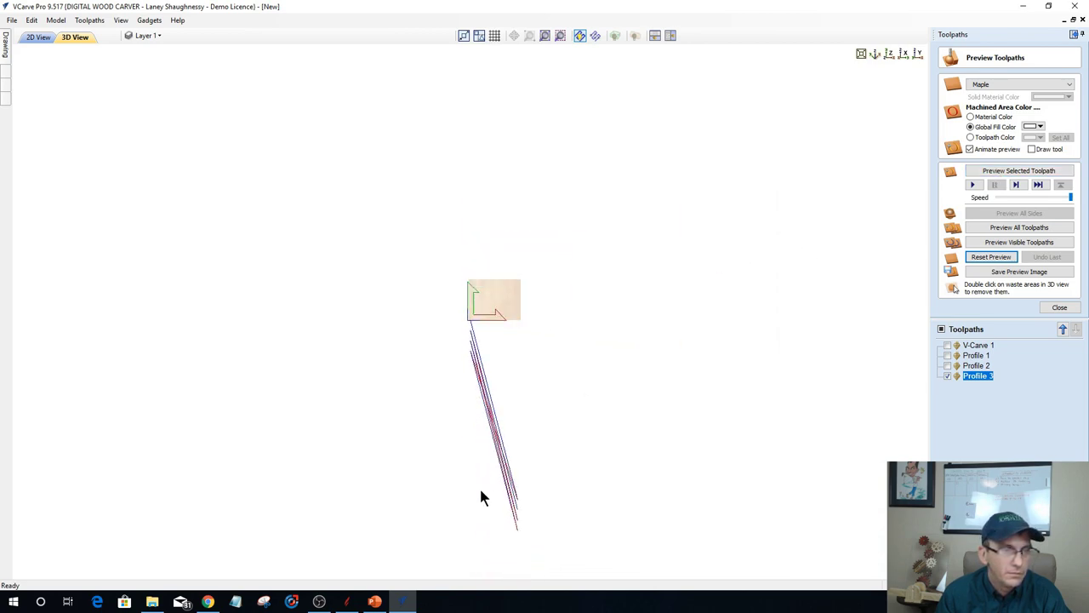
# Rerun Spiral Layout with strand spacing 5, yielding about 3.41 revolutions.
pyautogui.click(149, 24)
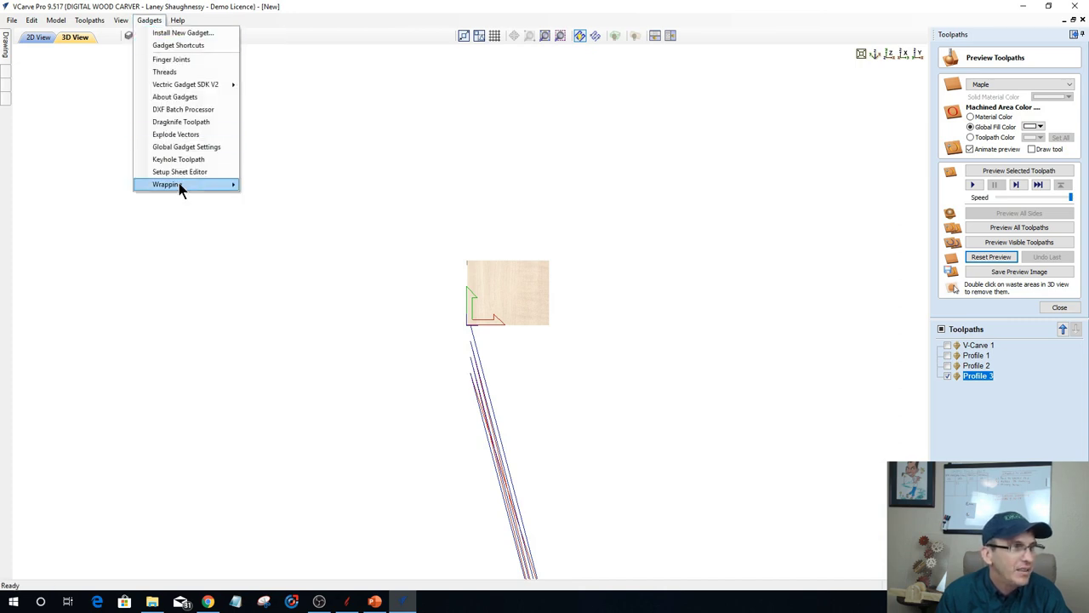
pyautogui.moveTo(179, 183)
pyautogui.click(278, 198)
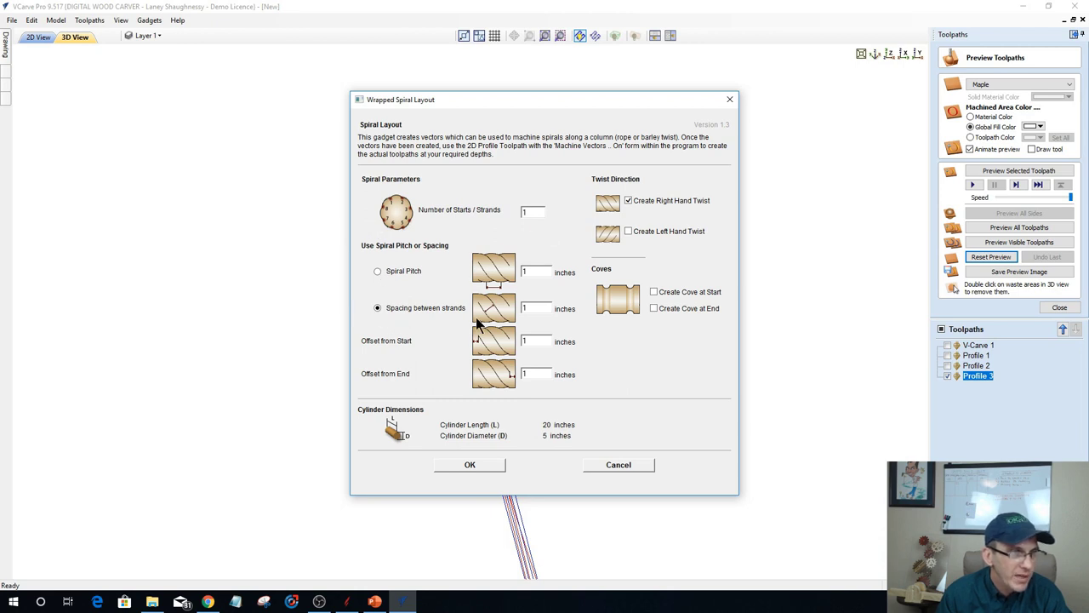
pyautogui.doubleClick(546, 308)
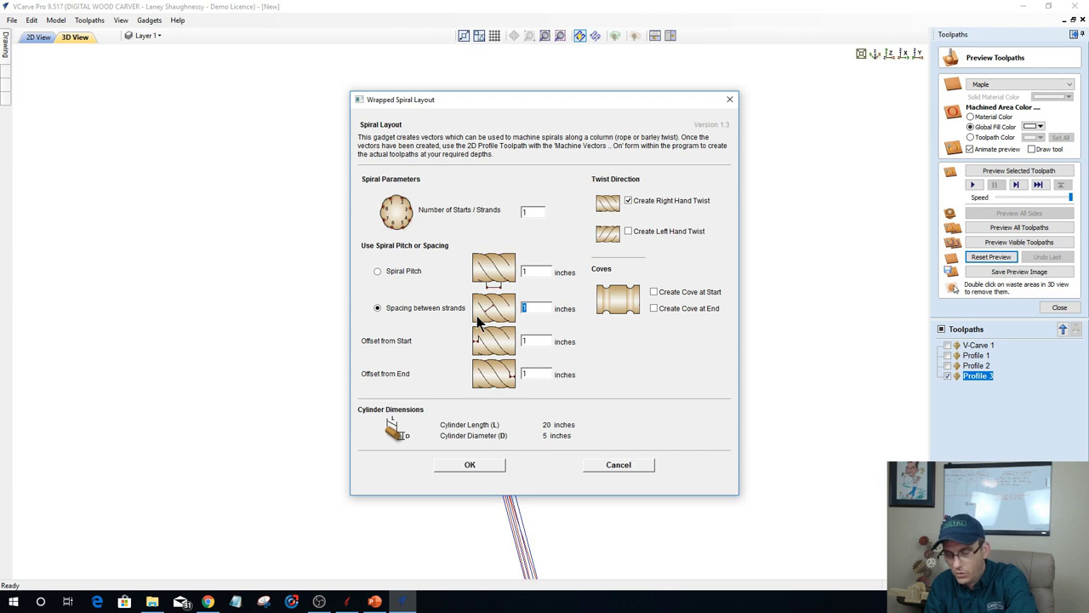
pyautogui.write('5')
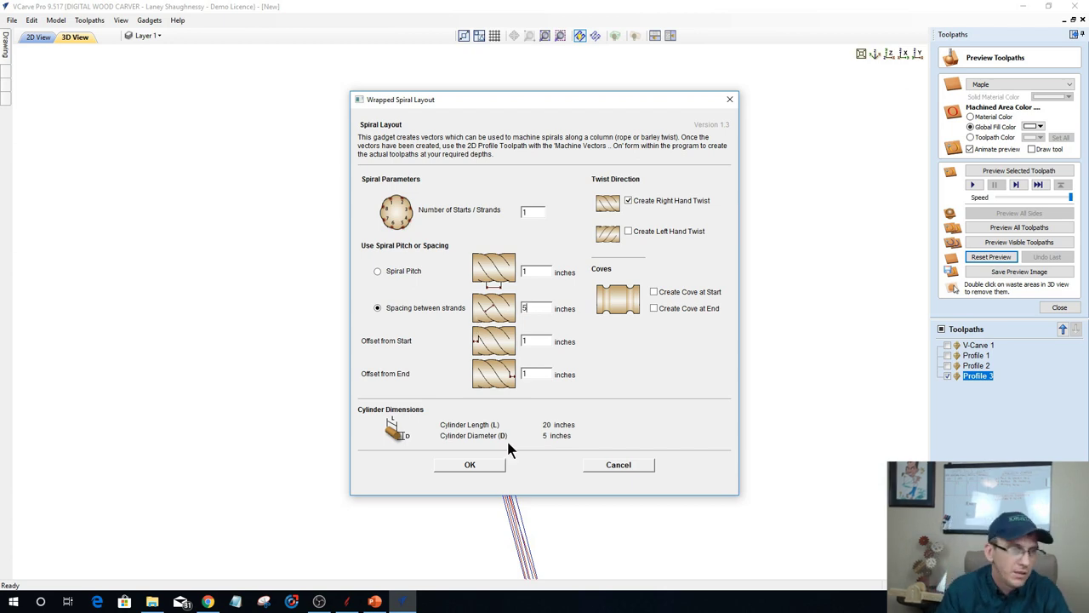
pyautogui.click(466, 463)
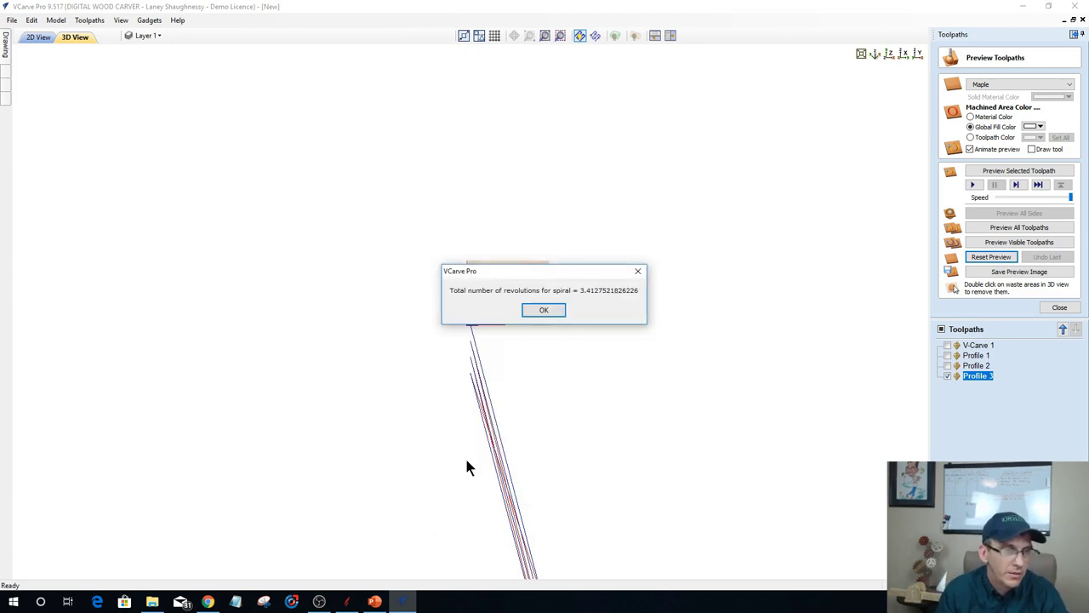
pyautogui.click(546, 311)
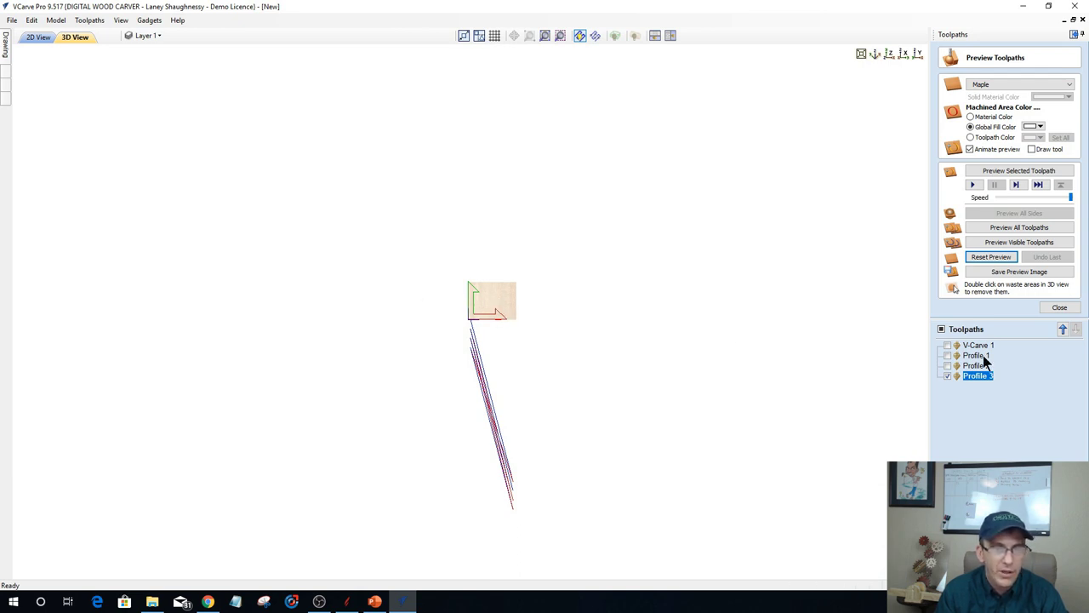
# Recalculate and simulate Profile 3 once more, then delete that toolpath.
pyautogui.click(39, 37)
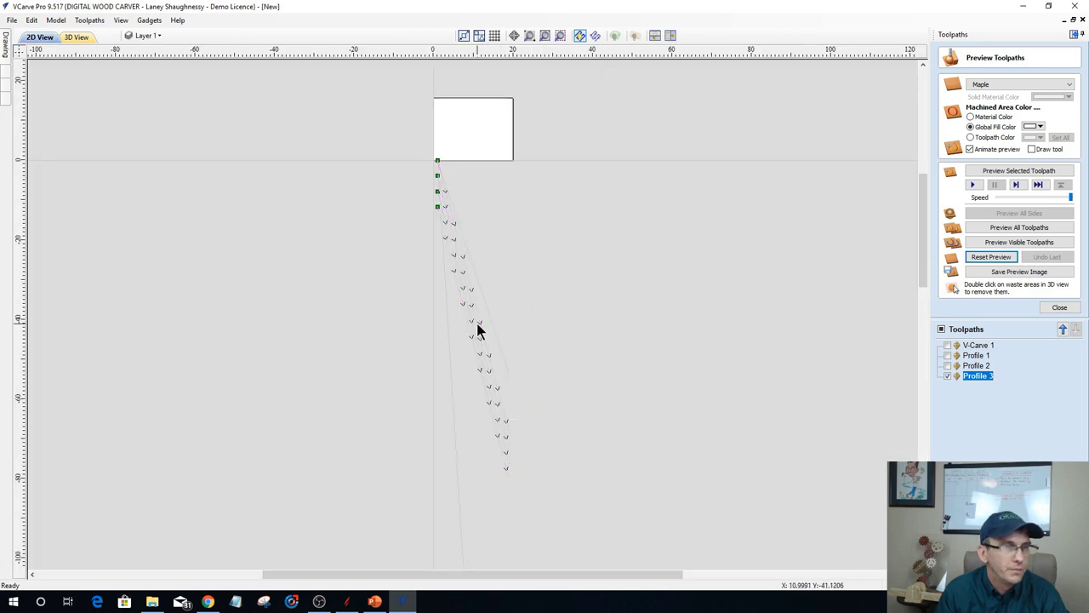
pyautogui.doubleClick(975, 376)
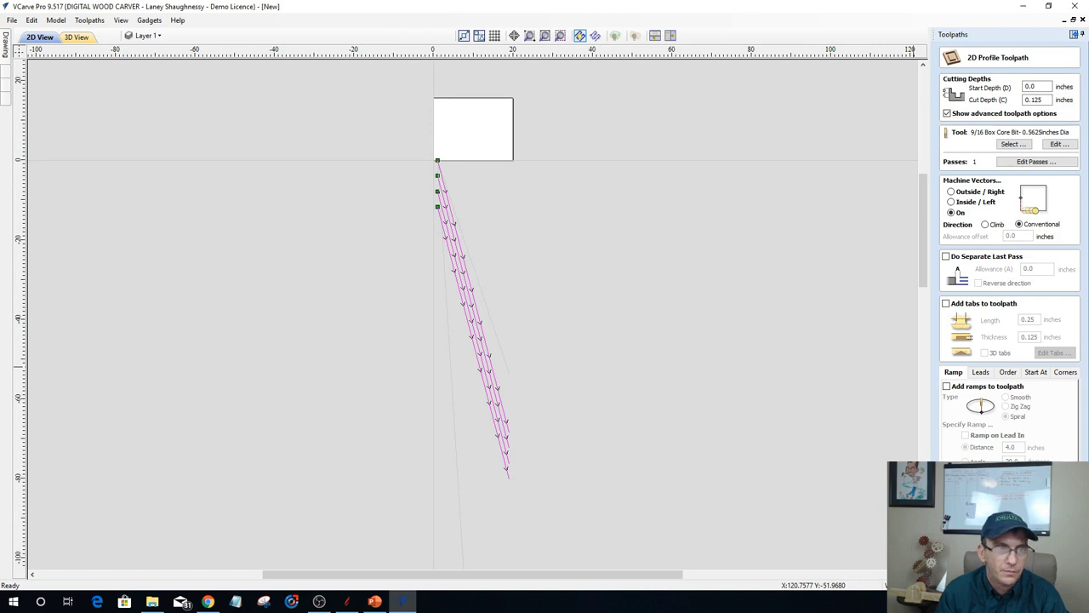
pyautogui.click(987, 562)
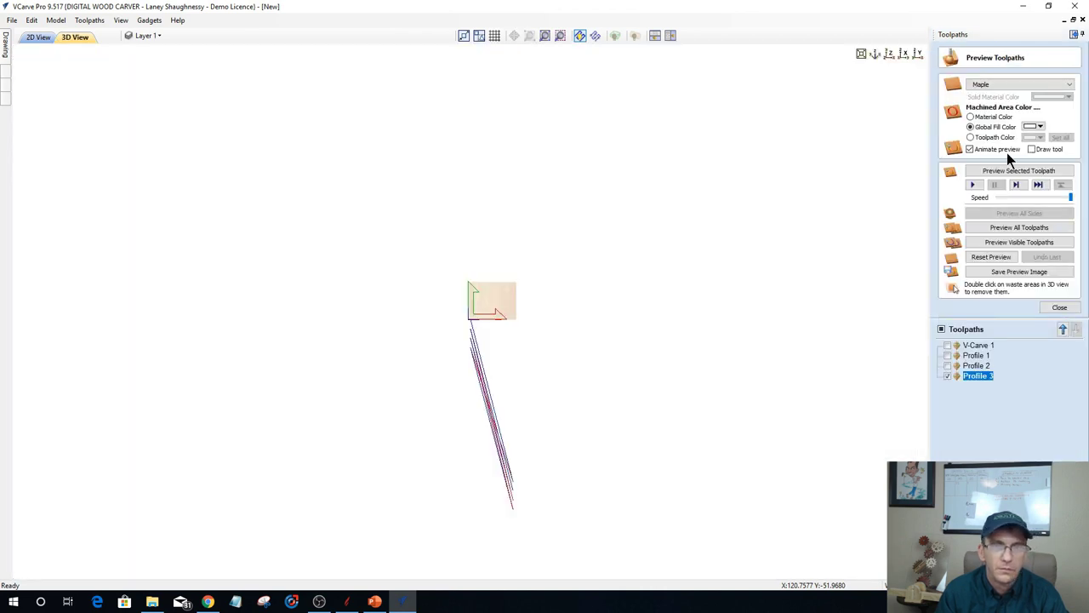
pyautogui.click(1006, 172)
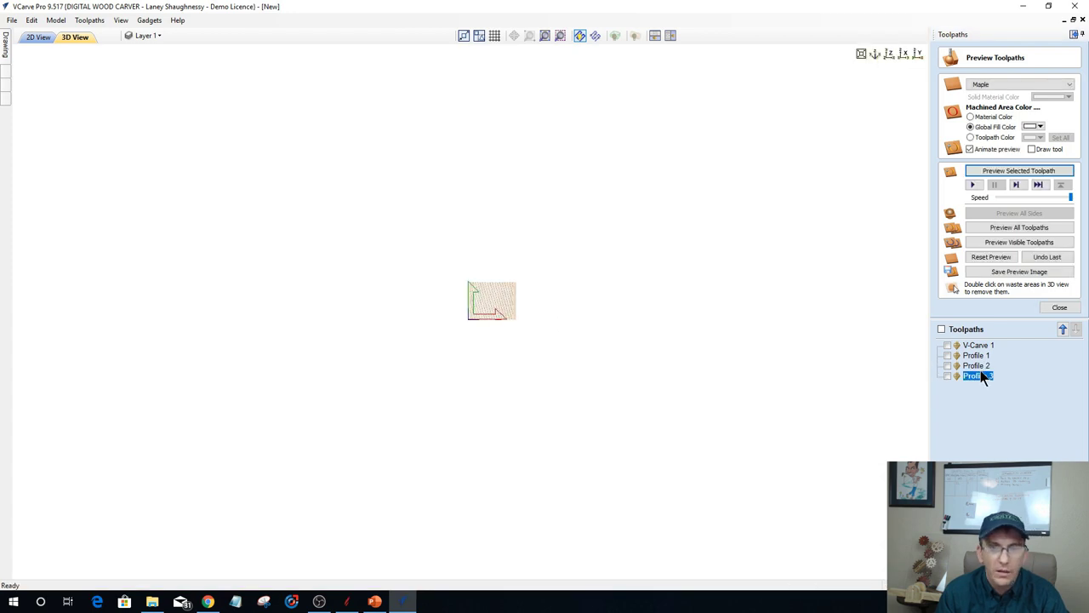
pyautogui.press('Delete')
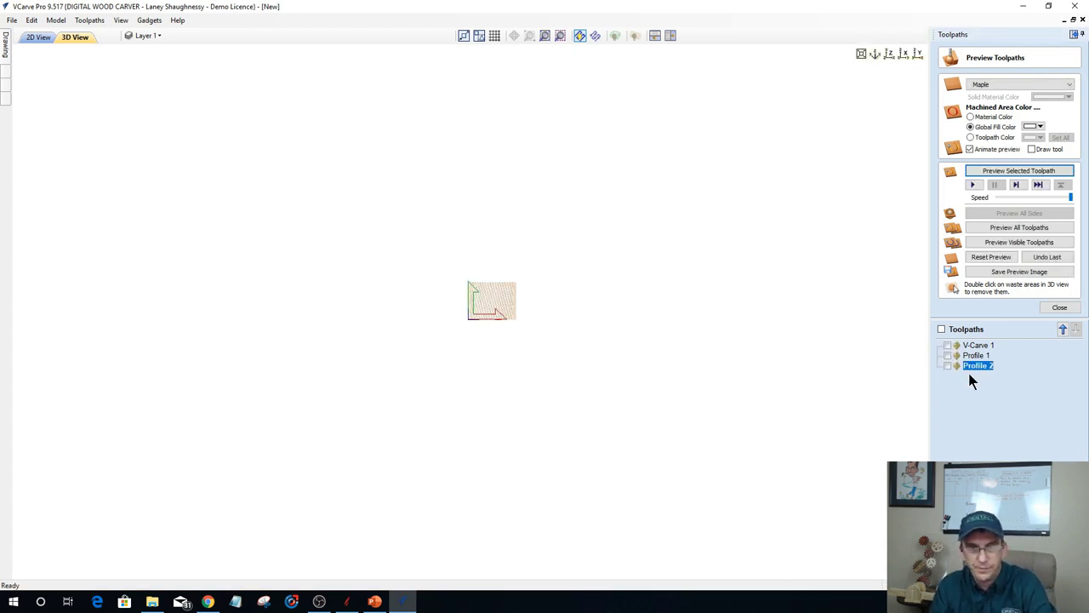
# Select the shallower slanted spiral line and start a new 2D Profile toolpath for it.
pyautogui.click(40, 38)
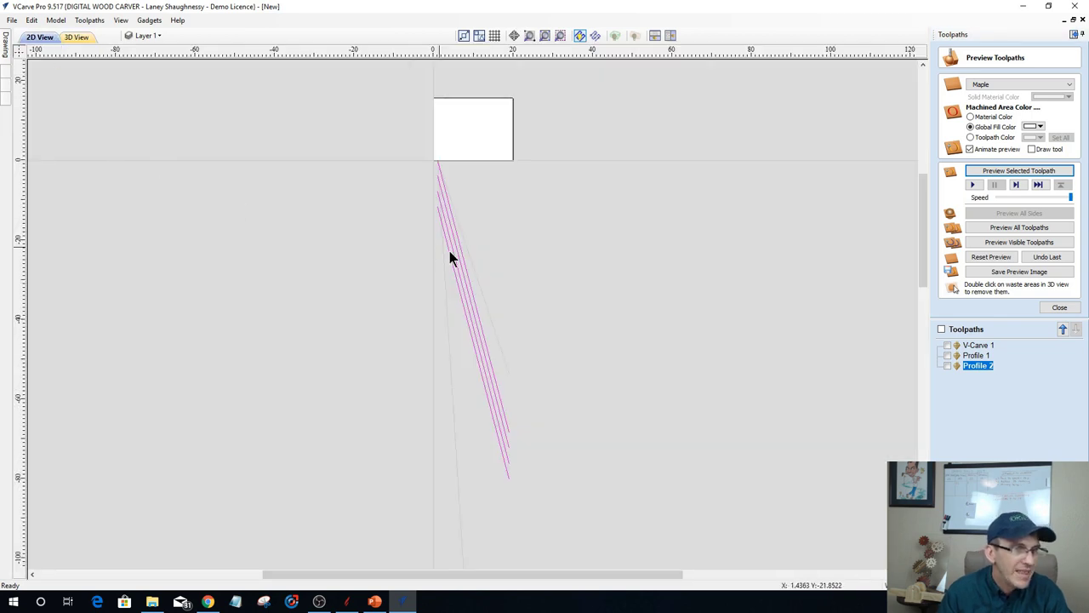
pyautogui.click(456, 255)
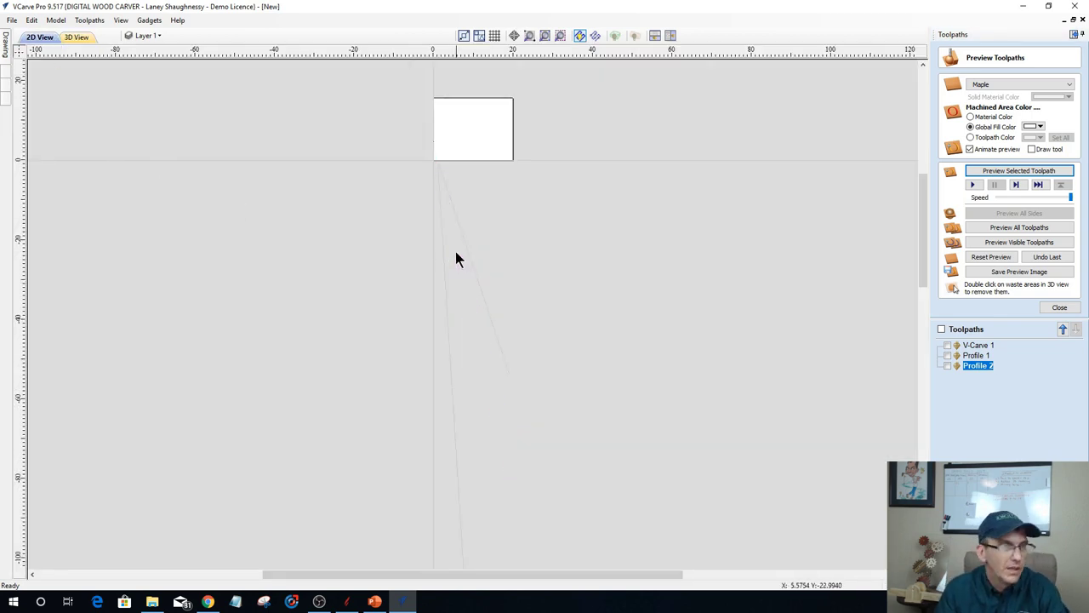
pyautogui.click(441, 254)
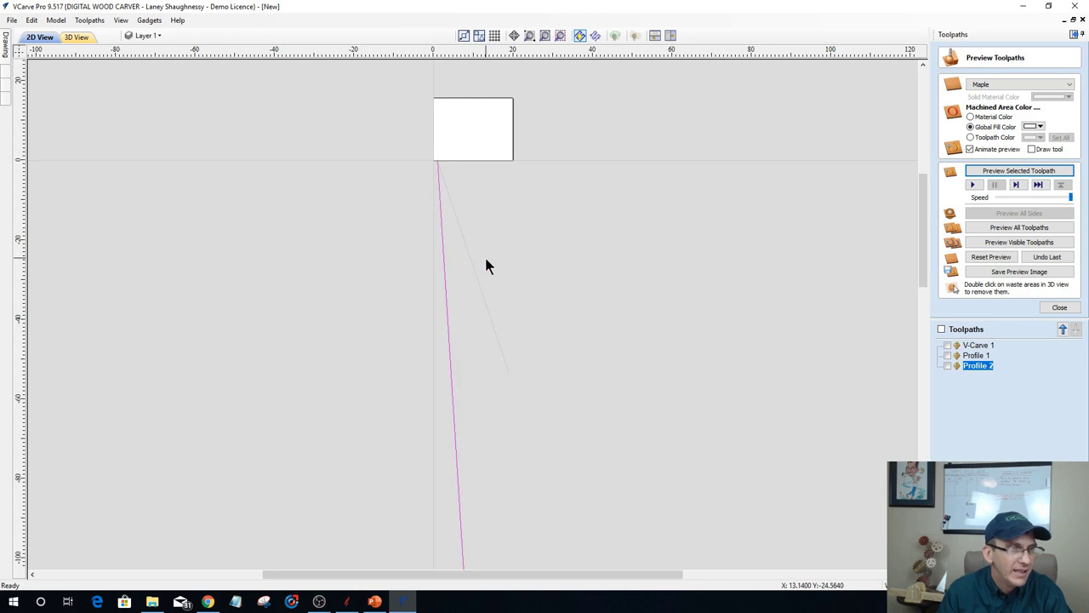
pyautogui.click(474, 265)
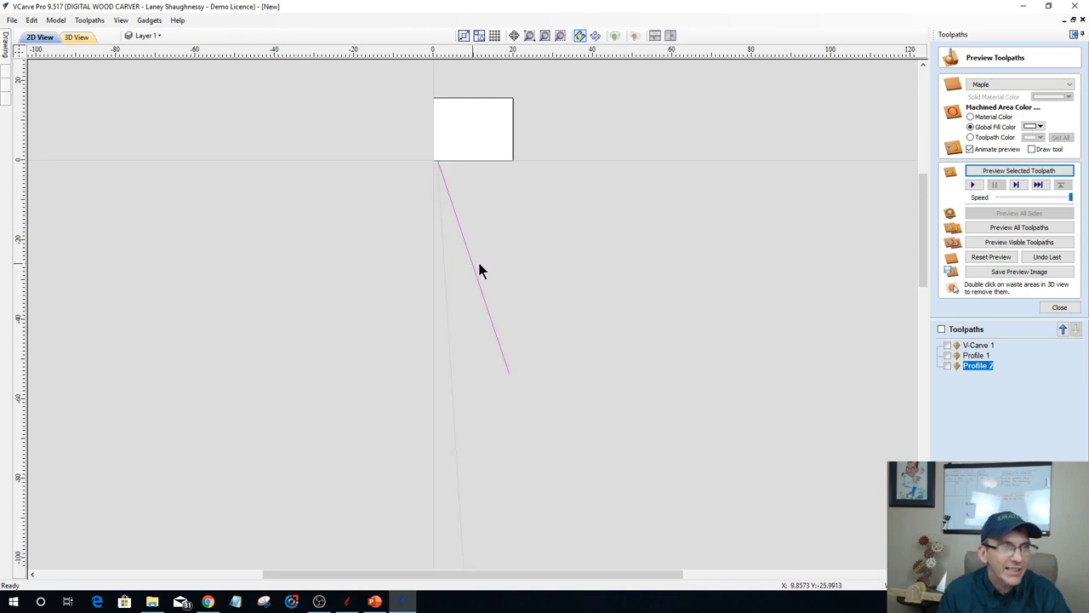
pyautogui.click(1060, 308)
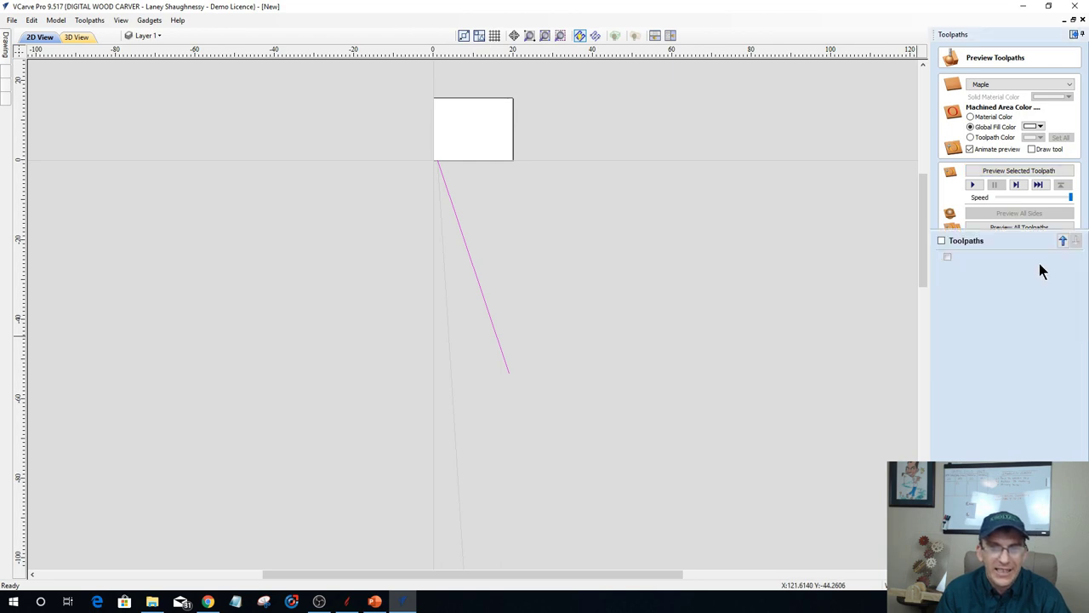
pyautogui.click(947, 118)
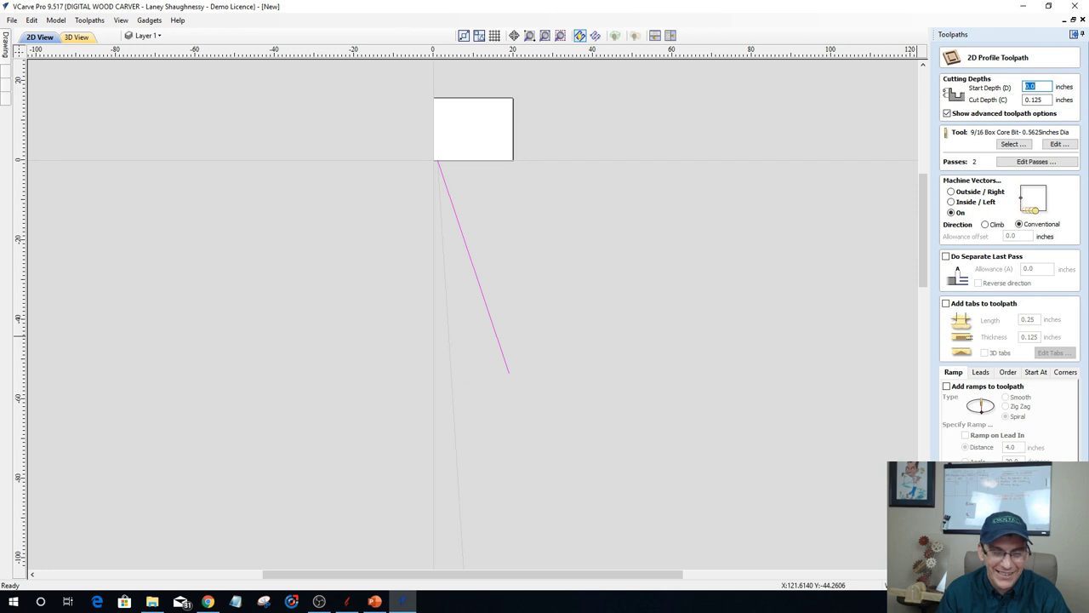
# Calculate Profile 4 along the slanted line and preview its grooves on the reset maple block.
pyautogui.click(970, 477)
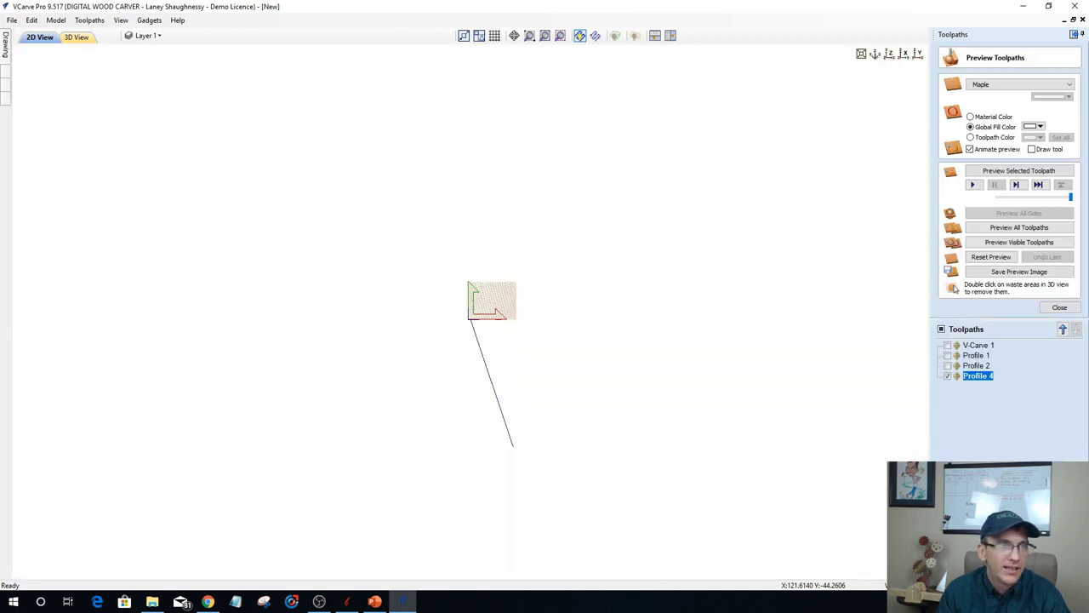
pyautogui.click(987, 257)
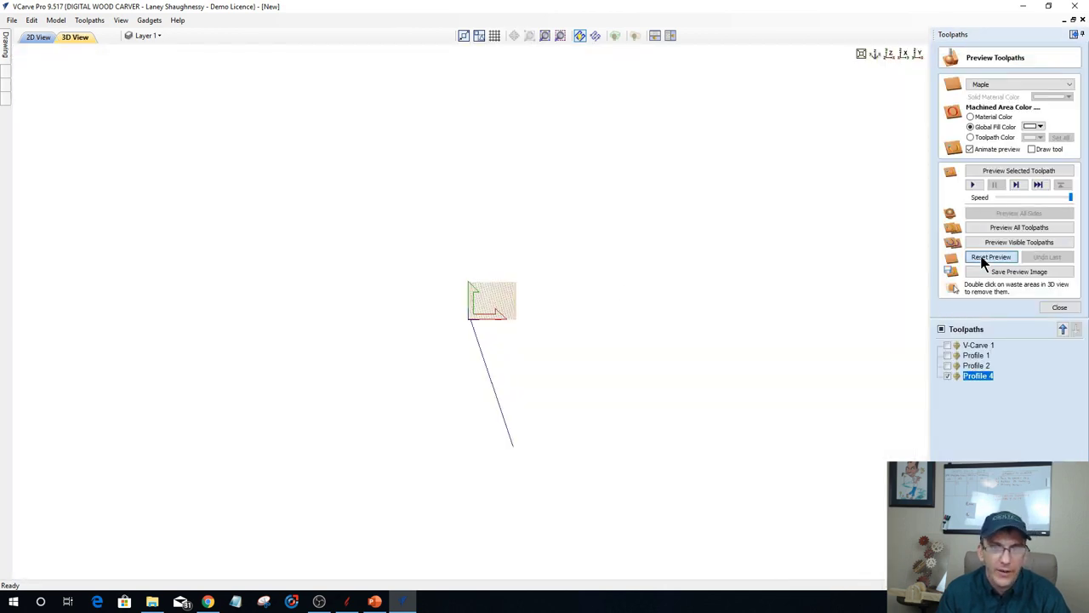
pyautogui.click(1017, 172)
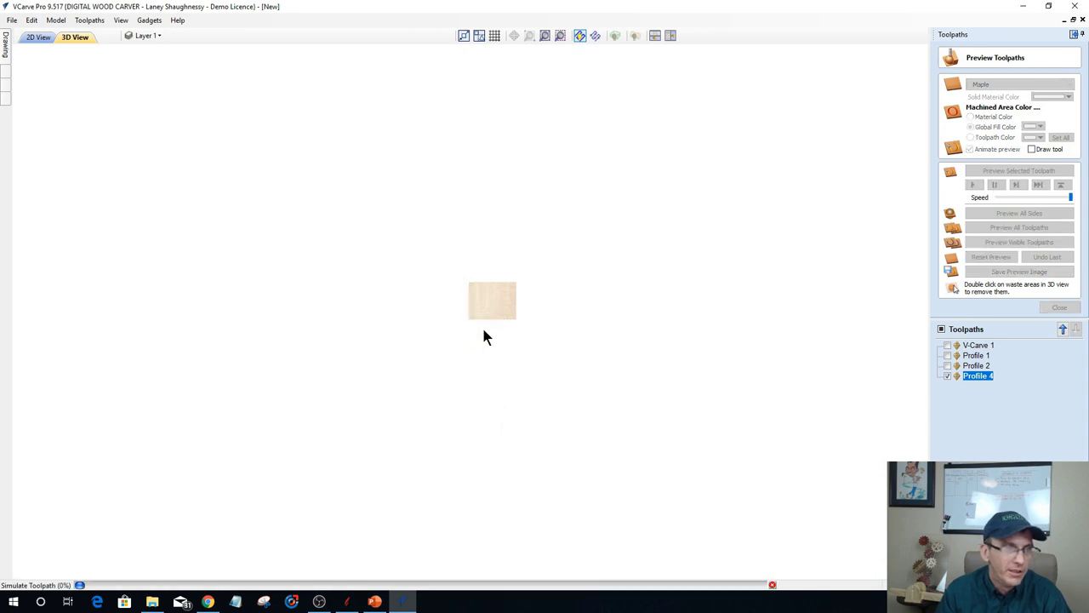
pyautogui.scroll(6, 475, 313)
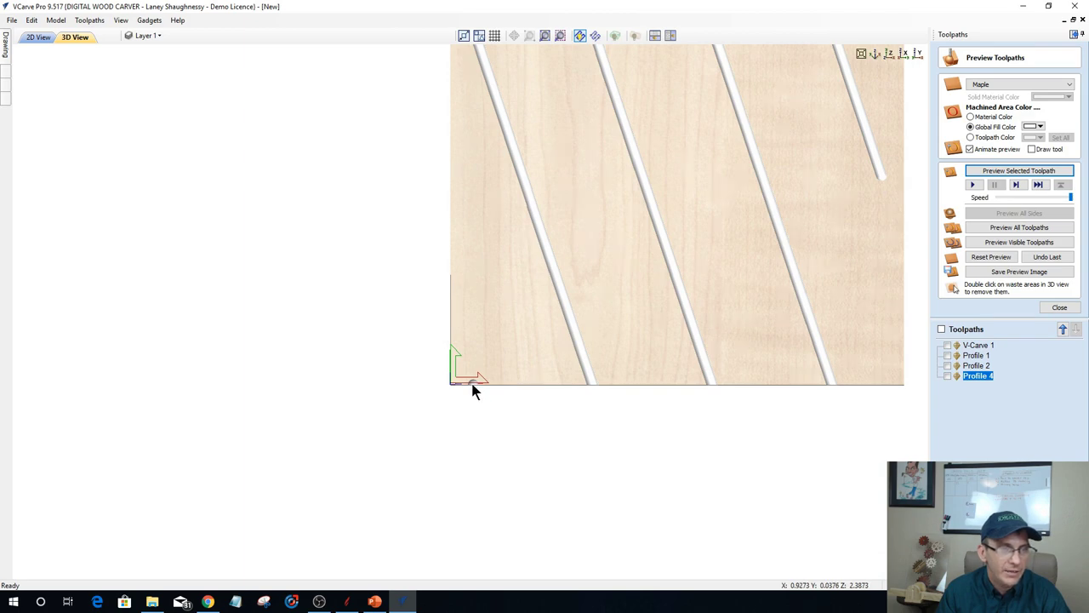
pyautogui.scroll(-1, 494, 408)
pyautogui.scroll(-1, 494, 417)
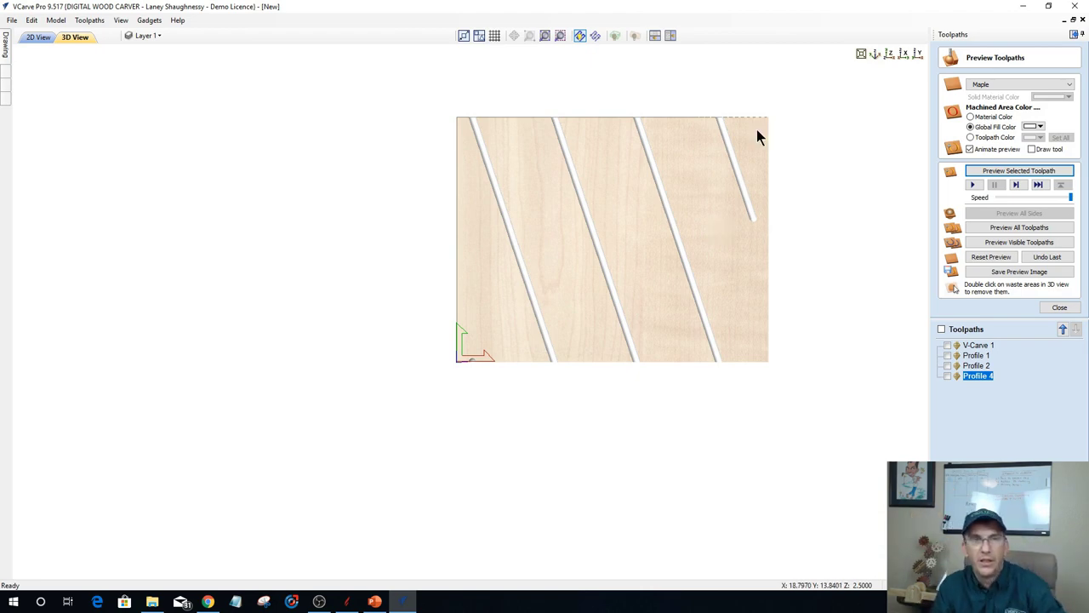
# Wrap the preview onto the cylinder, inspect the spiral flutes from several views, then return to 2D.
pyautogui.click(633, 36)
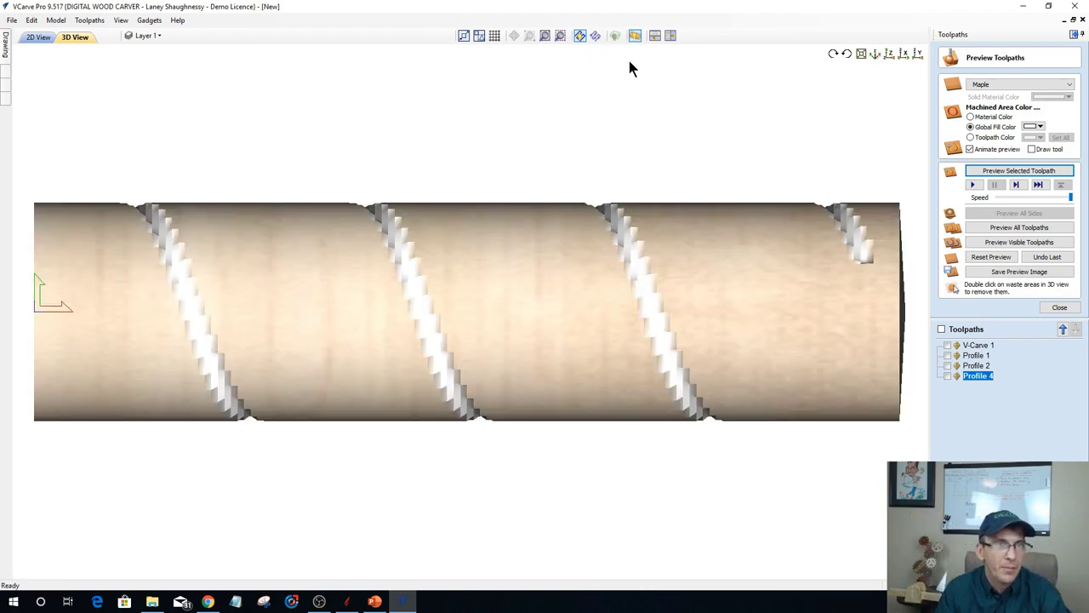
pyautogui.moveTo(652, 282); pyautogui.dragTo(502, 247)
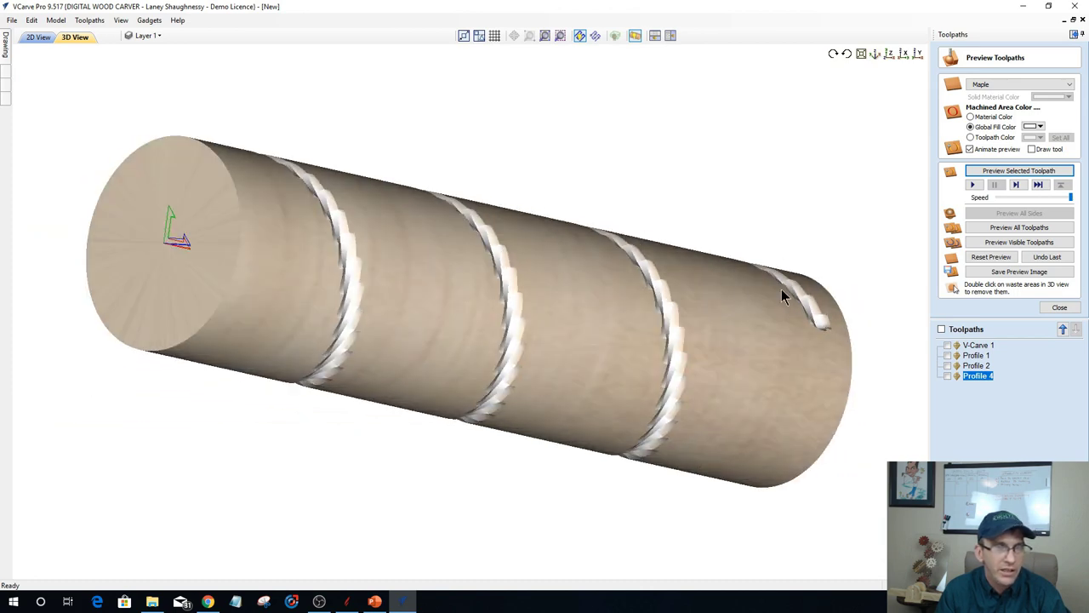
pyautogui.moveTo(690, 273); pyautogui.dragTo(483, 318)
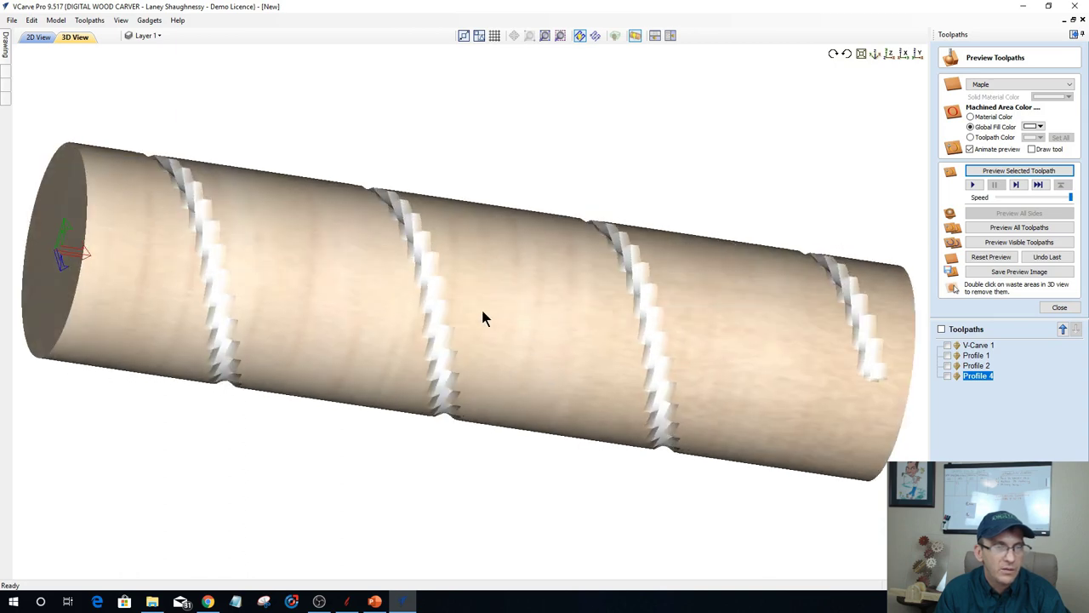
pyautogui.click(893, 54)
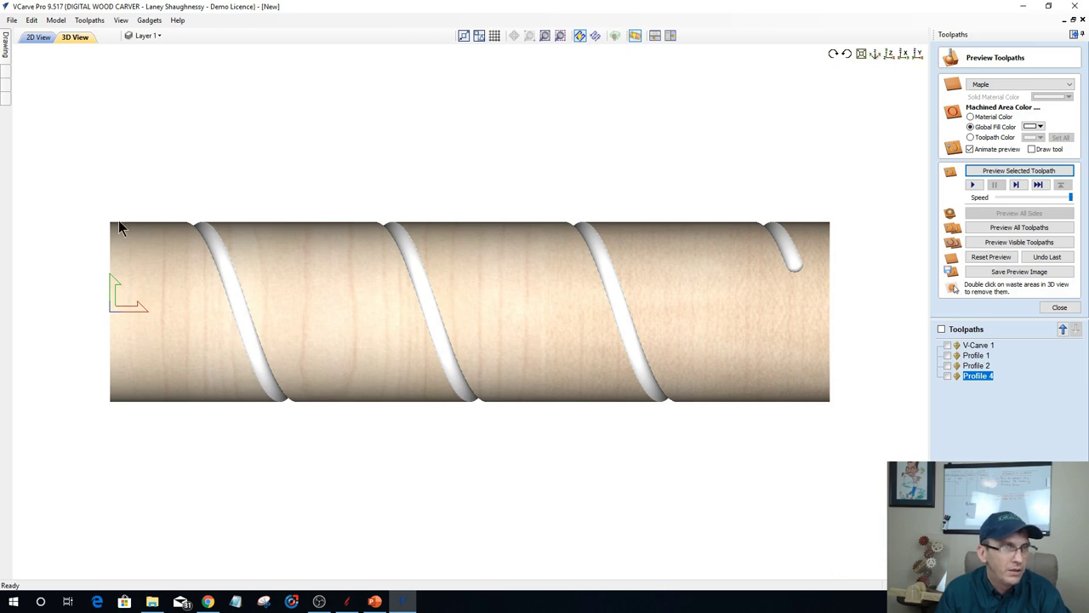
pyautogui.click(848, 54)
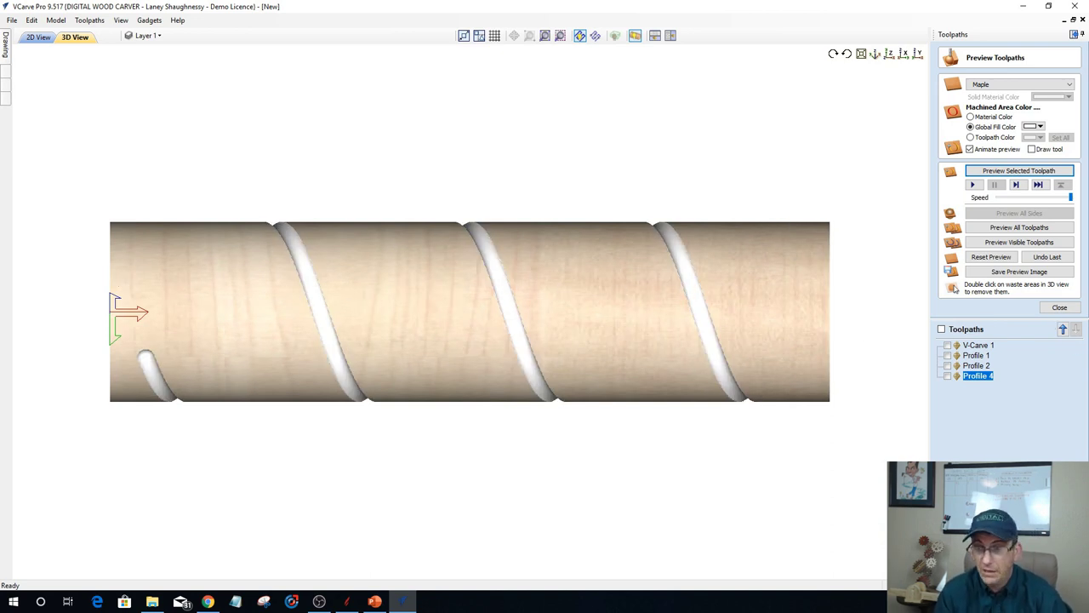
pyautogui.hotkey('alt', 'Tab')
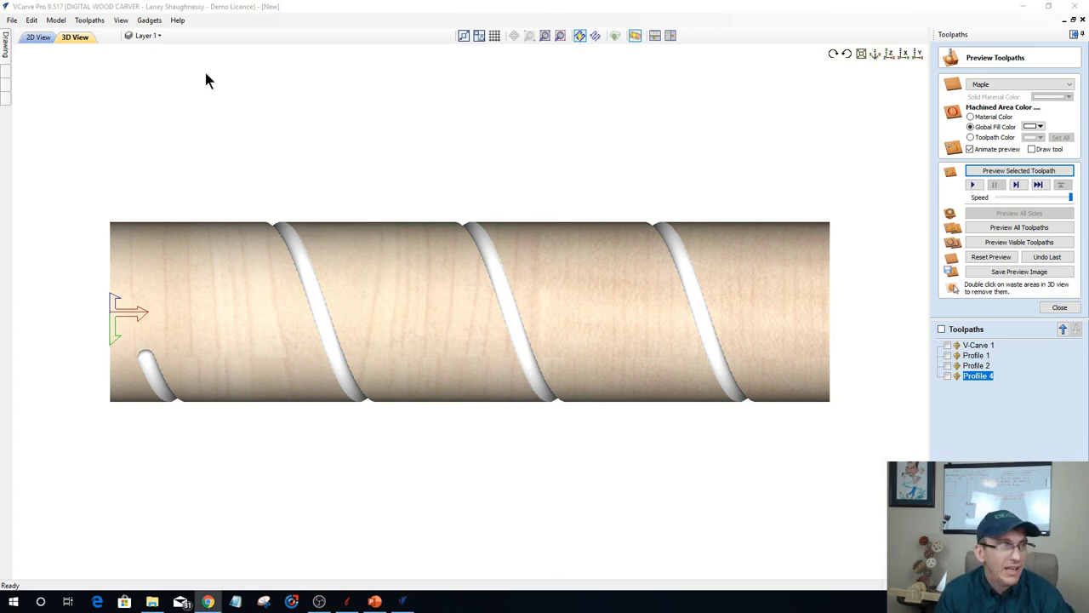
pyautogui.click(52, 36)
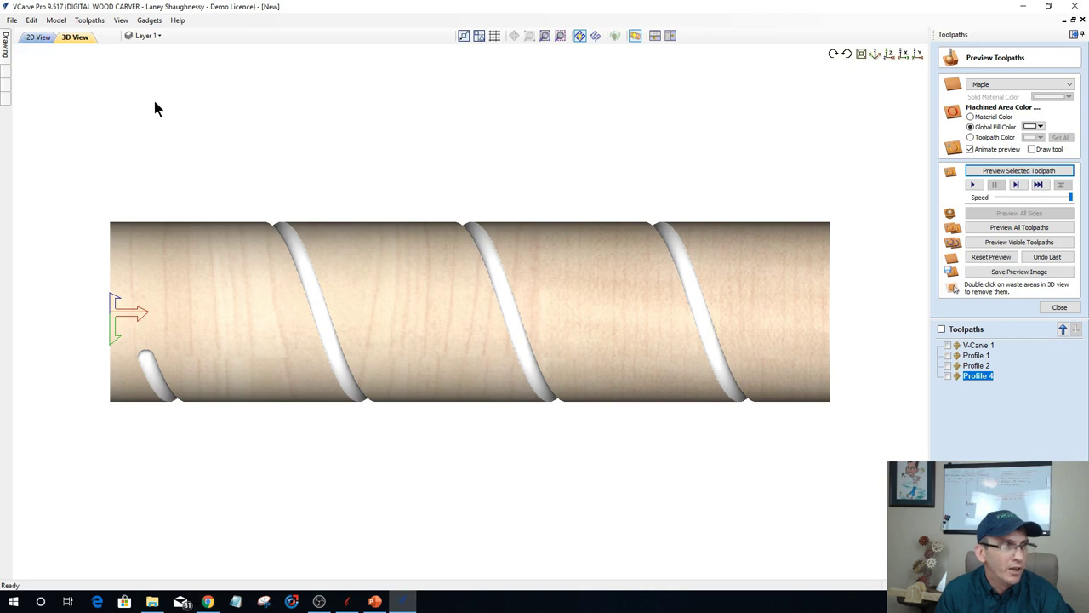
pyautogui.click(38, 37)
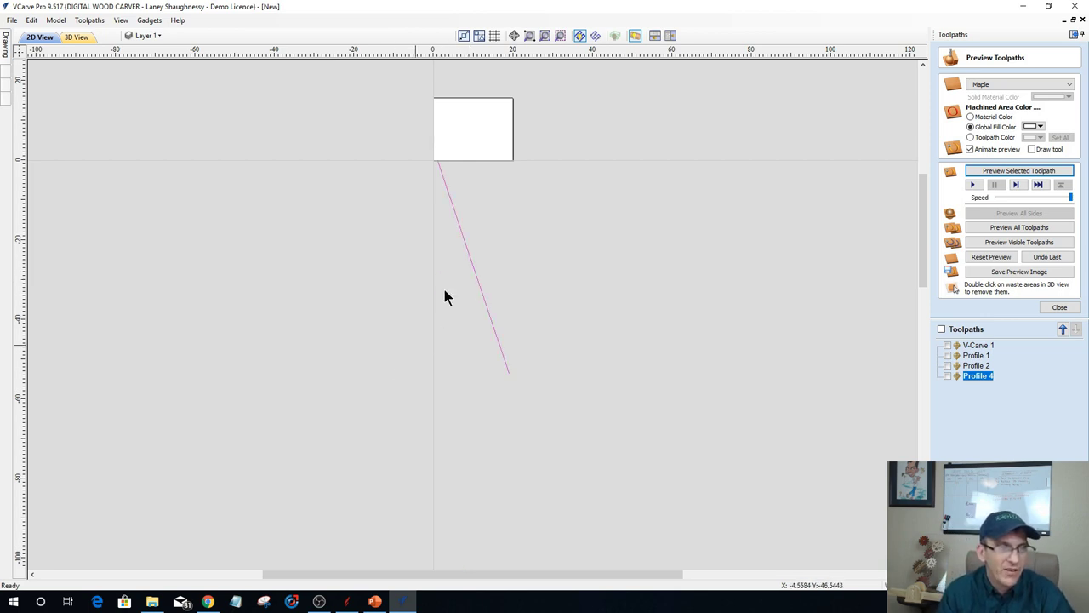
# Select the slanted fluting line, zoom out, and switch to the FederalTableleg job in Aspire.
pyautogui.click(460, 230)
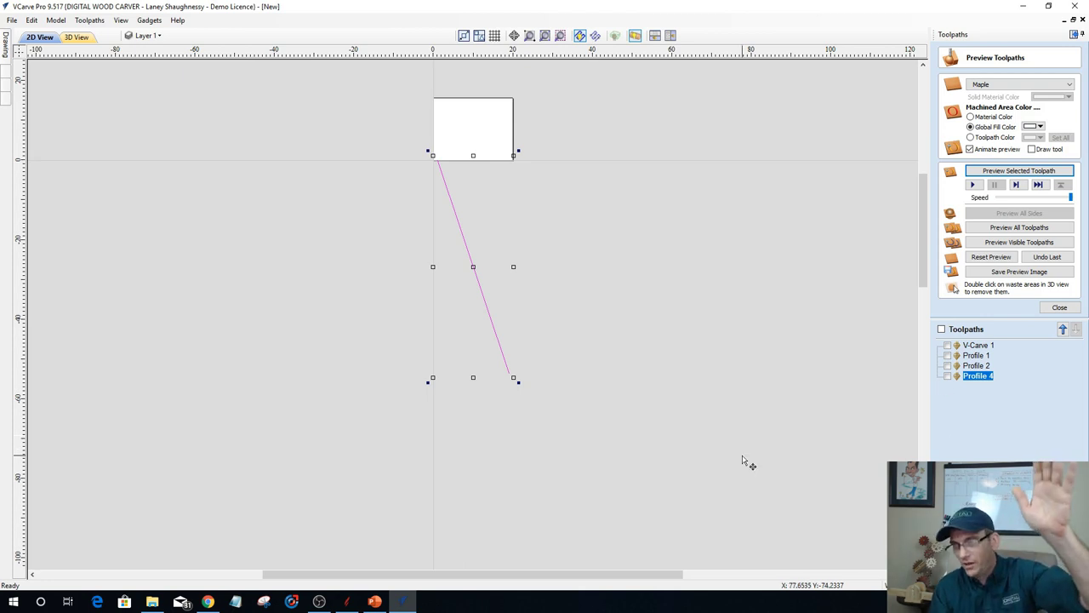
pyautogui.scroll(-2, 742, 460)
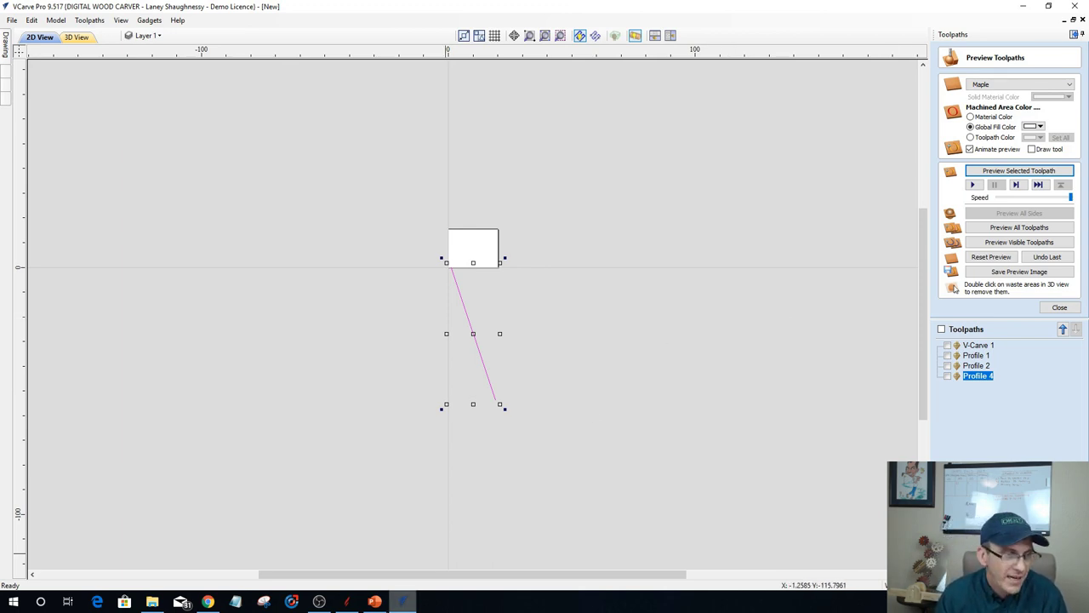
pyautogui.moveTo(340, 605)
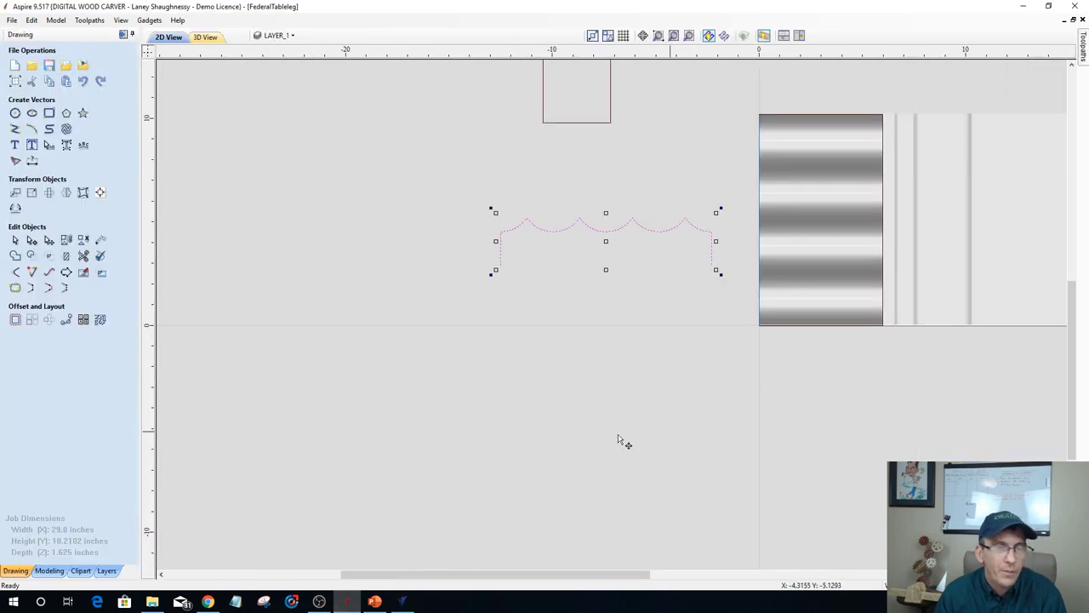
# Clear the selection, pick the long table-leg profile curve in Aspire, then return to VCarve Pro.
pyautogui.scroll(-3, 620, 443)
pyautogui.scroll(3, 678, 269)
pyautogui.scroll(-2, 676, 339)
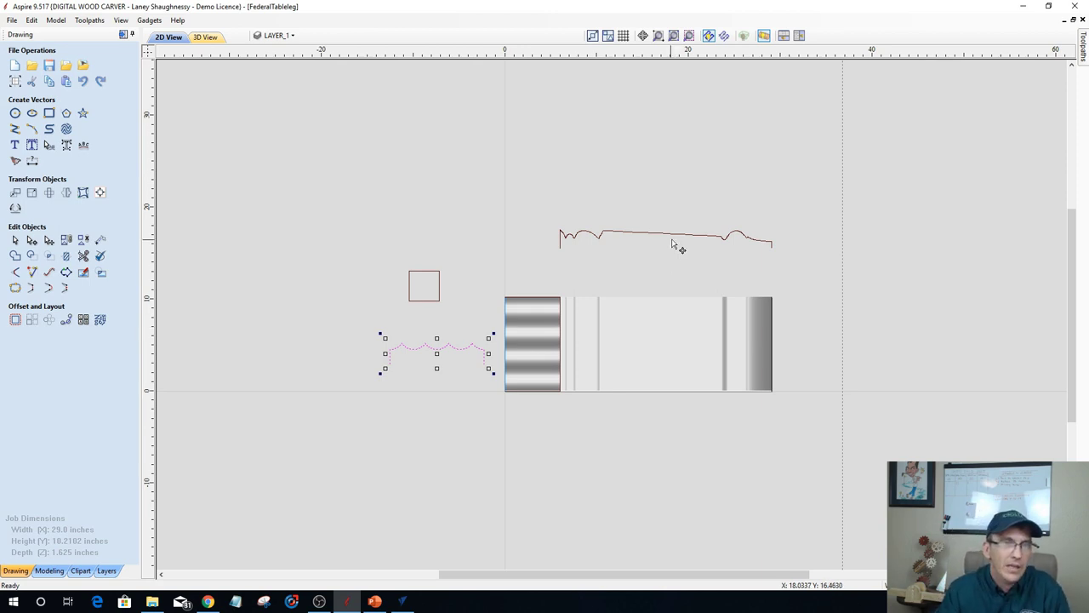
pyautogui.scroll(2, 672, 235)
pyautogui.press('Escape')
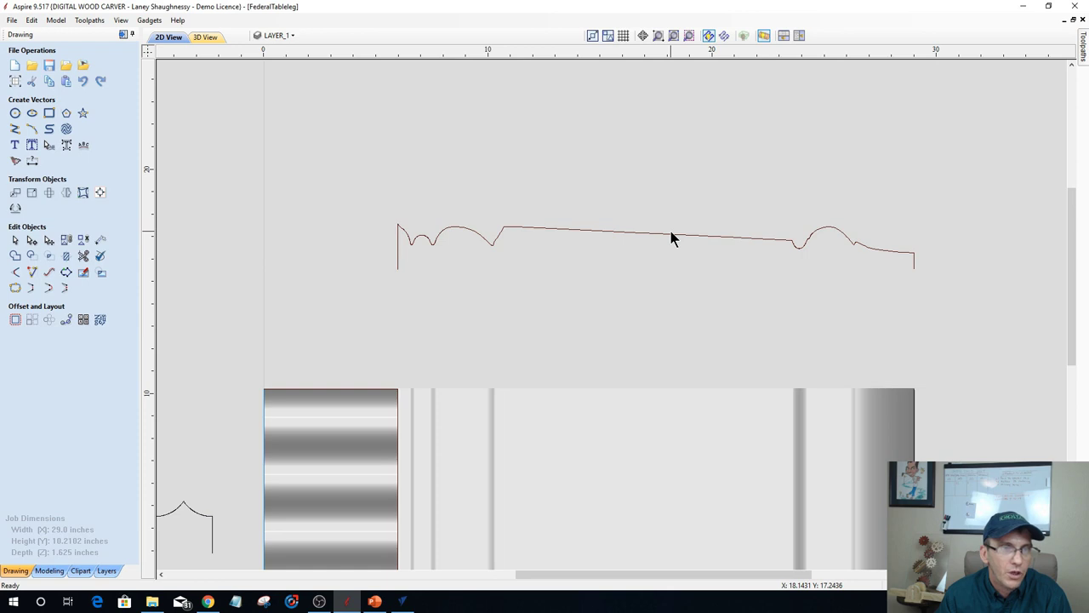
pyautogui.click(671, 232)
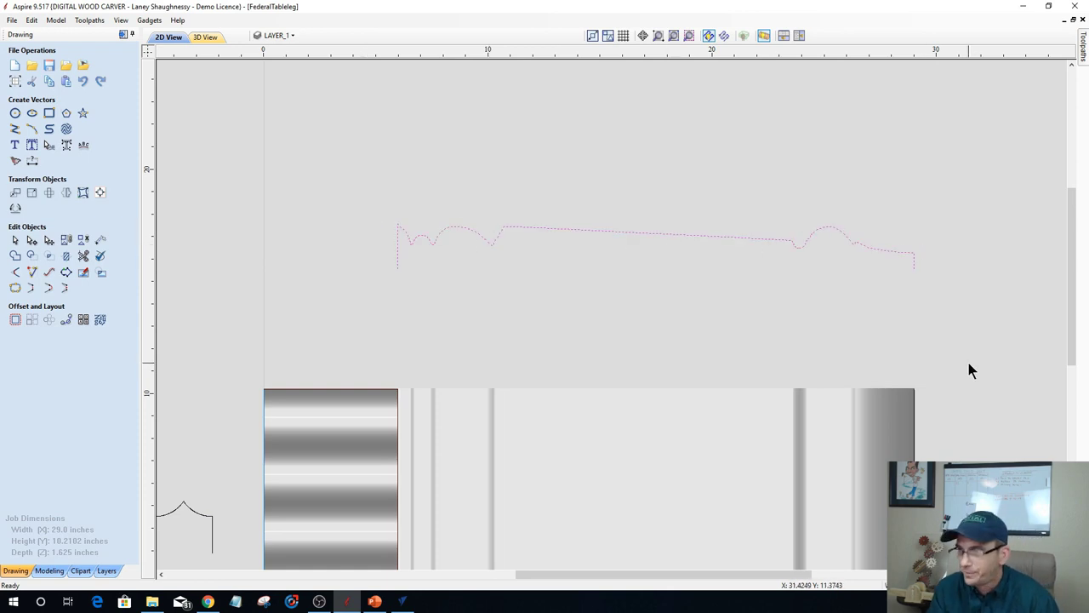
pyautogui.scroll(-3, 1008, 252)
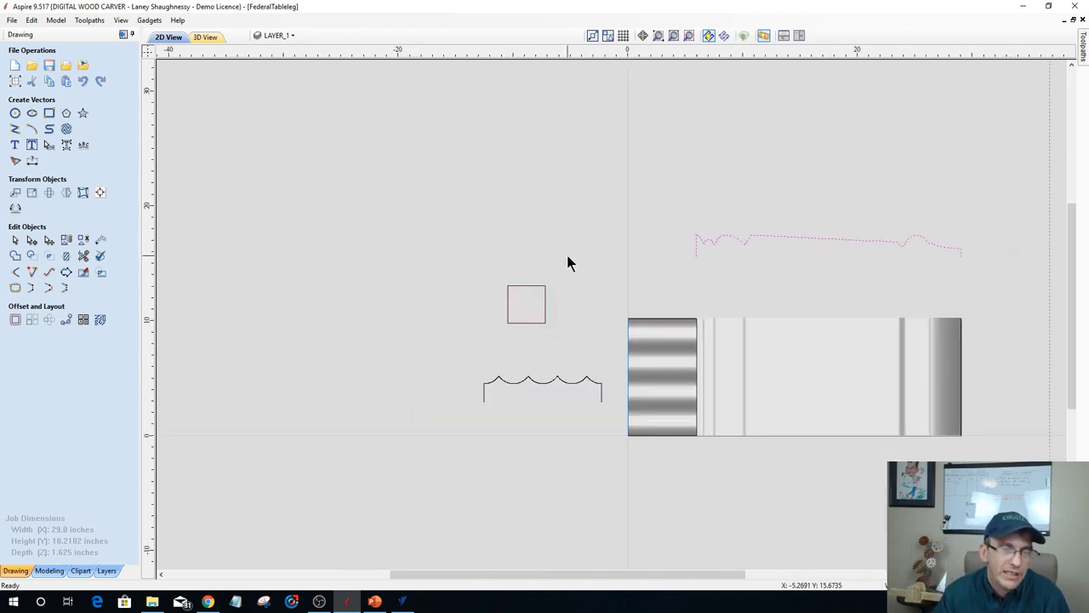
pyautogui.click(404, 602)
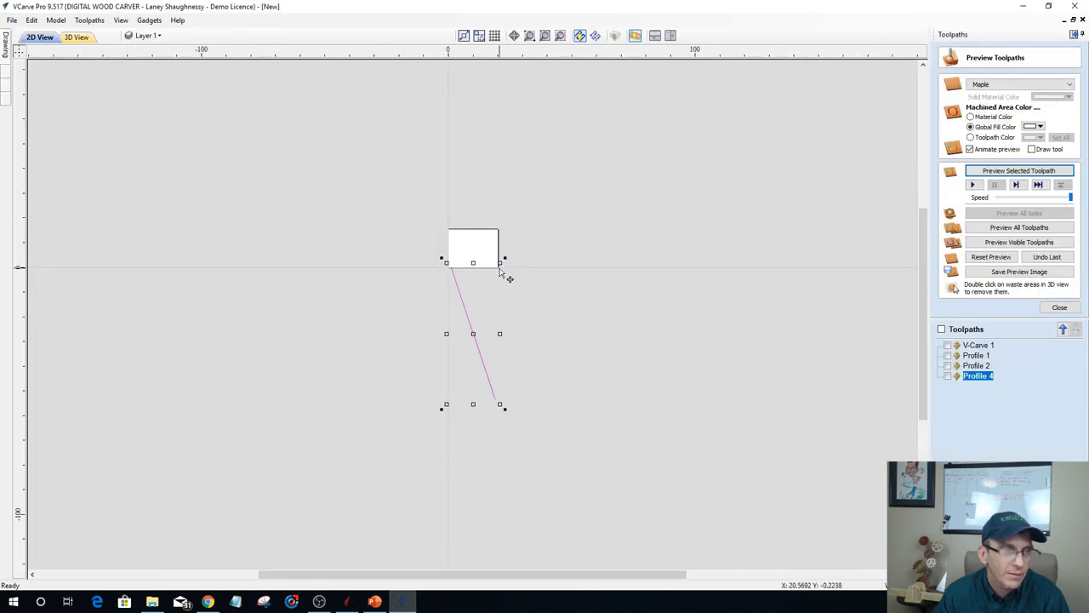
# Zoom in on the board rectangle and slanted line, then go back to the Aspire table-leg design.
pyautogui.scroll(2, 472, 266)
pyautogui.scroll(2, 472, 266)
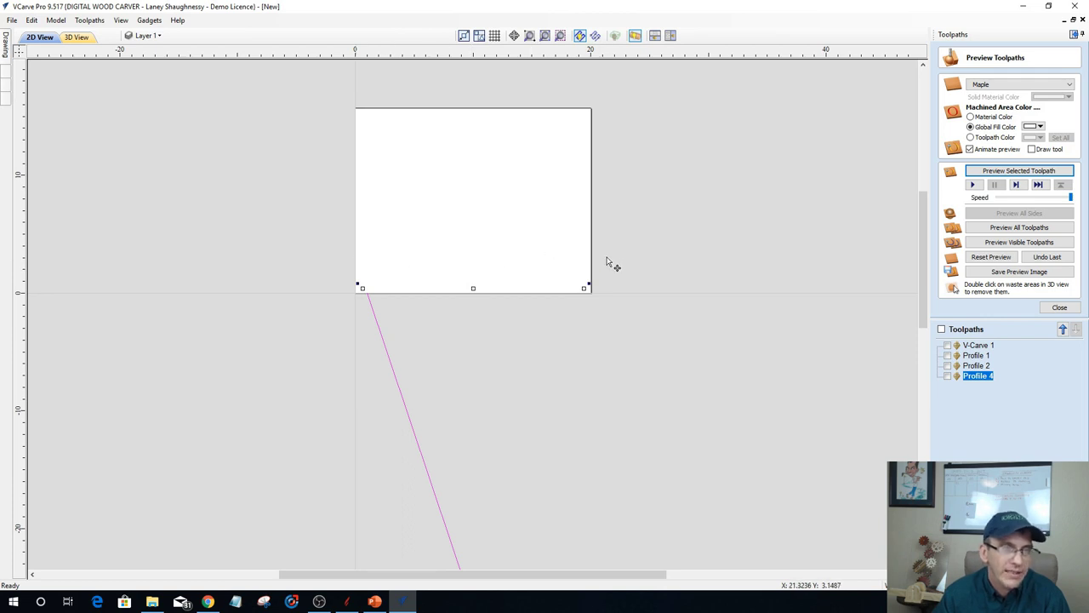
pyautogui.scroll(1, 604, 276)
pyautogui.scroll(-1, 604, 276)
pyautogui.scroll(-1, 606, 281)
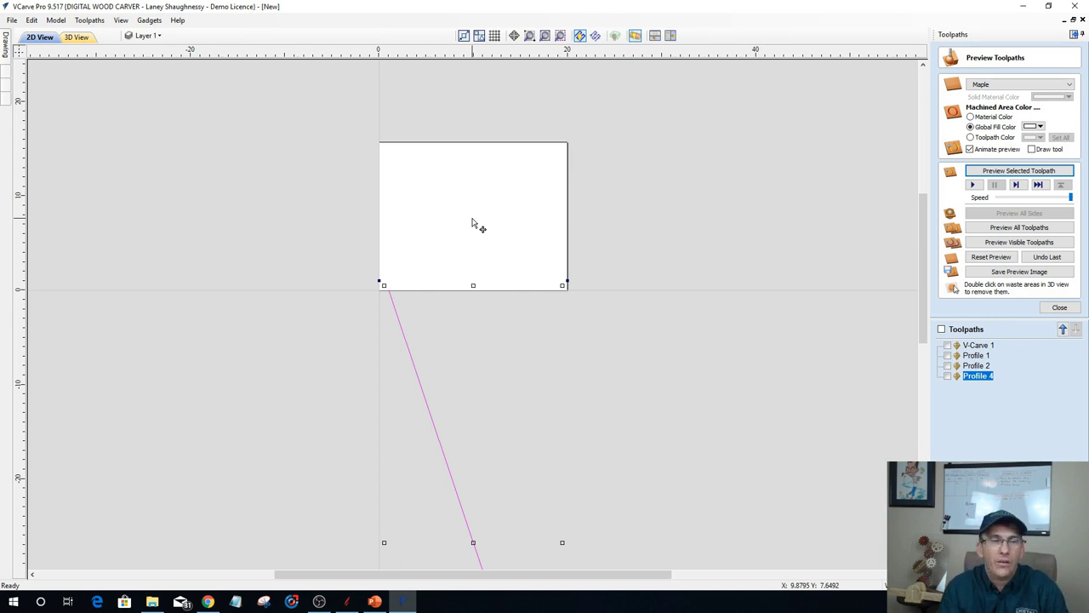
pyautogui.click(348, 601)
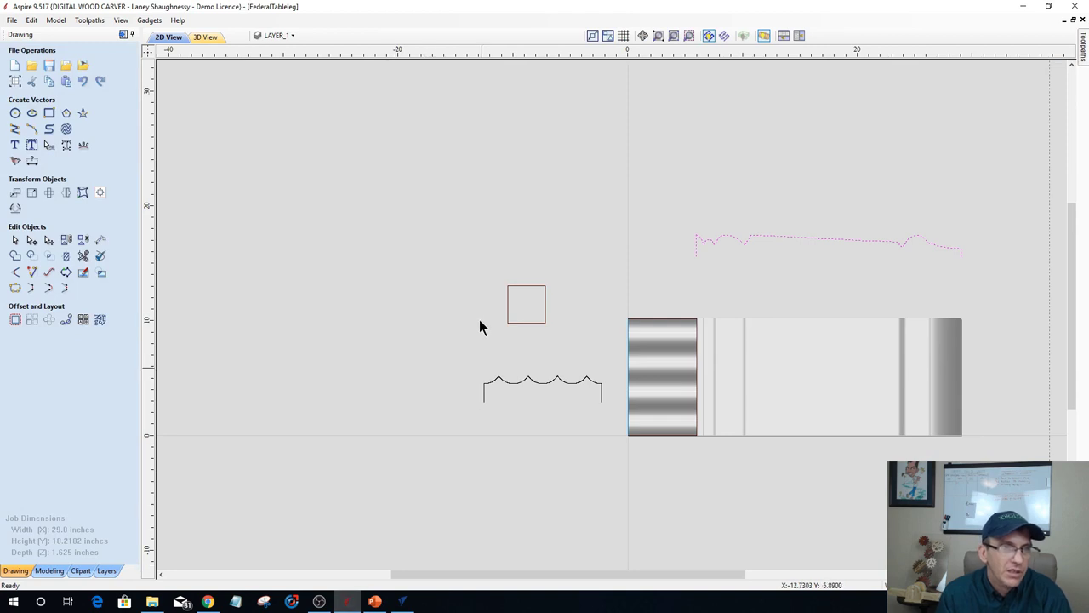
# Zoom around the leg, select the upper leg profile curve, then deselect it.
pyautogui.scroll(4, 749, 303)
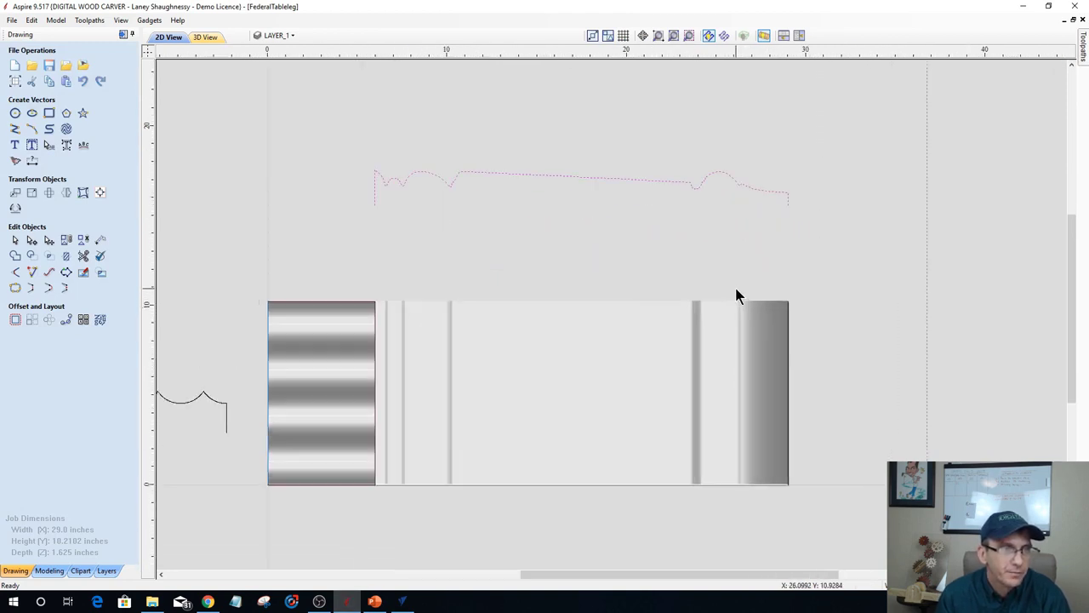
pyautogui.scroll(-2, 734, 284)
pyautogui.scroll(2, 764, 182)
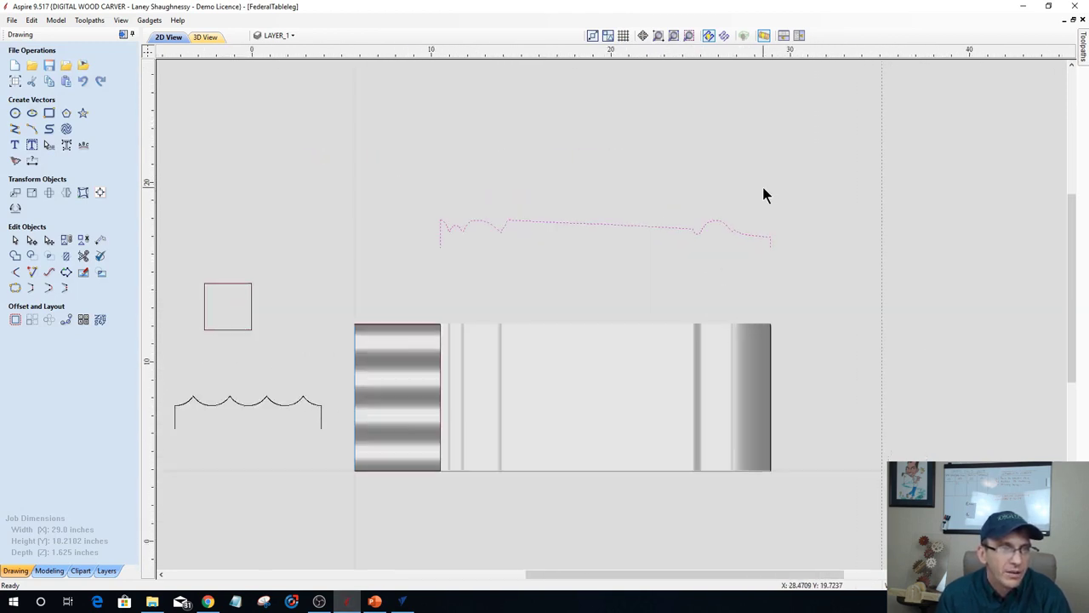
pyautogui.click(503, 239)
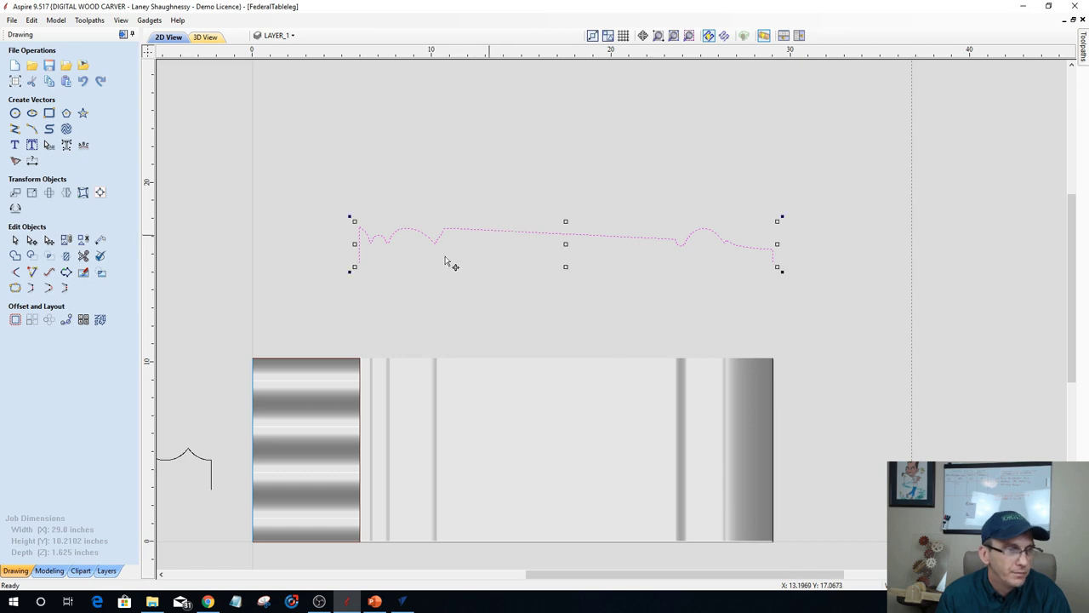
pyautogui.scroll(-1, 561, 324)
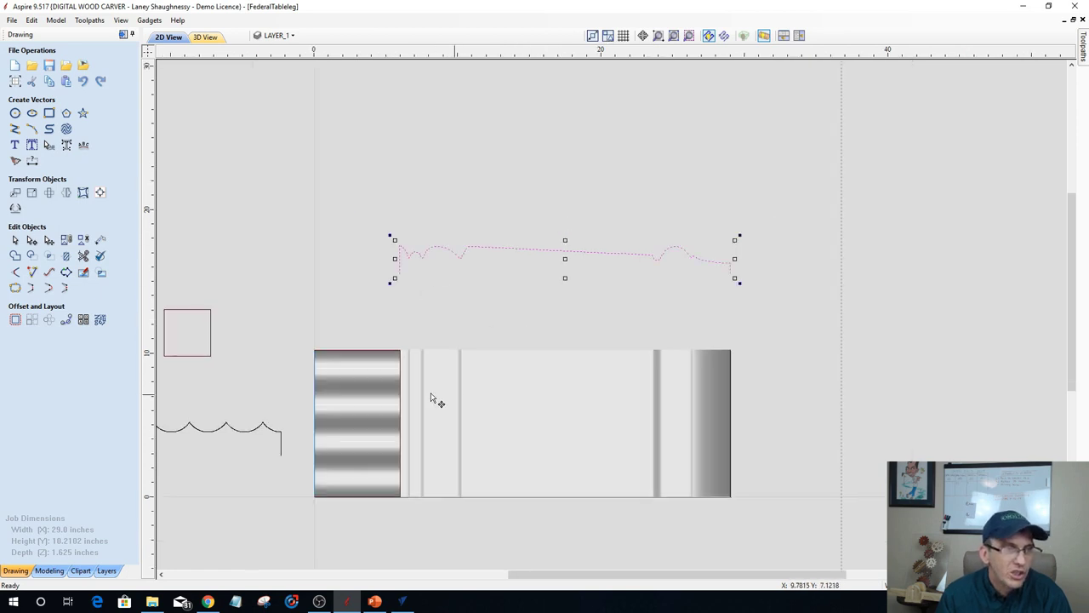
pyautogui.click(405, 398)
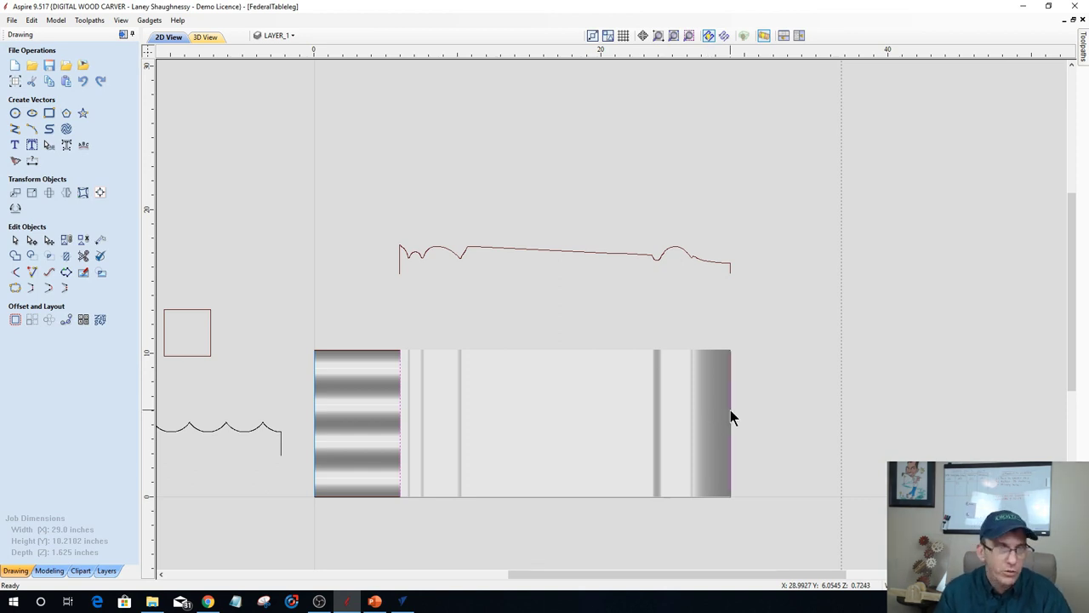
# Hide Component 2 and Component 1, then open Two Rail Sweep for a new Component 3.
pyautogui.click(48, 570)
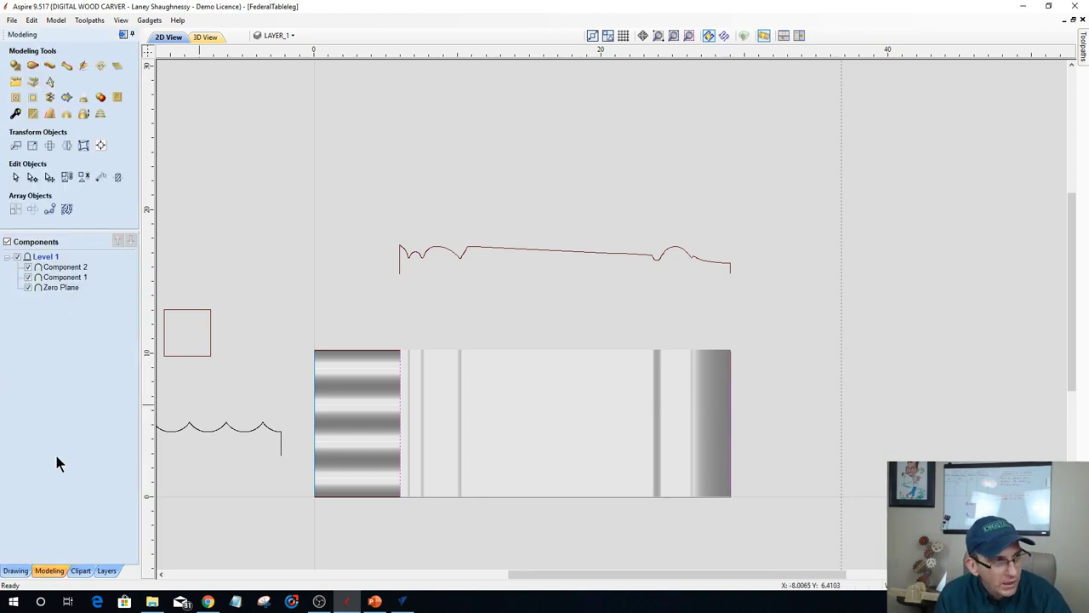
pyautogui.click(28, 269)
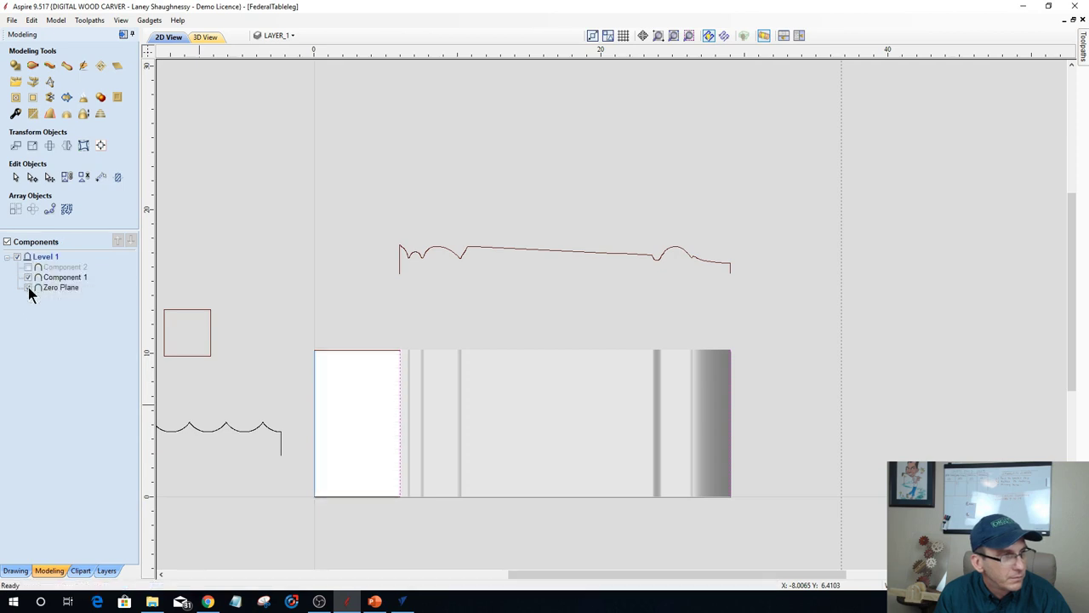
pyautogui.click(28, 277)
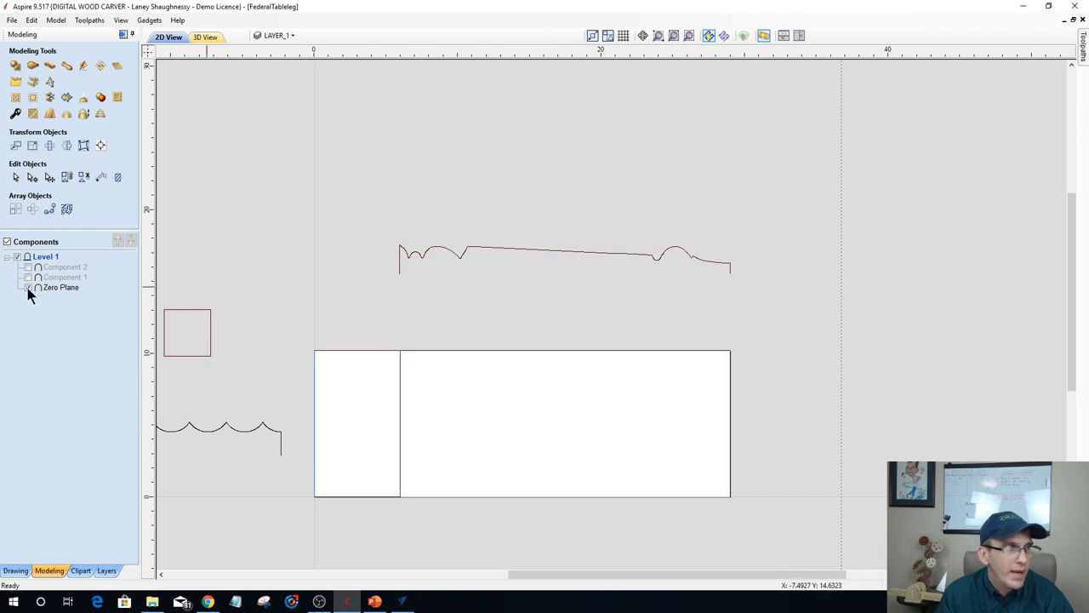
pyautogui.click(33, 66)
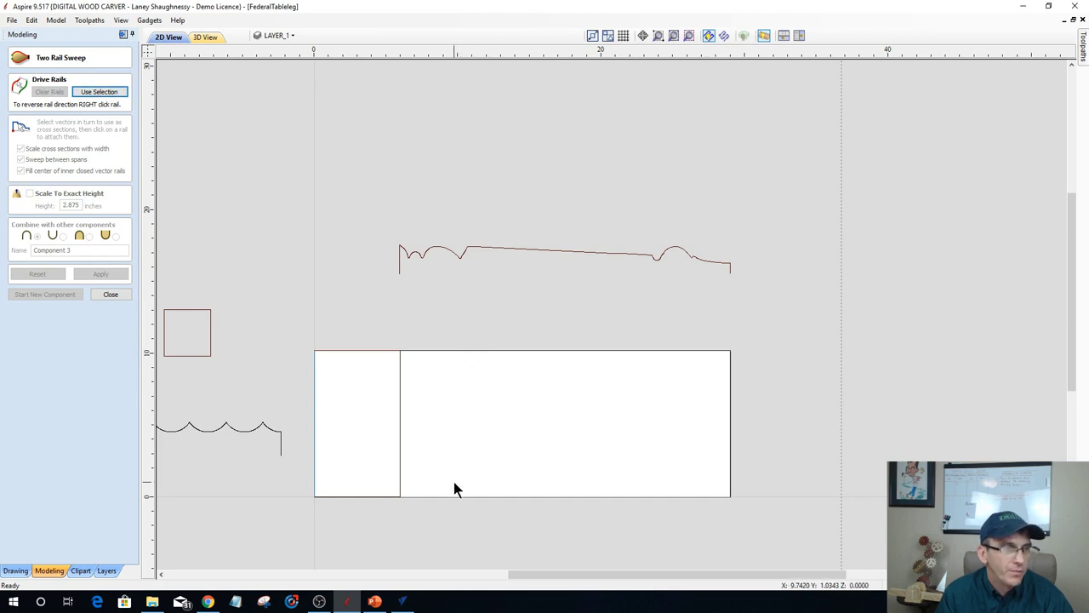
# Two Rail Sweep the profile curve between the divider line and right edge, then view it in 3D.
pyautogui.click(400, 423)
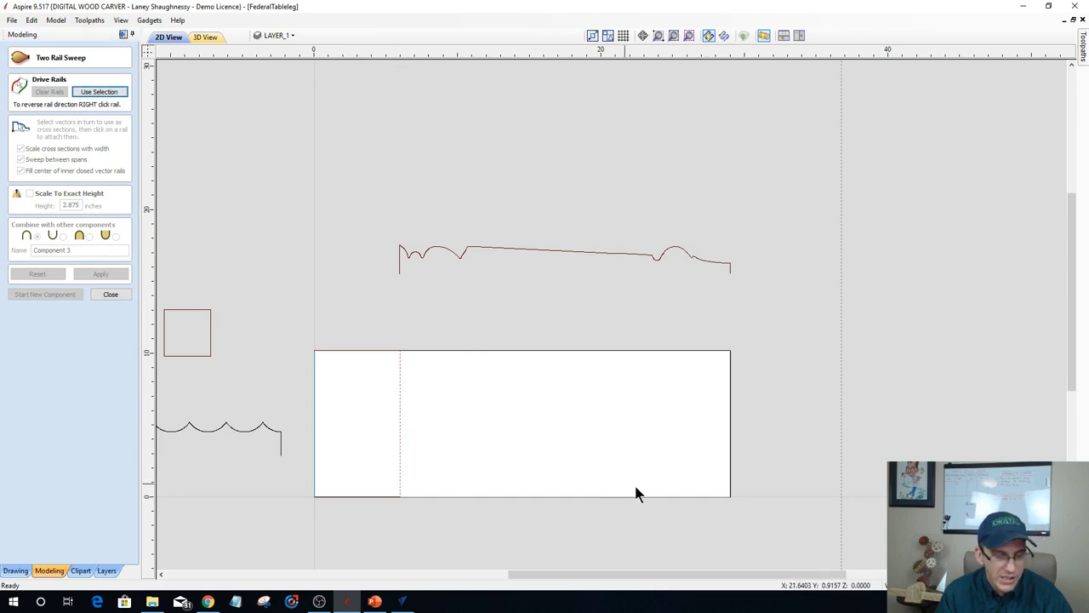
pyautogui.keyDown('shift'); pyautogui.click(730, 427); pyautogui.keyUp('shift')
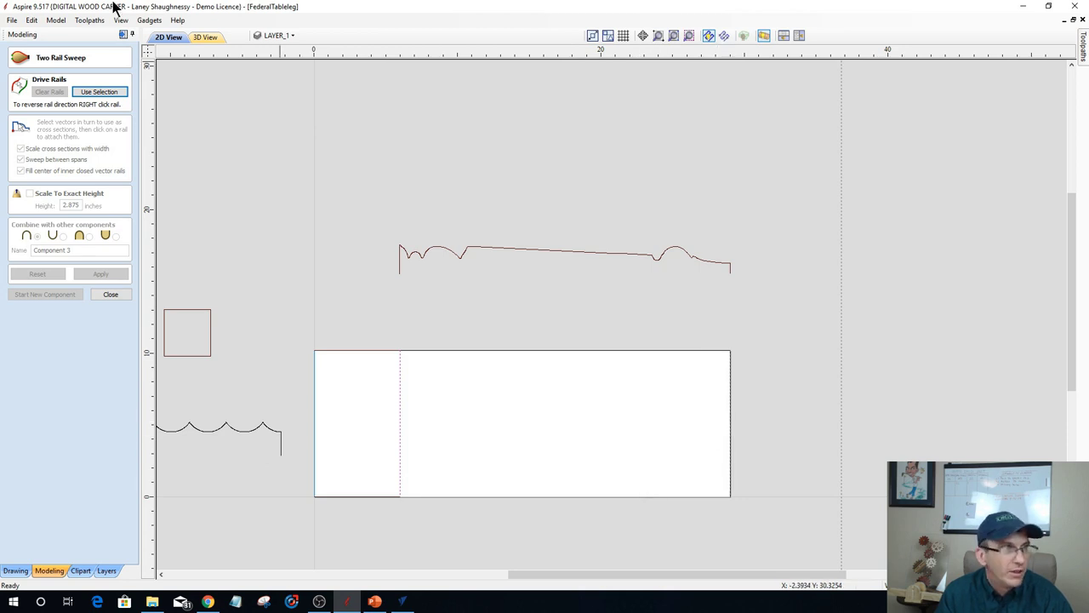
pyautogui.click(100, 92)
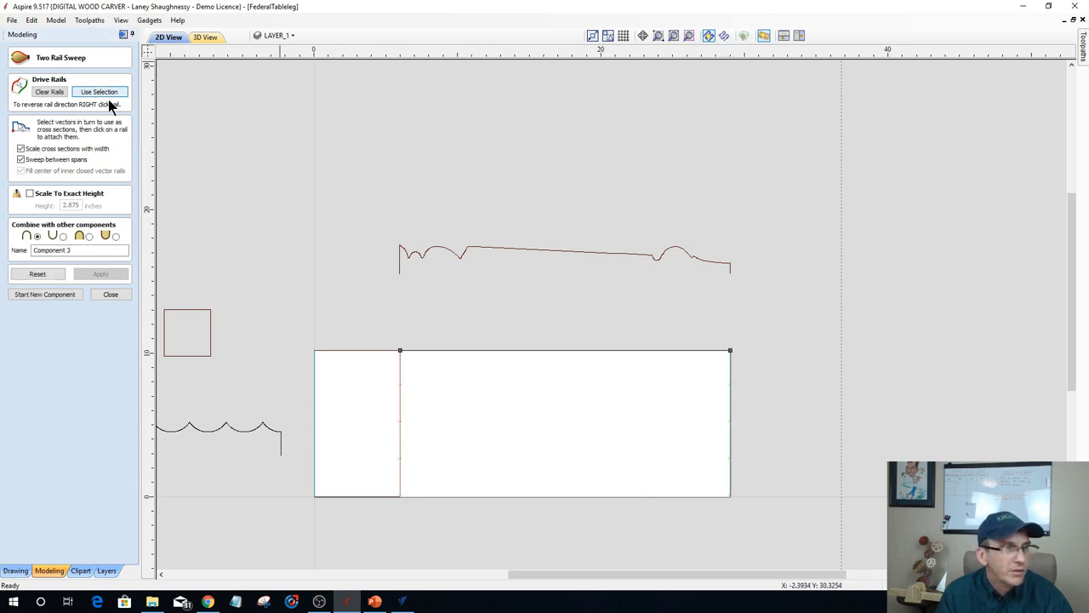
pyautogui.click(513, 248)
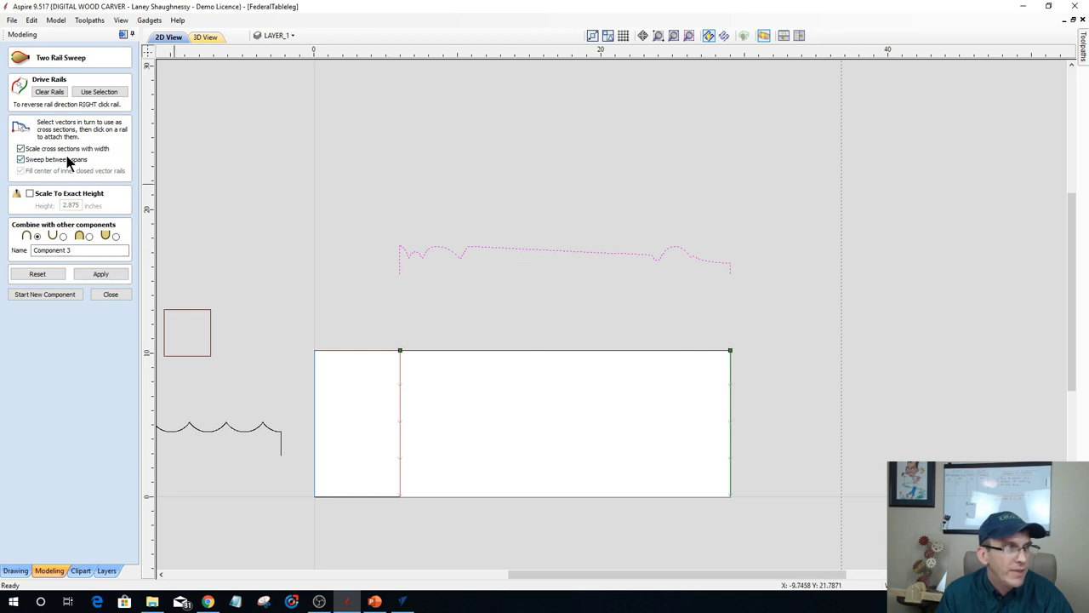
pyautogui.click(94, 276)
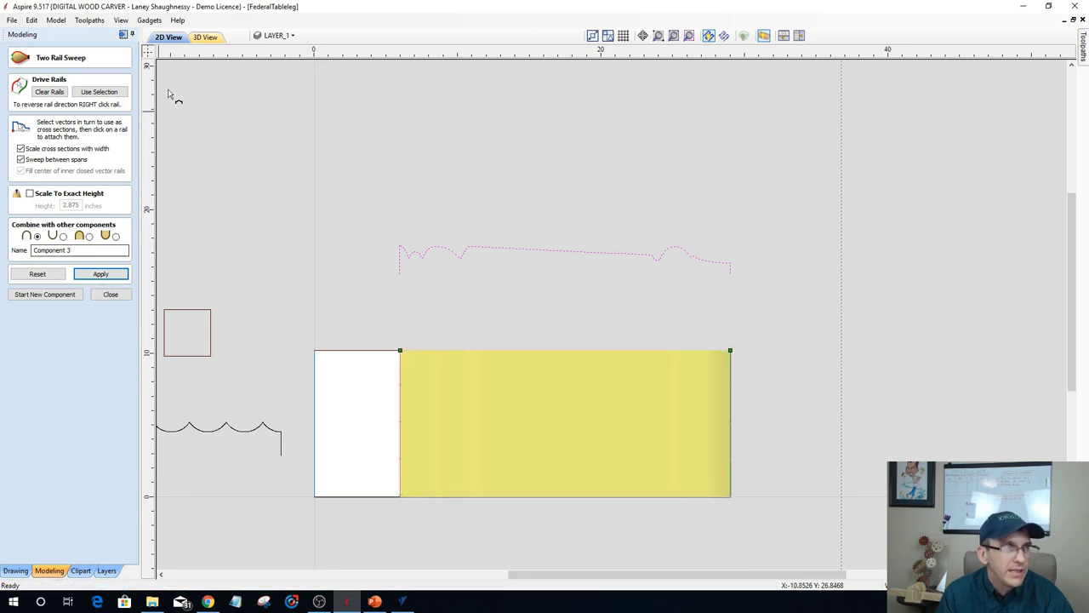
pyautogui.click(202, 40)
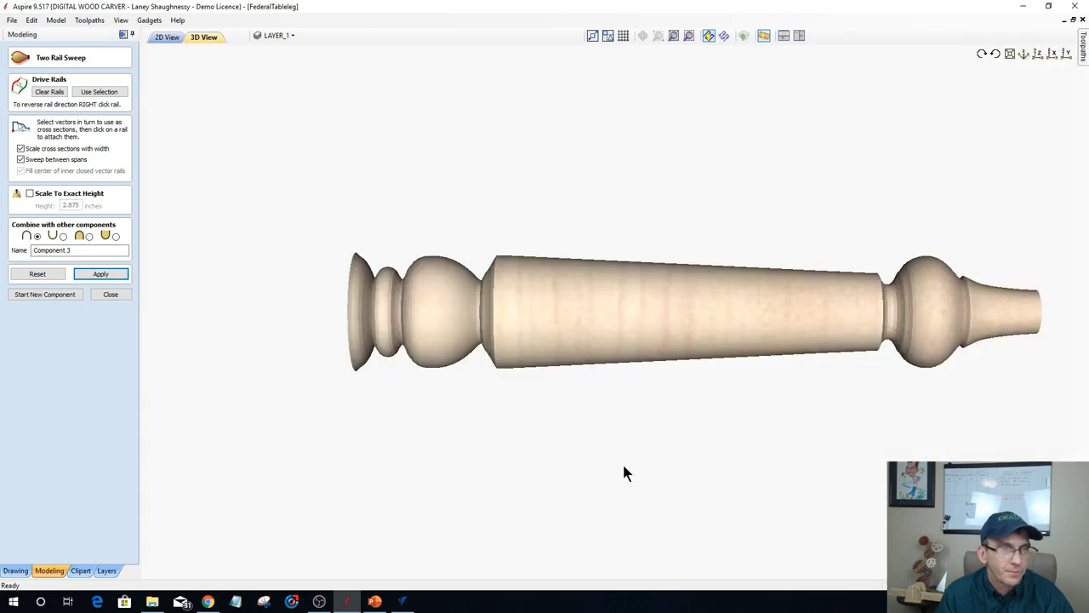
# Inspect the swept leg flat and orbited in 3D, then return to 2D View.
pyautogui.click(762, 35)
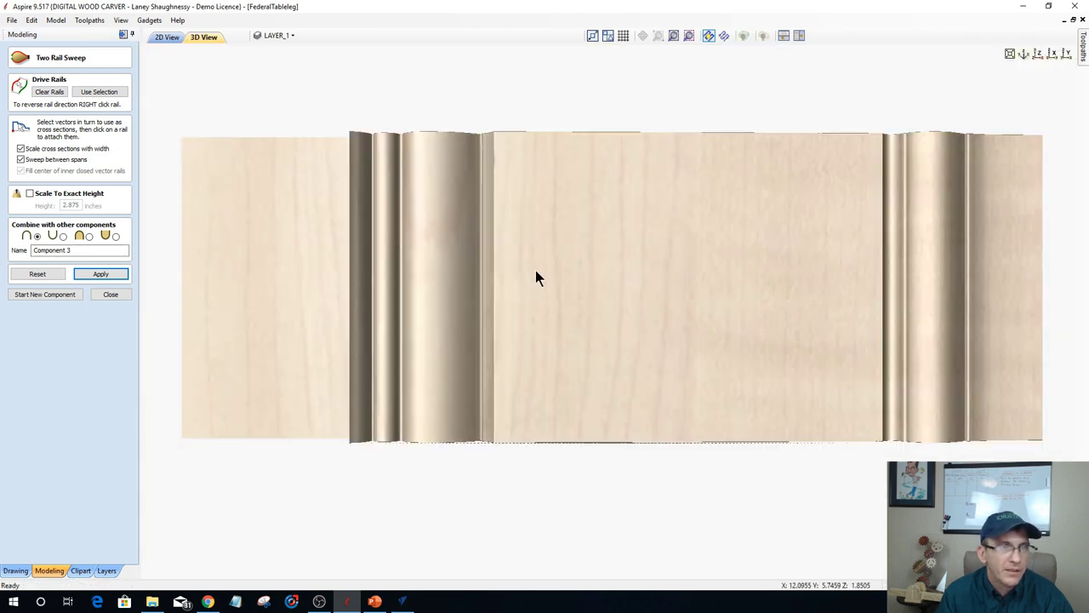
pyautogui.moveTo(608, 437); pyautogui.dragTo(502, 253)
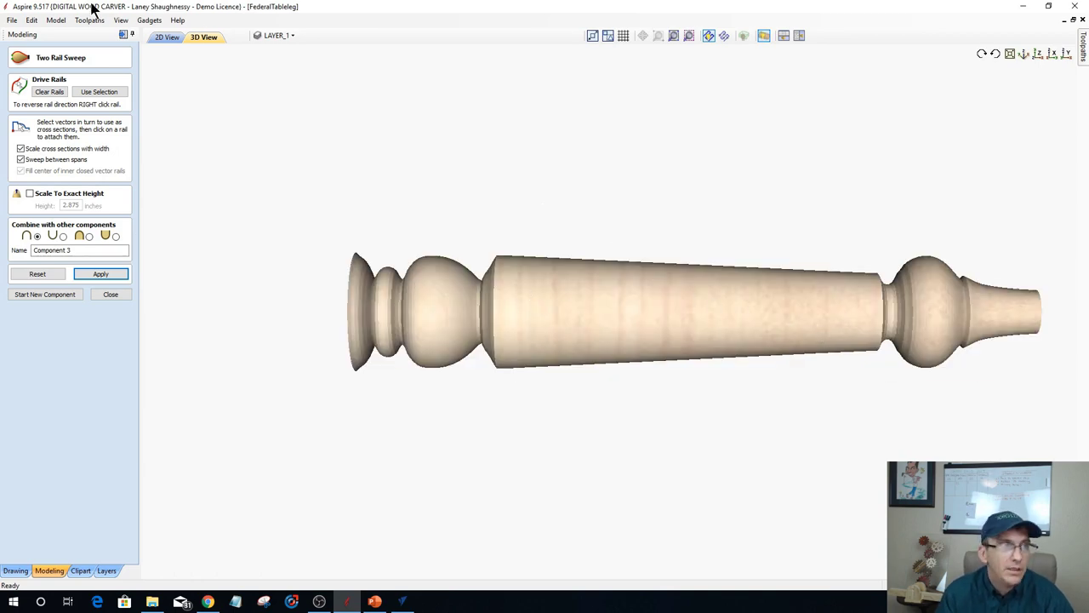
pyautogui.click(159, 38)
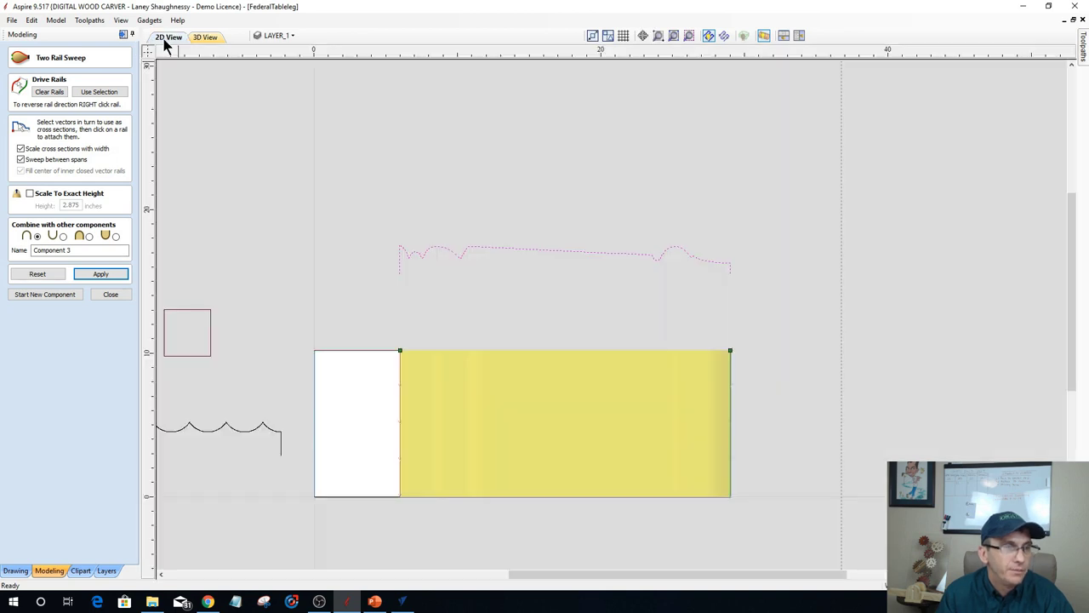
# Close Two Rail Sweep, keeping the shape as Component 3, and open the Clipart library.
pyautogui.click(122, 298)
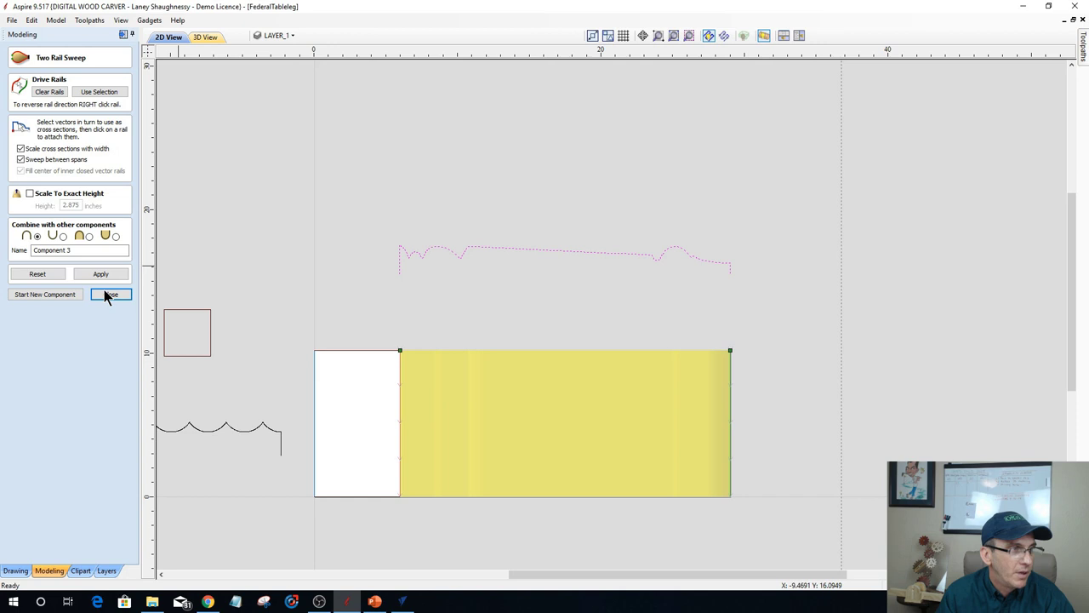
pyautogui.click(106, 294)
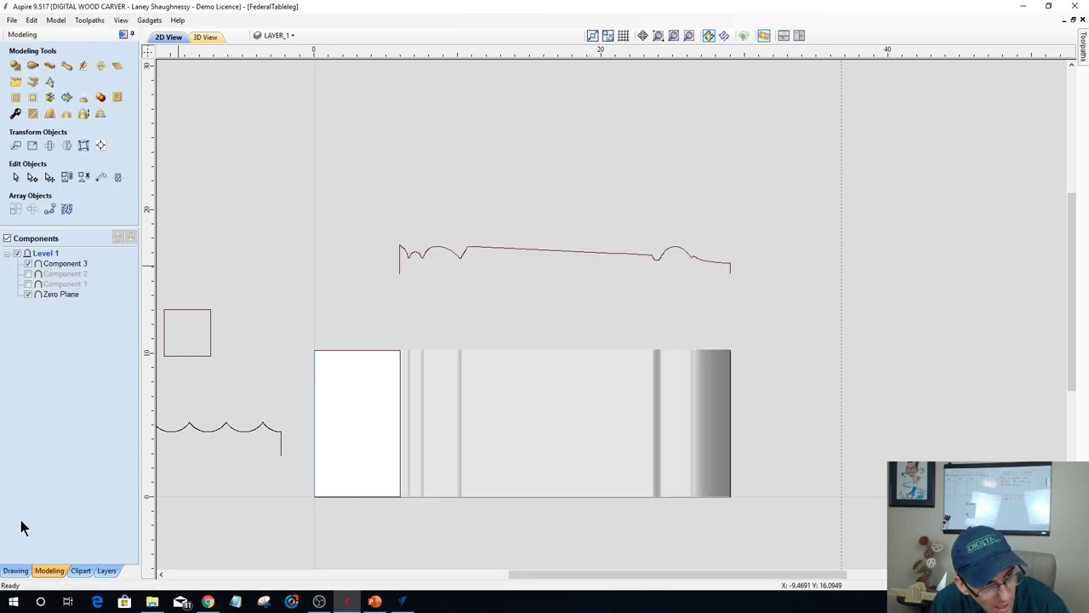
pyautogui.click(81, 570)
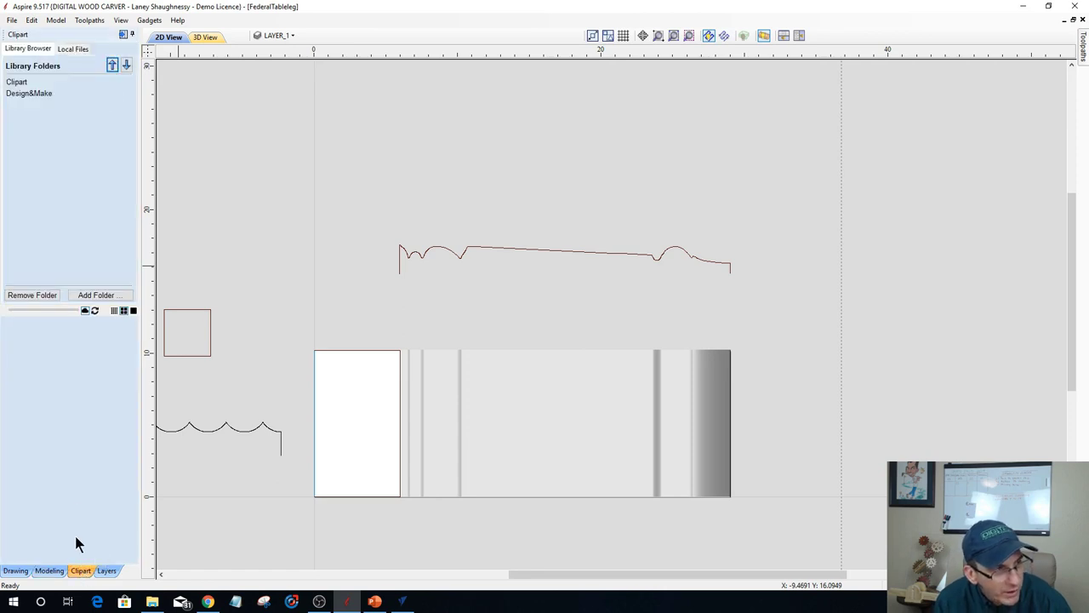
# Drag the Grapes-X clipart from Clipart > Plants & Fruit onto the leg.
pyautogui.doubleClick(19, 83)
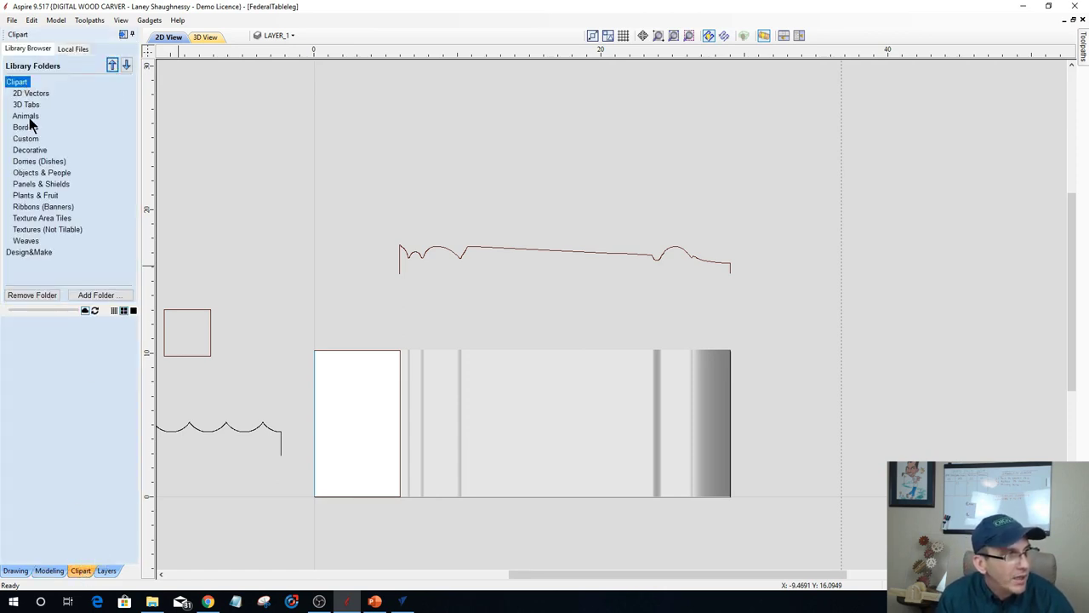
pyautogui.click(38, 195)
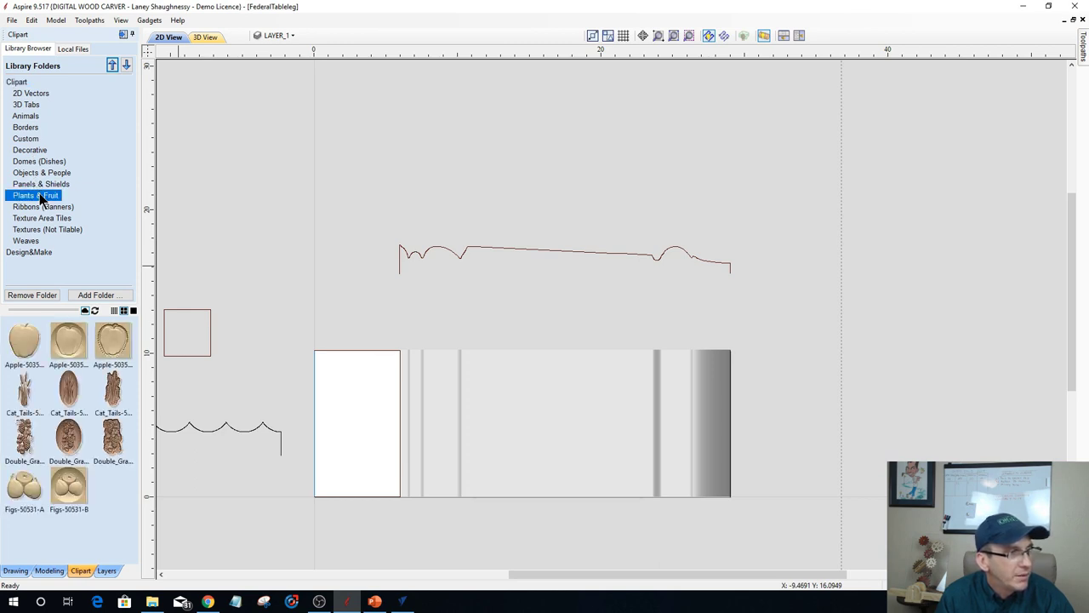
pyautogui.scroll(-2, 119, 407)
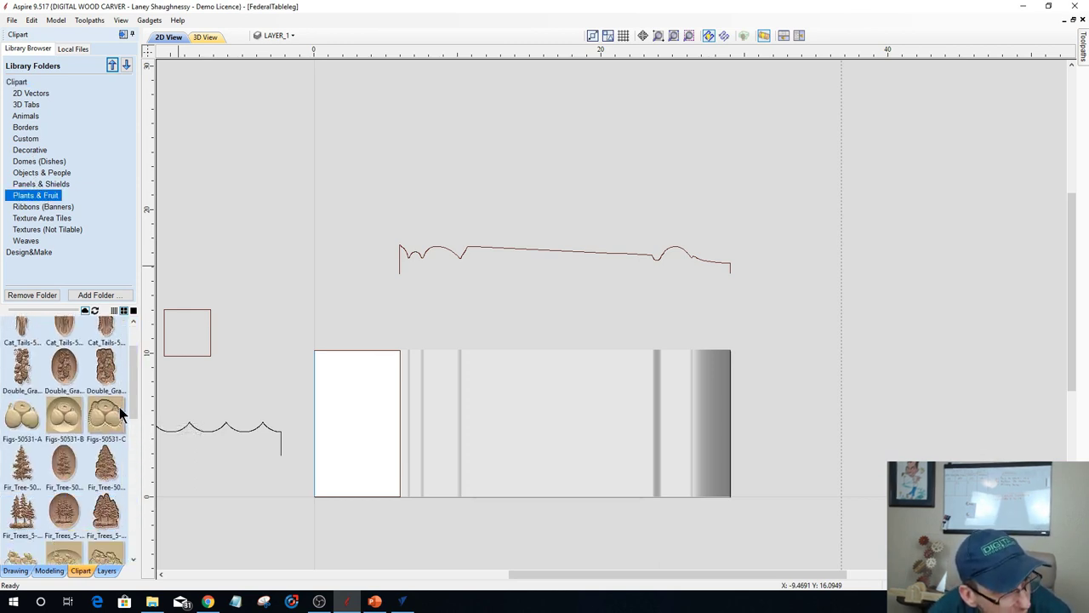
pyautogui.scroll(-2, 119, 406)
pyautogui.scroll(-2, 119, 407)
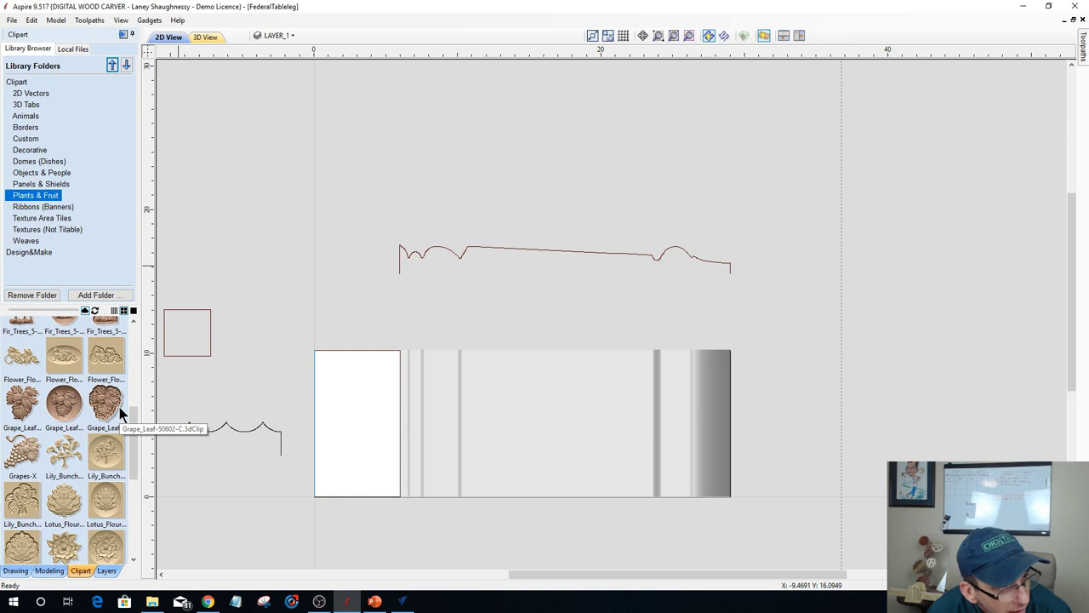
pyautogui.moveTo(19, 457); pyautogui.dragTo(584, 420)
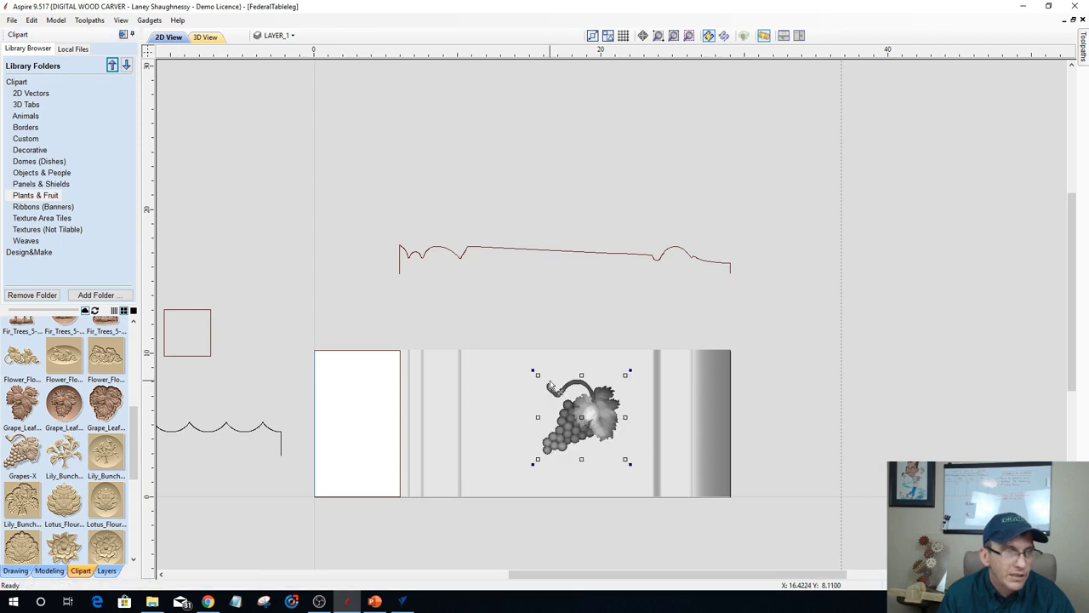
# Rotate the grape cluster and shift it up and left on the leg.
pyautogui.moveTo(534, 372); pyautogui.dragTo(537, 485)
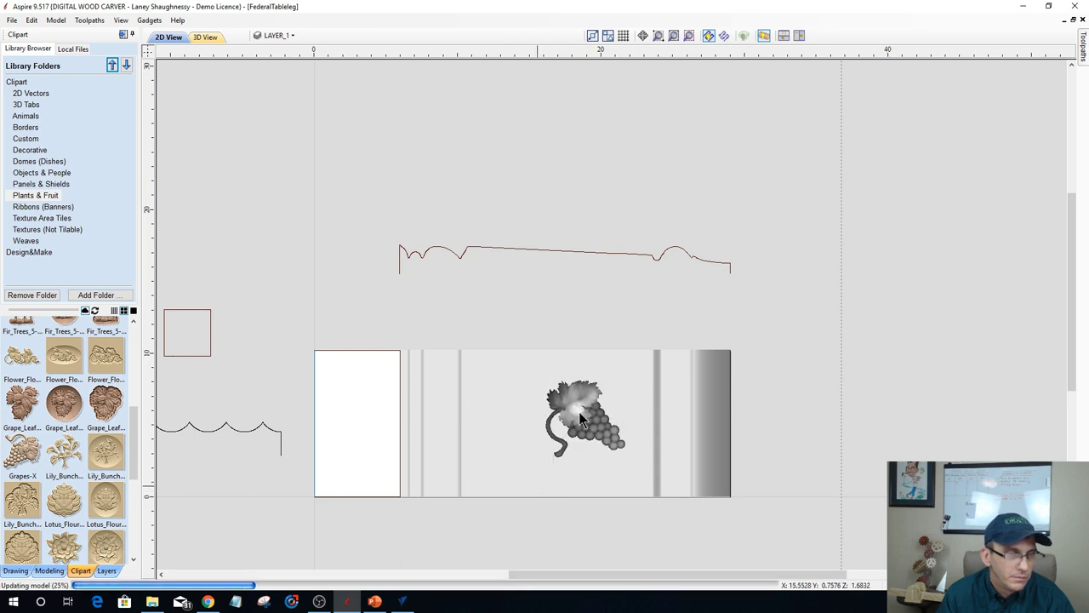
pyautogui.moveTo(584, 416)
pyautogui.mouseDown()
pyautogui.moveTo(498, 388)
pyautogui.moveTo(513, 388)
pyautogui.mouseUp()
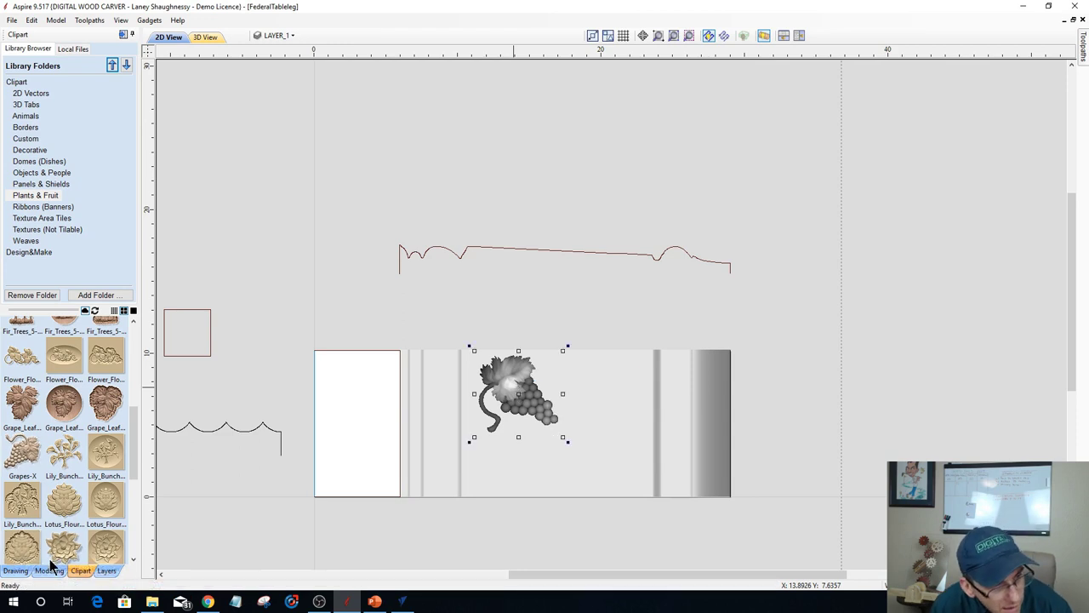
pyautogui.click(17, 570)
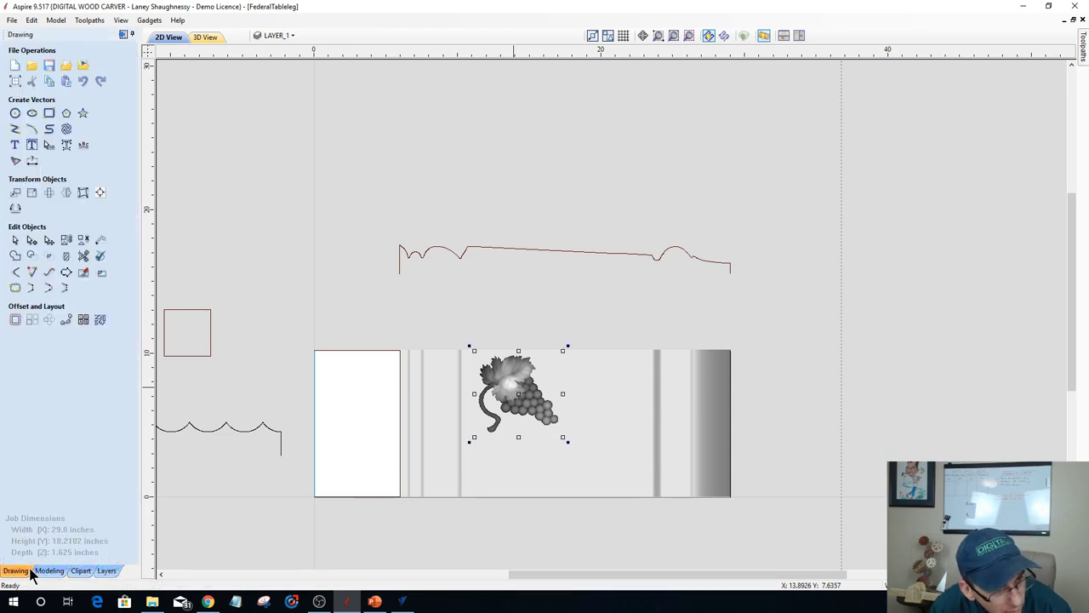
# Mirror a copy of the grape cluster below it to form a two-cluster vine.
pyautogui.click(68, 189)
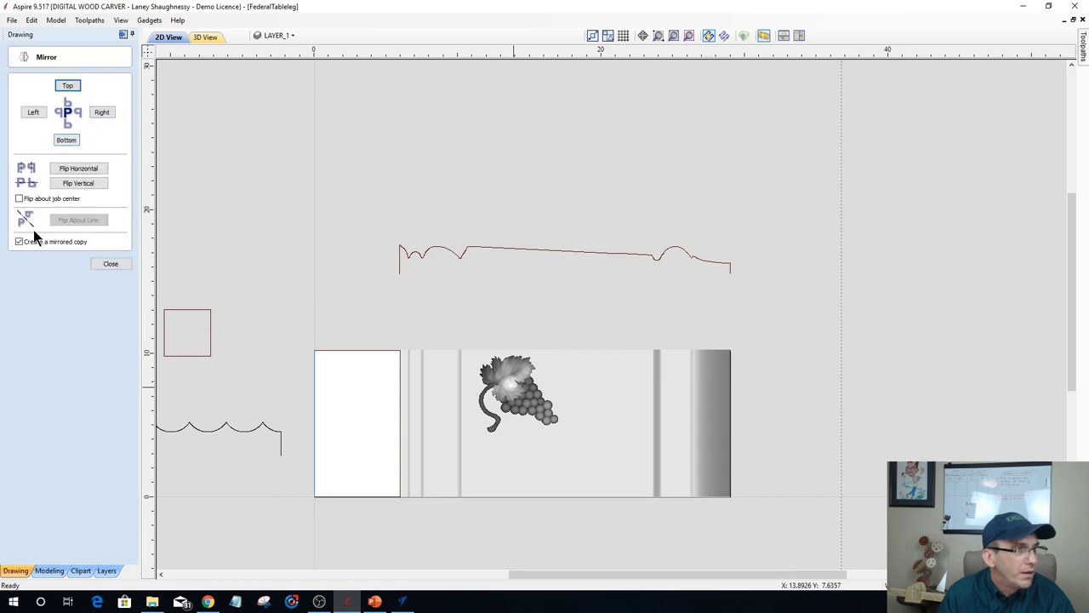
pyautogui.click(66, 141)
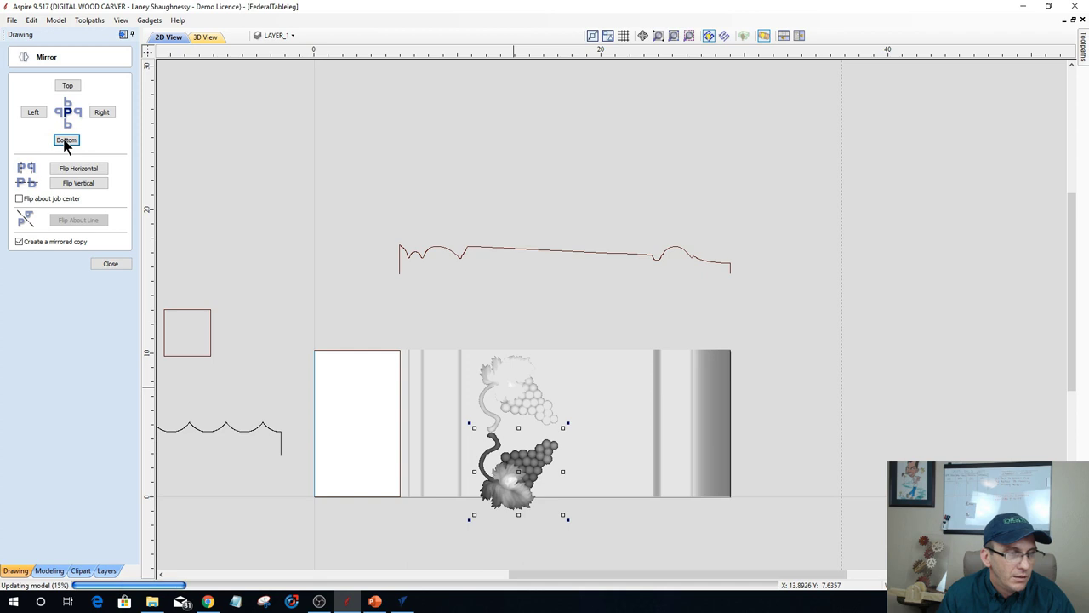
pyautogui.click(96, 265)
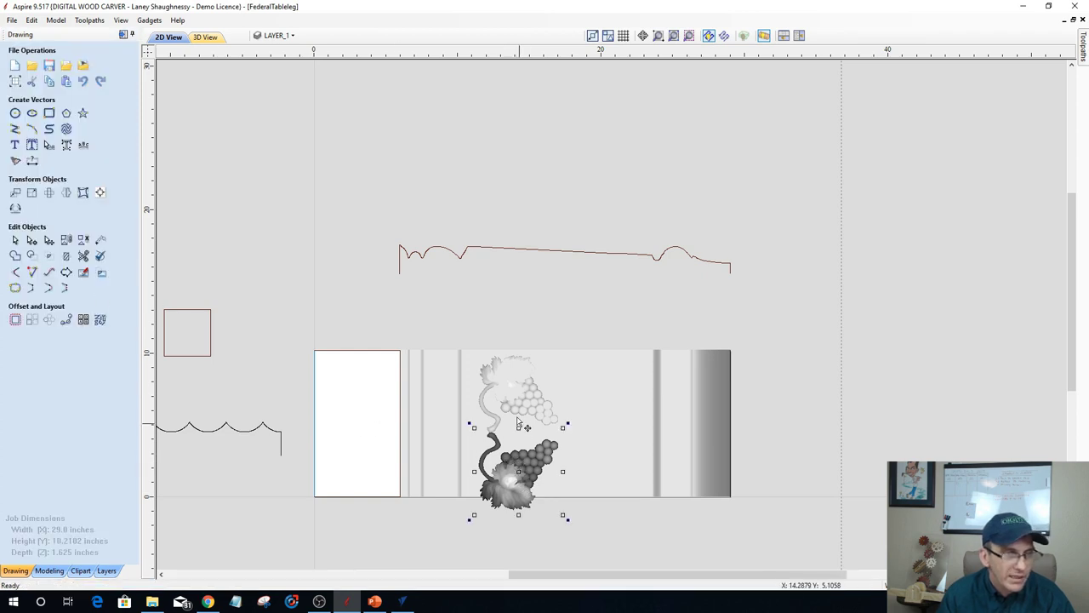
pyautogui.press('Escape')
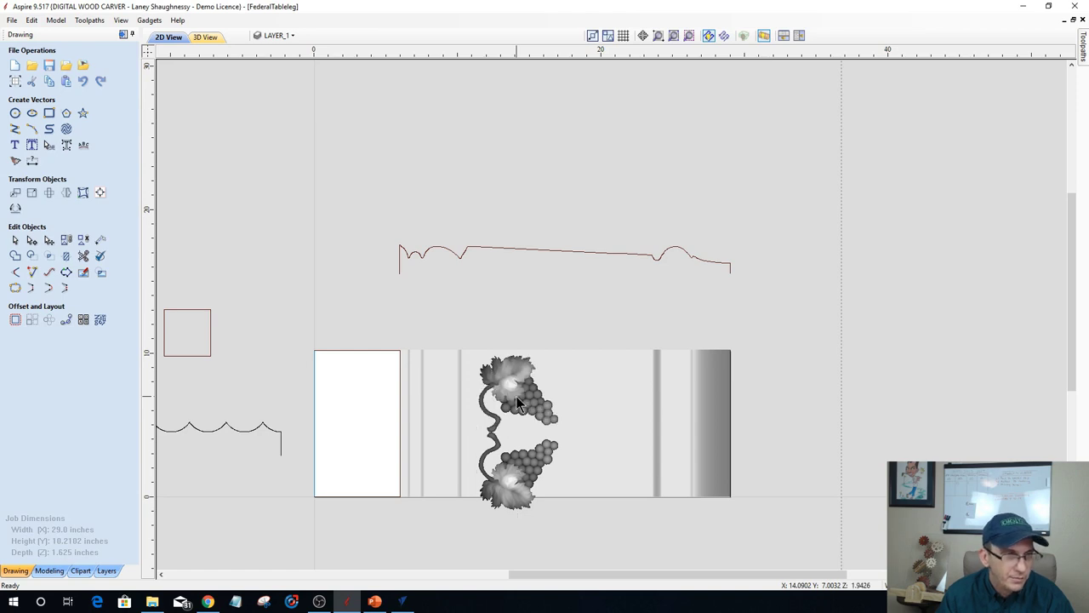
# Scale the grape vine slightly smaller and centre it vertically on the material.
pyautogui.click(515, 396)
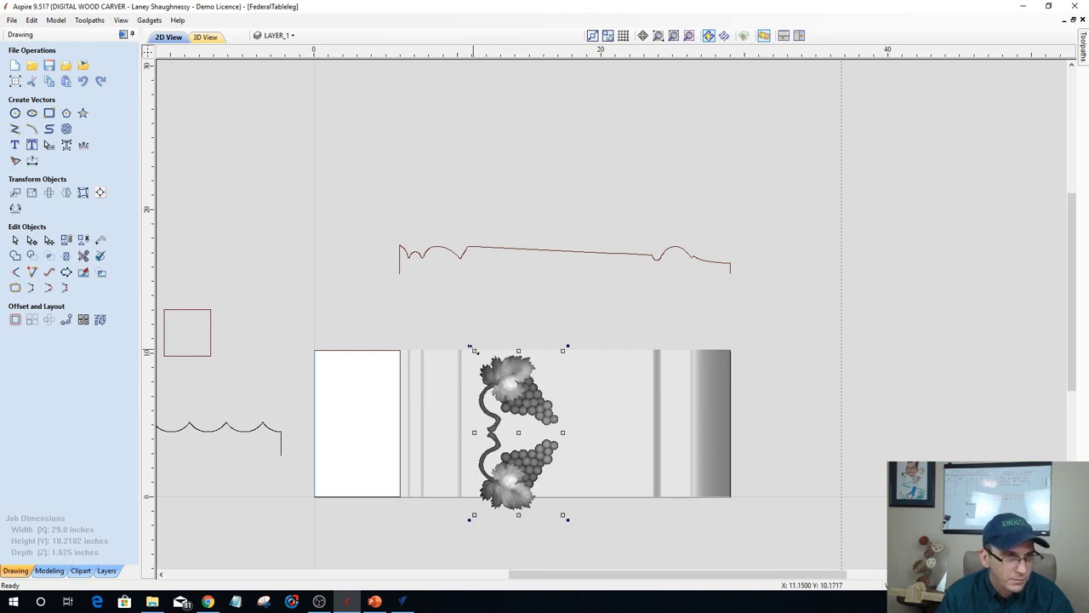
pyautogui.press('Escape')
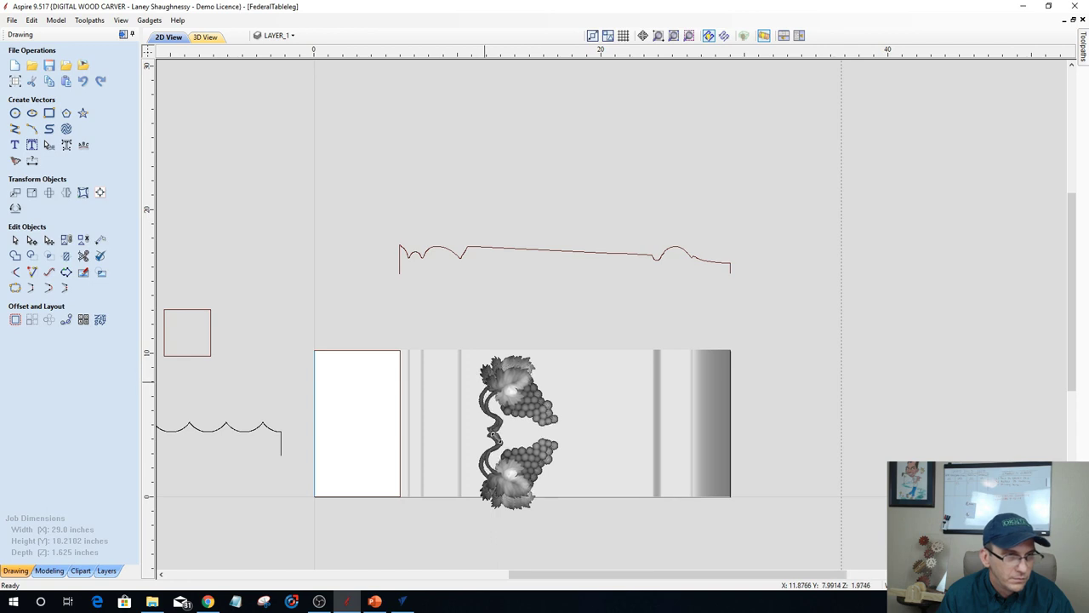
pyautogui.click(515, 474)
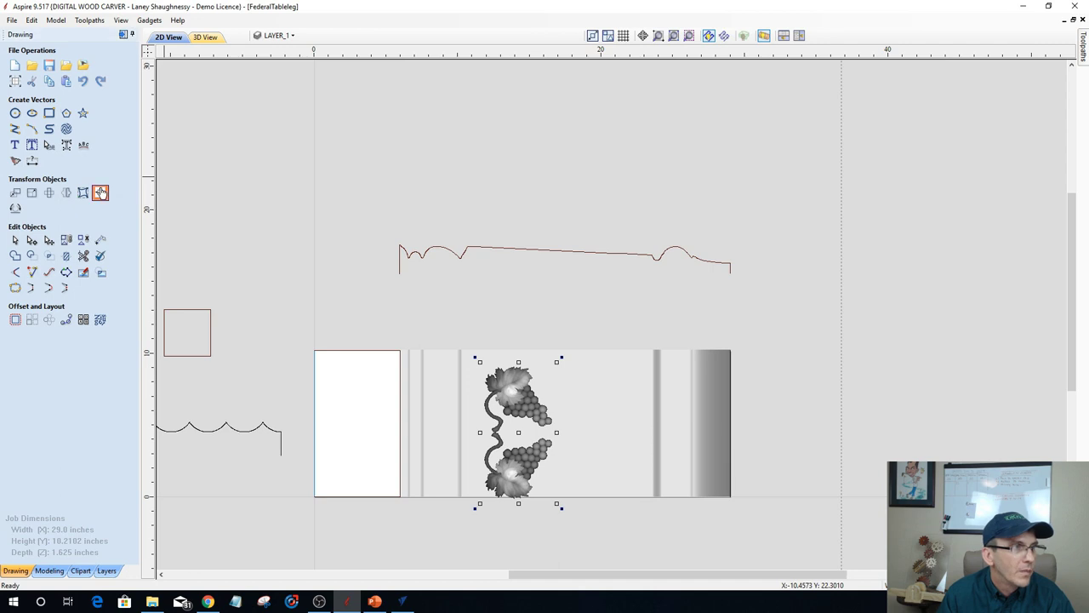
pyautogui.click(99, 193)
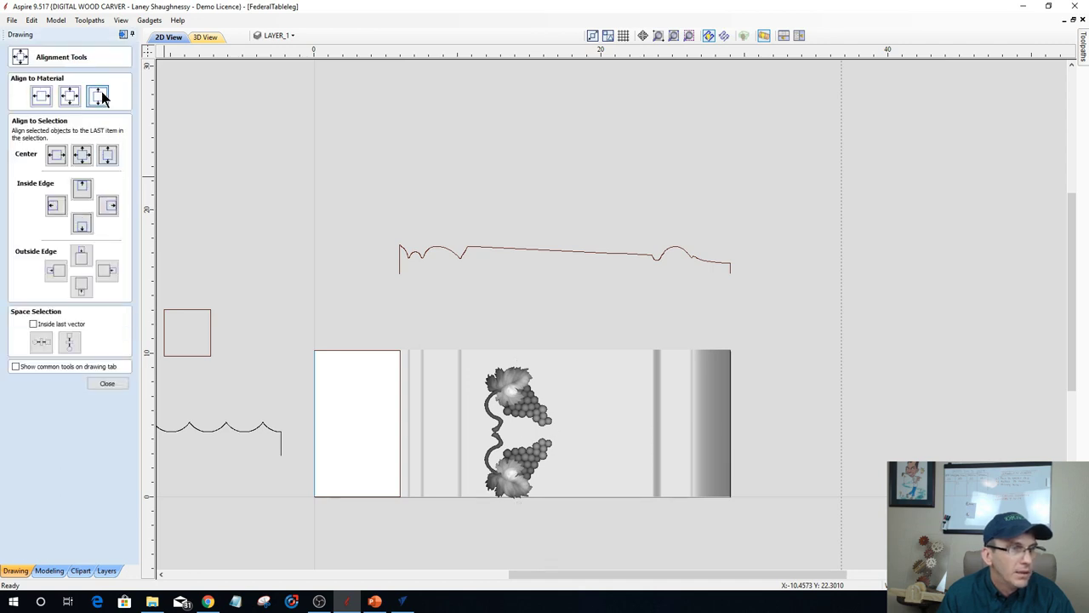
pyautogui.click(101, 92)
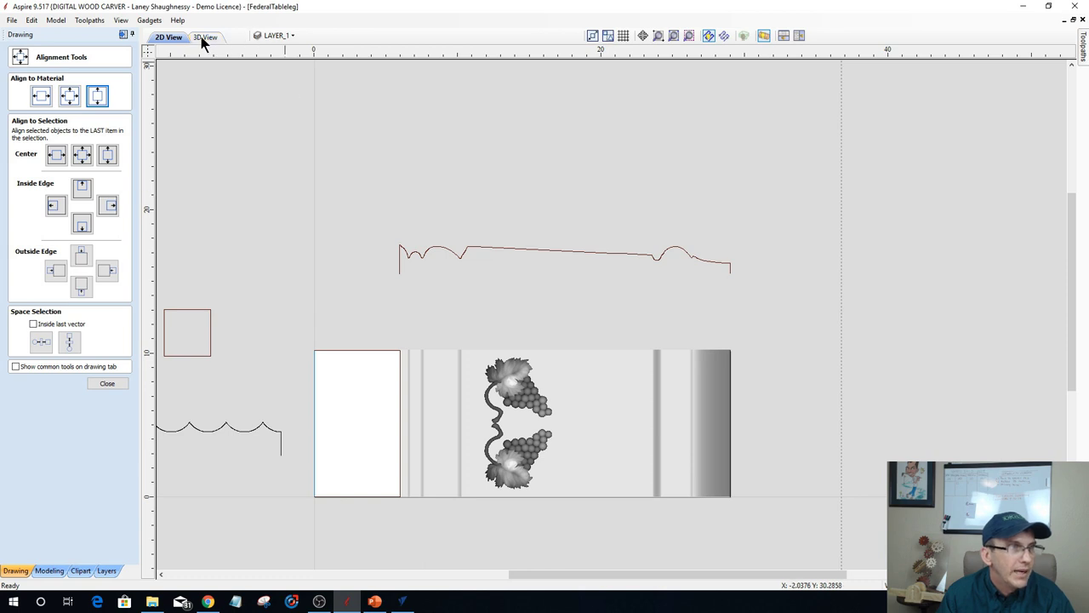
# Preview the two-cluster grape leg in a tilted 3D view, with Alignment Tools closed.
pyautogui.press('F3')
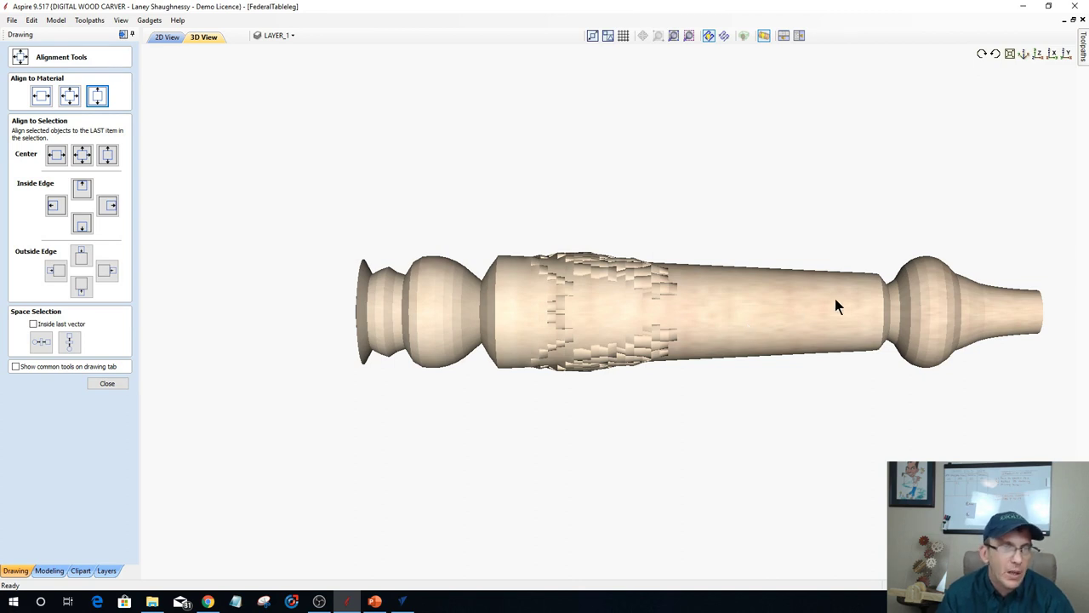
pyautogui.click(107, 385)
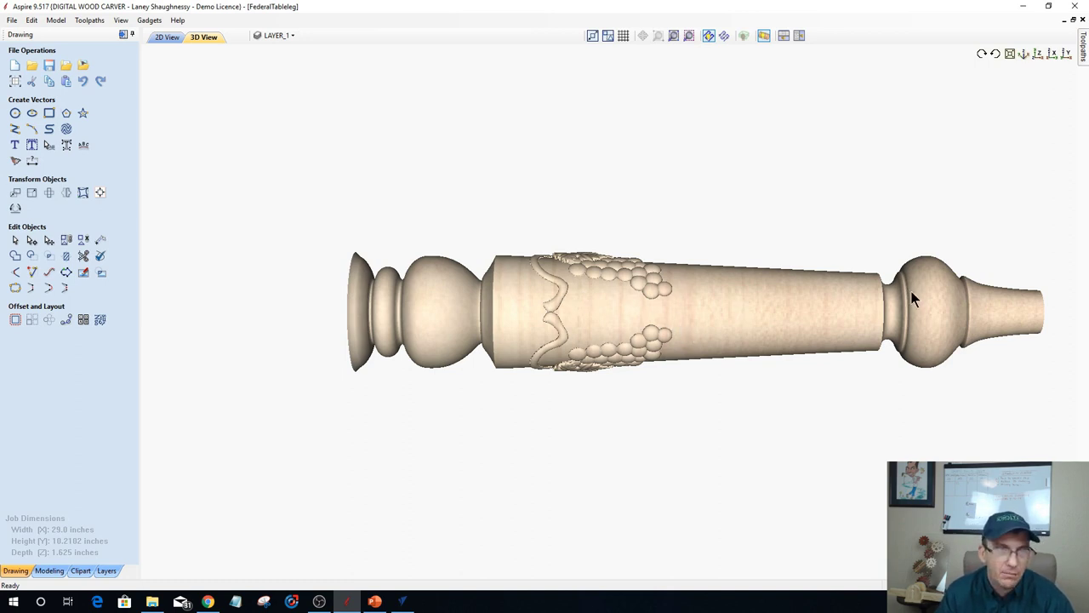
pyautogui.moveTo(744, 455); pyautogui.dragTo(500, 493)
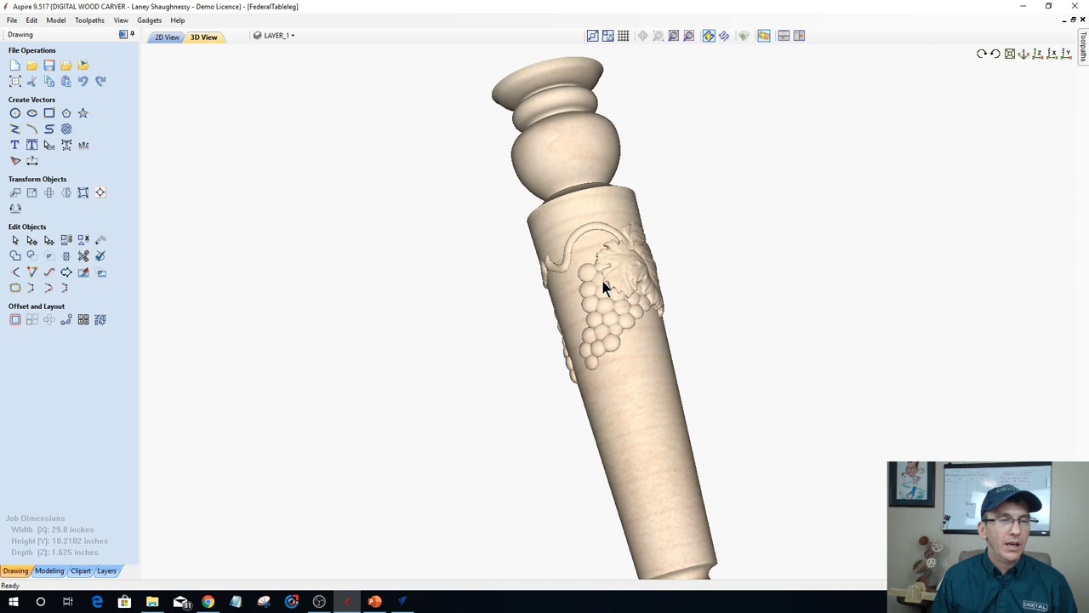
pyautogui.click(153, 36)
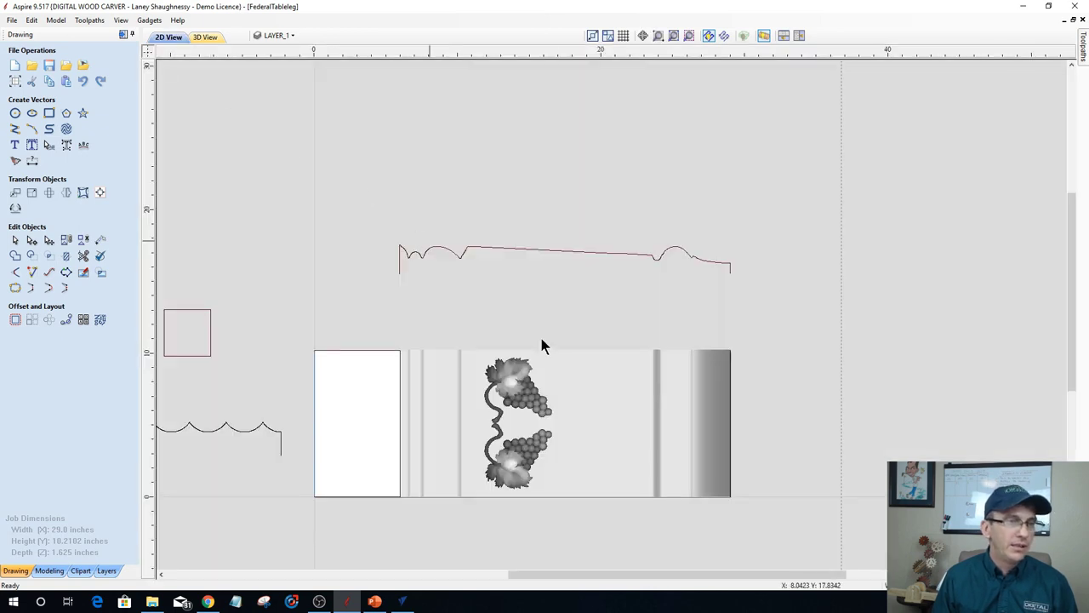
# Delete the grape vine relief and zoom in on the leg blank.
pyautogui.click(496, 364)
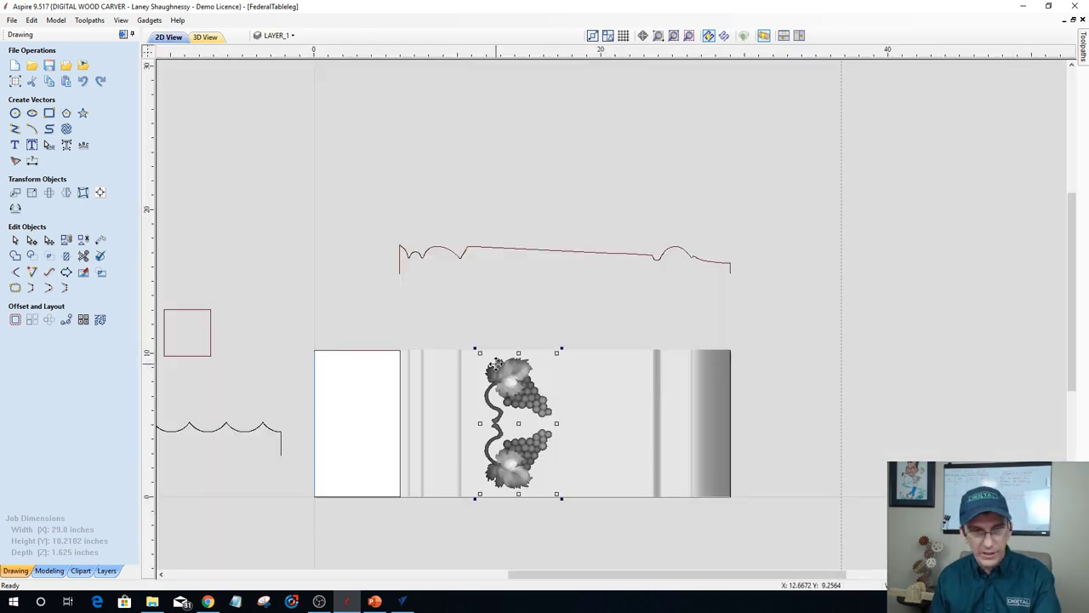
pyautogui.press('Delete')
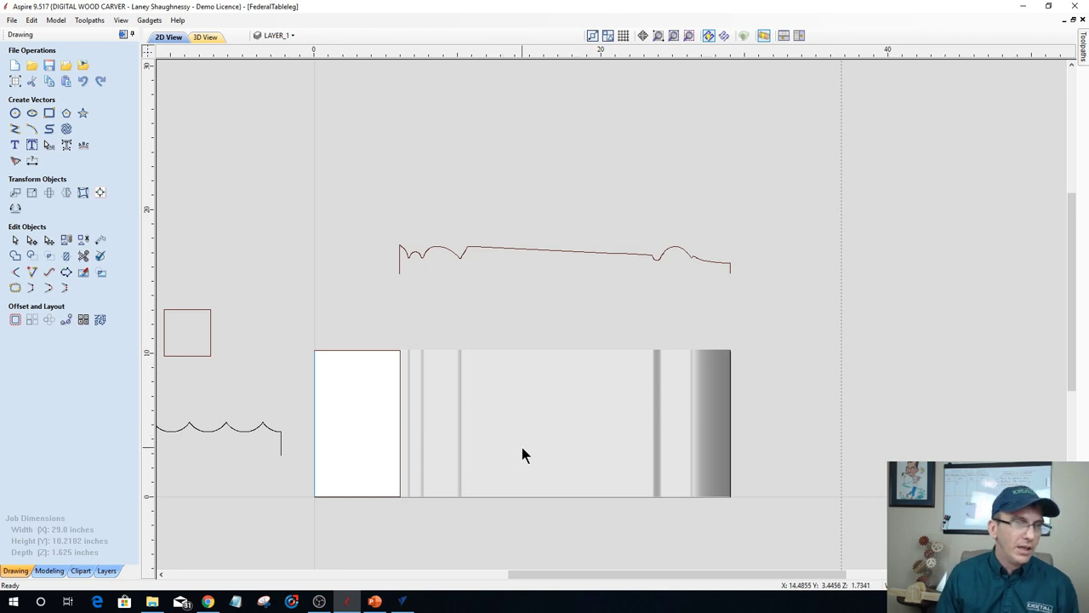
pyautogui.scroll(2, 521, 451)
pyautogui.scroll(1, 521, 449)
pyautogui.moveTo(523, 446)
pyautogui.mouseDown(button='middle')
pyautogui.moveTo(563, 356)
pyautogui.moveTo(559, 302)
pyautogui.mouseUp(button='middle')
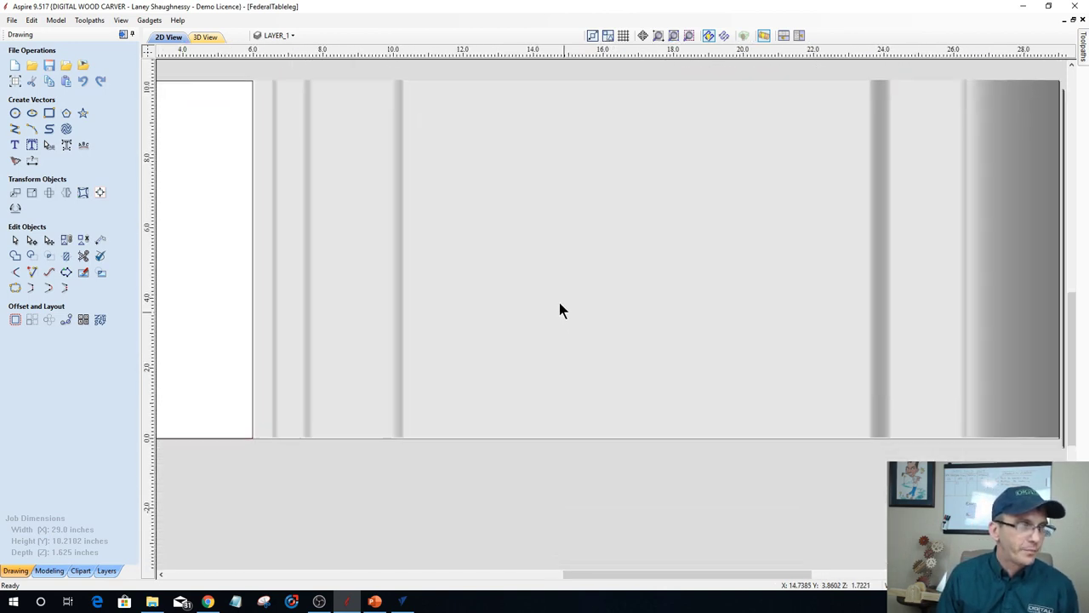
# Draw a straight horizontal polyline across the upper leg and select it.
pyautogui.click(15, 128)
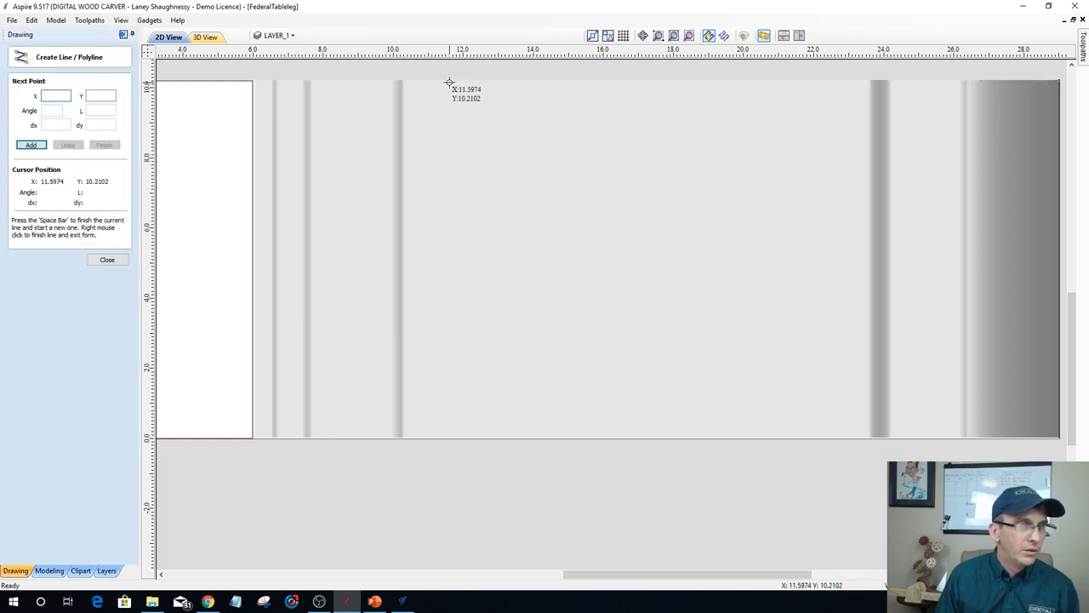
pyautogui.click(428, 125)
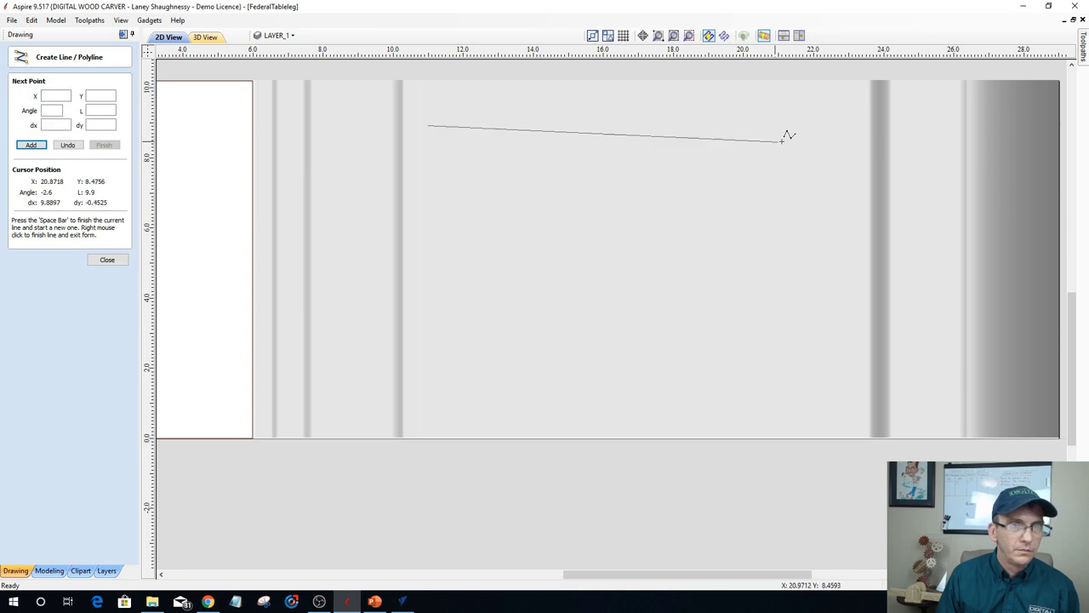
pyautogui.click(841, 125)
pyautogui.press('space')
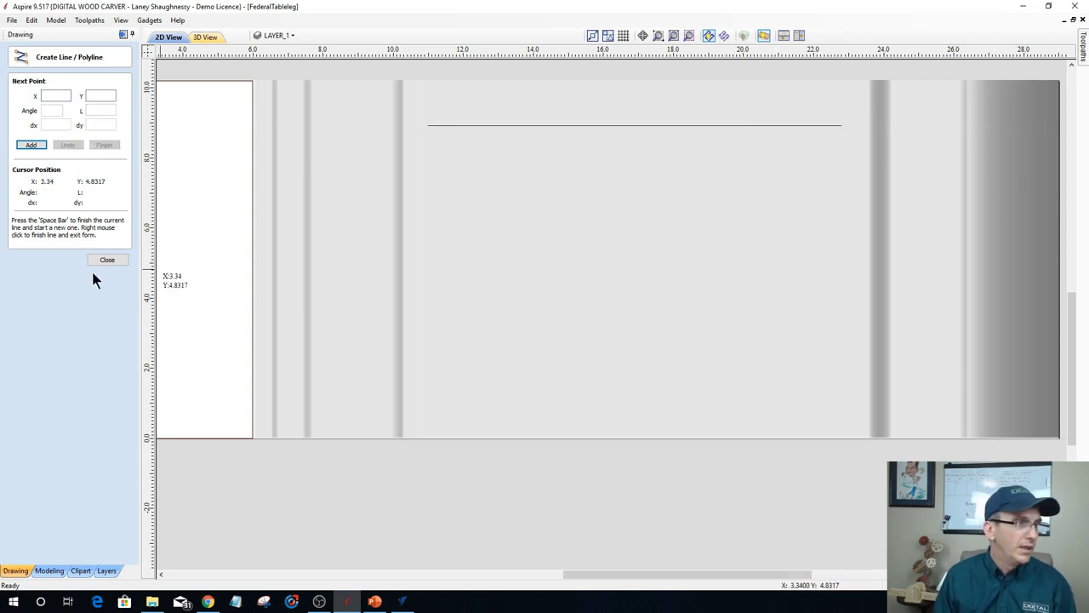
pyautogui.click(95, 260)
pyautogui.click(535, 126)
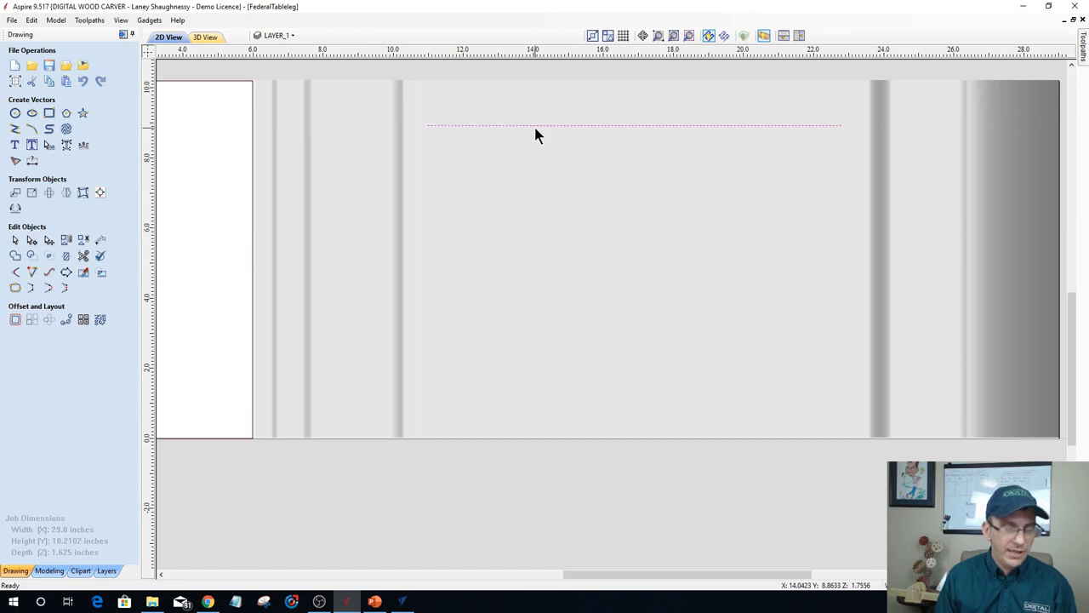
pyautogui.click(15, 320)
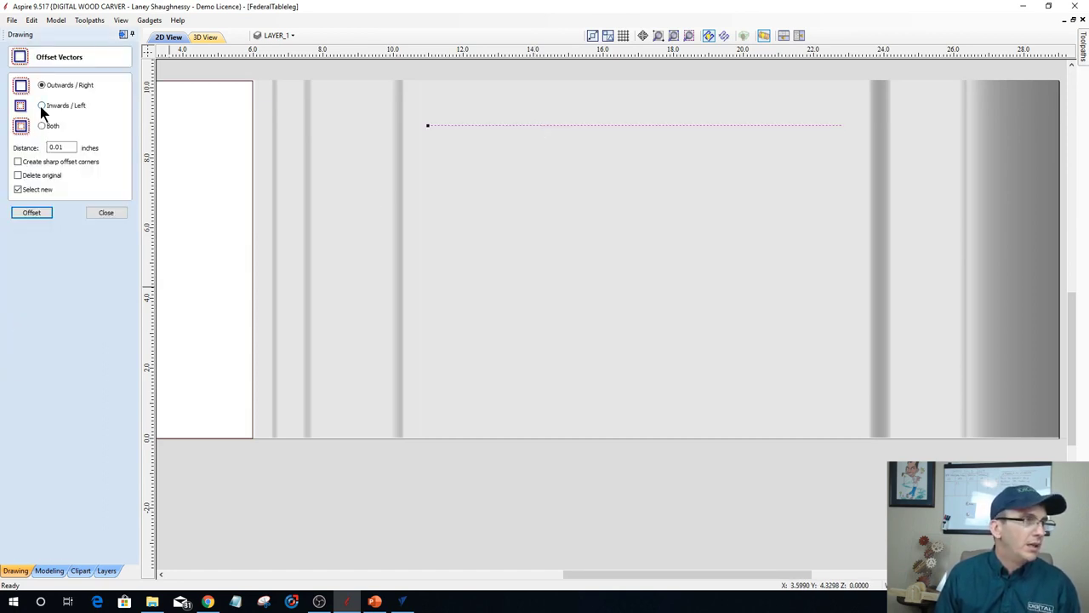
# Try offsetting the line at a 3-inch distance, then undo the last copy.
pyautogui.moveTo(68, 147); pyautogui.dragTo(12, 148)
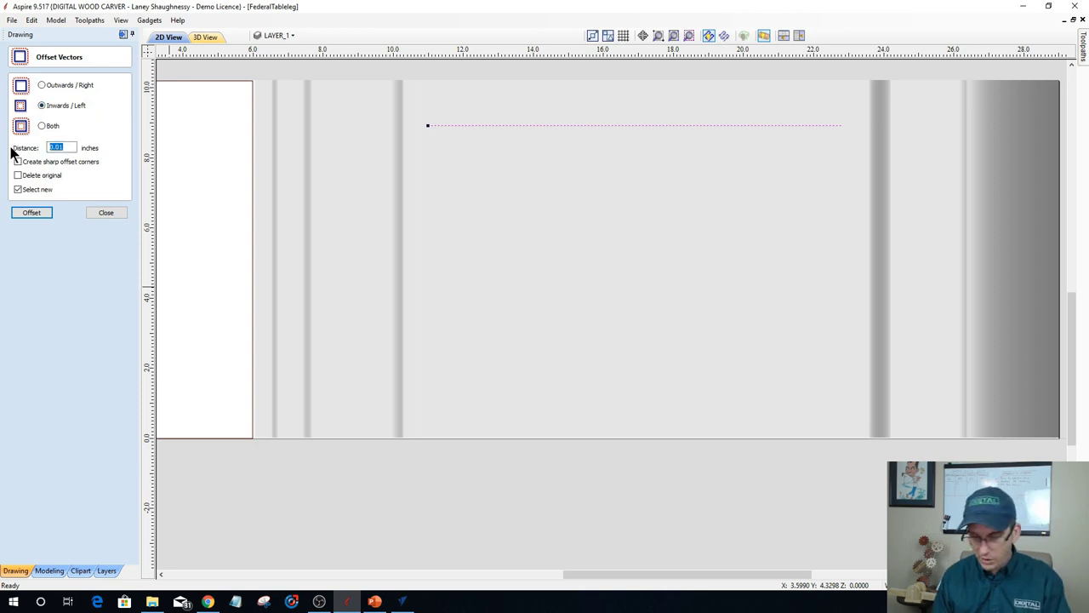
pyautogui.write('3')
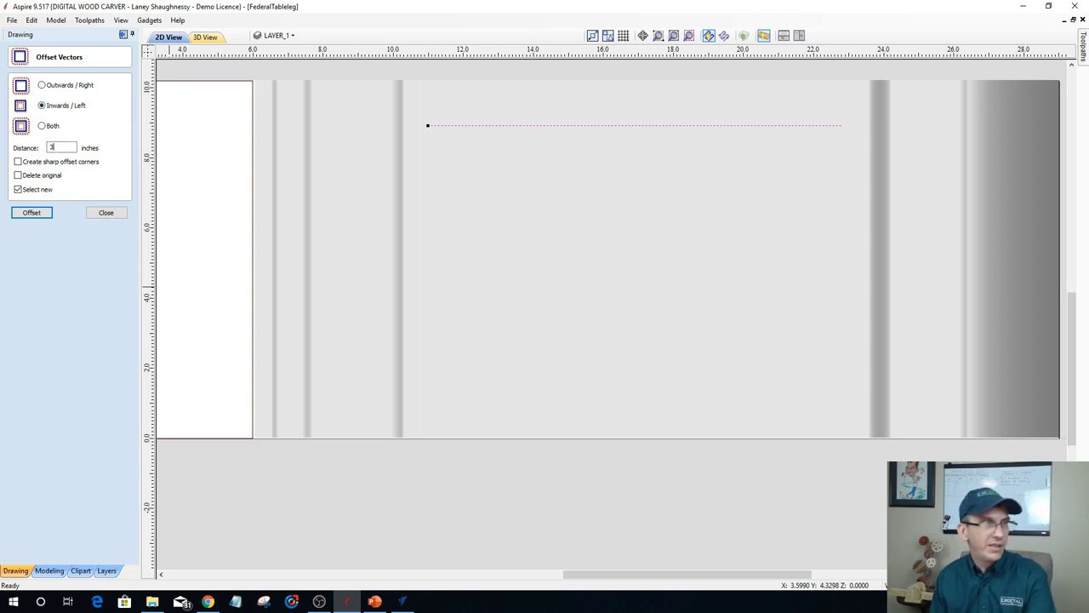
pyautogui.click(24, 215)
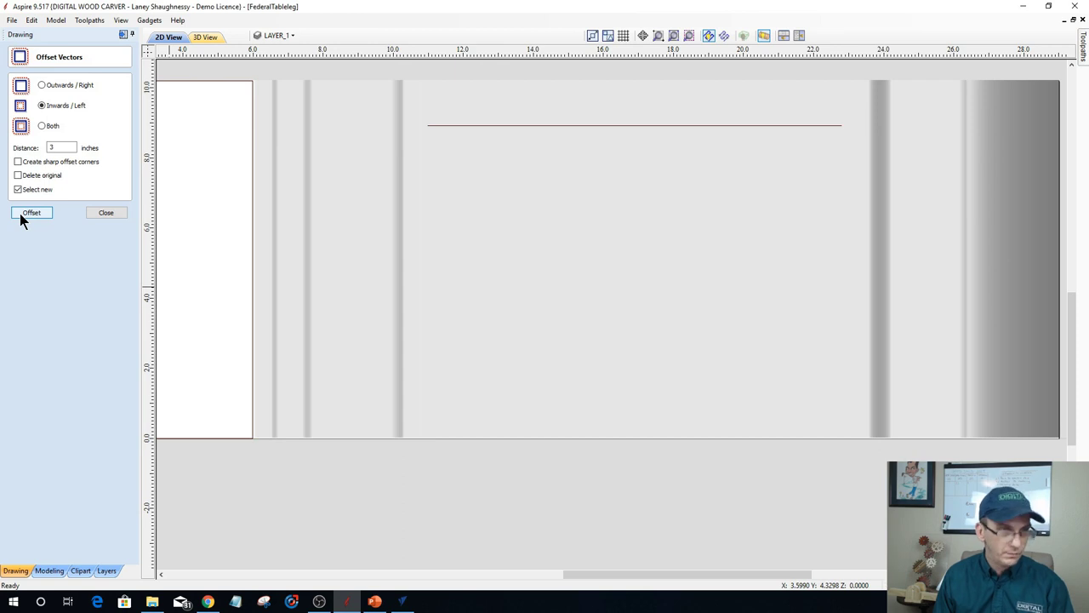
pyautogui.click(26, 217)
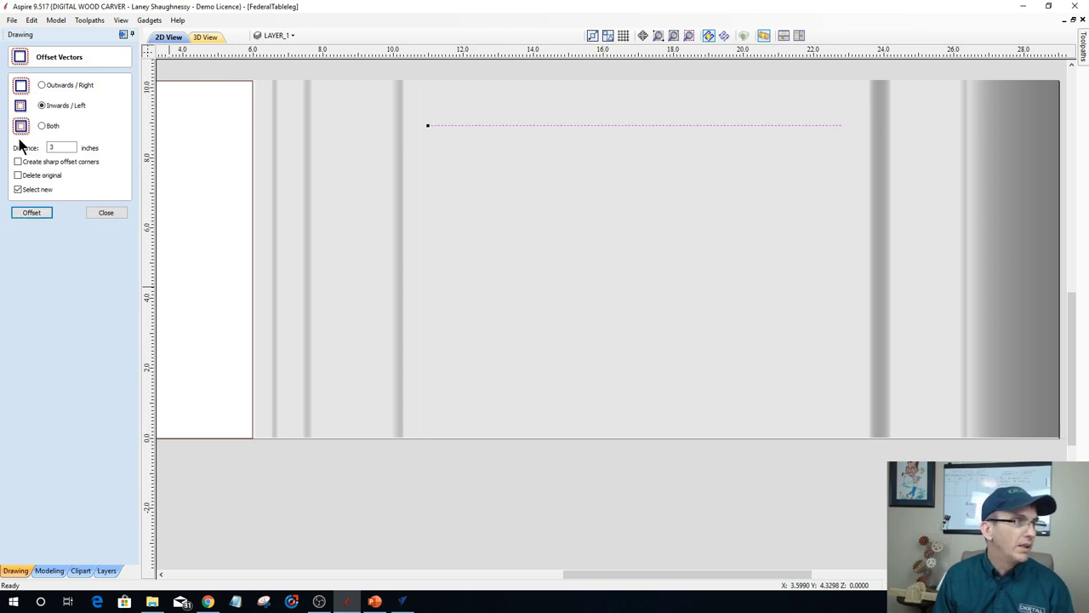
pyautogui.click(38, 217)
pyautogui.click(37, 217)
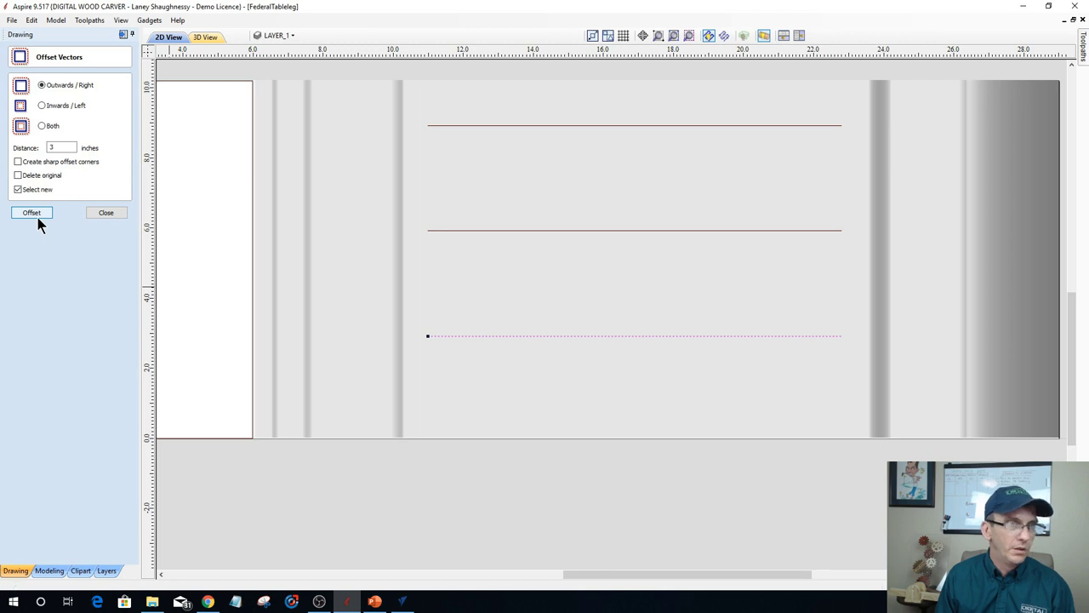
pyautogui.click(37, 217)
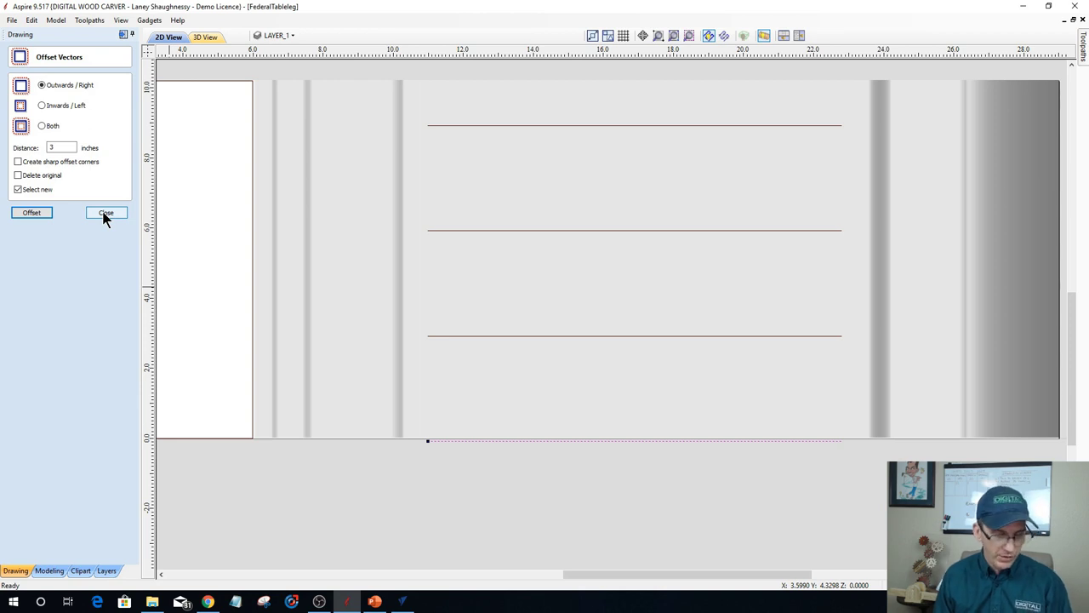
pyautogui.hotkey('ctrl', 'z')
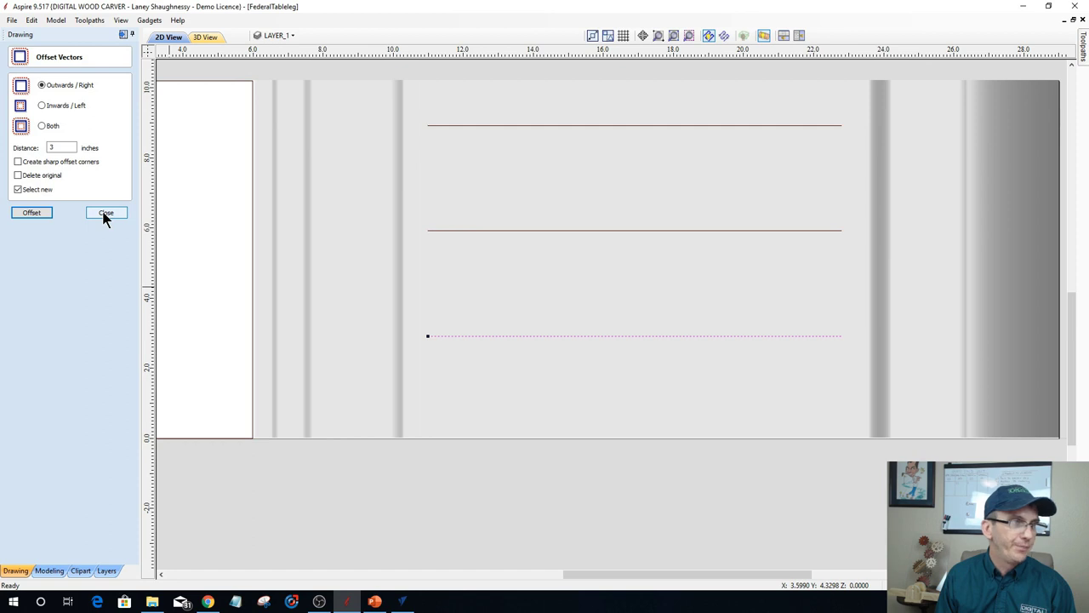
# Undo the 3-inch copies and offset the line at 2 inches to make five flute lines.
pyautogui.doubleClick(52, 147)
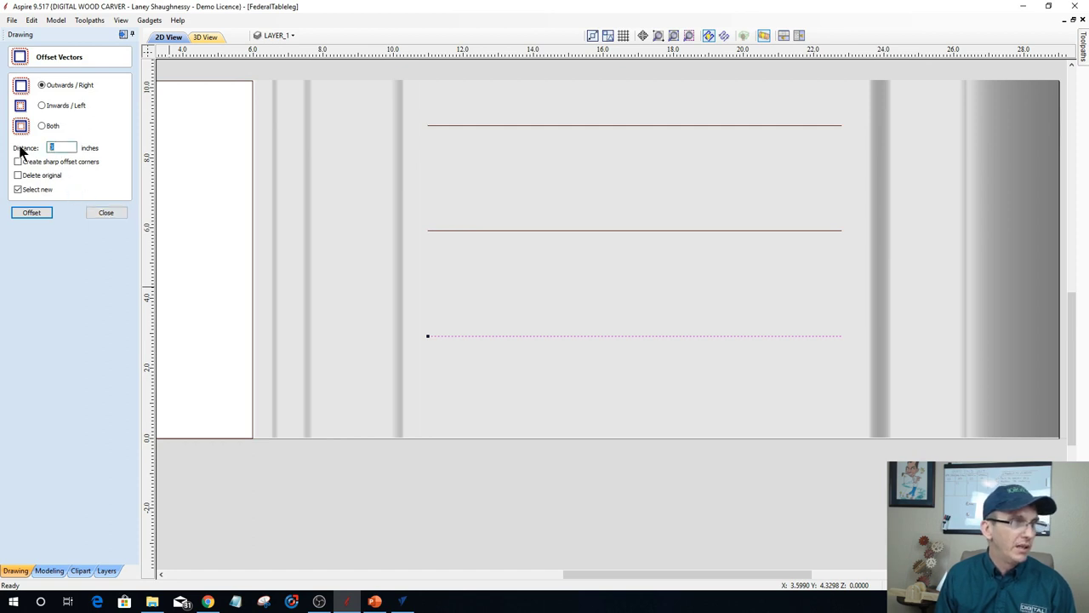
pyautogui.hotkey('ctrl', 'z')
pyautogui.hotkey('ctrl', 'z')
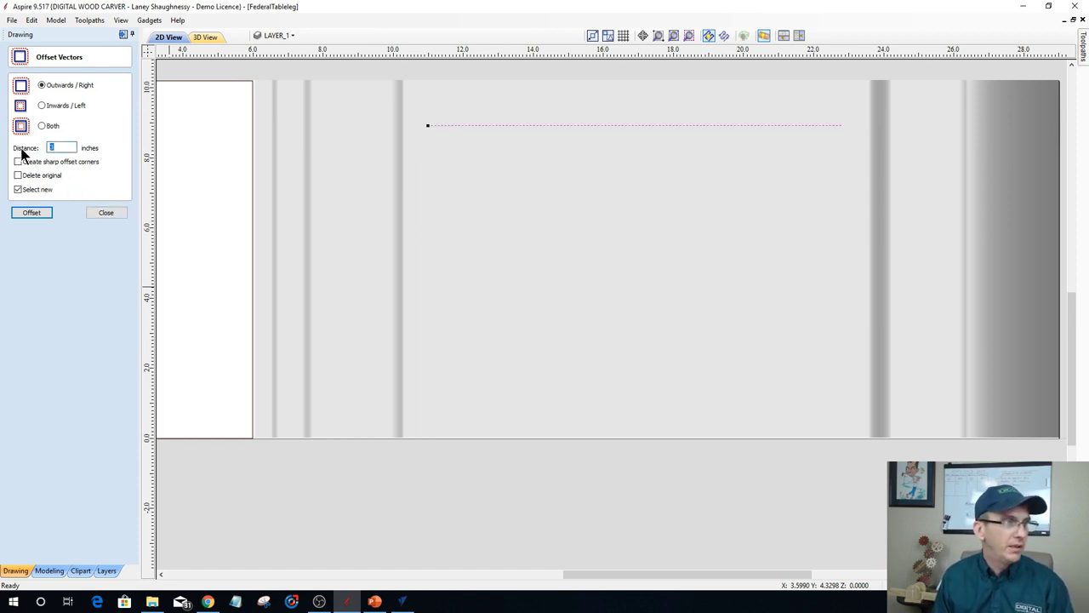
pyautogui.write('2')
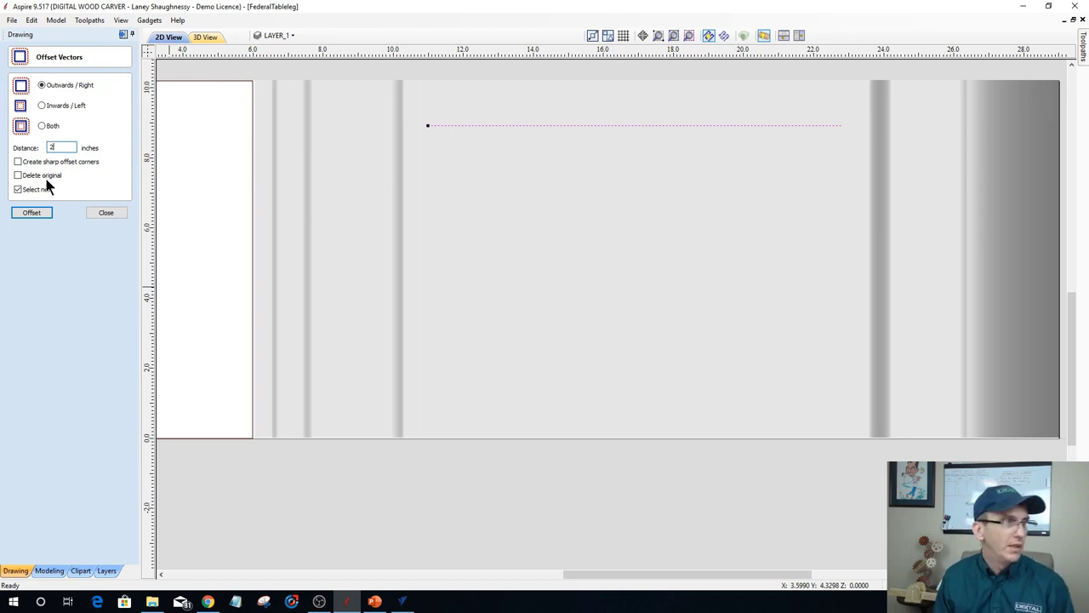
pyautogui.click(26, 216)
pyautogui.click(26, 217)
pyautogui.click(26, 216)
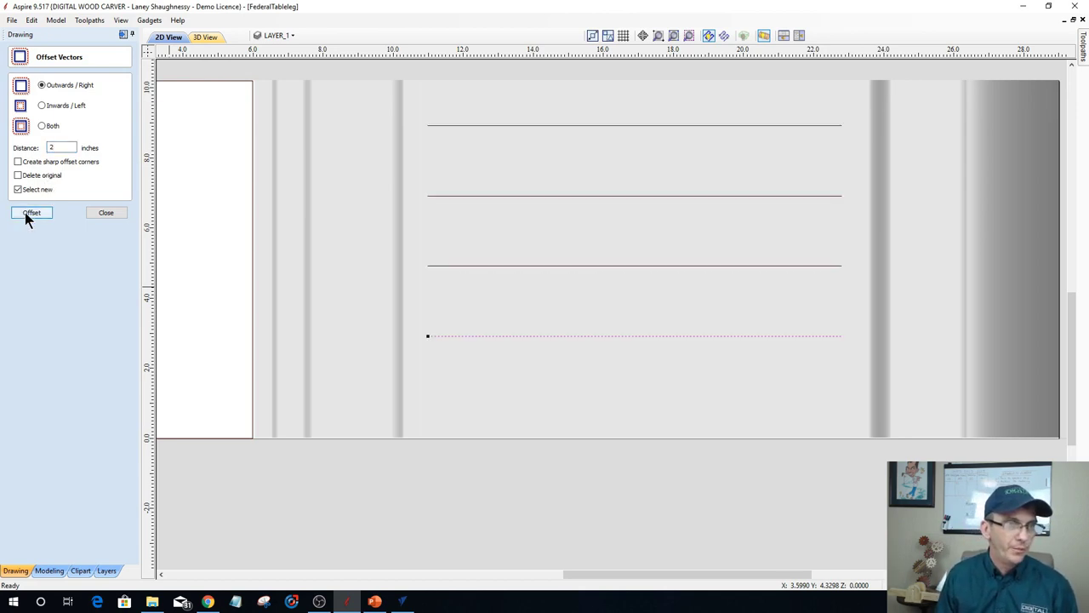
pyautogui.click(26, 216)
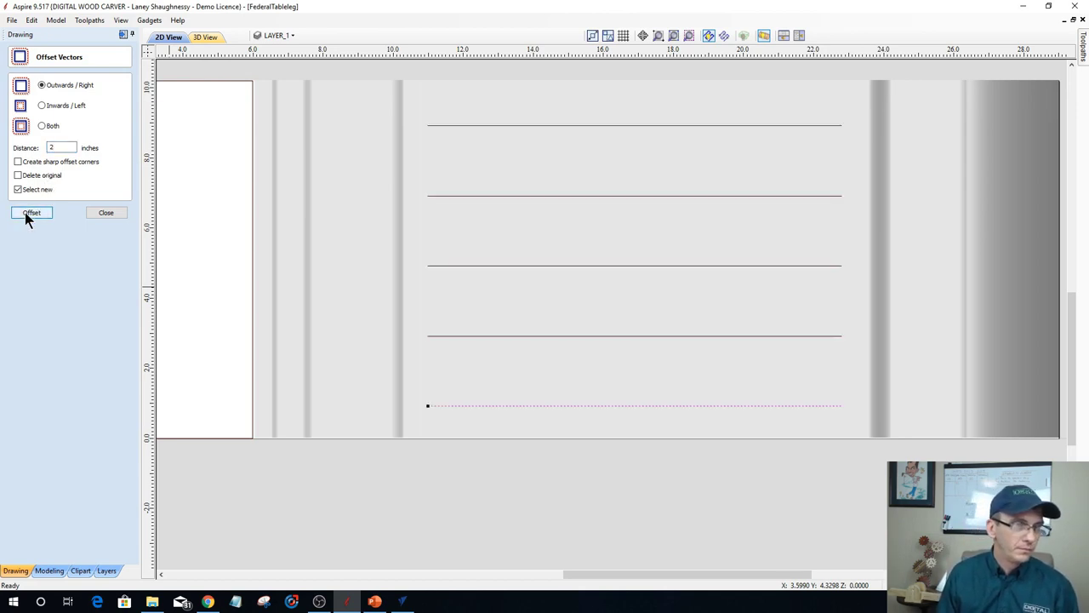
pyautogui.click(98, 212)
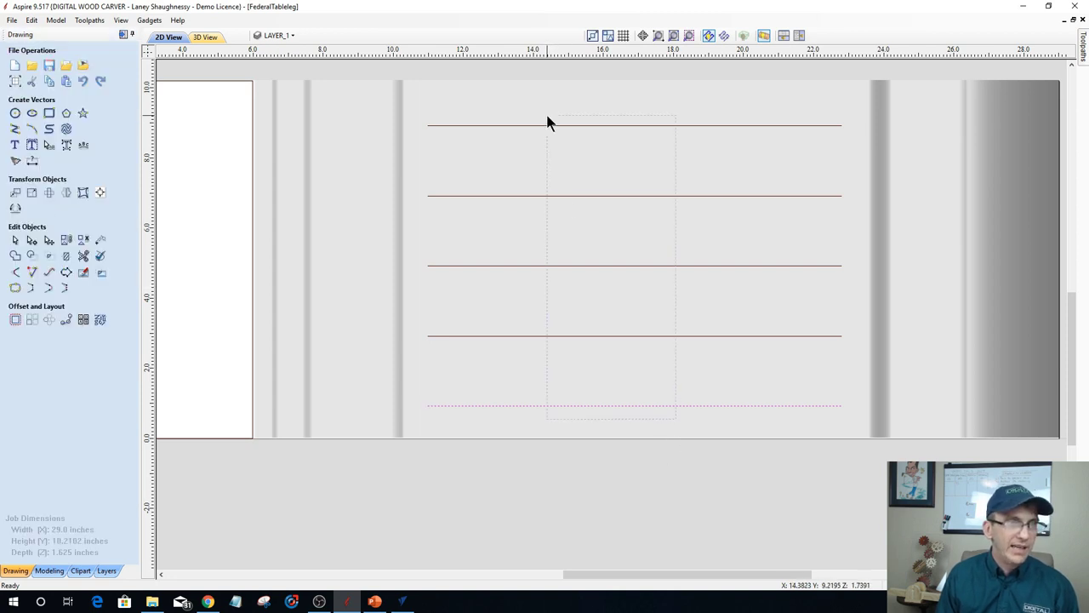
# Select all five fluting lines and centre them on the material.
pyautogui.hotkey('ctrl', 'a')
pyautogui.click(100, 192)
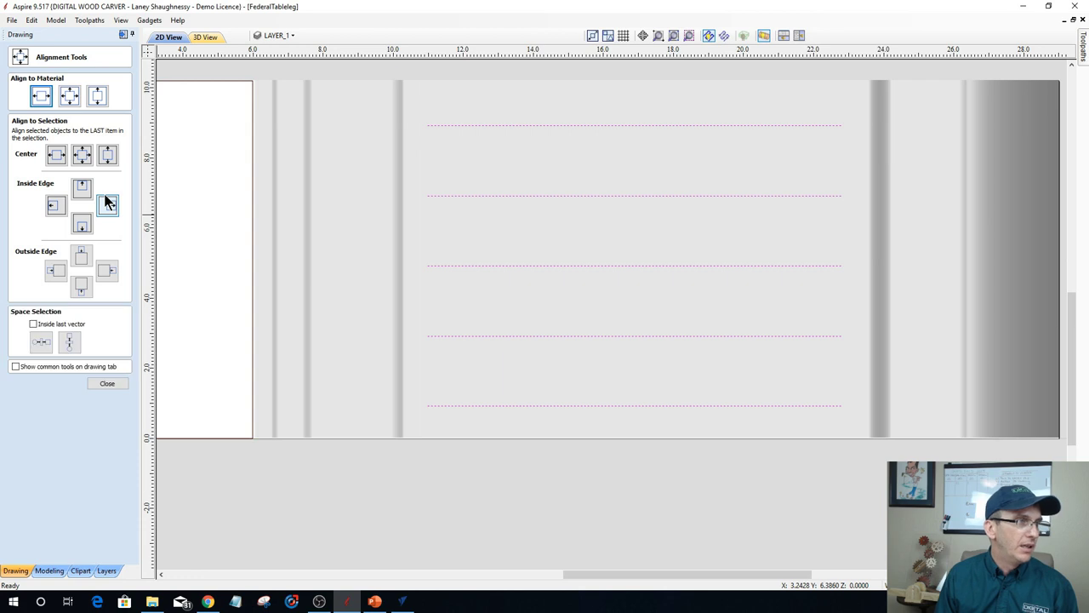
pyautogui.click(95, 98)
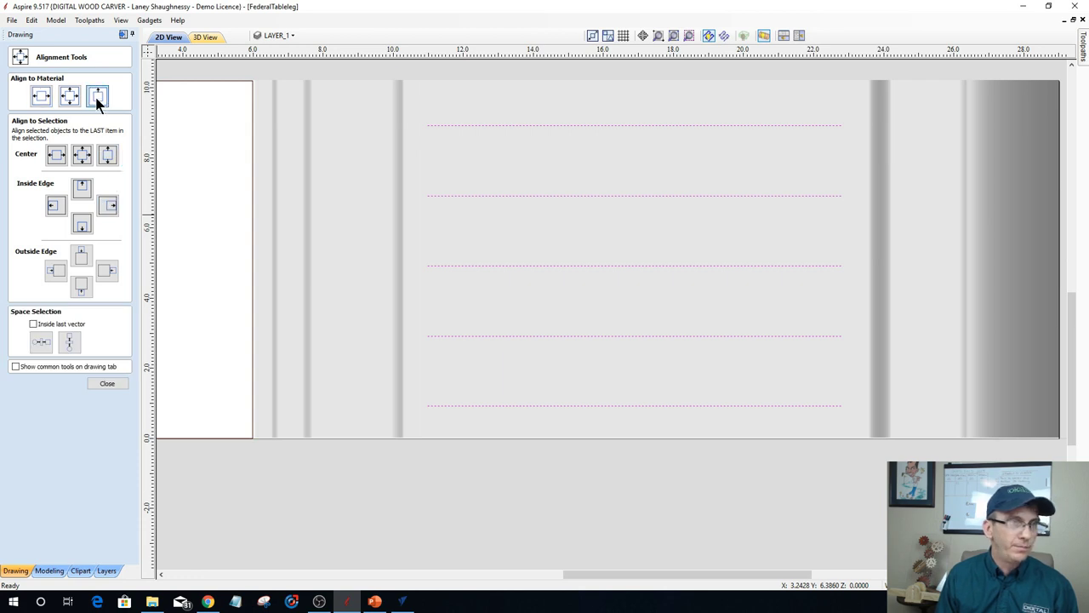
# Bring up the Toolpaths panel and open Material Setup.
pyautogui.scroll(-1, 683, 362)
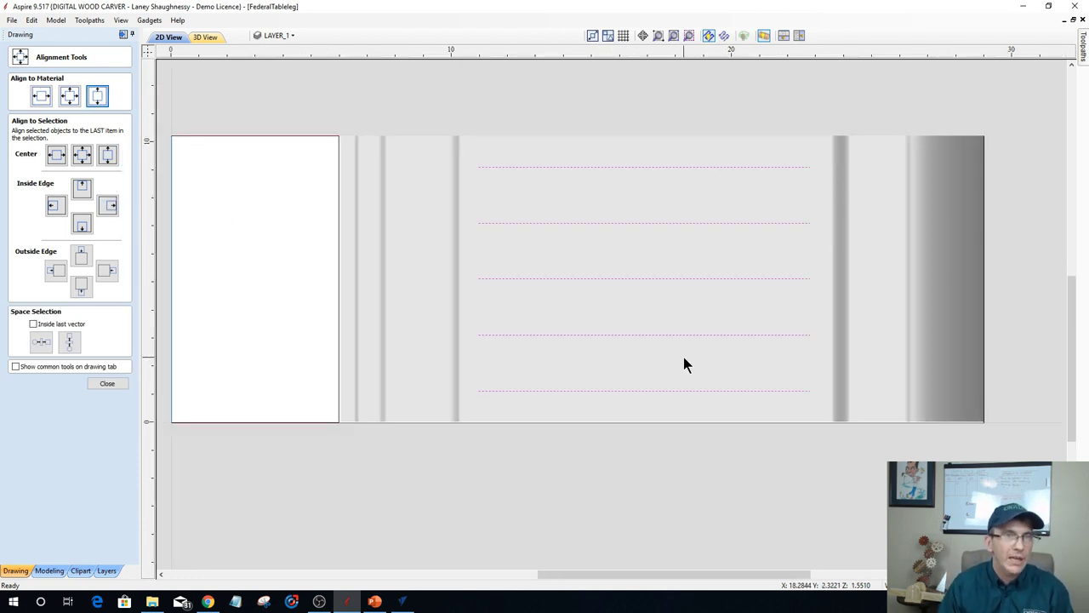
pyautogui.click(123, 34)
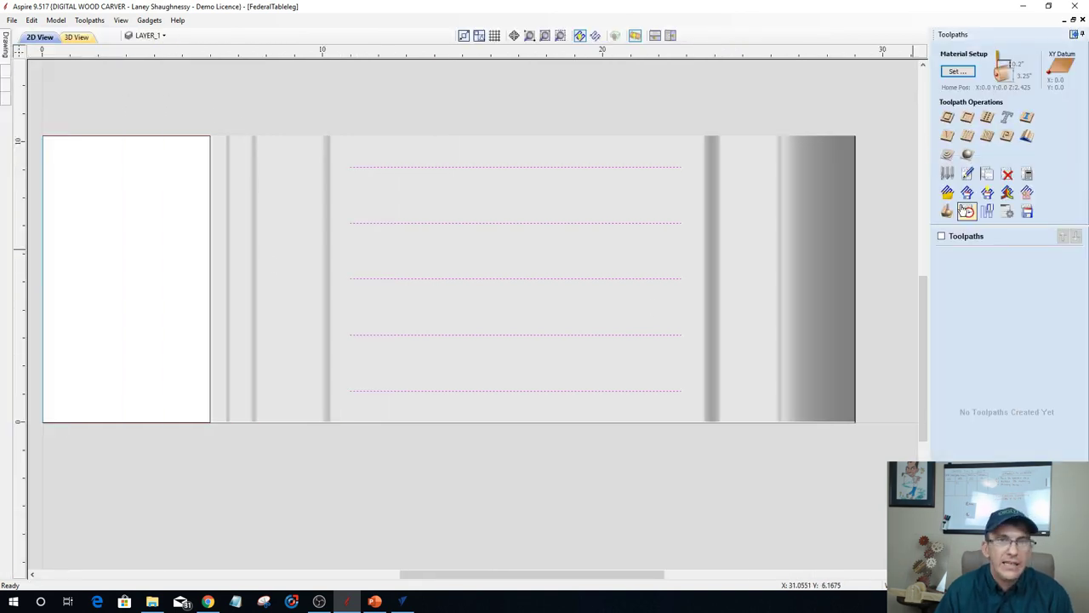
pyautogui.click(949, 118)
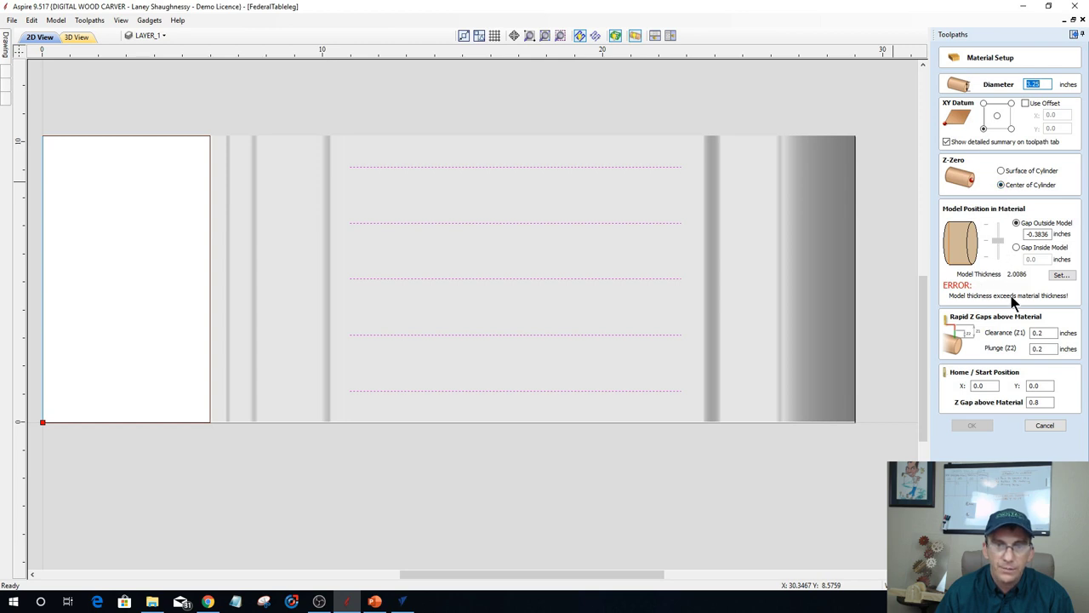
# Keep Material Setup open, close Alignment Tools, and show the Modeling component list.
pyautogui.scroll(-2, 551, 301)
pyautogui.scroll(-2, 554, 310)
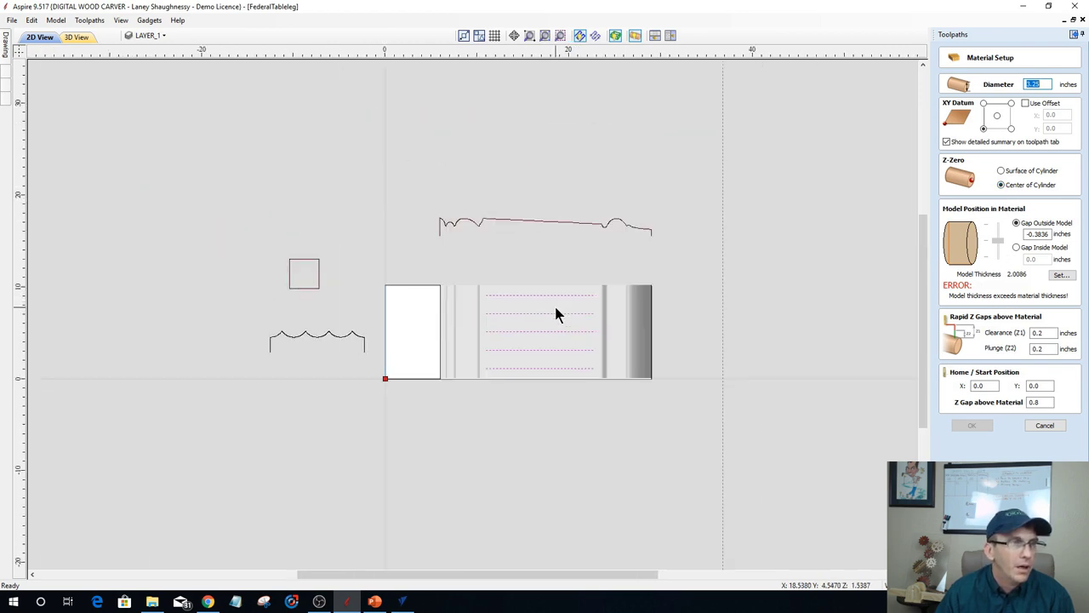
pyautogui.scroll(2, 421, 363)
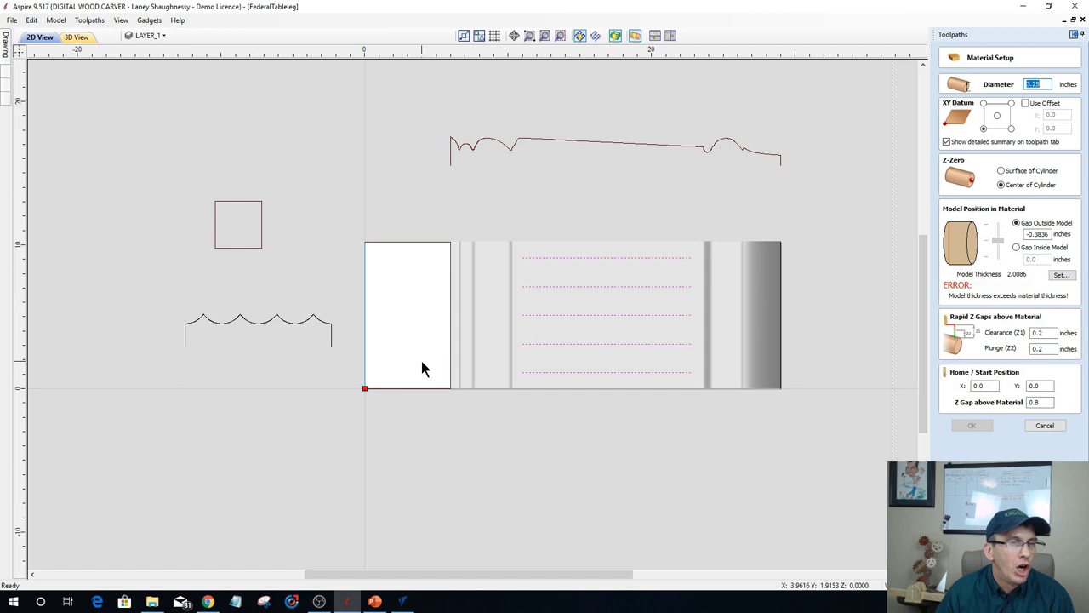
pyautogui.click(6, 56)
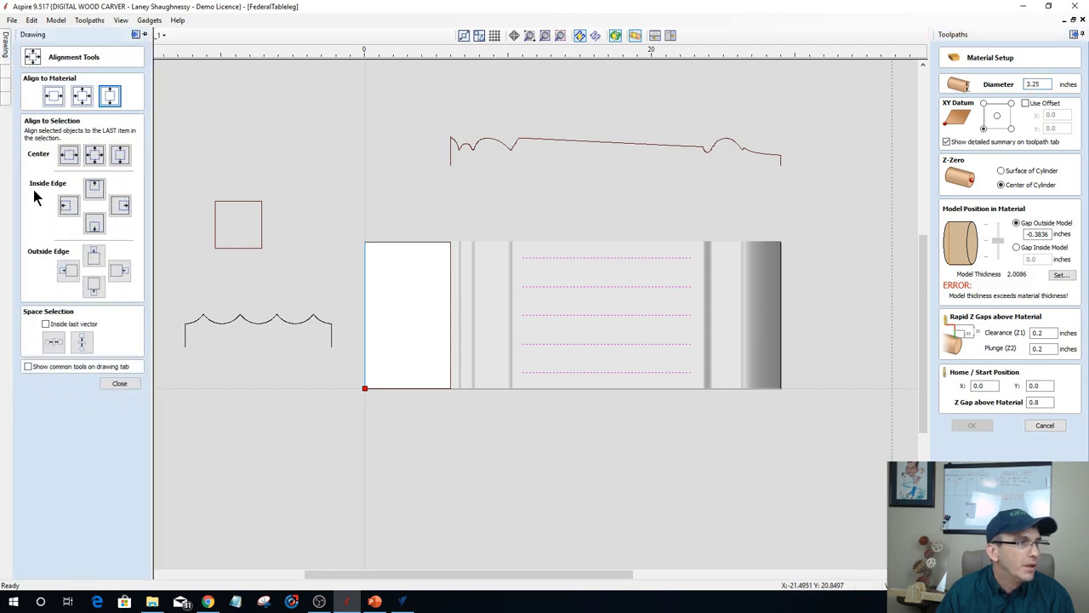
pyautogui.click(116, 383)
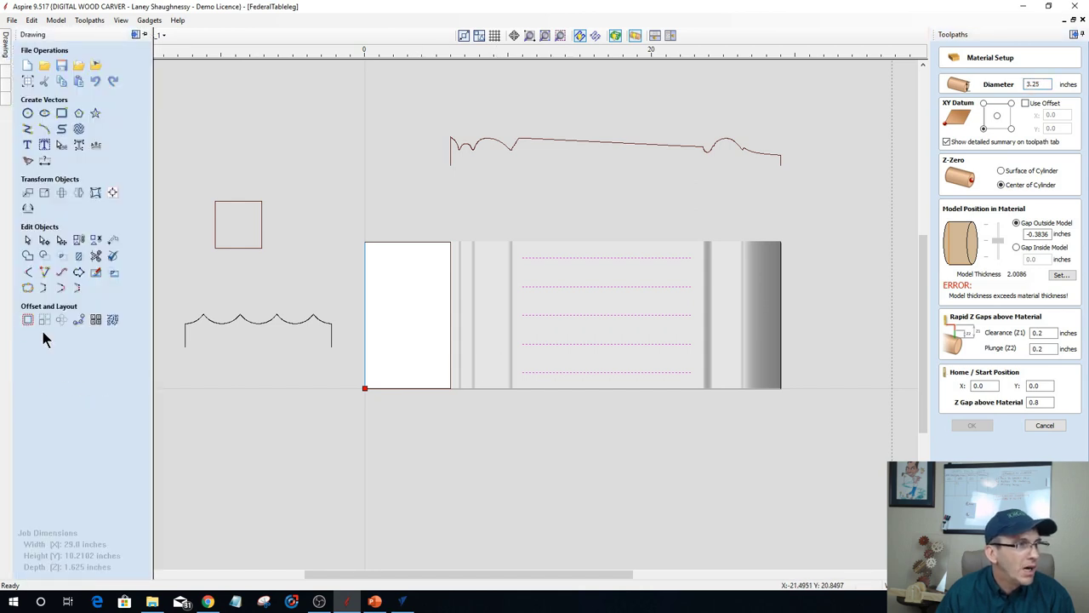
pyautogui.click(7, 76)
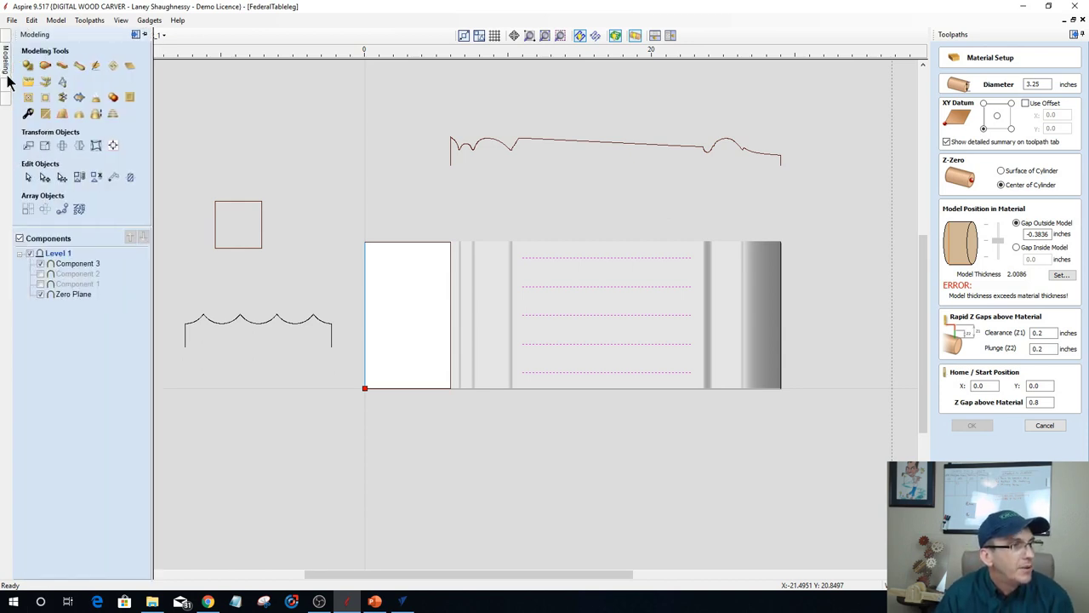
# Hide Component 3 and show Components 1 and 2, giving a 2.875-inch model thickness.
pyautogui.click(40, 295)
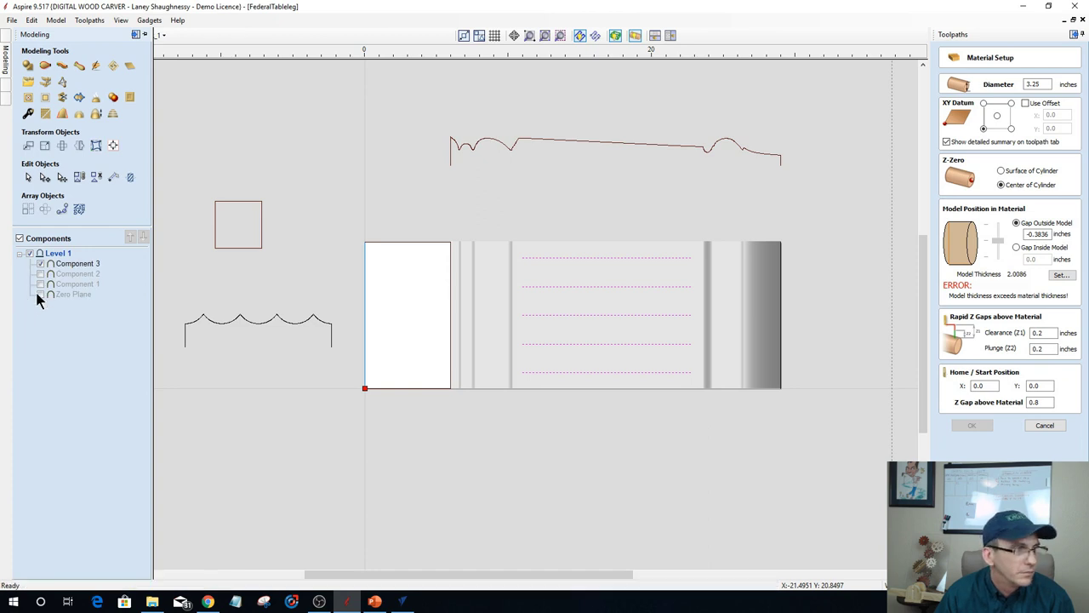
pyautogui.click(40, 295)
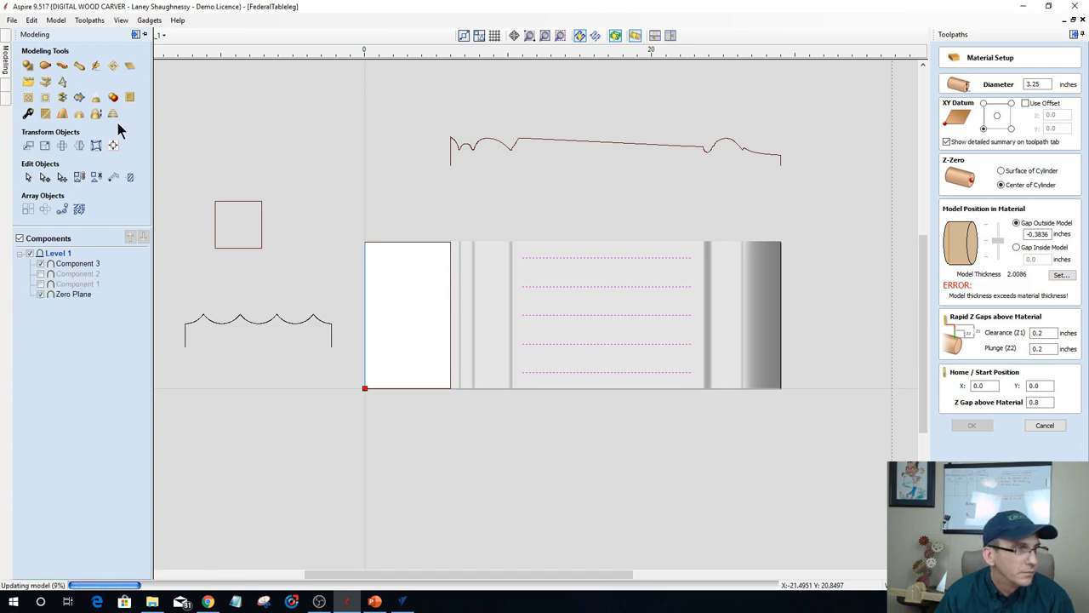
pyautogui.click(65, 264)
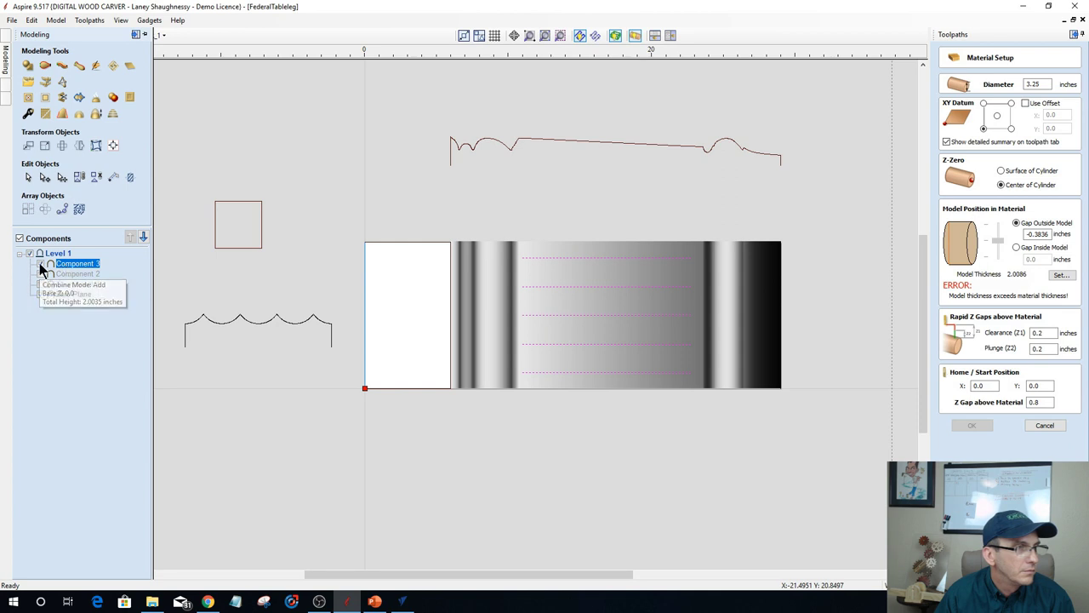
pyautogui.click(40, 274)
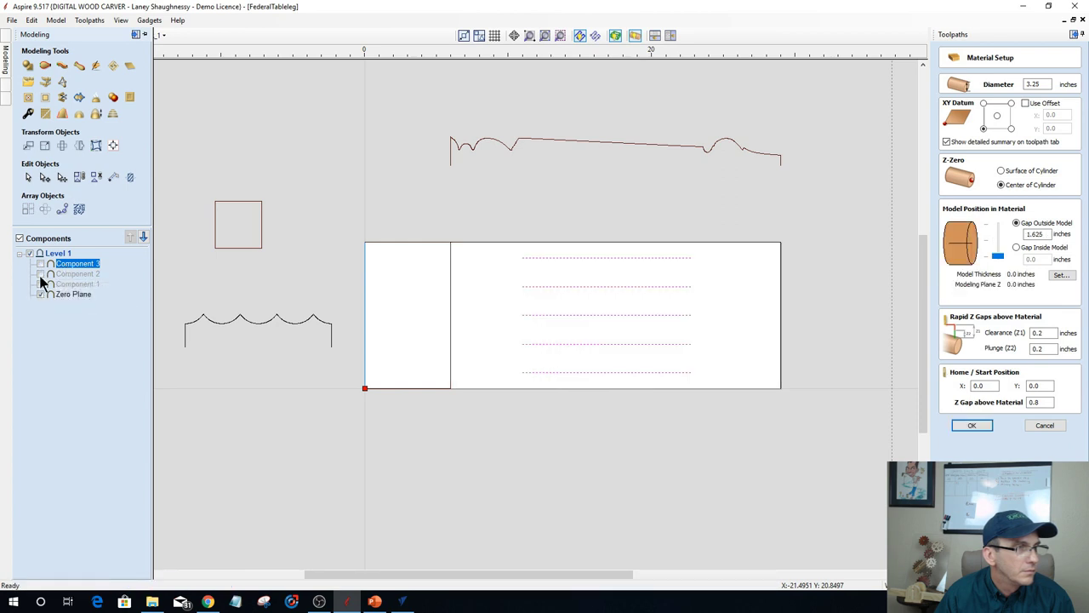
pyautogui.click(40, 283)
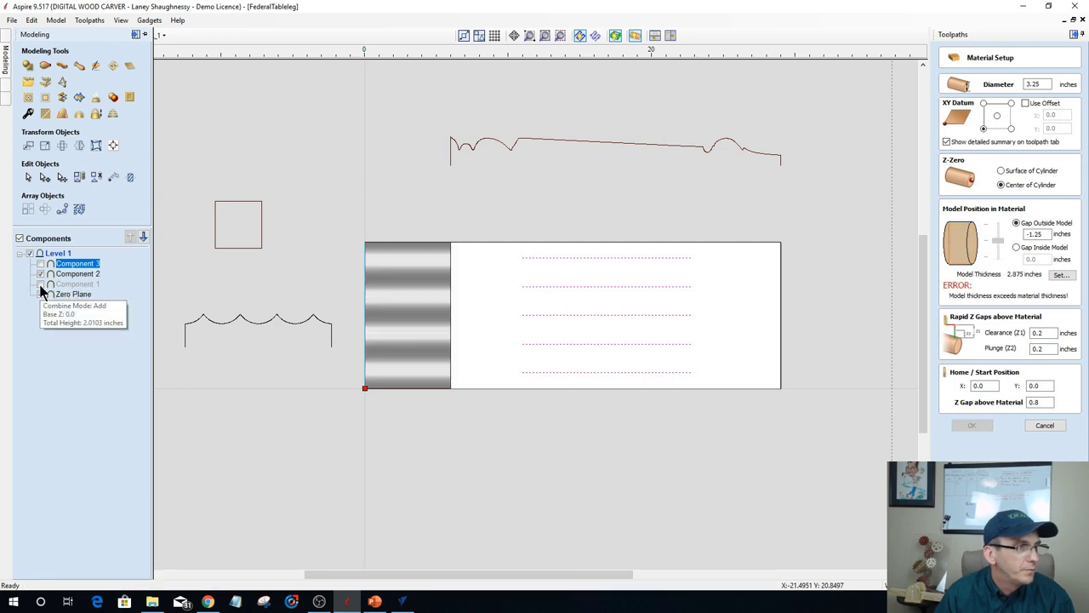
pyautogui.click(40, 284)
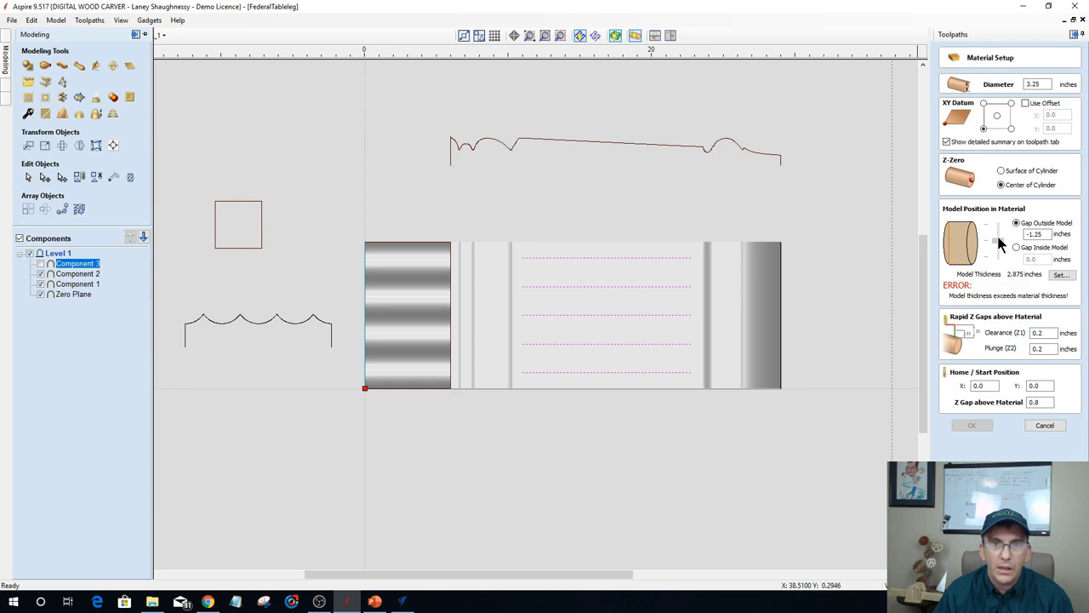
pyautogui.doubleClick(1033, 86)
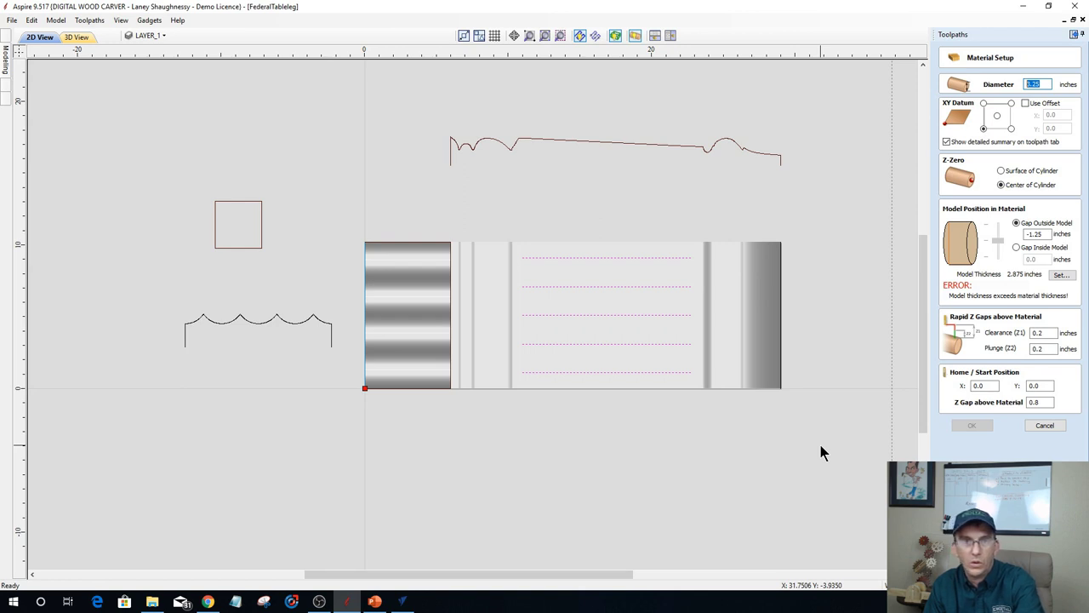
# Lower the model height first to 2.25 inches, then to 1.625 inches, to clear the thickness error.
pyautogui.click(1060, 276)
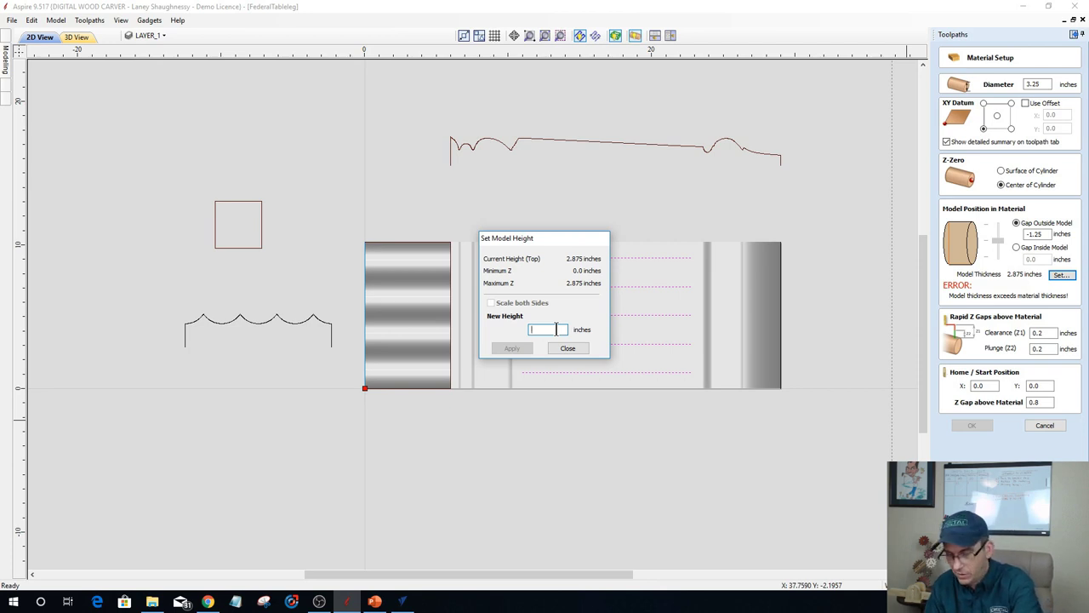
pyautogui.write('2.25')
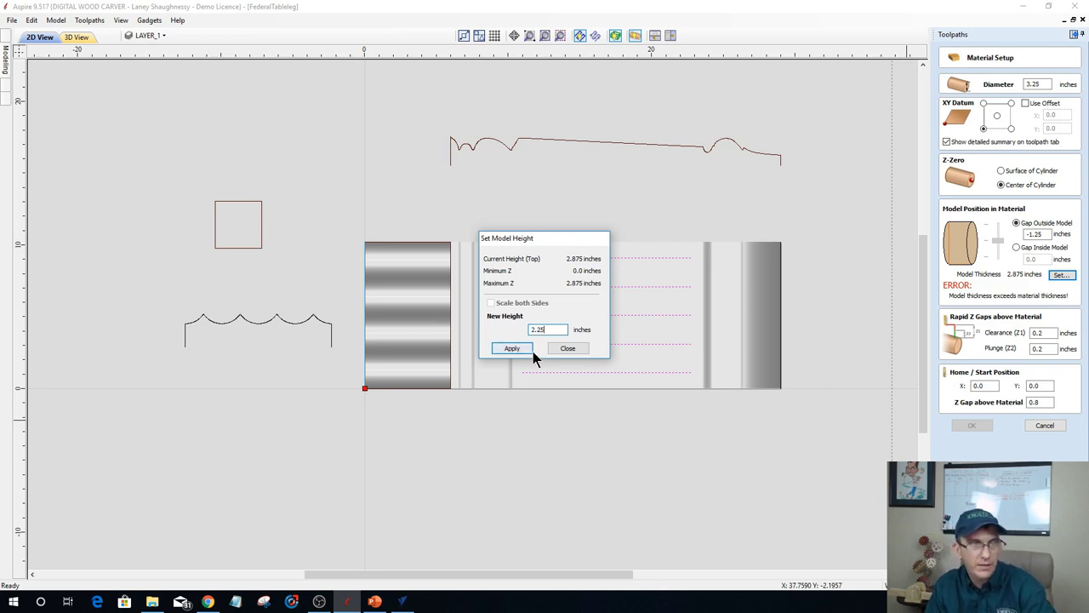
pyautogui.click(518, 352)
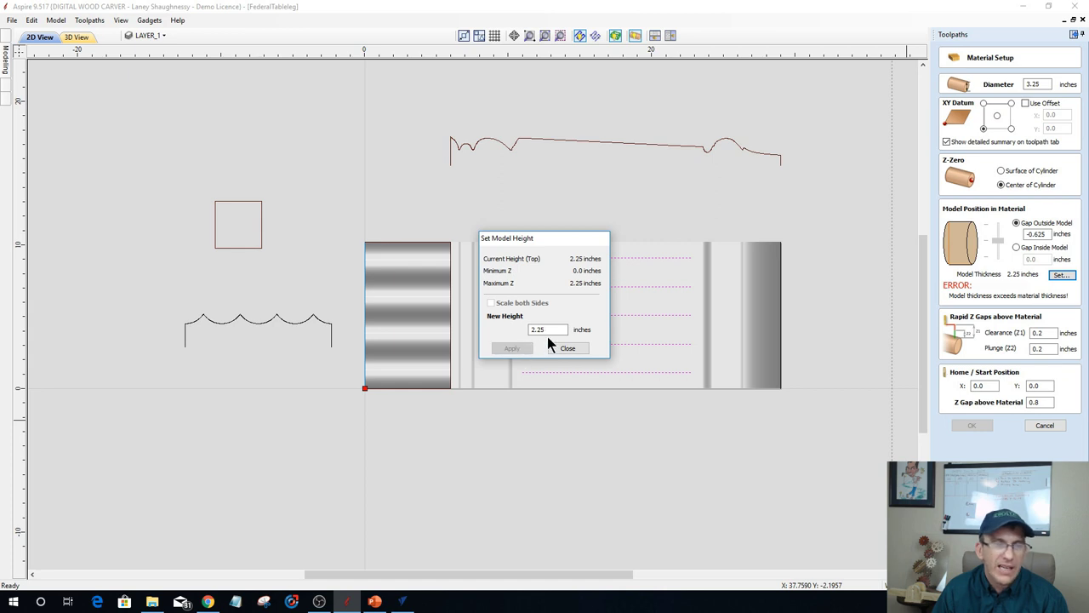
pyautogui.moveTo(547, 330); pyautogui.dragTo(529, 329)
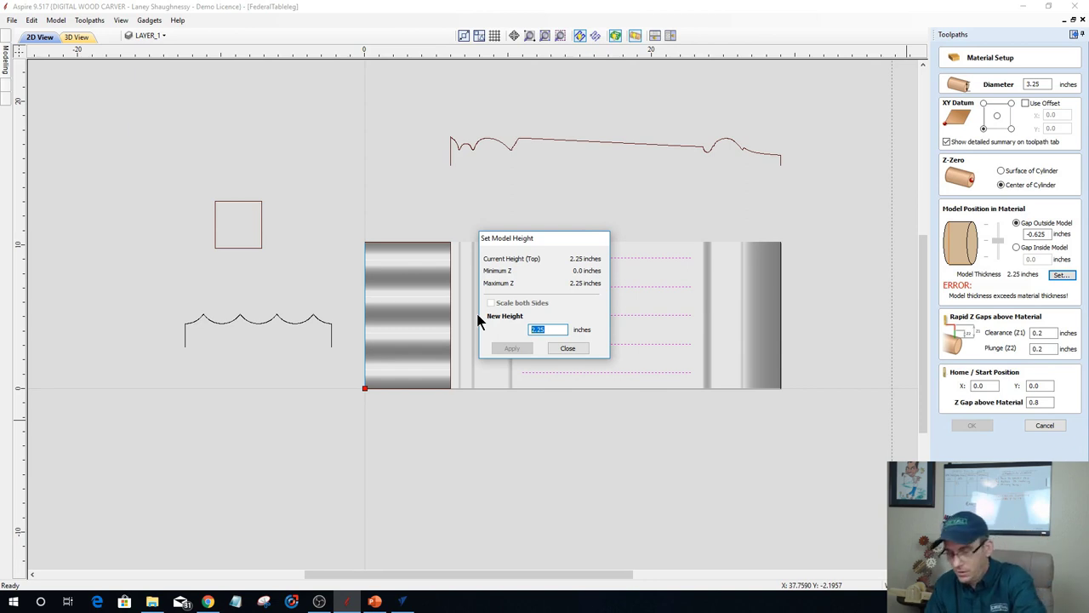
pyautogui.write('1.')
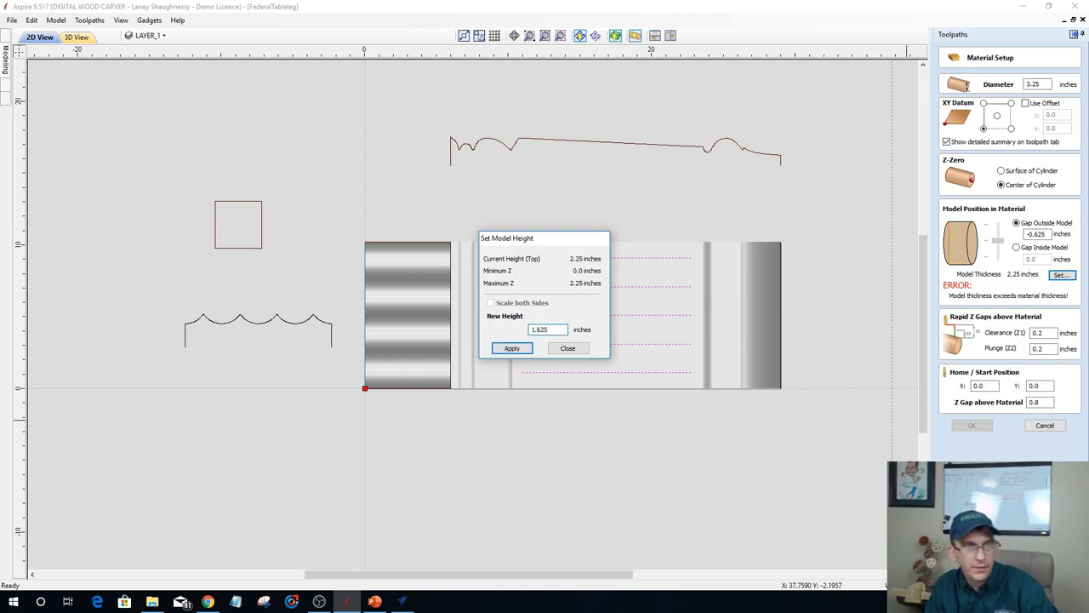
pyautogui.click(506, 349)
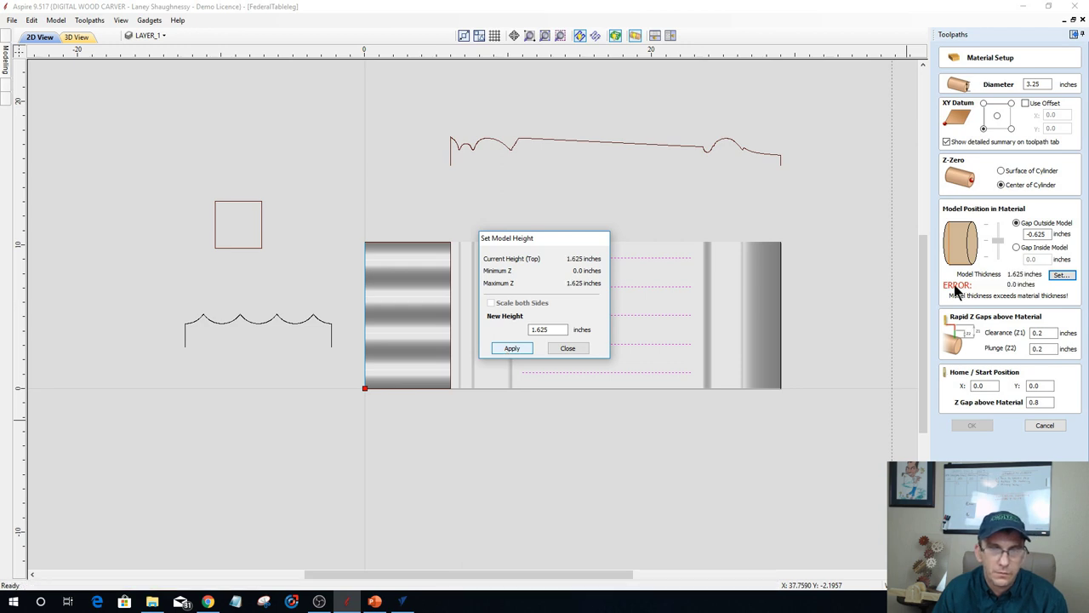
pyautogui.click(567, 350)
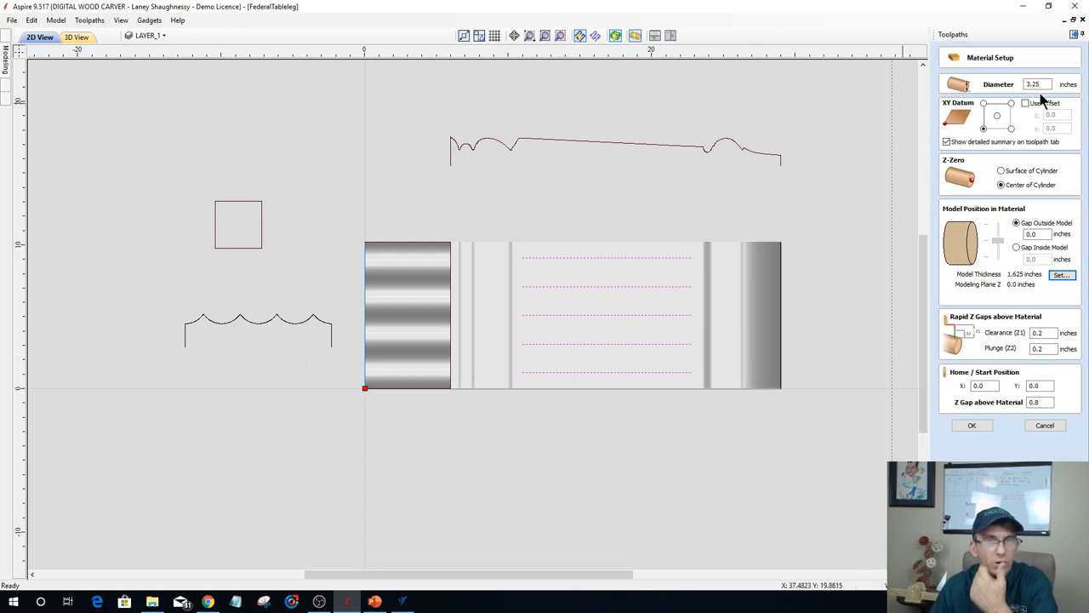
# Confirm the material setup and set the profile cut depth to 0.25 inches.
pyautogui.click(972, 426)
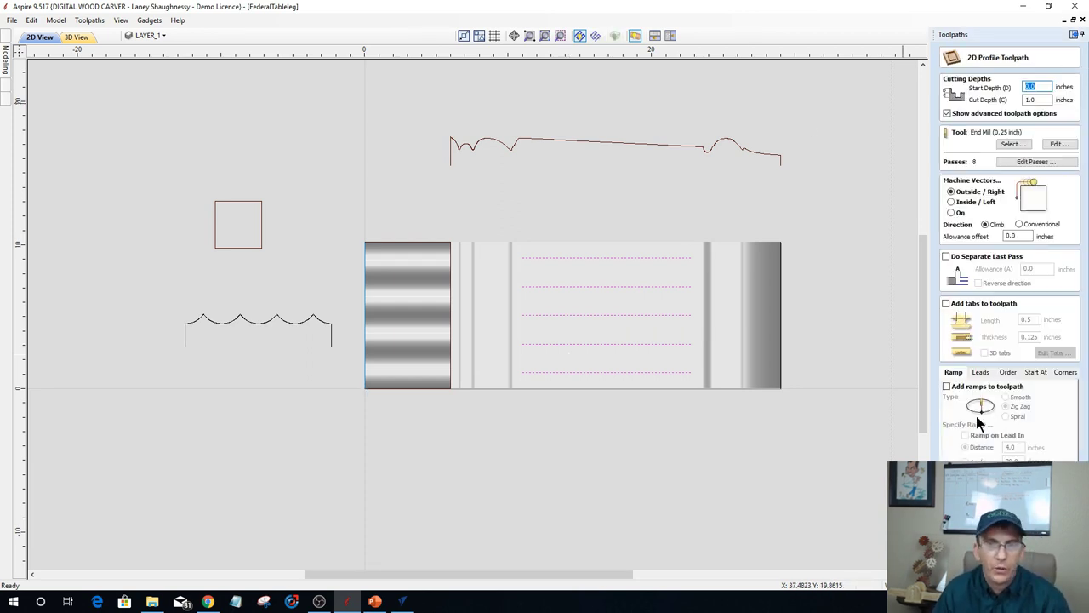
pyautogui.doubleClick(1031, 101)
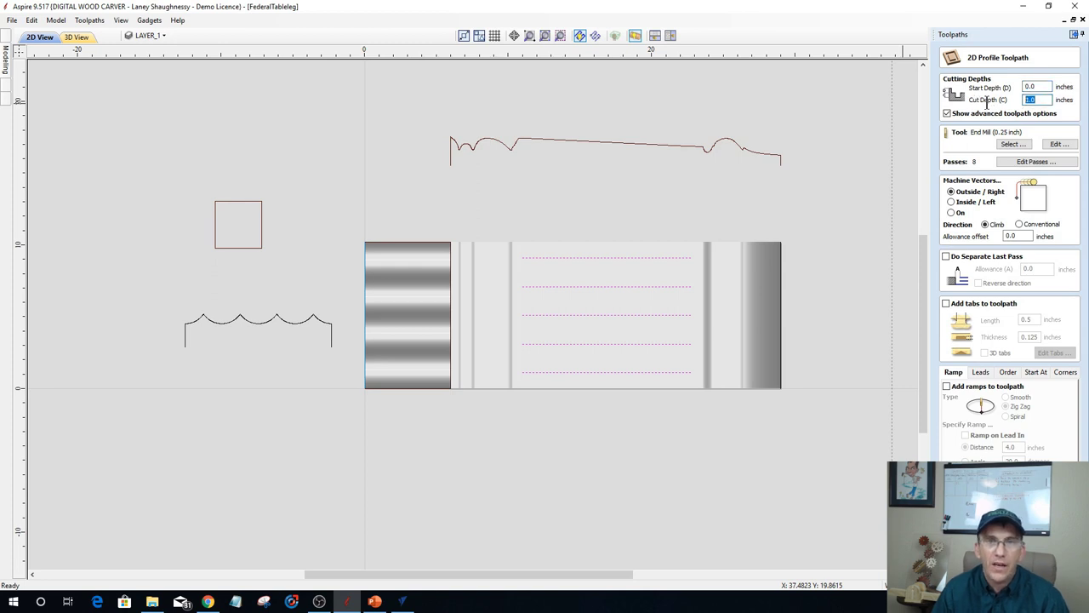
pyautogui.write('.25')
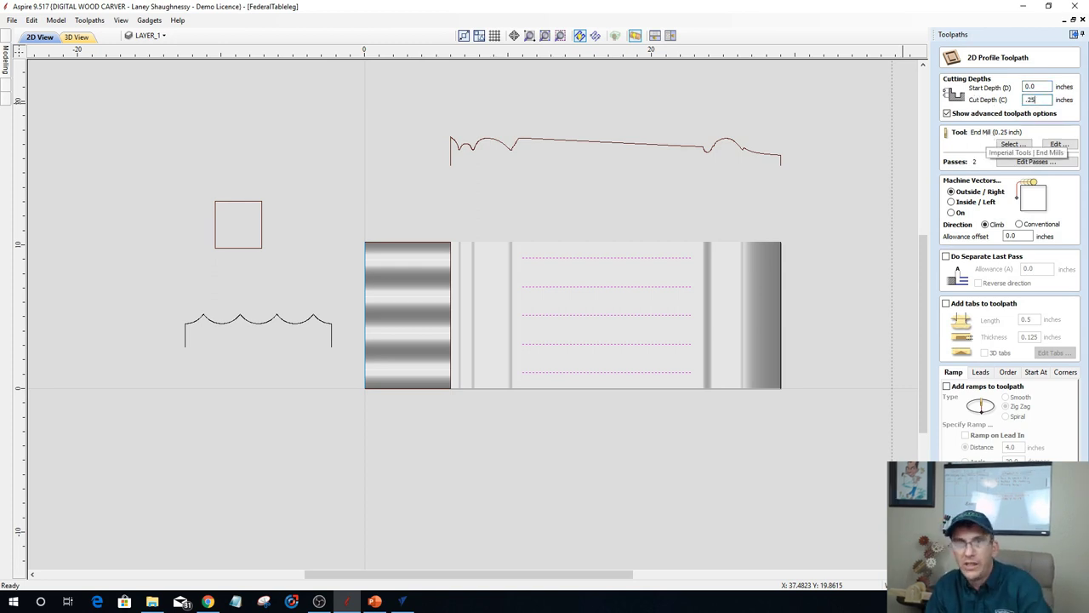
# Choose the Ball Nose (0.25 inch) tool, machine on the fluting lines, and calculate Profile 1.
pyautogui.click(1006, 146)
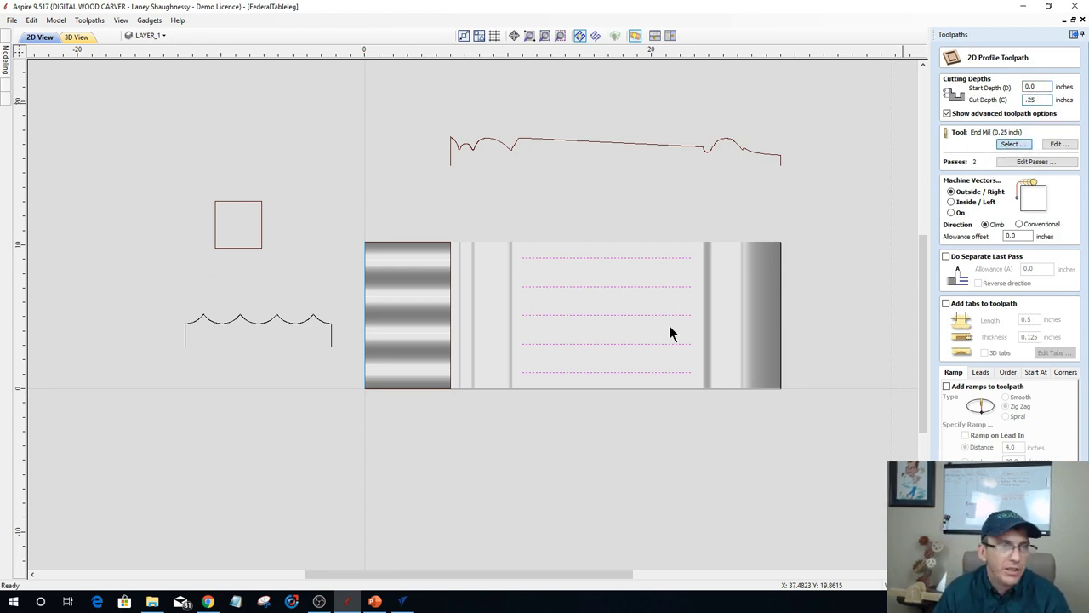
pyautogui.scroll(-5, 419, 375)
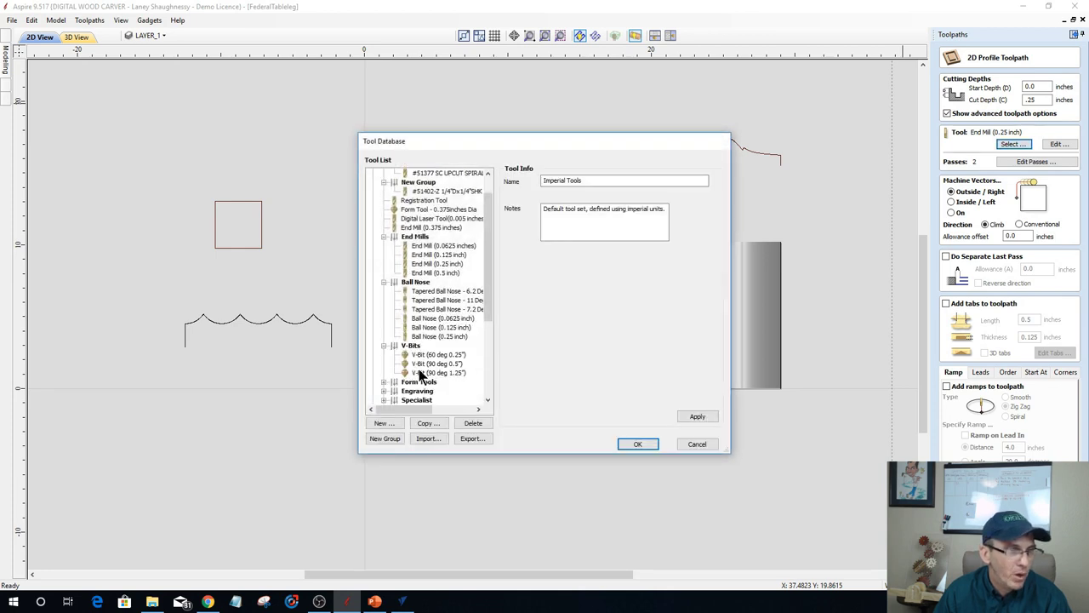
pyautogui.scroll(5, 419, 375)
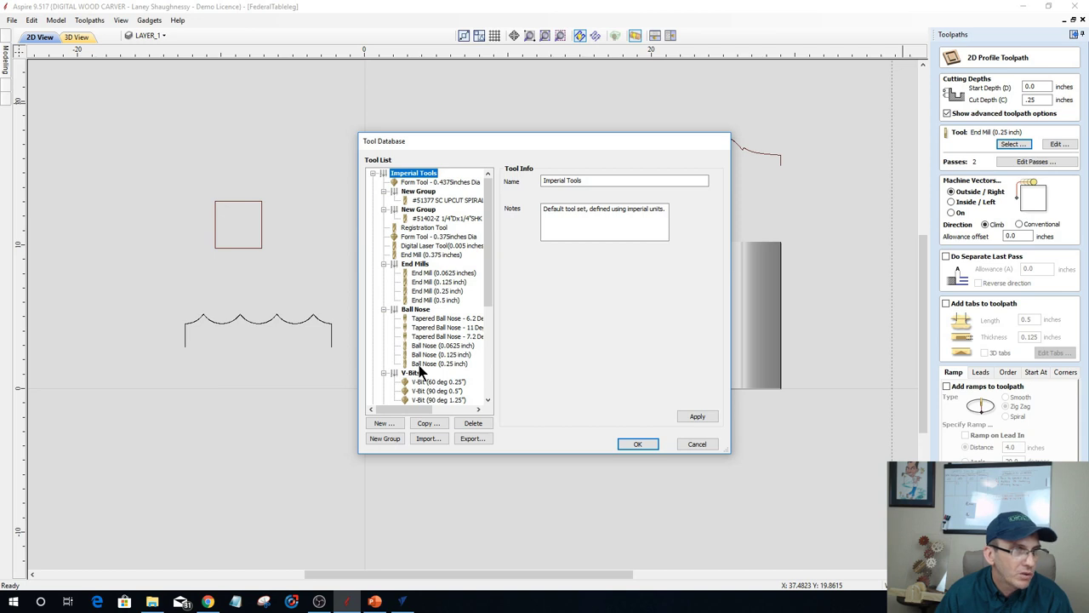
pyautogui.scroll(-3, 420, 372)
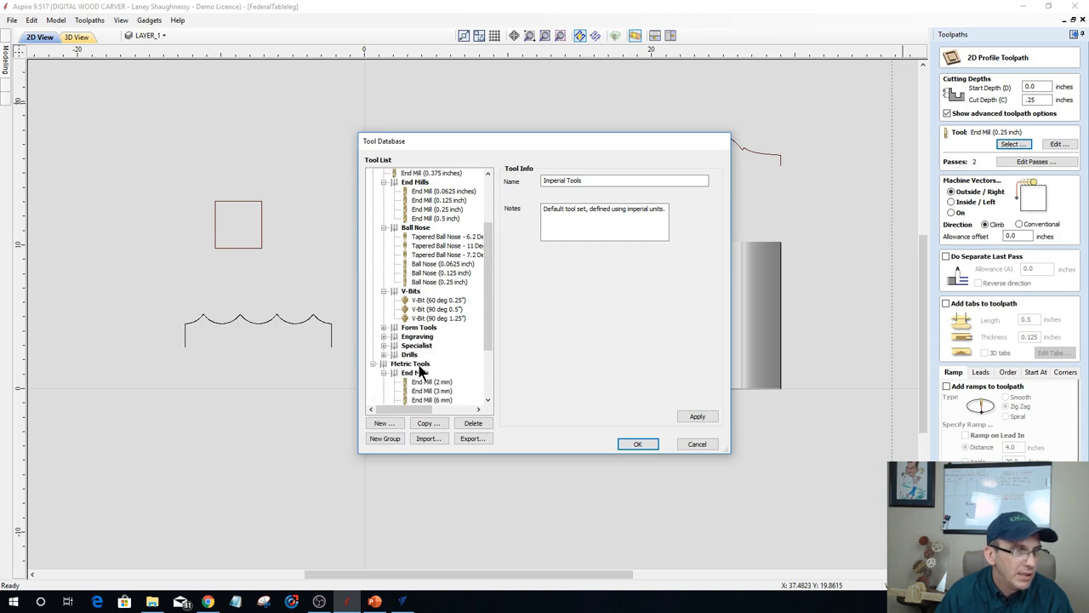
pyautogui.click(384, 328)
pyautogui.click(384, 327)
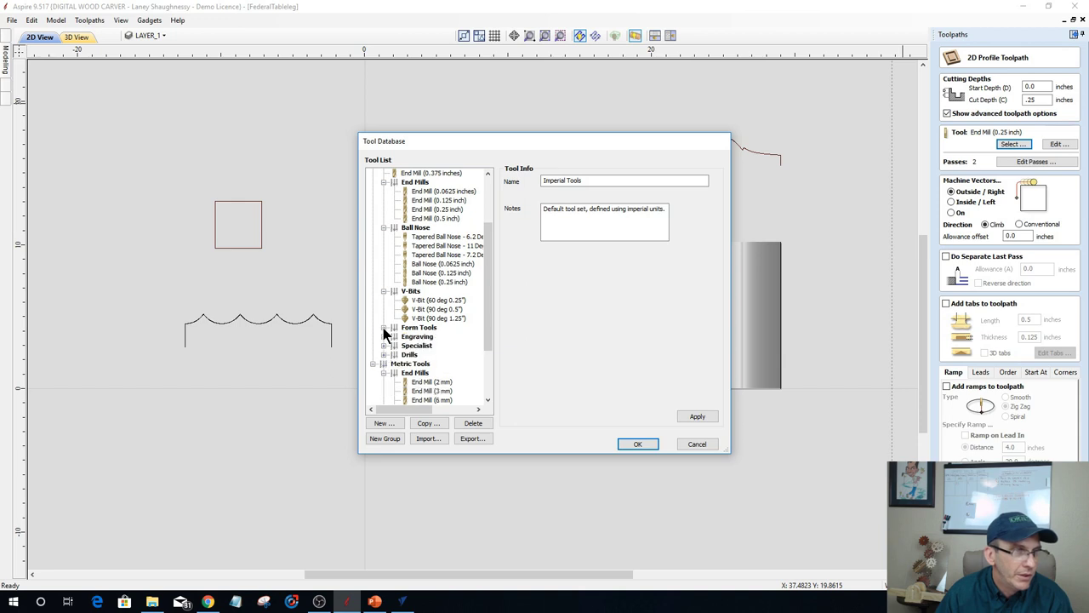
pyautogui.scroll(1, 444, 294)
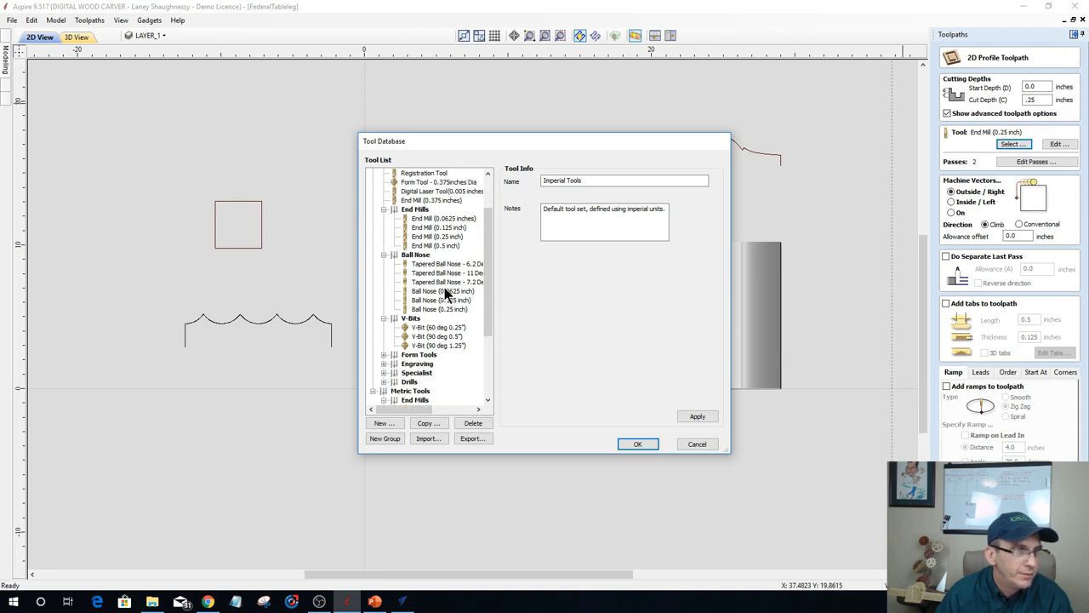
pyautogui.scroll(1, 444, 294)
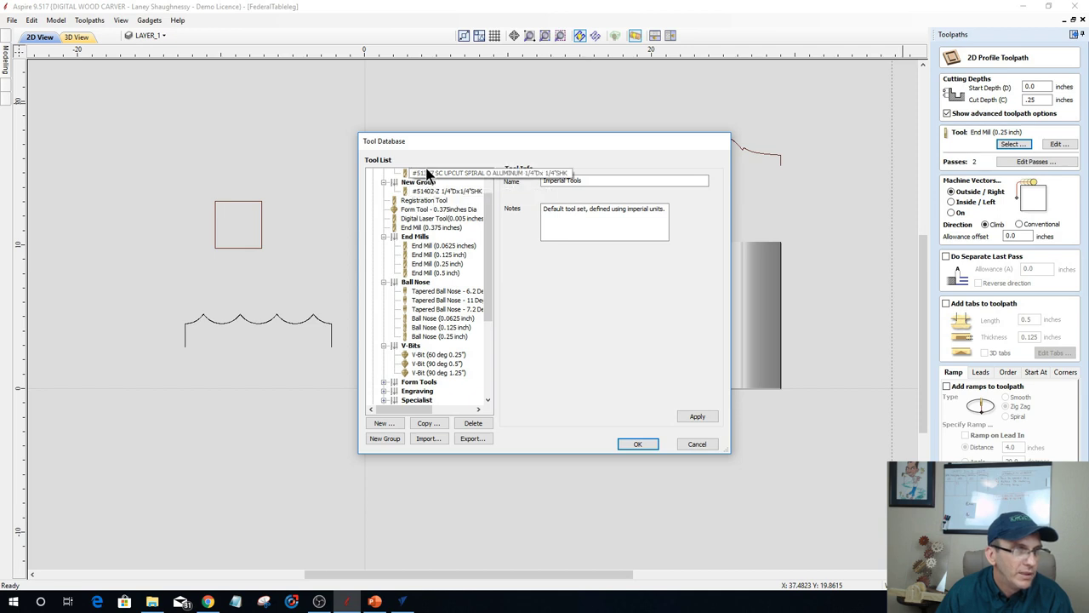
pyautogui.scroll(1, 428, 174)
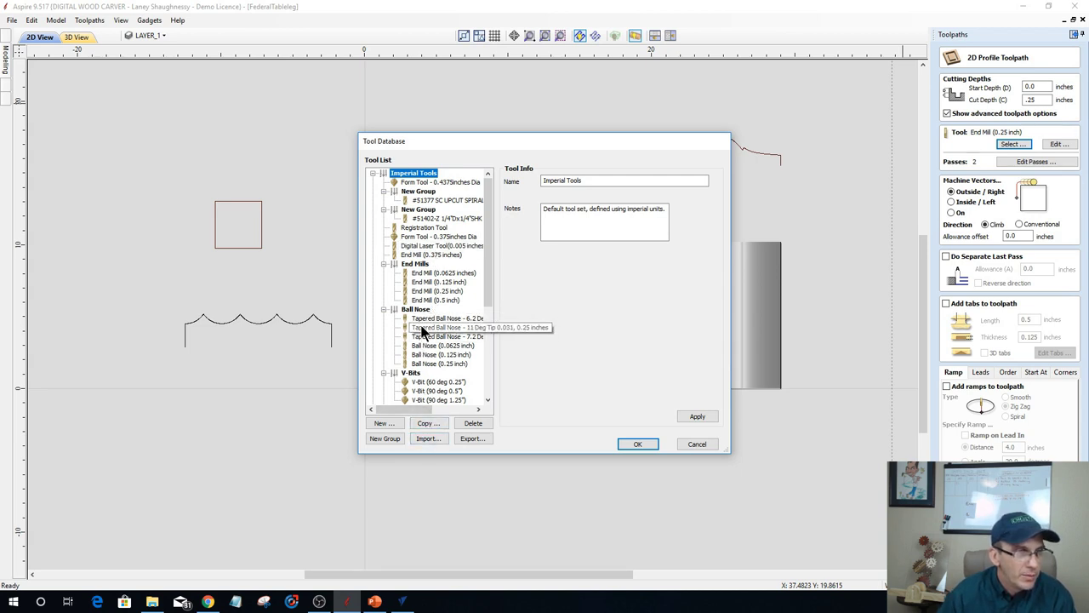
pyautogui.click(421, 363)
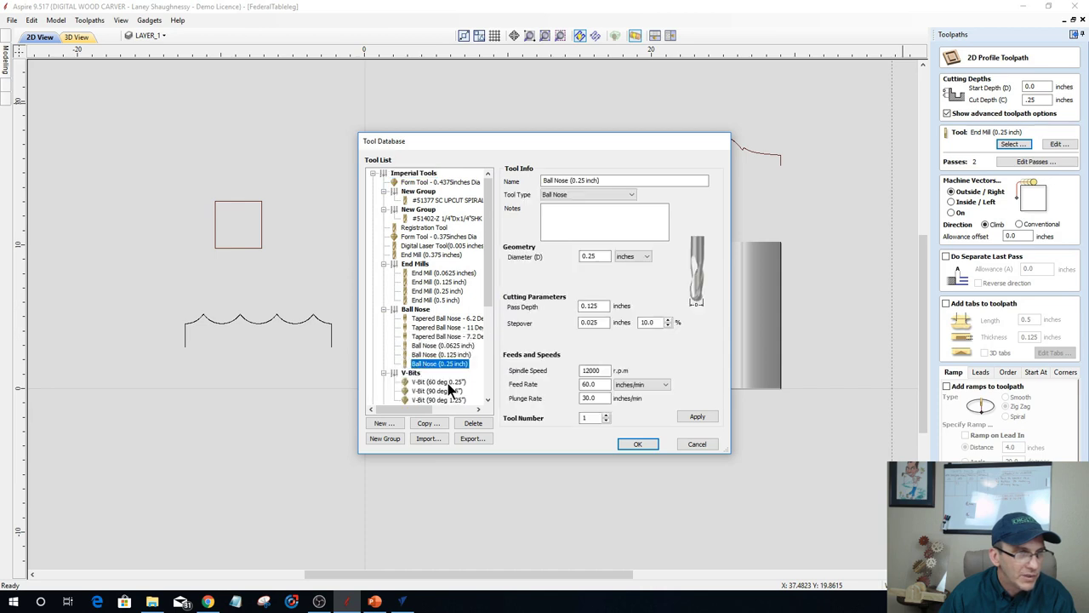
pyautogui.click(646, 445)
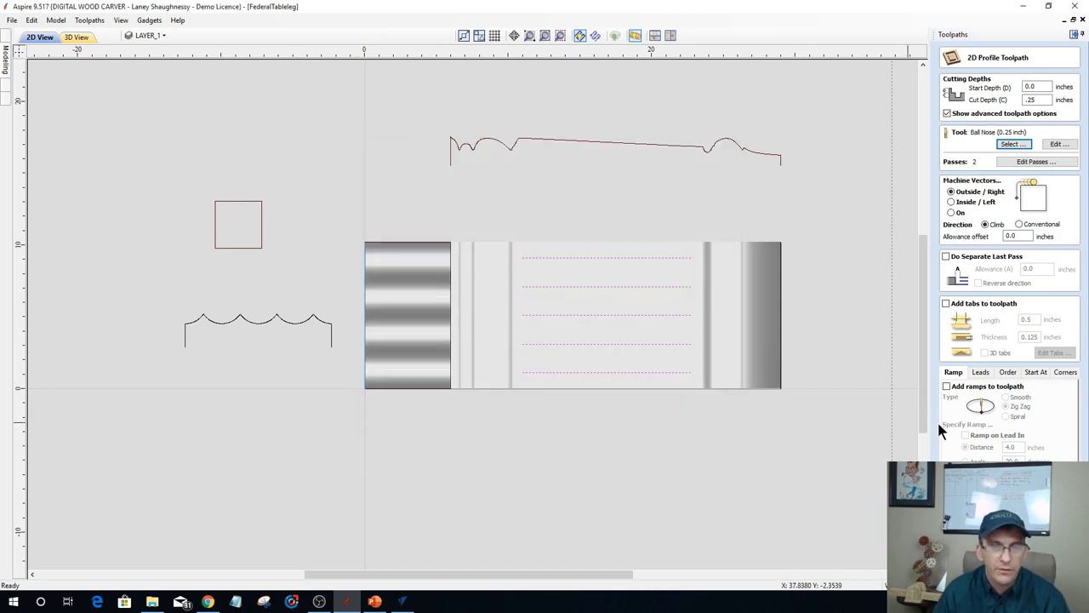
pyautogui.click(951, 212)
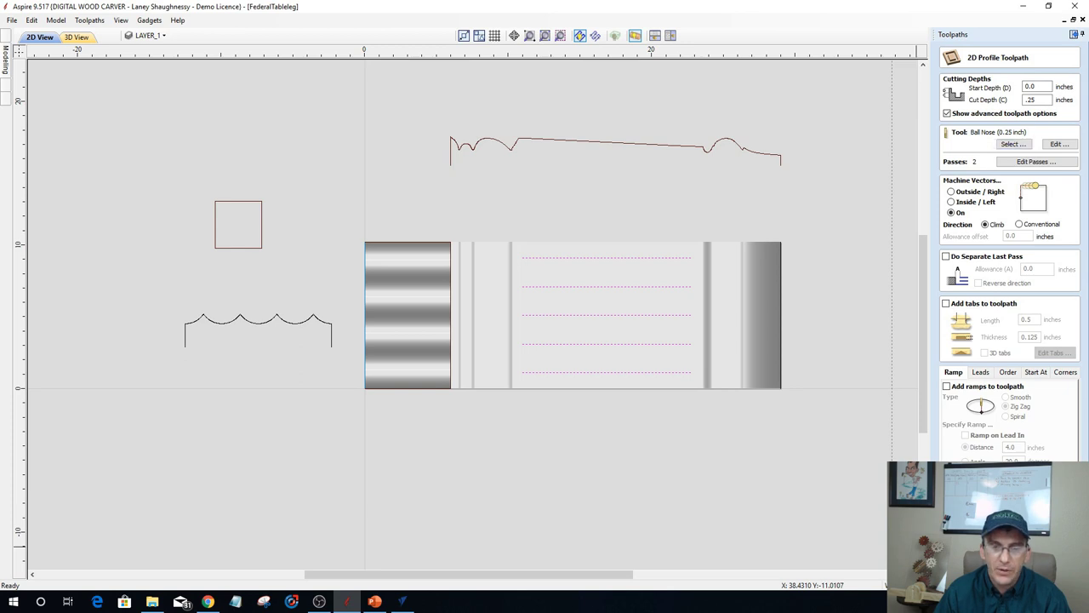
pyautogui.click(970, 545)
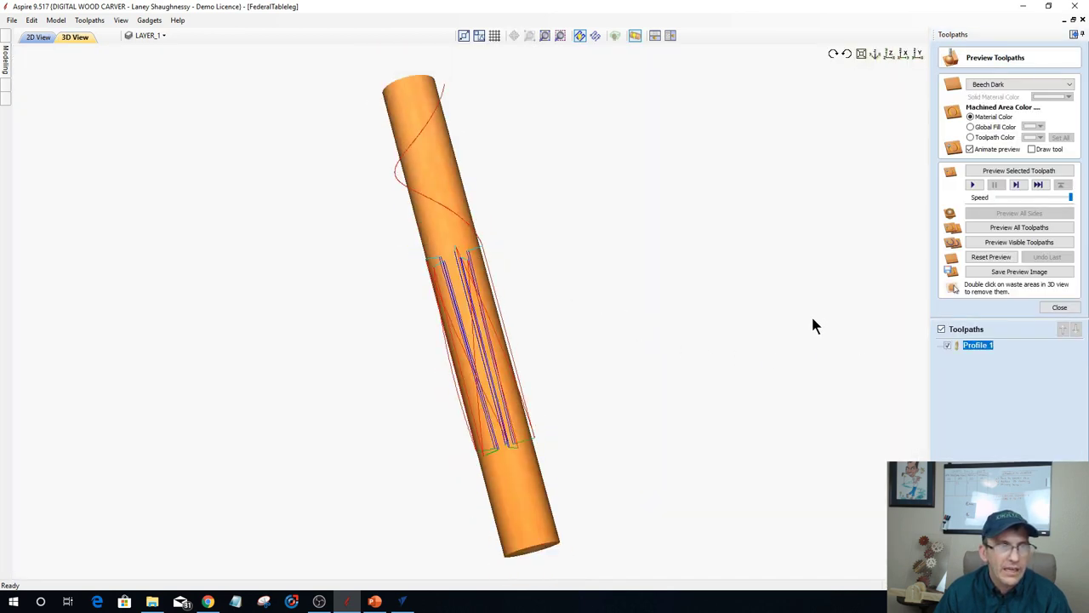
# Close the Profile 1 preview and orbit and zoom the view of the turned leg.
pyautogui.moveTo(557, 455); pyautogui.dragTo(766, 353)
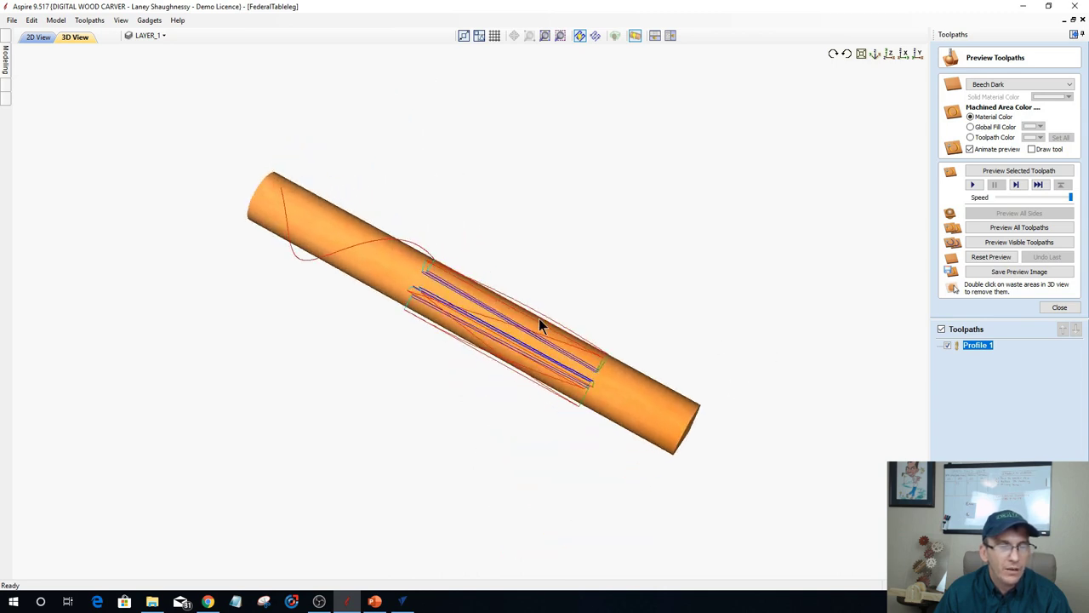
pyautogui.click(1060, 308)
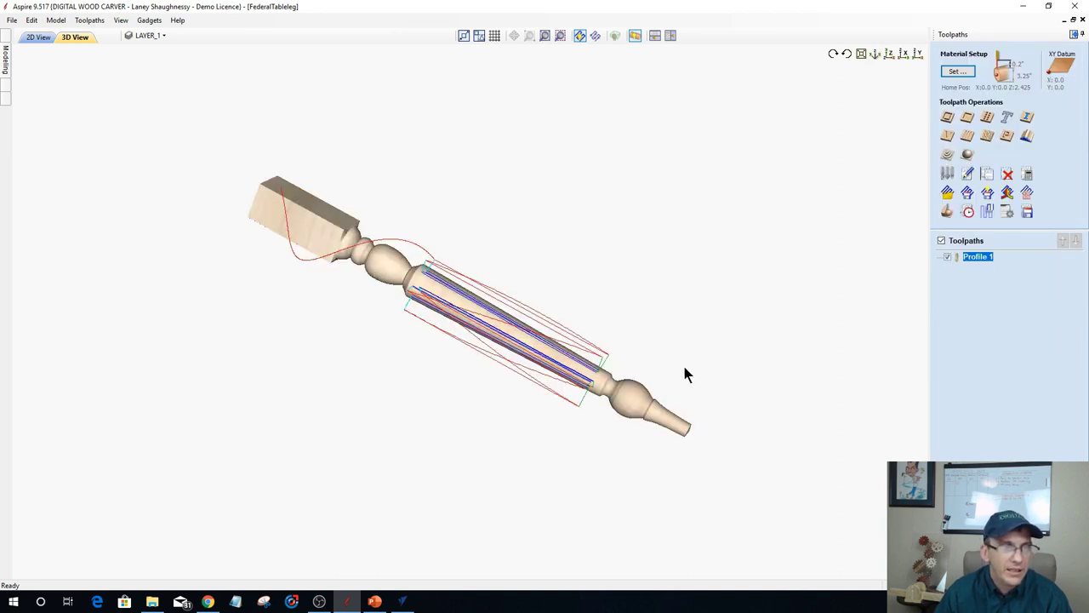
pyautogui.moveTo(685, 374); pyautogui.dragTo(707, 328)
pyautogui.scroll(2, 399, 313)
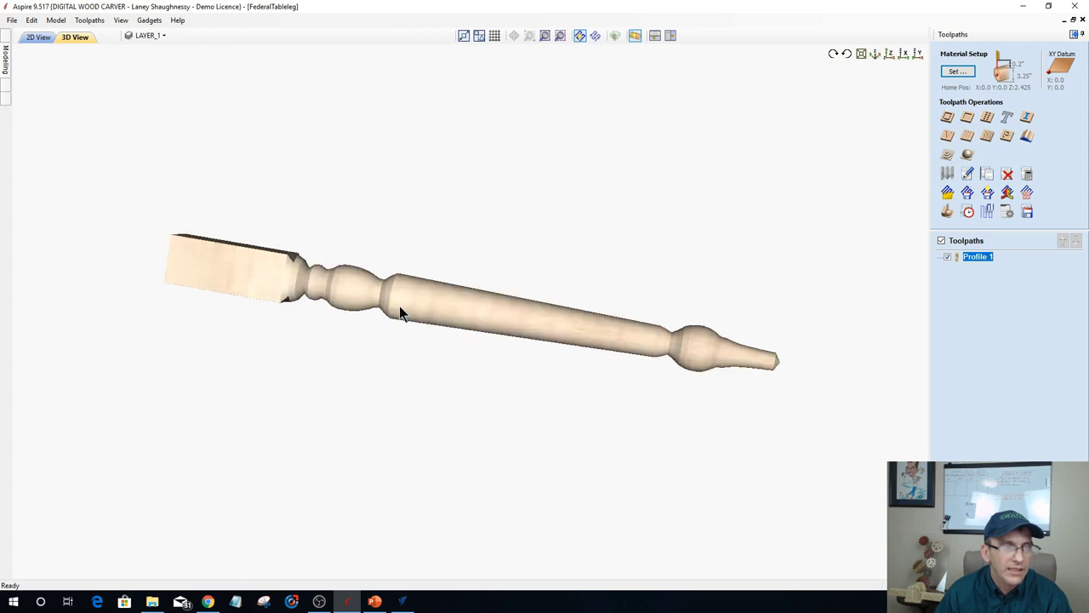
pyautogui.scroll(1, 399, 308)
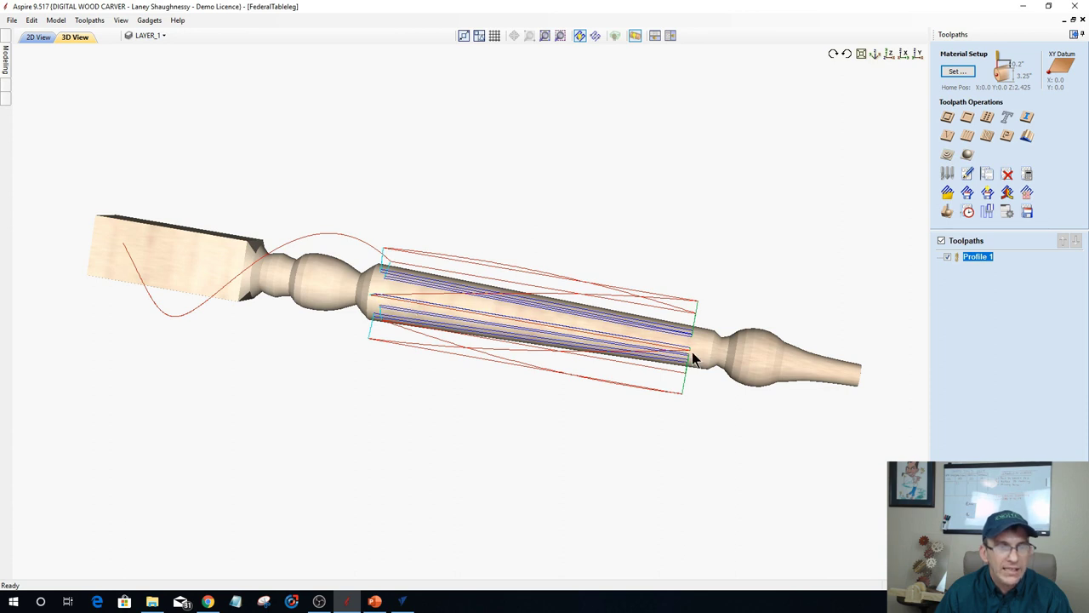
# Calculate a 3D Finish toolpath limited to the material boundary using the 7.2-degree tapered ball nose.
pyautogui.click(969, 154)
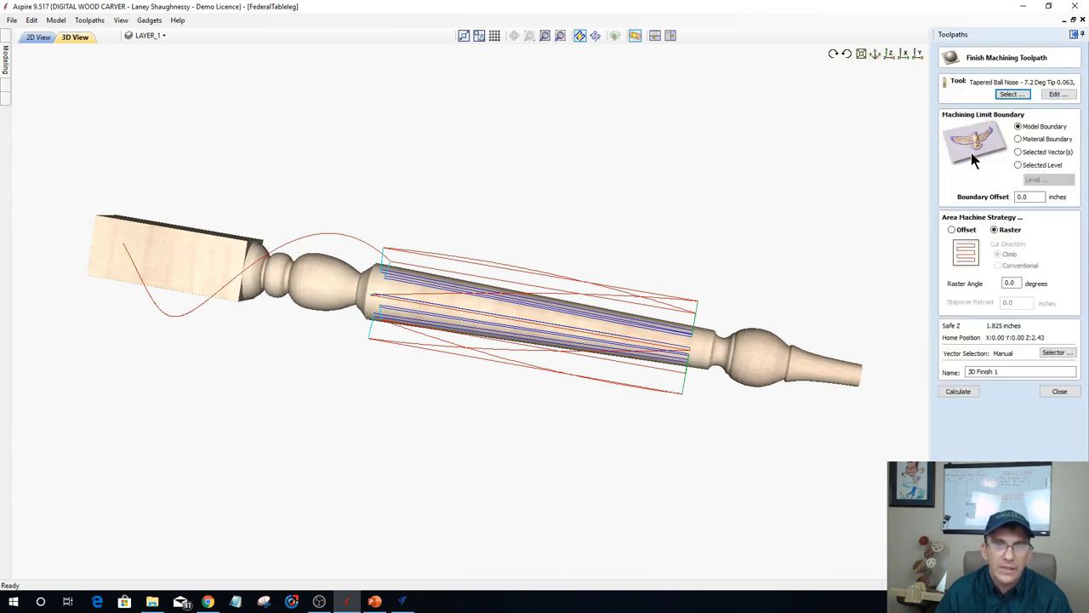
pyautogui.click(1019, 140)
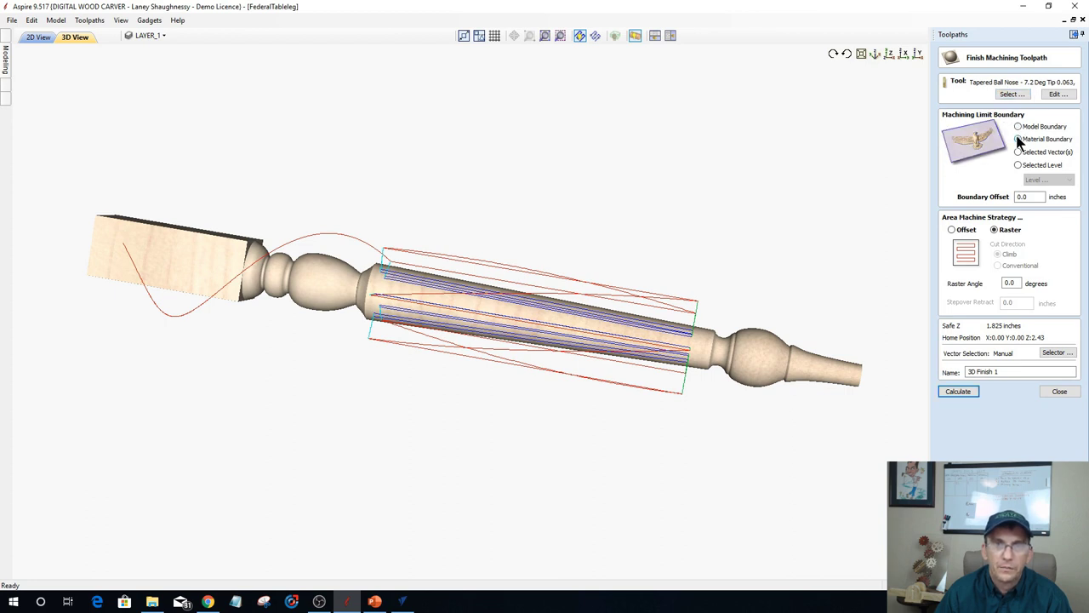
pyautogui.click(1011, 94)
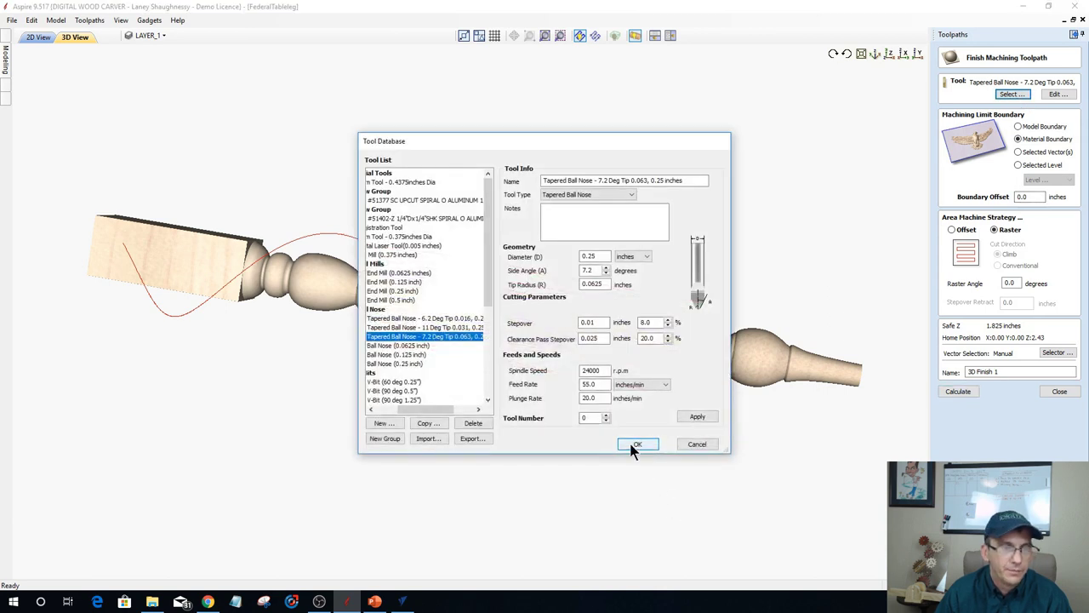
pyautogui.click(635, 445)
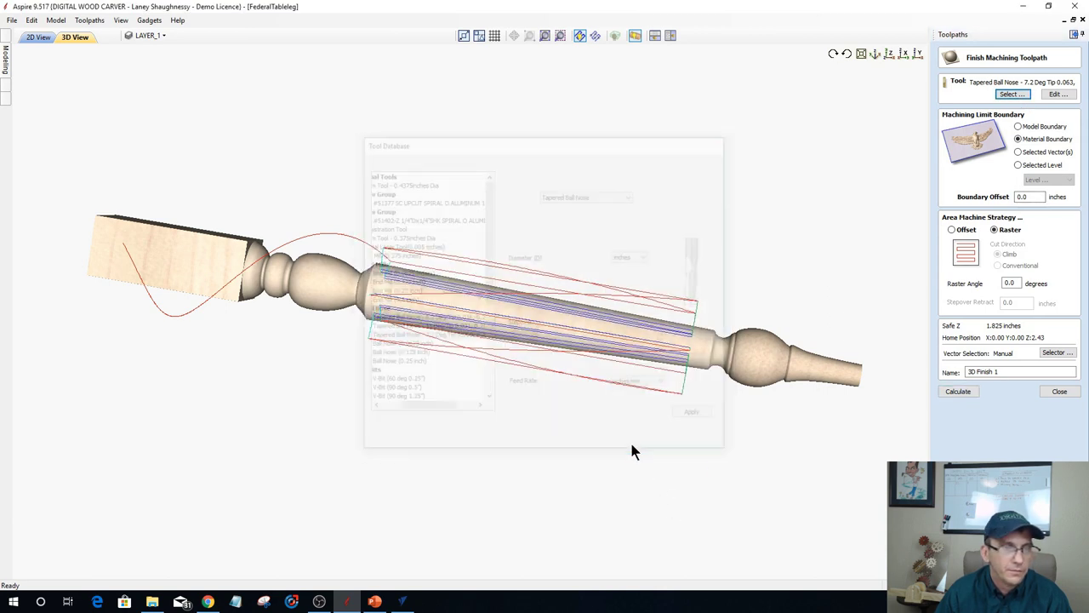
pyautogui.click(956, 392)
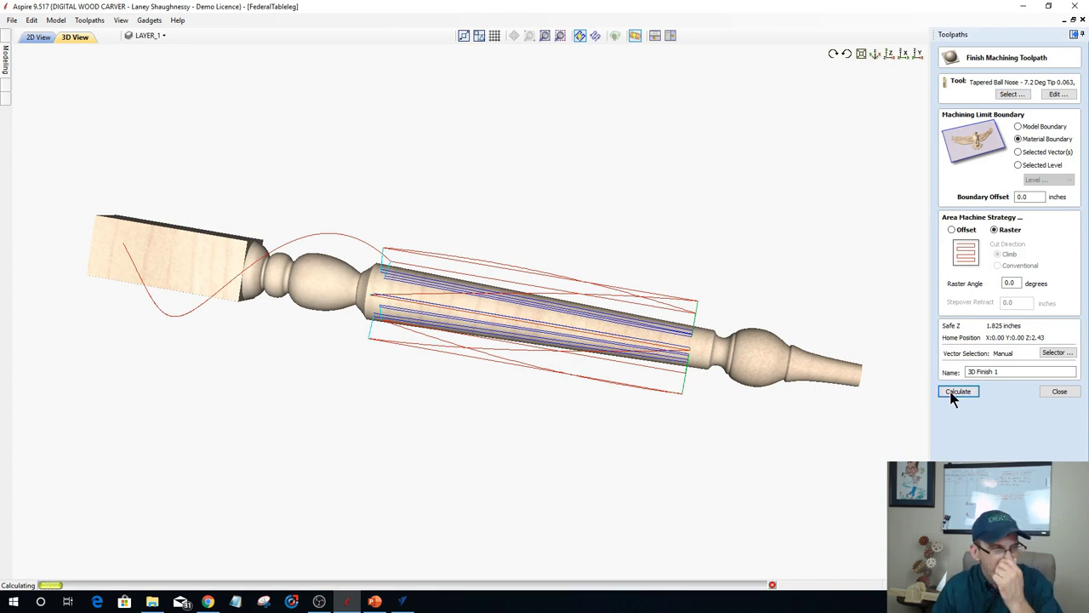
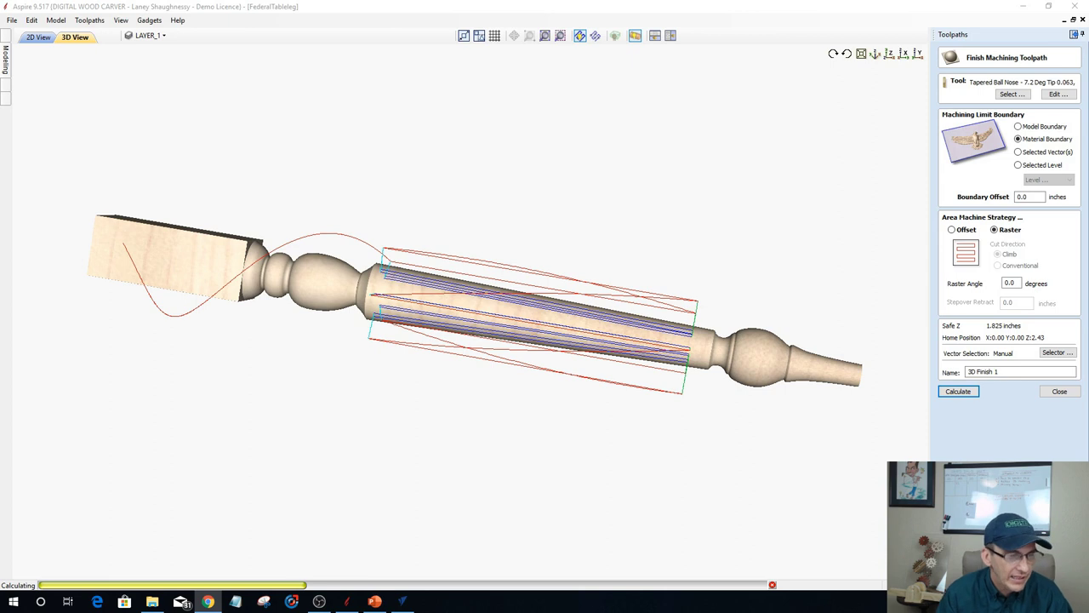
# Switch from Aspire to the VCarve Pro job listing the V-Carve 1 and Profile toolpaths.
pyautogui.click(407, 602)
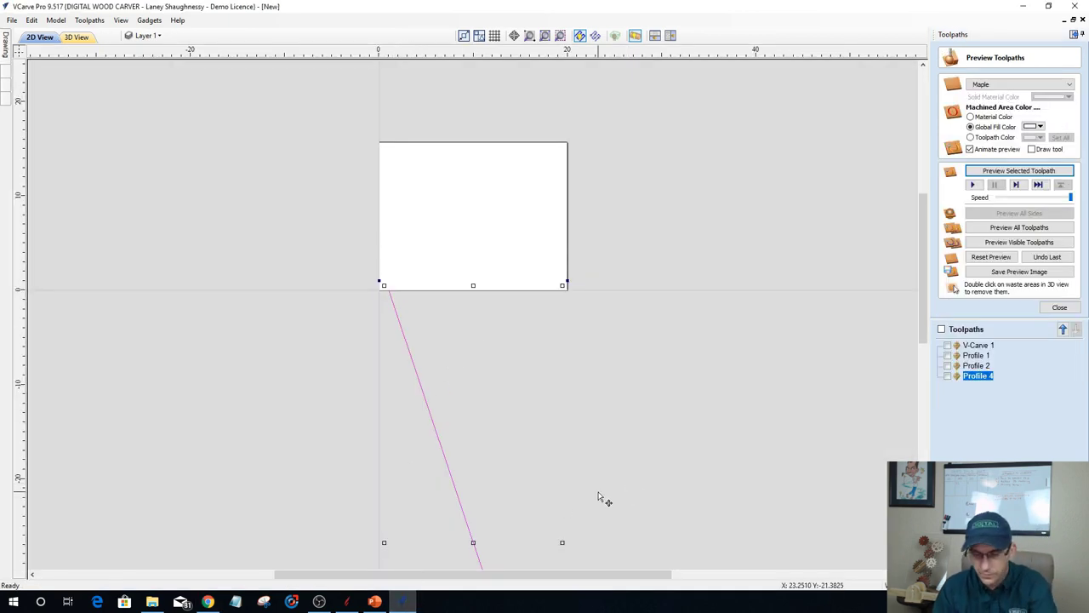
# Delete the leftover pink line, the V-Carve 1 toolpath and all Profile toolpaths.
pyautogui.press('Delete')
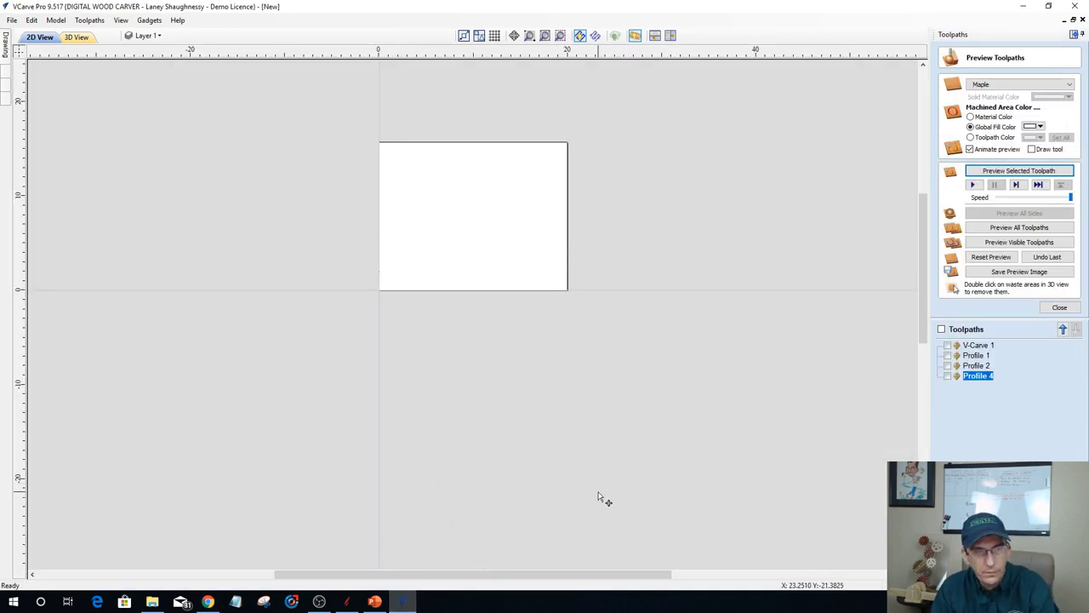
pyautogui.click(942, 329)
pyautogui.rightClick(972, 347)
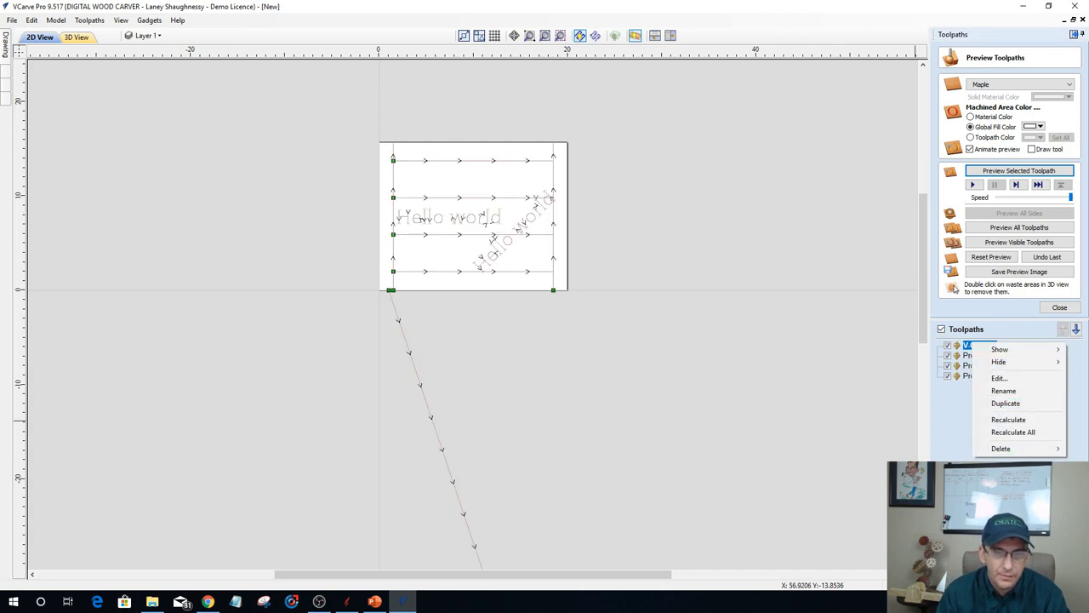
pyautogui.moveTo(1001, 448)
pyautogui.click(928, 448)
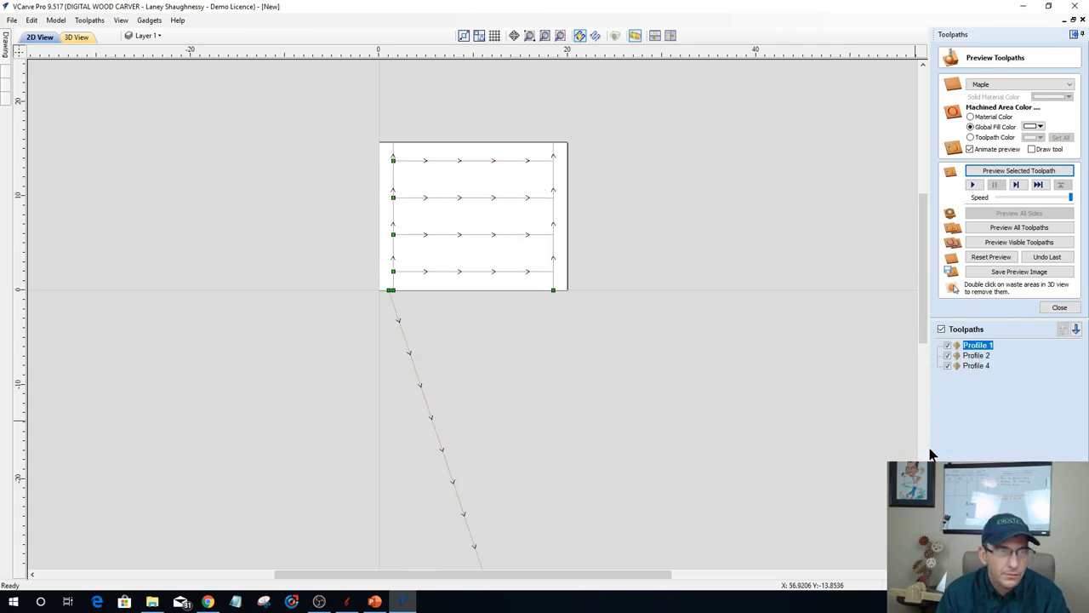
pyautogui.rightClick(969, 347)
pyautogui.moveTo(994, 456)
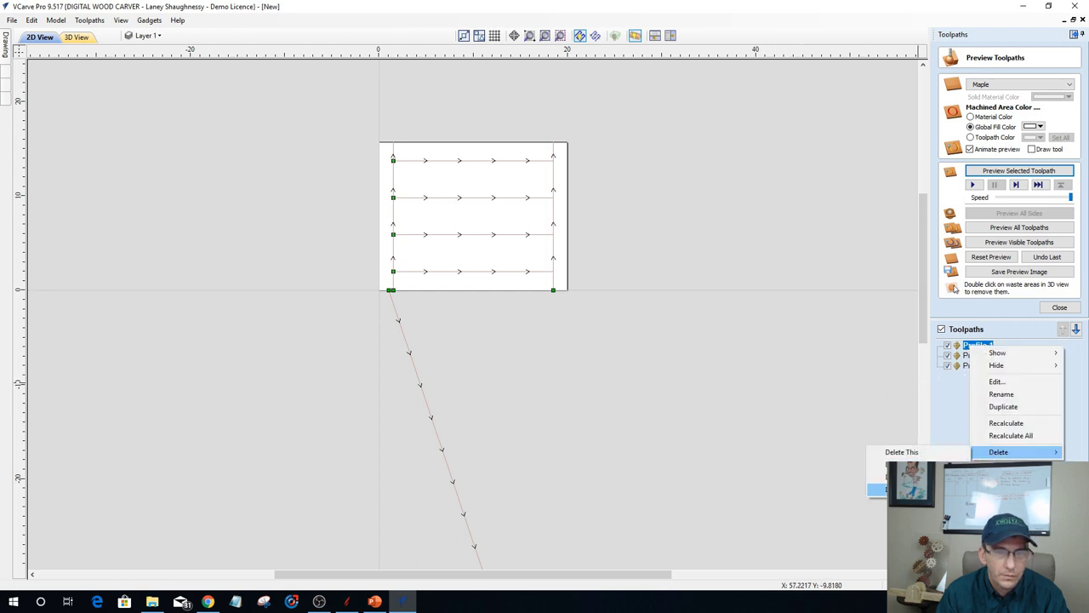
pyautogui.click(909, 451)
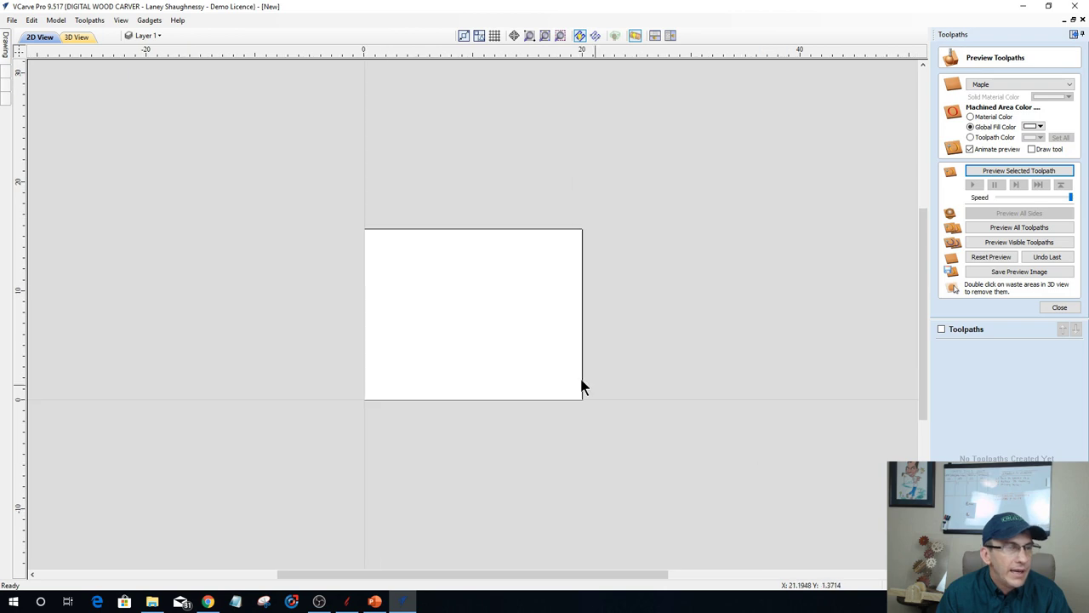
pyautogui.scroll(4, 366, 262)
pyautogui.scroll(-3, 431, 261)
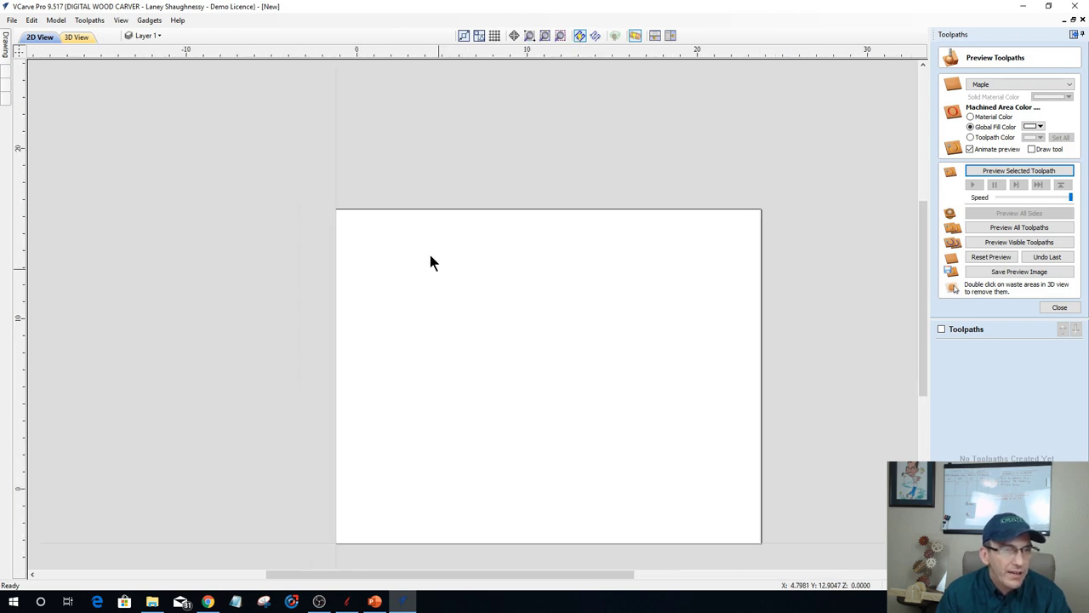
pyautogui.scroll(3, 498, 308)
# Drag the Flourish model from the Decorative clipart collection onto the job's left half.
pyautogui.click(5, 43)
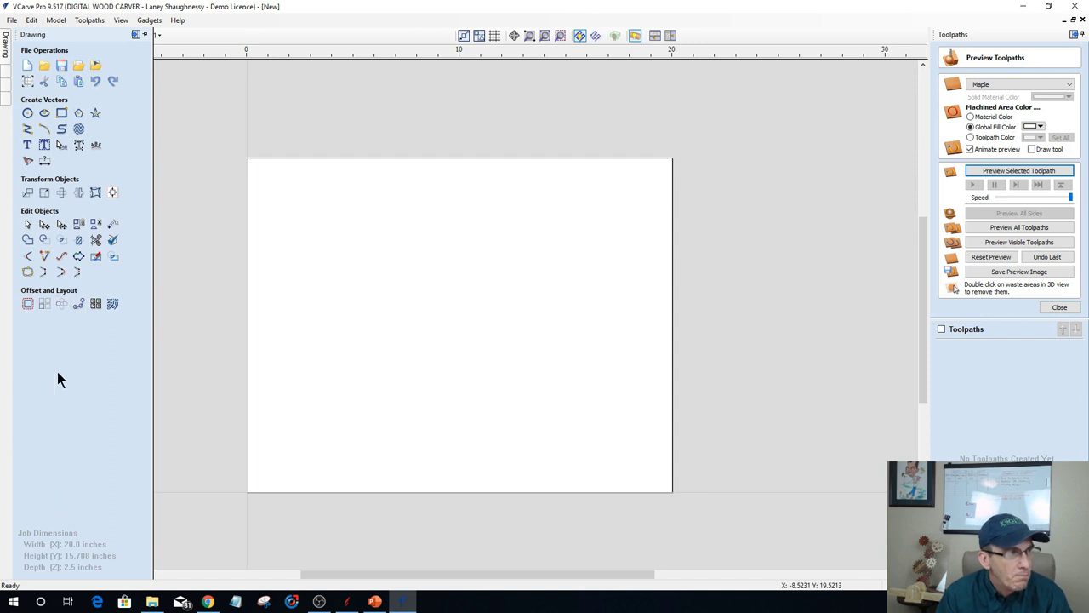
pyautogui.click(5, 70)
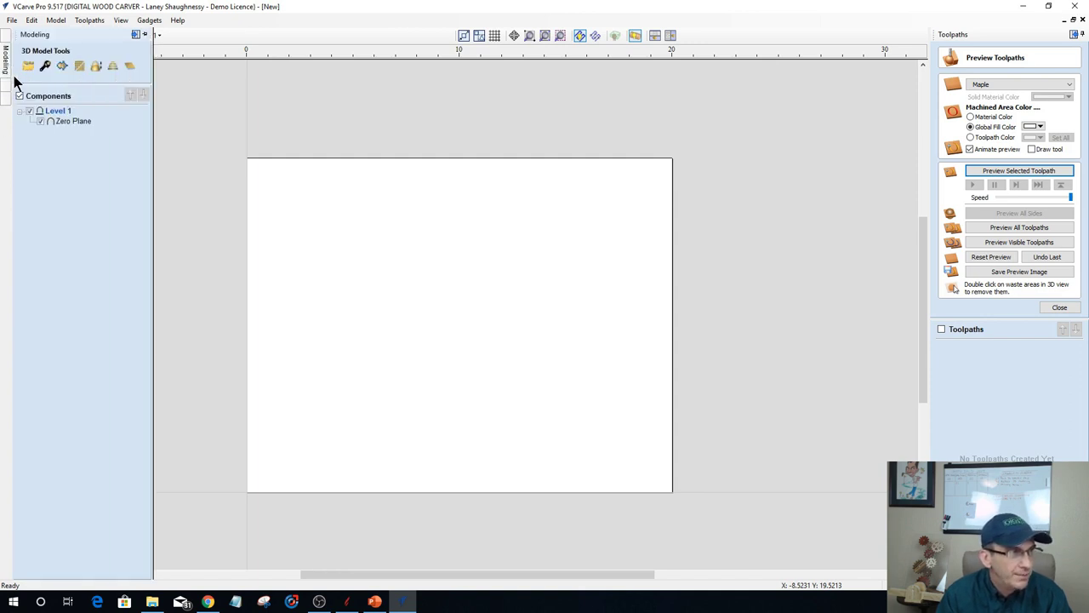
pyautogui.click(8, 85)
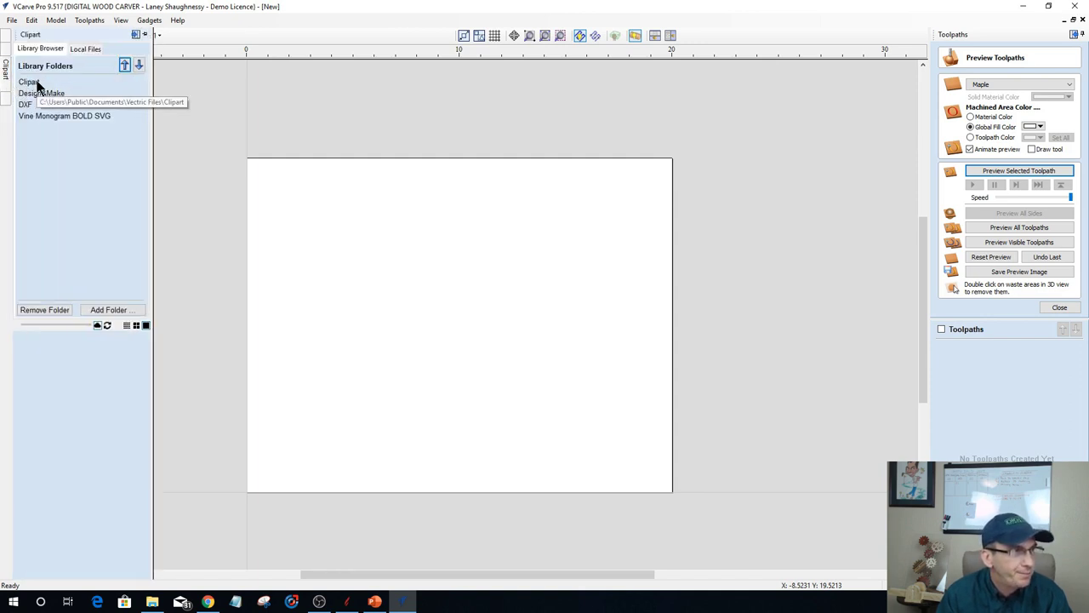
pyautogui.click(36, 84)
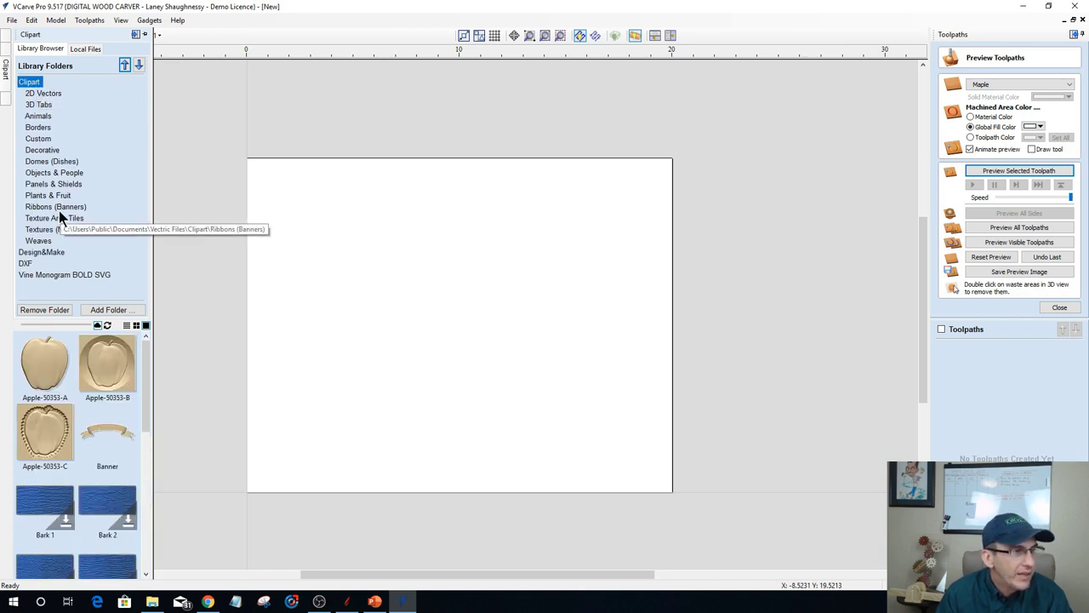
pyautogui.click(43, 151)
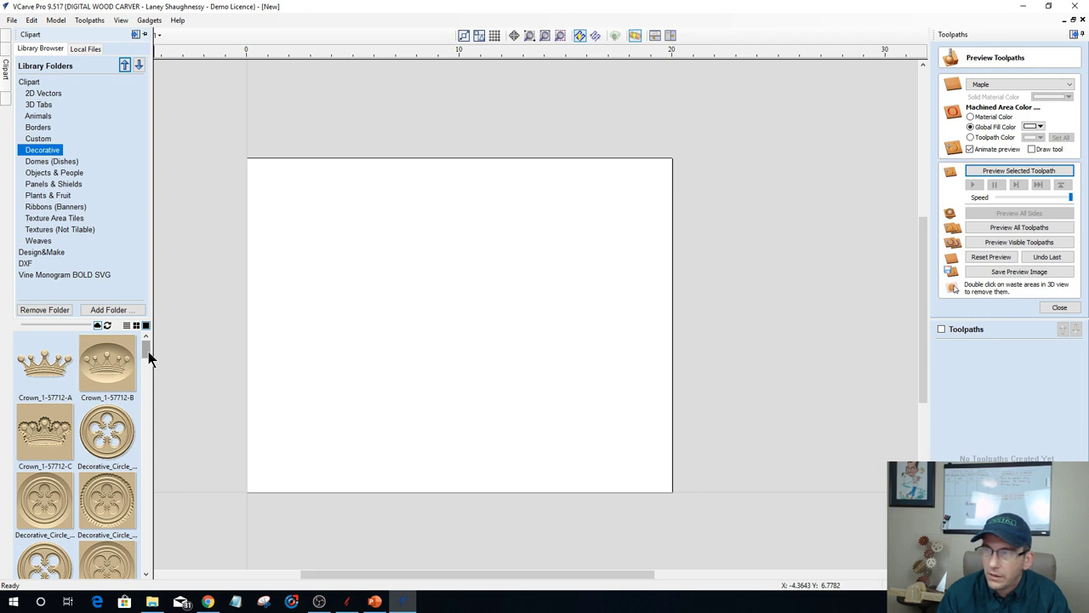
pyautogui.moveTo(148, 351); pyautogui.dragTo(148, 404)
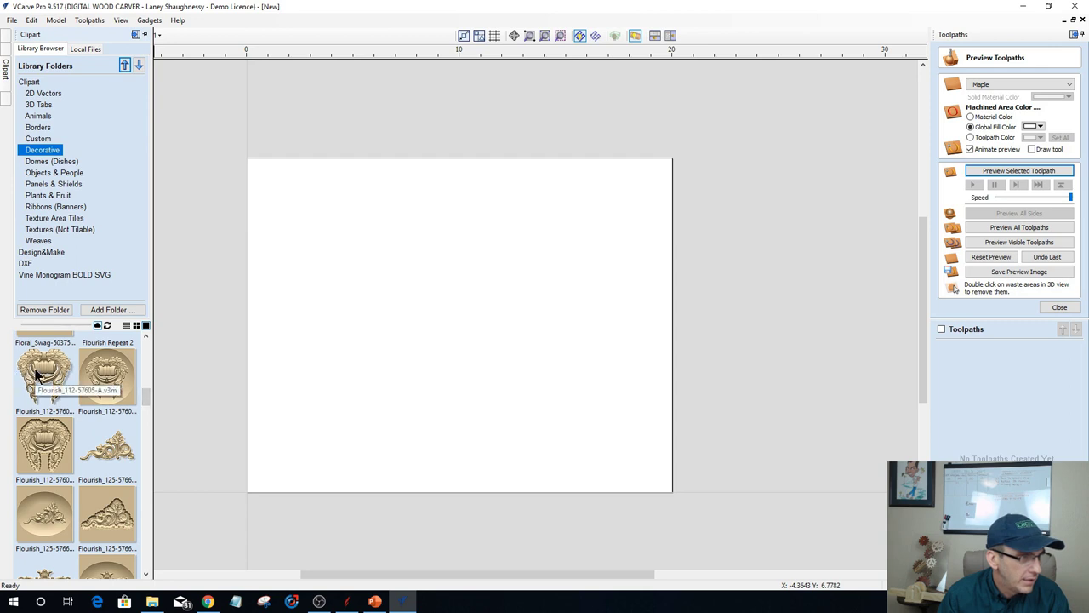
pyautogui.moveTo(36, 374); pyautogui.dragTo(399, 341)
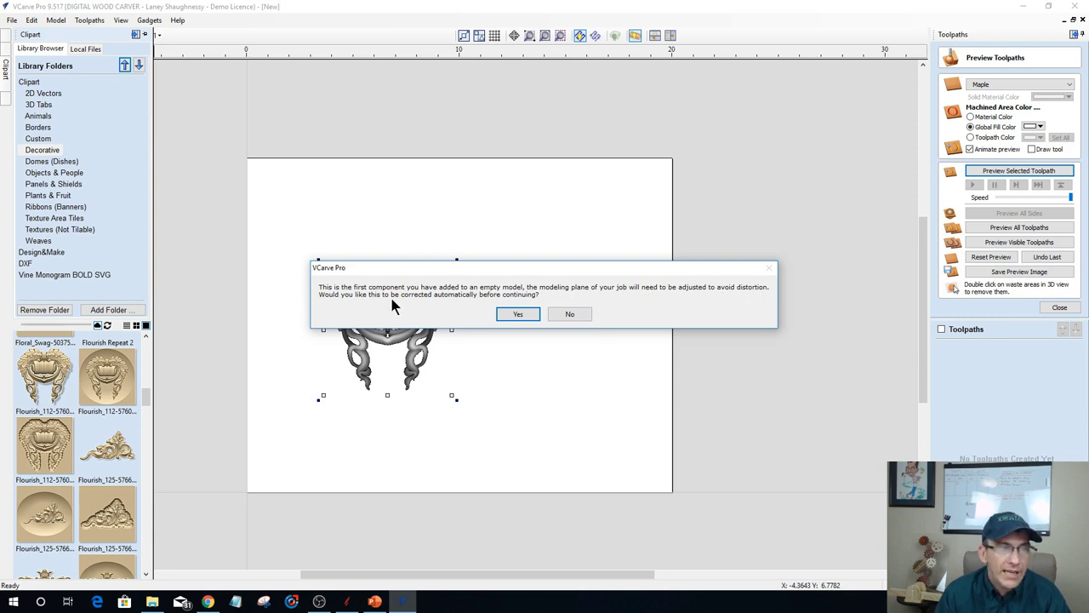
# Accept the modeling-plane correction, rotate the flourish 90° and enlarge it across the left half.
pyautogui.click(515, 313)
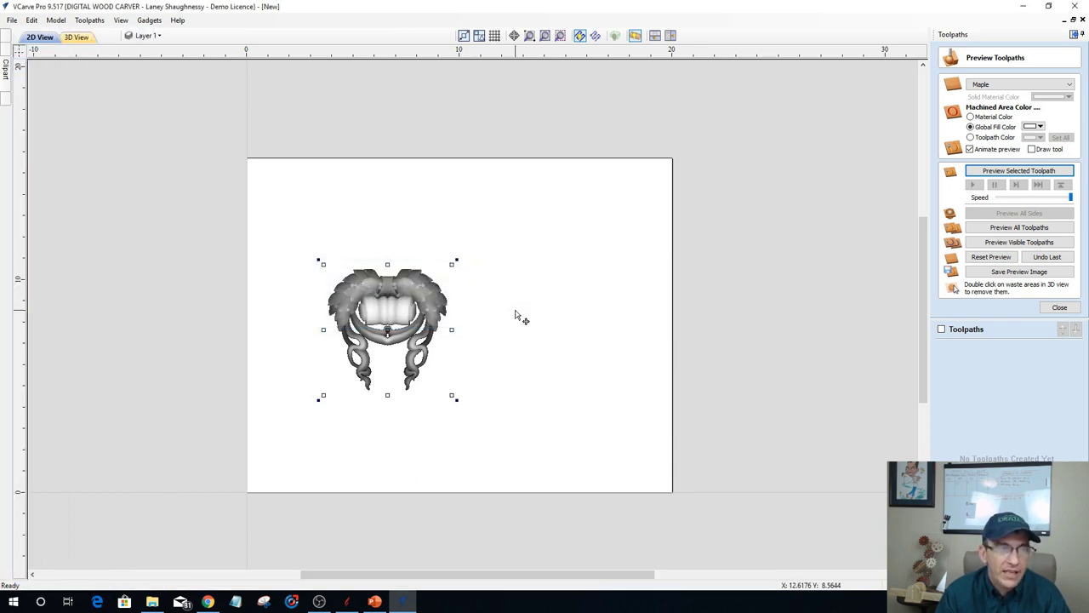
pyautogui.click(382, 393)
pyautogui.press('Escape')
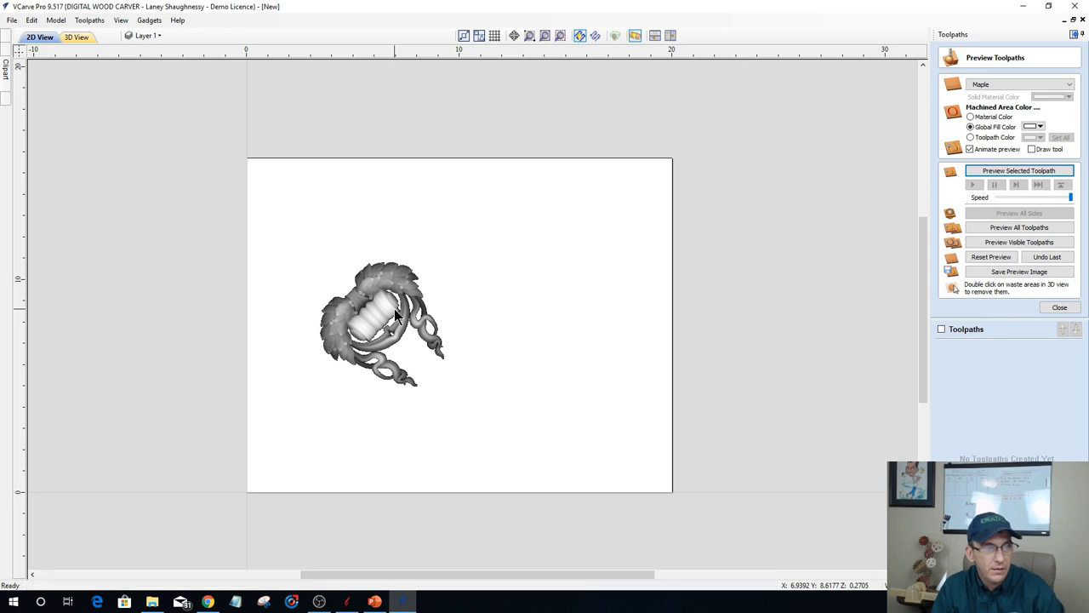
pyautogui.click(382, 318)
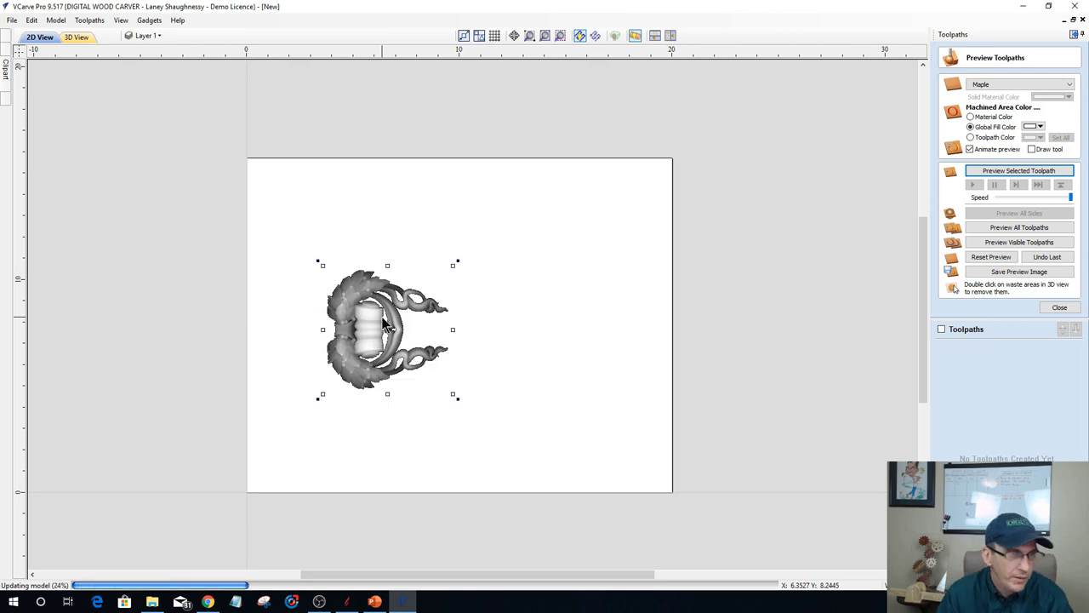
pyautogui.moveTo(453, 395); pyautogui.dragTo(513, 459)
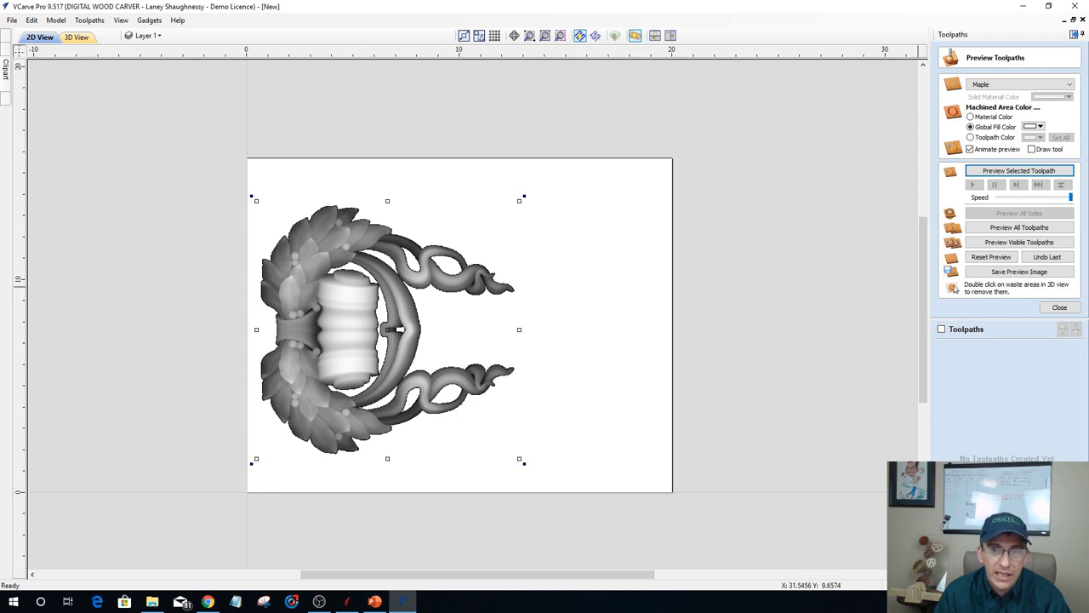
pyautogui.click(1055, 308)
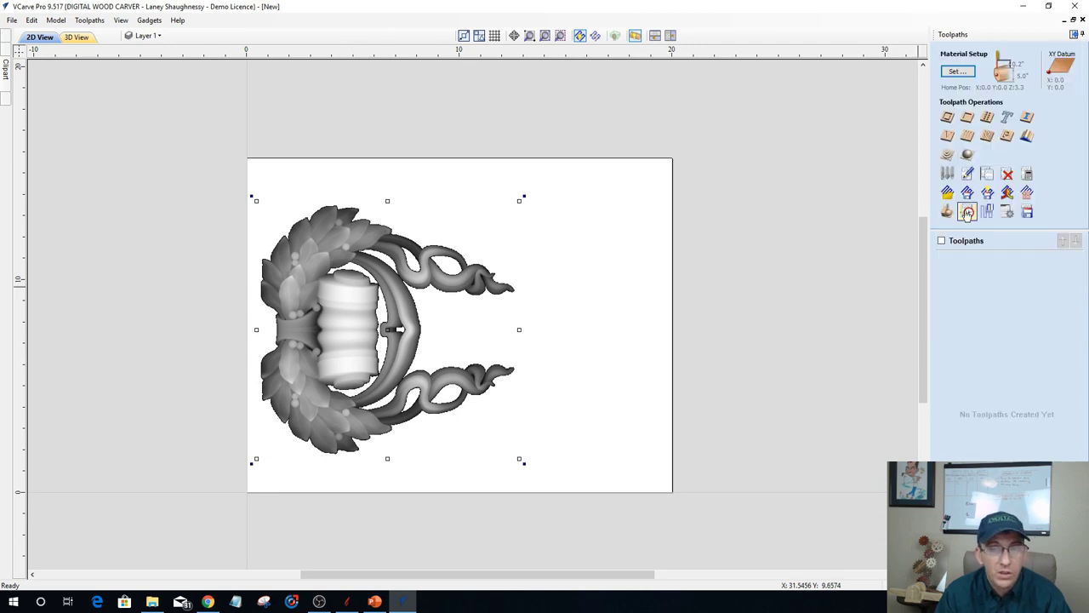
# In Material Setup, enter a 5.0 inch cylinder diameter and slide the model to the outer surface.
pyautogui.click(954, 73)
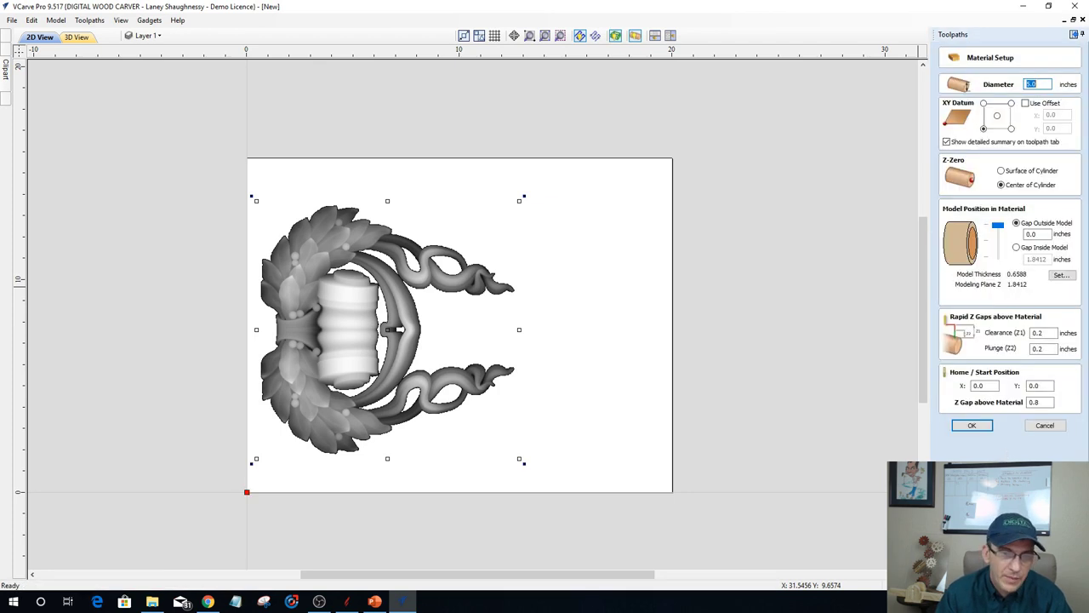
pyautogui.click(1039, 429)
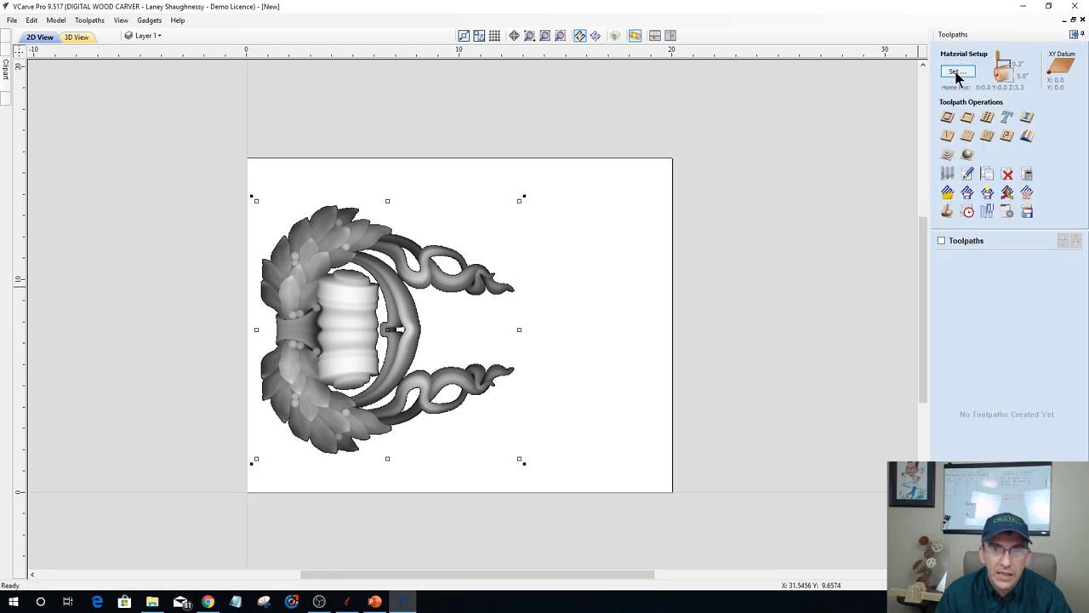
pyautogui.click(957, 72)
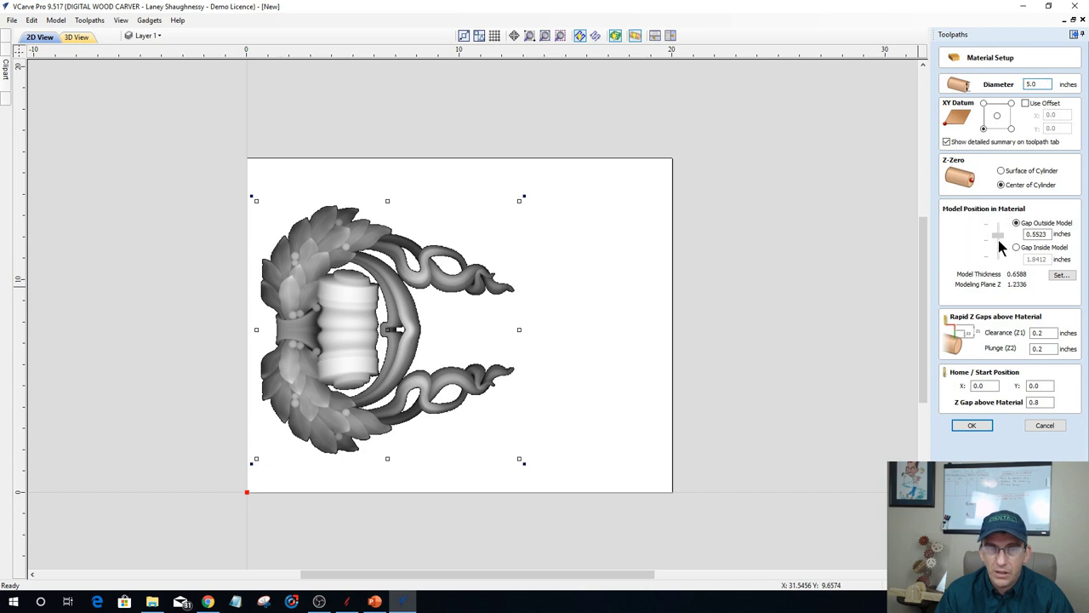
pyautogui.moveTo(998, 246); pyautogui.dragTo(1000, 274)
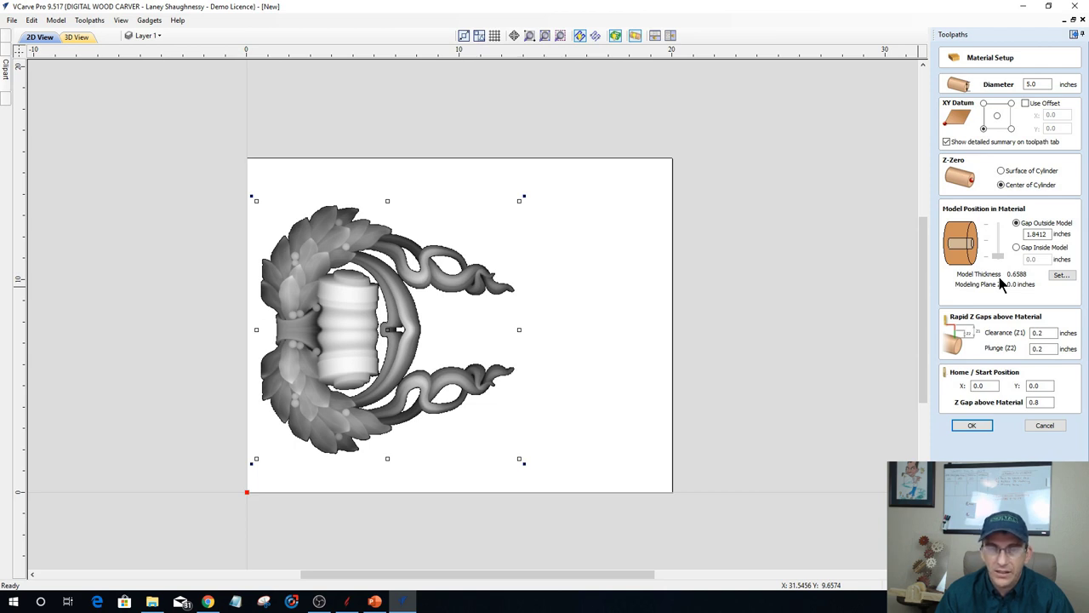
pyautogui.moveTo(997, 255); pyautogui.dragTo(999, 223)
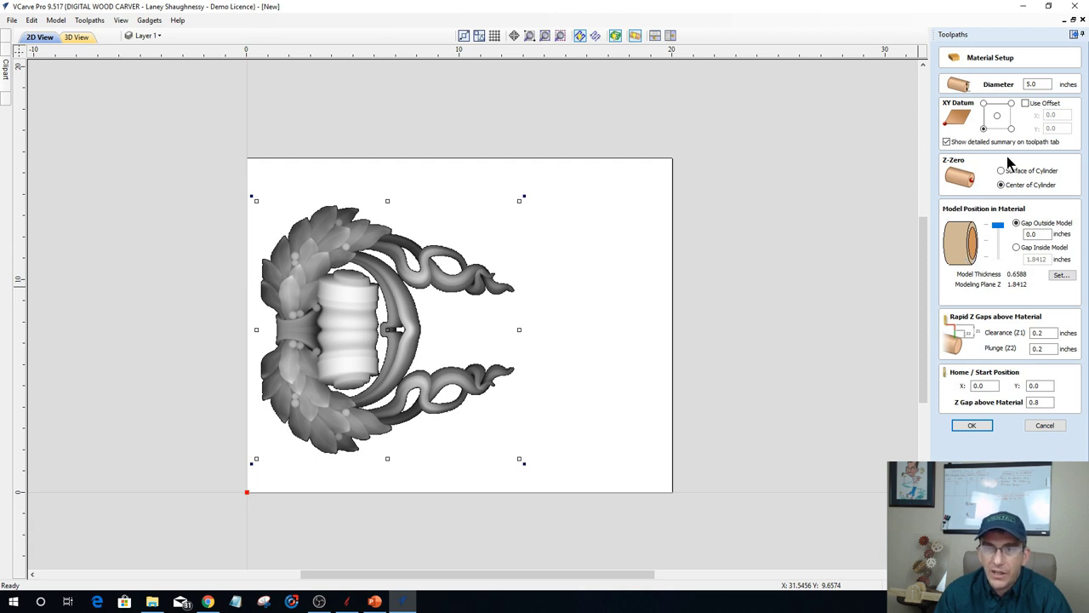
# Resize the model height to 2.75 inches, then correct it to 0.6512 inches.
pyautogui.click(1060, 275)
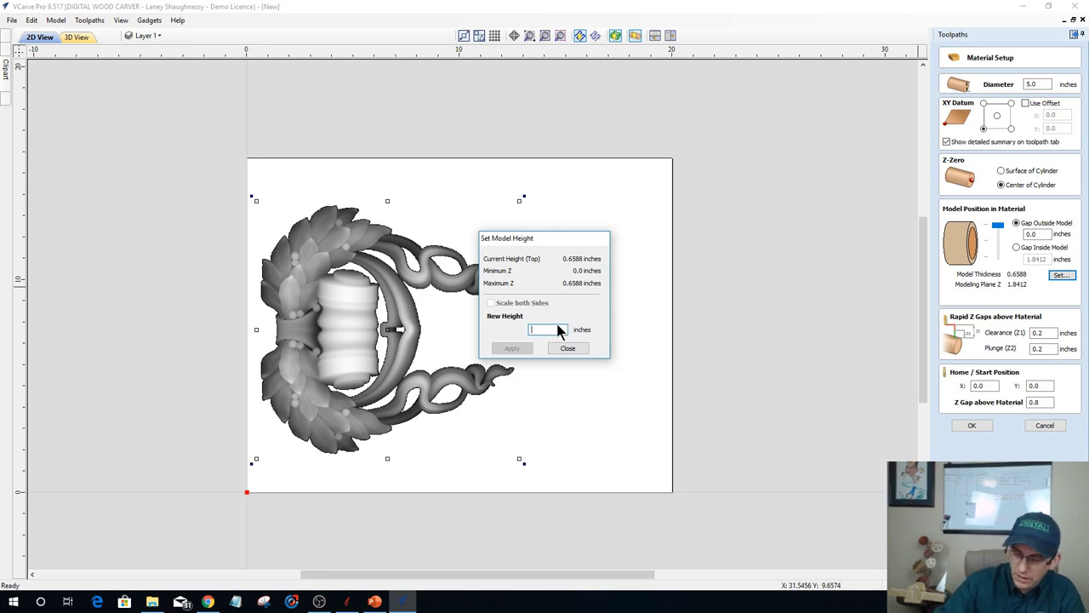
pyautogui.write('2.')
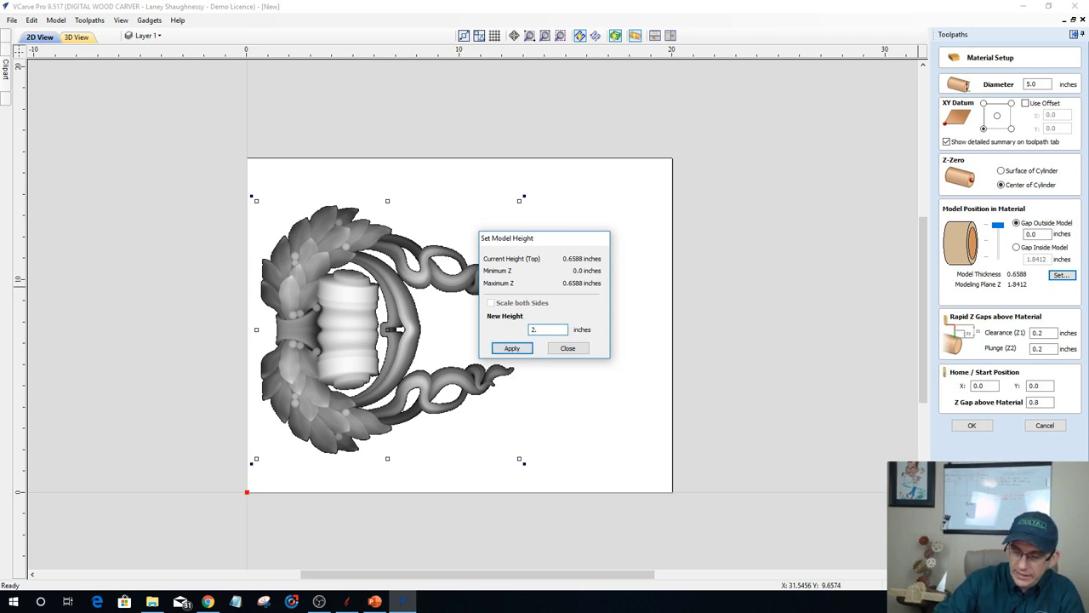
pyautogui.write('75')
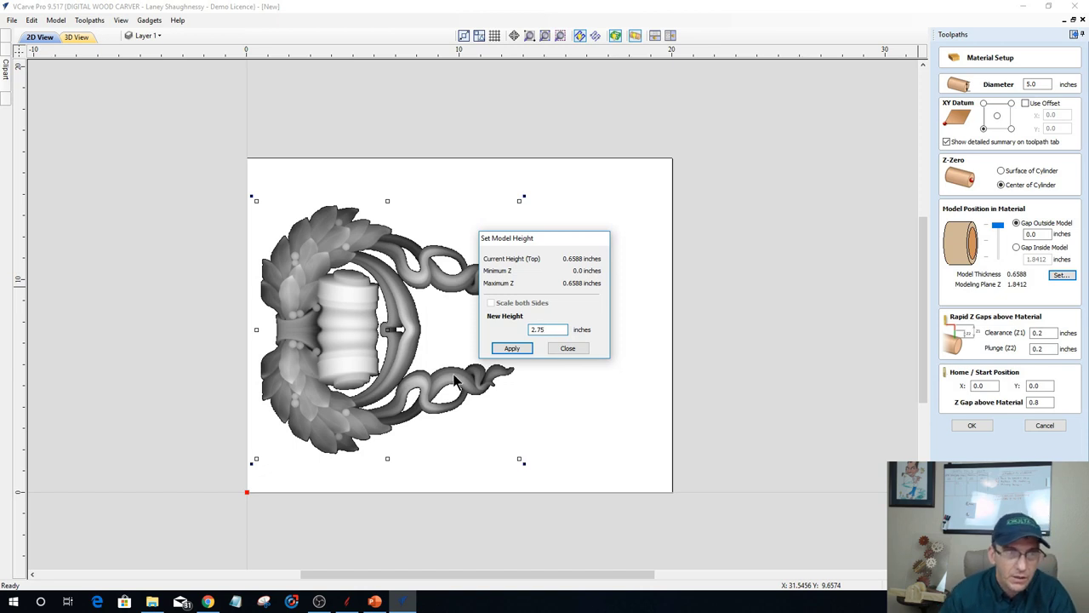
pyautogui.click(511, 349)
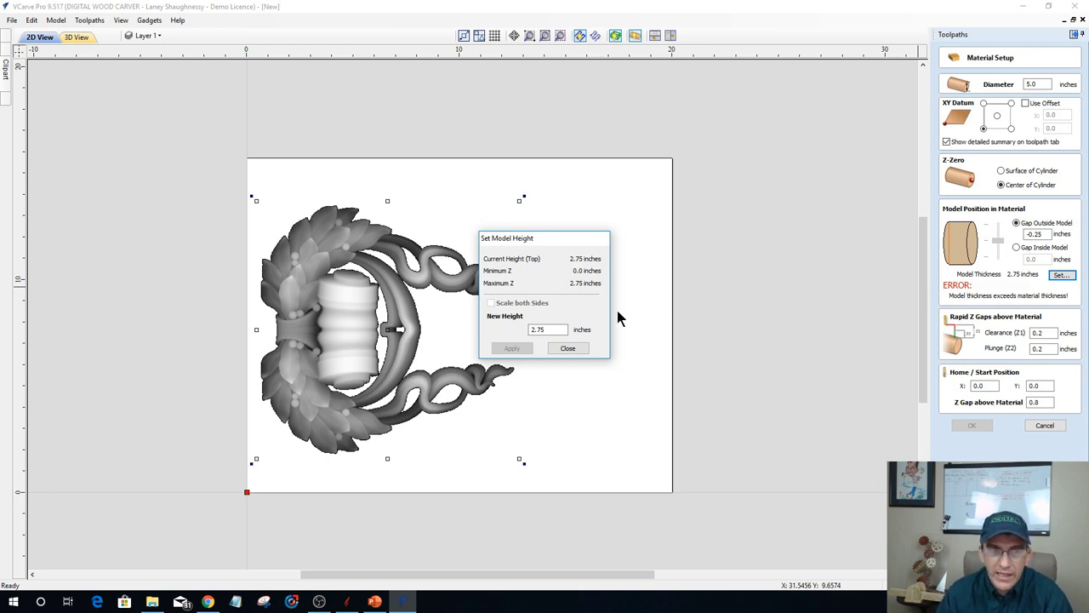
pyautogui.moveTo(563, 330); pyautogui.dragTo(488, 336)
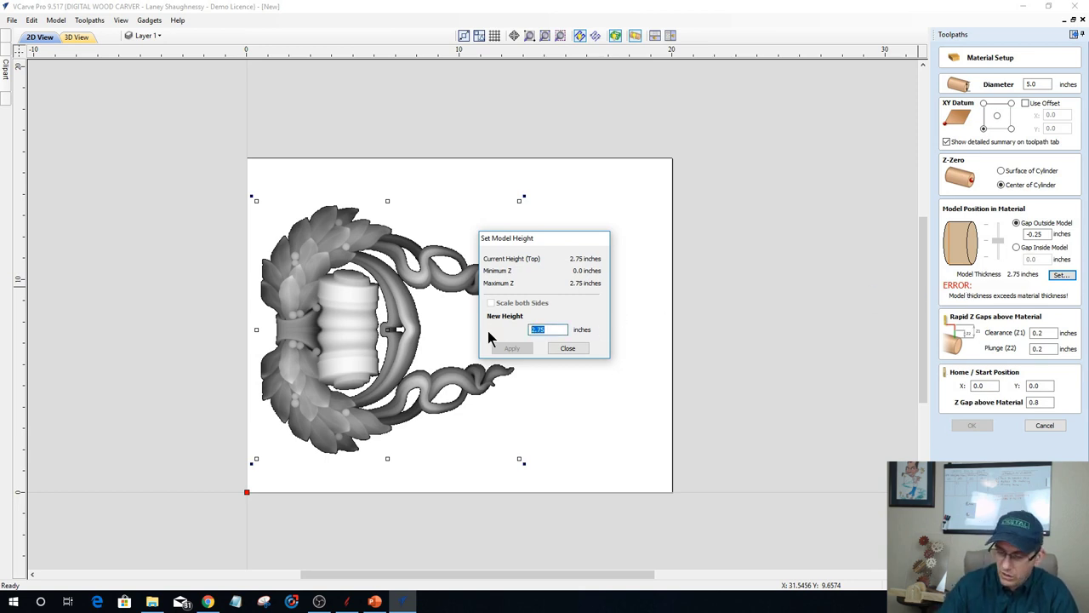
pyautogui.write('.6')
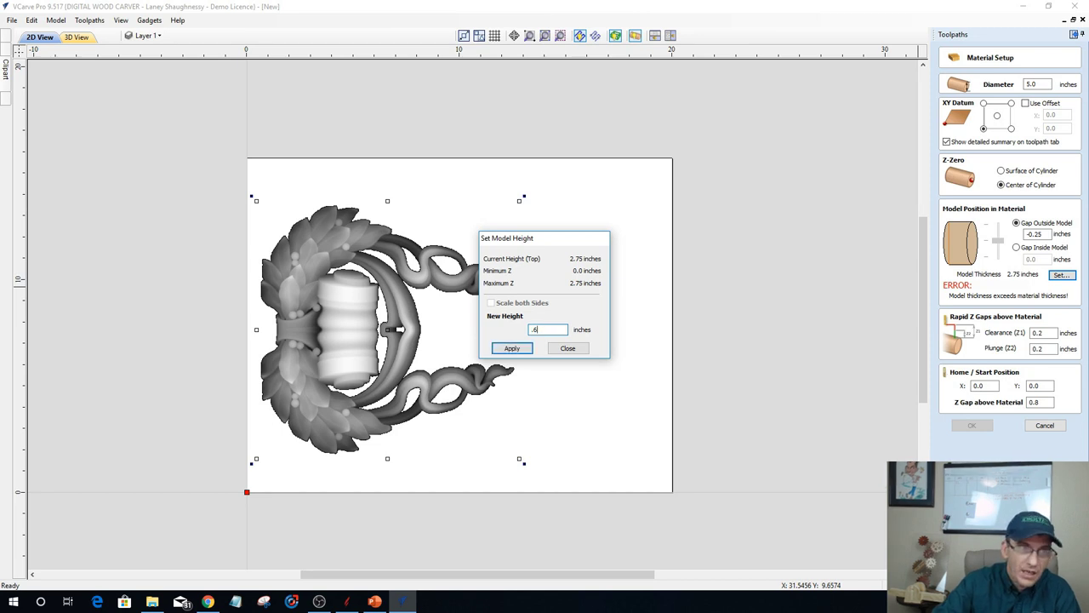
pyautogui.write('5')
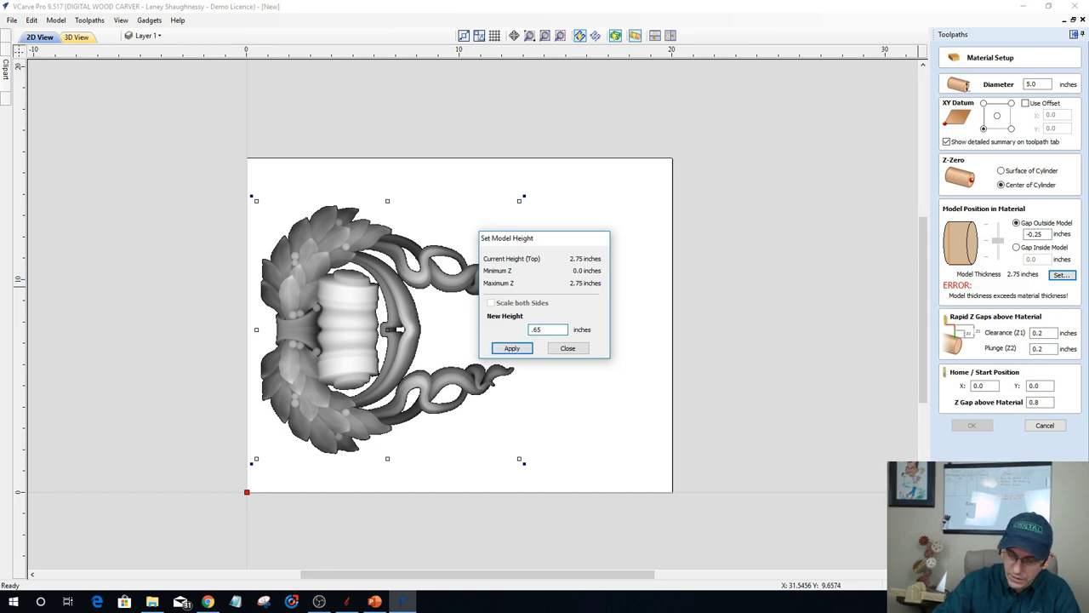
pyautogui.write('12')
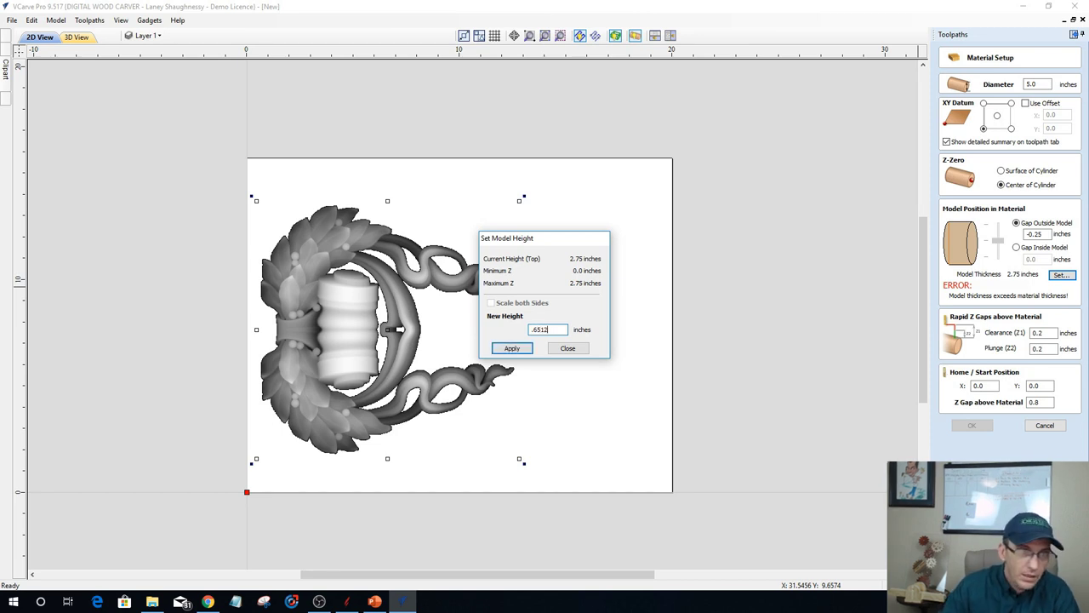
pyautogui.click(509, 348)
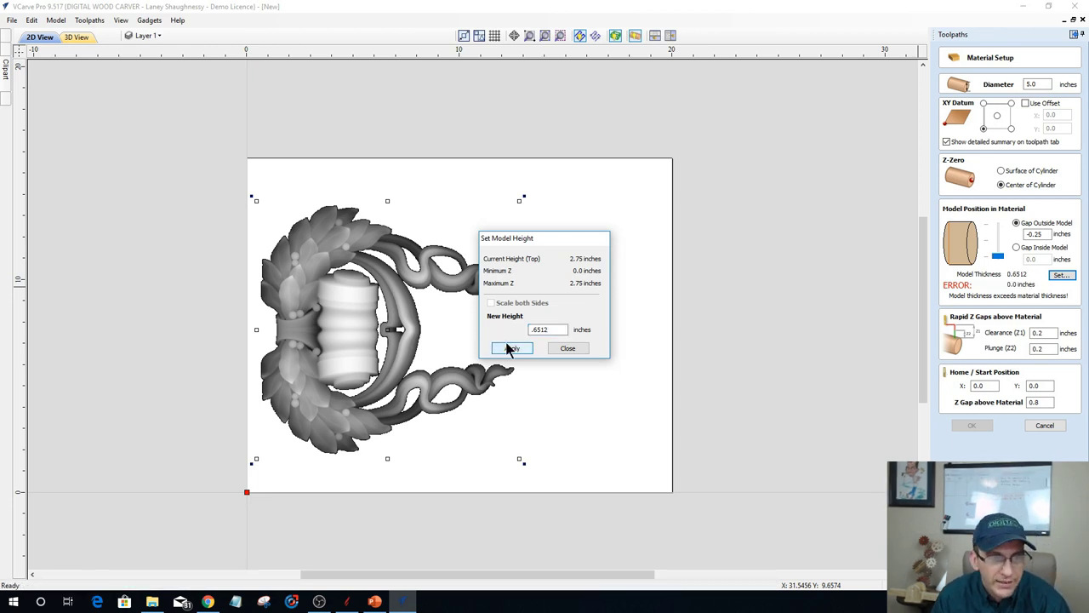
pyautogui.click(1000, 236)
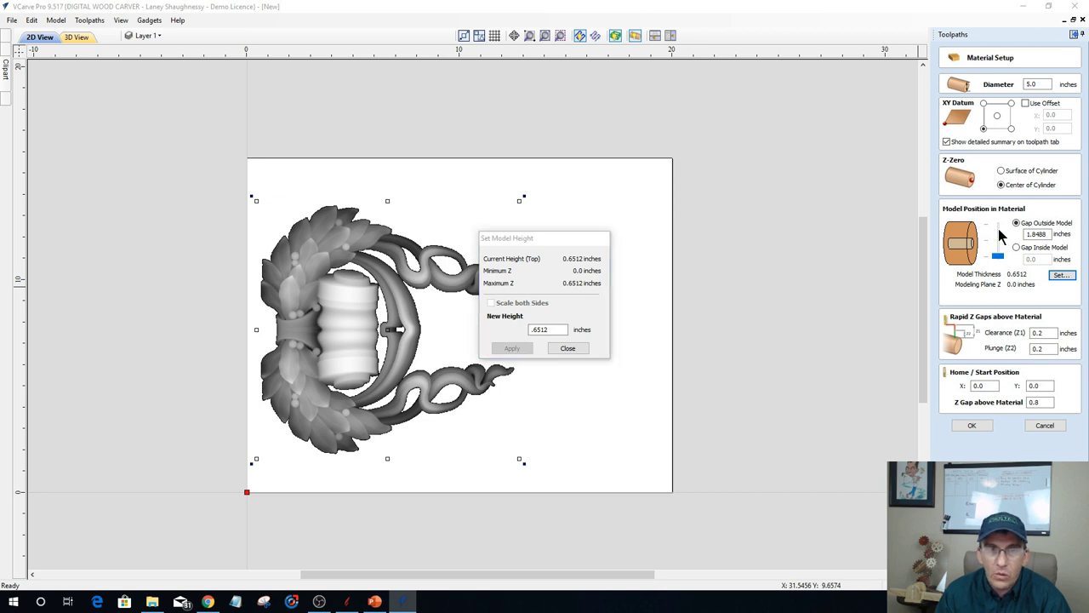
# Move the model to the cylinder's outer surface for a 0.0 outside gap and accept the setup.
pyautogui.click(567, 349)
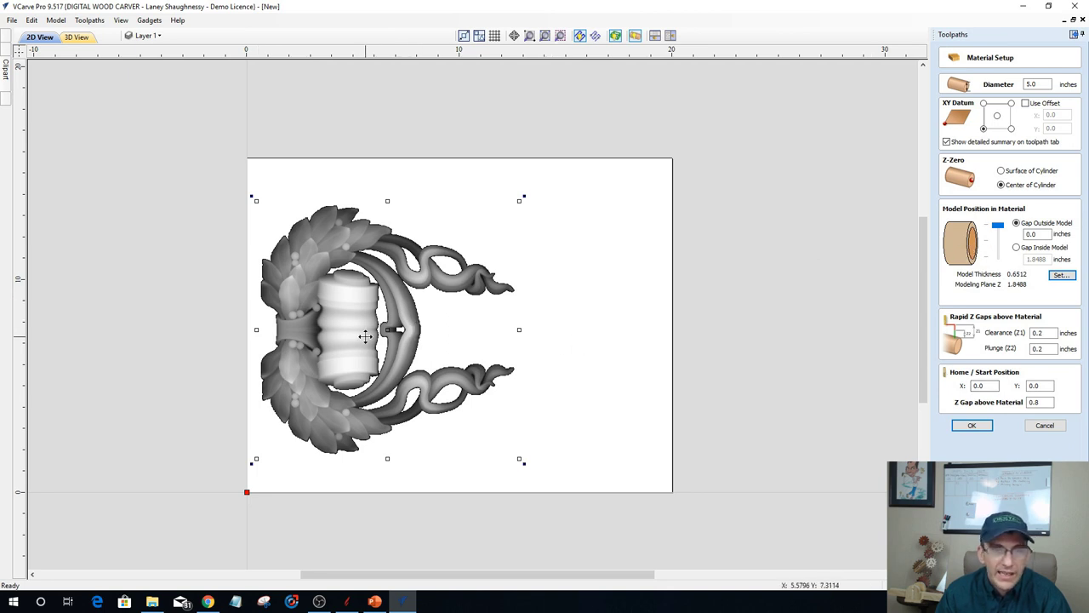
pyautogui.moveTo(997, 225); pyautogui.dragTo(1000, 255)
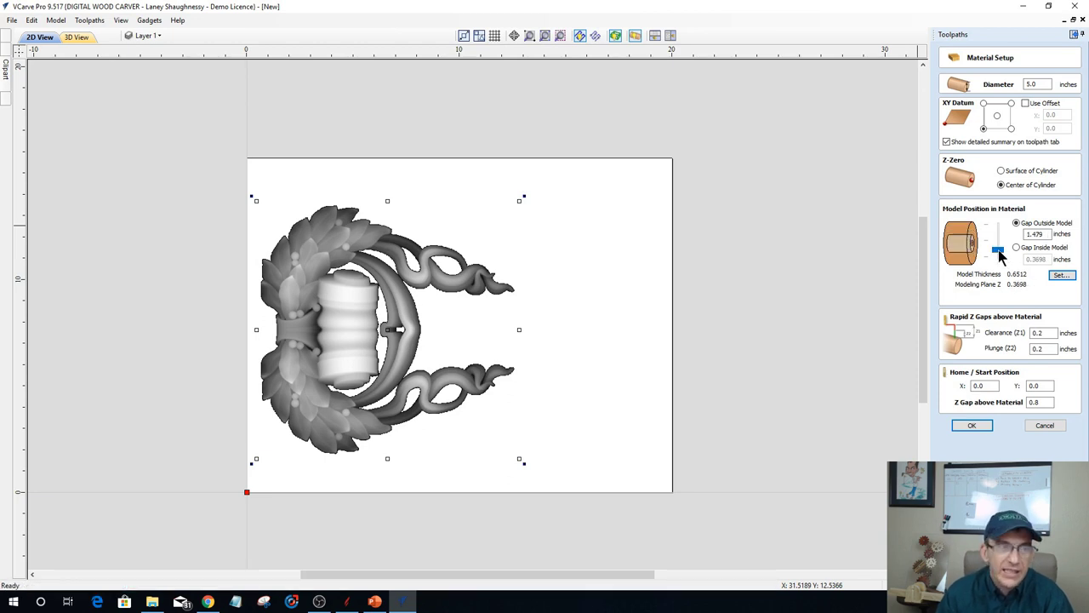
pyautogui.moveTo(1001, 252); pyautogui.dragTo(1002, 188)
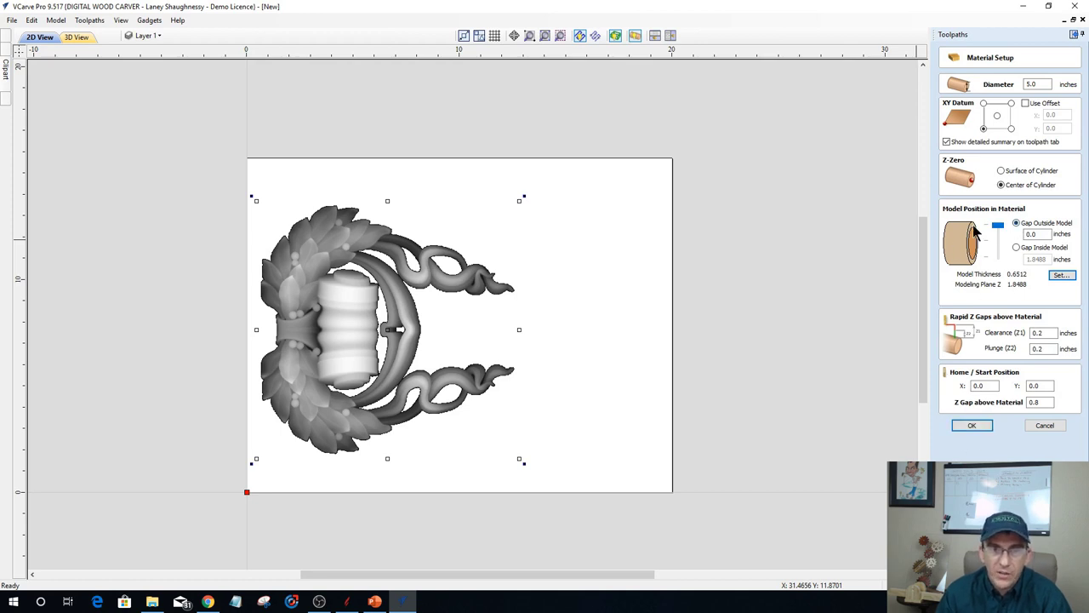
pyautogui.click(972, 426)
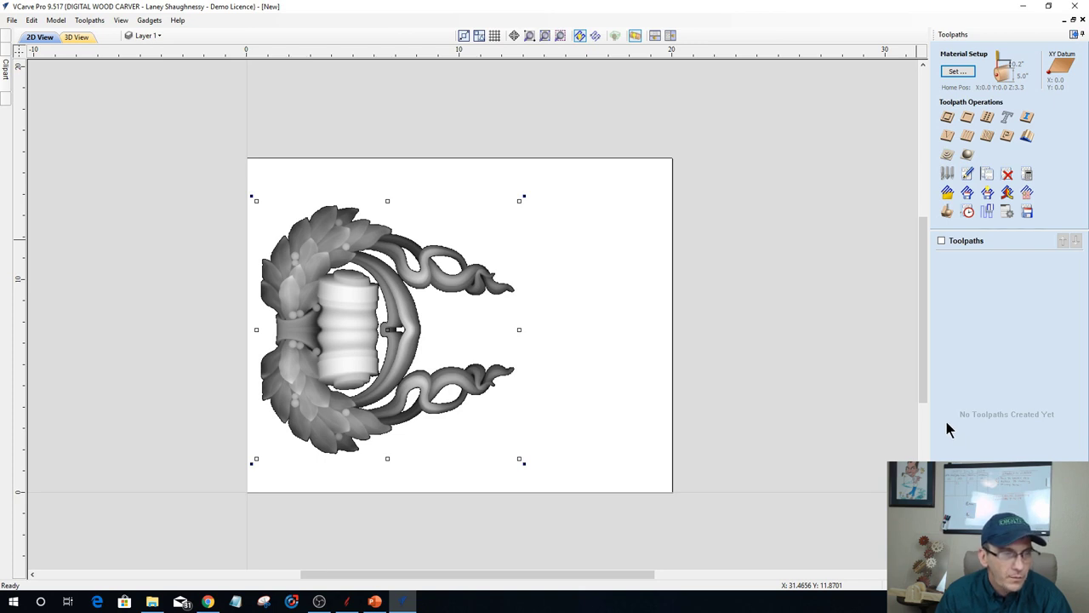
# Calculate a 3D roughing toolpath with the 0.25 inch end mill limited to the material boundary.
pyautogui.click(968, 157)
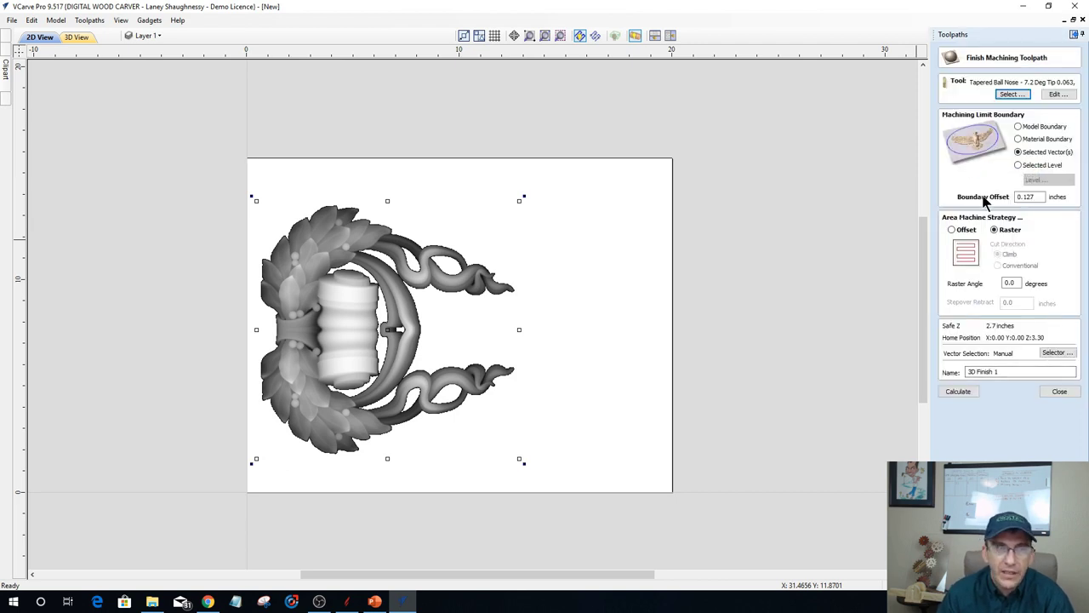
pyautogui.click(1052, 393)
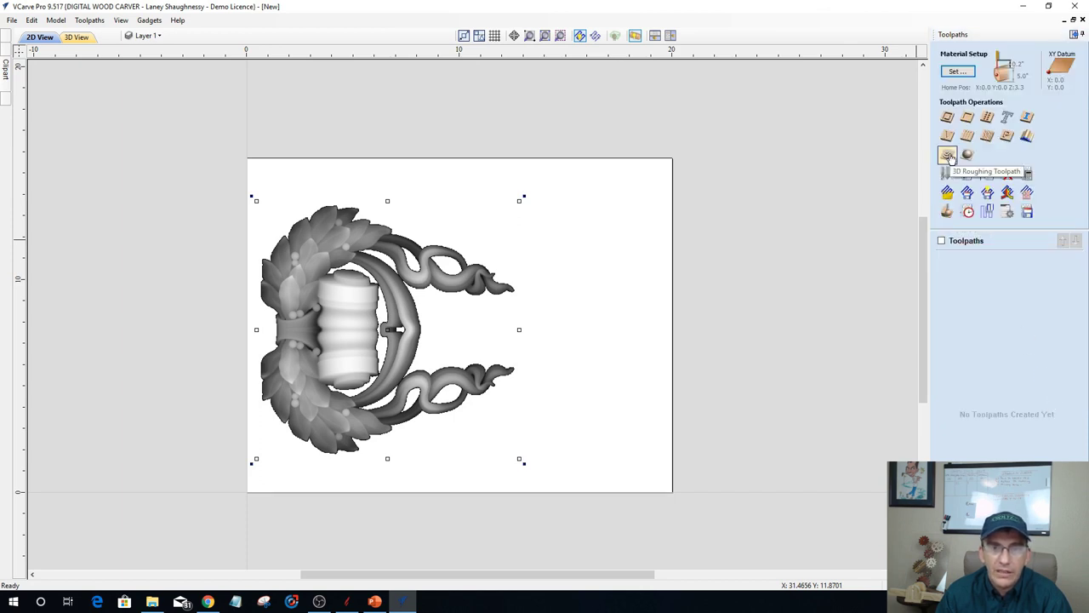
pyautogui.click(948, 156)
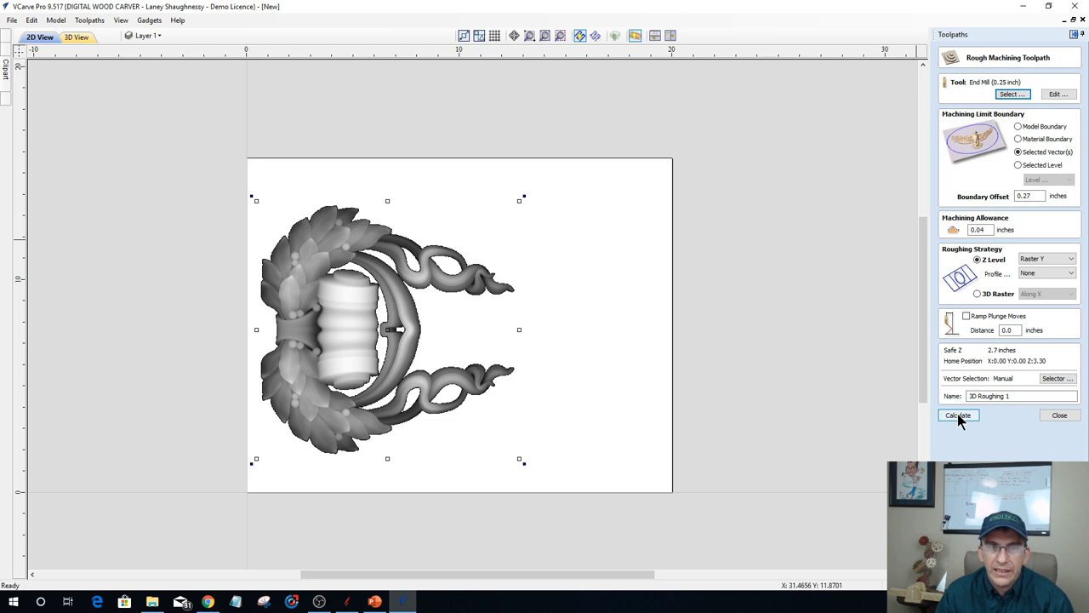
pyautogui.click(1019, 139)
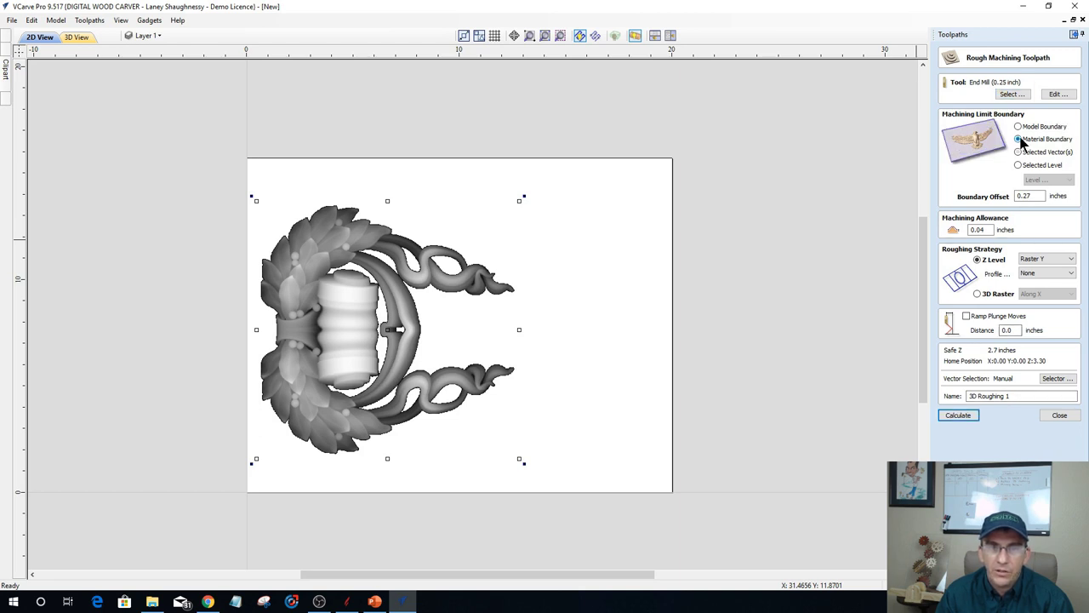
pyautogui.click(956, 415)
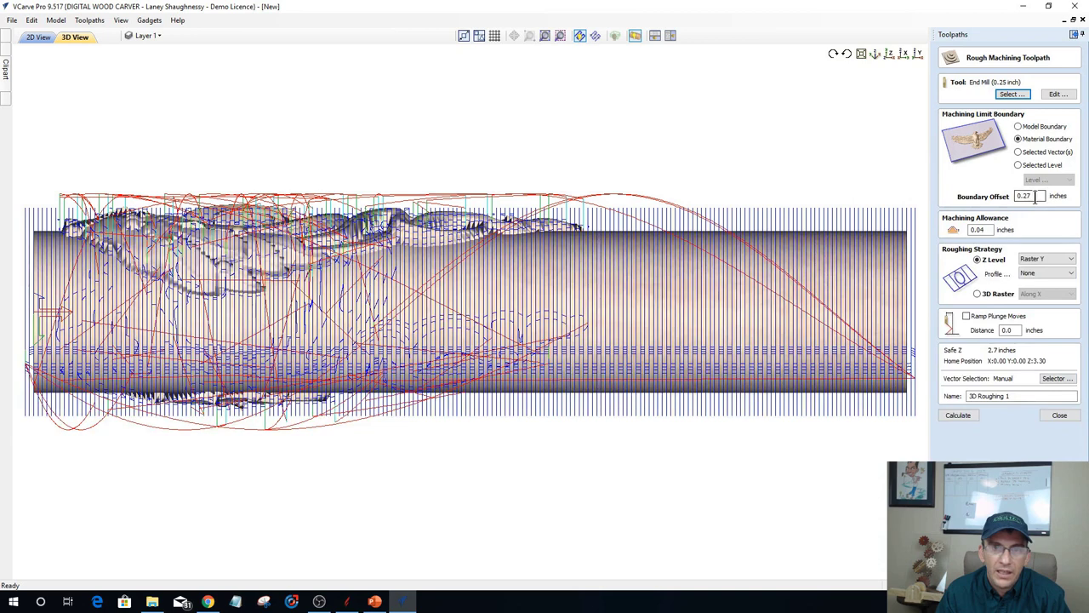
# Recalculate 3D Roughing 1 with boundary offset 0, reset the preview and switch to isometric view.
pyautogui.write('0')
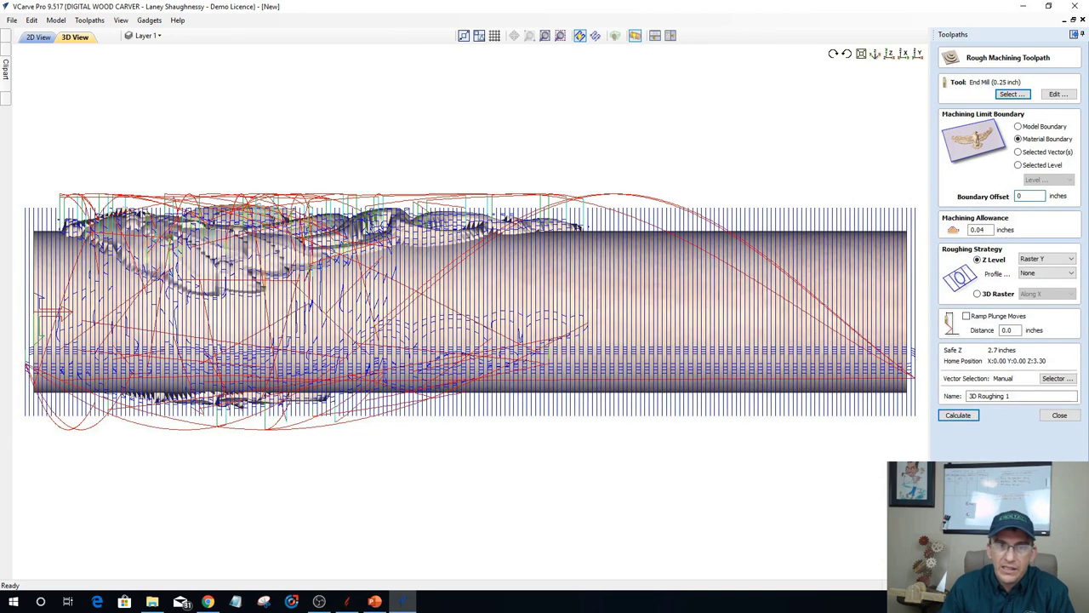
pyautogui.click(959, 414)
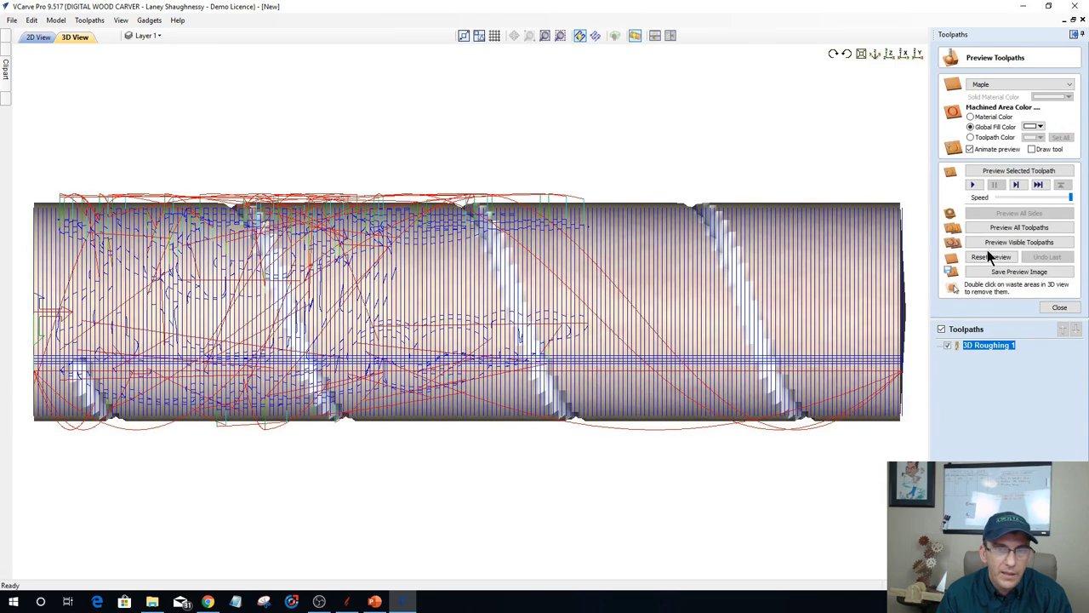
pyautogui.click(989, 257)
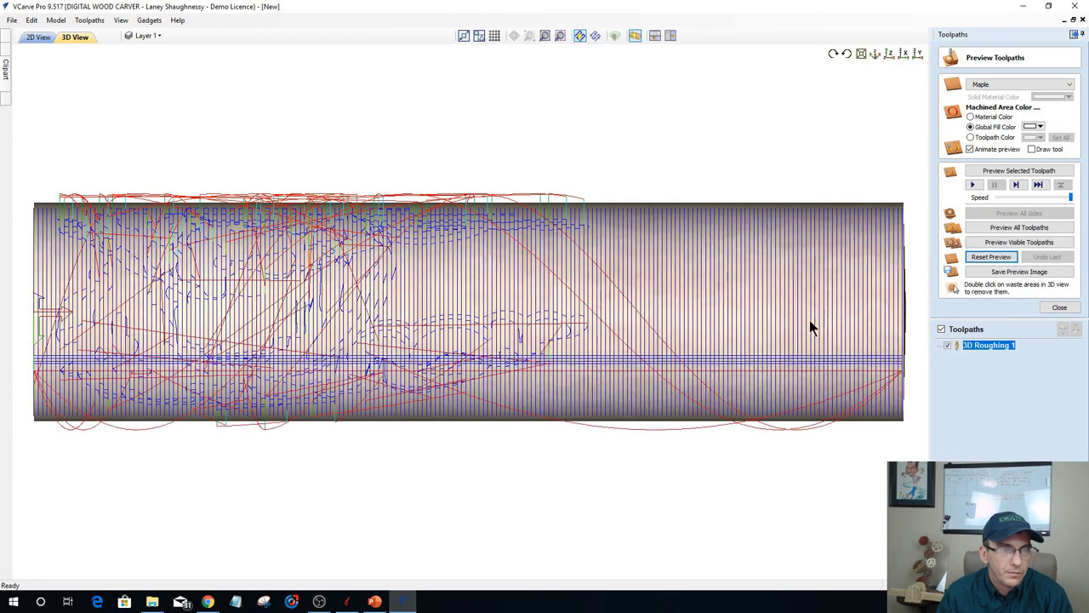
pyautogui.click(1059, 307)
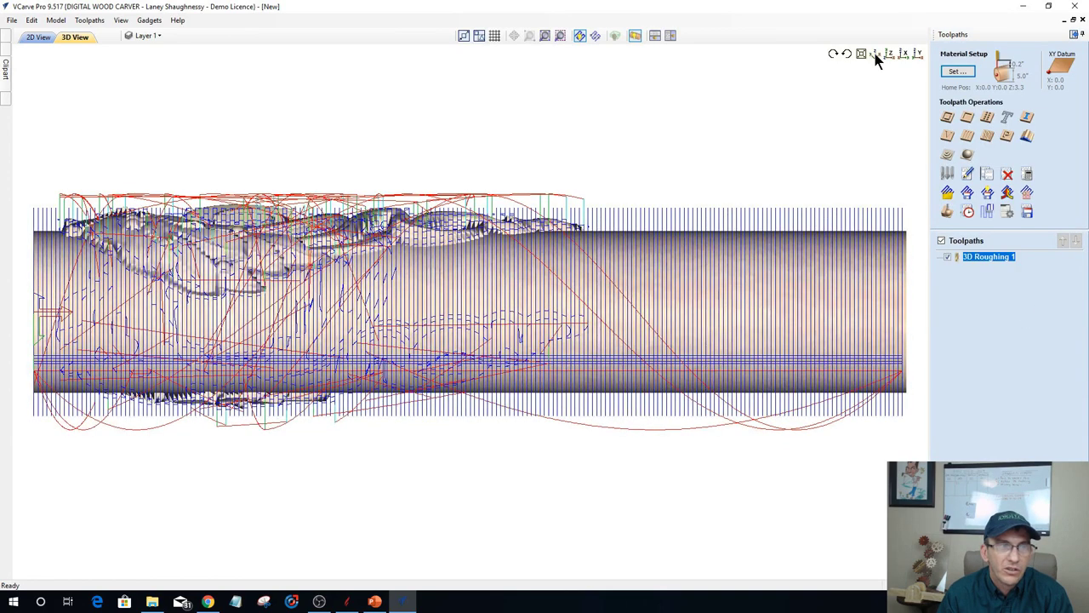
pyautogui.click(875, 53)
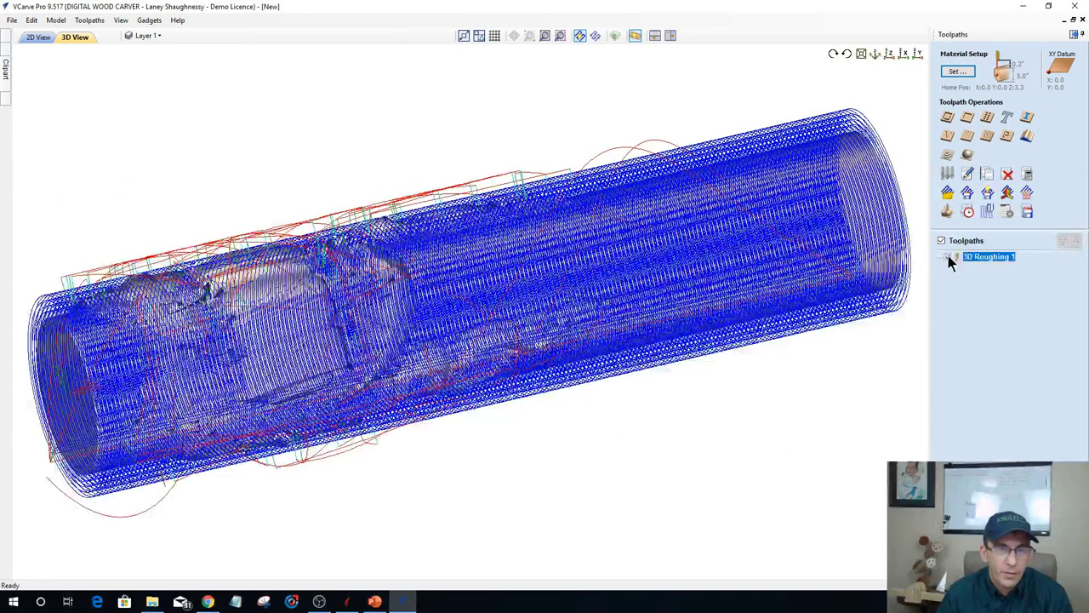
# Toggle the 3D Roughing 1 toolpath display and orbit to a side-on view of the cylinder.
pyautogui.click(948, 255)
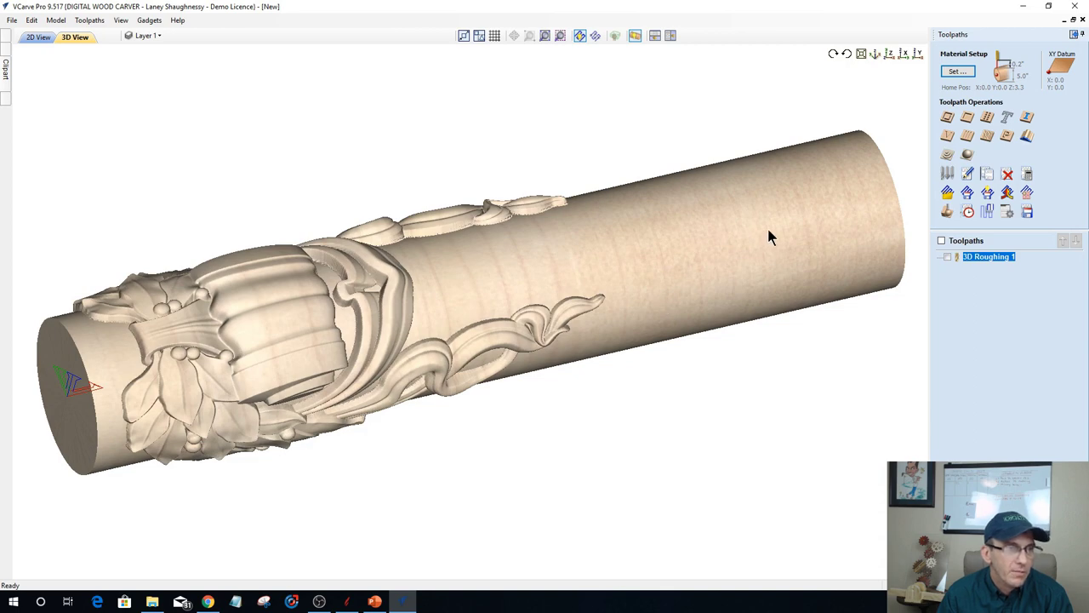
pyautogui.moveTo(710, 337); pyautogui.dragTo(385, 164)
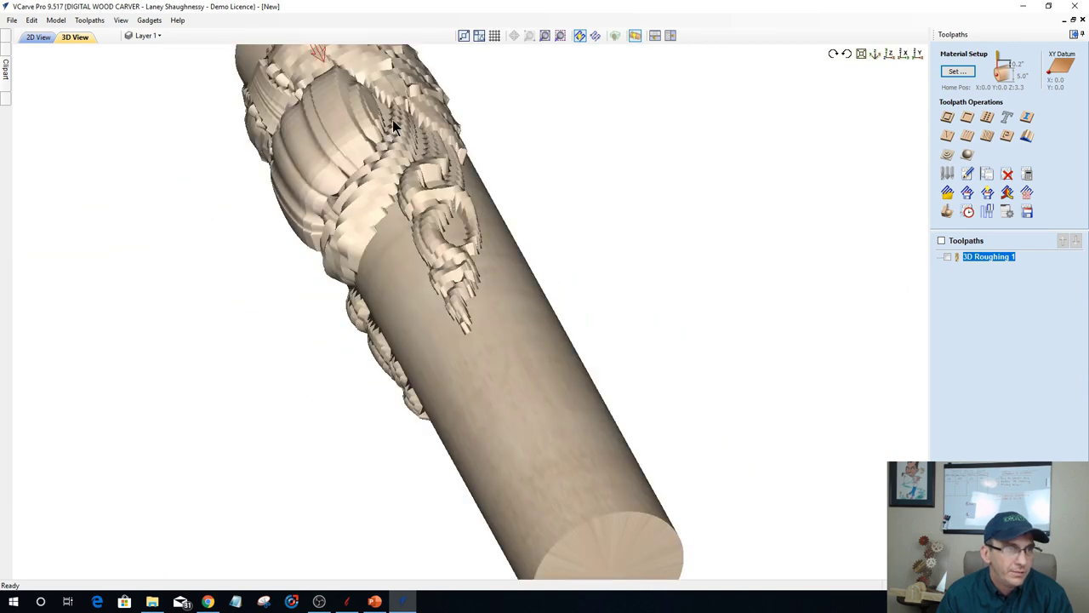
pyautogui.moveTo(387, 119); pyautogui.dragTo(319, 162)
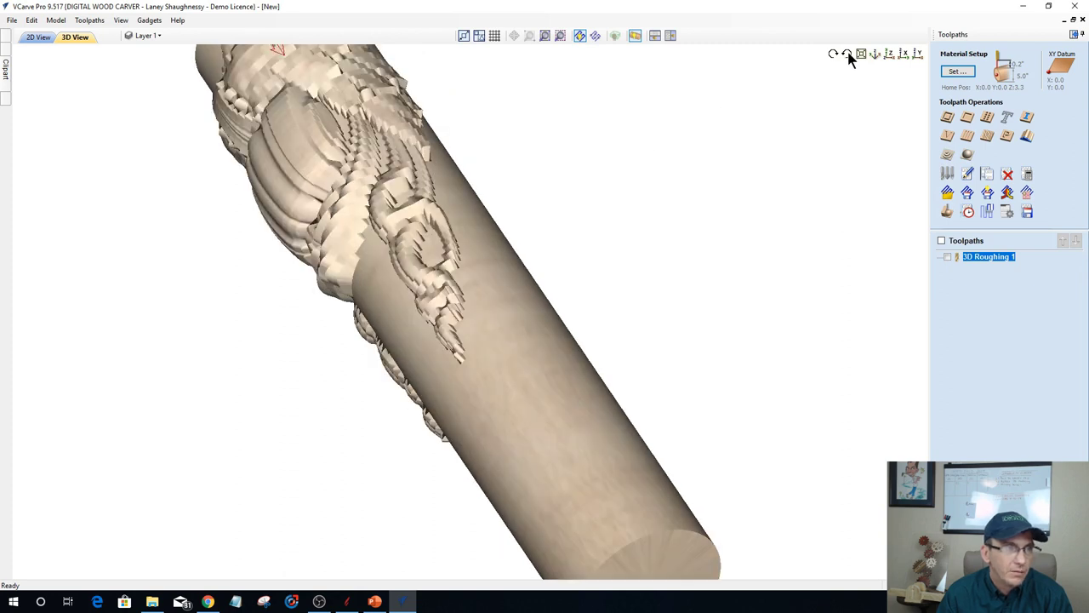
# Rotate the cylinder about its long axis to bring the roughed flourish to the top, then level the view.
pyautogui.click(848, 55)
pyautogui.click(848, 55)
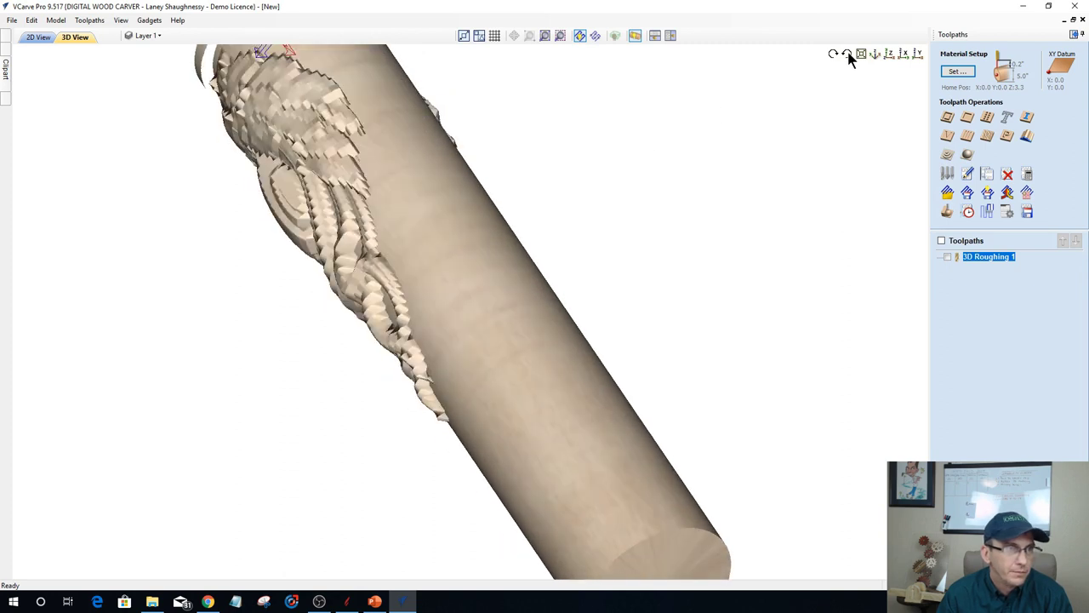
pyautogui.click(848, 54)
pyautogui.click(848, 54)
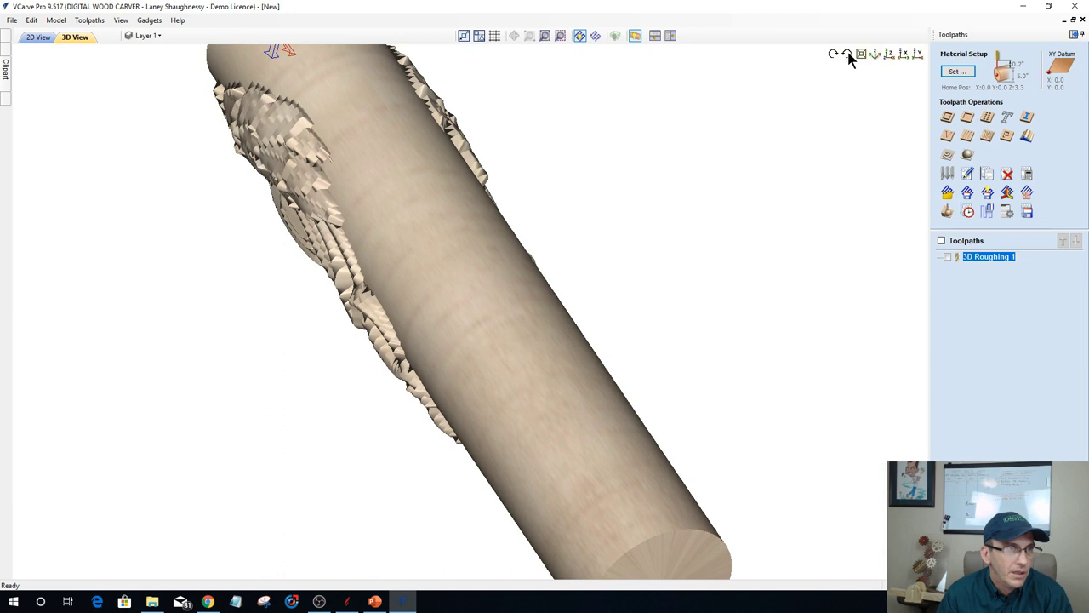
pyautogui.click(847, 55)
pyautogui.click(847, 54)
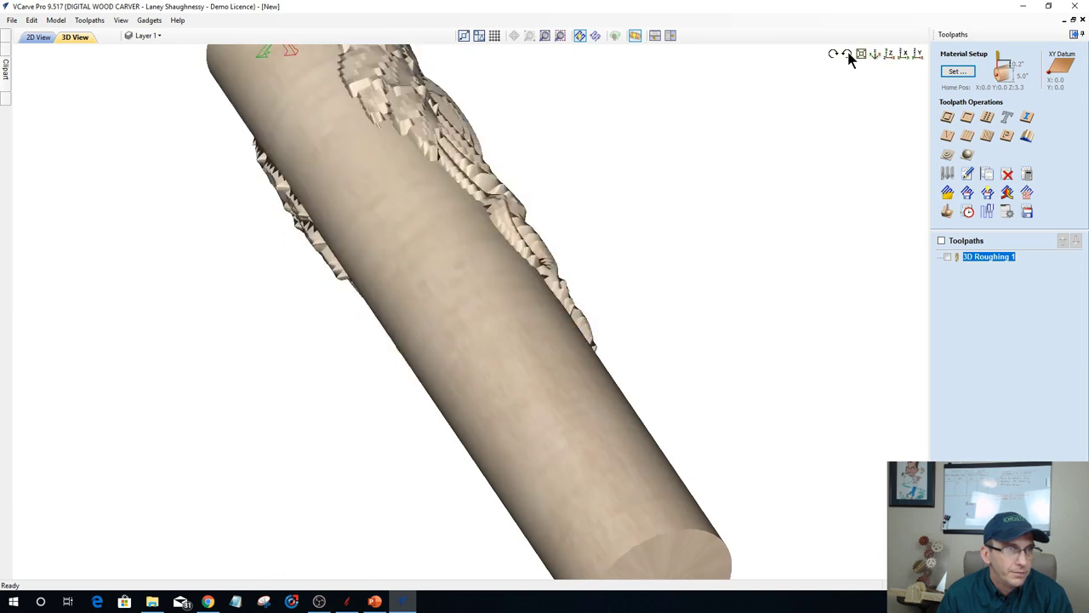
pyautogui.click(847, 54)
pyautogui.click(847, 55)
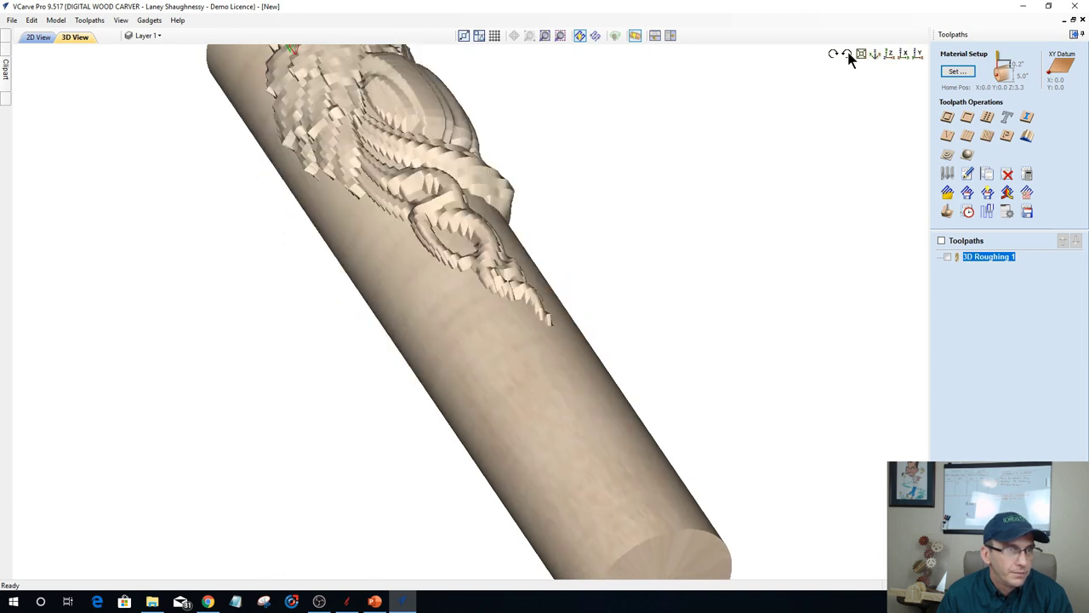
pyautogui.click(847, 54)
pyautogui.click(848, 54)
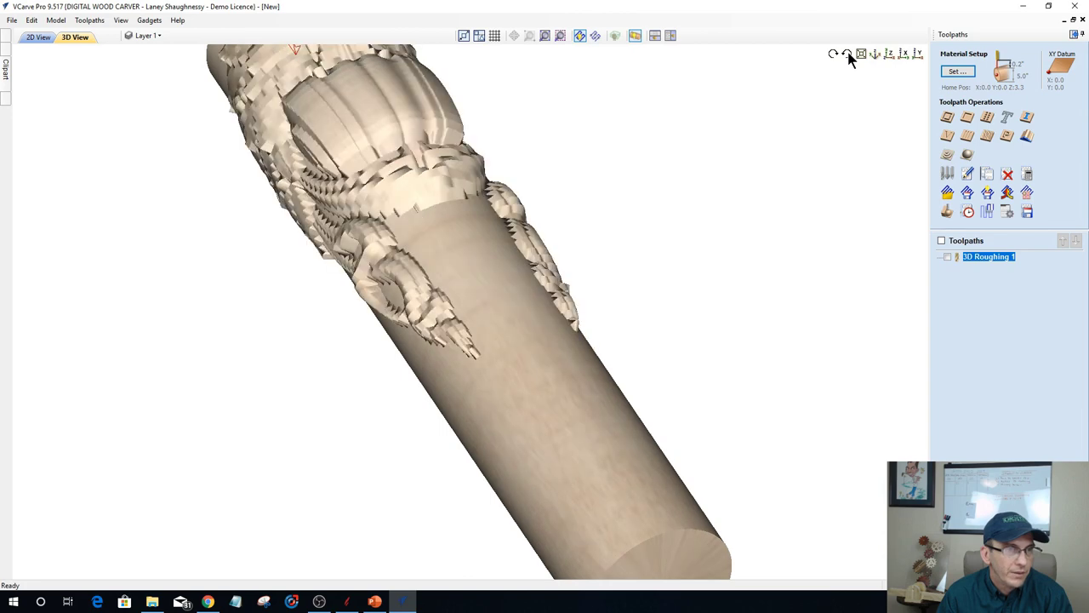
pyautogui.click(848, 55)
pyautogui.click(848, 55)
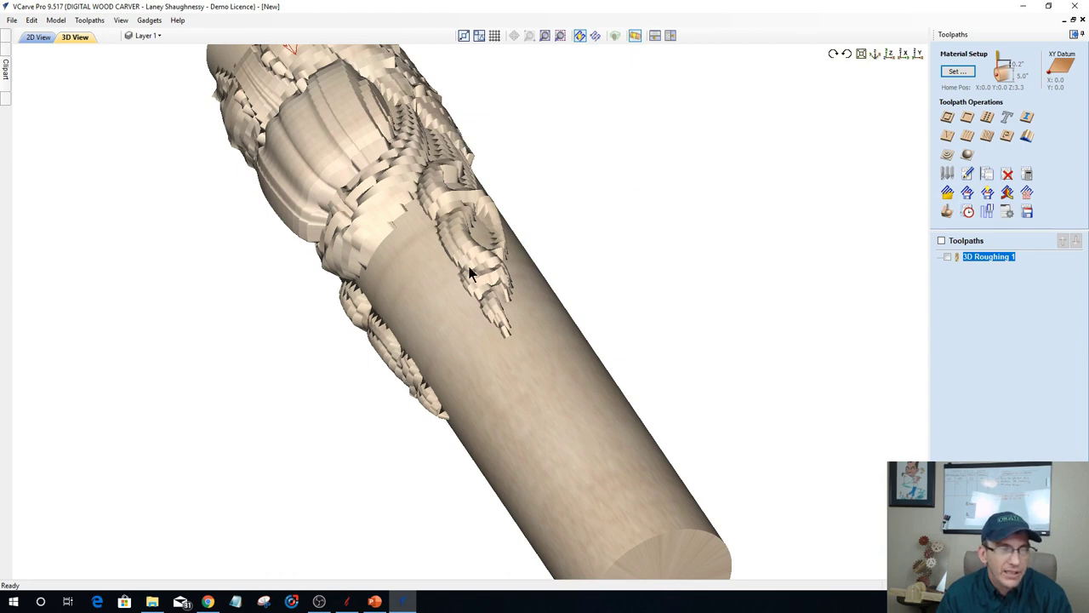
pyautogui.moveTo(537, 377); pyautogui.dragTo(710, 344)
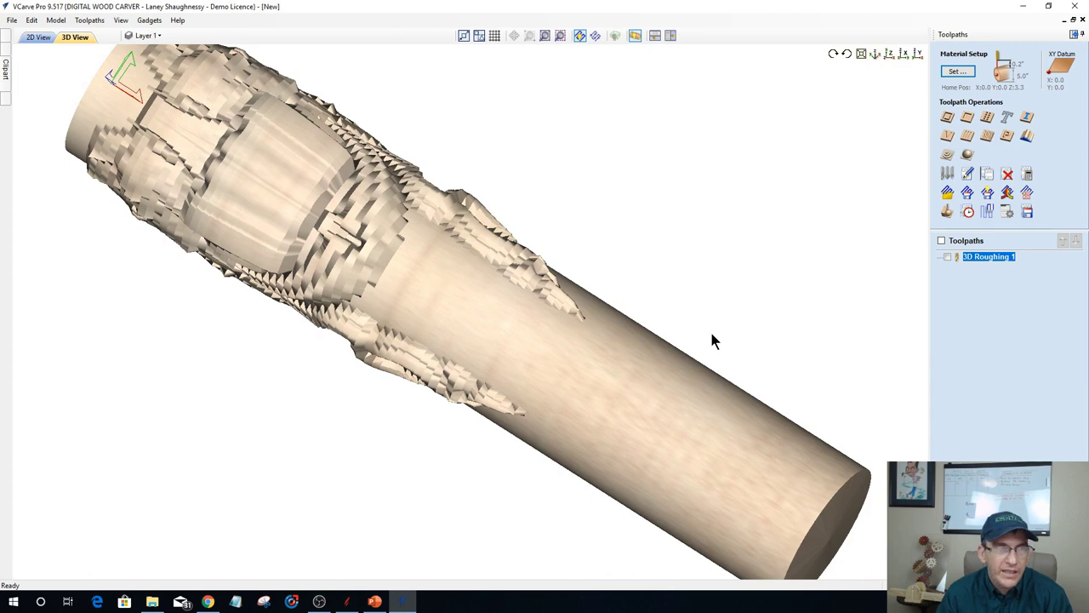
# Show the roughing toolpath lines and simulate 3D Roughing 1 on the cylinder stock.
pyautogui.click(949, 258)
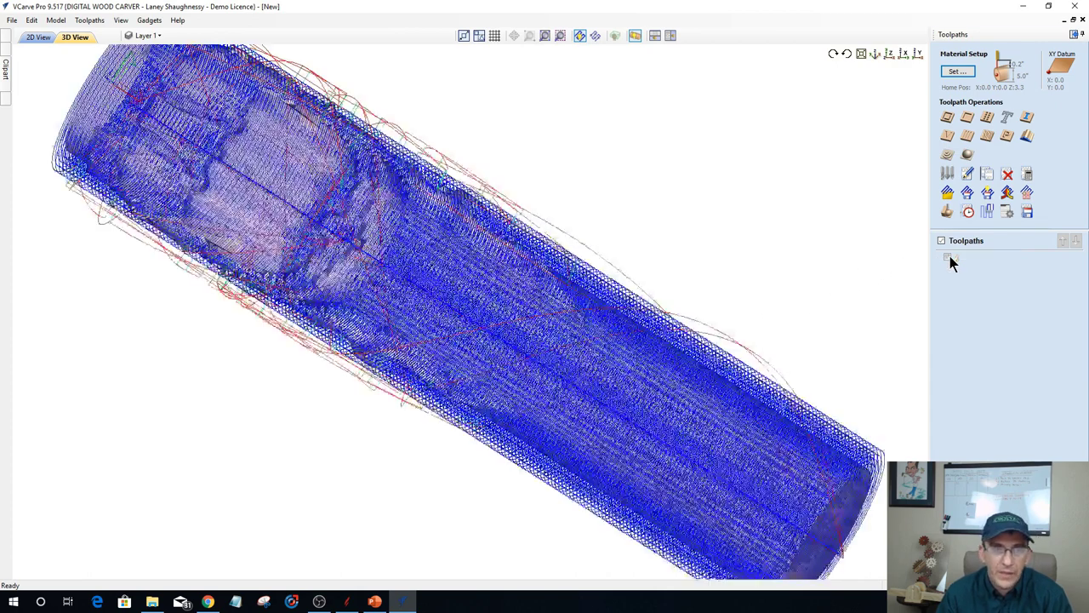
pyautogui.click(947, 211)
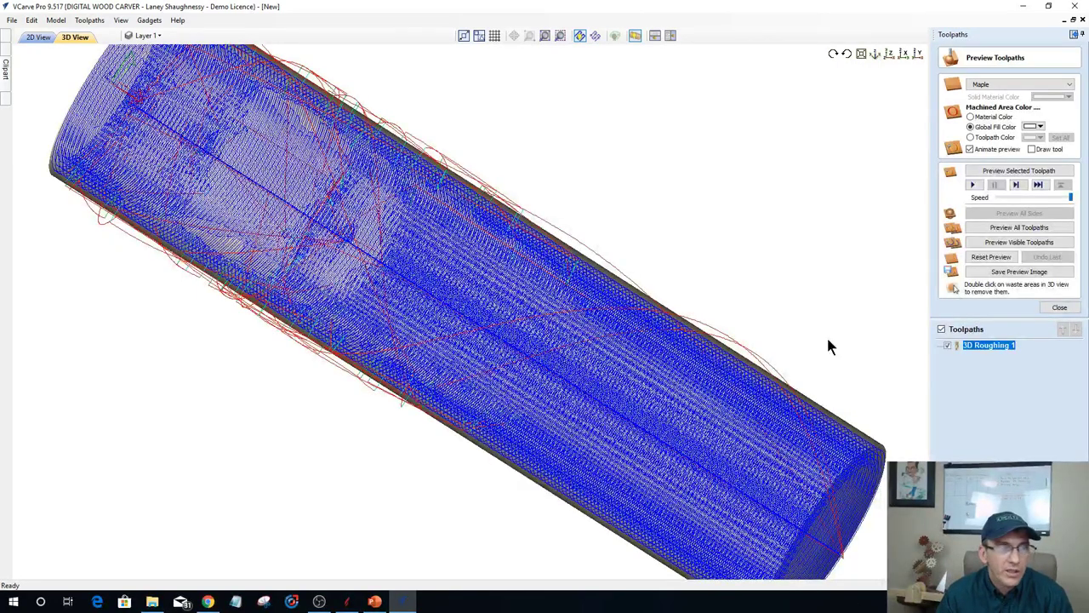
pyautogui.click(995, 171)
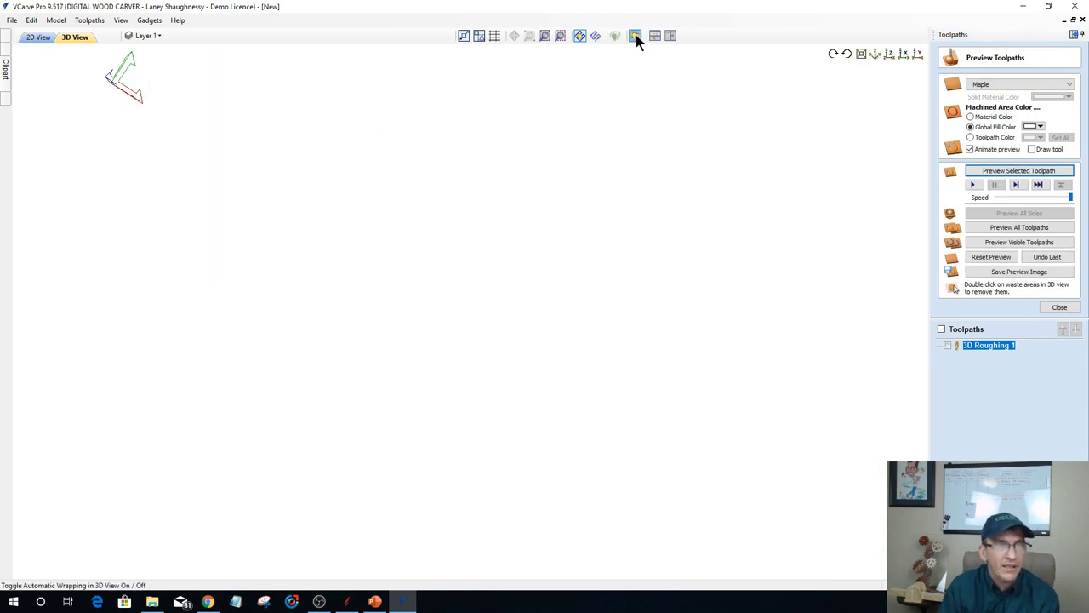
# View the roughed carving unwrapped in maple material colour from oblique angles, then close the preview.
pyautogui.click(636, 36)
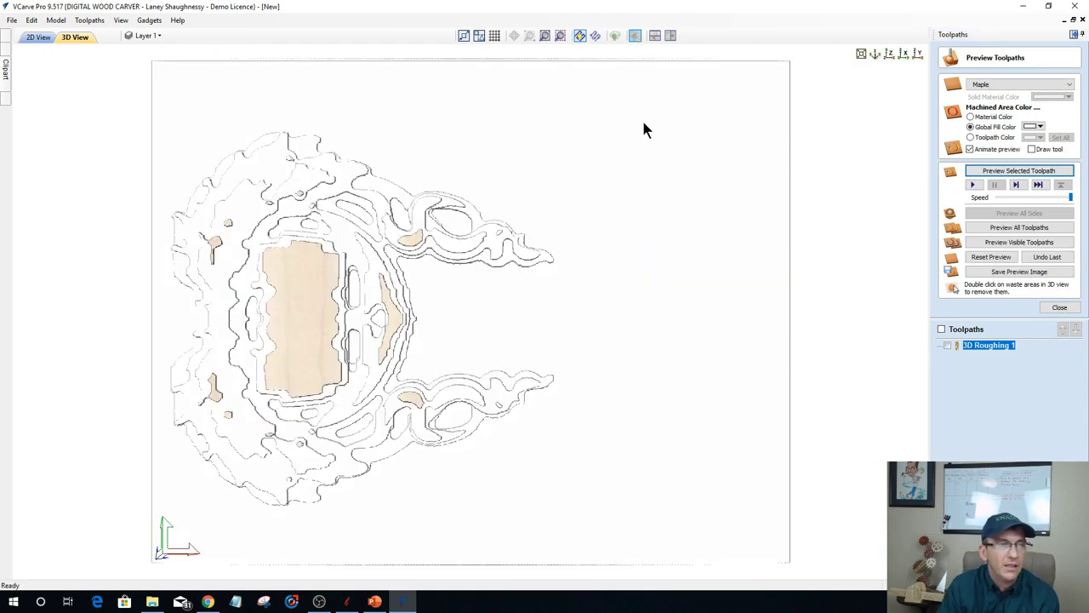
pyautogui.click(971, 118)
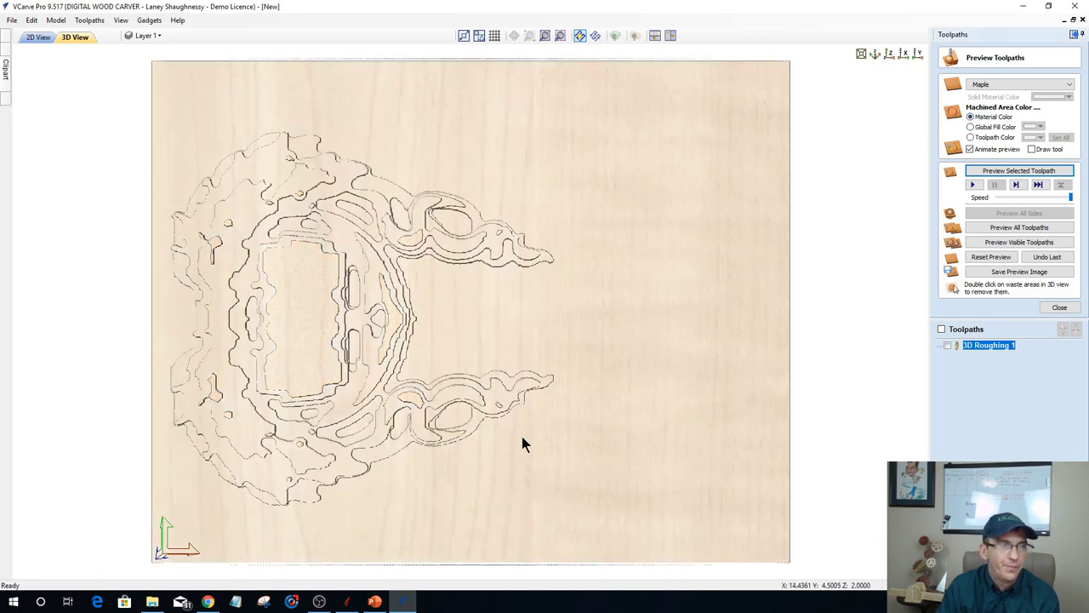
pyautogui.moveTo(314, 300); pyautogui.dragTo(306, 246)
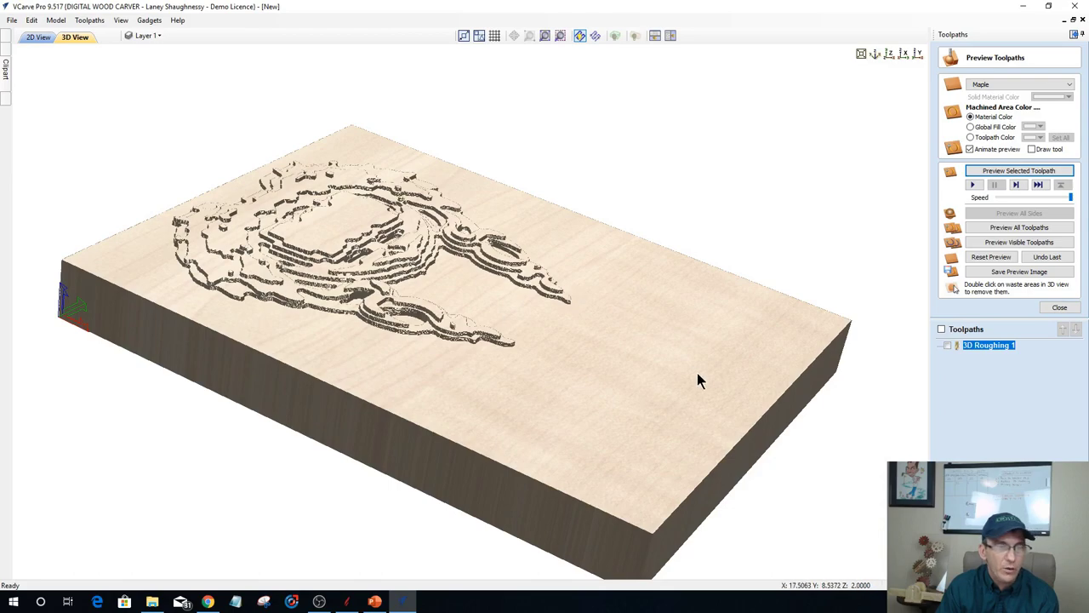
pyautogui.moveTo(697, 380); pyautogui.dragTo(724, 348)
pyautogui.moveTo(281, 287); pyautogui.dragTo(285, 354)
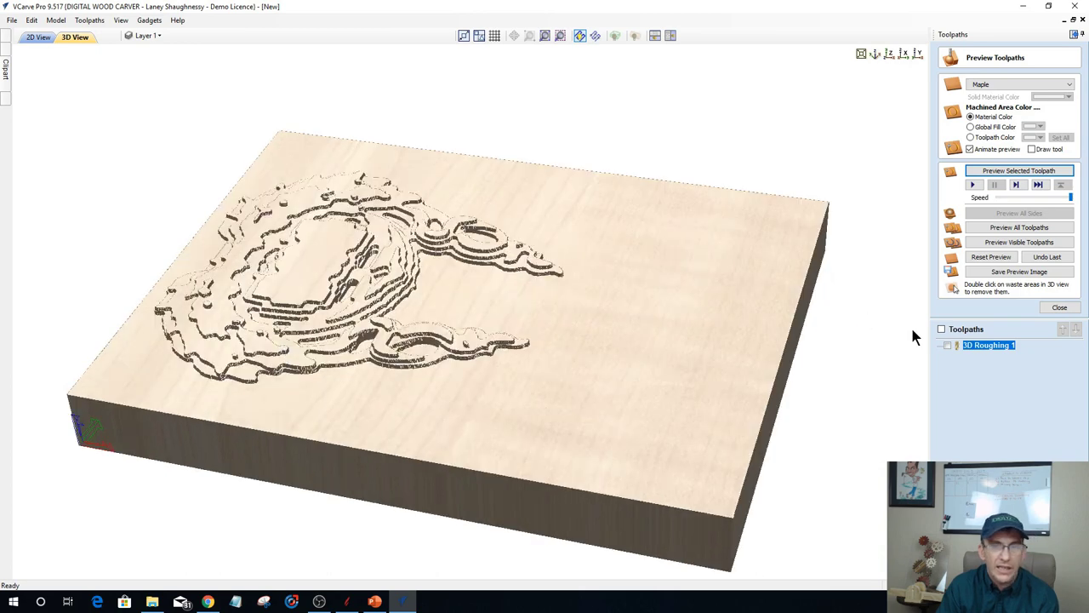
pyautogui.click(1059, 307)
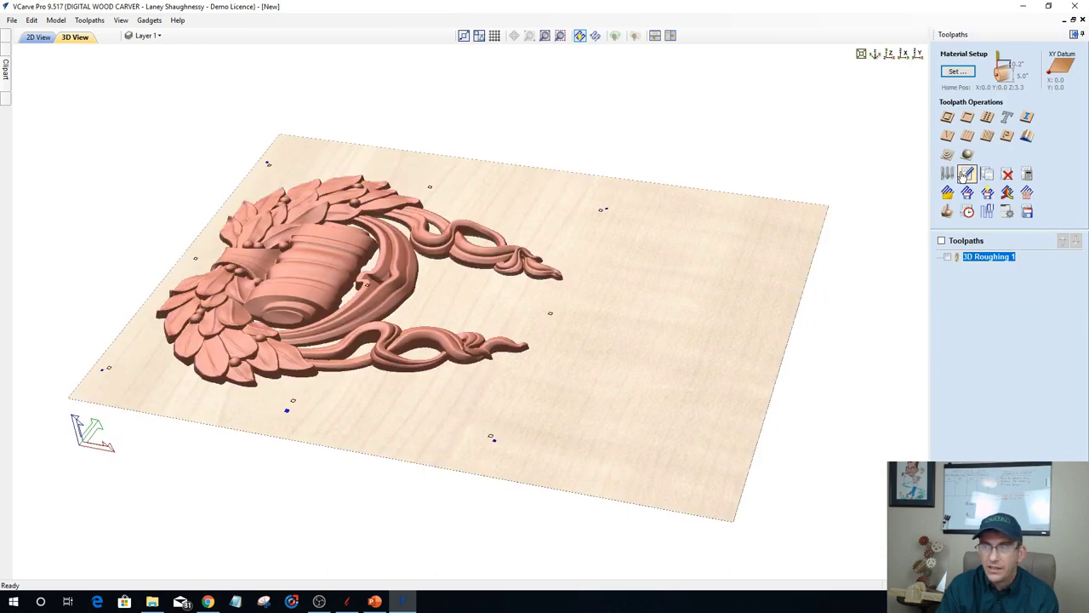
# Create a 3D finishing toolpath limited to Material Boundary, changing Boundary Offset from 0.127 to 0.
pyautogui.click(968, 154)
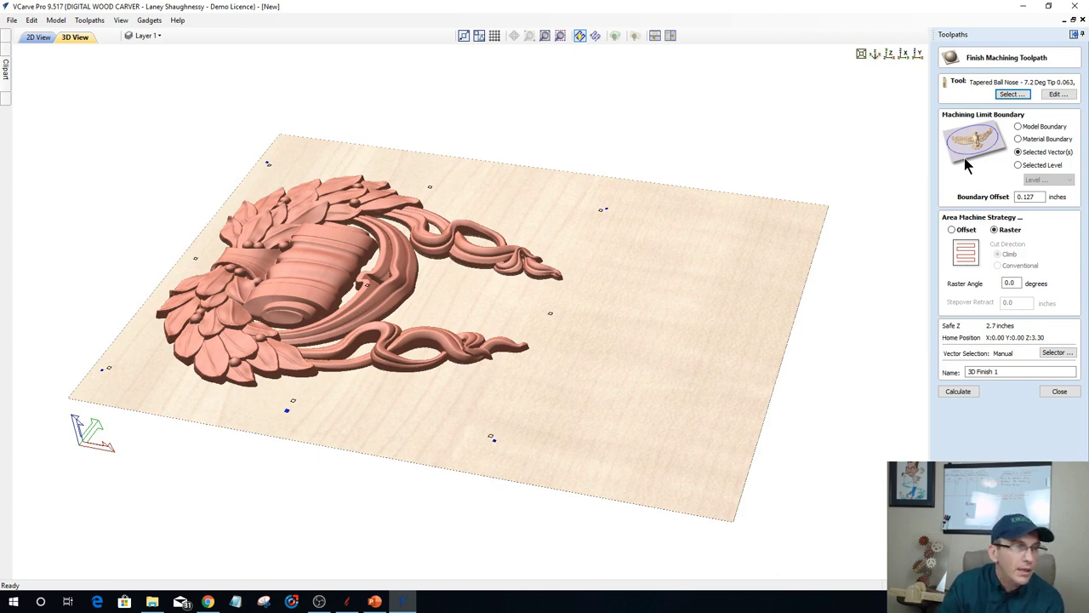
pyautogui.click(1018, 139)
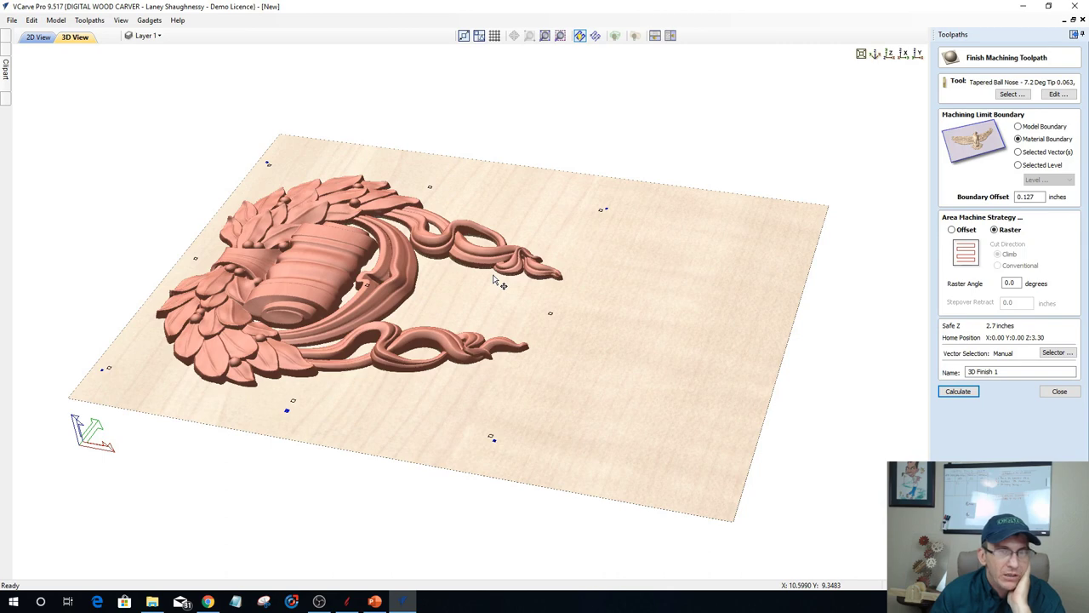
pyautogui.doubleClick(1032, 197)
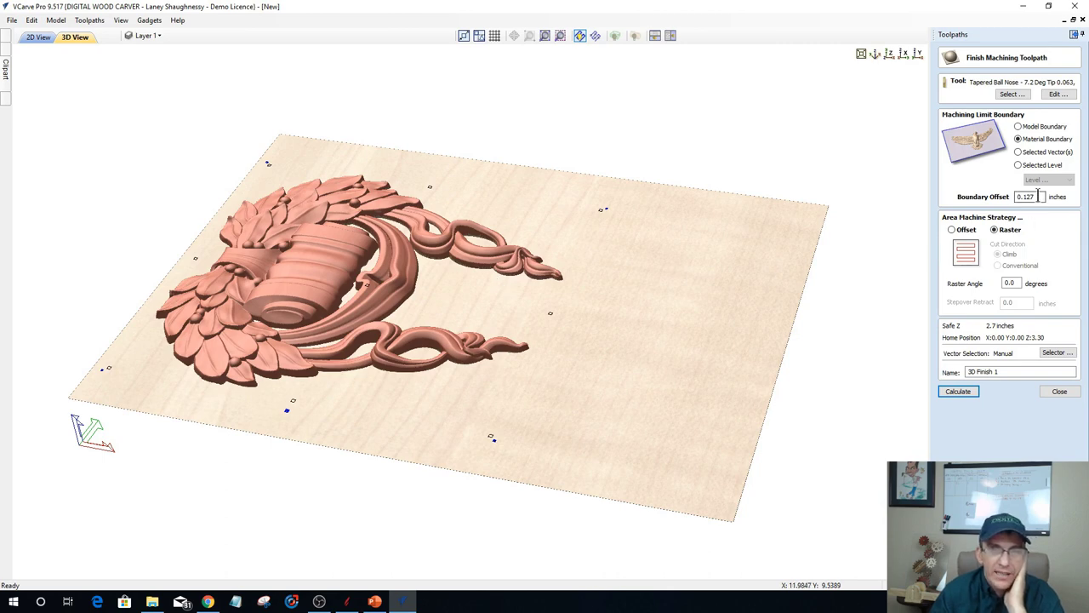
pyautogui.write('0')
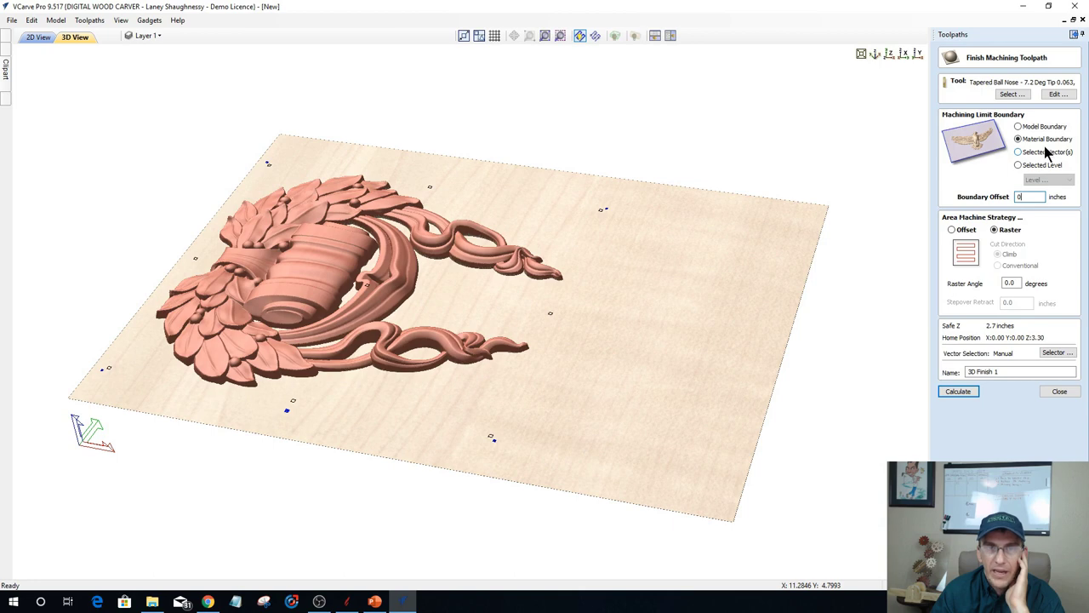
# Calculate the 3D Finish 1 raster finishing toolpath.
pyautogui.click(958, 392)
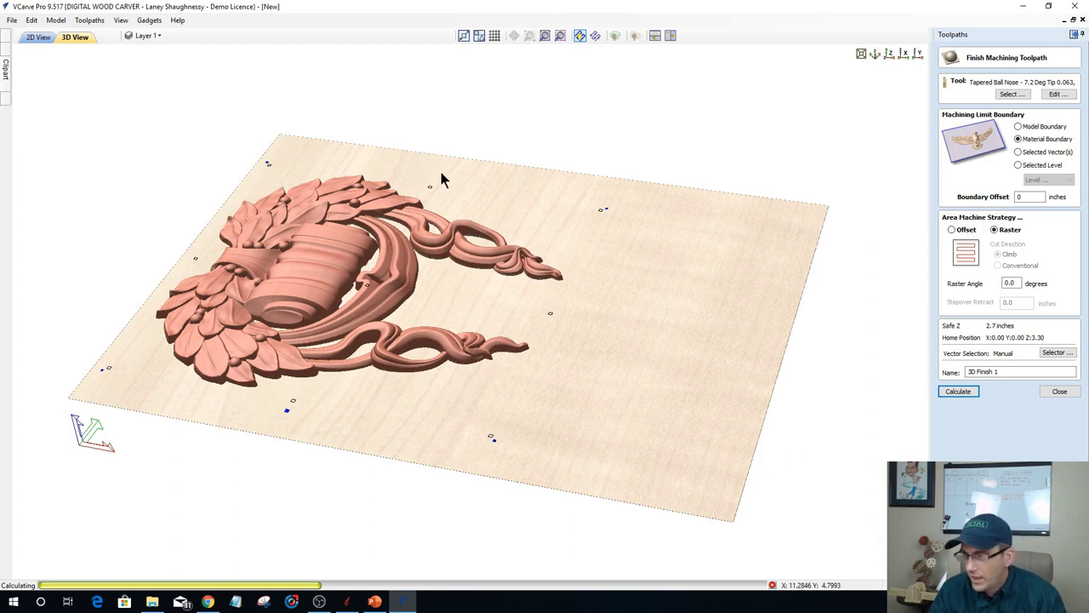
# In the Aspire table-leg job, move 3D Finish 1 above Profile 1 and simulate it.
pyautogui.click(349, 604)
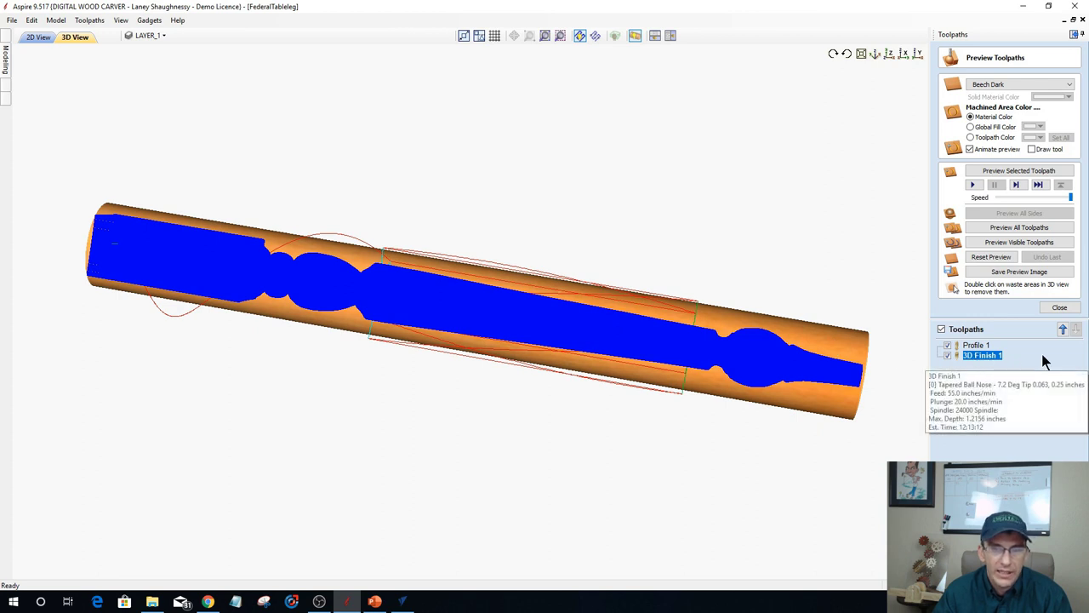
pyautogui.click(1063, 330)
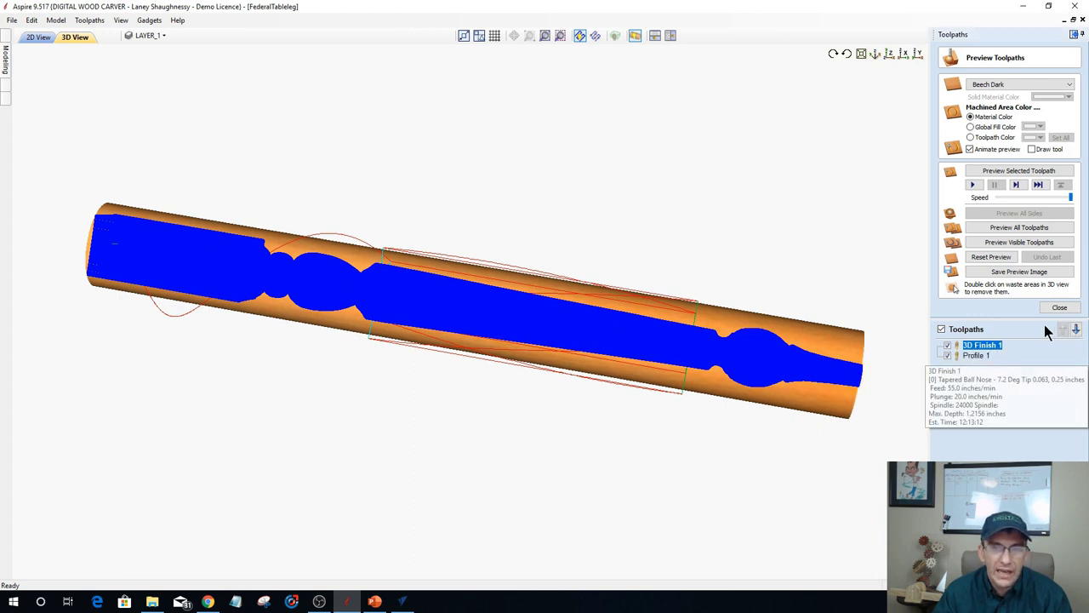
pyautogui.click(1009, 170)
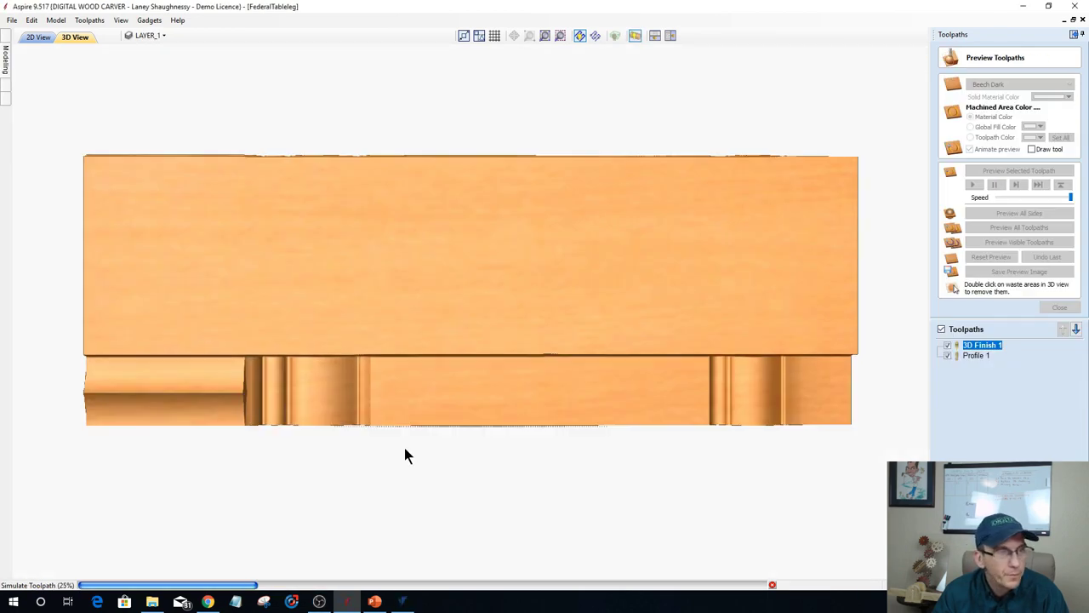
# Stop the running simulation, set Preview Simulation Quality to Standard, and resimulate 3D Finish 1.
pyautogui.click(771, 585)
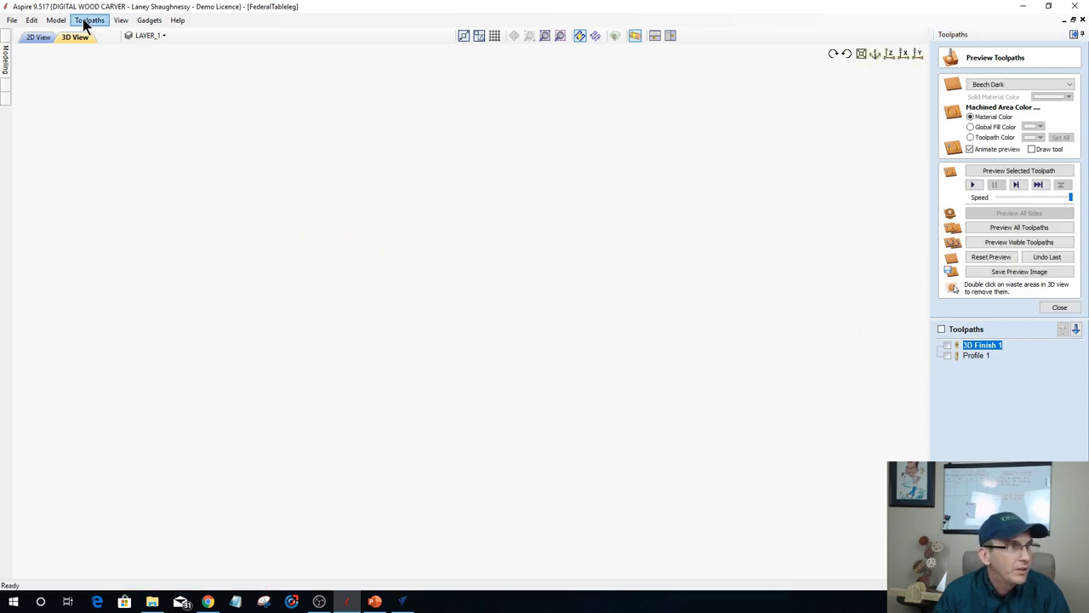
pyautogui.click(88, 21)
pyautogui.moveTo(136, 83)
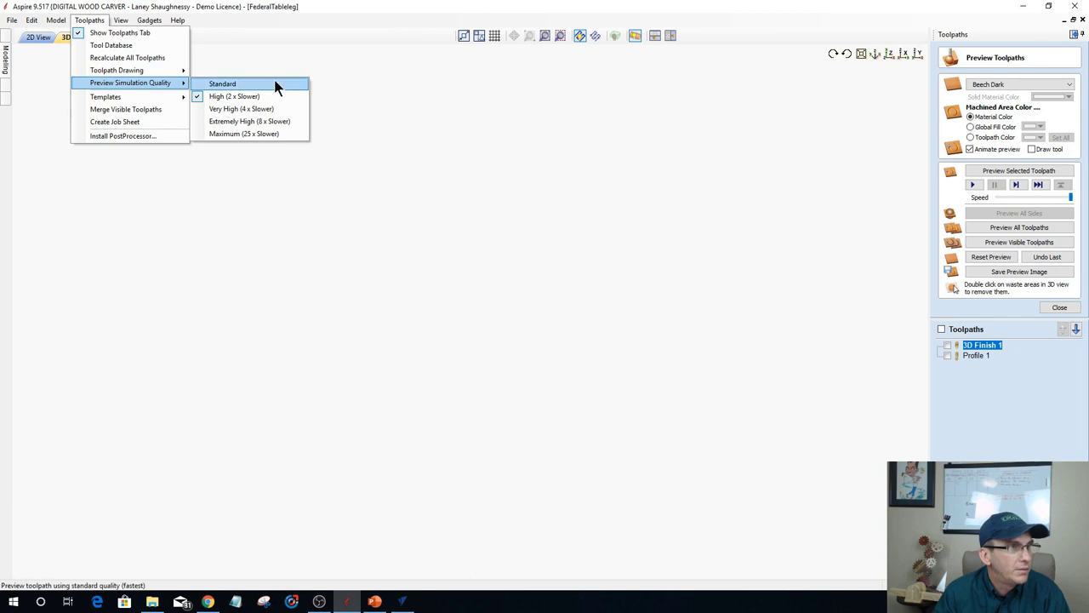
pyautogui.click(249, 82)
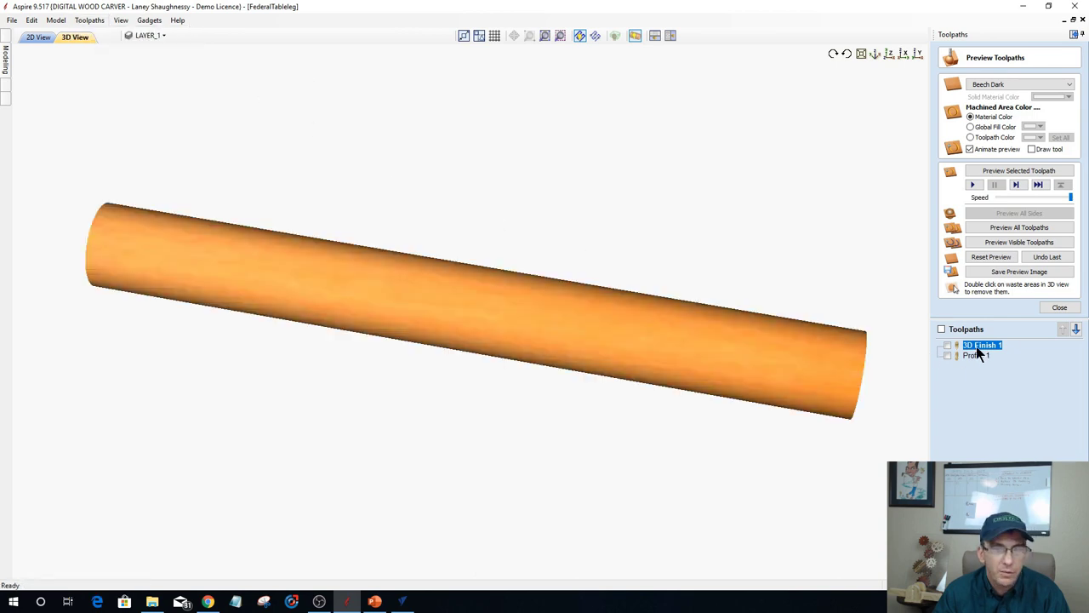
pyautogui.click(994, 170)
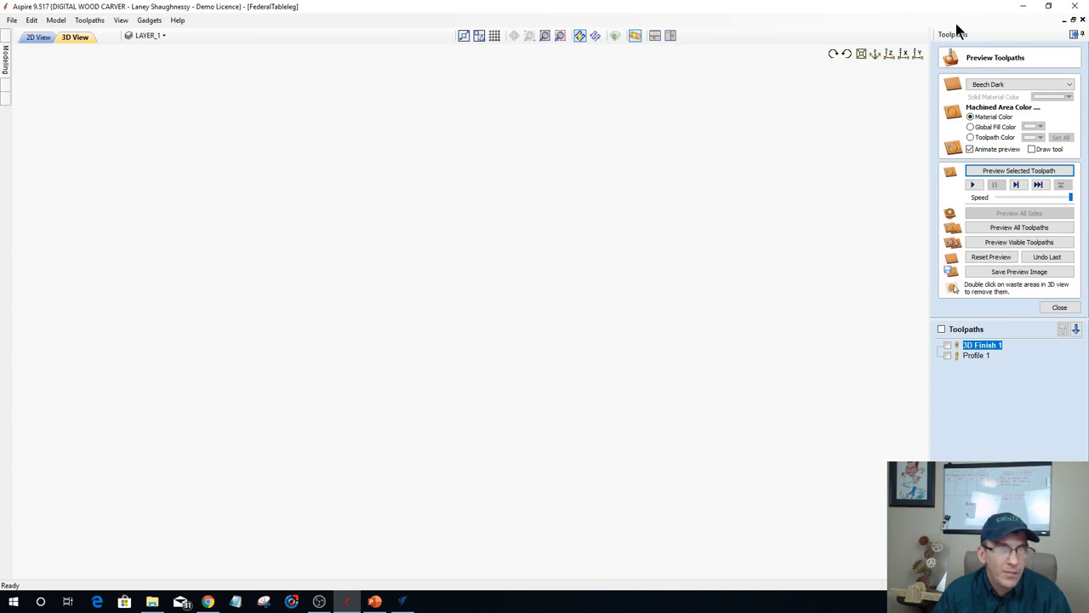
# Inspect the simulated leg's beads from side and diagonal angles, then return to 2D View.
pyautogui.click(889, 54)
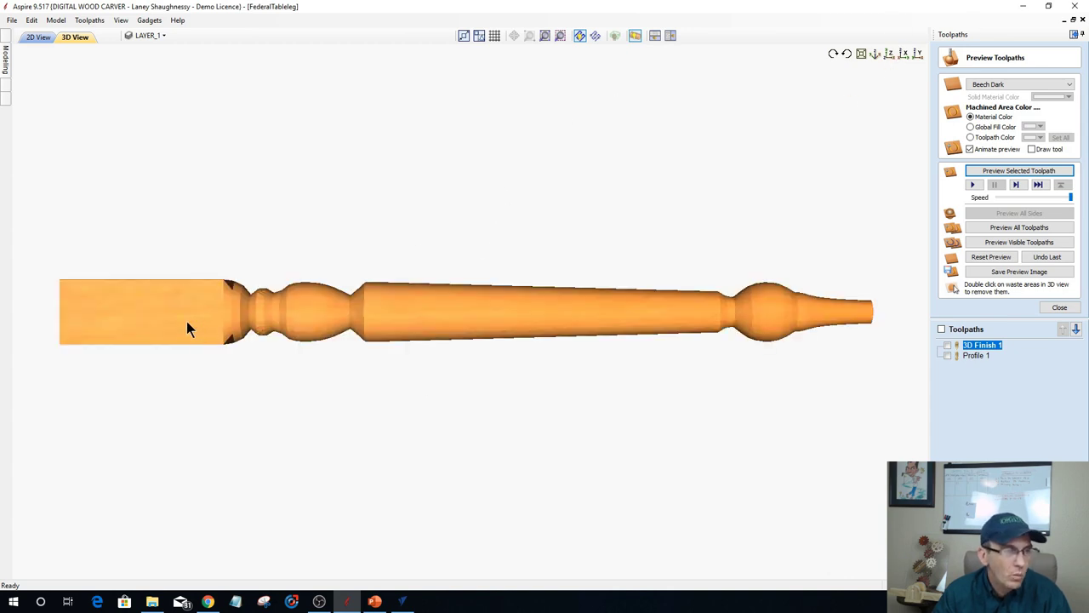
pyautogui.moveTo(190, 270); pyautogui.dragTo(218, 219)
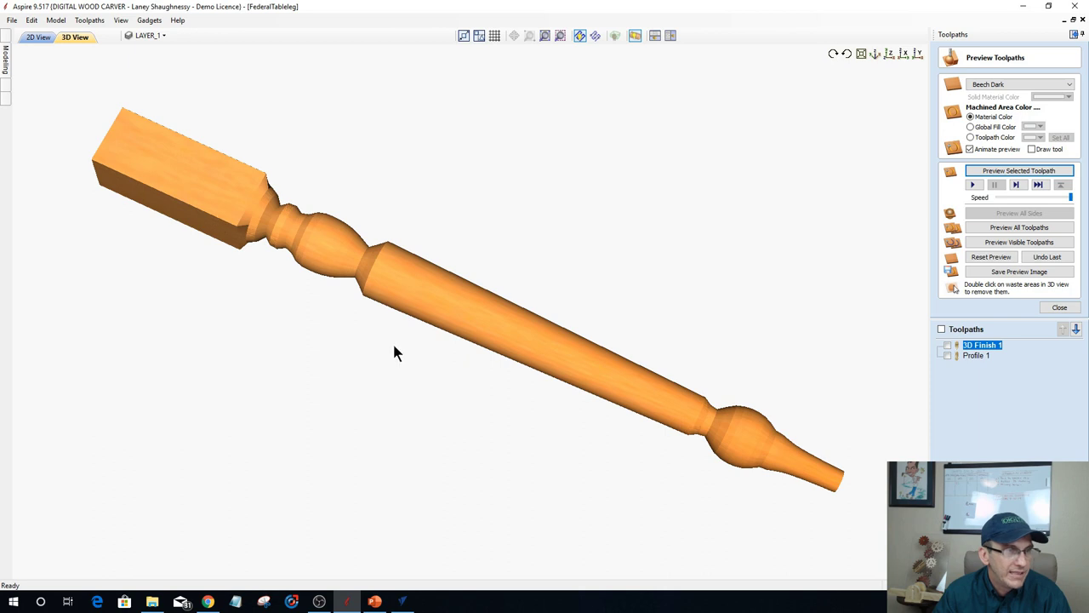
pyautogui.moveTo(458, 321); pyautogui.dragTo(545, 181)
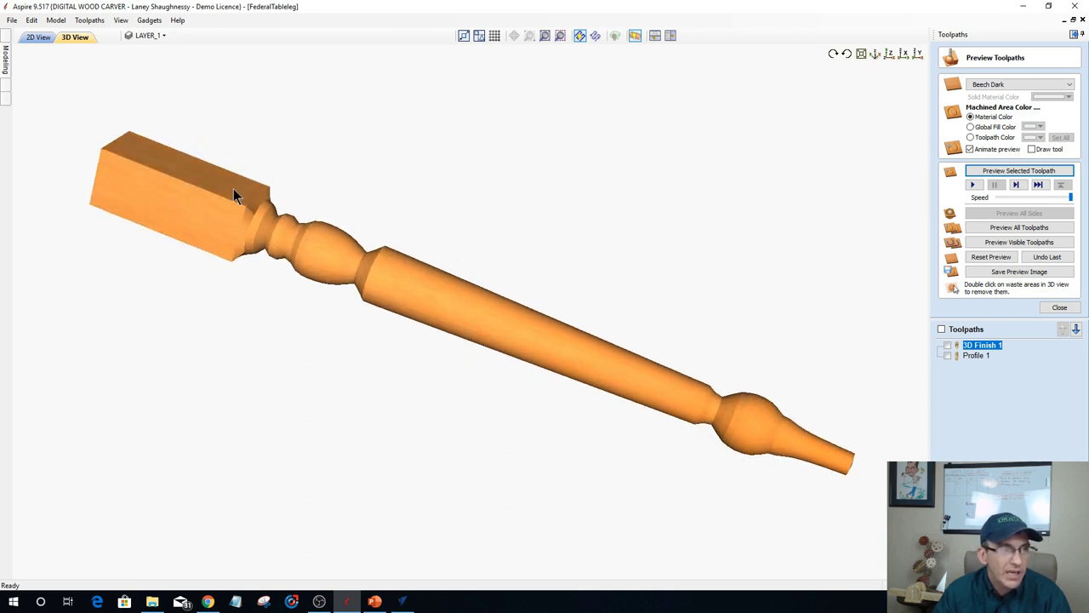
pyautogui.moveTo(132, 200); pyautogui.dragTo(142, 202)
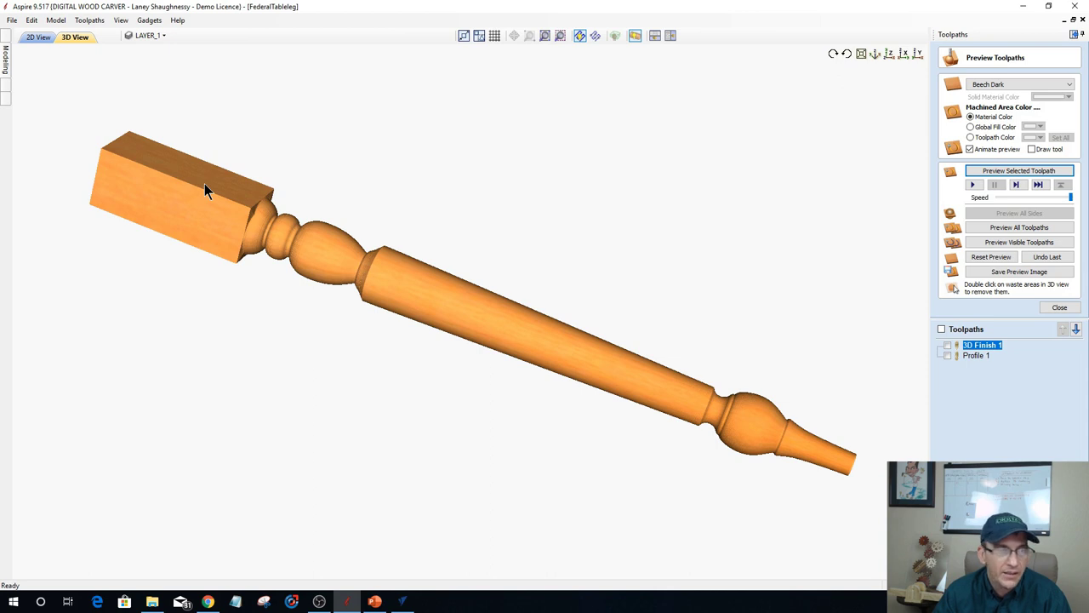
pyautogui.click(39, 39)
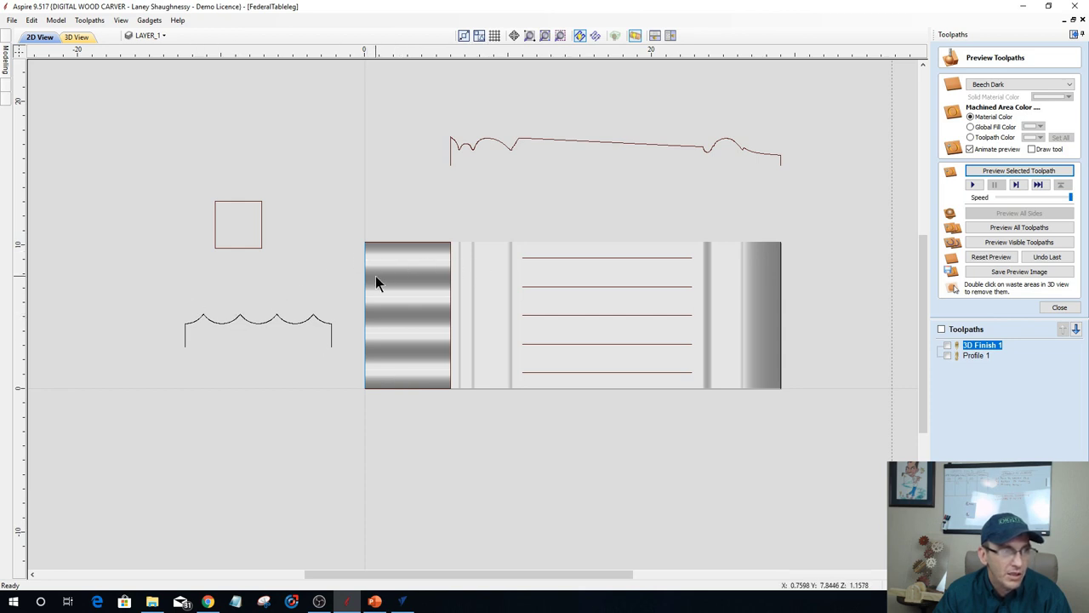
# Show the simulated turned leg with its top block, beads and tapered foot in 3D View.
pyautogui.click(79, 37)
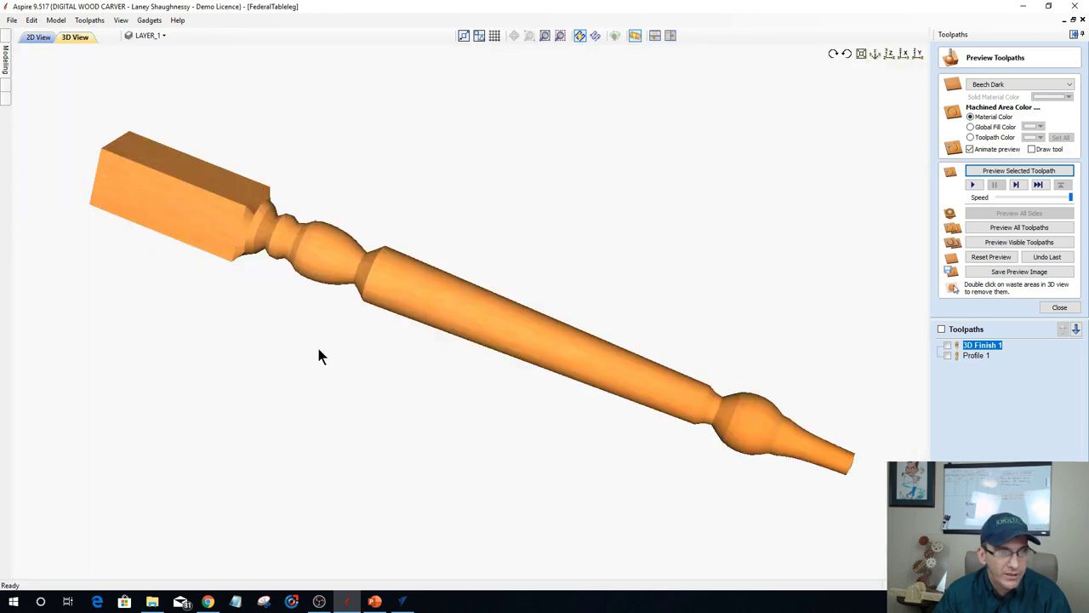
pyautogui.click(971, 355)
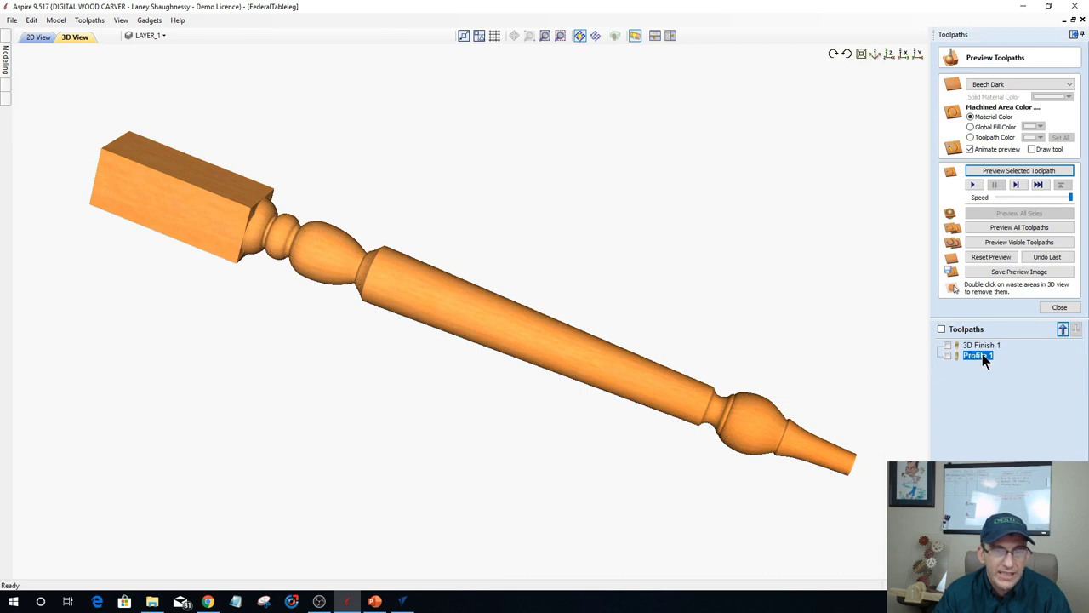
pyautogui.click(1012, 173)
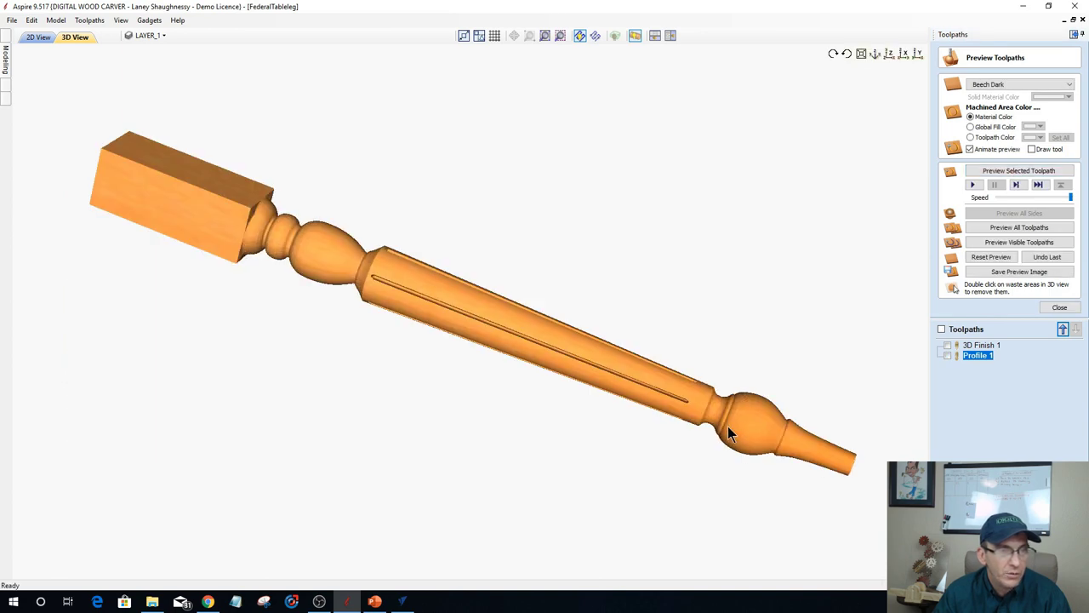
pyautogui.moveTo(620, 333); pyautogui.dragTo(585, 337)
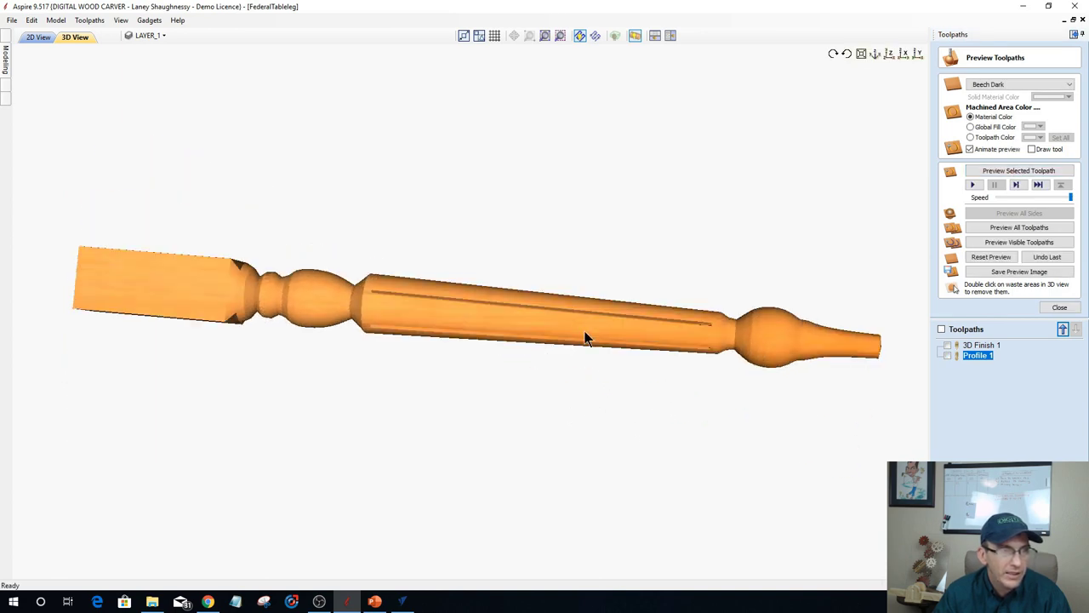
pyautogui.moveTo(417, 340); pyautogui.dragTo(374, 279)
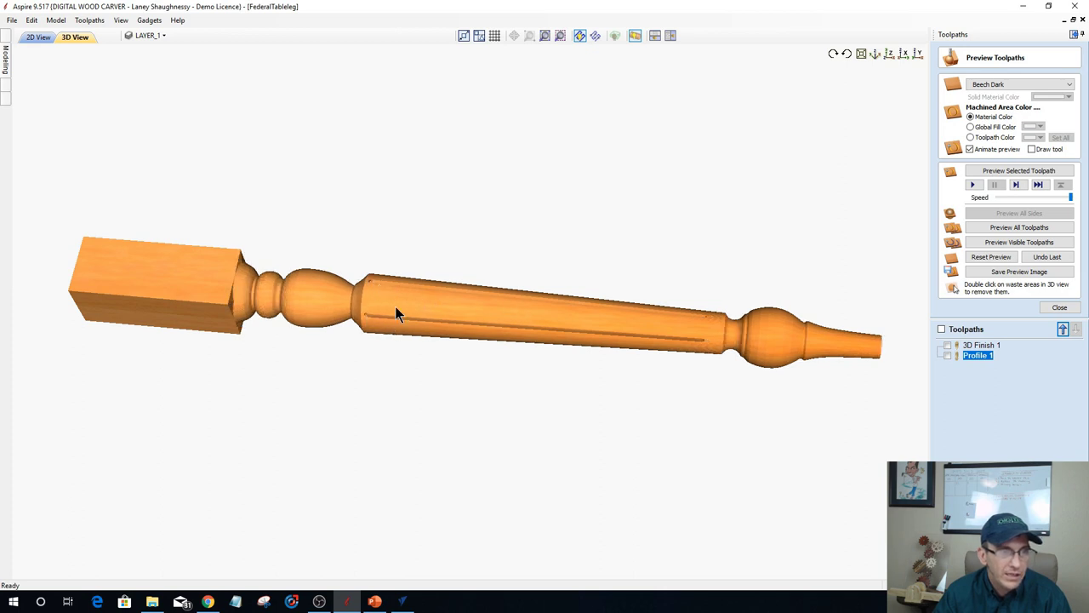
pyautogui.moveTo(395, 314); pyautogui.dragTo(400, 291)
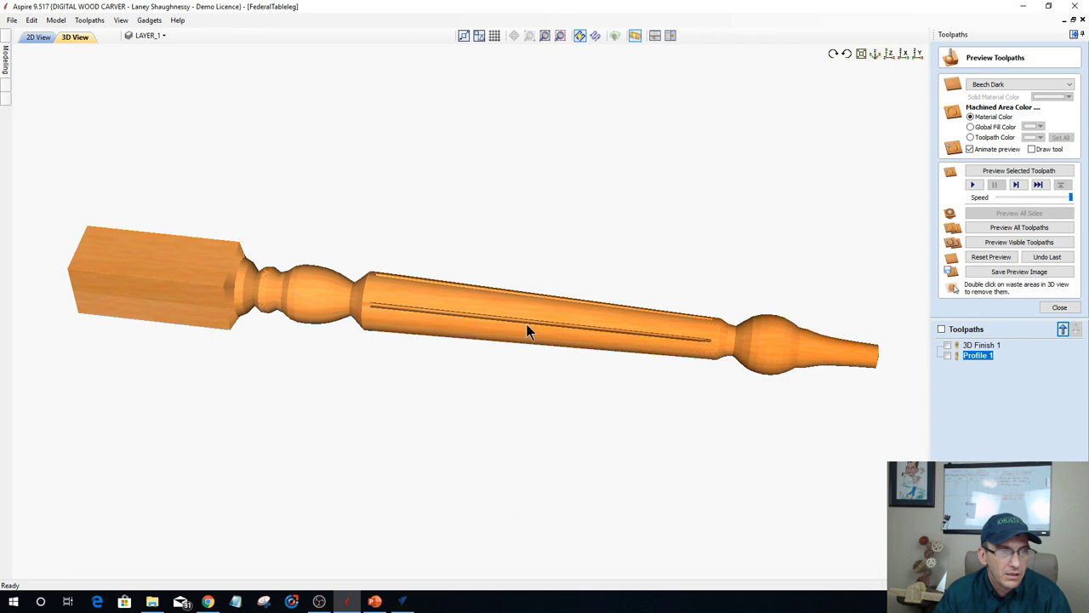
pyautogui.moveTo(631, 328); pyautogui.dragTo(674, 334)
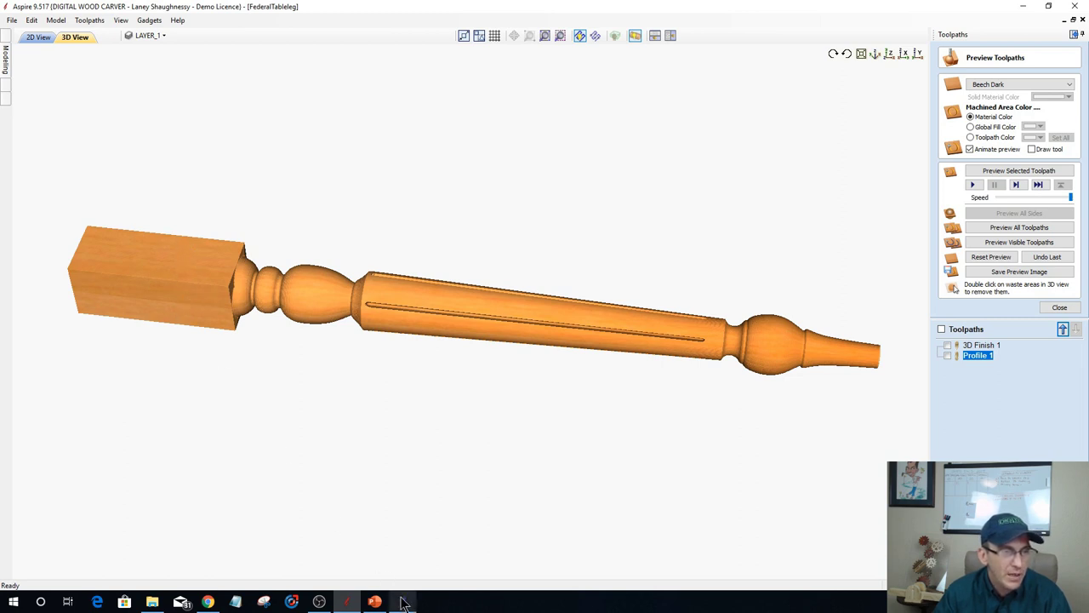
pyautogui.moveTo(404, 603)
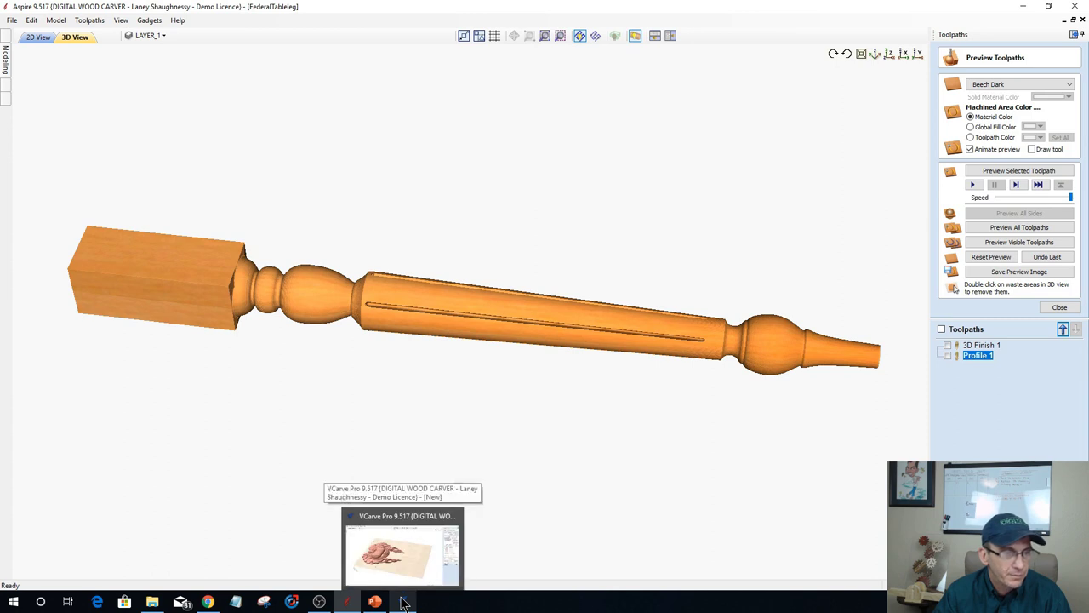
# Calculate 3D Finish 1 in VCarve Pro from an isometric view, then go back to Aspire.
pyautogui.click(404, 602)
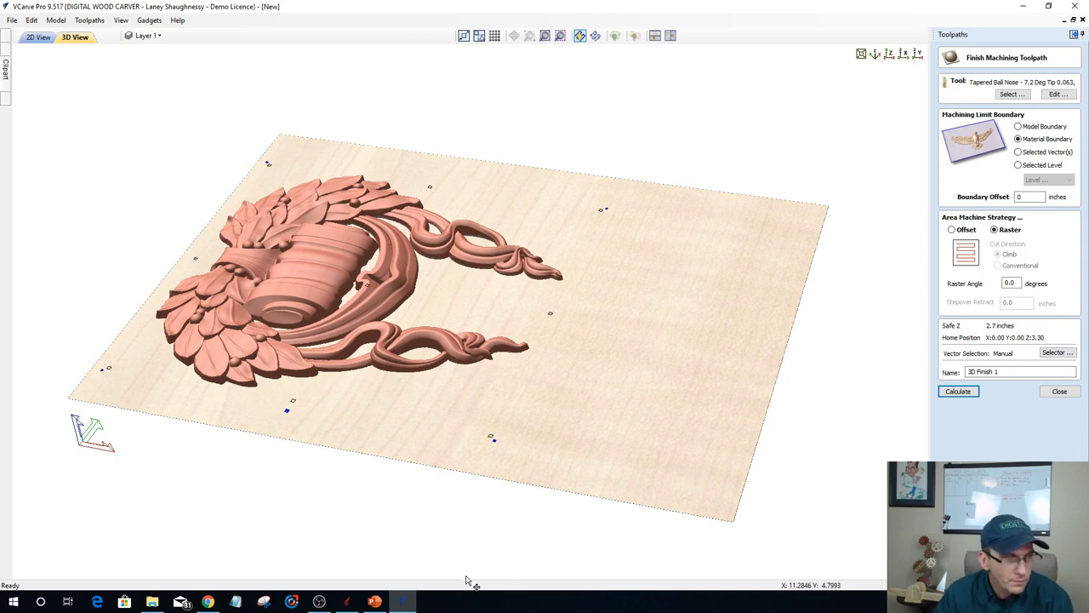
pyautogui.moveTo(466, 580); pyautogui.dragTo(494, 501)
pyautogui.press('0')
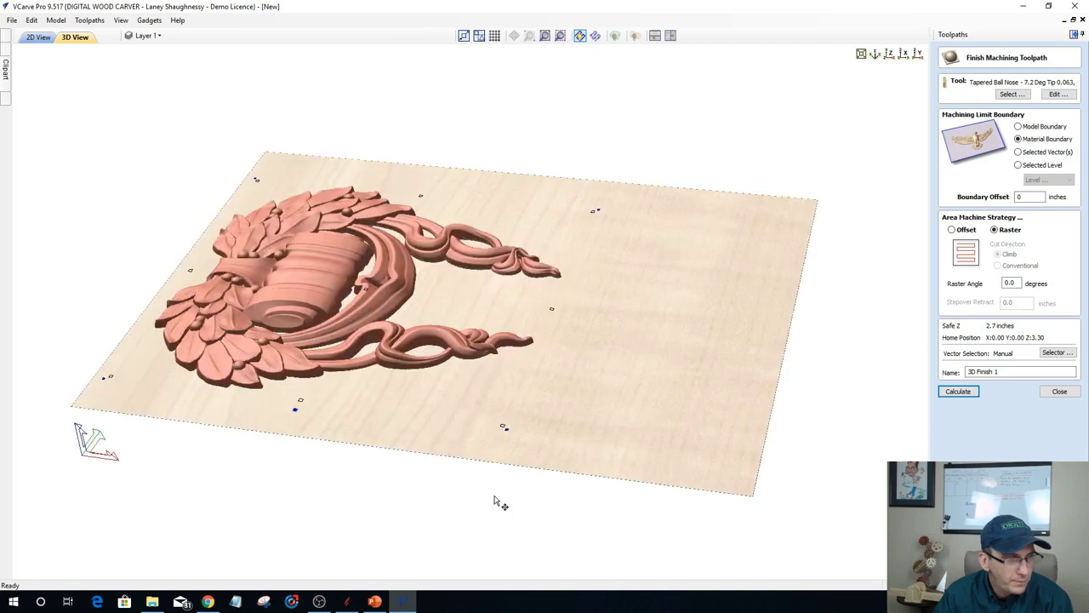
pyautogui.click(954, 393)
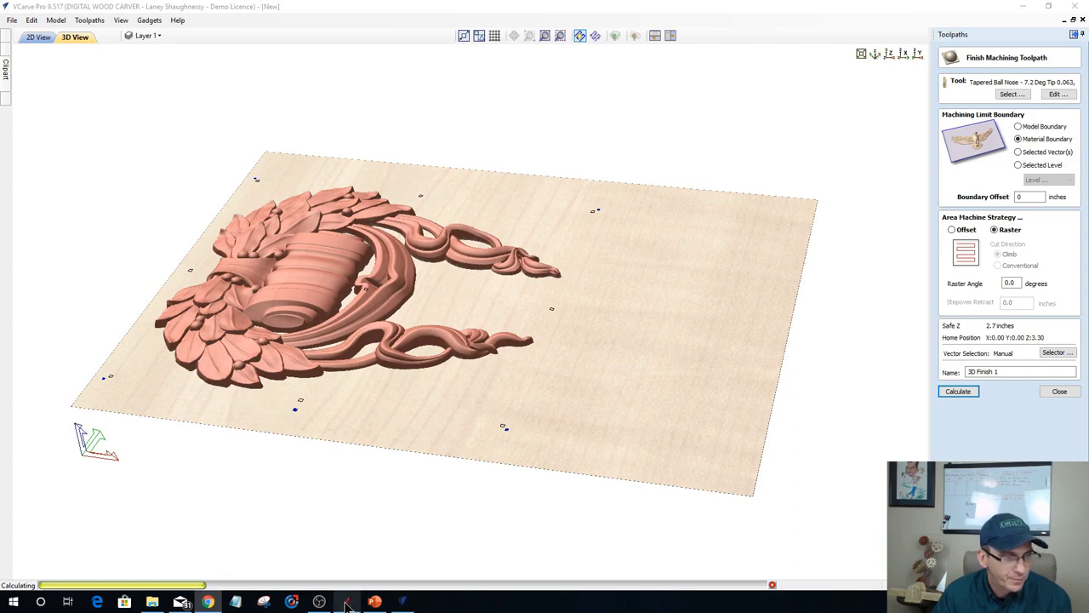
pyautogui.moveTo(346, 604)
pyautogui.click(346, 553)
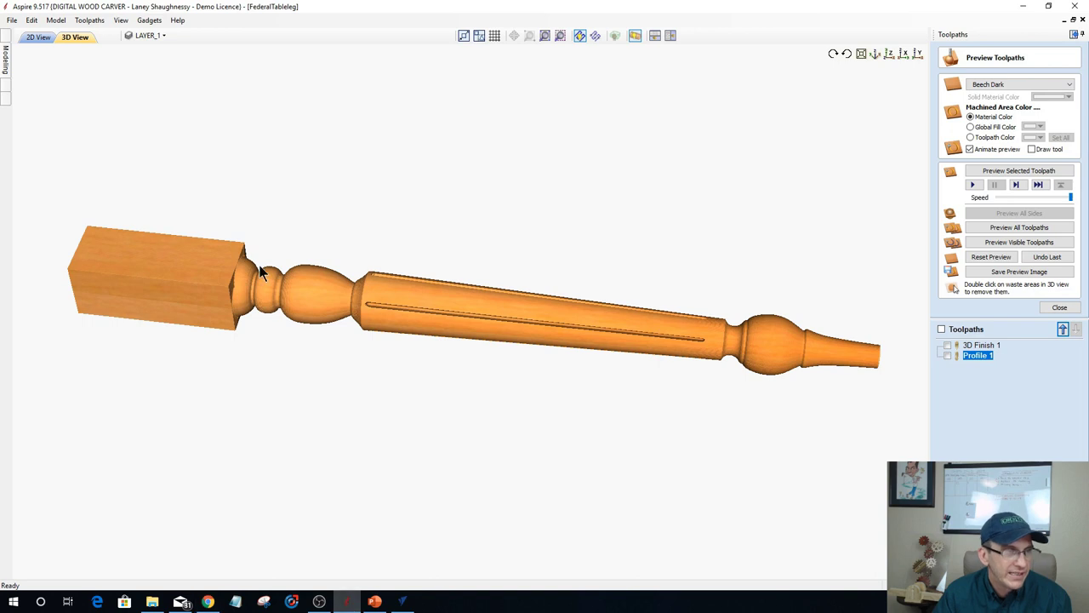
# In 2D View, hide the striped square top-block component.
pyautogui.click(37, 38)
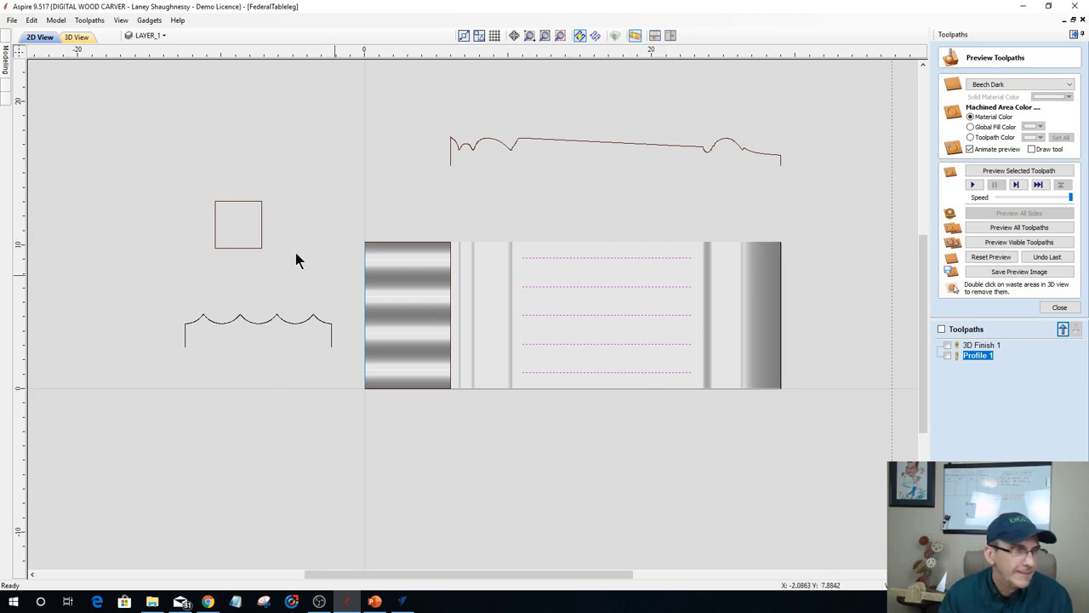
pyautogui.click(259, 324)
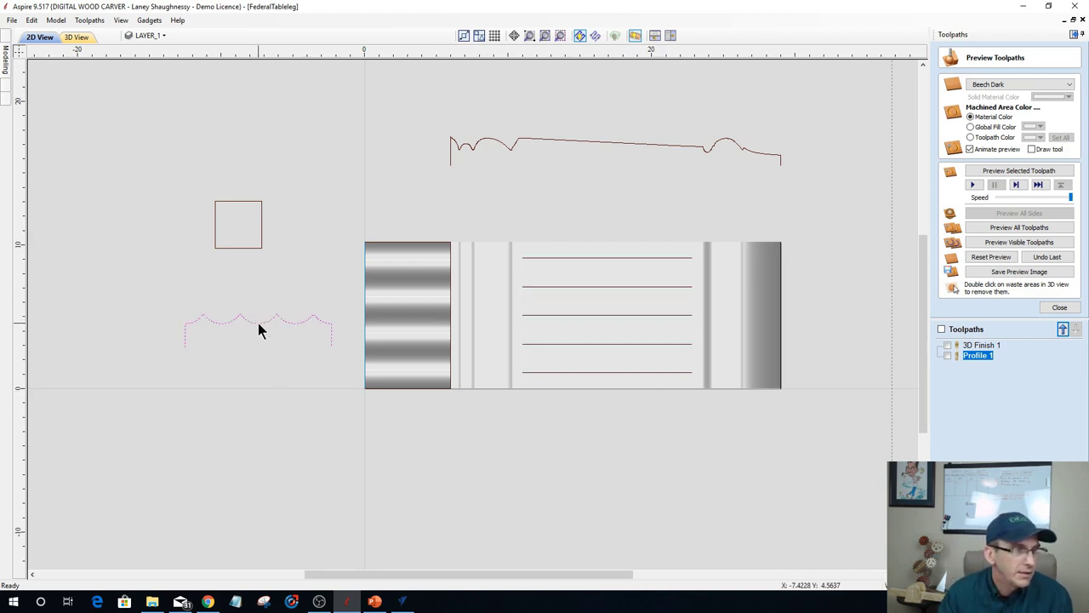
pyautogui.click(409, 265)
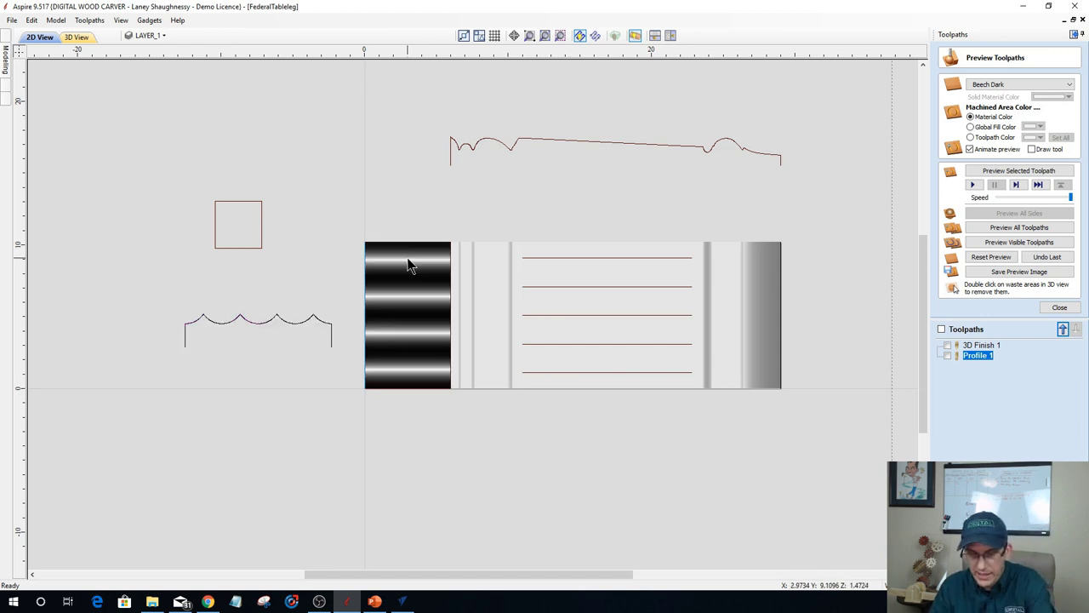
pyautogui.click(407, 260)
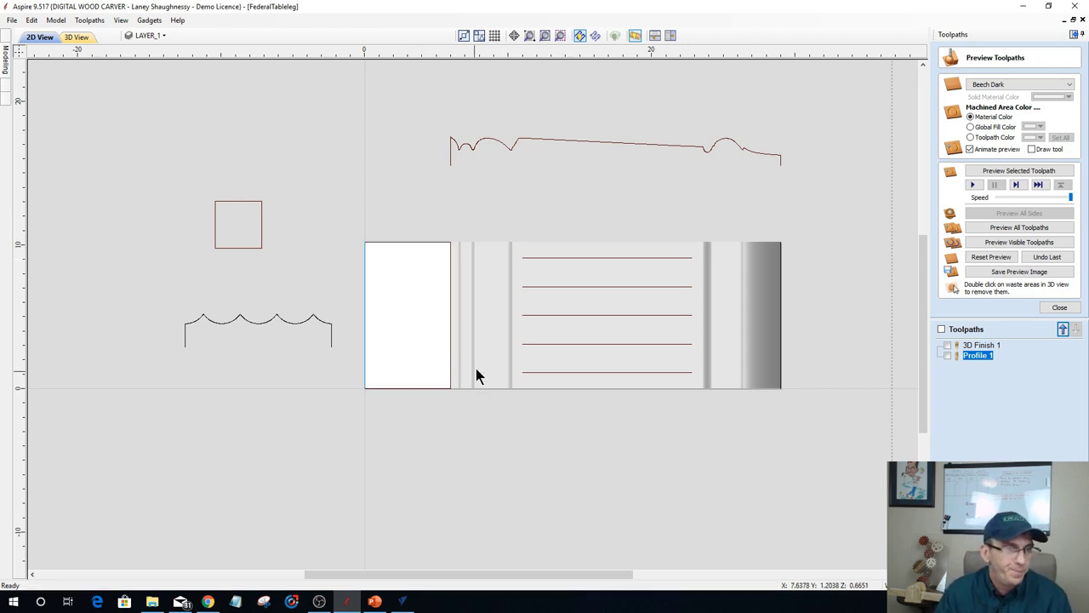
# Select the leg profile curve and close the toolpath preview in 3D View.
pyautogui.click(476, 152)
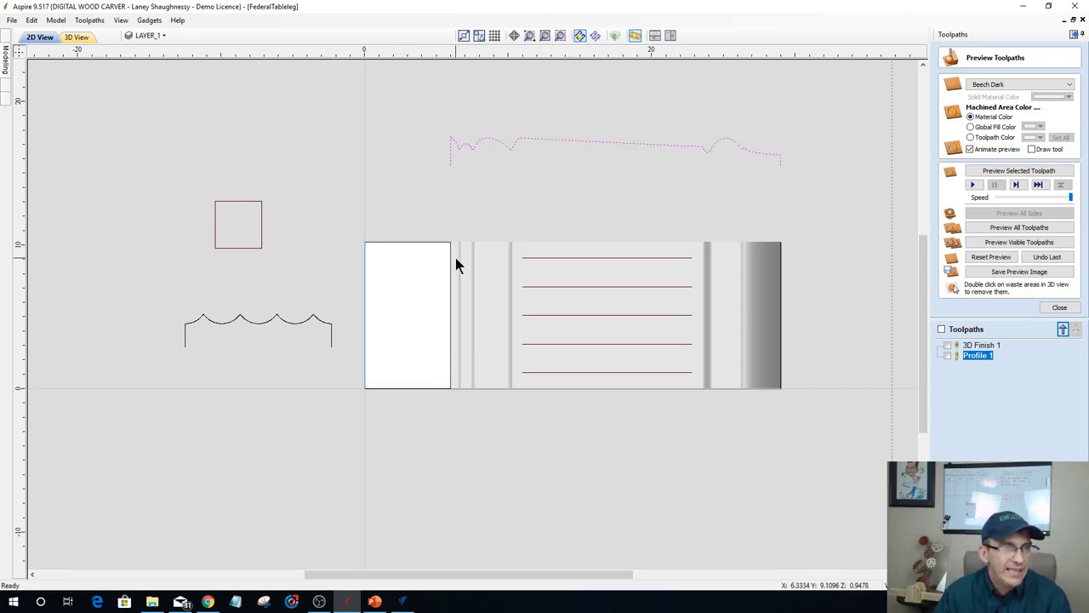
pyautogui.scroll(2, 723, 97)
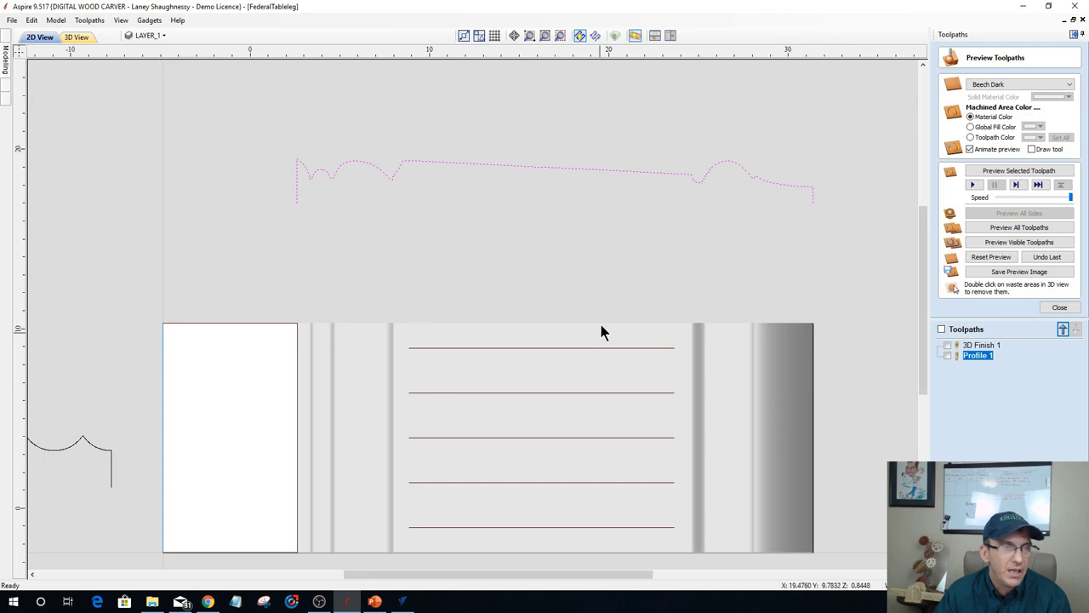
pyautogui.scroll(-4, 600, 324)
pyautogui.click(76, 37)
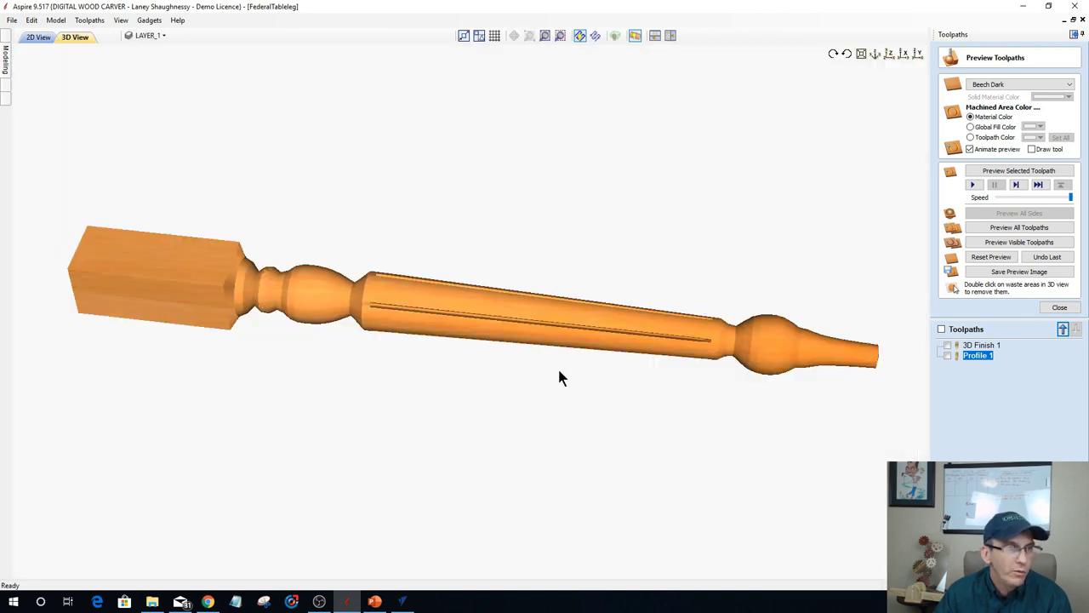
pyautogui.click(1057, 307)
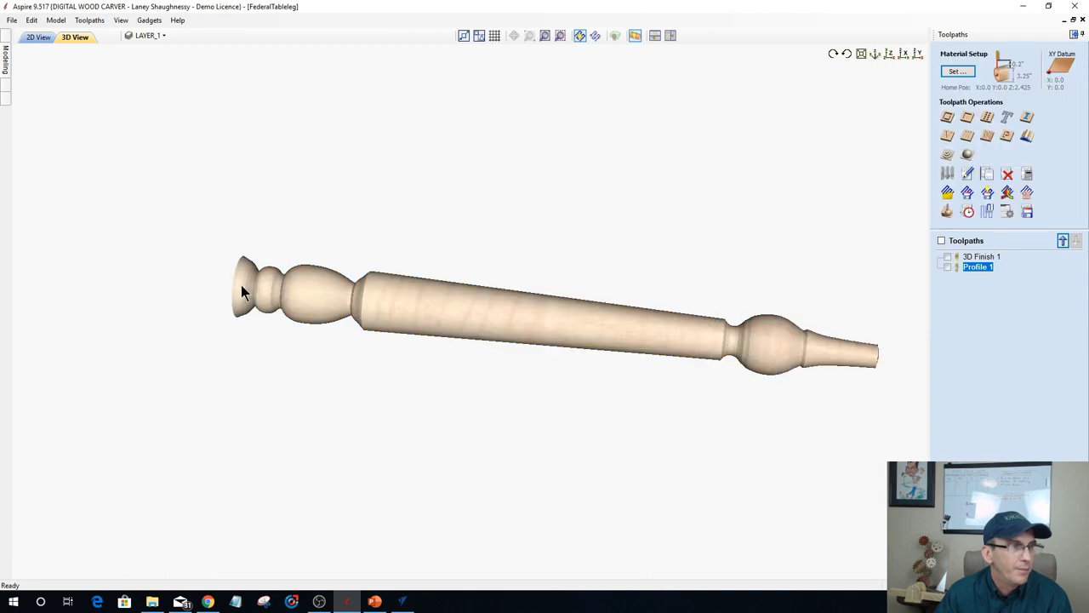
# Turn off automatic wrapping to see the flat leg relief, then go back to the 2D drawing.
pyautogui.click(635, 36)
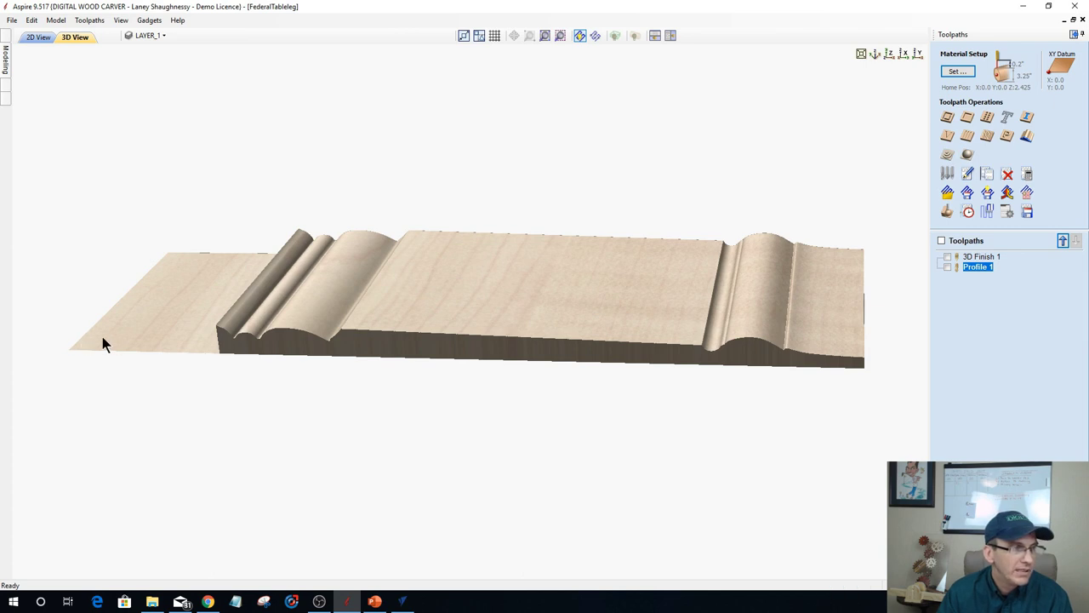
pyautogui.click(38, 37)
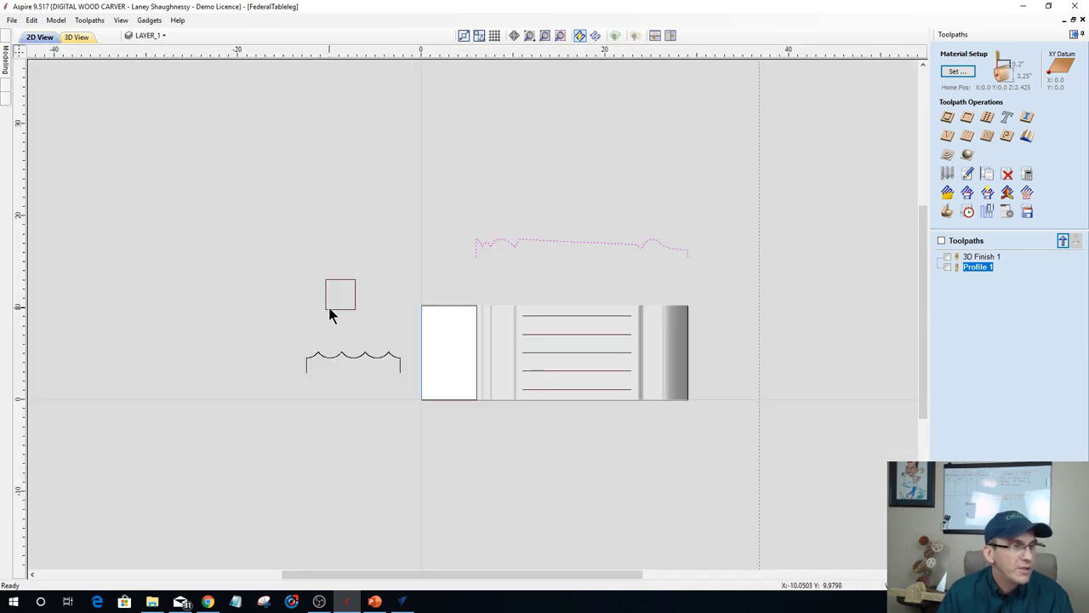
pyautogui.scroll(5, 327, 310)
pyautogui.scroll(1, 323, 321)
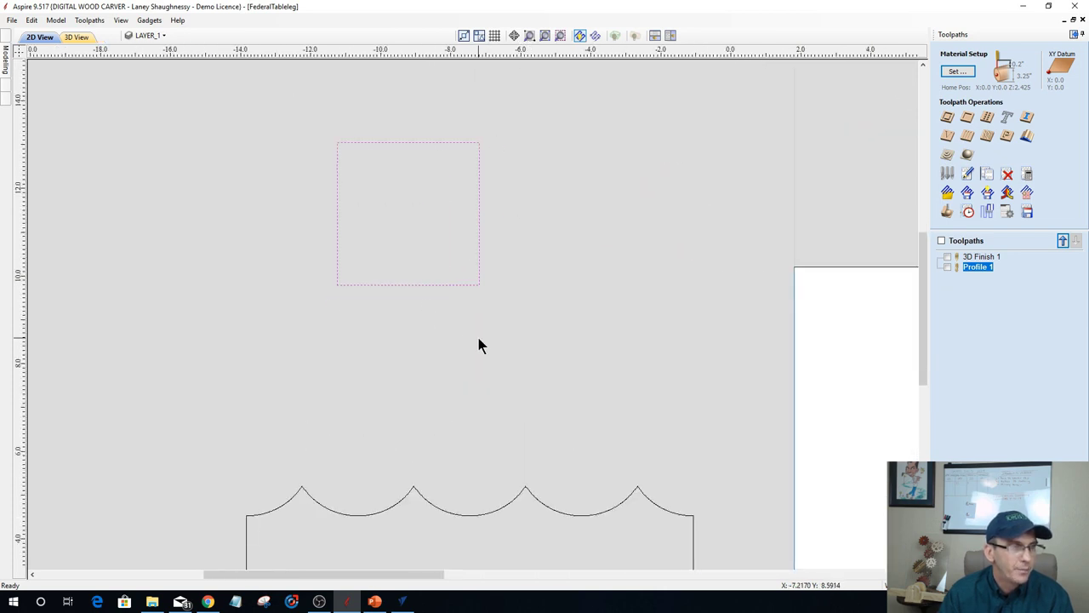
pyautogui.scroll(-4, 479, 343)
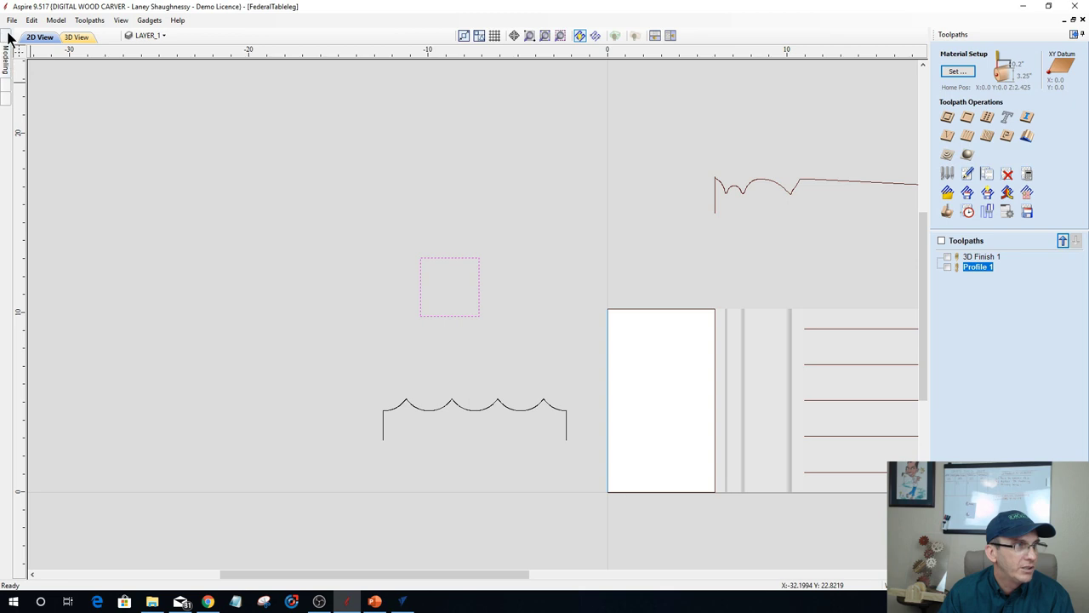
# Check in Set Size that the square outline is 3.25 x 3.25 inches, leaving it unchanged.
pyautogui.click(7, 39)
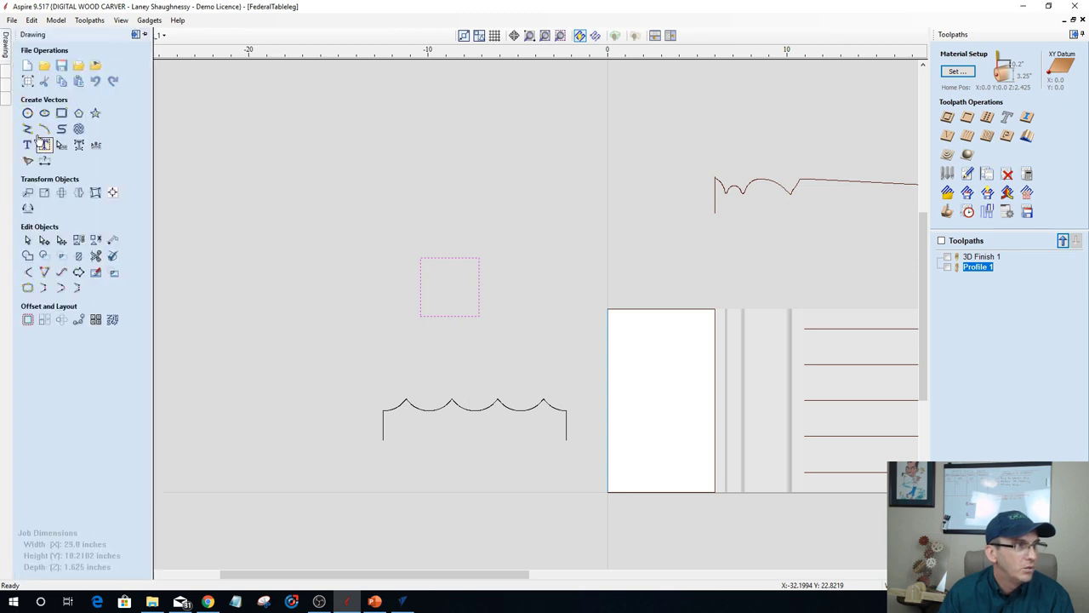
pyautogui.click(46, 195)
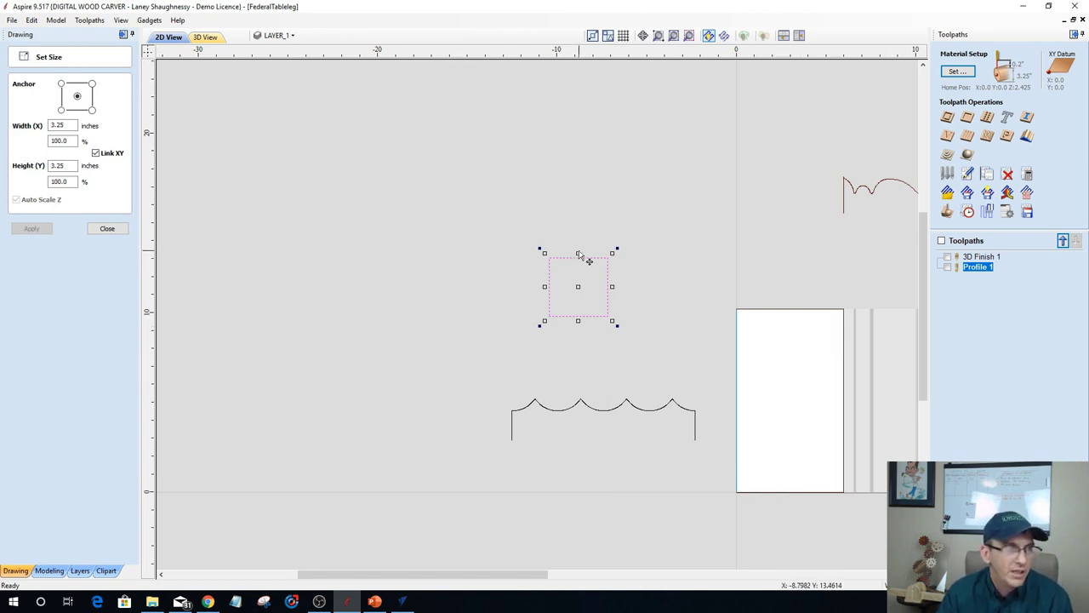
pyautogui.click(123, 226)
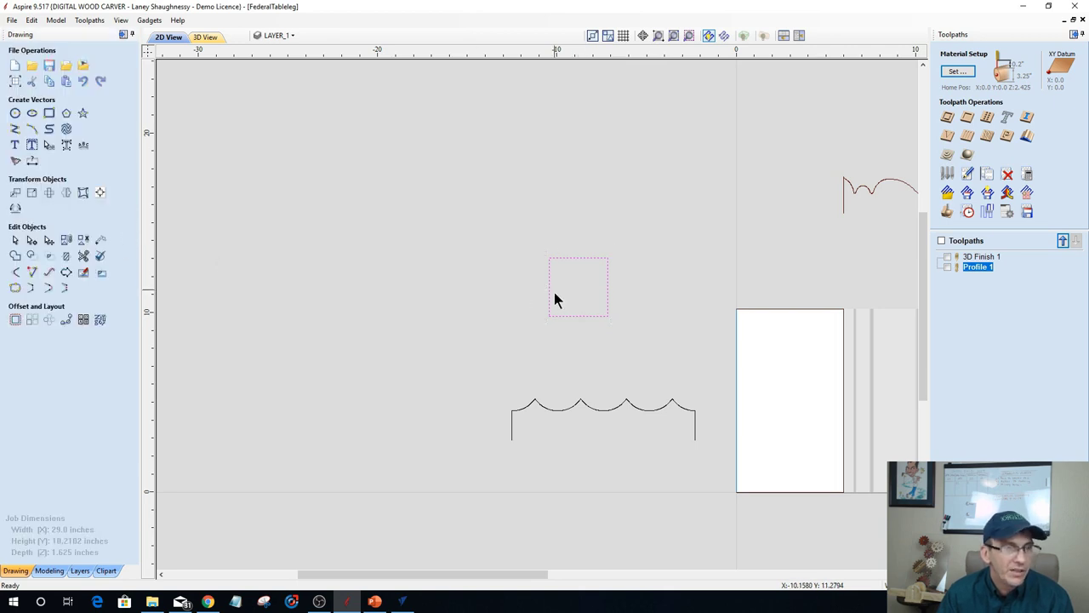
pyautogui.scroll(3, 554, 299)
pyautogui.scroll(1, 555, 296)
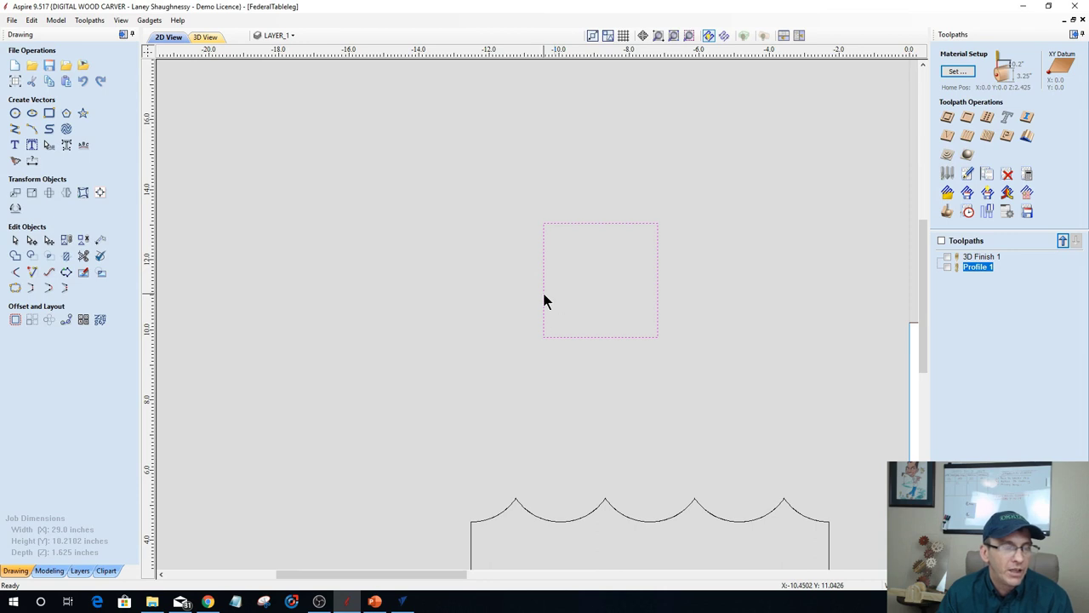
pyautogui.scroll(-4, 366, 287)
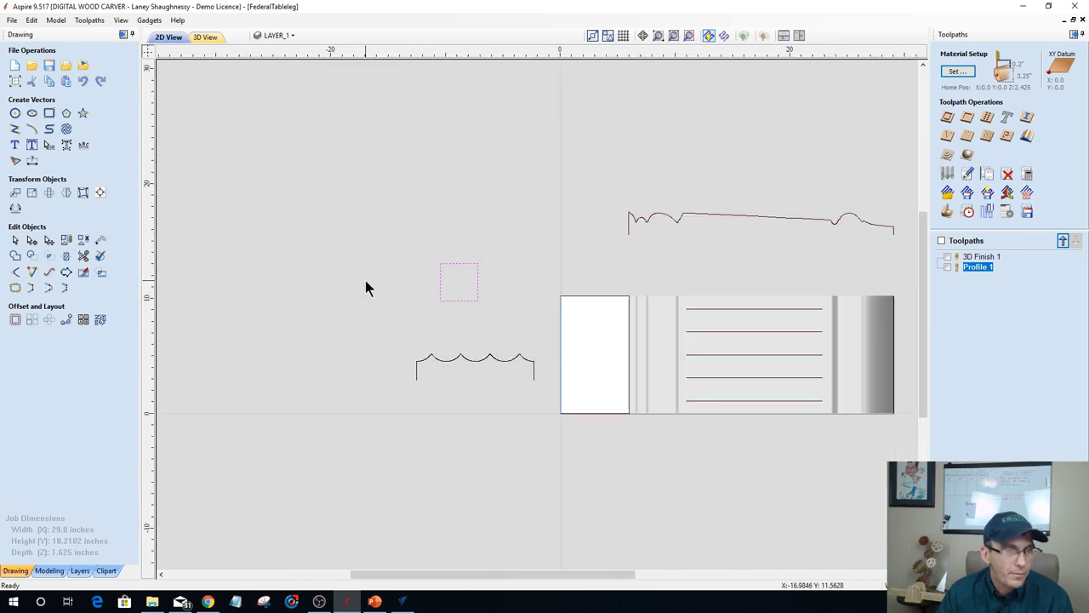
pyautogui.scroll(4, 456, 292)
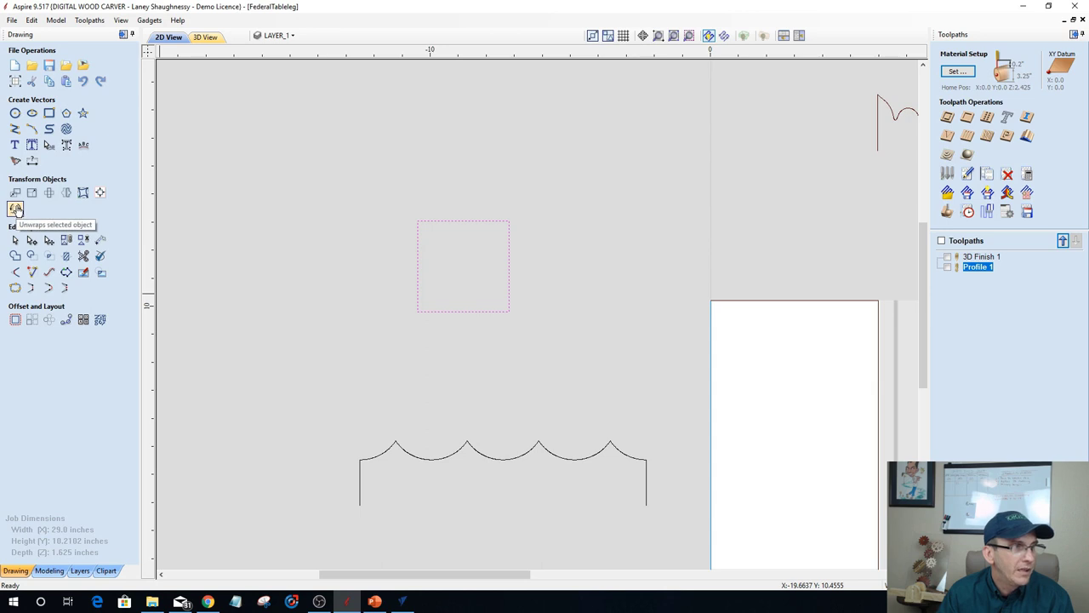
# Apply the Vector Unwrapper to the square outline and scalloped vector, then close the unwrapper.
pyautogui.click(16, 210)
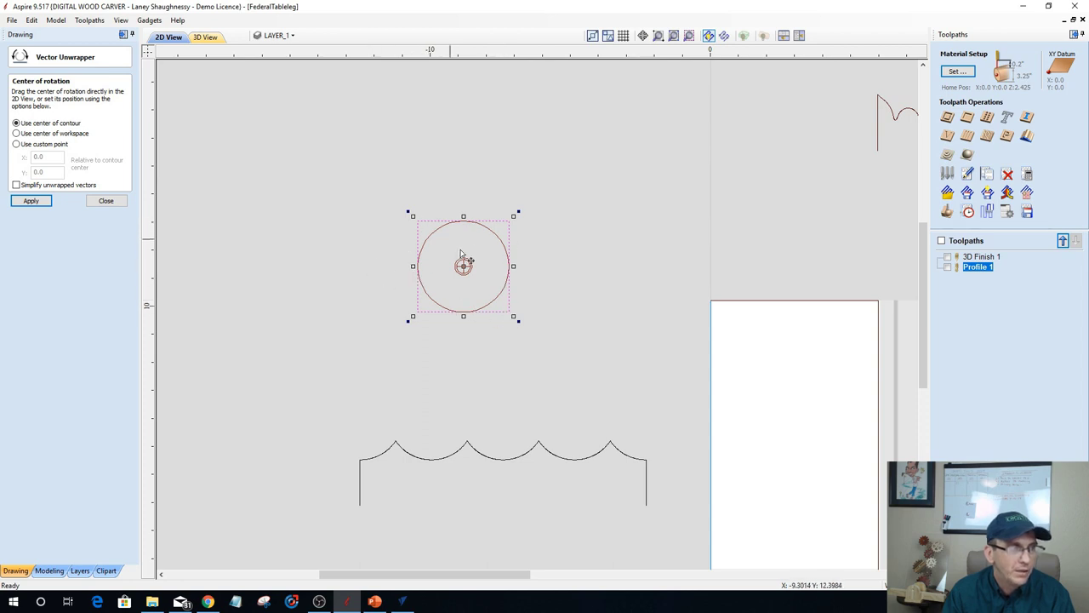
pyautogui.click(29, 204)
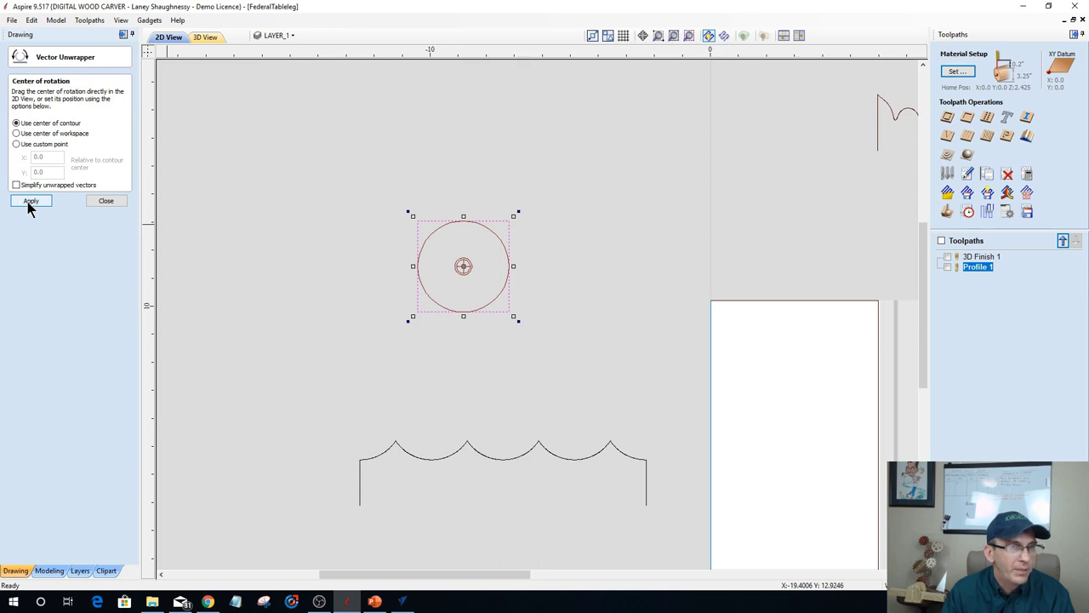
pyautogui.click(29, 204)
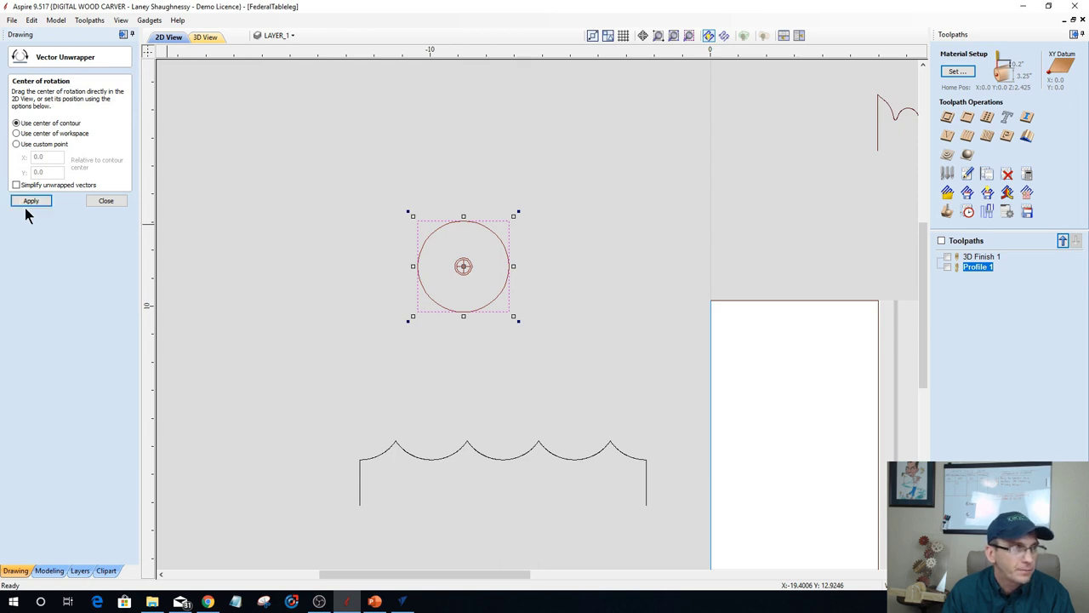
pyautogui.scroll(-2, 368, 320)
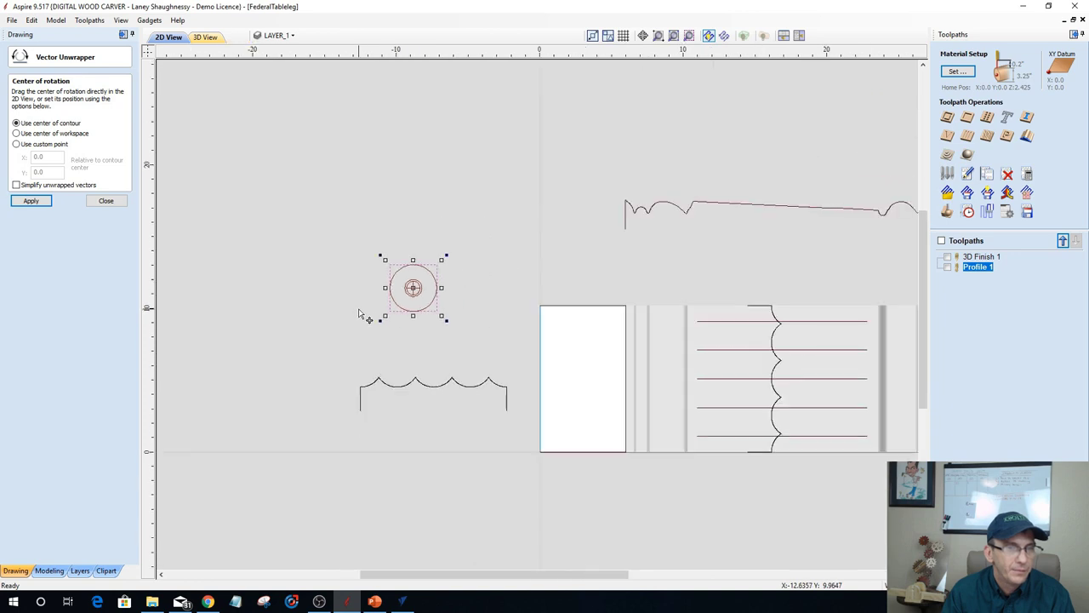
pyautogui.click(775, 341)
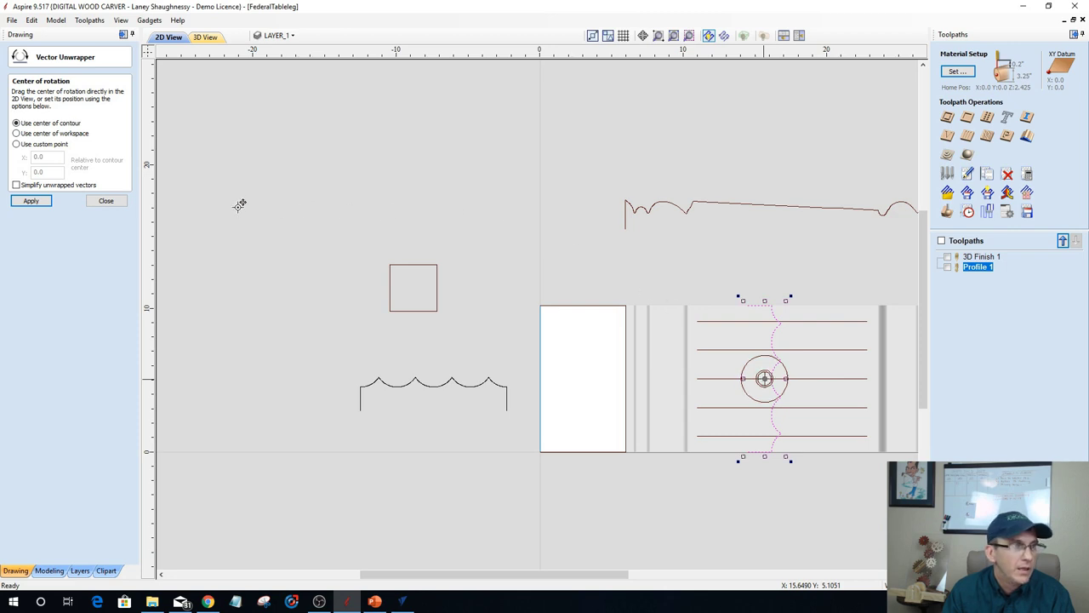
pyautogui.click(108, 201)
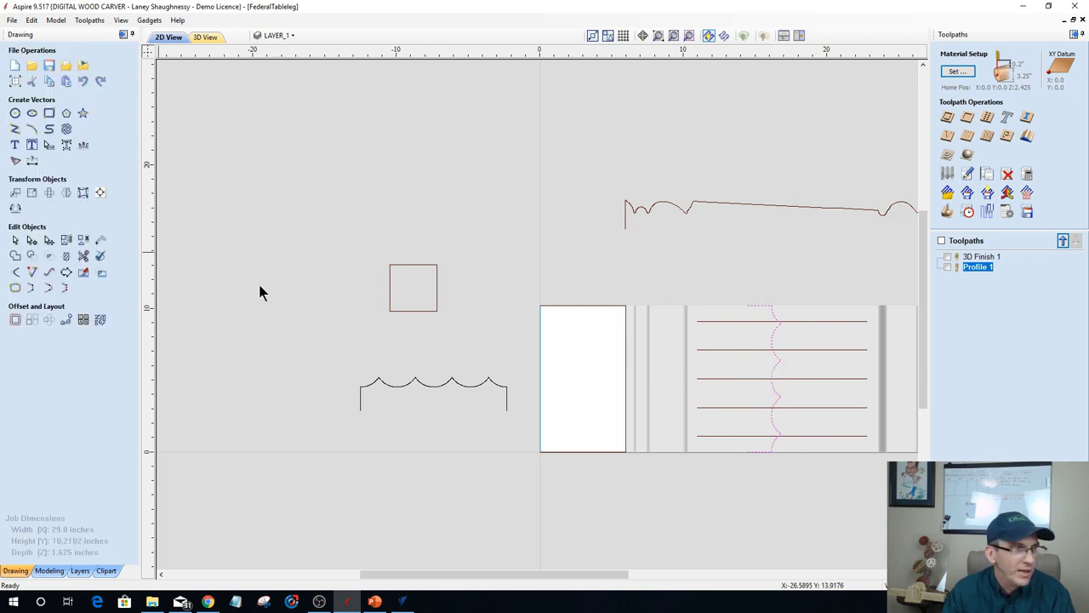
# Drag the wavy magenta vector off the panel to sit above it.
pyautogui.click(774, 375)
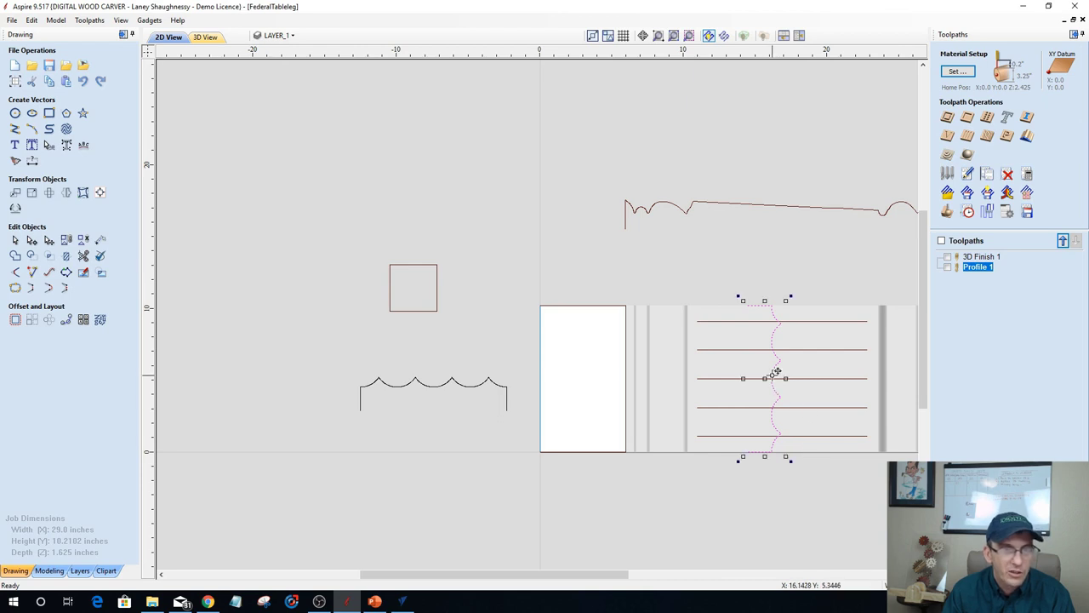
pyautogui.moveTo(776, 372)
pyautogui.mouseDown()
pyautogui.moveTo(612, 260)
pyautogui.moveTo(556, 267)
pyautogui.moveTo(549, 320)
pyautogui.moveTo(576, 365)
pyautogui.moveTo(553, 199)
pyautogui.mouseUp()
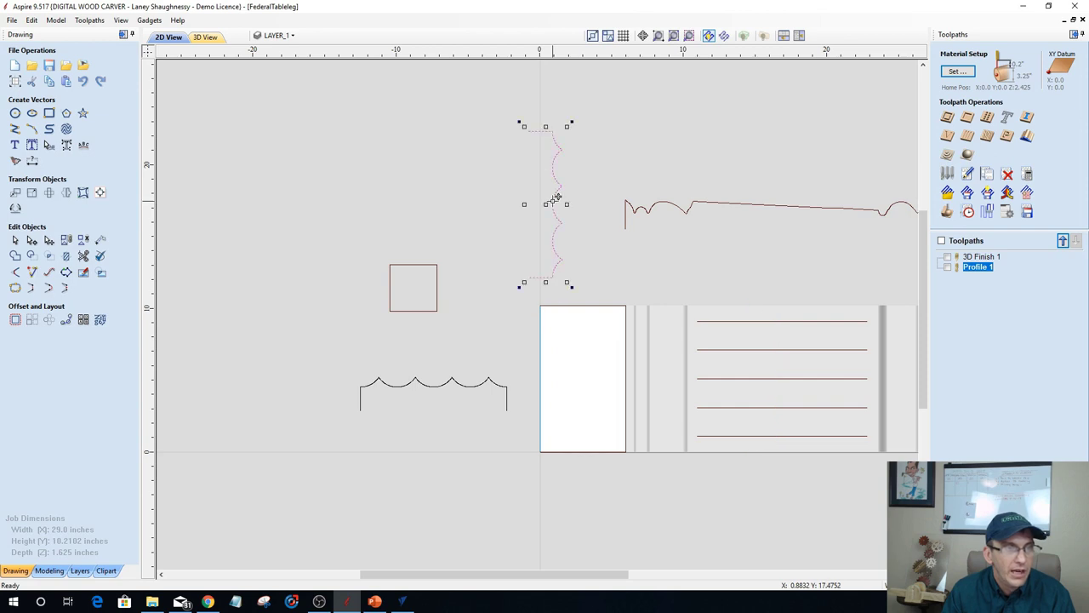
pyautogui.click(539, 342)
pyautogui.scroll(4, 541, 342)
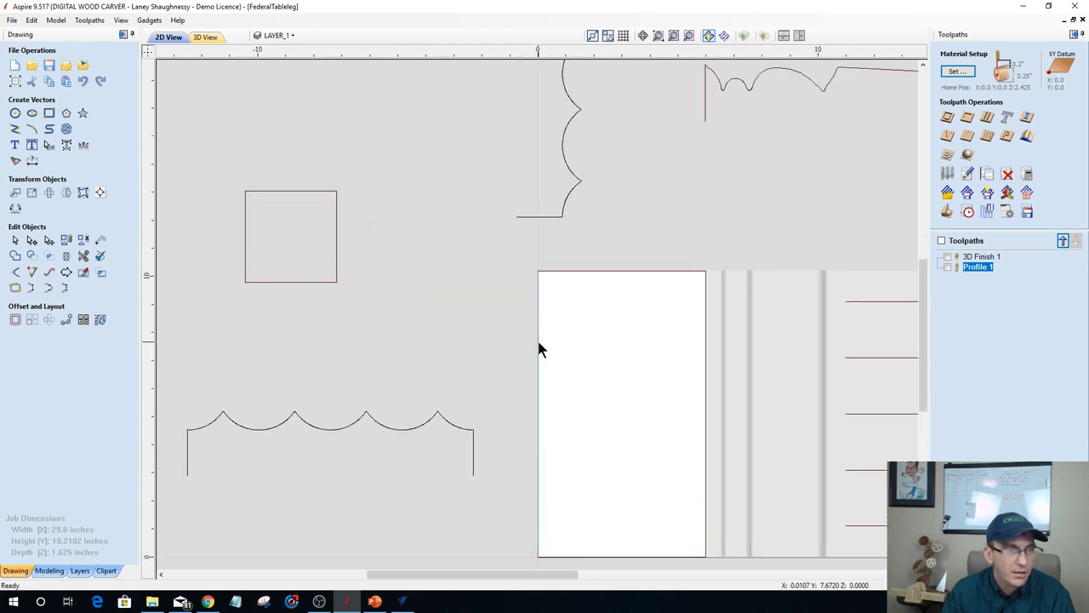
# Check the panel and rectangle edge vectors, then select the horizontal scalloped vector.
pyautogui.click(538, 347)
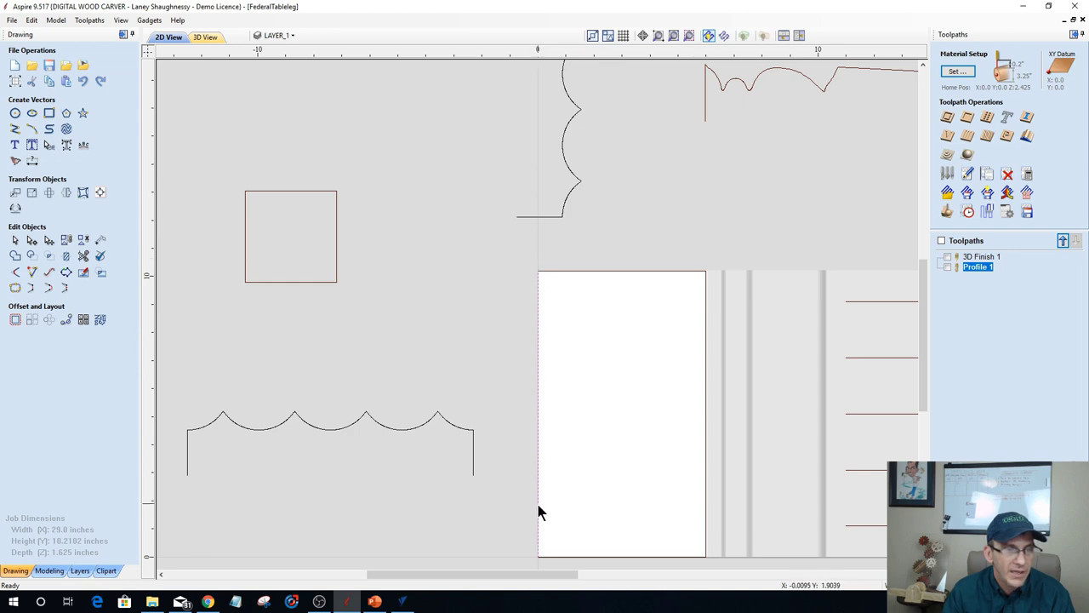
pyautogui.keyDown('shift'); pyautogui.click(705, 491); pyautogui.keyUp('shift')
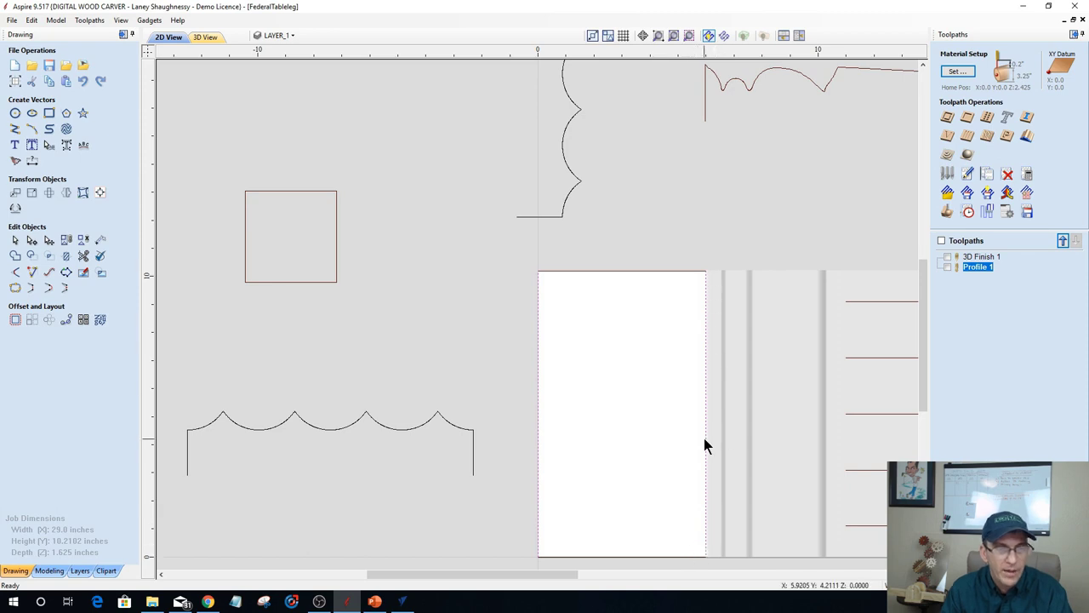
pyautogui.scroll(-3, 698, 426)
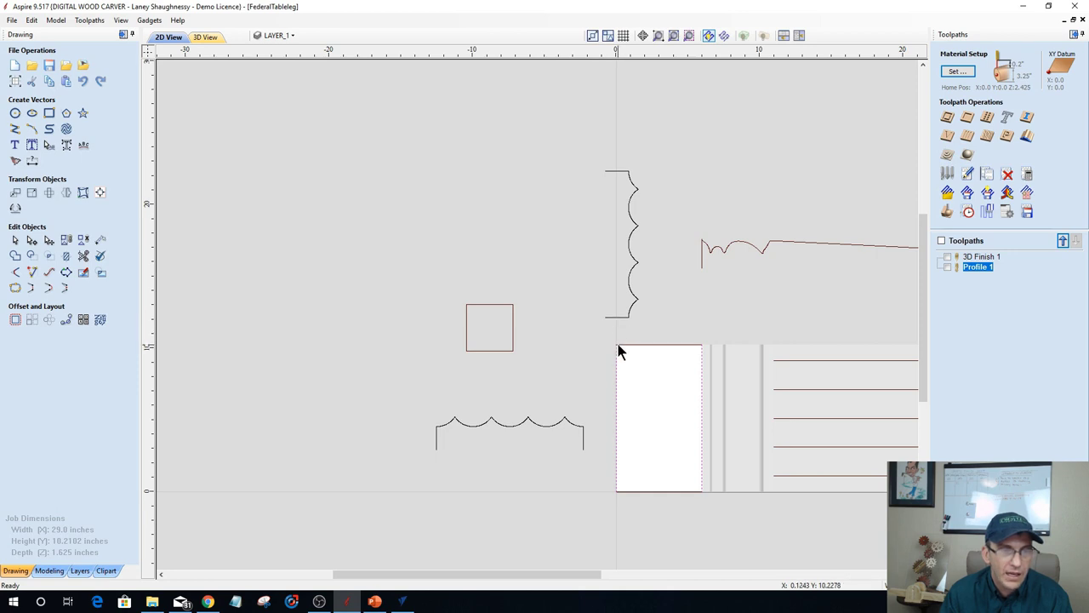
pyautogui.click(642, 491)
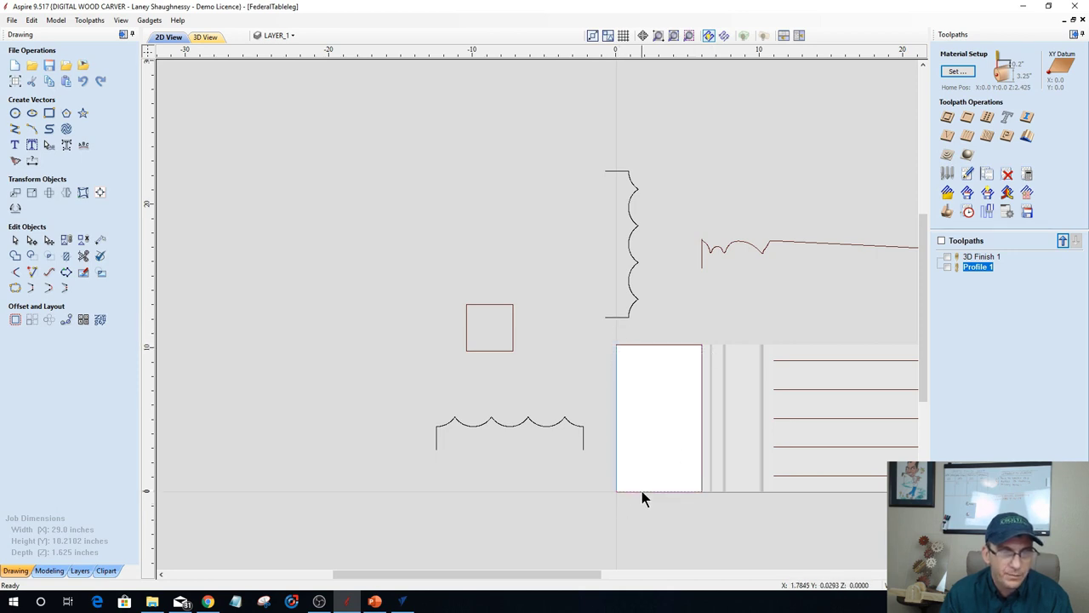
pyautogui.click(649, 347)
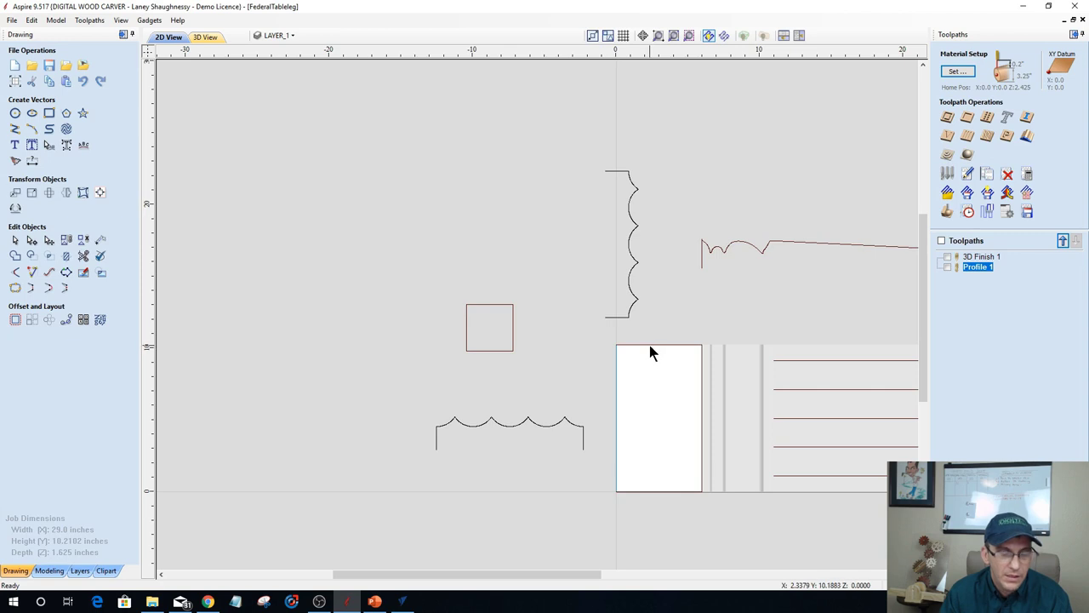
pyautogui.click(649, 346)
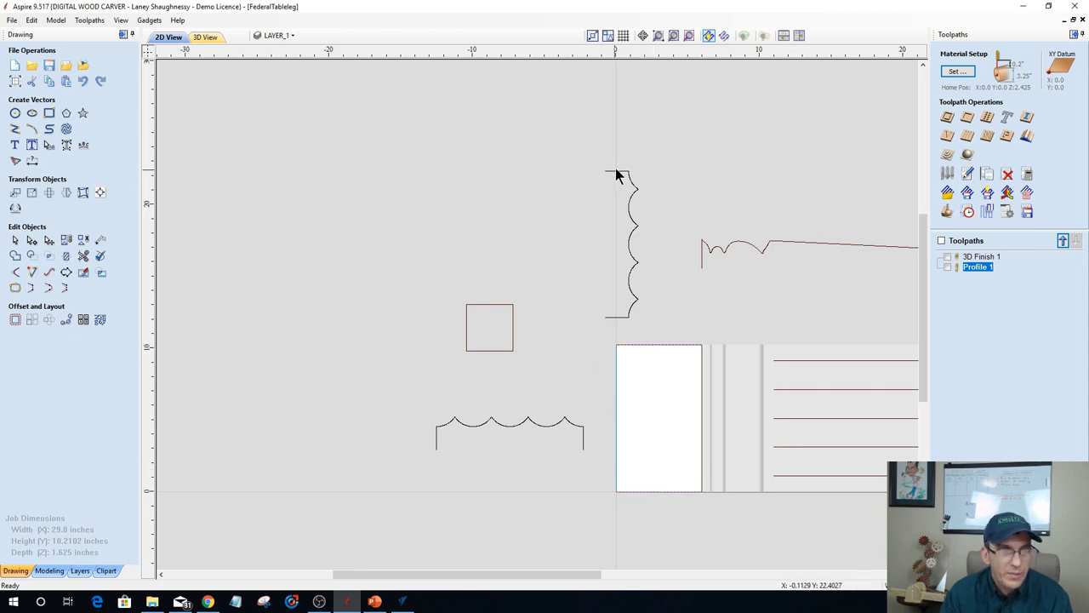
pyautogui.click(617, 378)
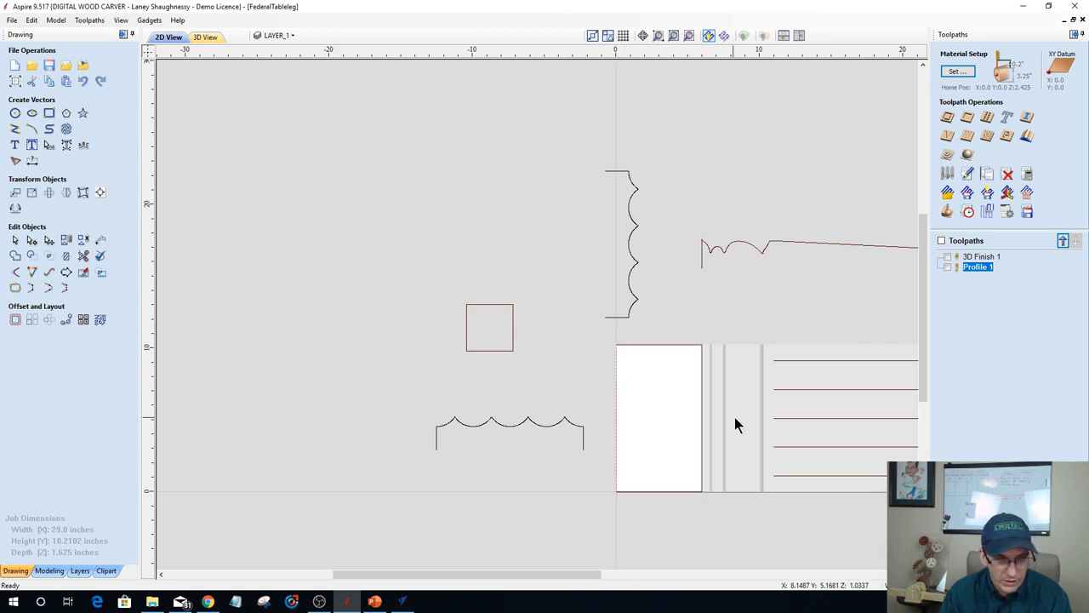
pyautogui.keyDown('shift'); pyautogui.click(702, 416); pyautogui.keyUp('shift')
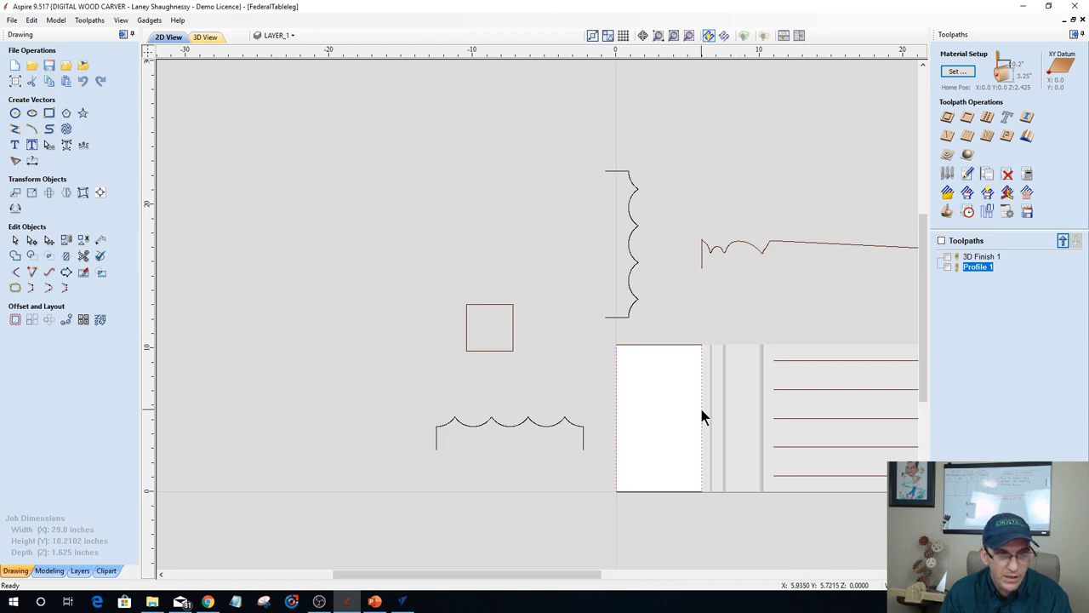
pyautogui.click(505, 427)
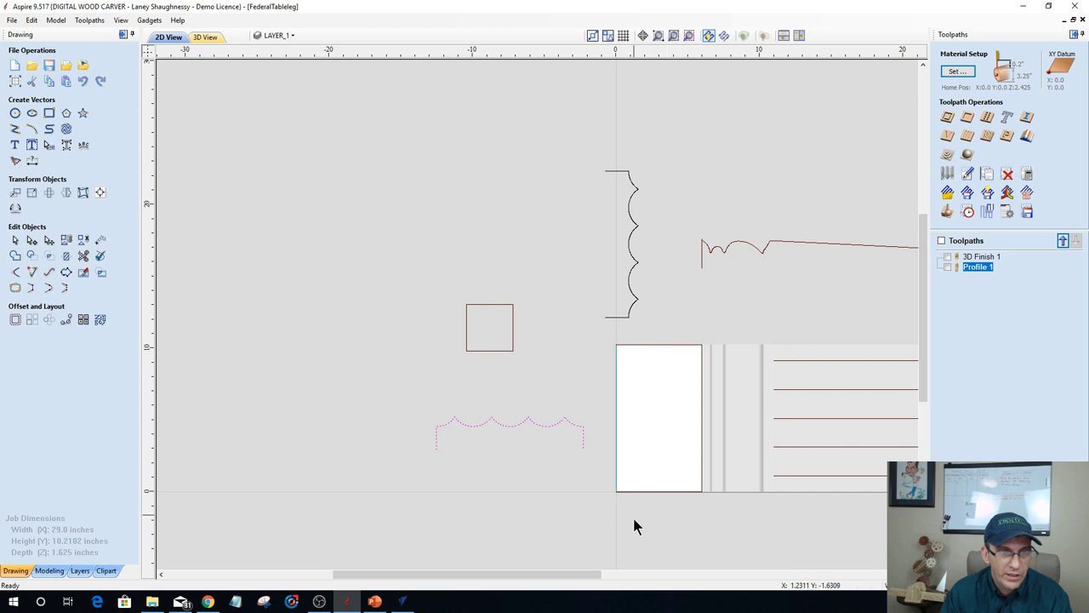
pyautogui.click(517, 421)
# Delete the spare scalloped vector and select the wavy profile plus the rectangle's top and bottom edges.
pyautogui.moveTo(508, 423); pyautogui.dragTo(324, 253)
pyautogui.press('Delete')
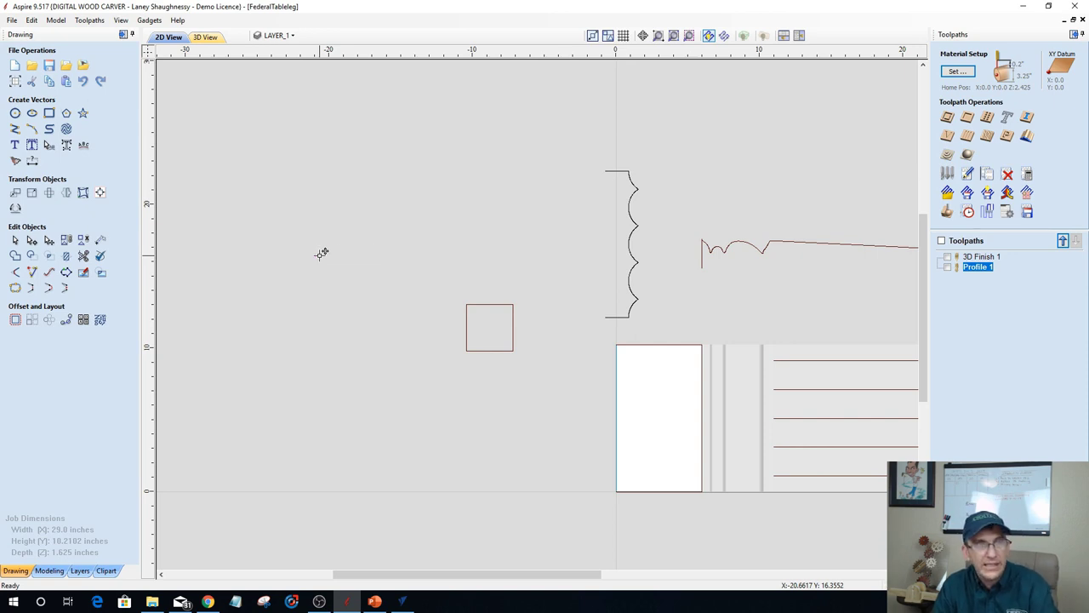
pyautogui.click(630, 216)
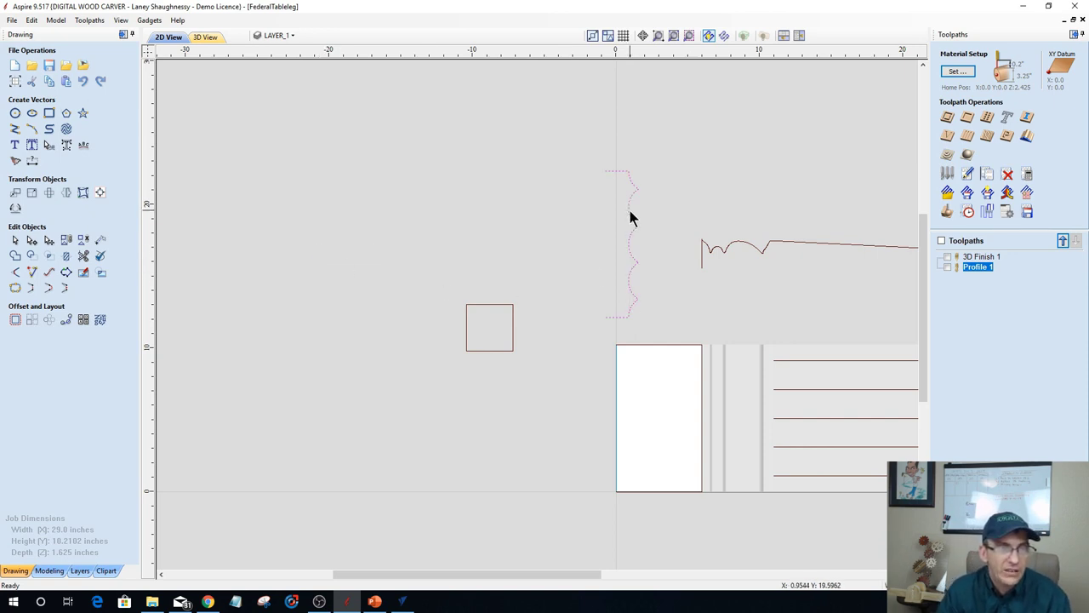
pyautogui.click(647, 344)
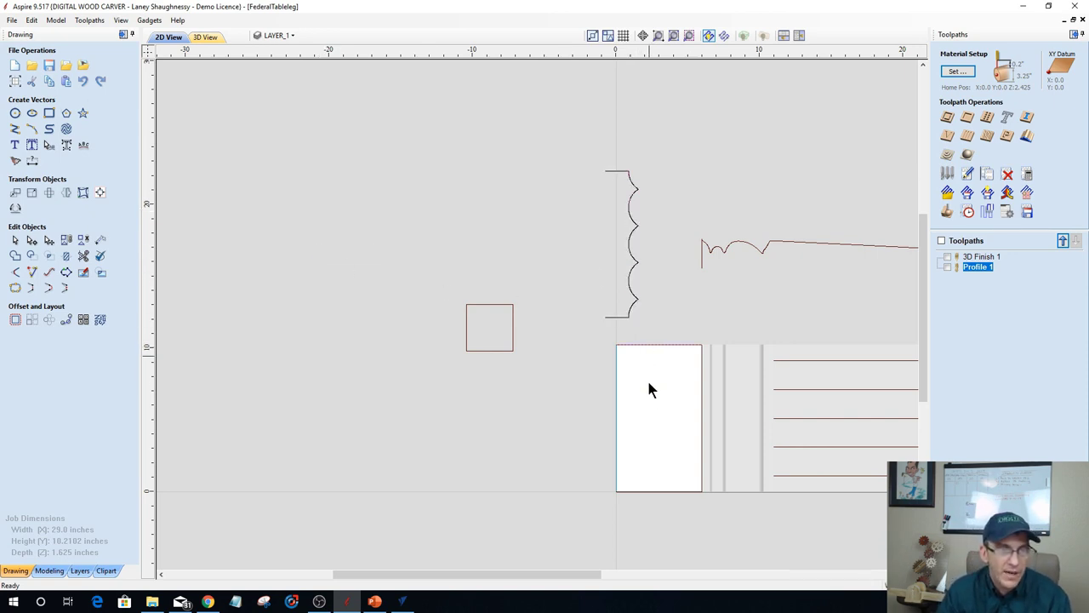
pyautogui.keyDown('shift'); pyautogui.click(645, 491); pyautogui.keyUp('shift')
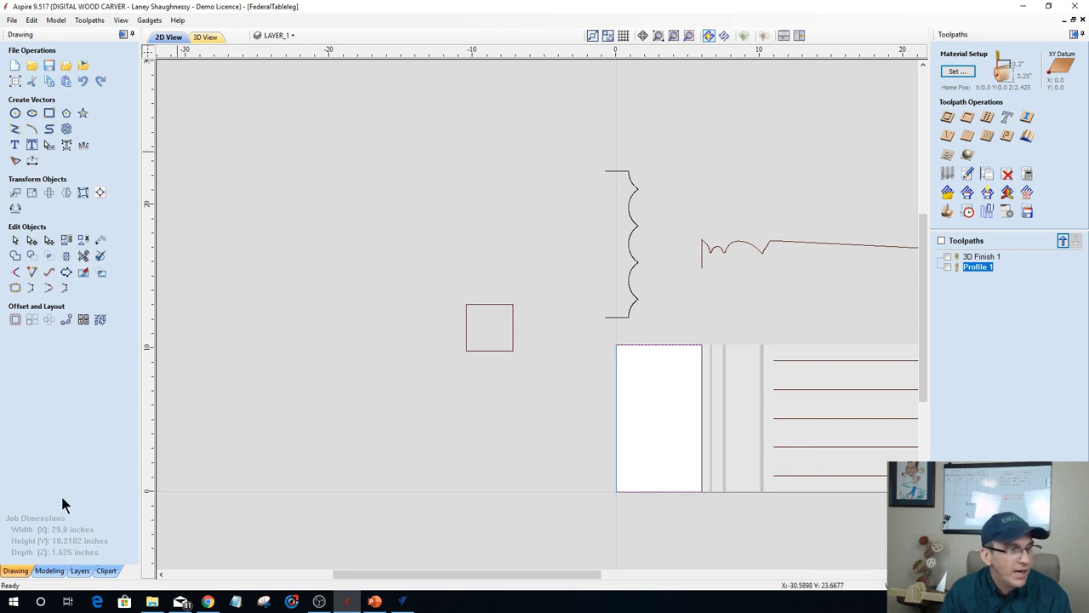
# Run a Two Rail Sweep with the edges as rails and the wavy cross-section, creating Component 2.
pyautogui.click(56, 571)
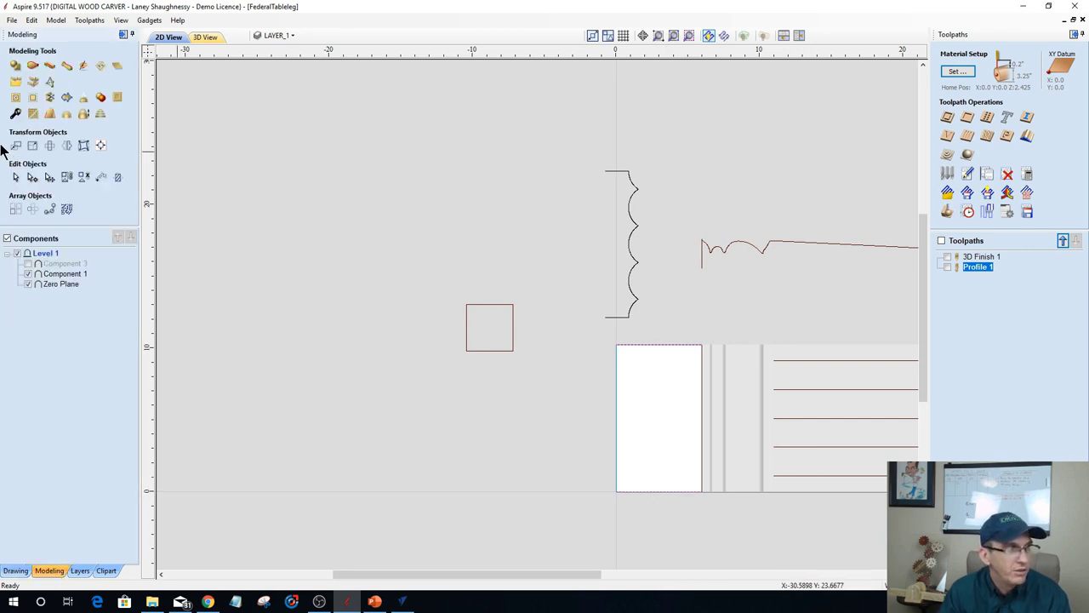
pyautogui.click(32, 66)
pyautogui.click(83, 94)
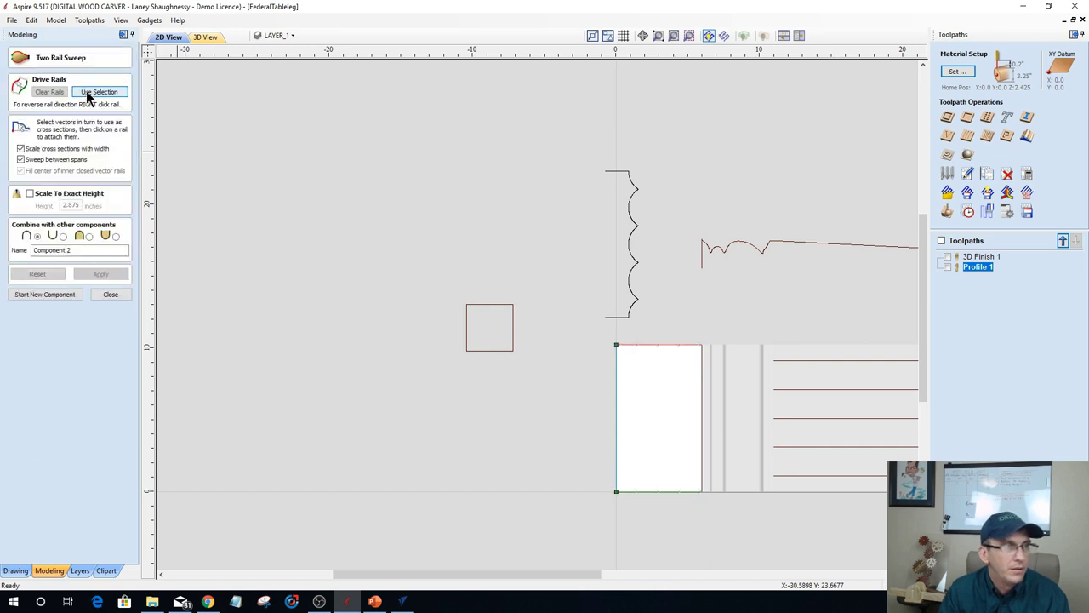
pyautogui.click(630, 214)
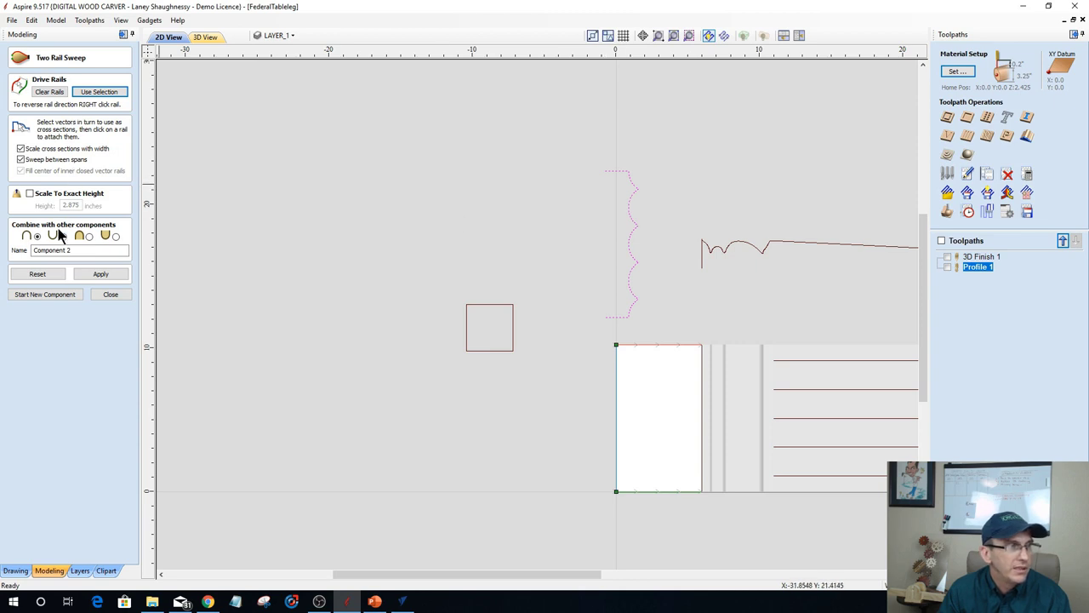
pyautogui.click(100, 274)
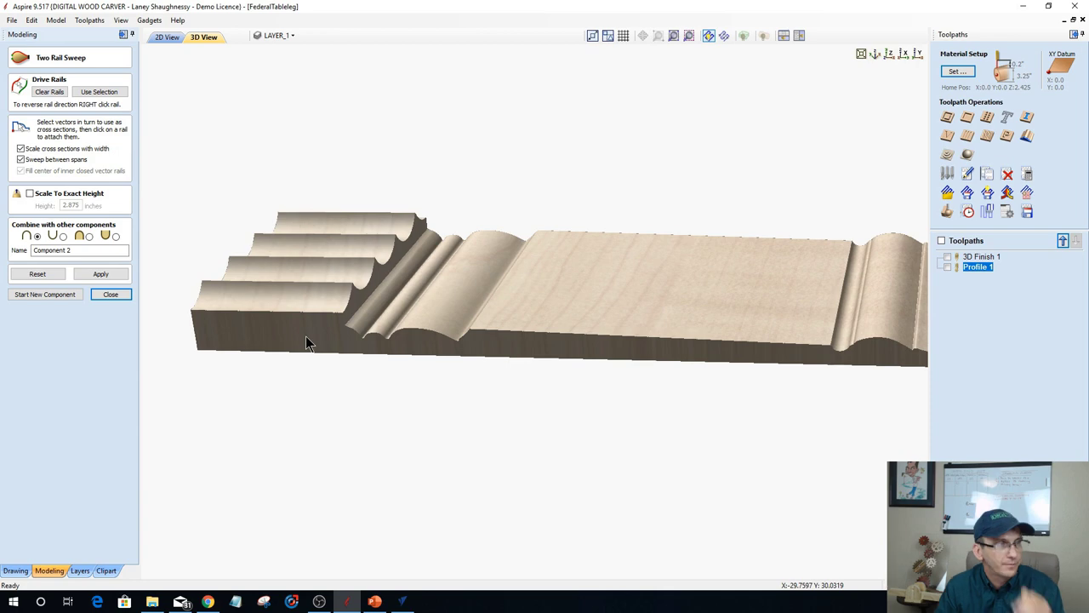
# Leave only Component 2 visible and turn automatic wrapping back on to form the turned leg.
pyautogui.press('Escape')
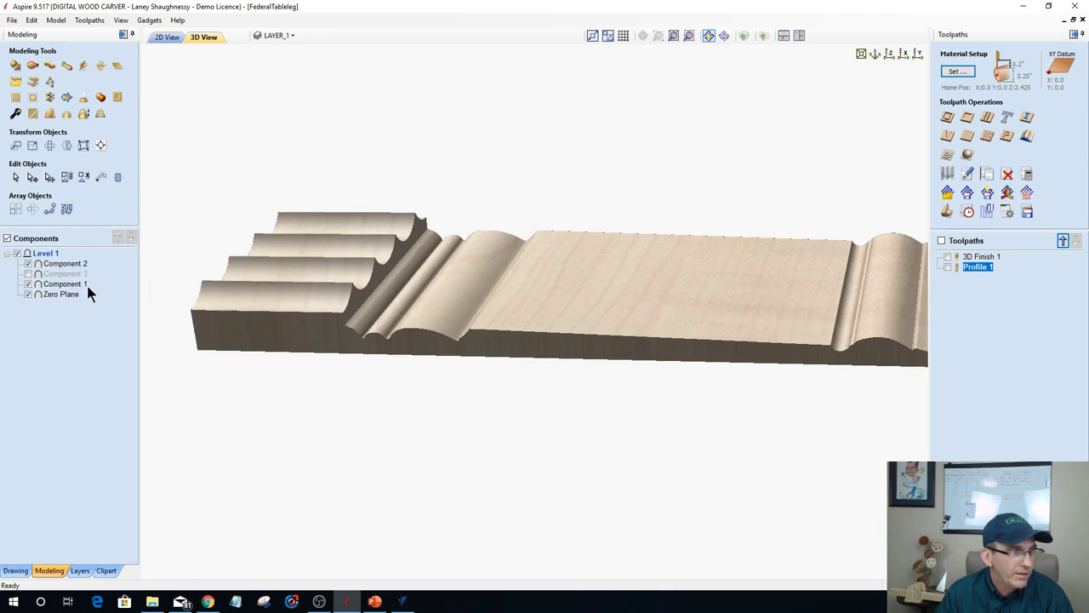
pyautogui.click(28, 264)
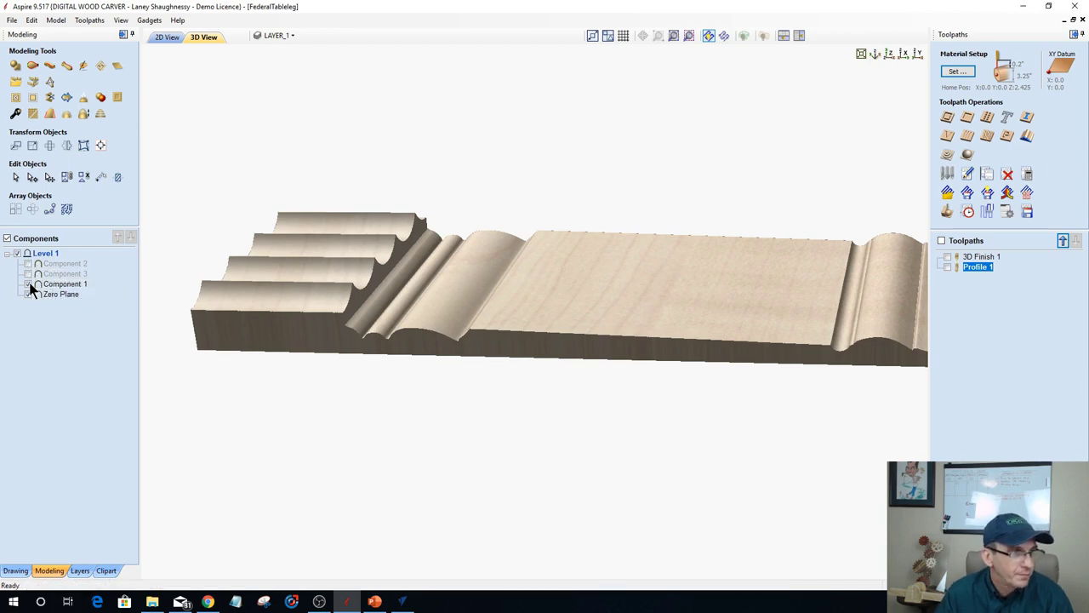
pyautogui.click(28, 284)
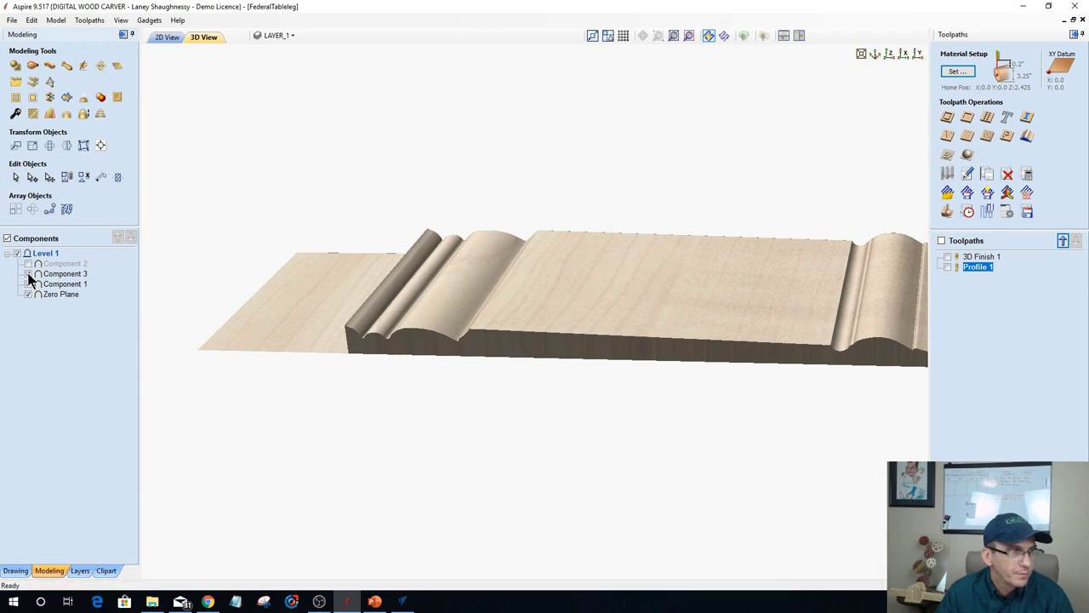
pyautogui.click(28, 274)
pyautogui.click(28, 274)
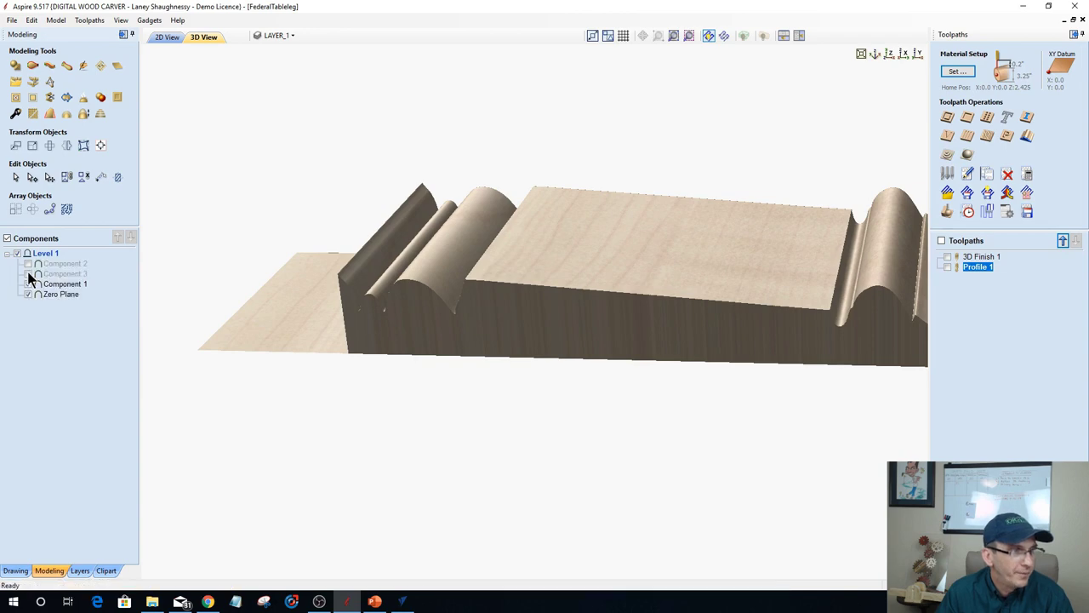
pyautogui.click(30, 266)
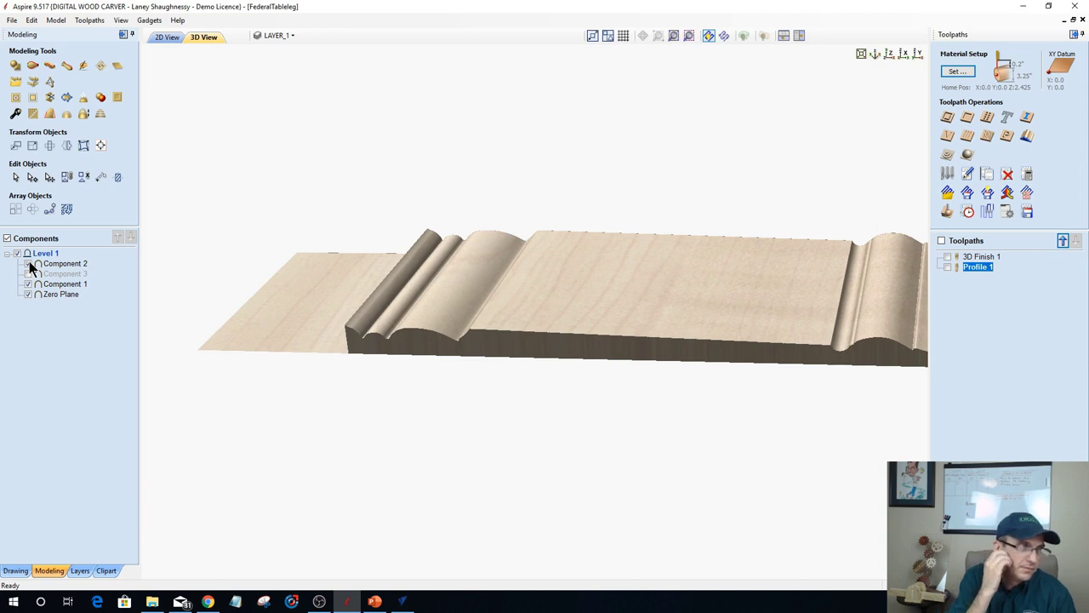
pyautogui.click(30, 265)
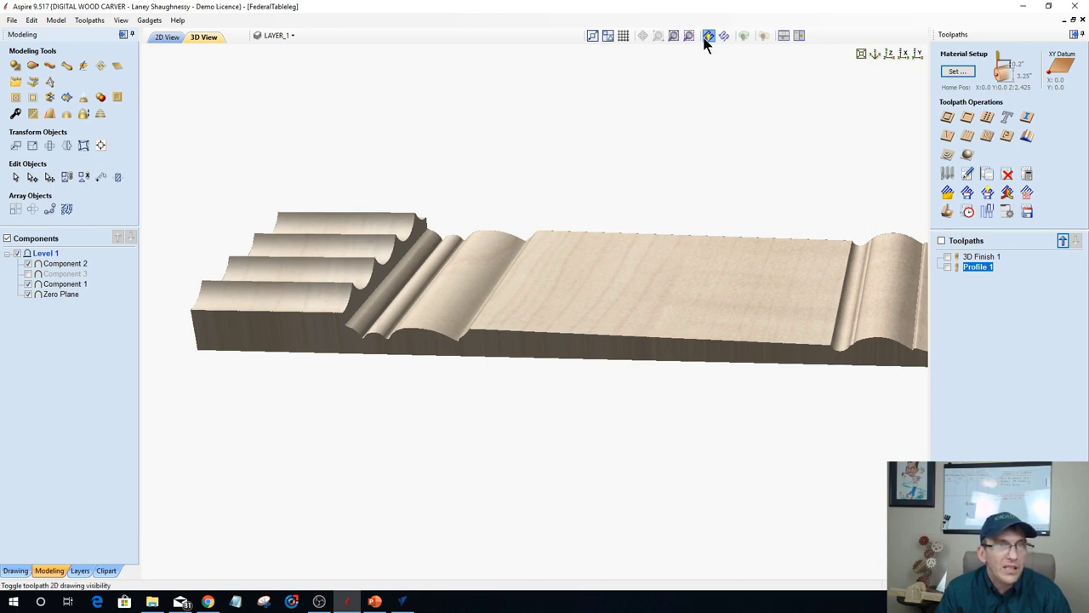
pyautogui.click(763, 38)
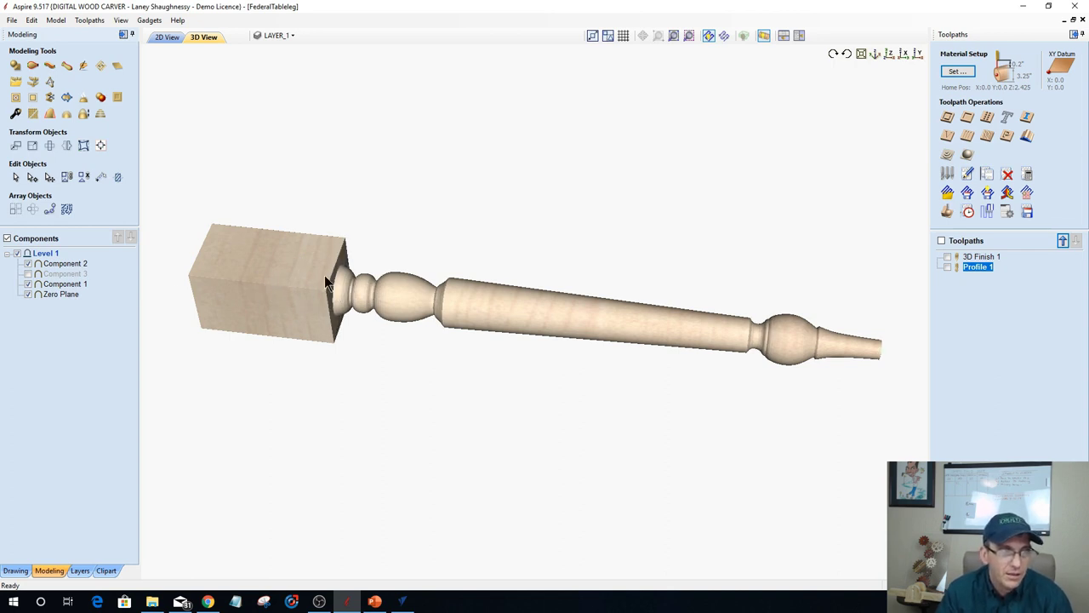
# Set Component 2's shape height to 1.375 in Component Properties.
pyautogui.click(66, 265)
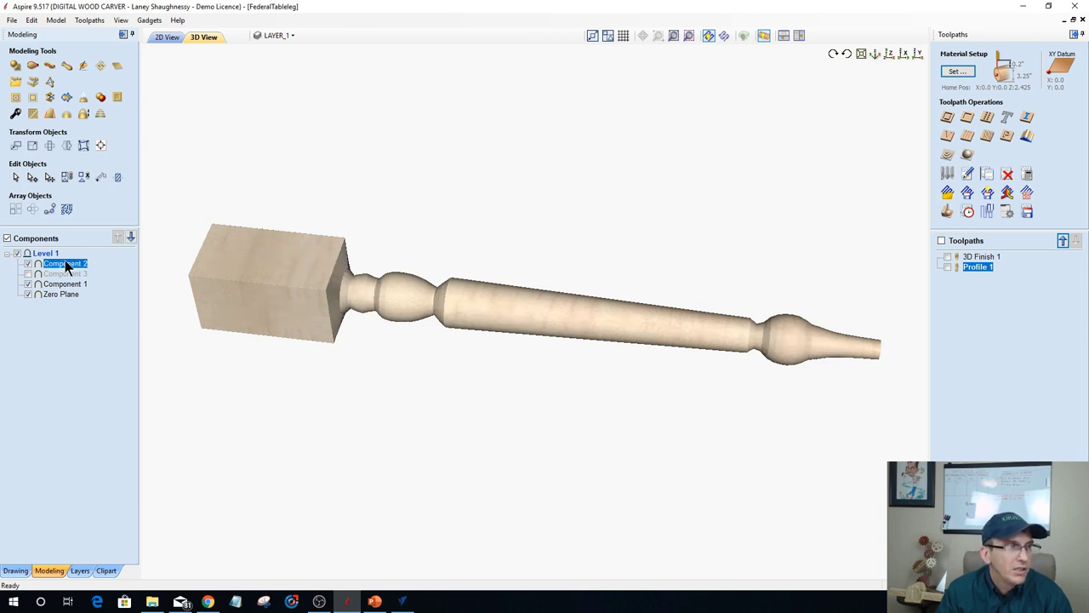
pyautogui.click(15, 115)
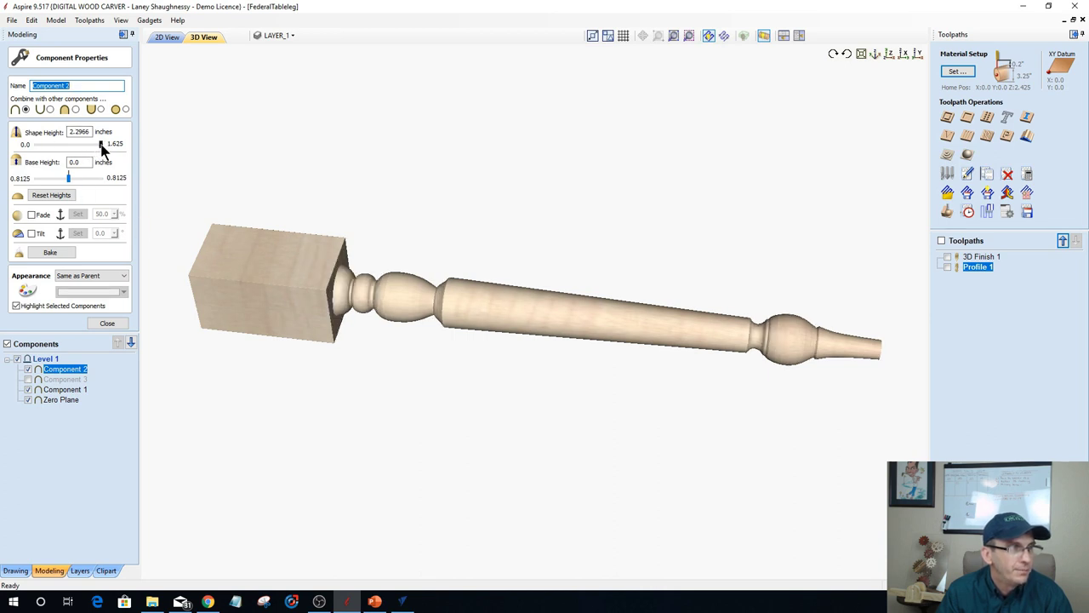
pyautogui.moveTo(101, 147); pyautogui.dragTo(68, 152)
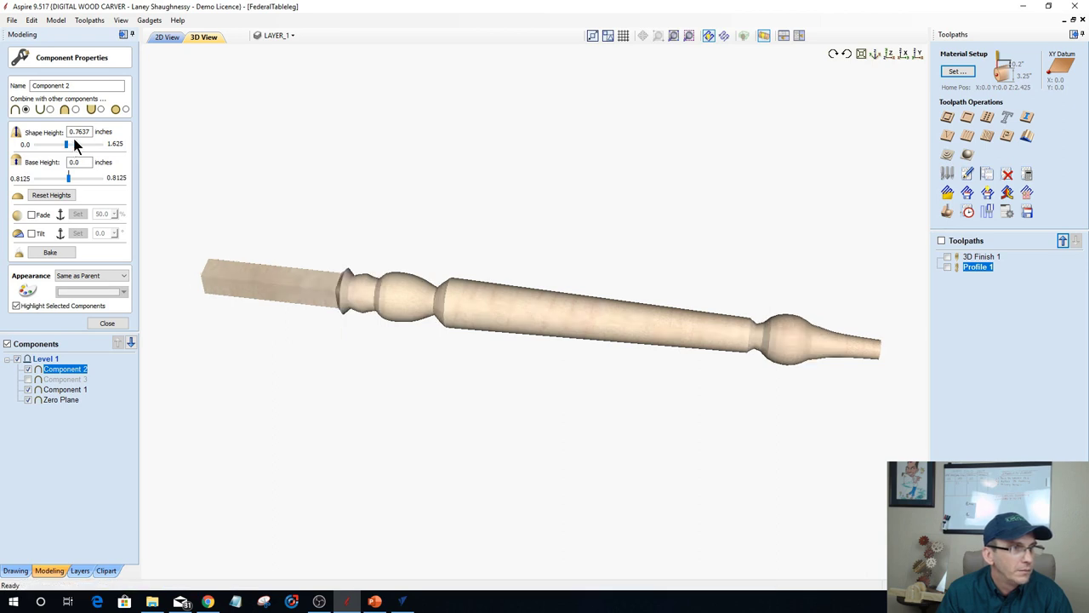
pyautogui.moveTo(74, 142); pyautogui.dragTo(82, 150)
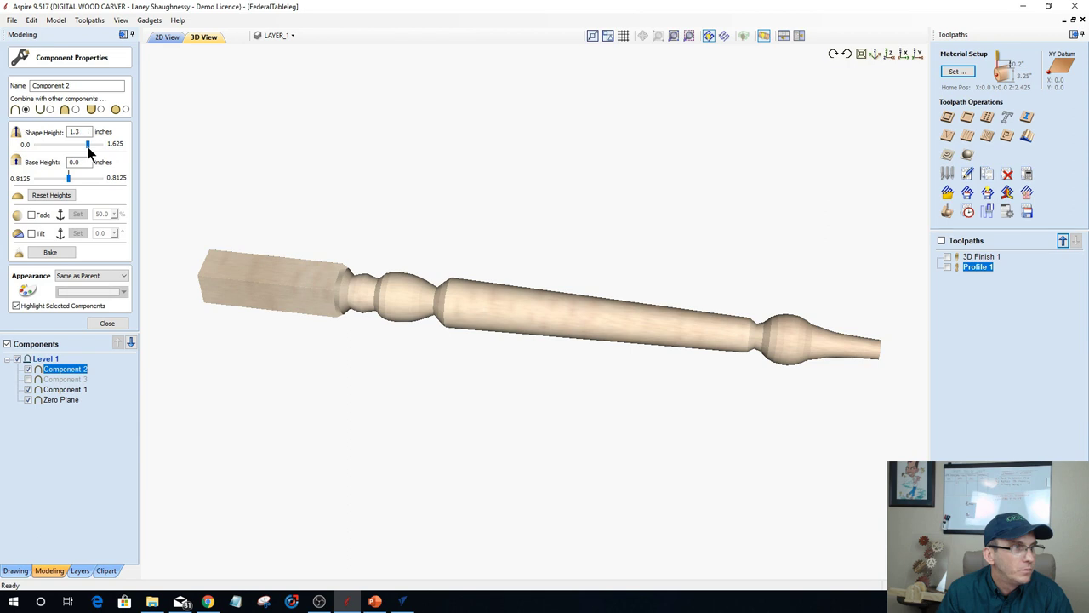
pyautogui.moveTo(88, 148); pyautogui.dragTo(92, 150)
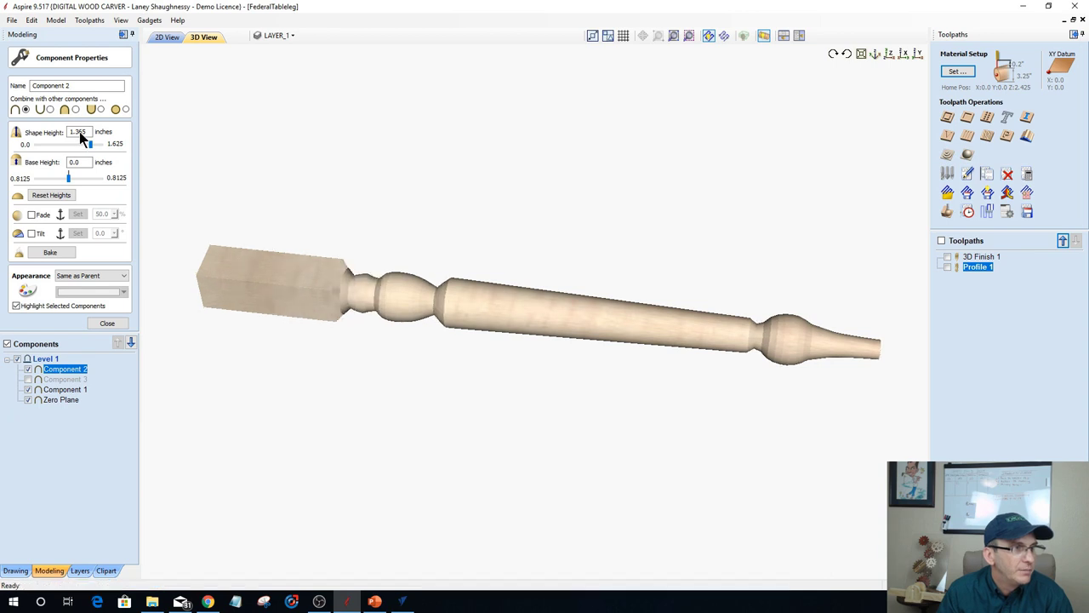
pyautogui.moveTo(68, 132); pyautogui.dragTo(98, 131)
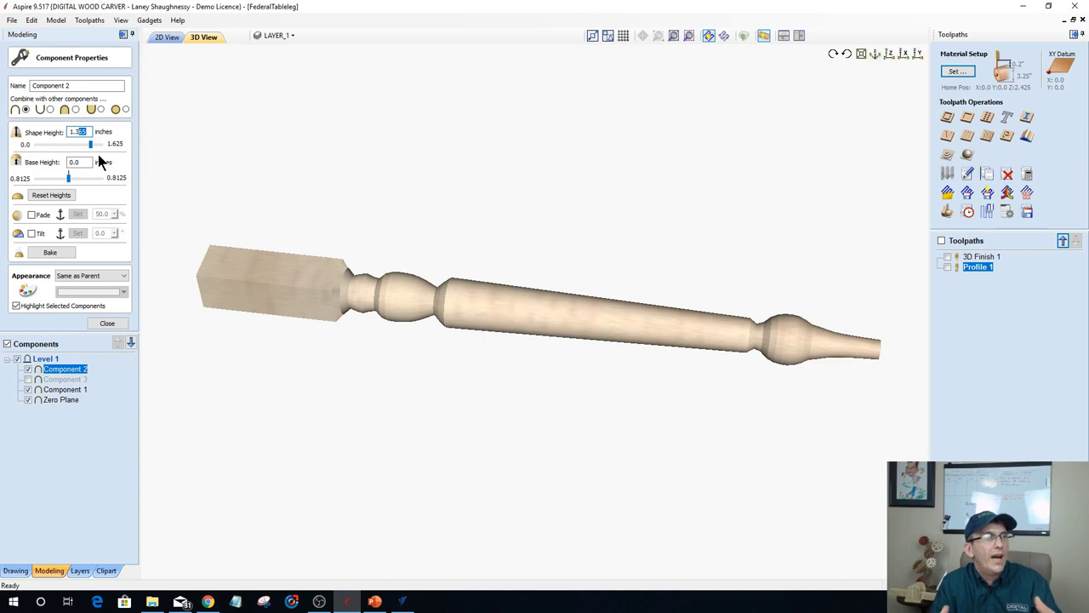
pyautogui.write('1.375')
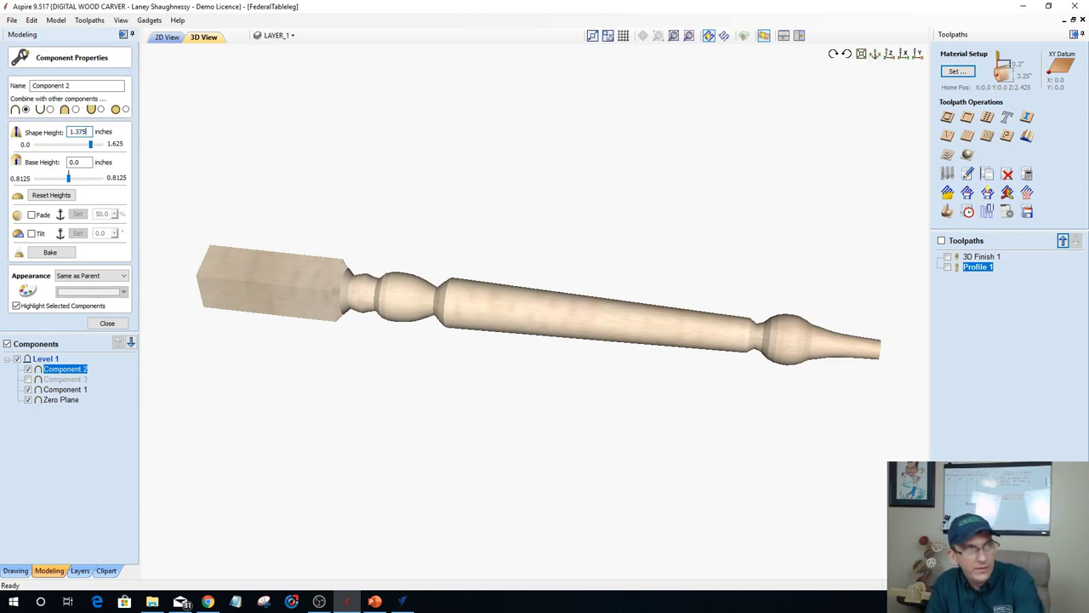
pyautogui.press('Return')
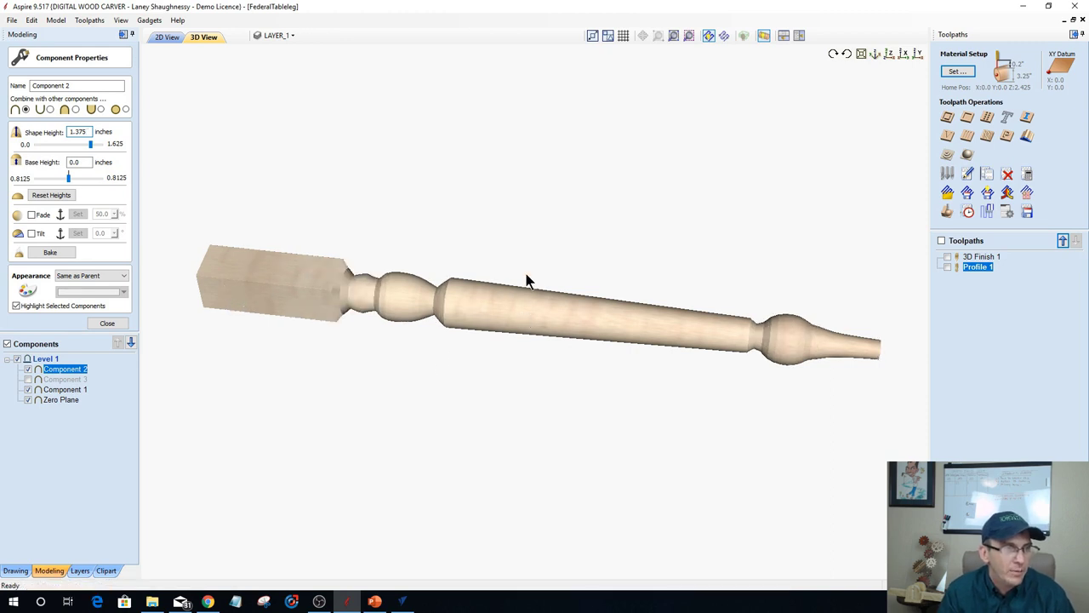
# Orbit the 3D view to inspect the slimmer leg from side-on and angled views.
pyautogui.moveTo(401, 248); pyautogui.dragTo(372, 320)
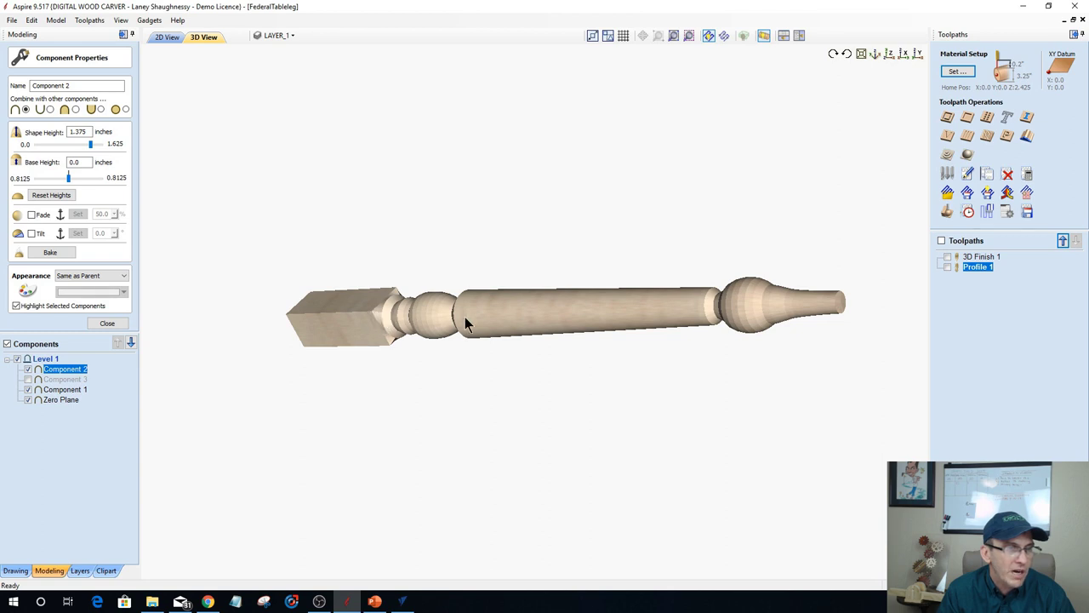
pyautogui.moveTo(602, 313); pyautogui.dragTo(720, 309)
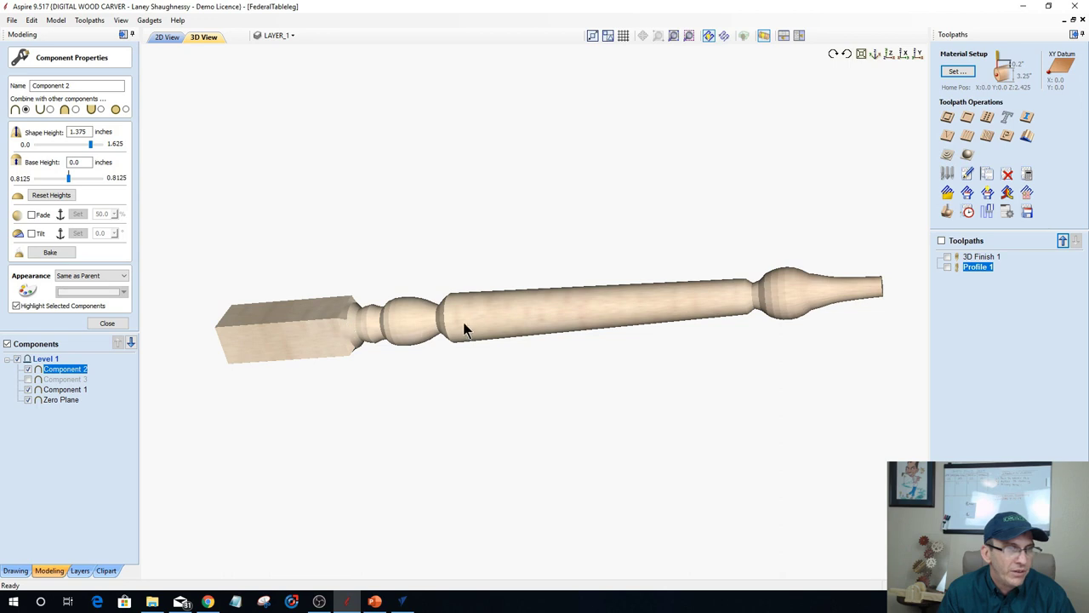
pyautogui.moveTo(875, 284); pyautogui.dragTo(720, 375)
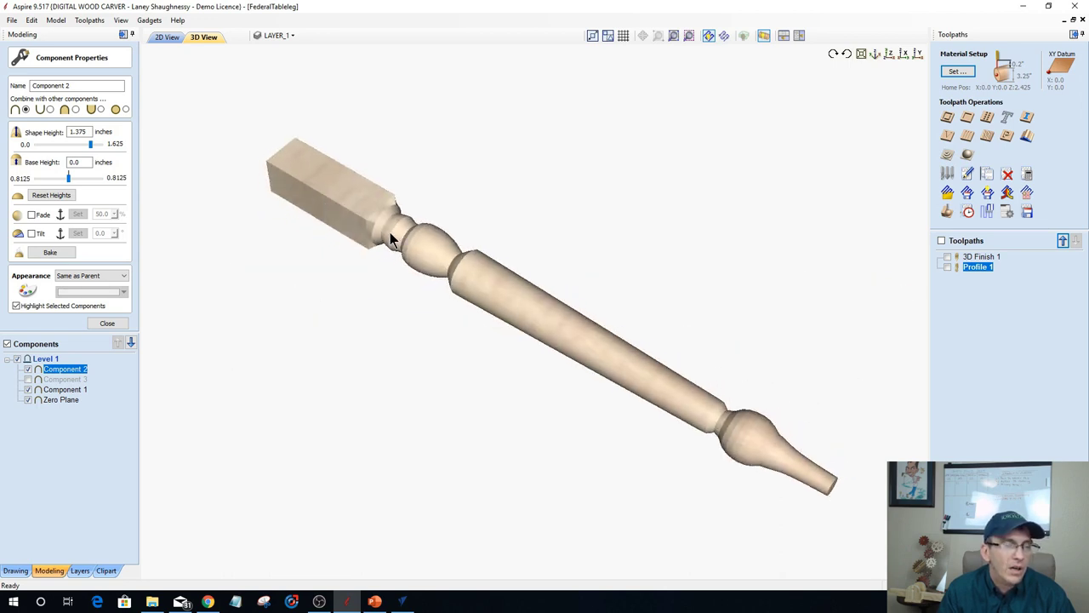
pyautogui.click(402, 601)
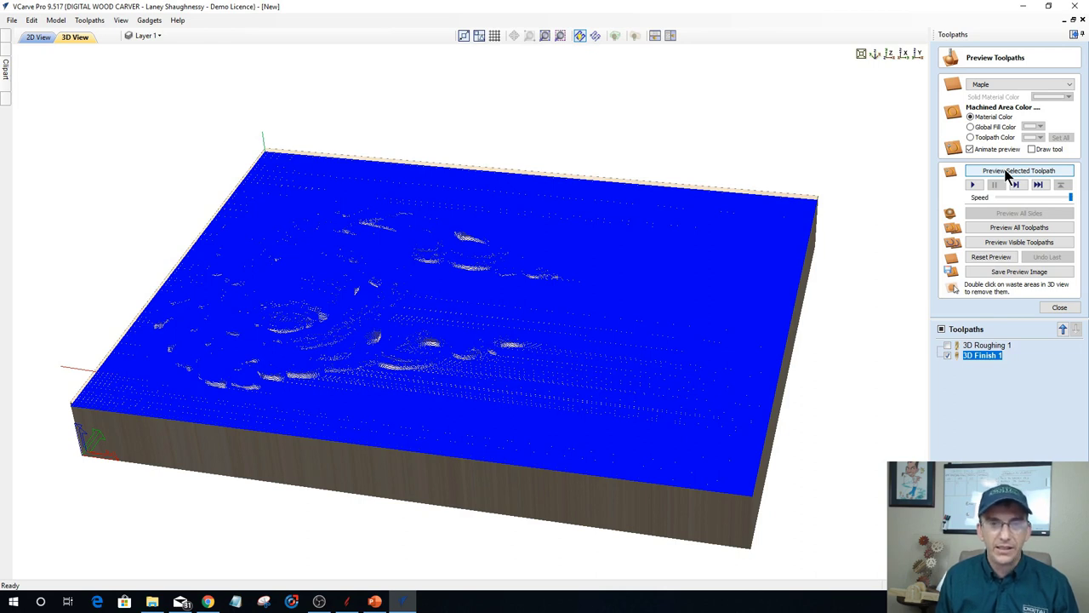
# Close the preview, check the 12:54:14 total in Toolpaths Summary, and hide 3D Finish 1.
pyautogui.moveTo(989, 356)
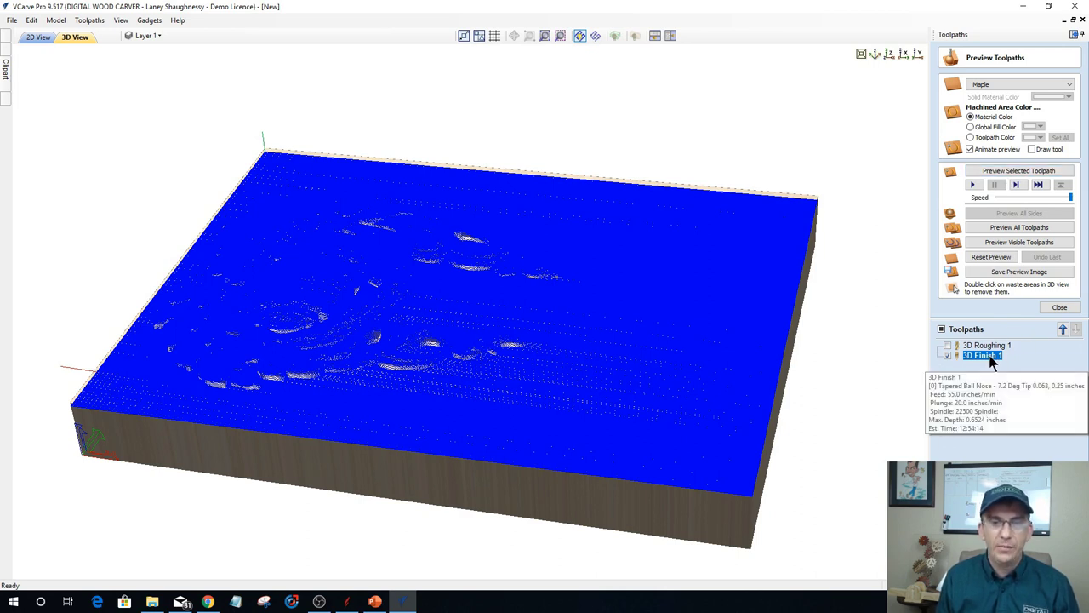
pyautogui.moveTo(1054, 320); pyautogui.dragTo(1054, 231)
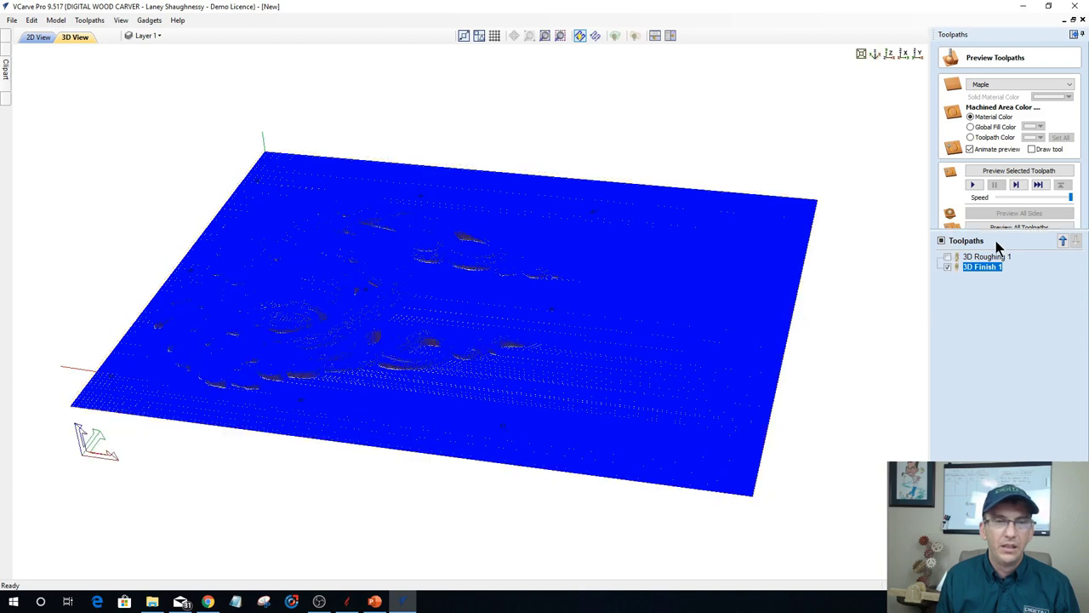
pyautogui.click(997, 244)
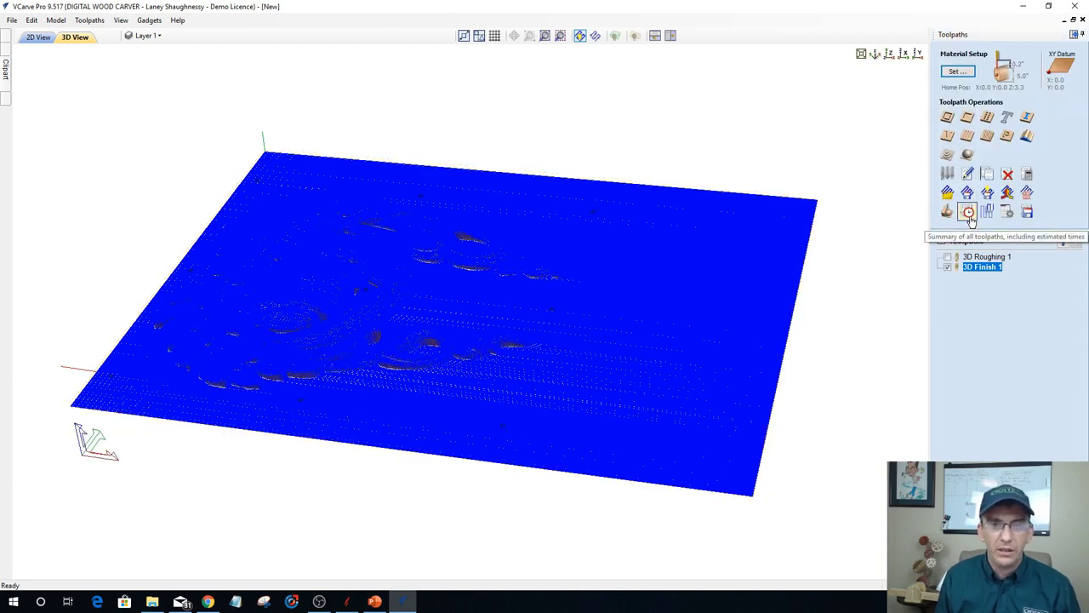
pyautogui.click(969, 214)
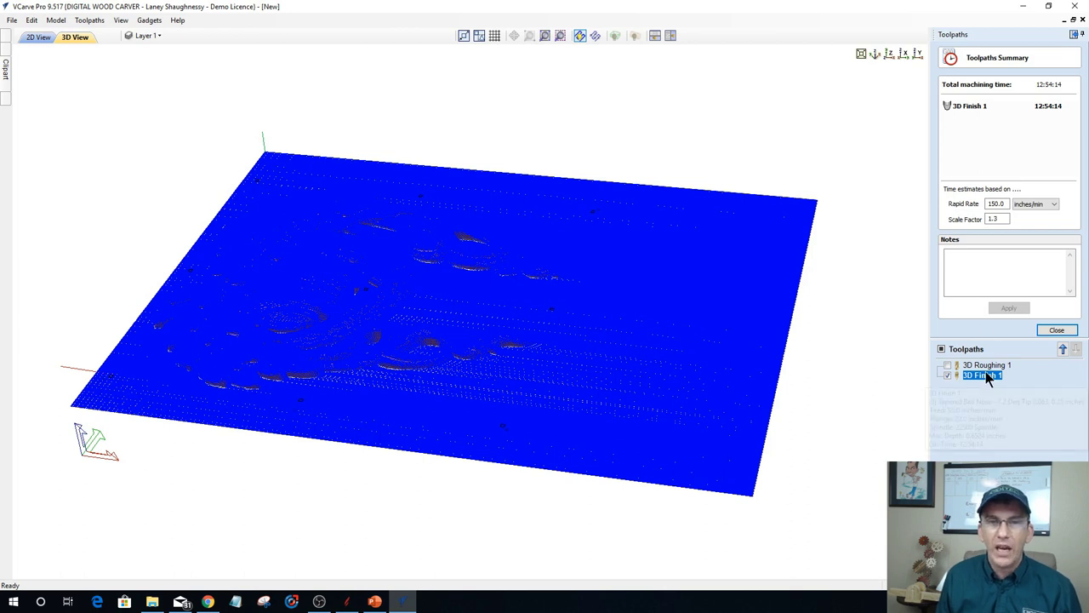
pyautogui.moveTo(987, 376)
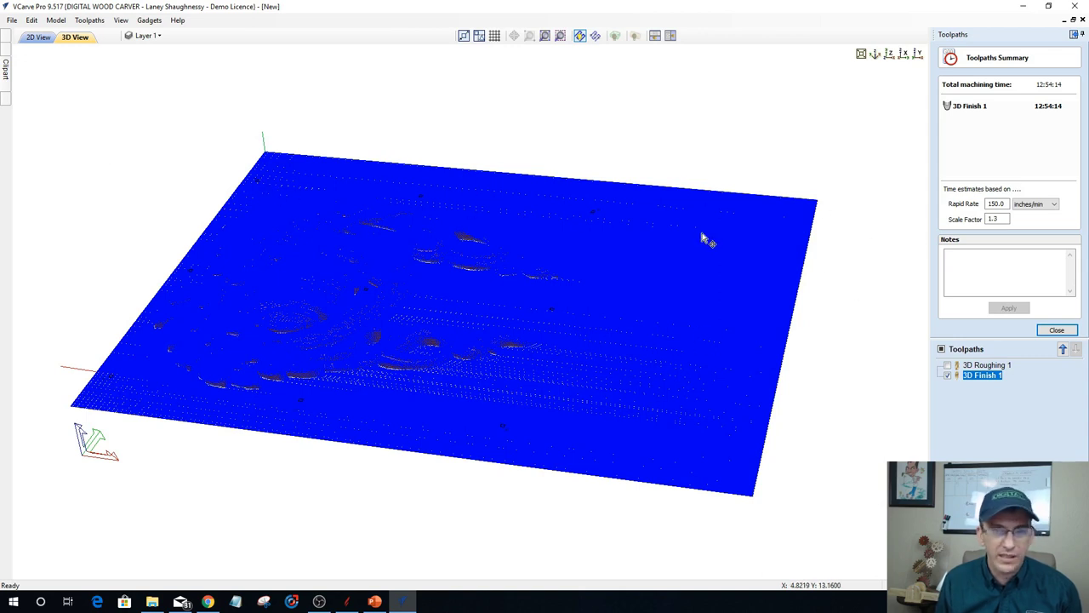
pyautogui.click(1068, 330)
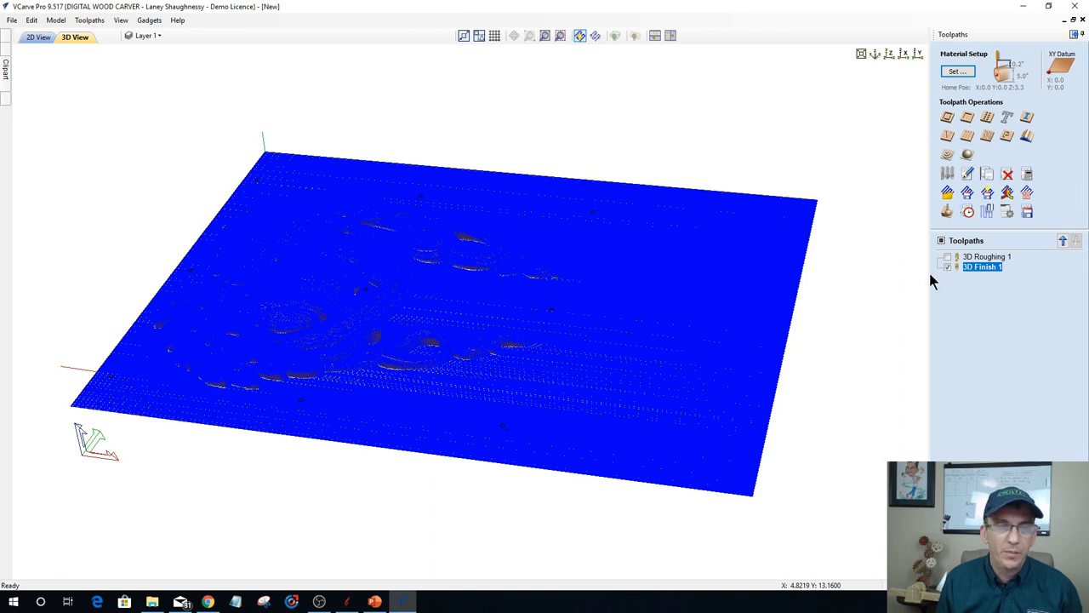
pyautogui.click(947, 267)
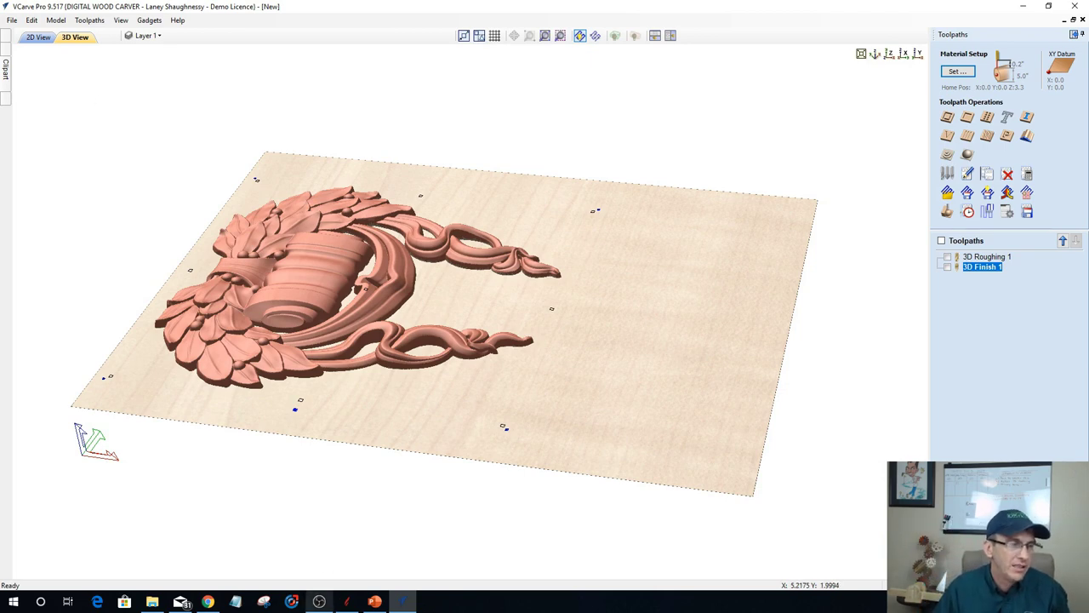
# Return to the Aspire table leg file in its 2D drawing view.
pyautogui.click(347, 601)
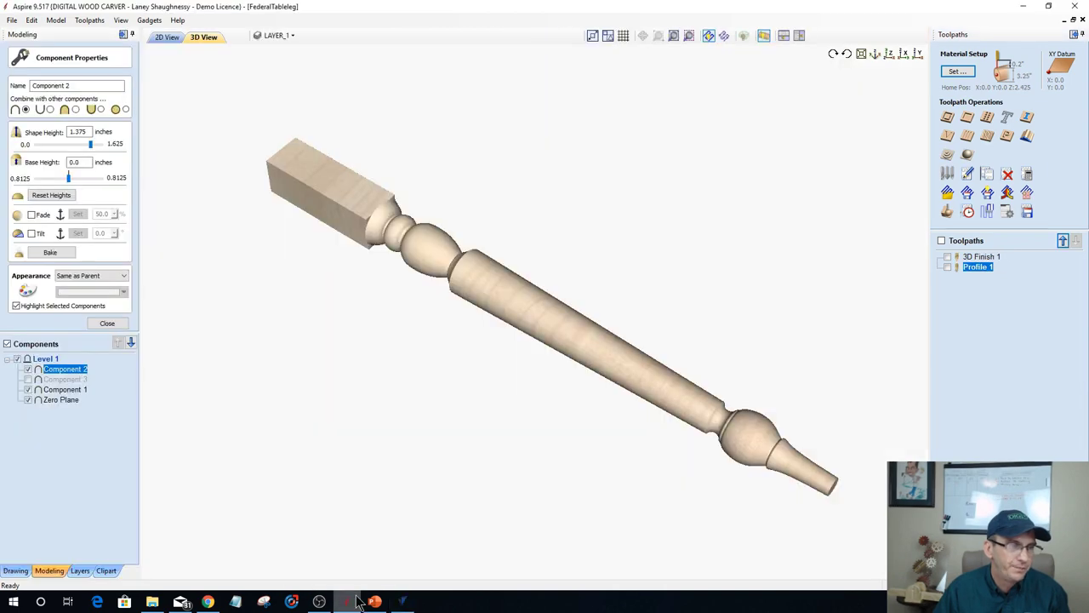
pyautogui.click(167, 38)
pyautogui.scroll(-2, 528, 384)
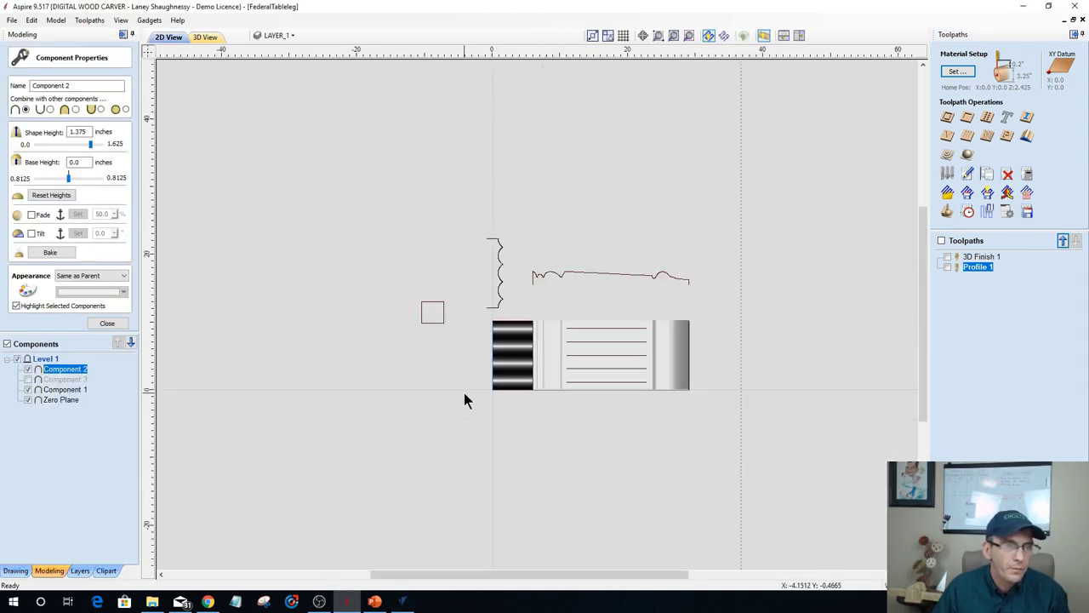
pyautogui.scroll(5, 631, 278)
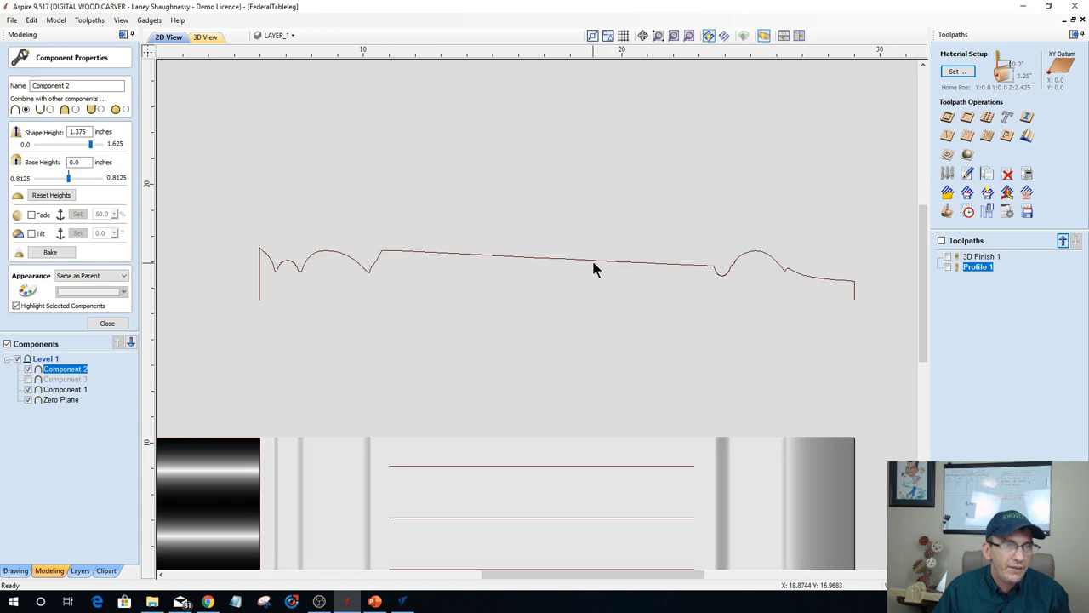
# Select the leg profile outline, close Component Properties and bring up the drawing tools.
pyautogui.click(594, 268)
pyautogui.scroll(3, 593, 267)
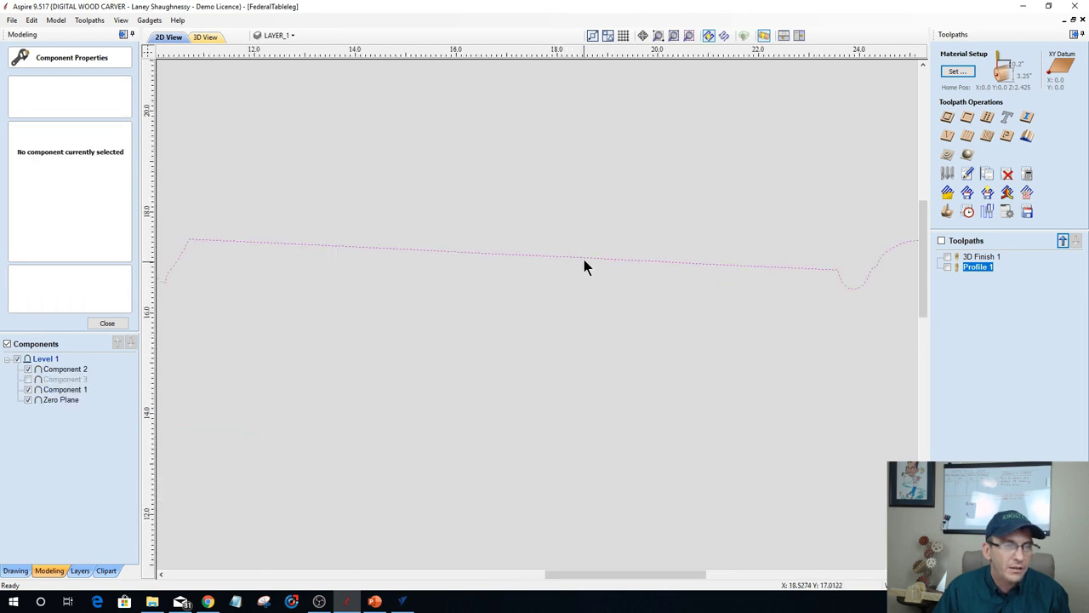
pyautogui.scroll(-6, 583, 265)
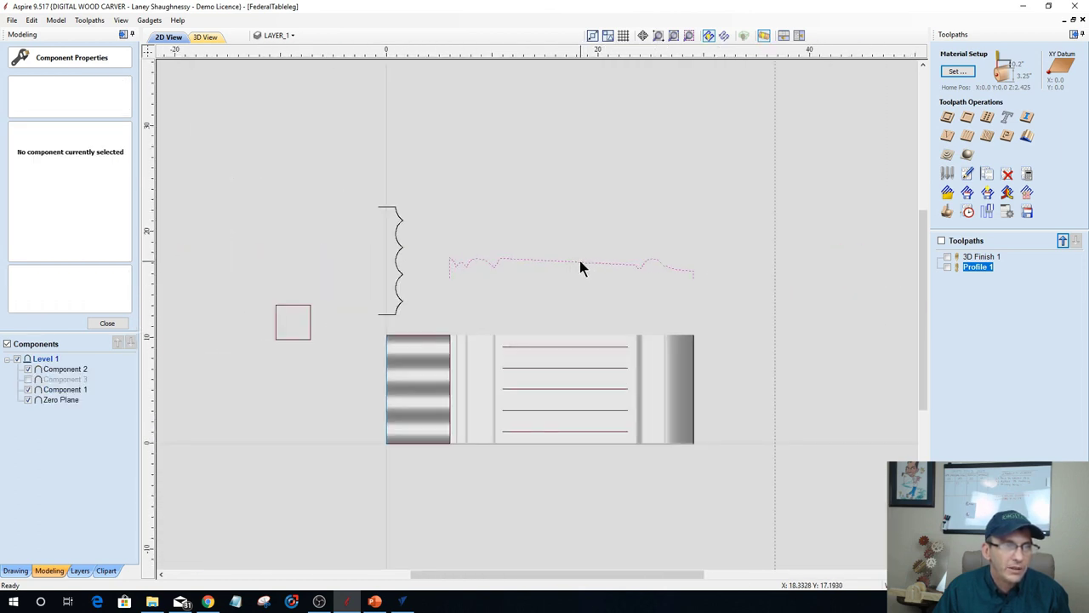
pyautogui.scroll(3, 560, 260)
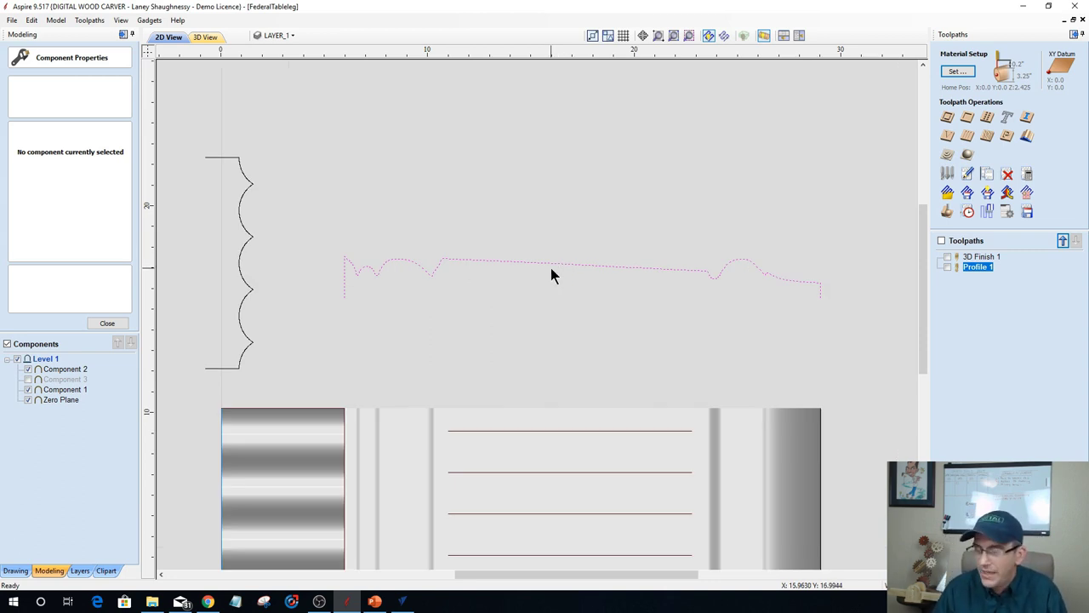
pyautogui.scroll(-3, 550, 267)
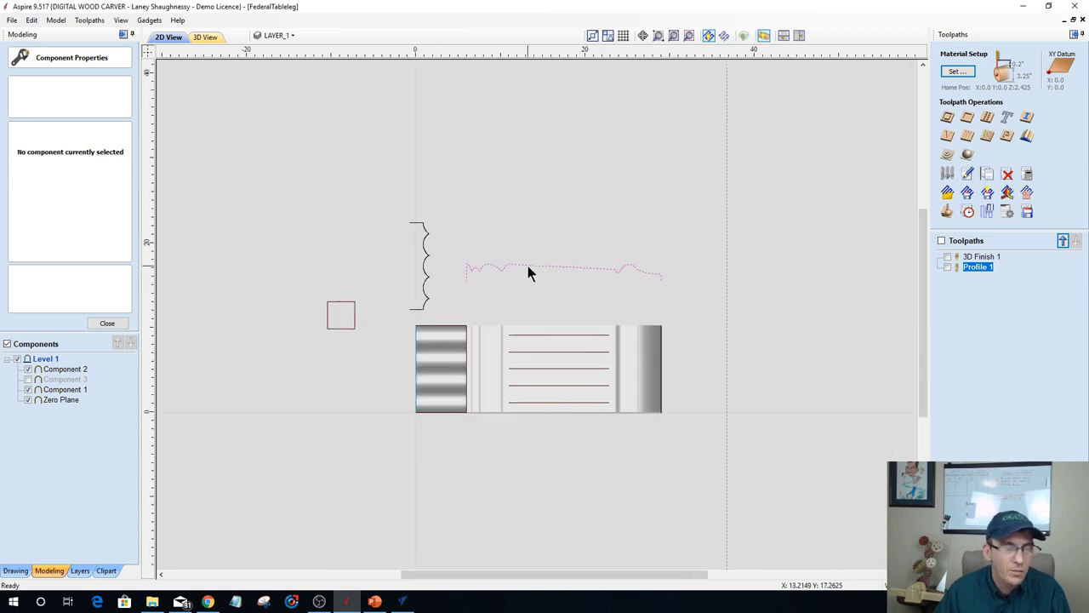
pyautogui.click(528, 263)
pyautogui.scroll(3, 527, 264)
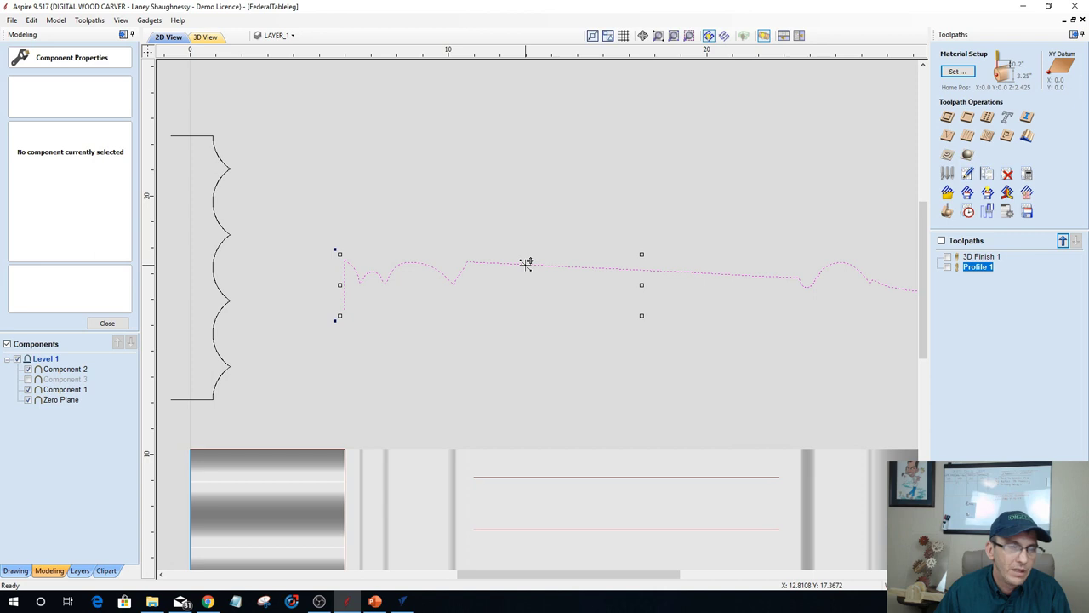
pyautogui.scroll(-2, 527, 264)
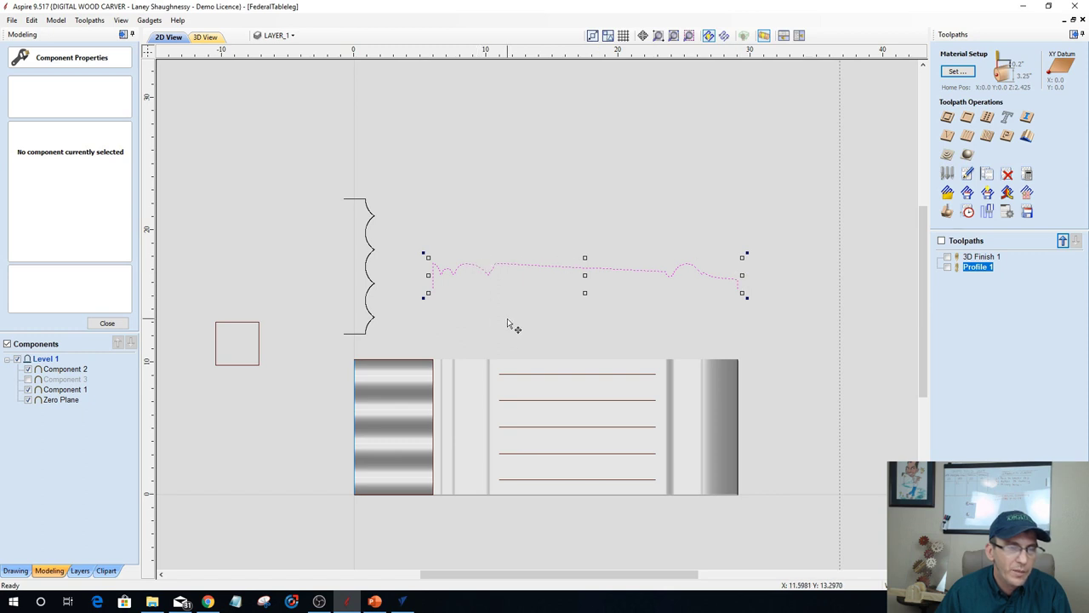
pyautogui.scroll(1, 519, 491)
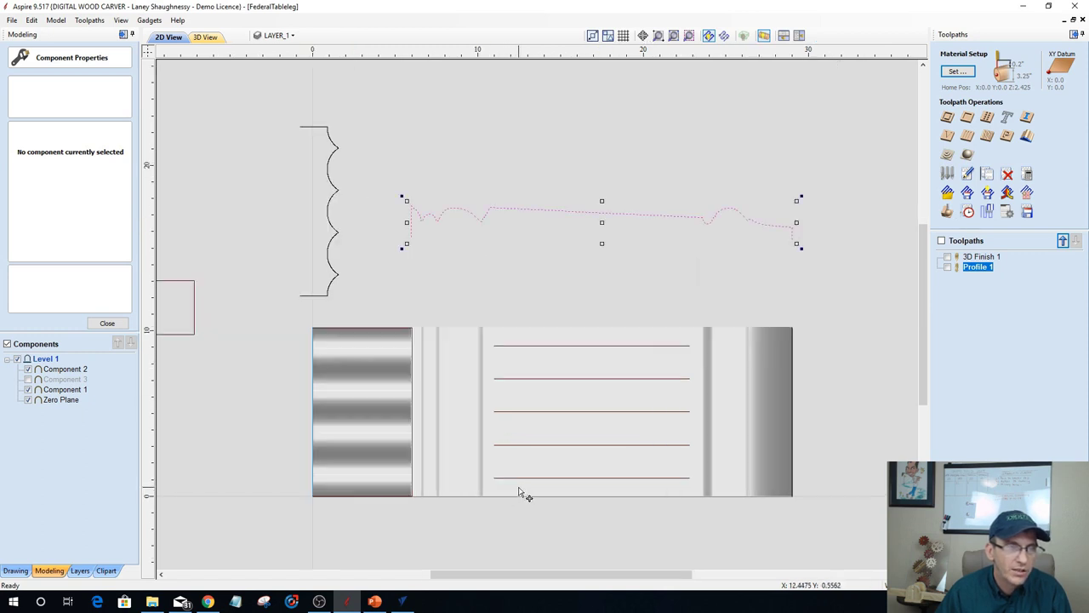
pyautogui.scroll(1, 519, 492)
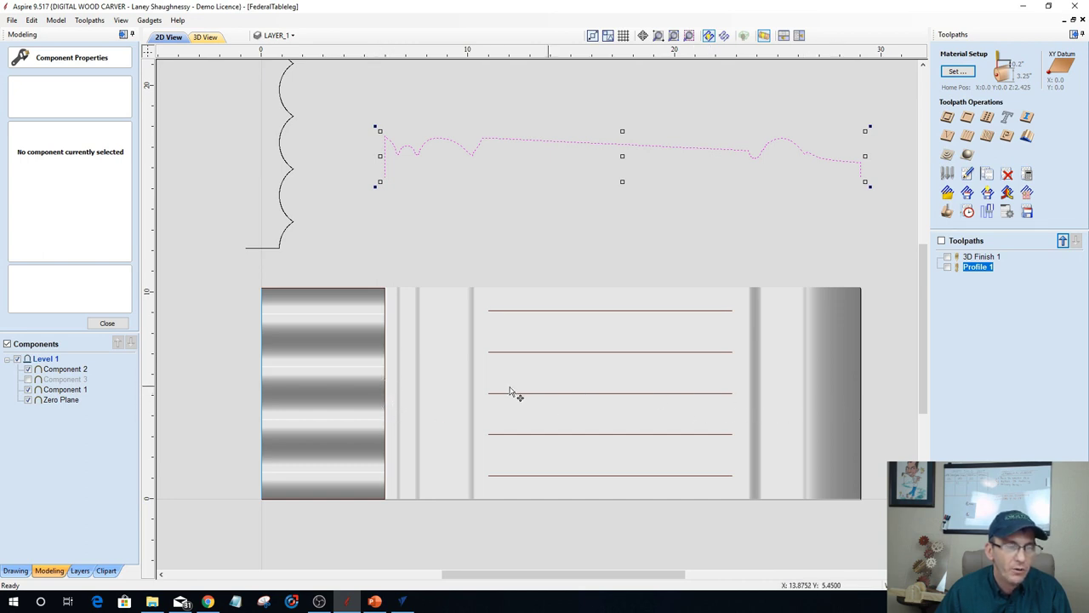
pyautogui.click(102, 323)
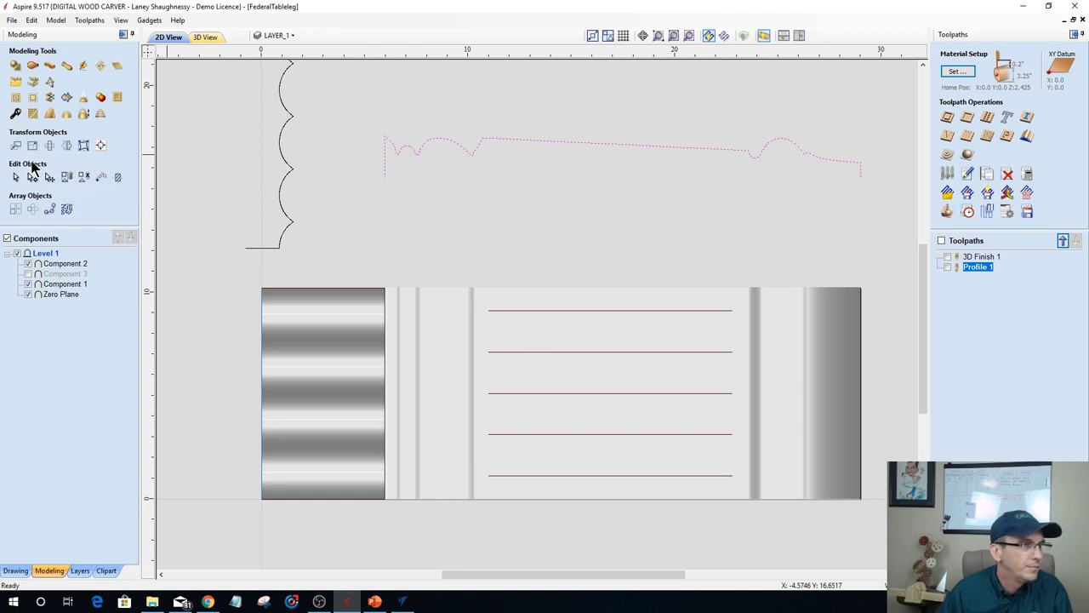
pyautogui.click(15, 570)
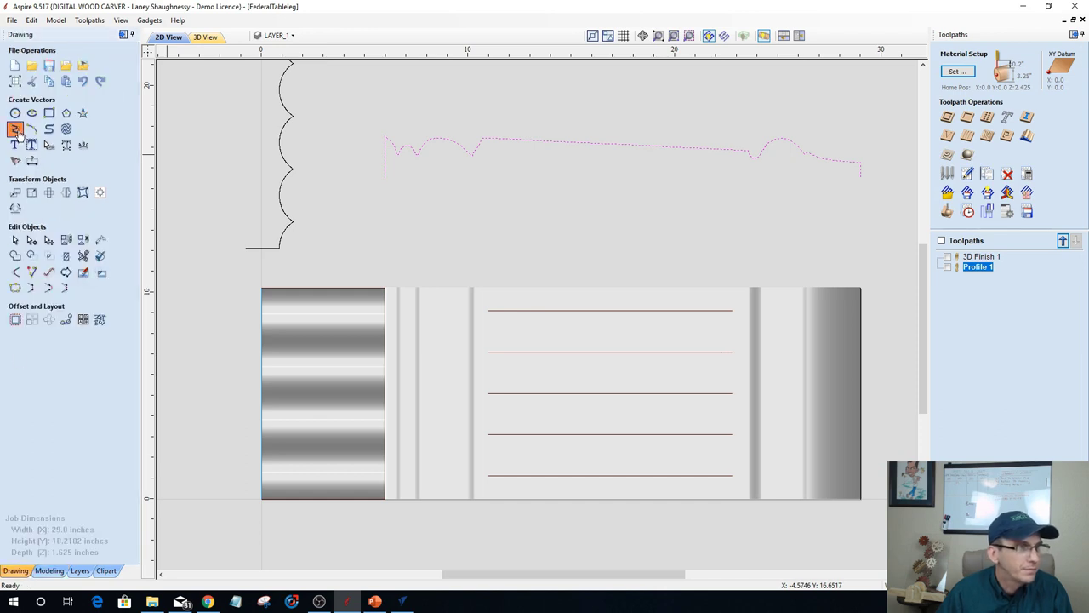
pyautogui.click(17, 132)
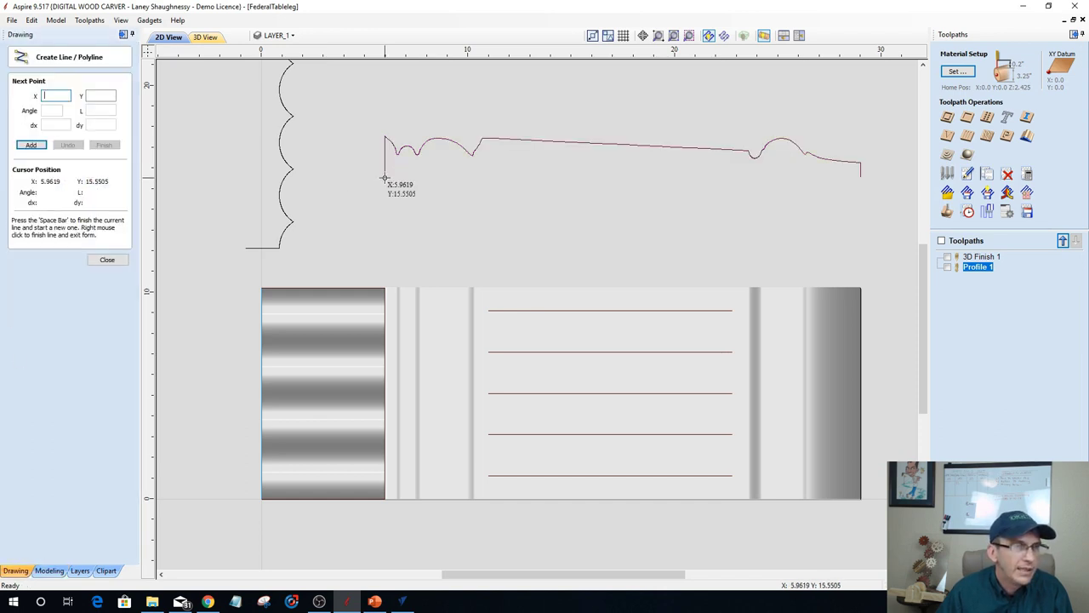
pyautogui.click(383, 179)
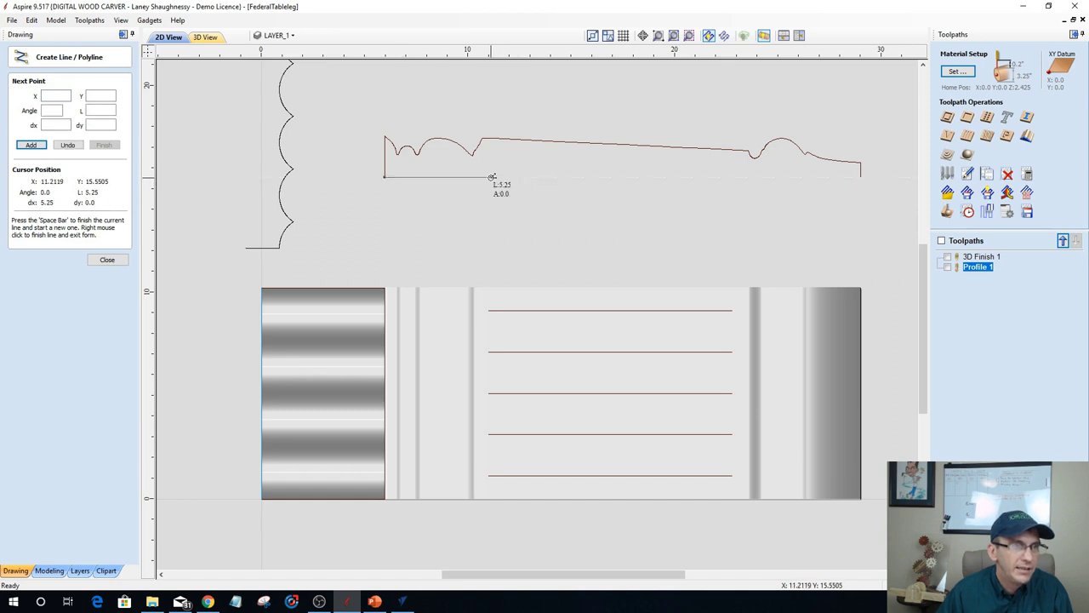
pyautogui.click(492, 177)
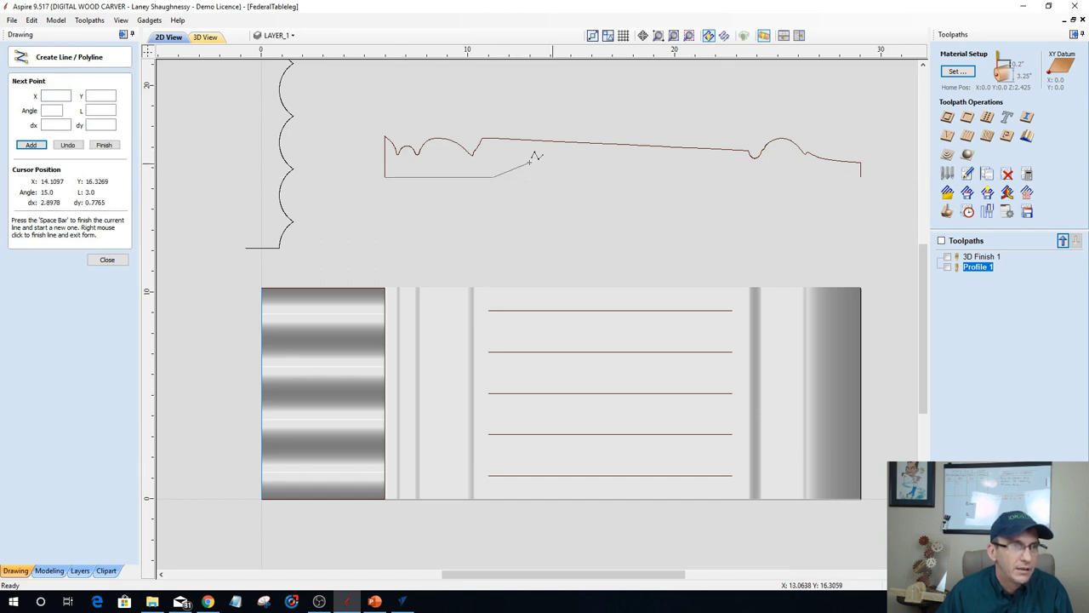
pyautogui.click(528, 163)
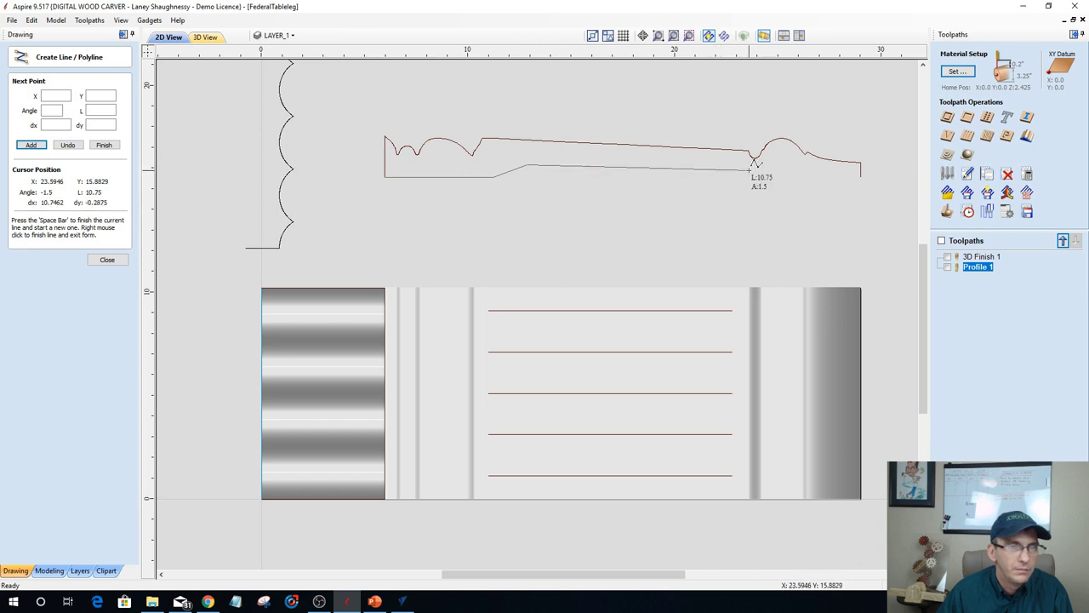
pyautogui.click(748, 170)
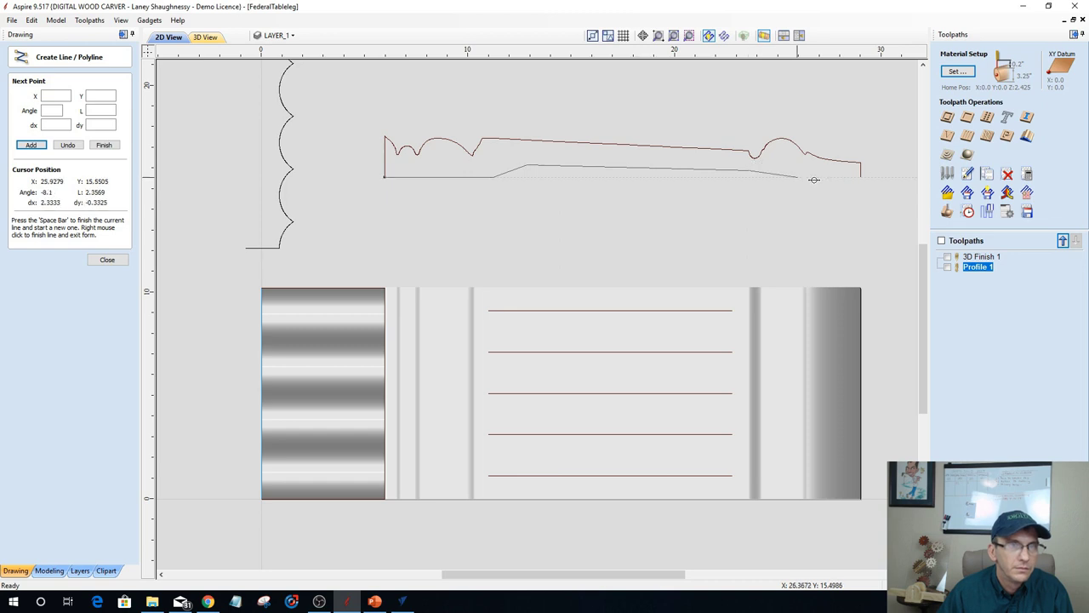
pyautogui.click(862, 178)
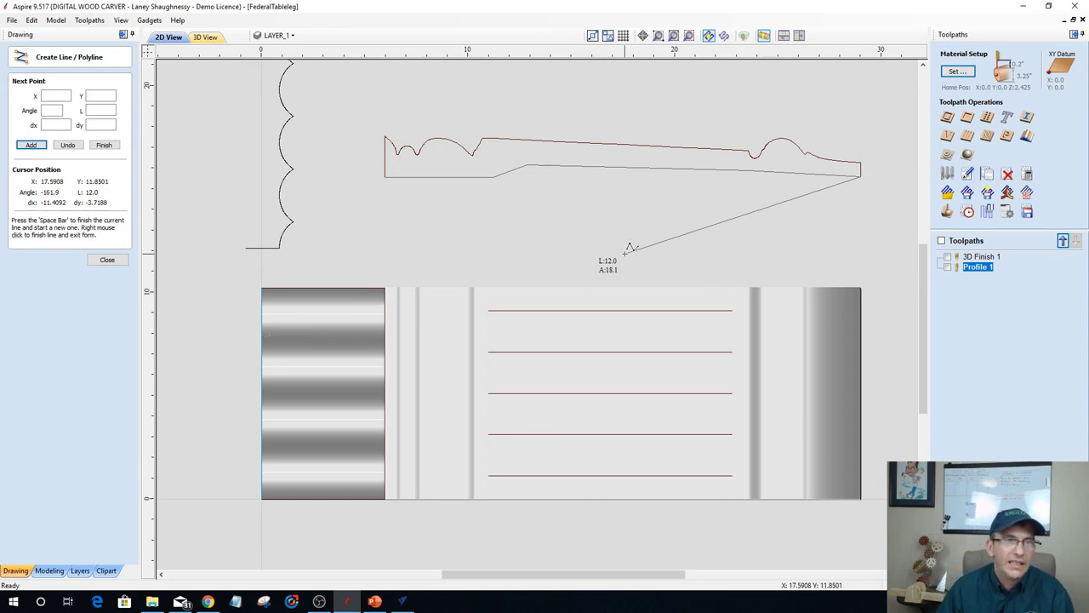
pyautogui.press('space')
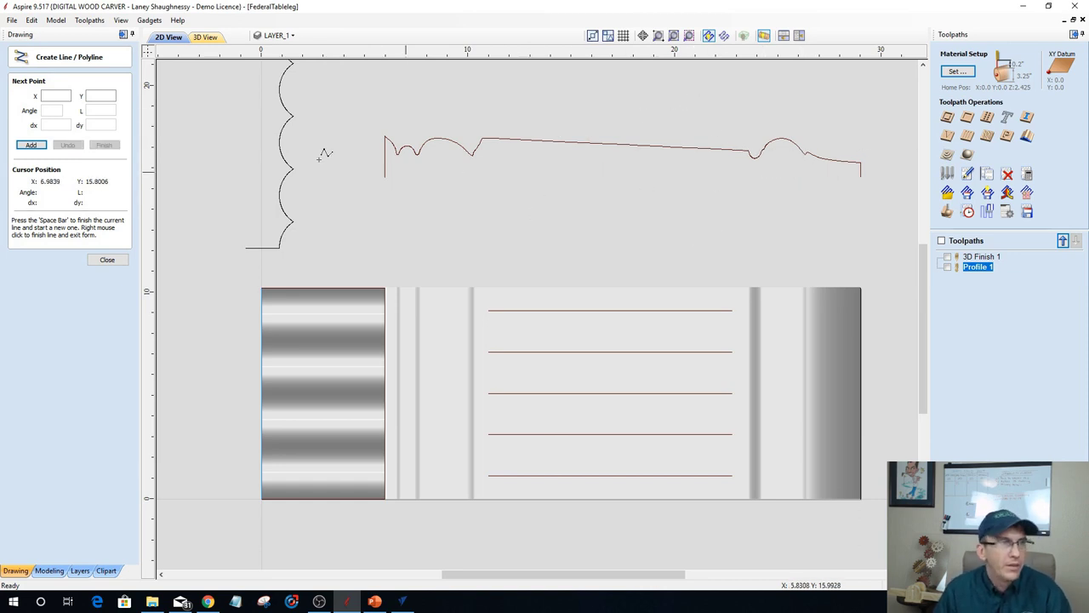
pyautogui.click(107, 259)
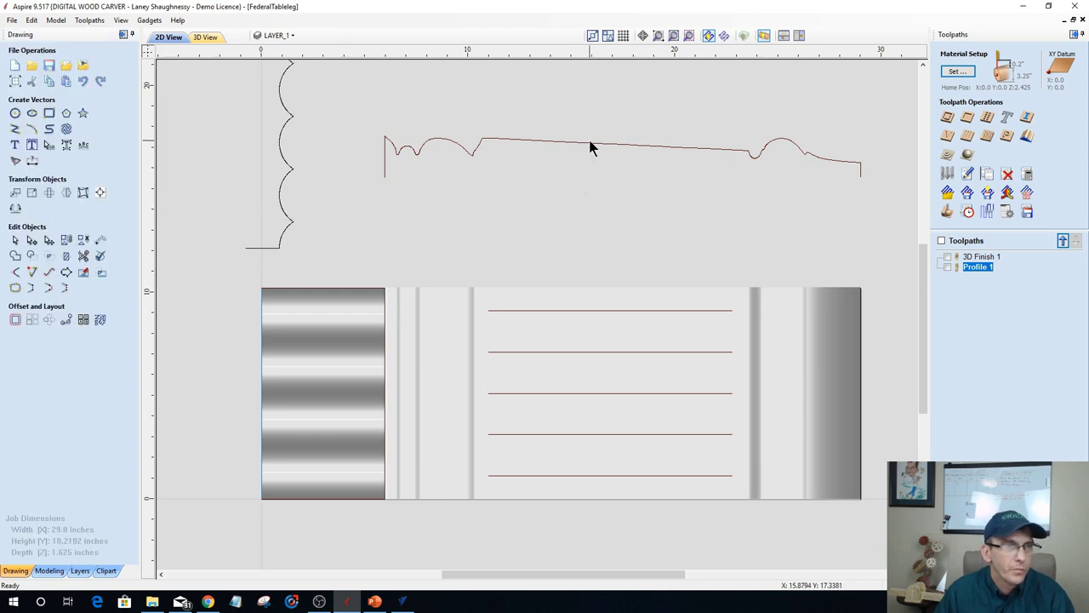
# Select the upper leg profile curve and zoom around the drawing.
pyautogui.click(678, 146)
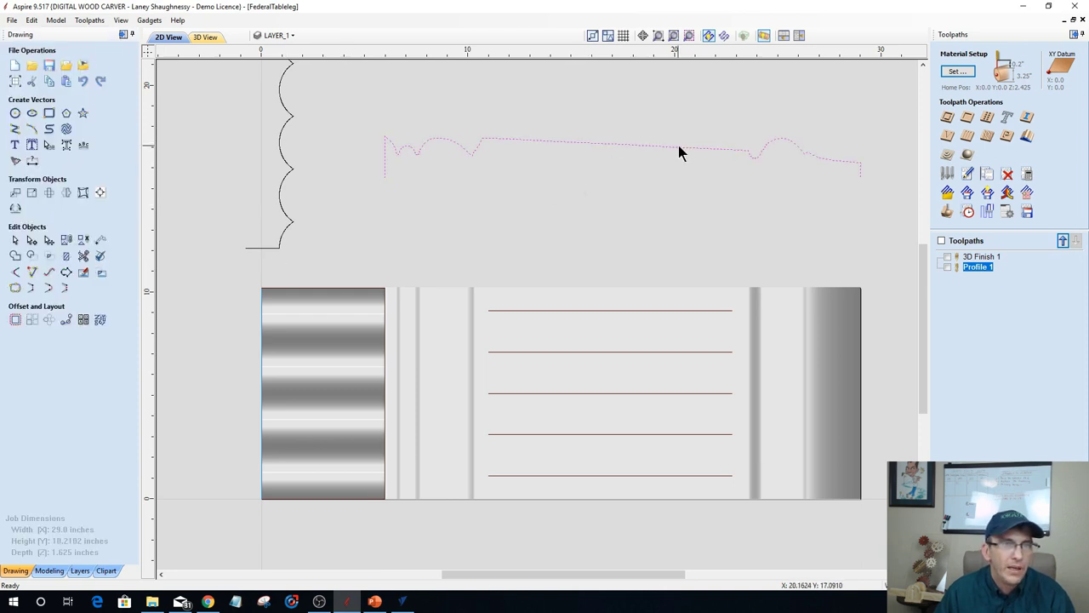
pyautogui.scroll(-2, 493, 231)
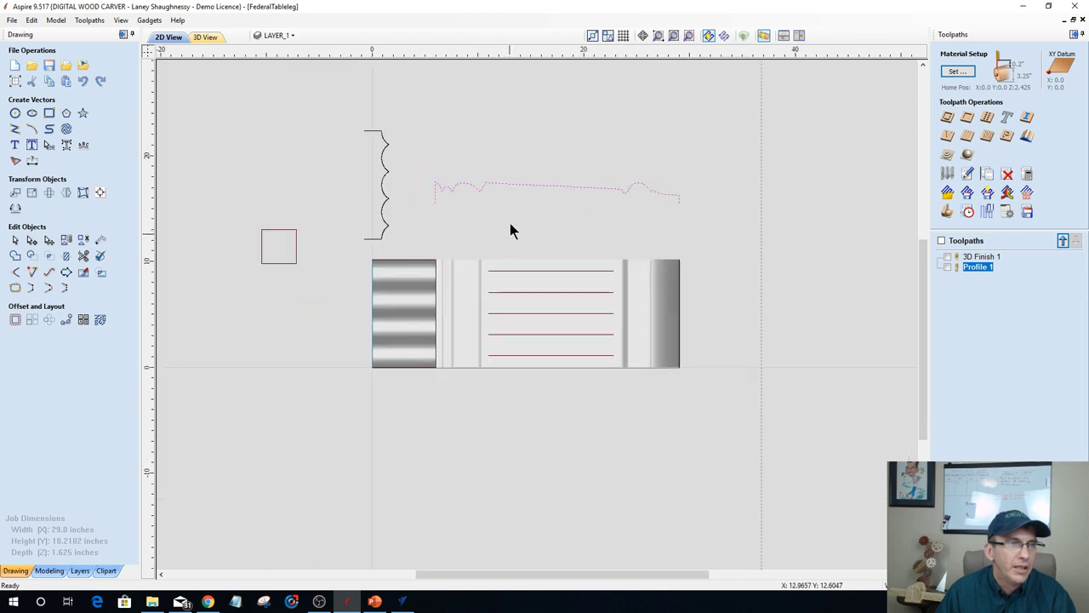
pyautogui.scroll(2, 363, 133)
pyautogui.scroll(-2, 618, 196)
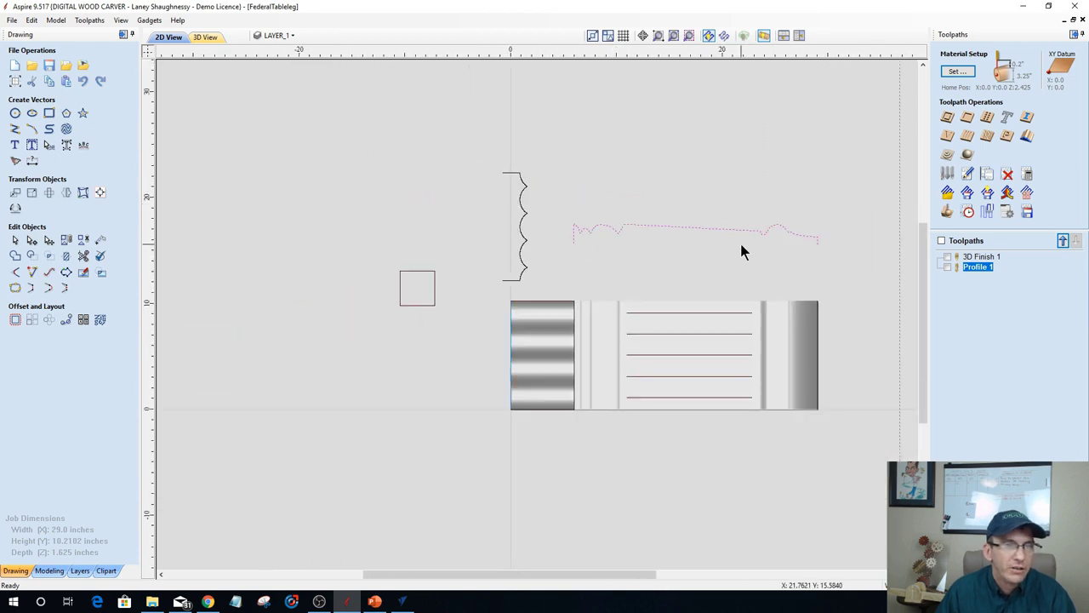
pyautogui.scroll(1, 776, 251)
pyautogui.scroll(1, 787, 249)
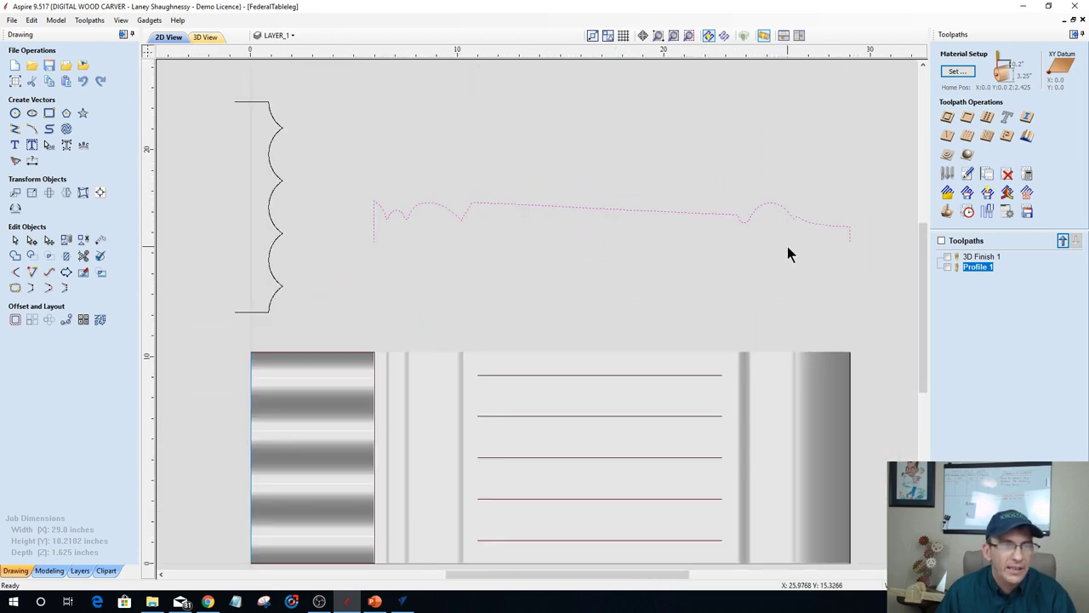
pyautogui.scroll(-1, 778, 246)
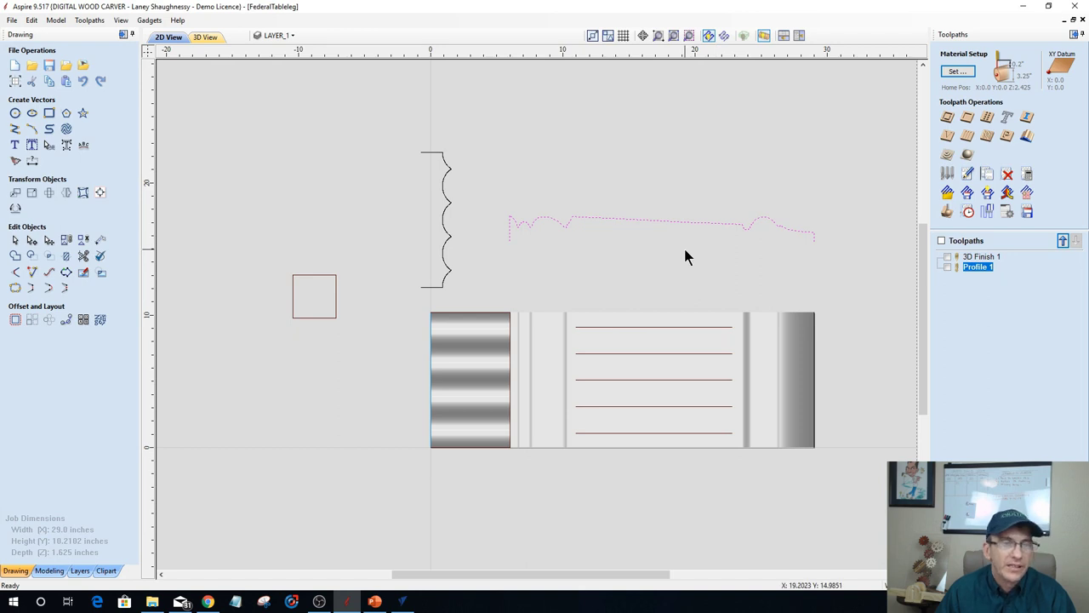
pyautogui.scroll(1, 703, 247)
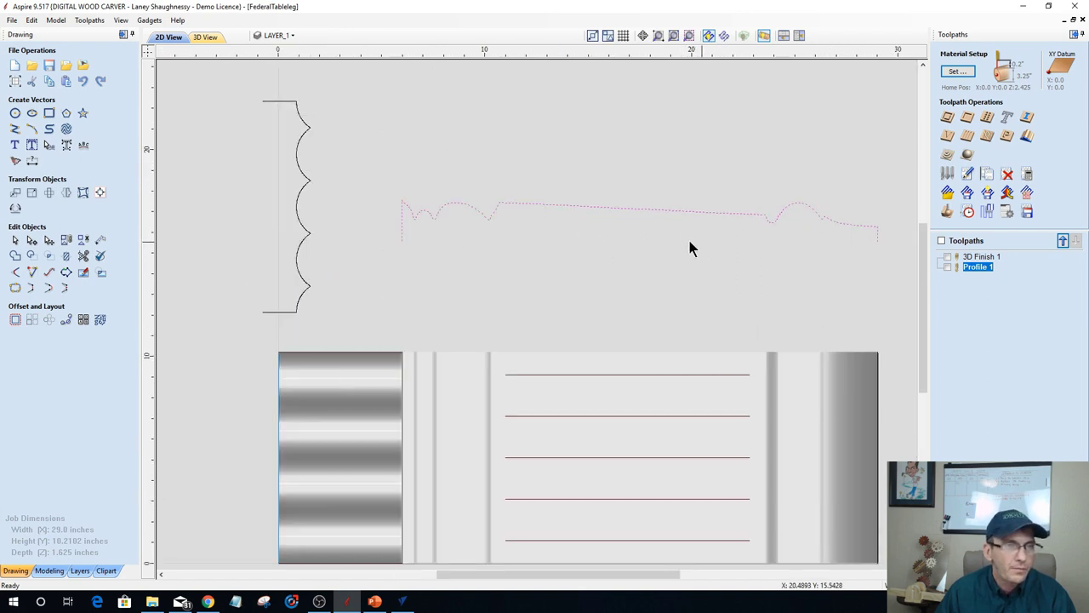
pyautogui.scroll(-1, 607, 222)
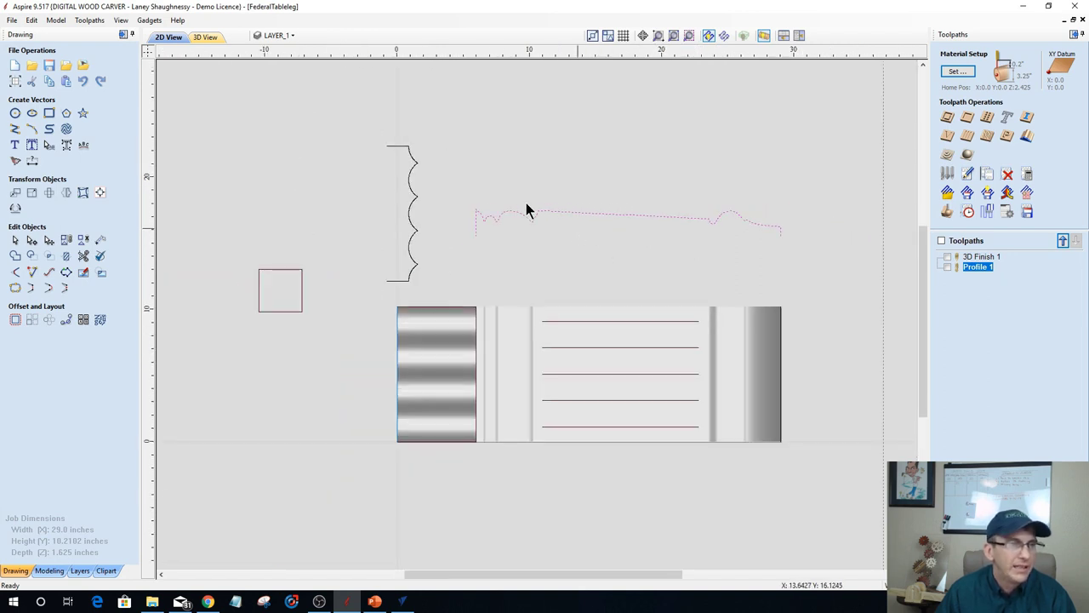
# Hide Components 2 and 1, then delete the rectangle's five horizontal lines.
pyautogui.click(49, 570)
pyautogui.click(28, 273)
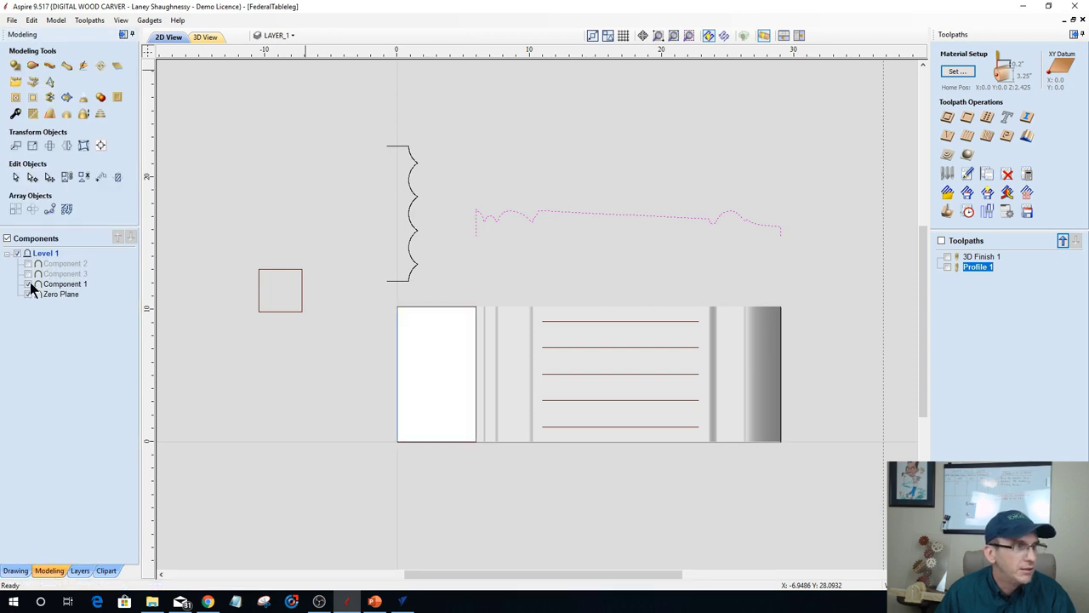
pyautogui.click(27, 285)
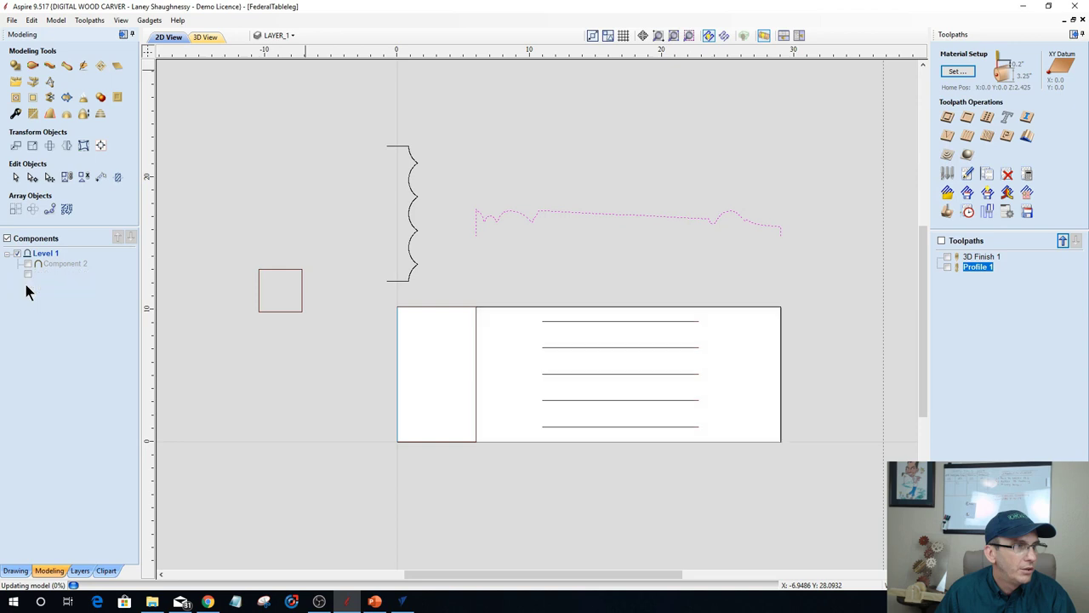
pyautogui.moveTo(680, 432); pyautogui.dragTo(621, 308)
pyautogui.press('Delete')
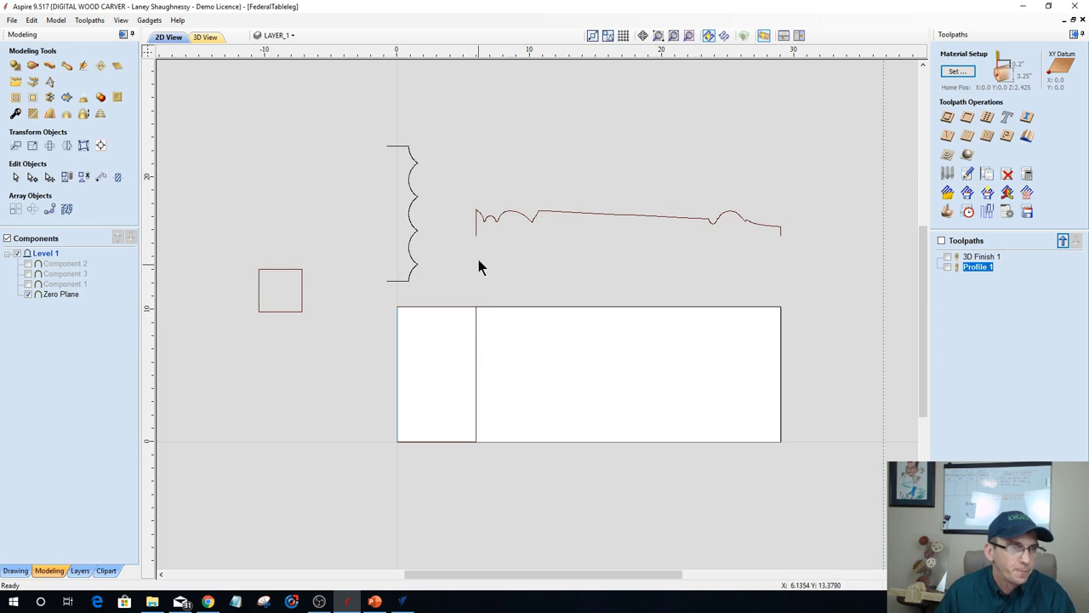
# Select the wavy leg profile curve, ready to transform it.
pyautogui.click(475, 227)
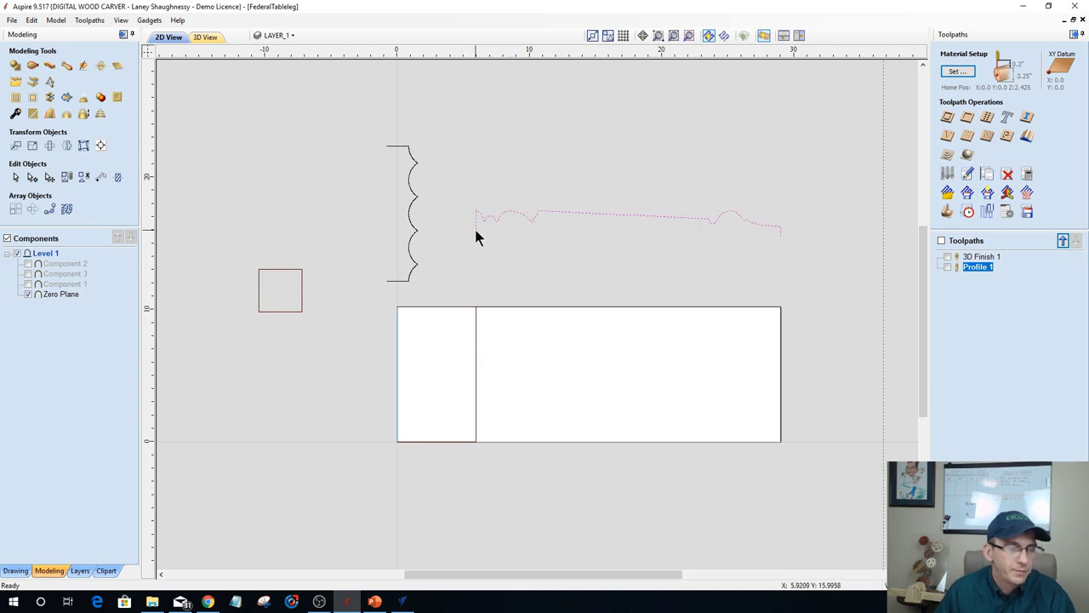
pyautogui.click(477, 365)
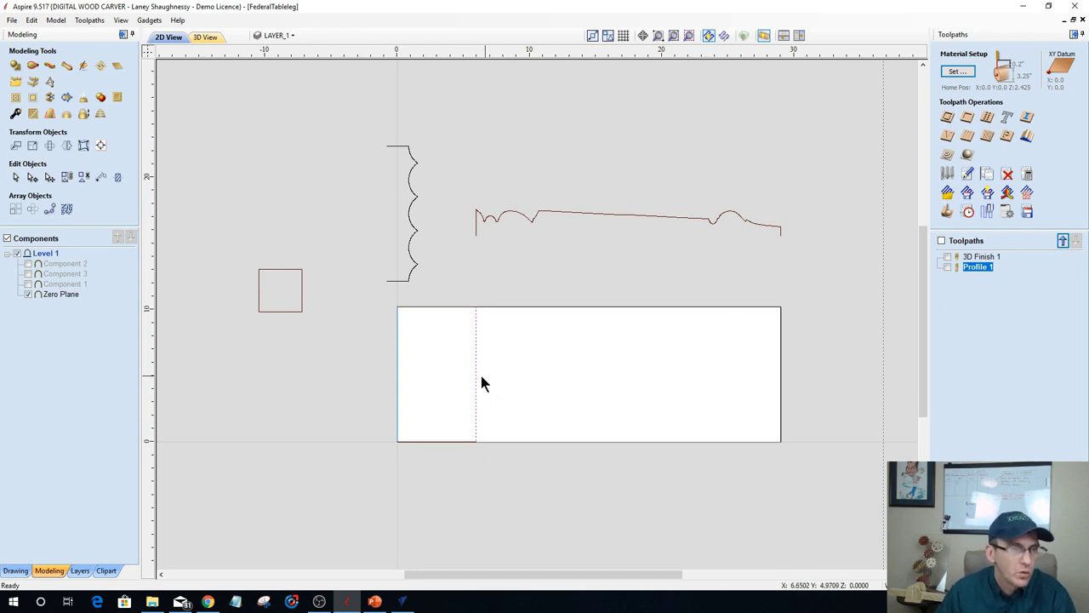
pyautogui.click(476, 234)
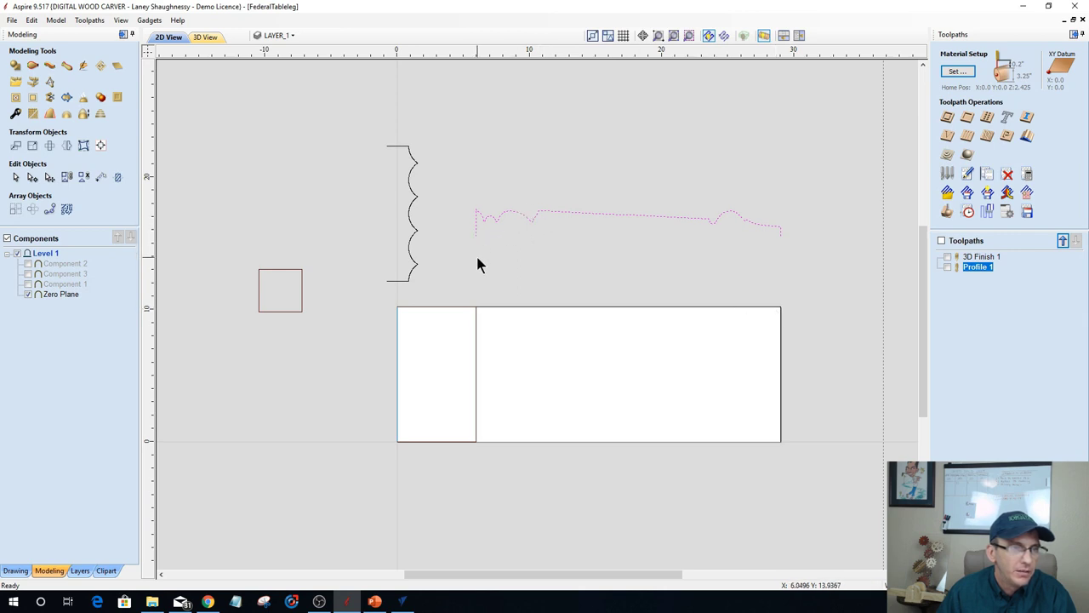
pyautogui.click(477, 365)
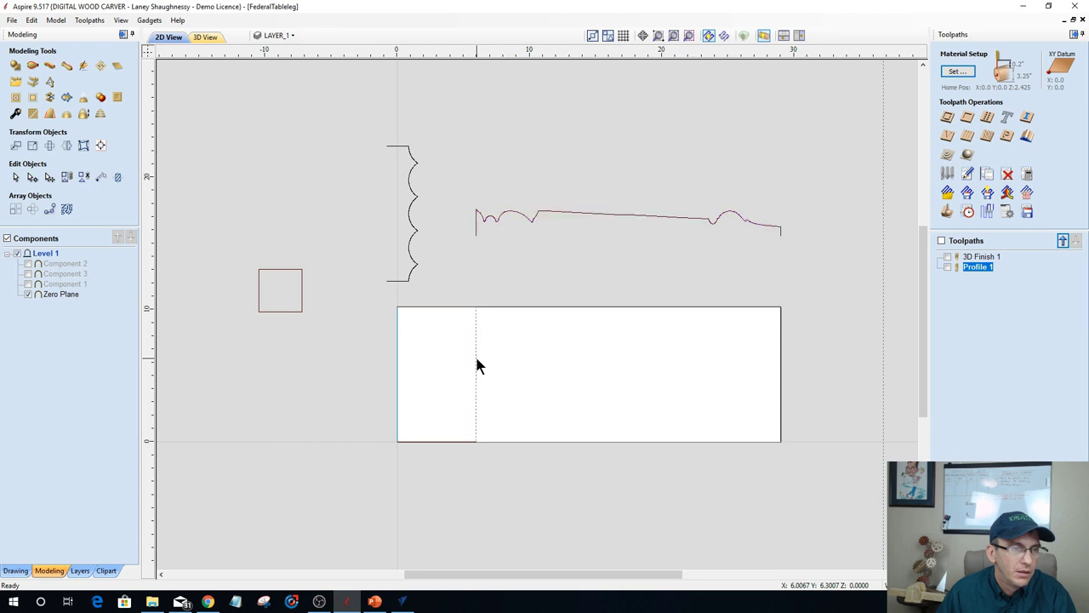
pyautogui.click(506, 216)
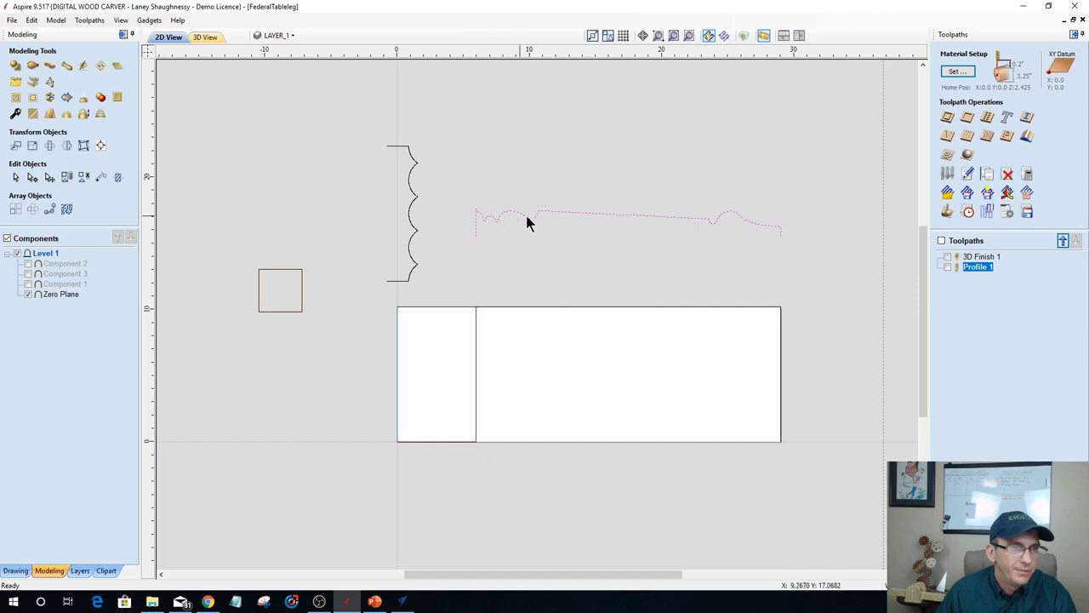
pyautogui.click(560, 212)
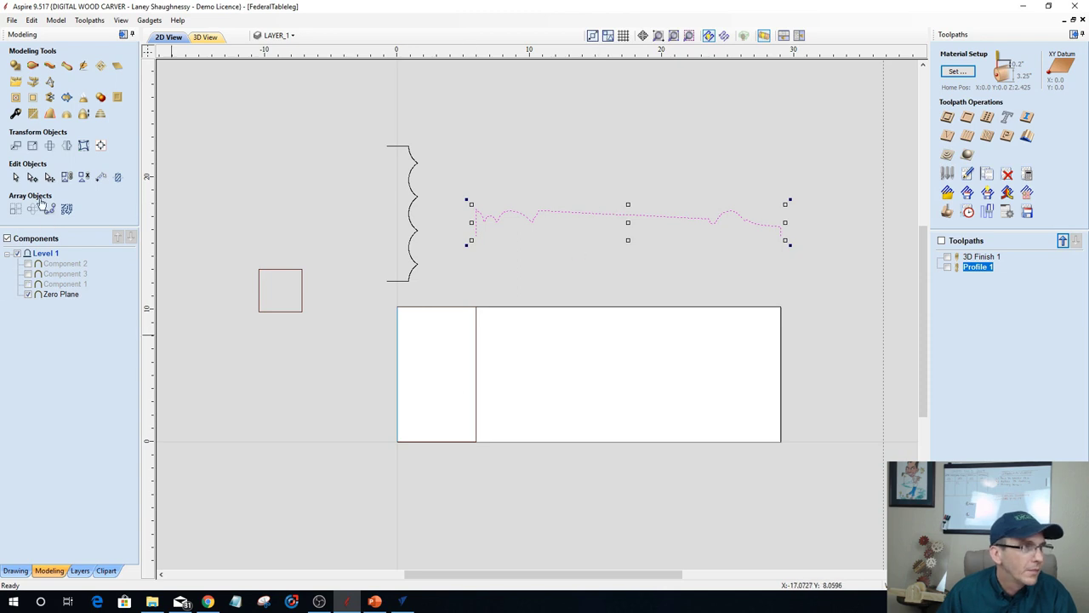
# Draw two horizontal lines from the inner divider to the rectangle's right edge, one above the other.
pyautogui.click(16, 570)
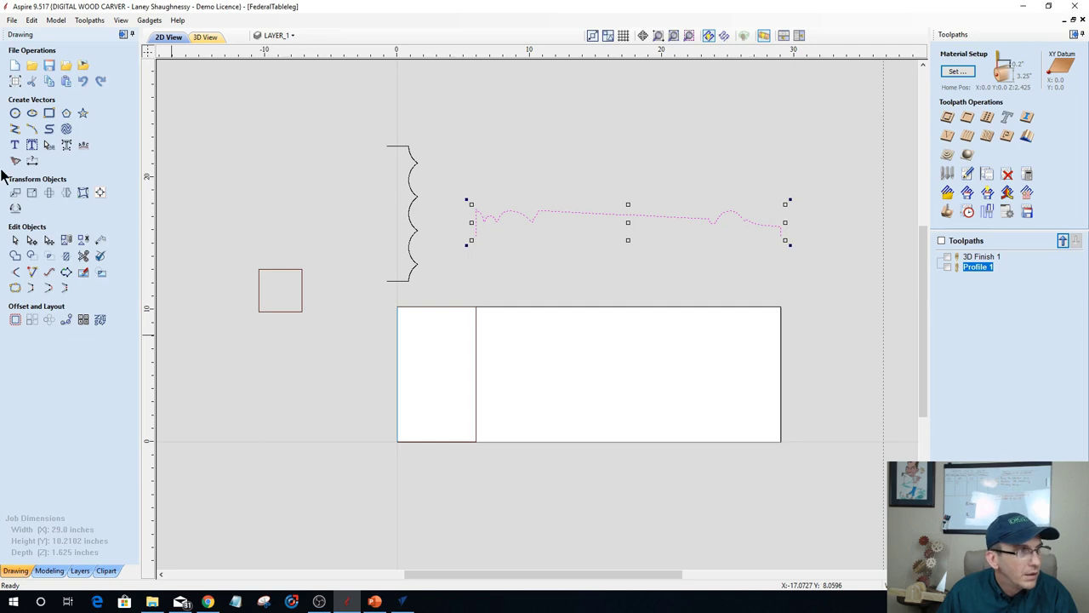
pyautogui.click(14, 130)
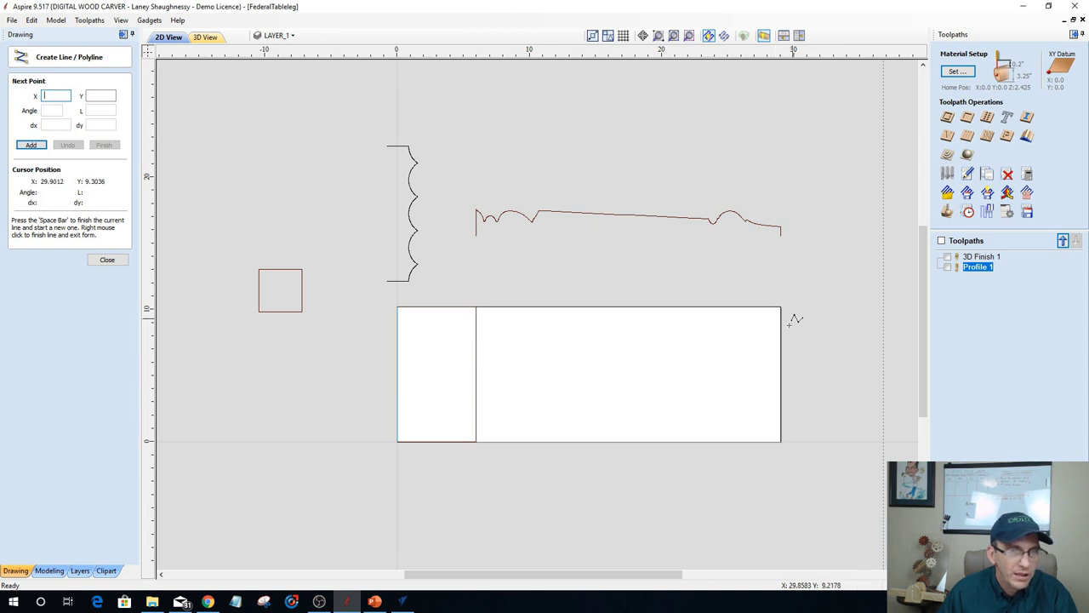
pyautogui.click(476, 340)
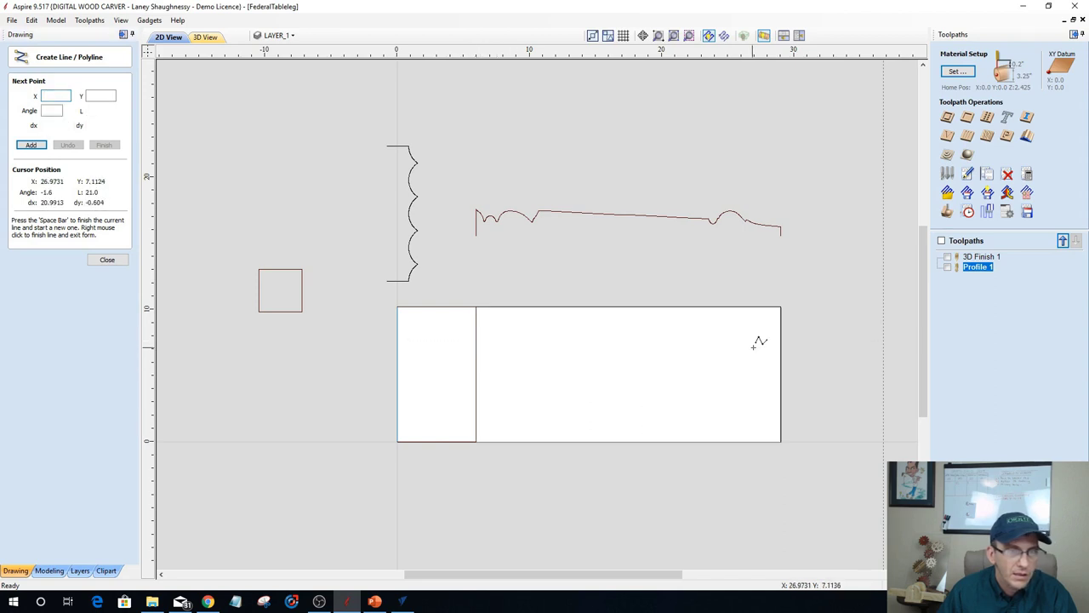
pyautogui.click(780, 341)
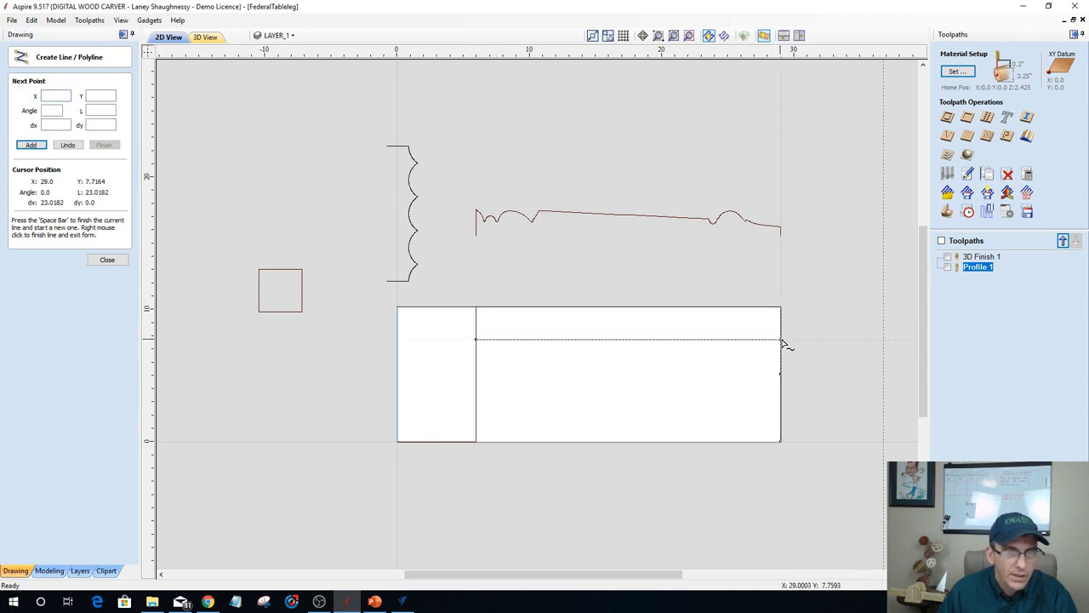
pyautogui.press('space')
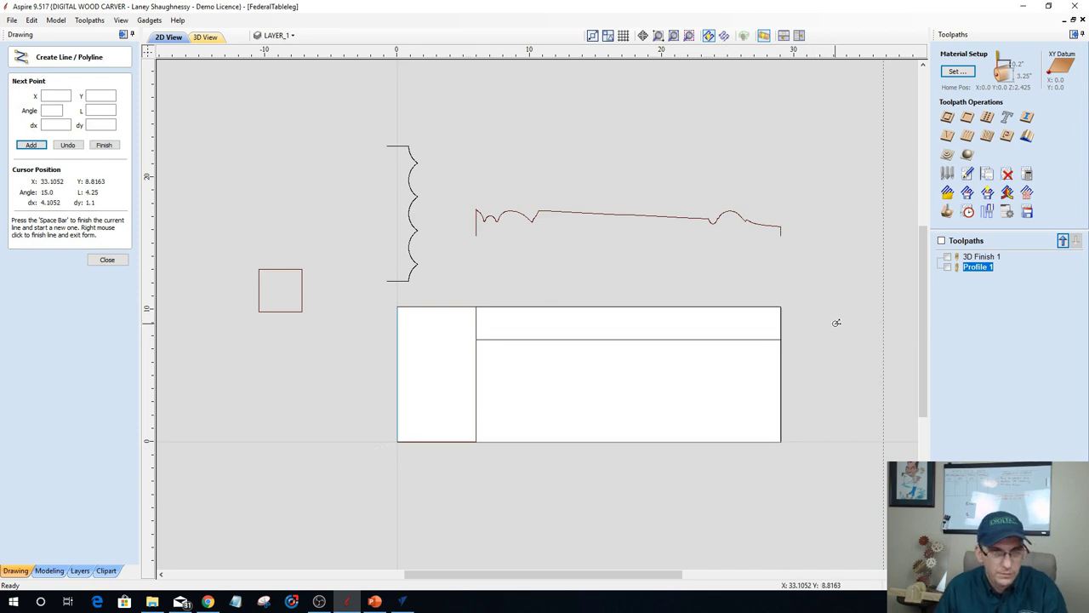
pyautogui.click(476, 418)
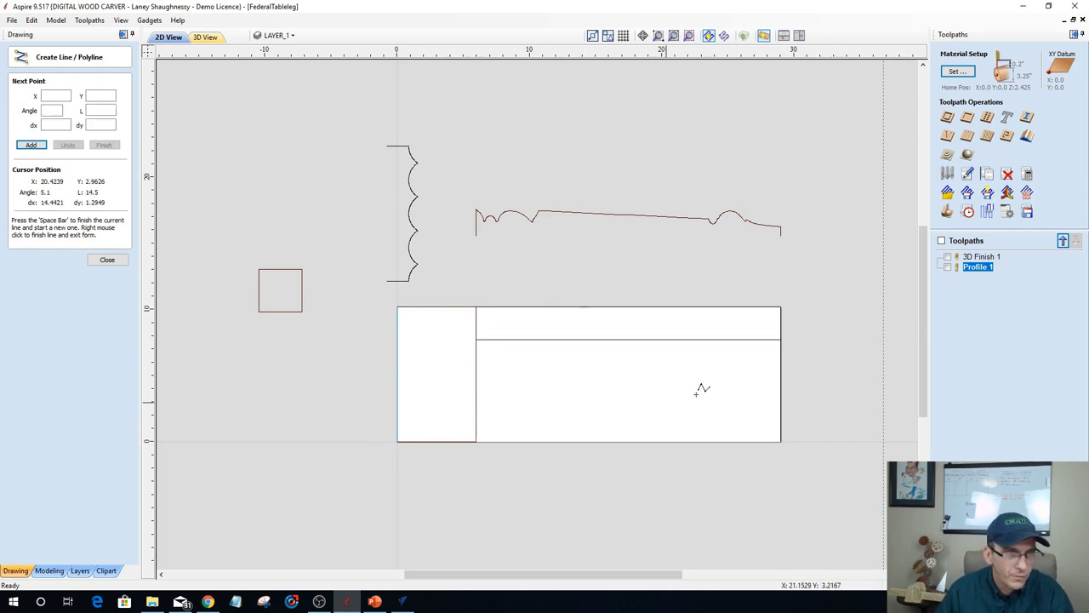
pyautogui.click(783, 419)
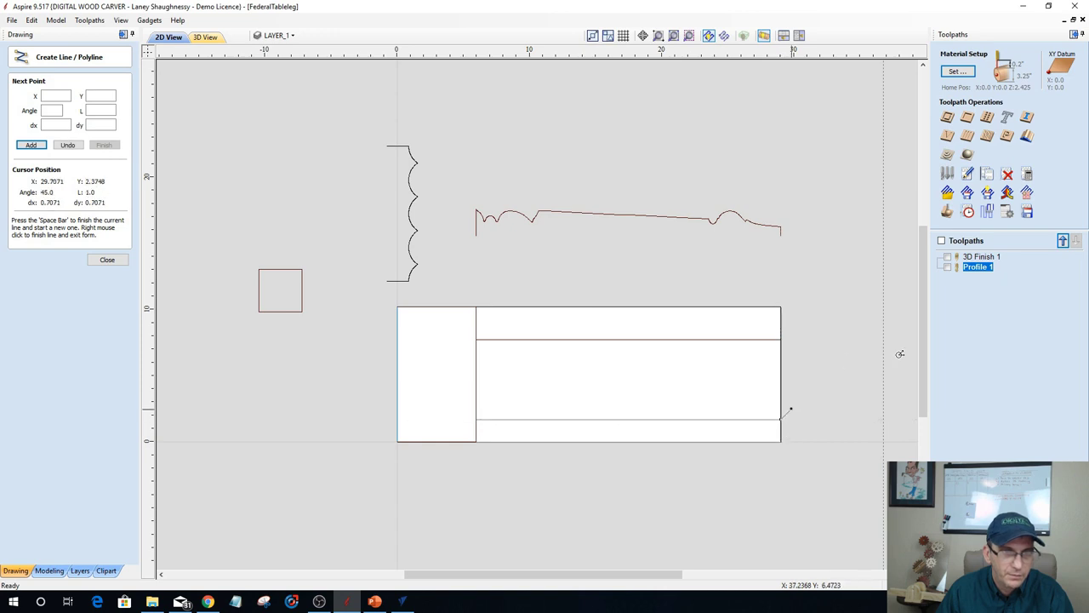
pyautogui.press('space')
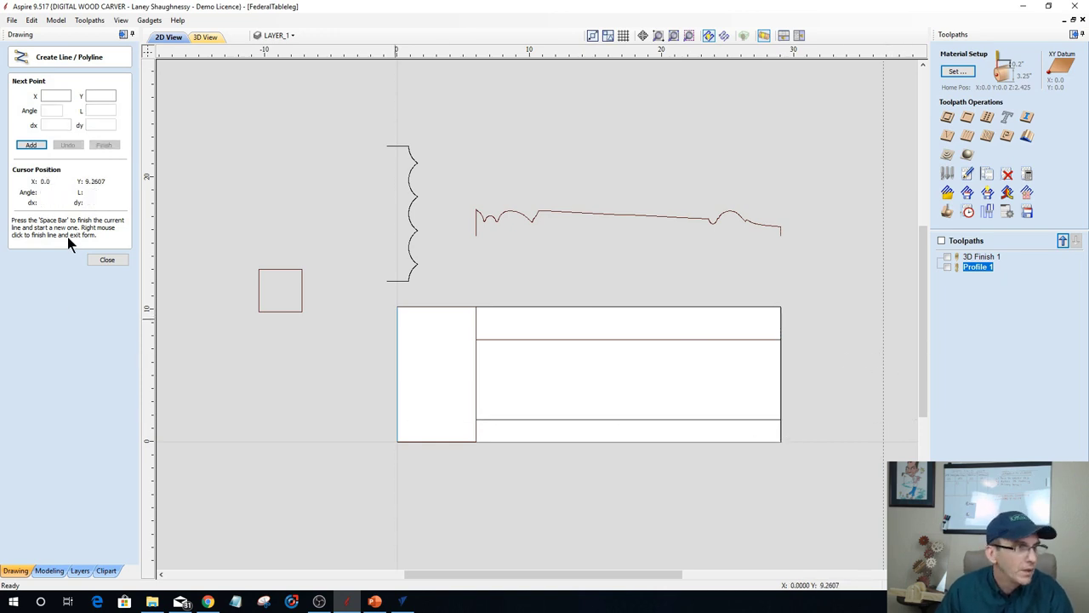
pyautogui.click(89, 260)
pyautogui.moveTo(634, 418); pyautogui.dragTo(574, 341)
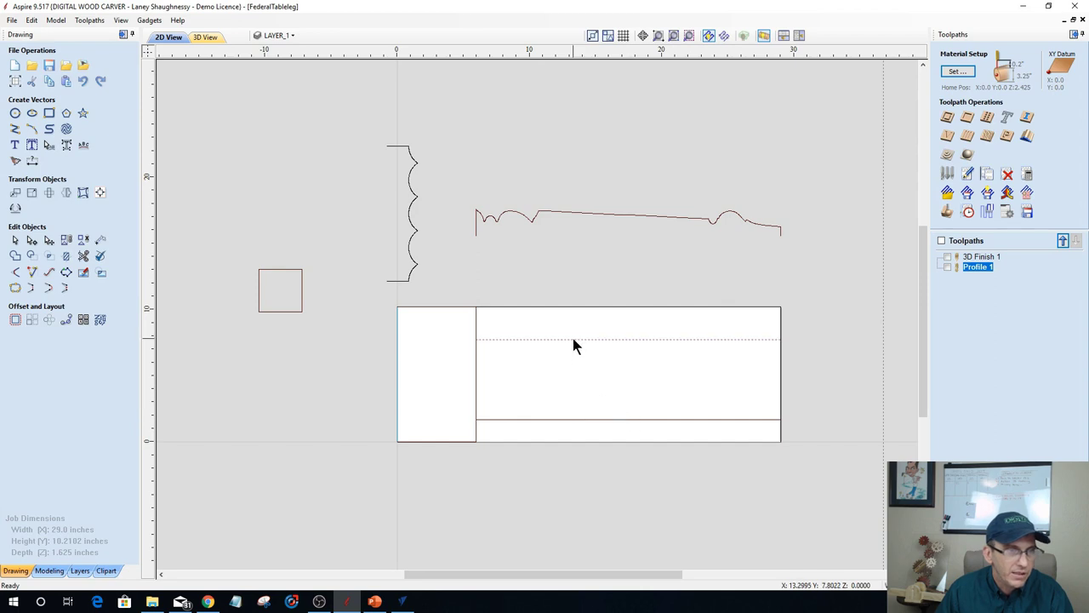
# Centre both new horizontal lines vertically within the material.
pyautogui.keyDown('shift'); pyautogui.click(535, 420); pyautogui.keyUp('shift')
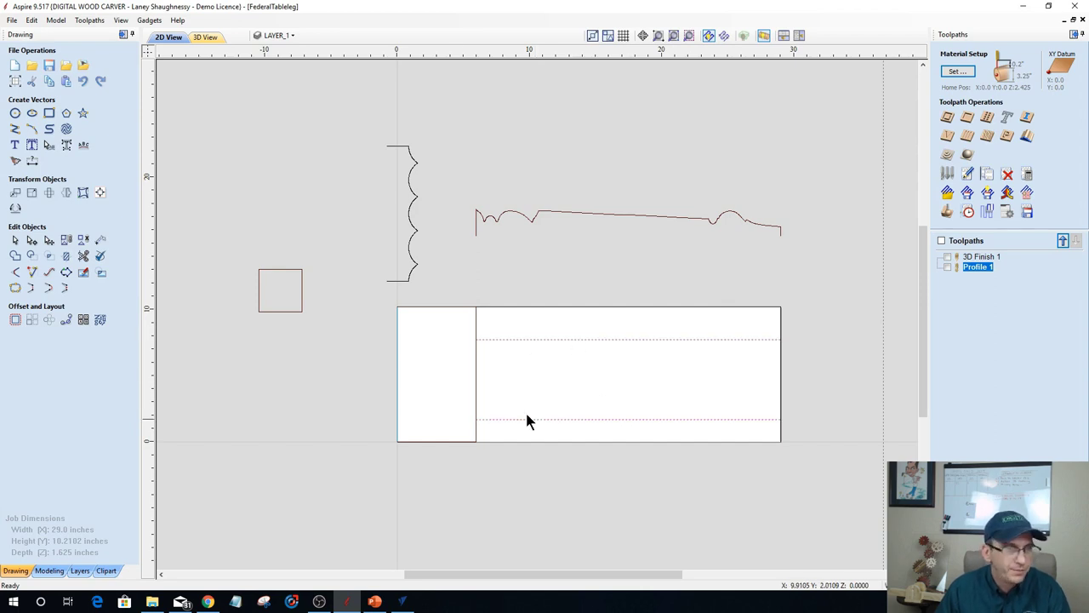
pyautogui.click(100, 193)
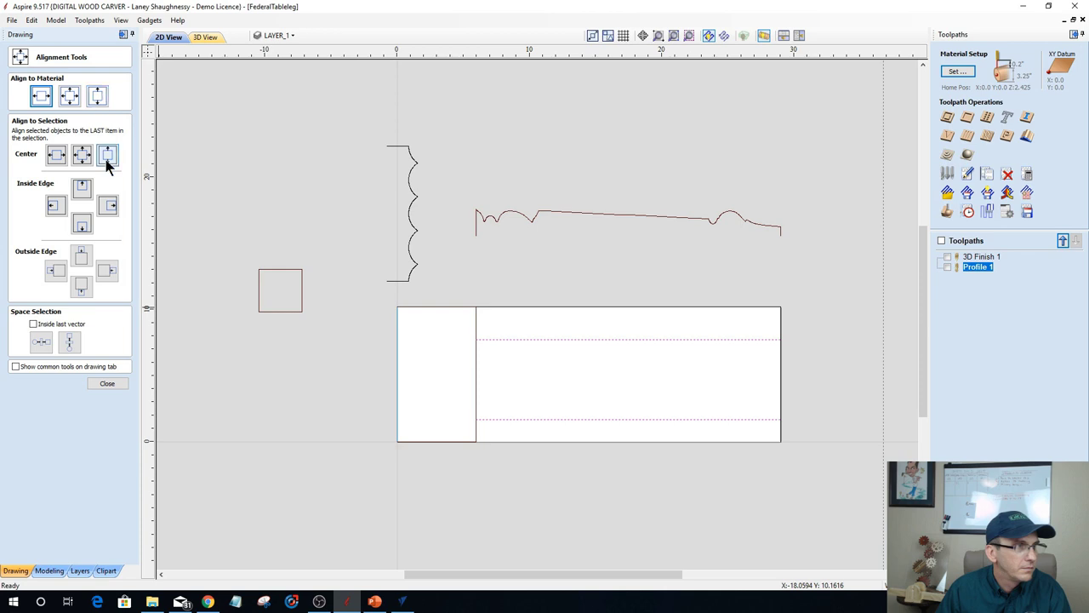
pyautogui.click(96, 97)
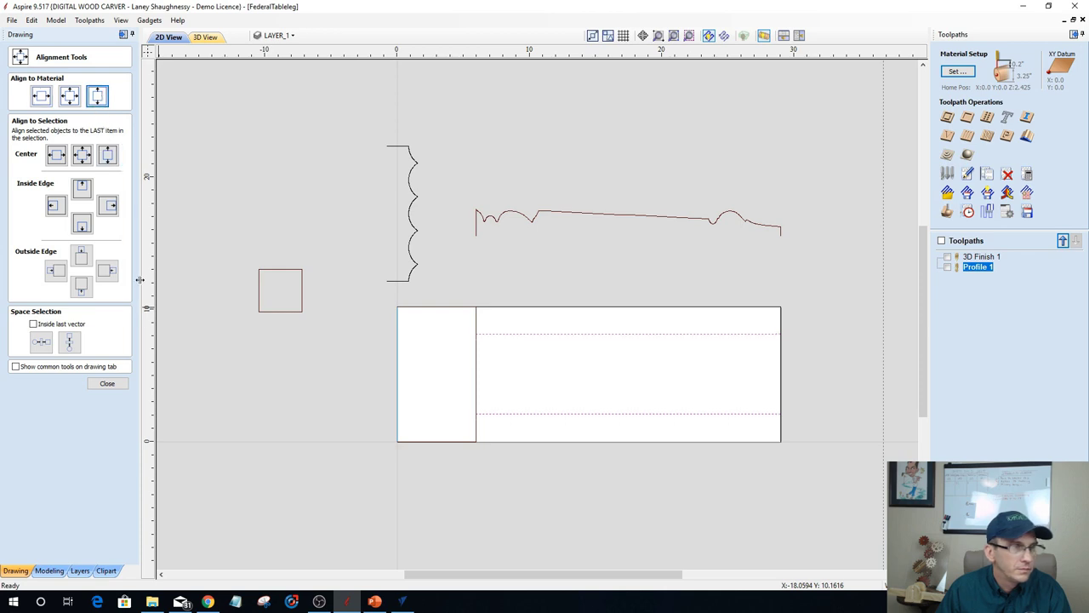
pyautogui.click(108, 383)
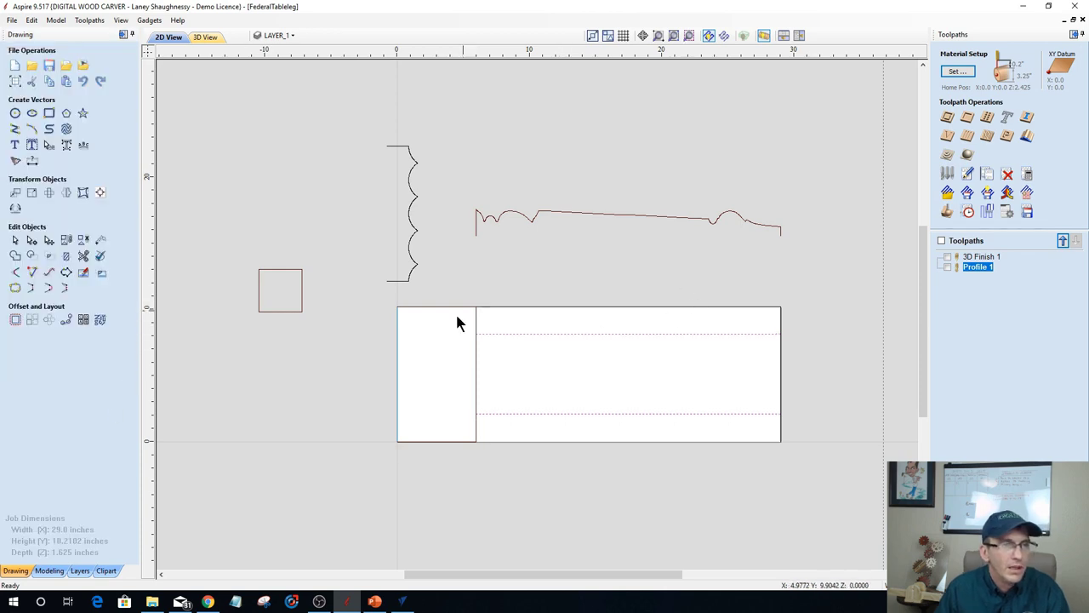
# Try rotating the leg profile to vertical and moving it right, then undo that change.
pyautogui.click(542, 214)
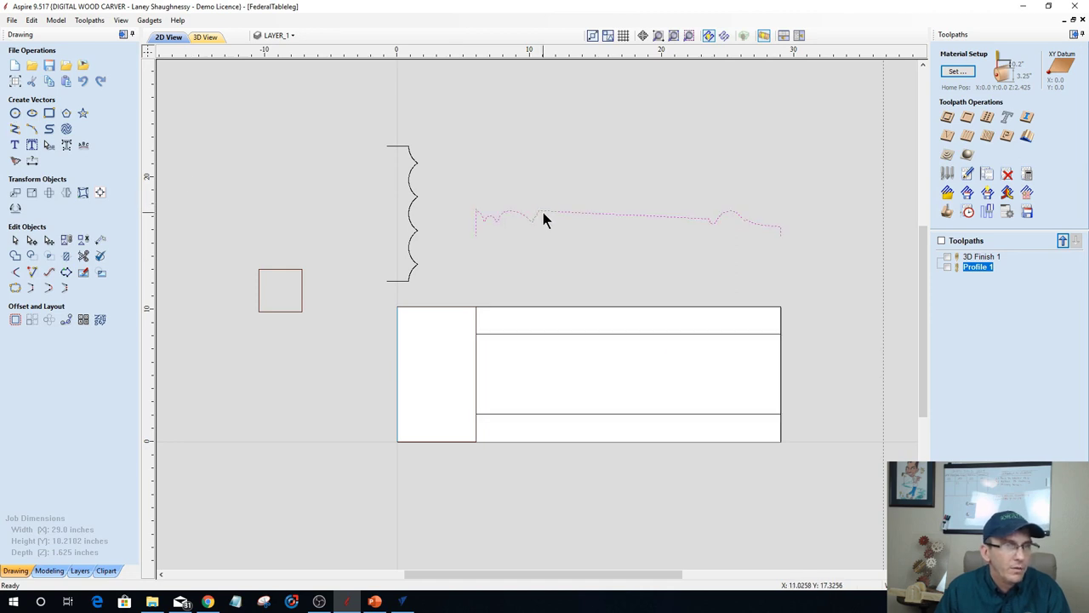
pyautogui.moveTo(509, 223); pyautogui.dragTo(544, 230)
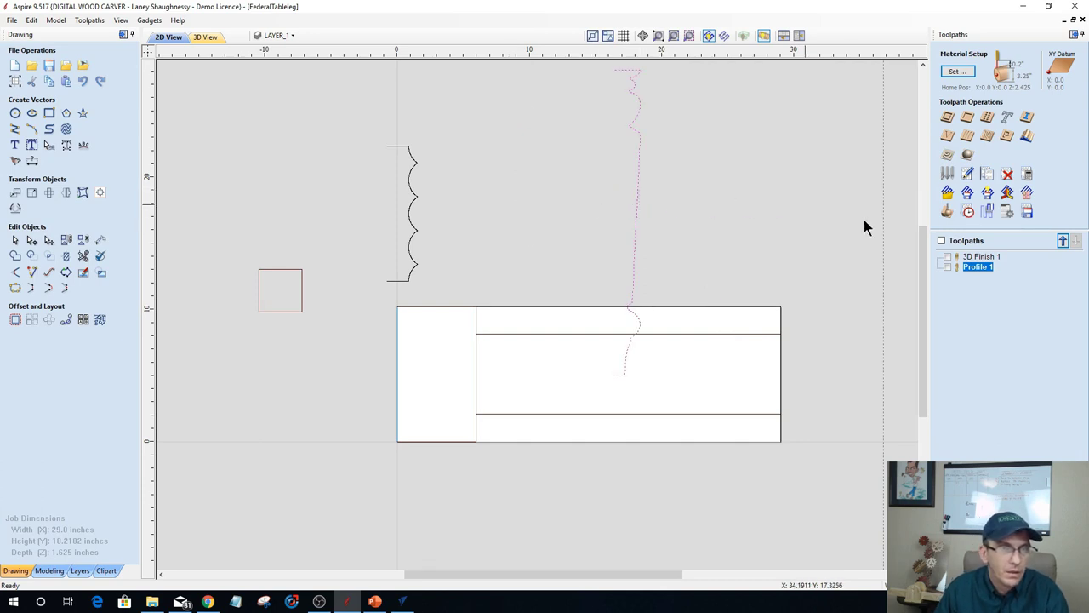
pyautogui.click(713, 224)
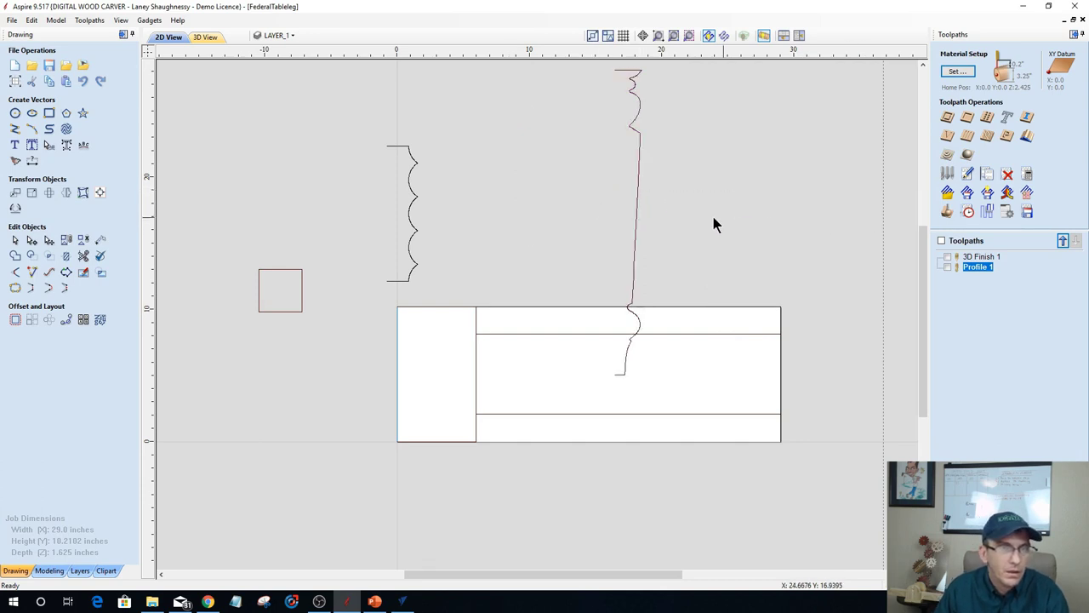
pyautogui.click(633, 241)
pyautogui.click(636, 230)
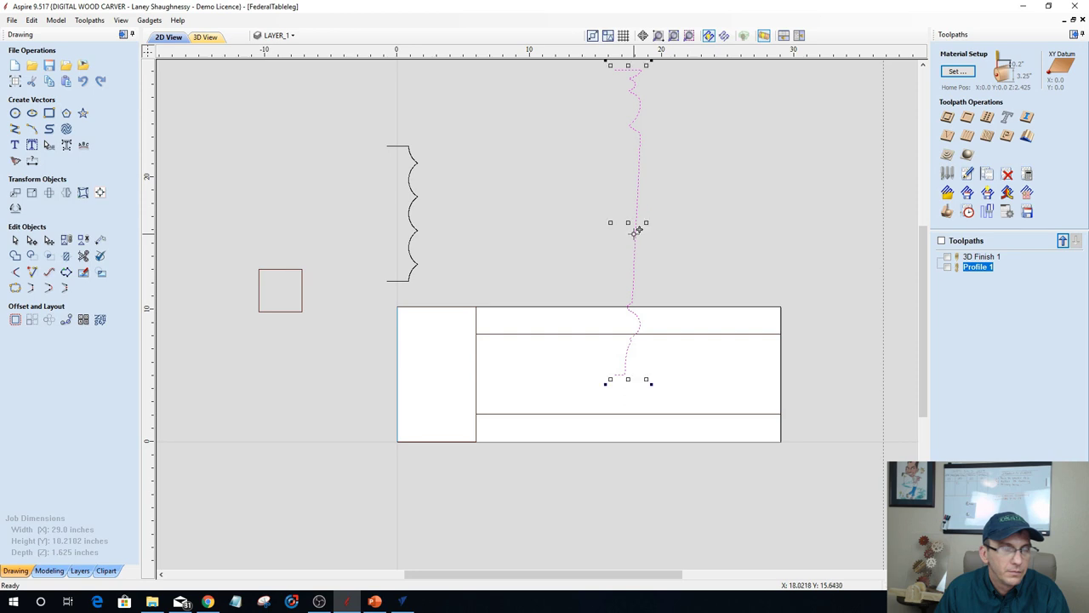
pyautogui.moveTo(637, 230); pyautogui.dragTo(858, 297)
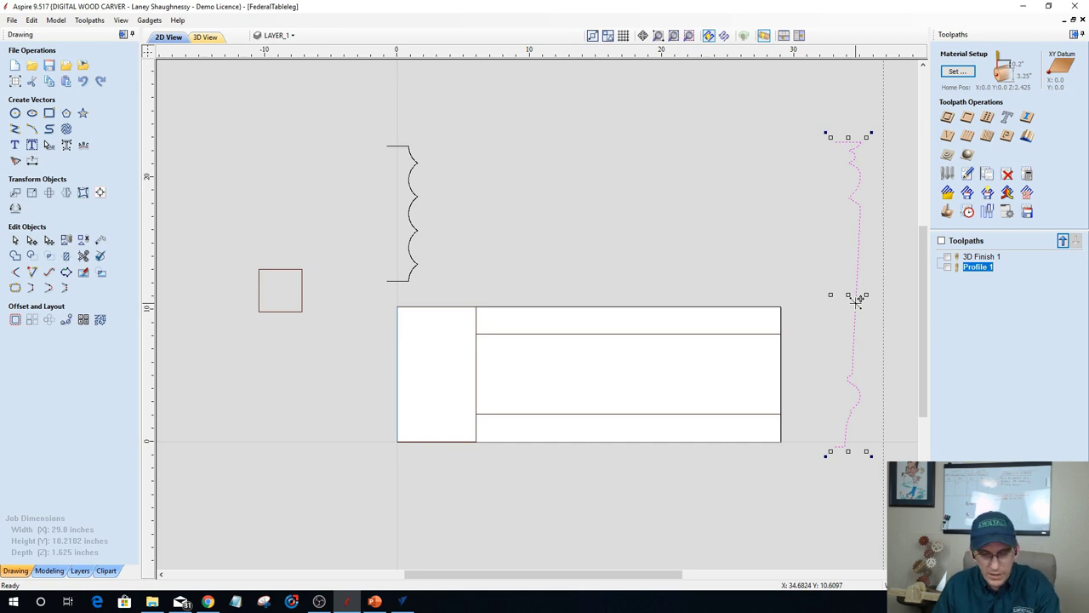
pyautogui.hotkey('ctrl', 'z')
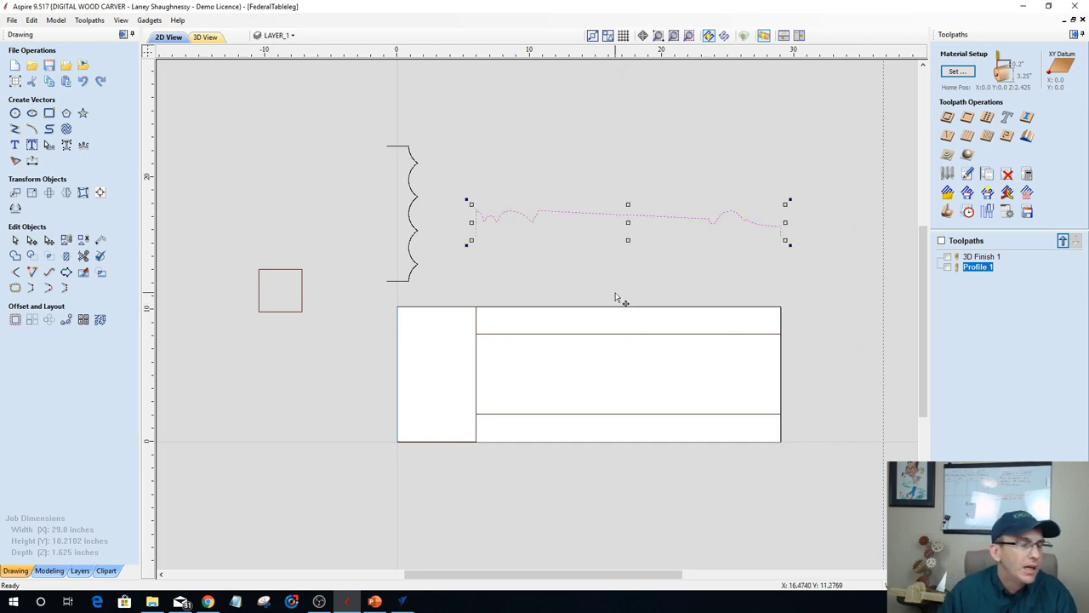
# Select the lower rail line and bring up the Modeling tools.
pyautogui.click(555, 336)
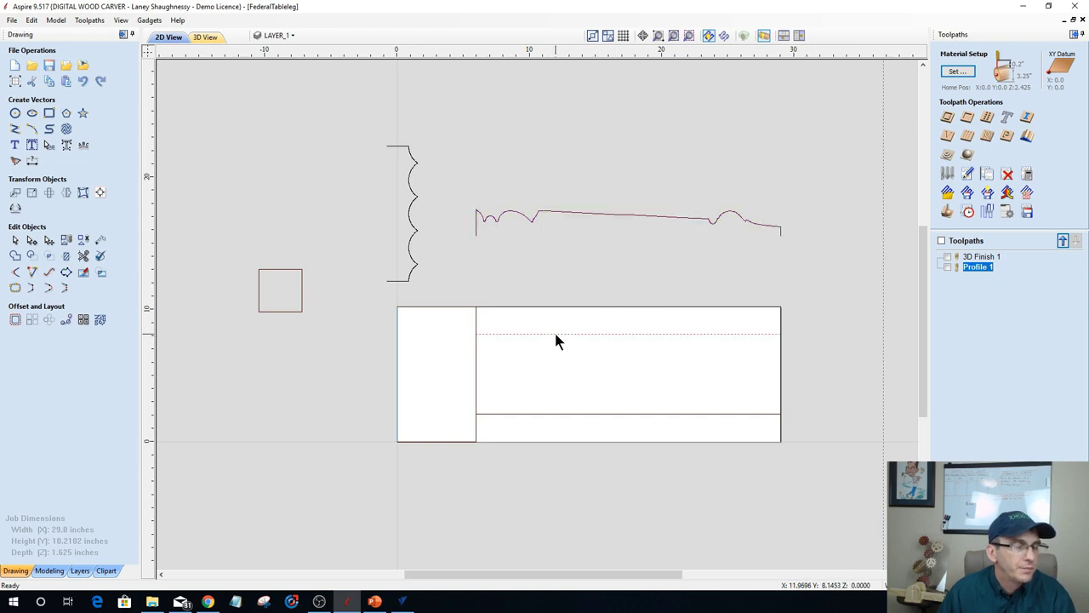
pyautogui.click(558, 415)
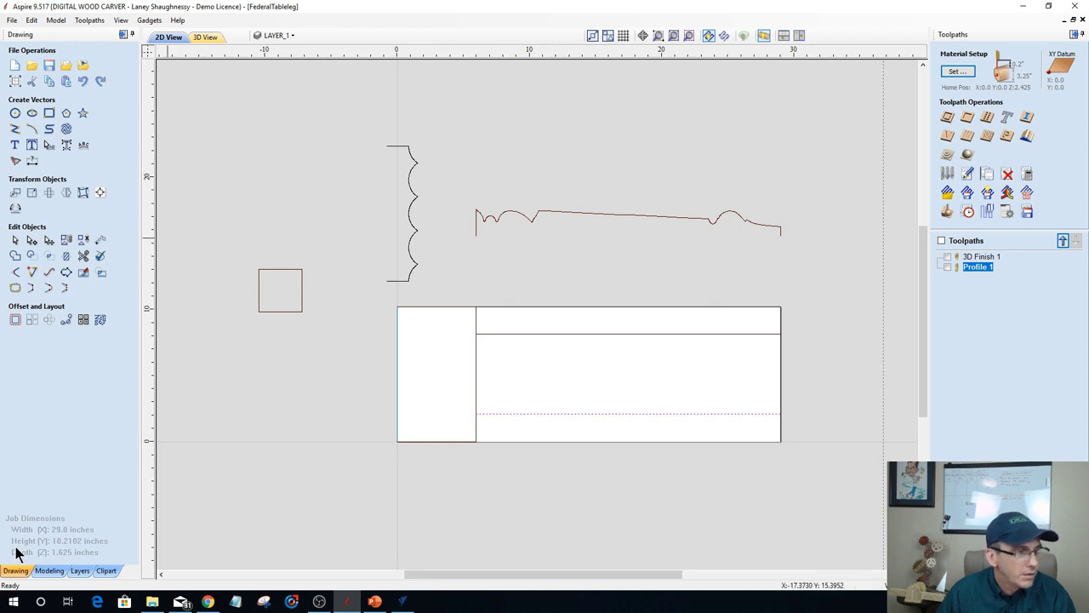
pyautogui.click(49, 570)
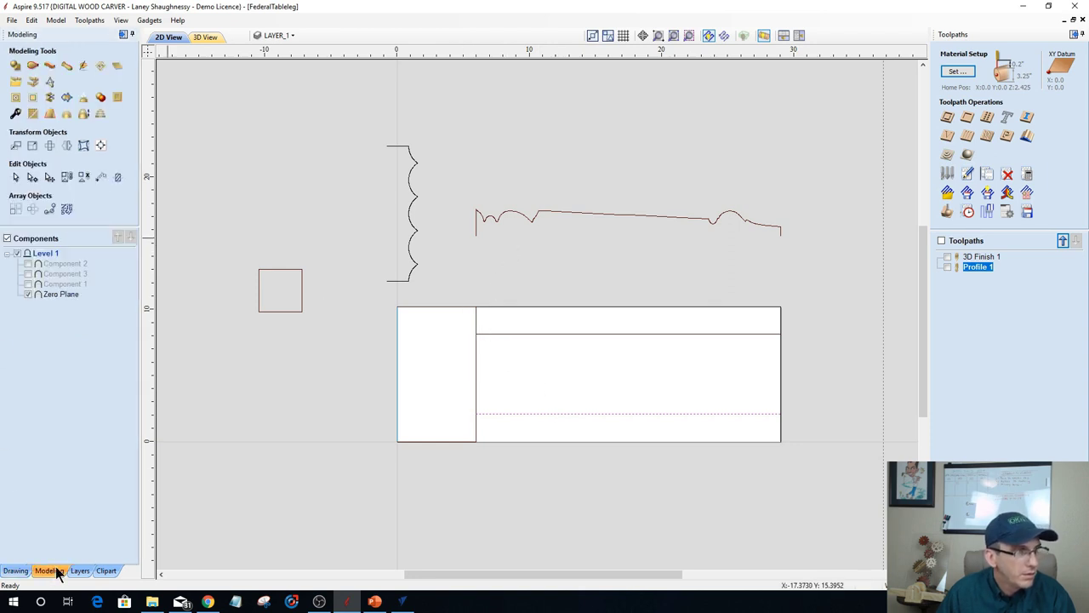
# In Two Rail Sweep, try setting the profile and divider edge as rails, dismissing the rail-pair warning.
pyautogui.click(33, 66)
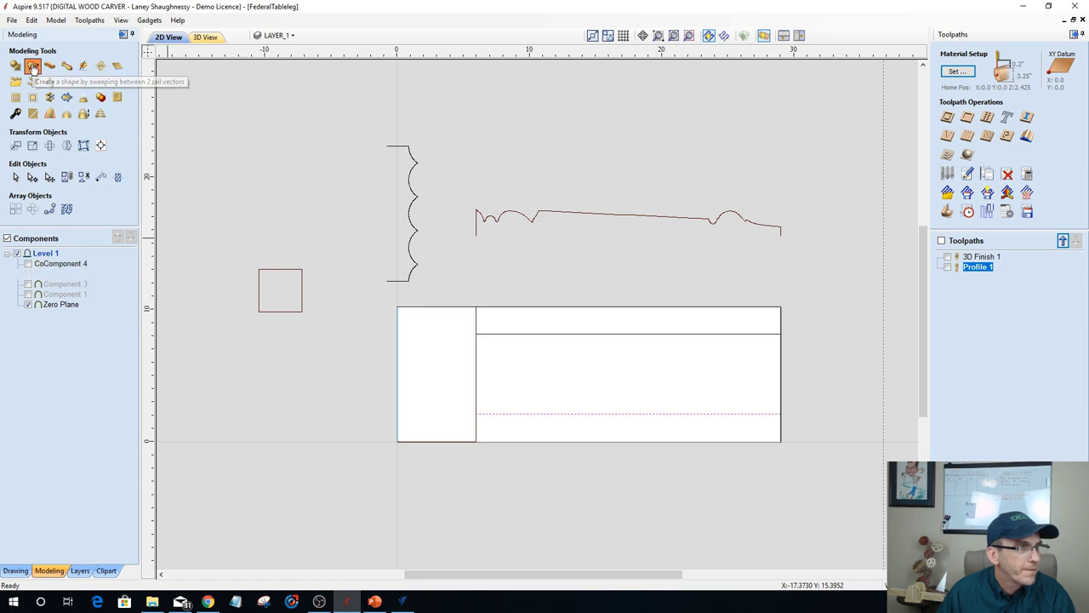
pyautogui.click(534, 227)
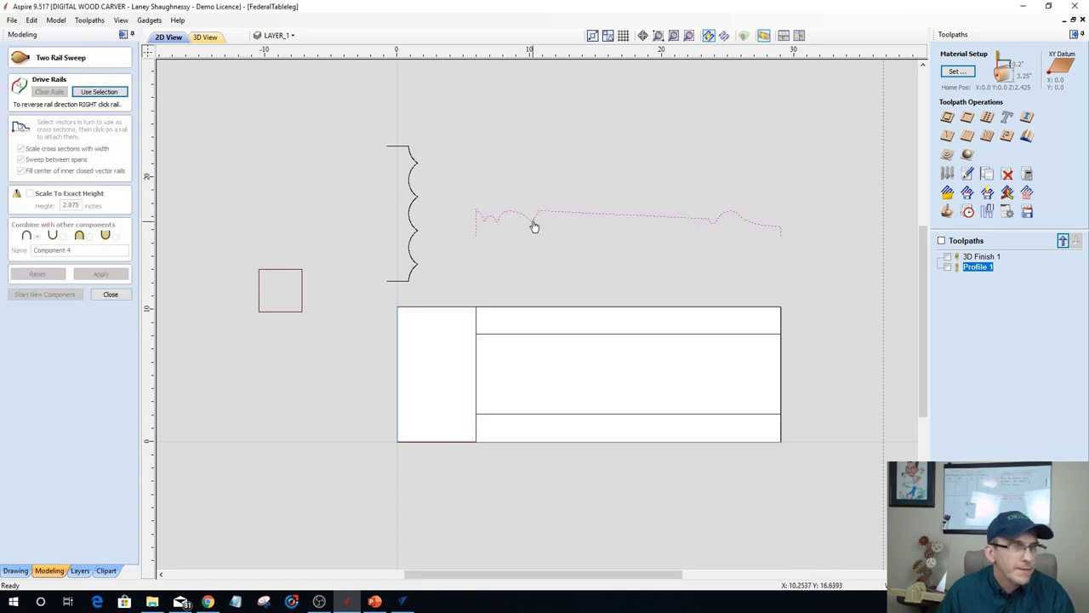
pyautogui.keyDown('shift'); pyautogui.click(475, 407); pyautogui.keyUp('shift')
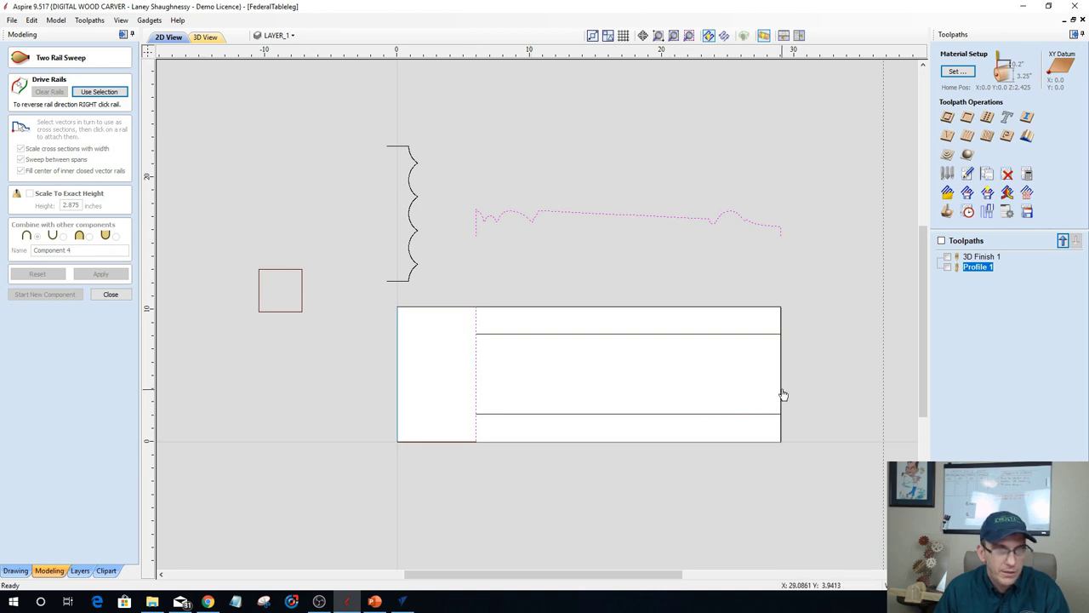
pyautogui.click(106, 93)
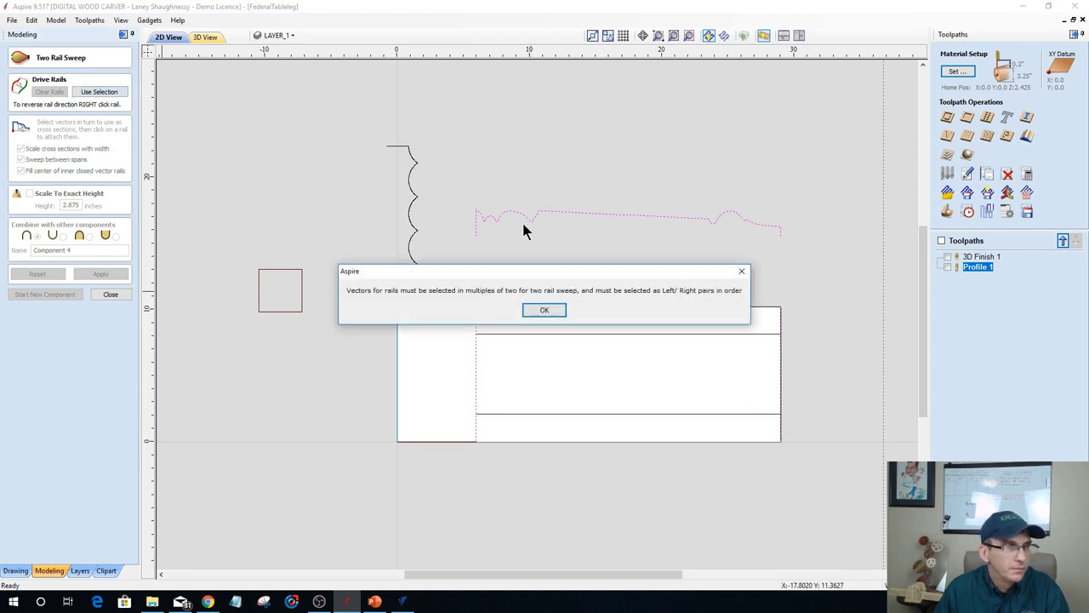
pyautogui.click(543, 310)
# Reassign the rail edges and wavy profile cross-section, then build the swept Component 4.
pyautogui.click(459, 323)
pyautogui.click(476, 349)
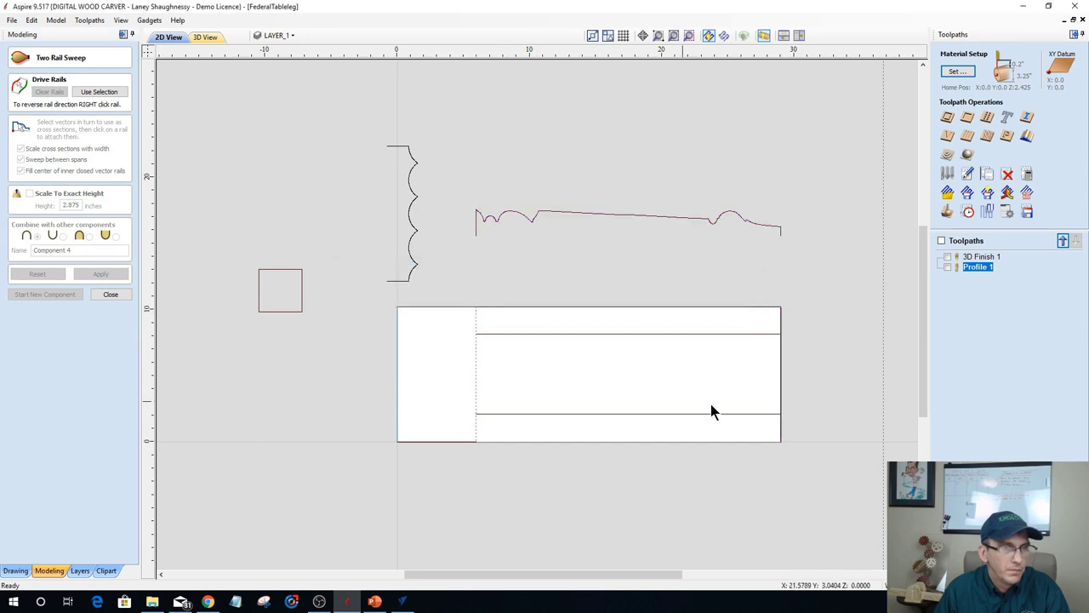
pyautogui.click(98, 92)
pyautogui.click(578, 218)
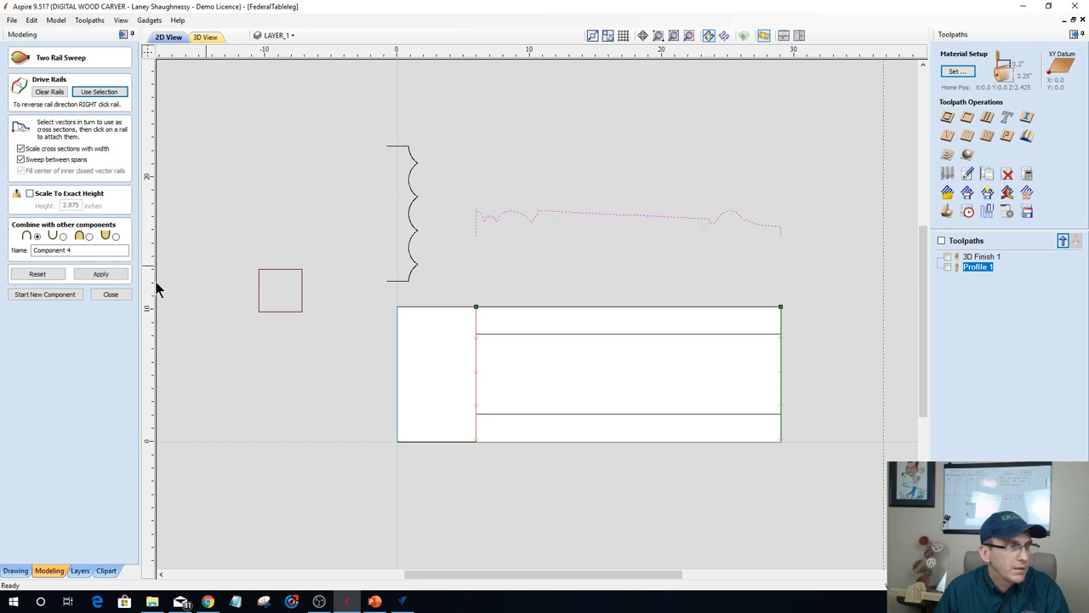
pyautogui.click(107, 278)
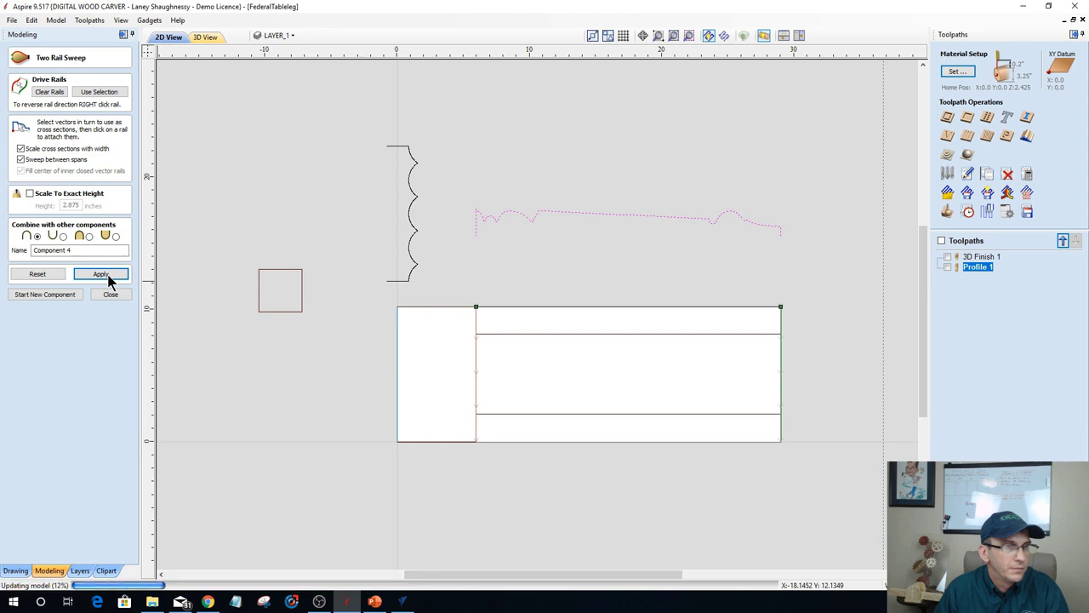
pyautogui.click(110, 296)
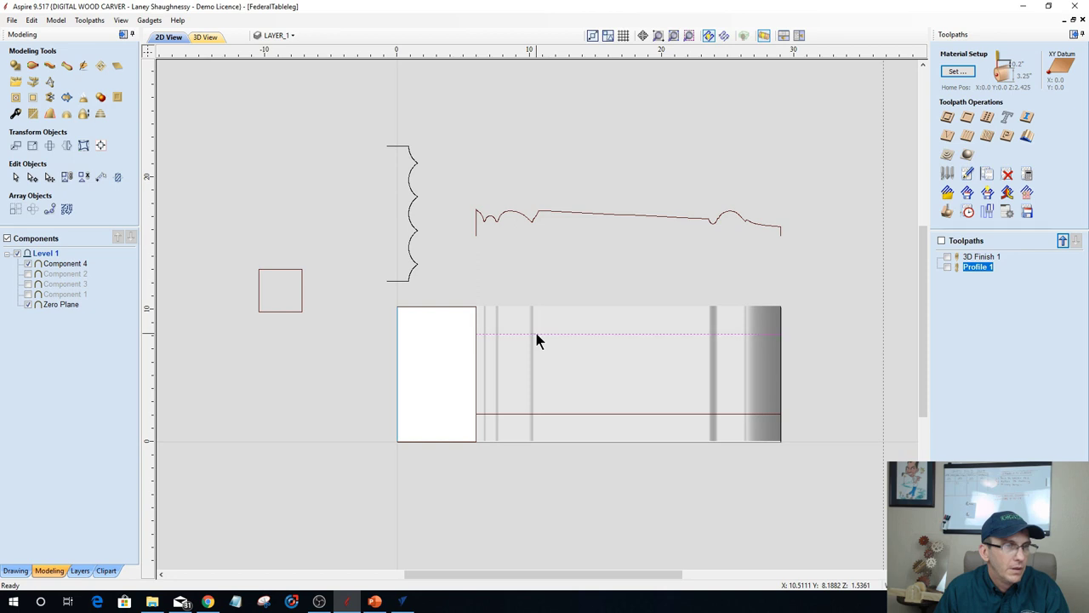
# With both horizontal lines selected, clear Component 4 outside them and view it in 3D.
pyautogui.keyDown('shift'); pyautogui.click(546, 413); pyautogui.keyUp('shift')
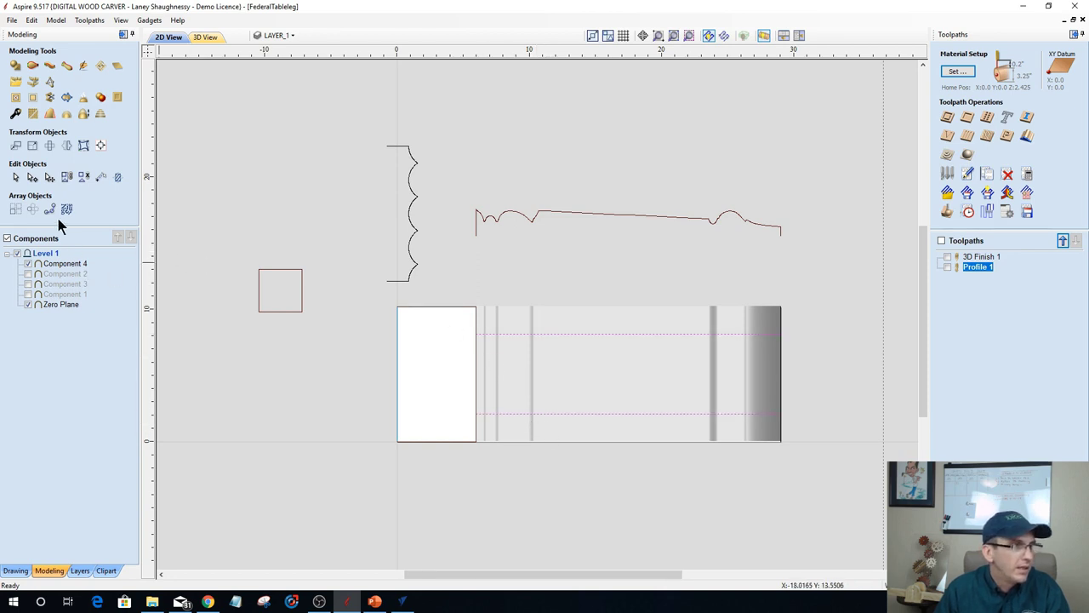
pyautogui.click(11, 571)
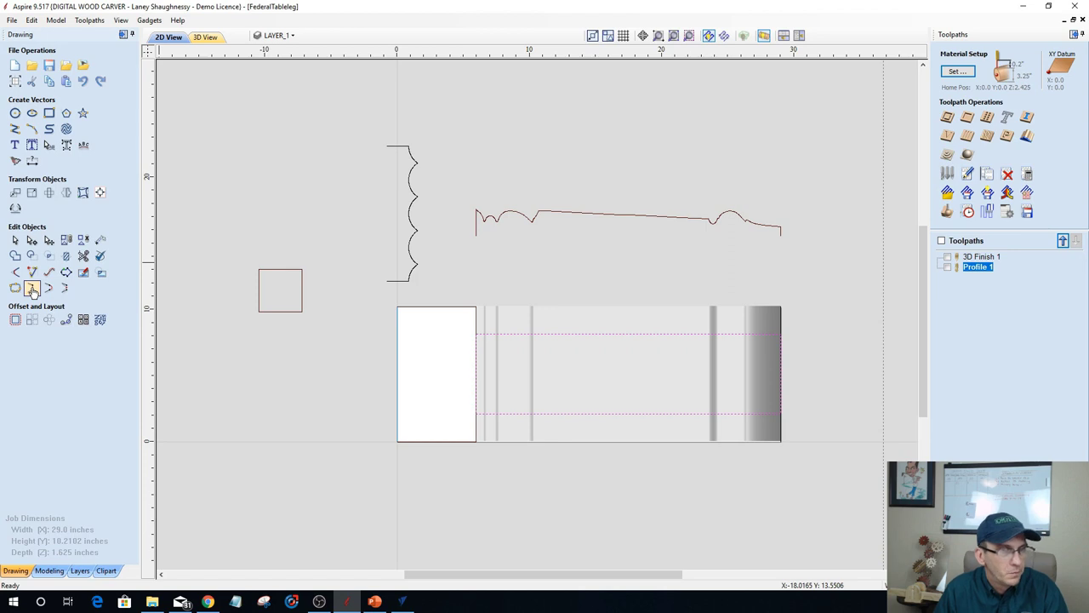
pyautogui.click(565, 383)
pyautogui.click(555, 335)
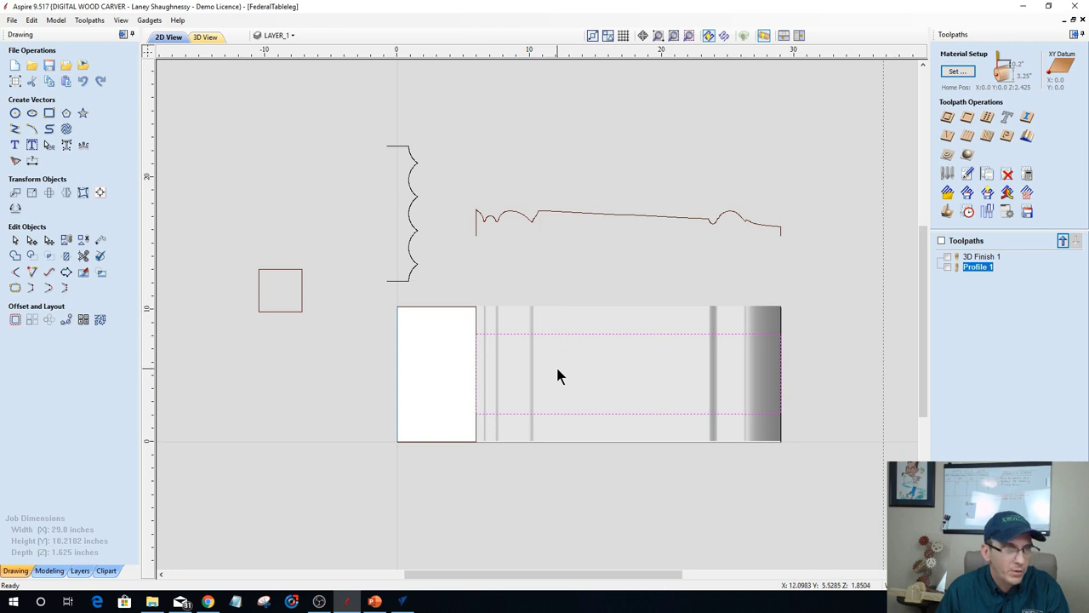
pyautogui.click(49, 570)
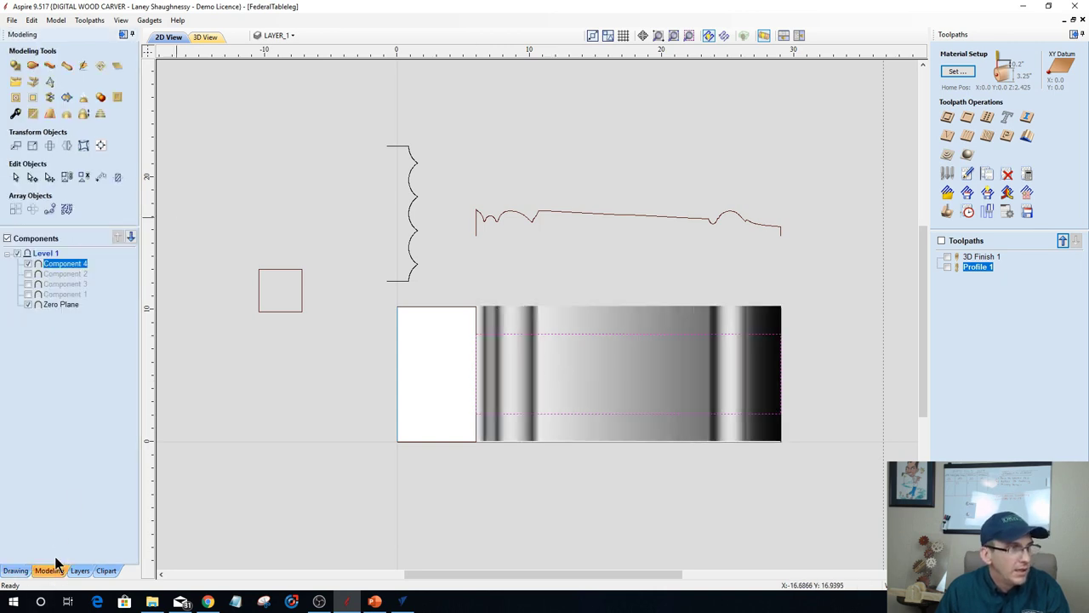
pyautogui.click(33, 99)
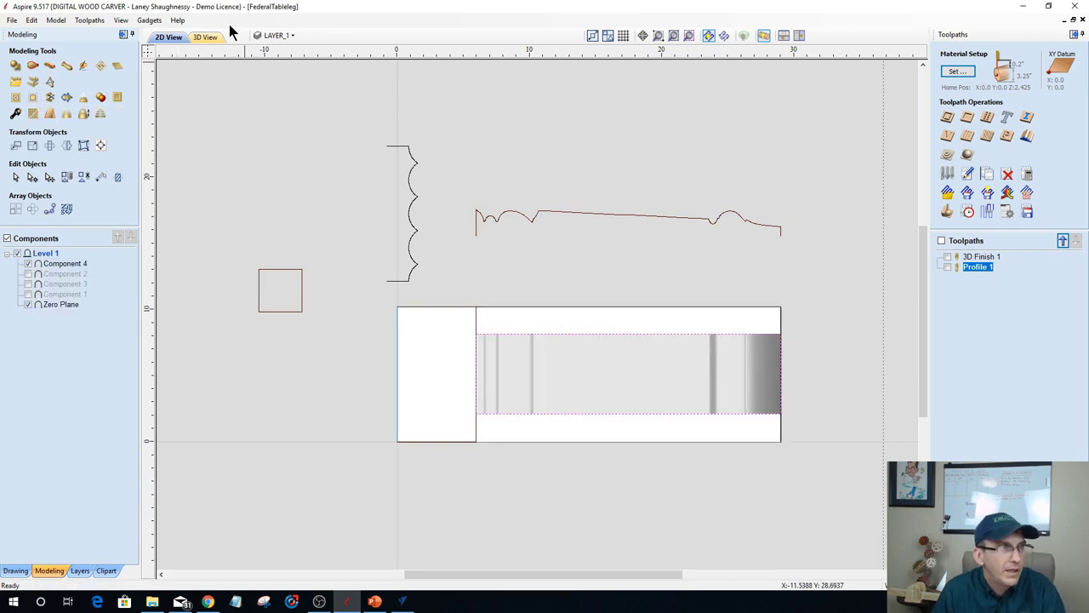
pyautogui.click(206, 37)
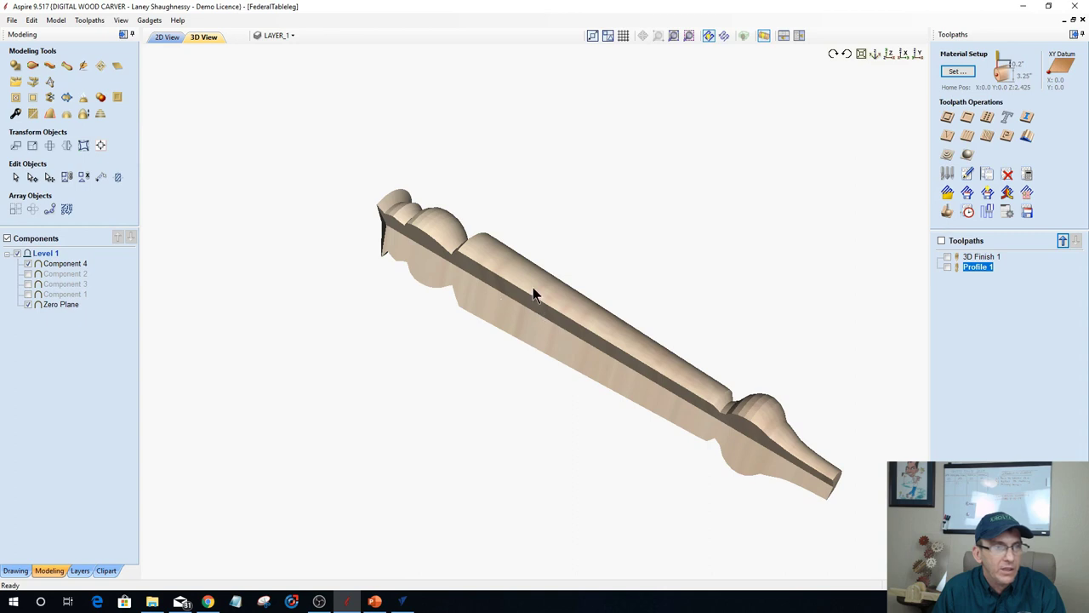
# Orbit the trimmed leg to see it lengthwise and its rounded side, then return to 2D View.
pyautogui.moveTo(533, 289); pyautogui.dragTo(206, 436)
pyautogui.moveTo(266, 411); pyautogui.dragTo(600, 215)
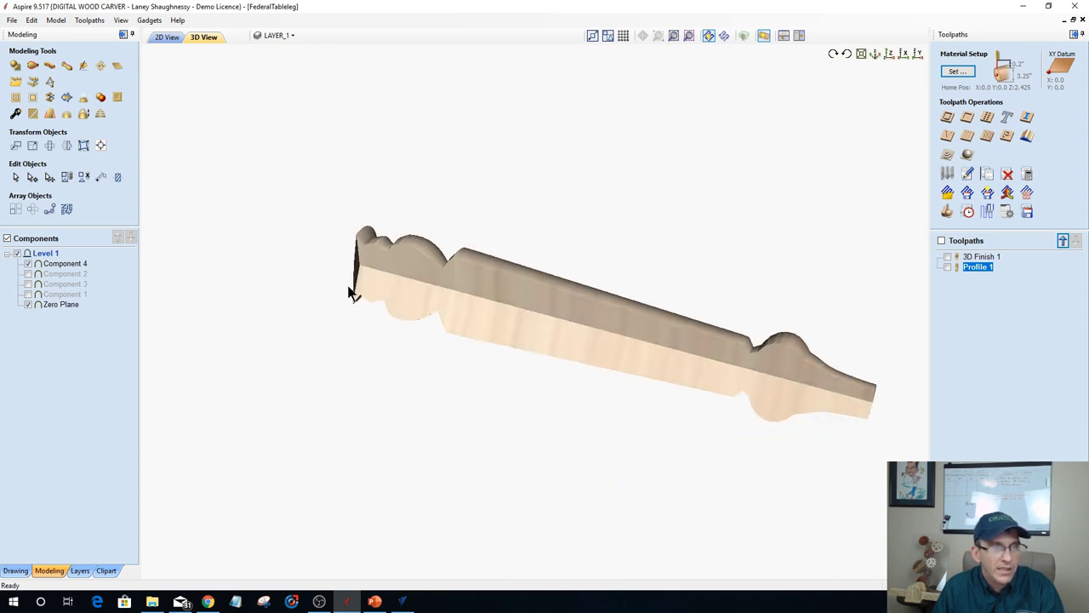
pyautogui.moveTo(553, 275); pyautogui.dragTo(156, 314)
pyautogui.click(166, 38)
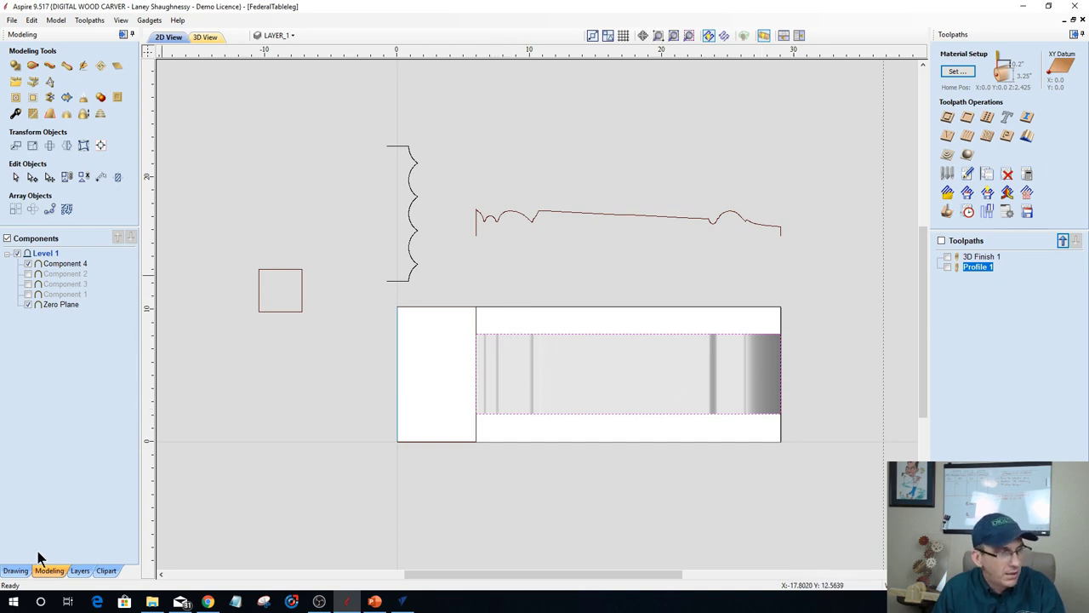
# Mirror the wavy leg profile to create a copy below it.
pyautogui.click(16, 570)
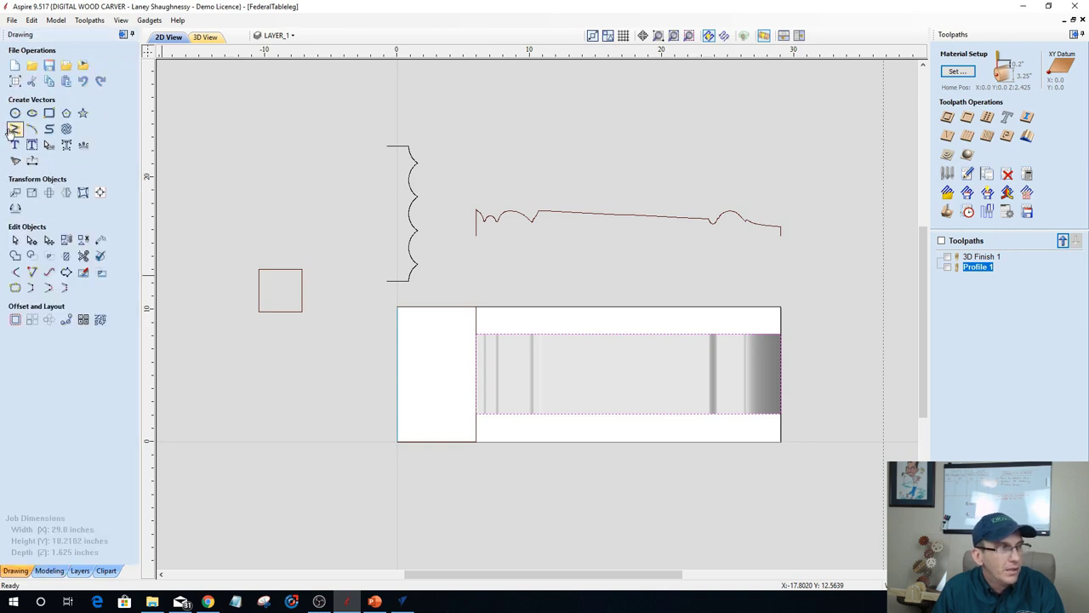
pyautogui.click(14, 130)
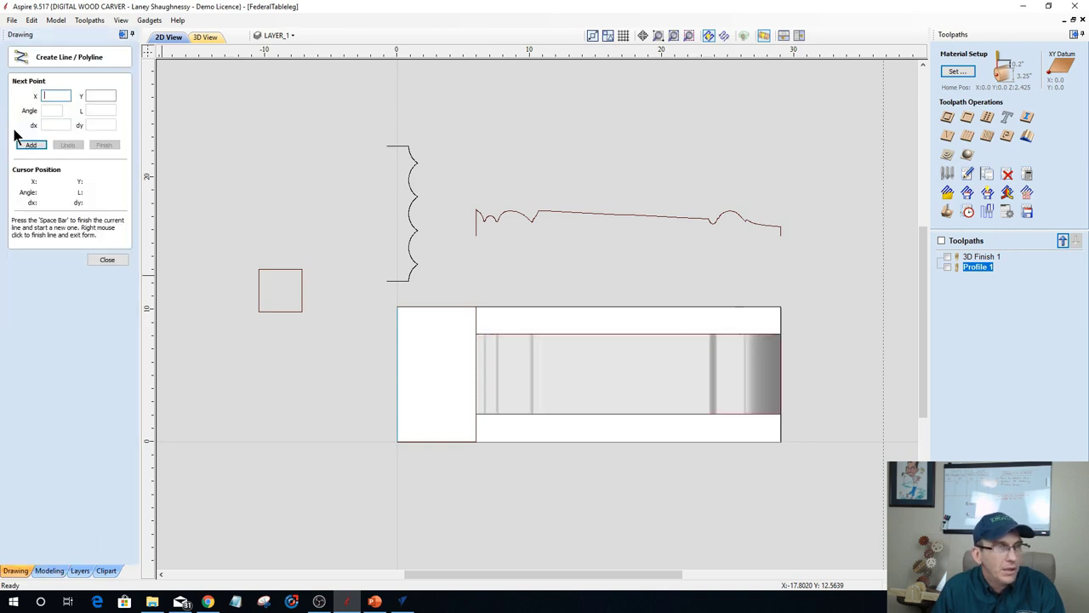
pyautogui.rightClick(484, 271)
pyautogui.click(515, 214)
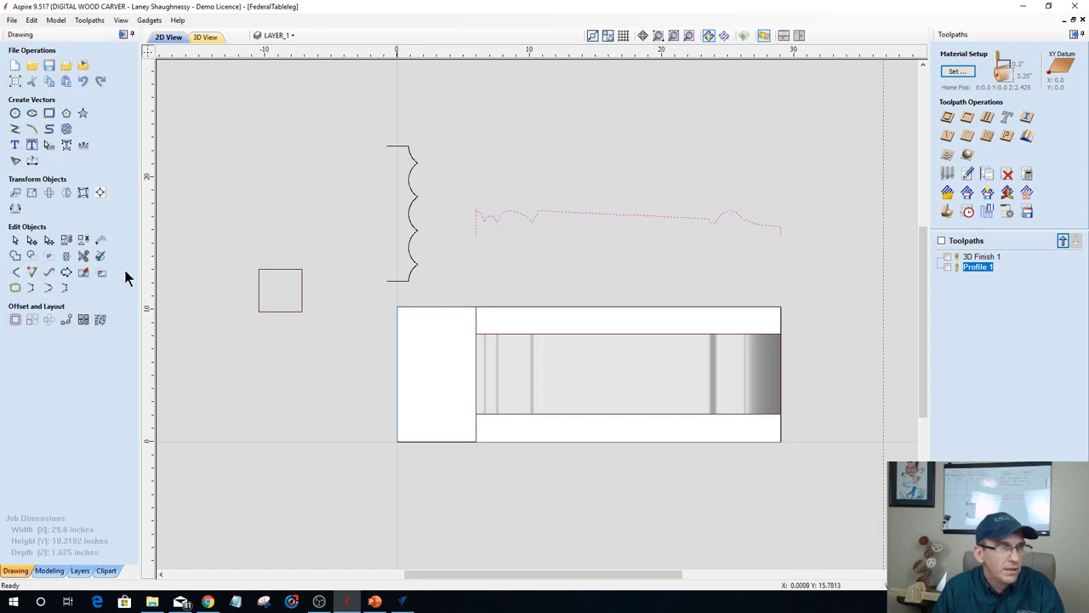
pyautogui.click(66, 194)
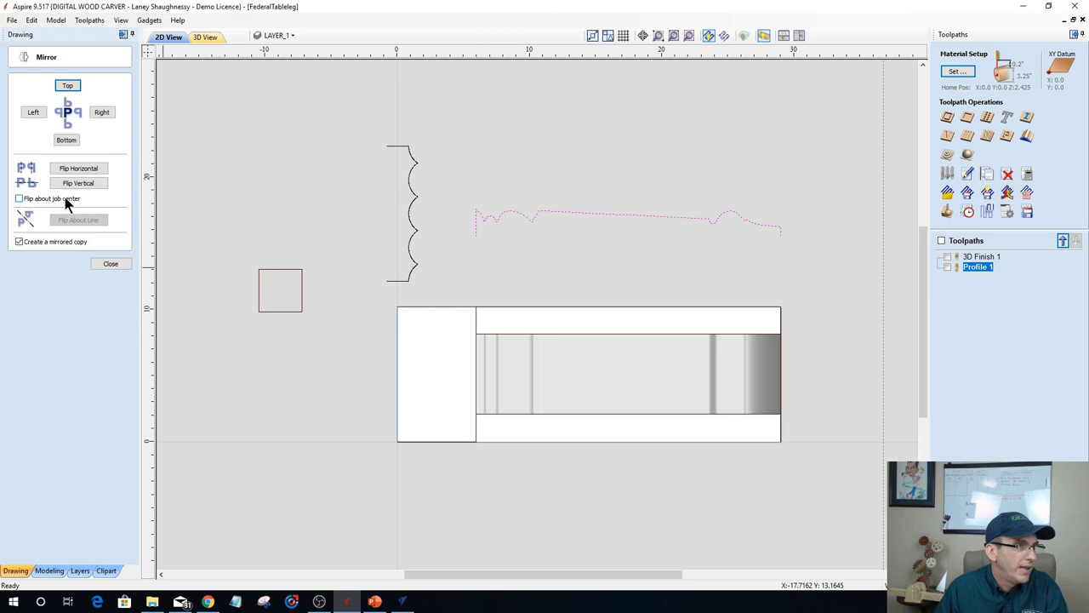
pyautogui.click(65, 140)
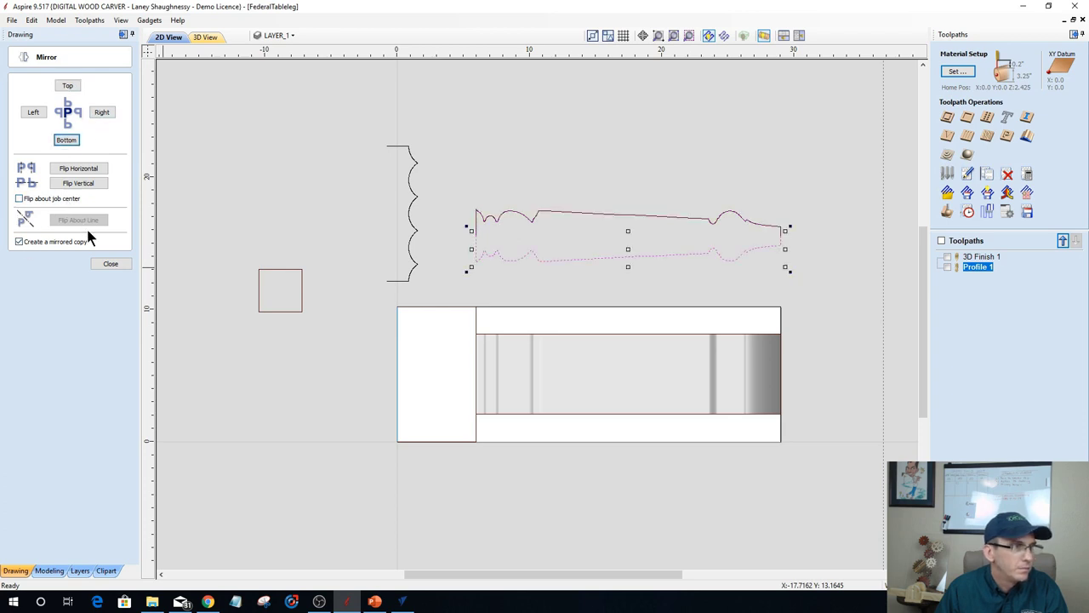
pyautogui.click(98, 263)
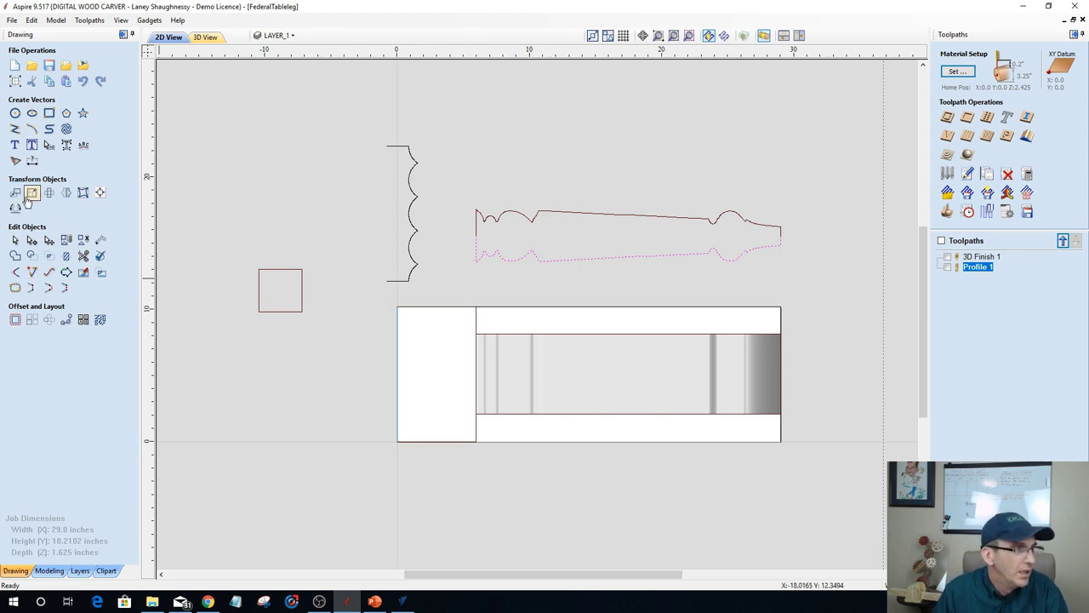
# Start a polyline at the outline's left end, then cancel it.
pyautogui.click(15, 129)
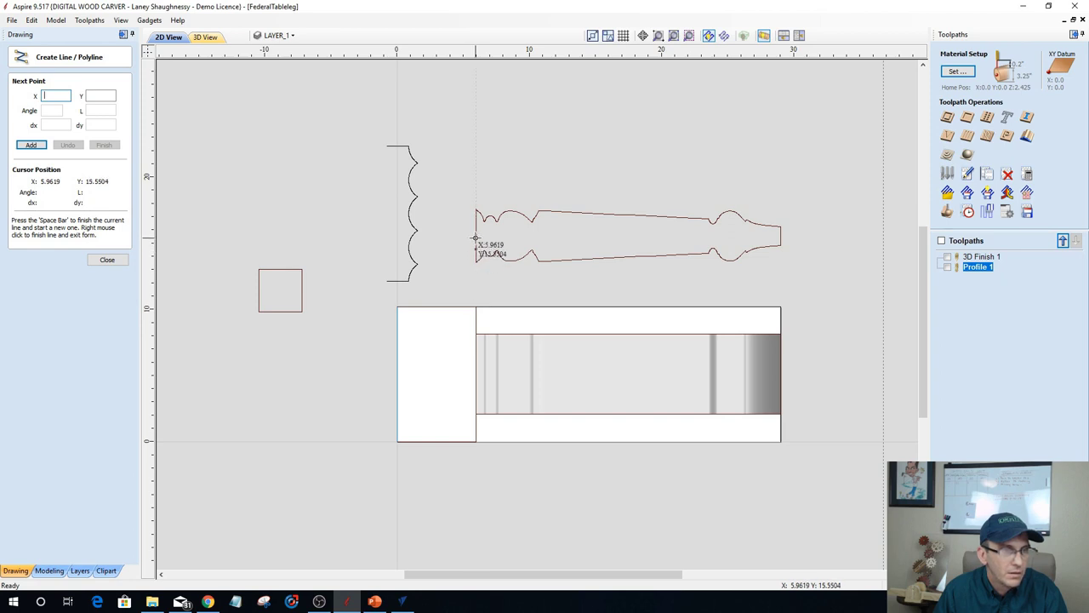
pyautogui.click(475, 238)
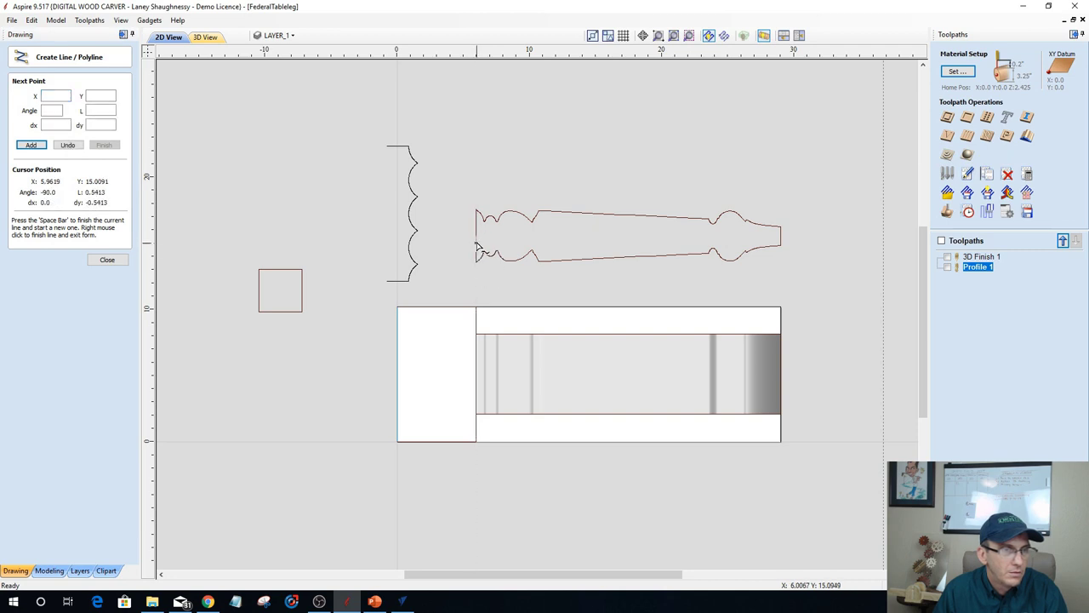
pyautogui.rightClick(456, 228)
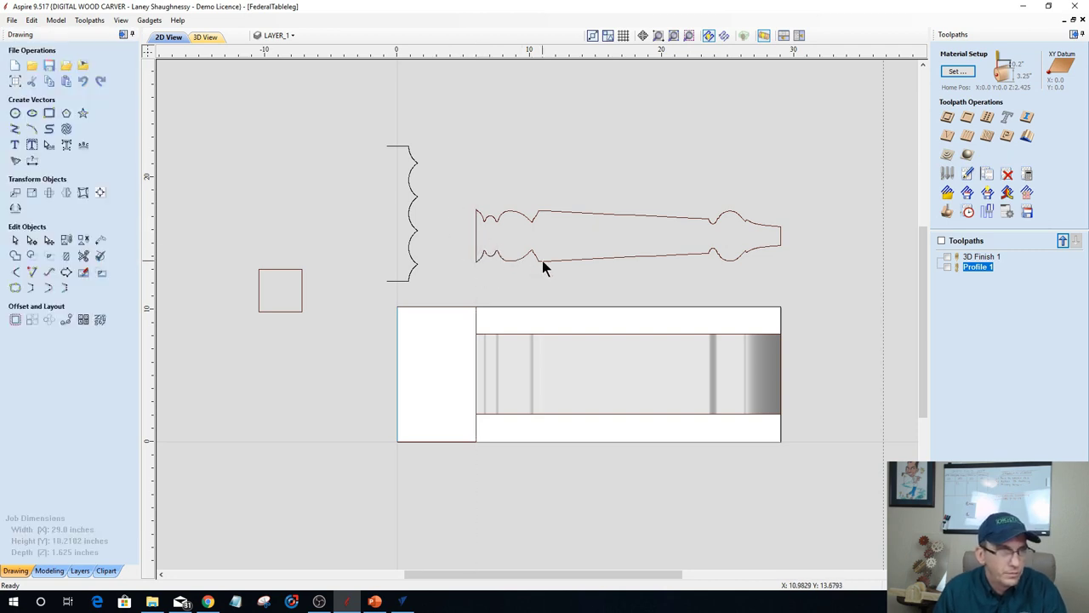
# Draw a trial straight line across the lower outline between the turnings, then undo it.
pyautogui.click(531, 249)
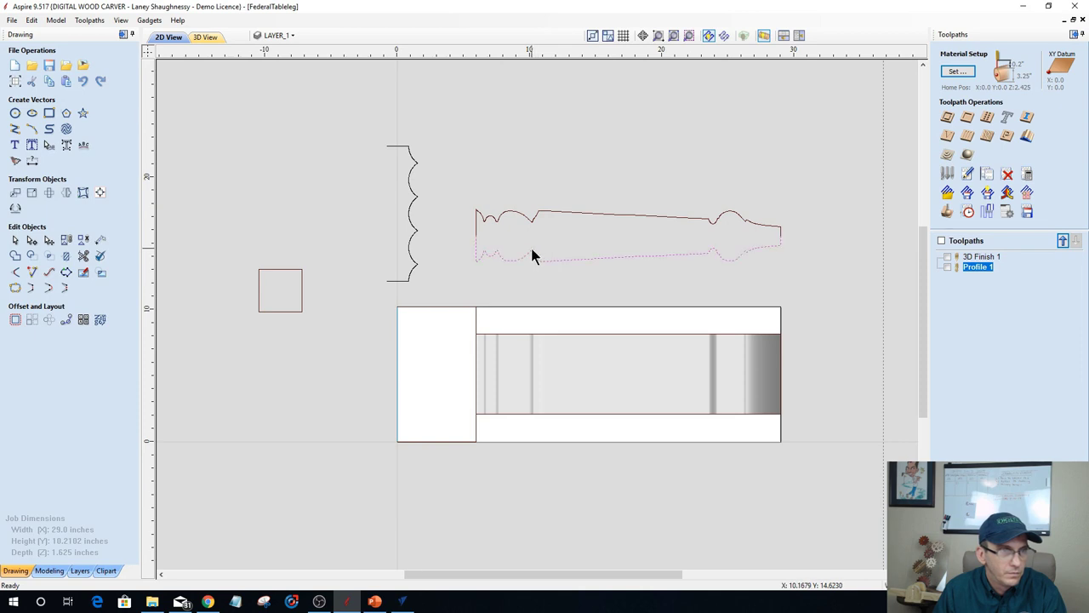
pyautogui.click(15, 128)
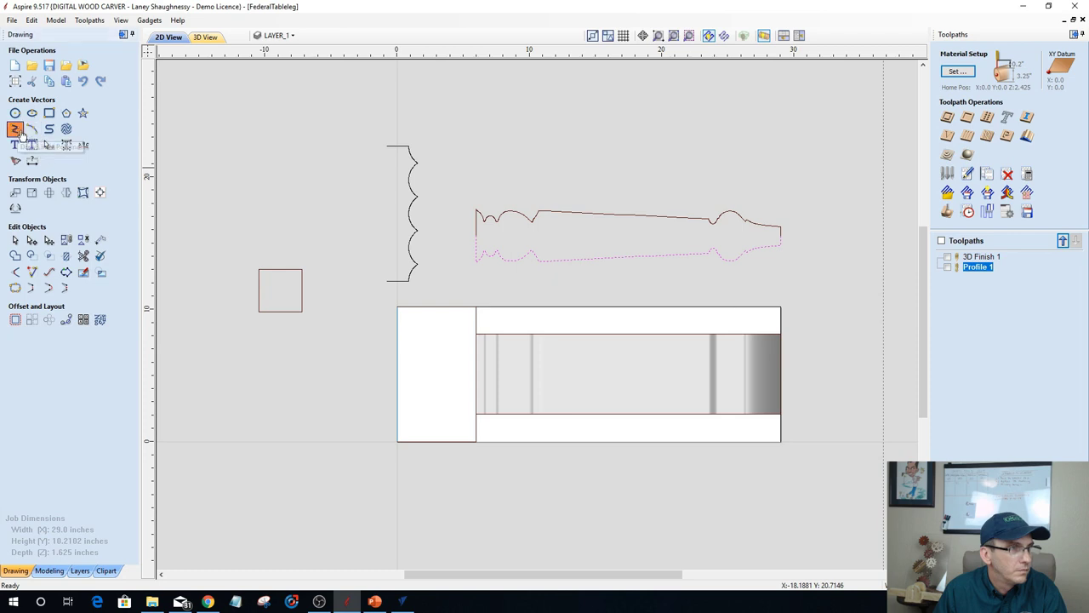
pyautogui.click(534, 248)
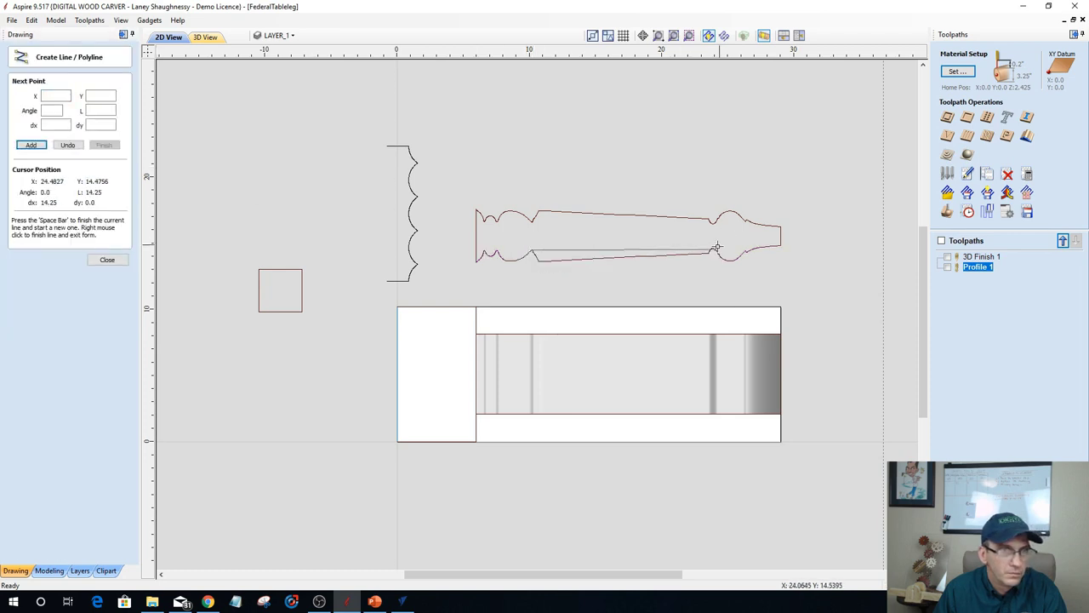
pyautogui.click(712, 248)
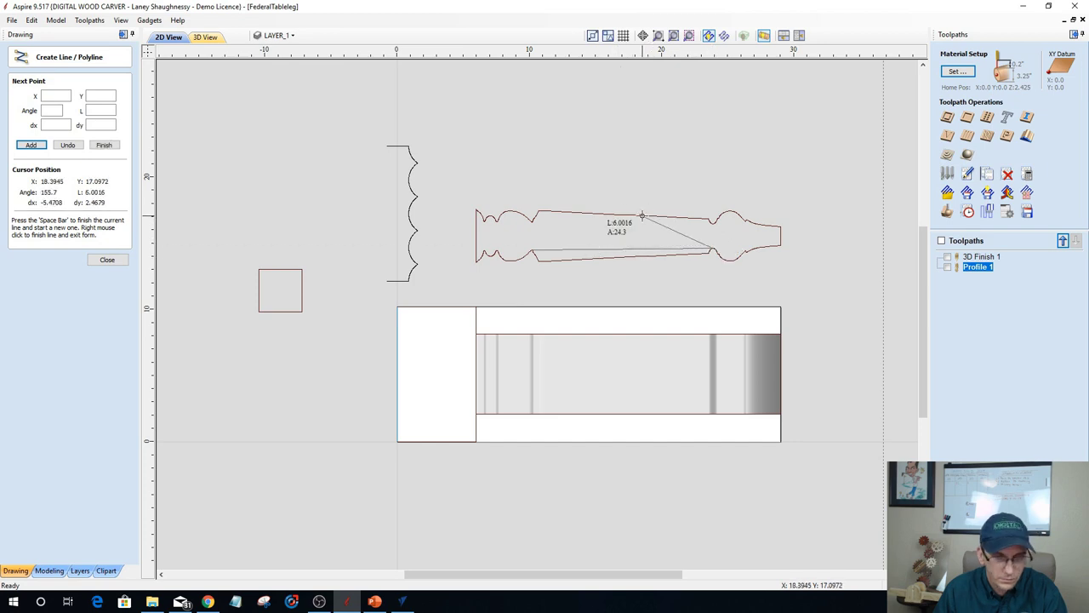
pyautogui.press('space')
pyautogui.hotkey('ctrl', 'z')
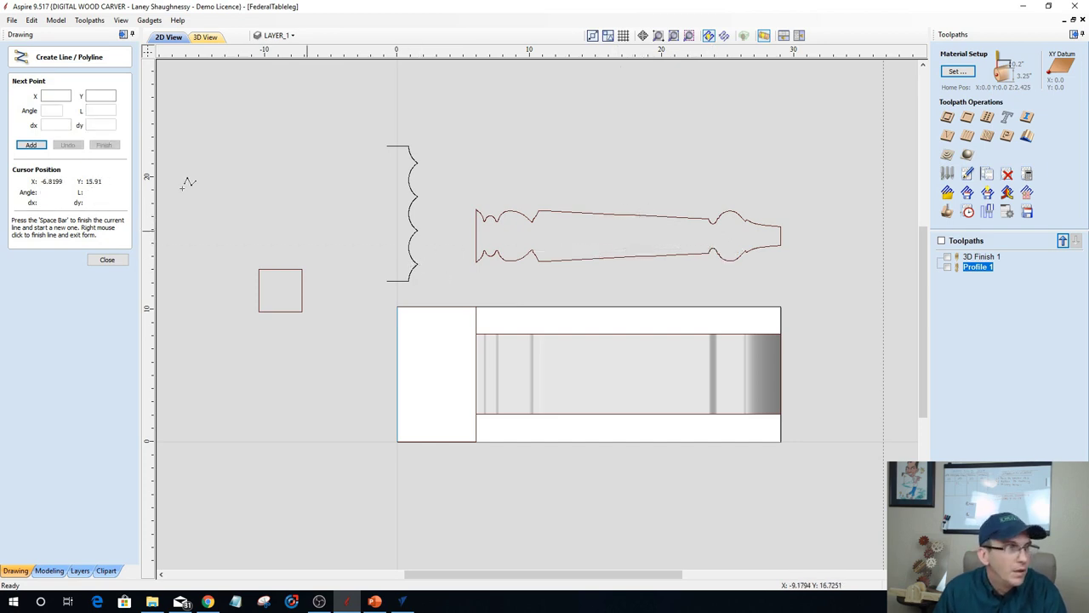
pyautogui.press('Escape')
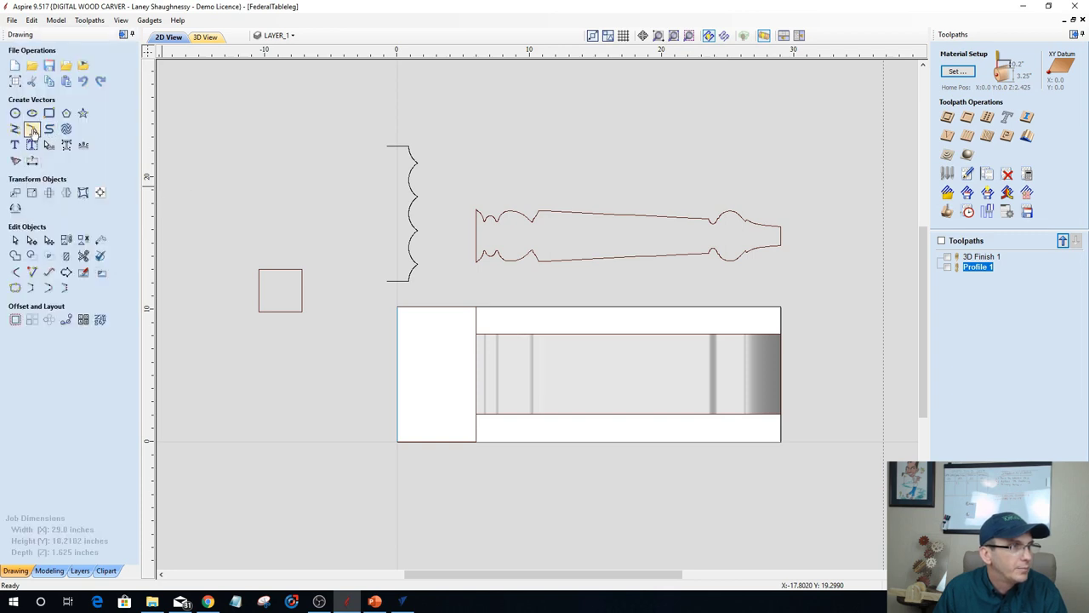
# Draw a three-point arc from X 10.2261 to X 23.8858 with radius 25.4382 inches.
pyautogui.press('a')
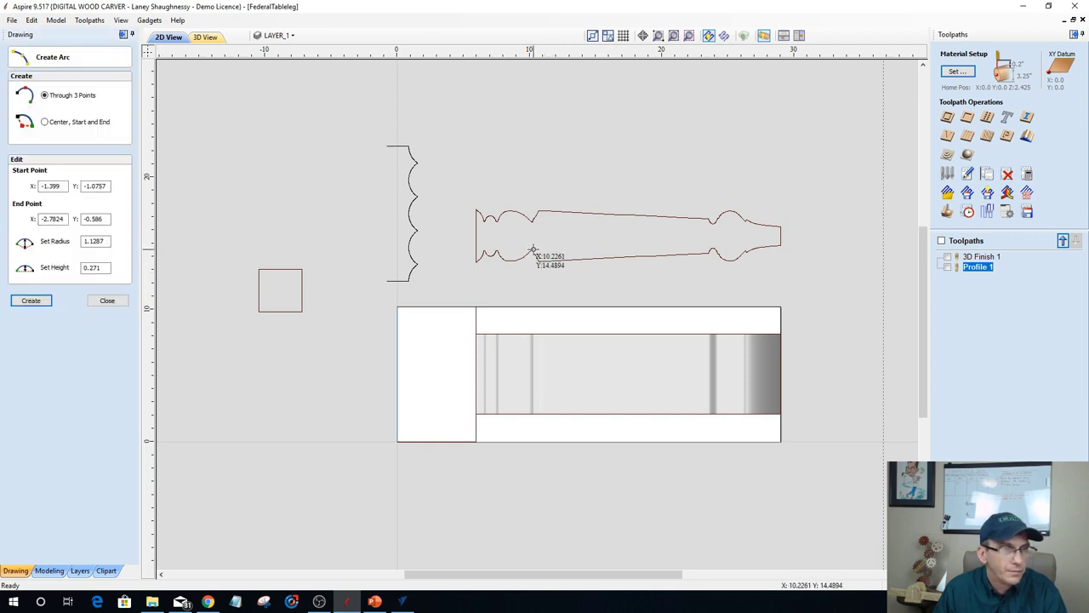
pyautogui.moveTo(532, 252); pyautogui.dragTo(713, 248)
pyautogui.click(713, 248)
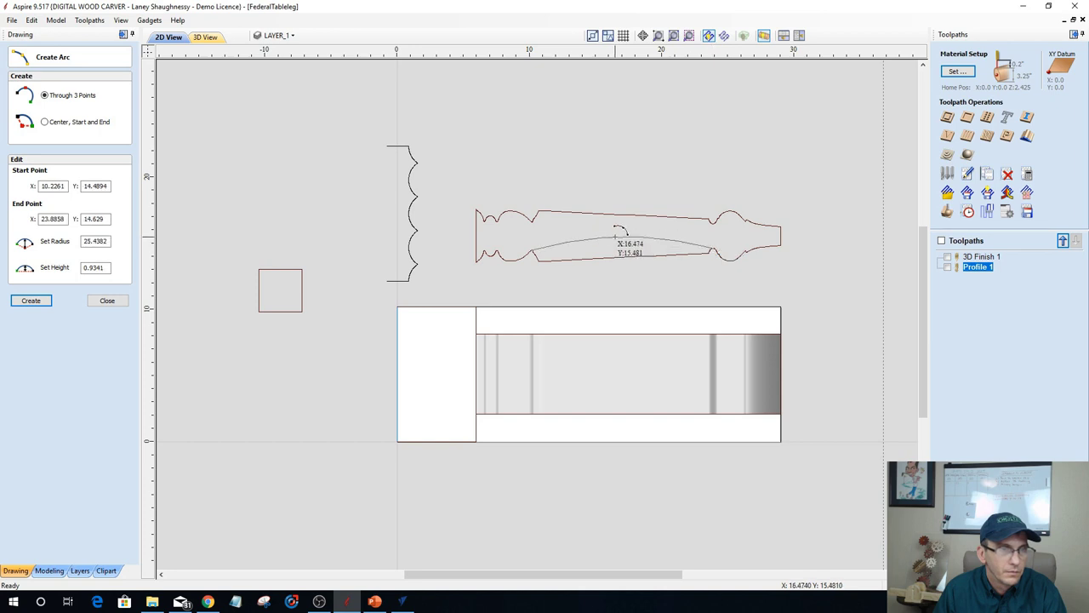
pyautogui.click(614, 236)
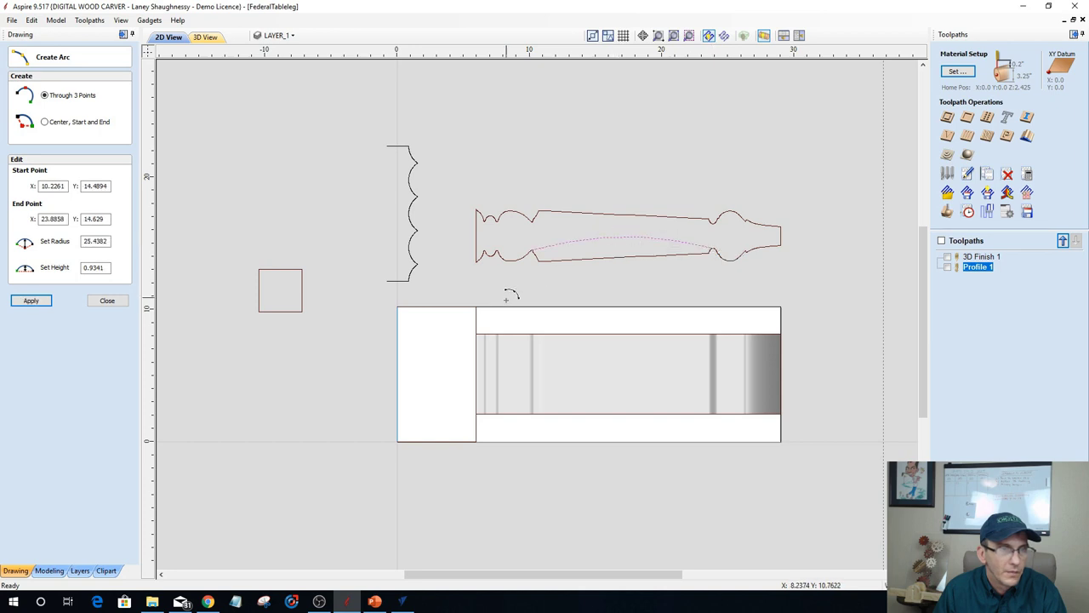
pyautogui.click(107, 301)
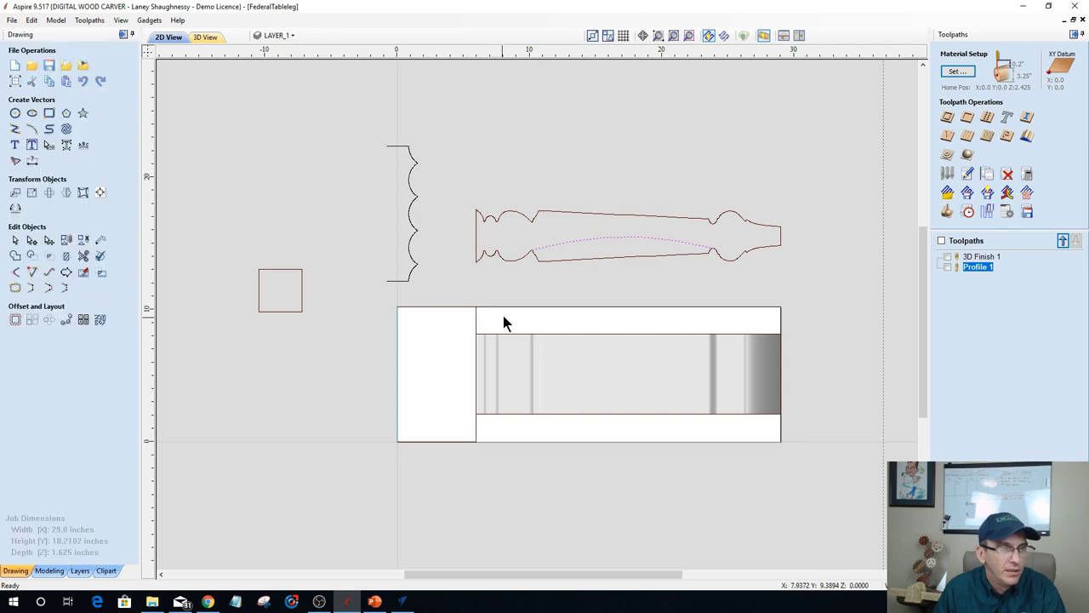
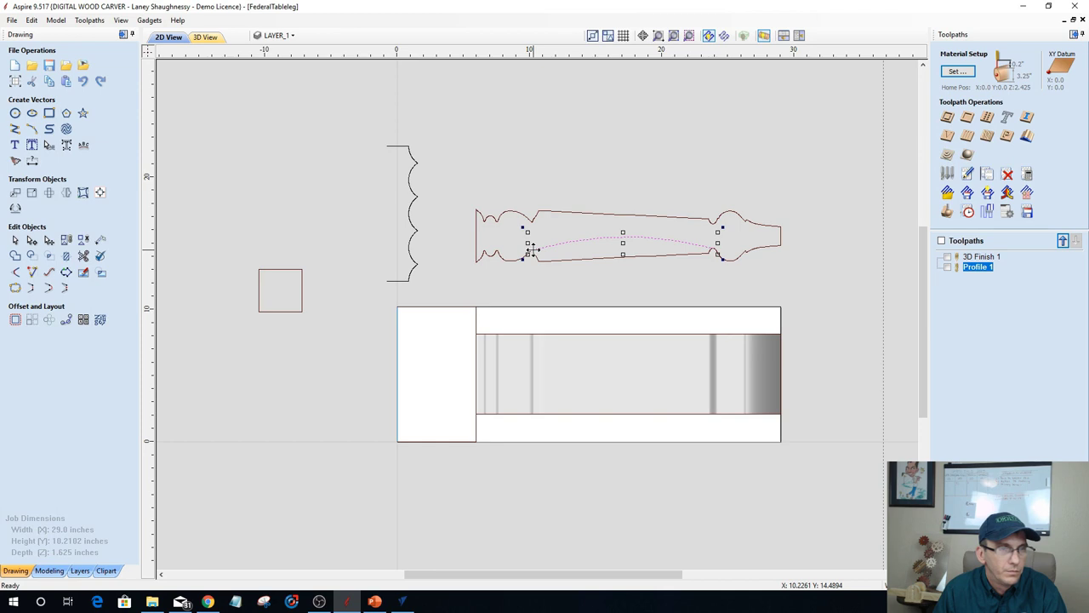
# Delete the upper outline of the table-leg profile.
pyautogui.click(572, 250)
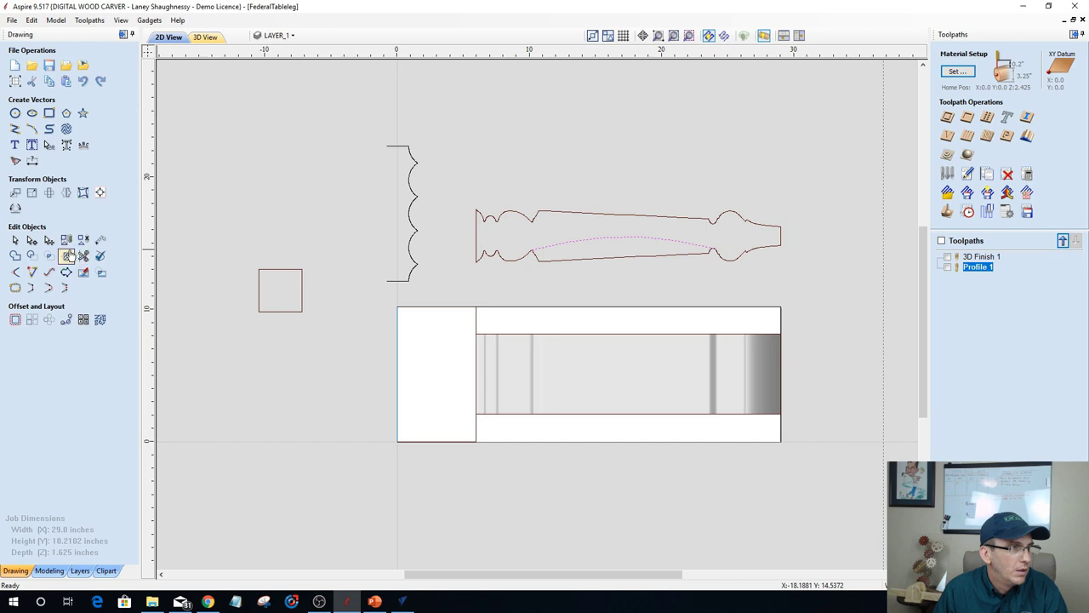
pyautogui.click(477, 228)
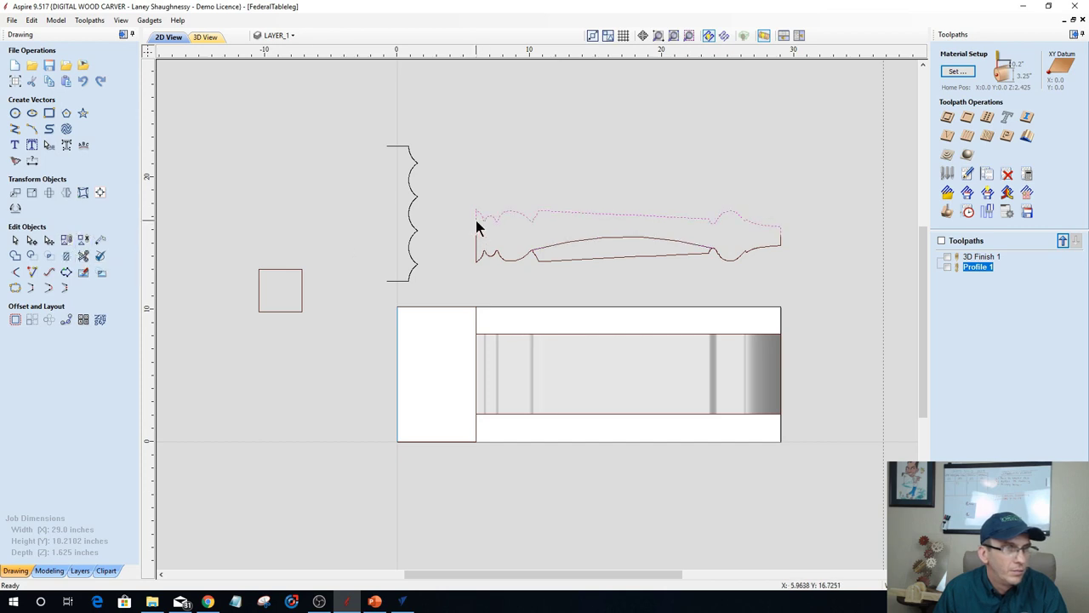
pyautogui.press('Delete')
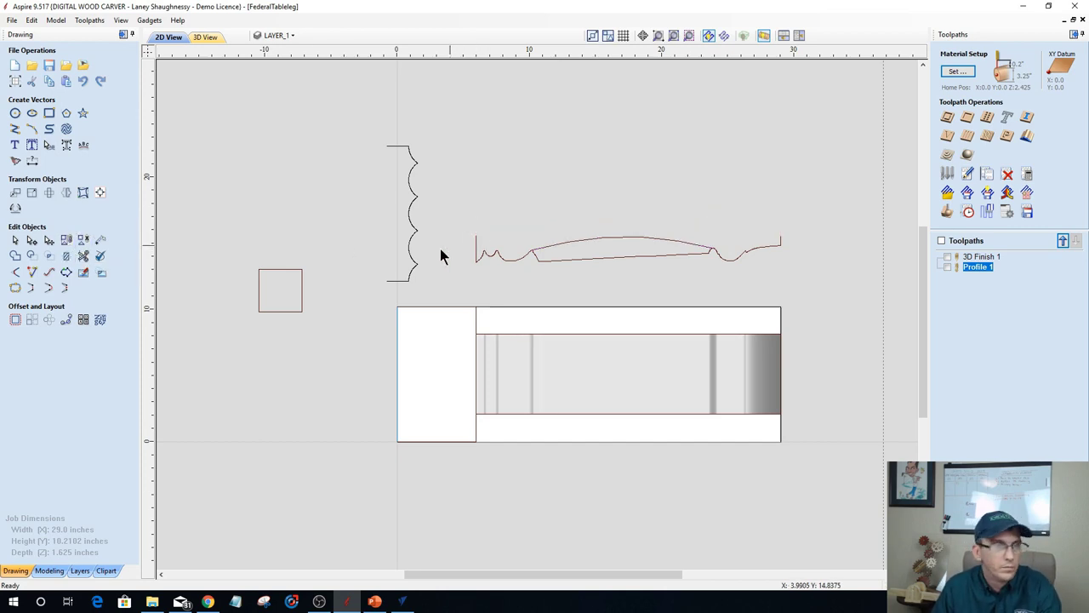
# Trim away the lower inner curve segment with Interactive Vector Trim, then select the remaining profile curve.
pyautogui.click(100, 239)
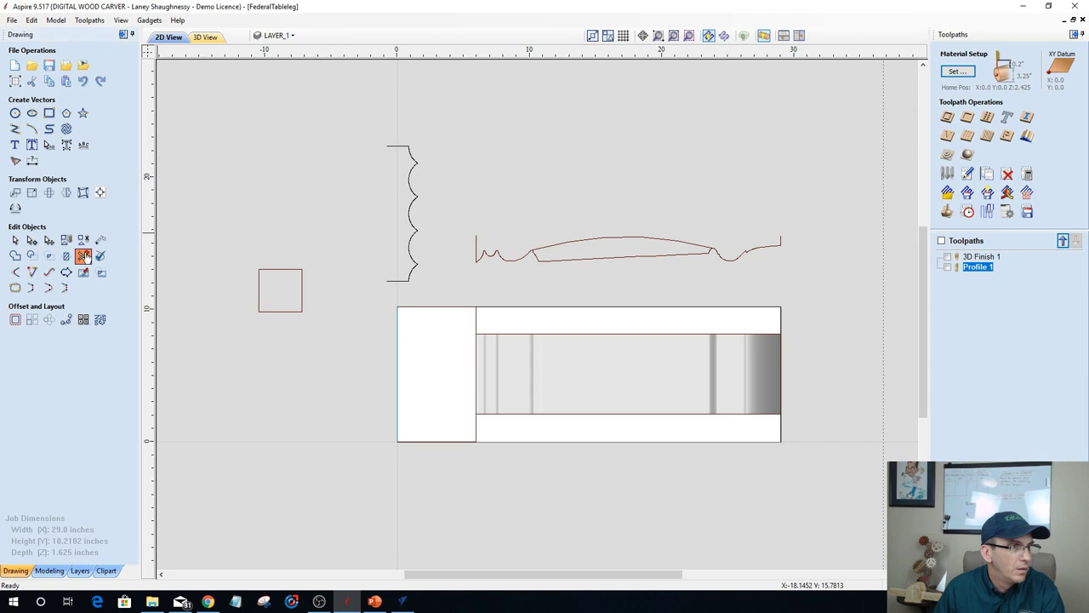
pyautogui.click(631, 255)
pyautogui.click(107, 183)
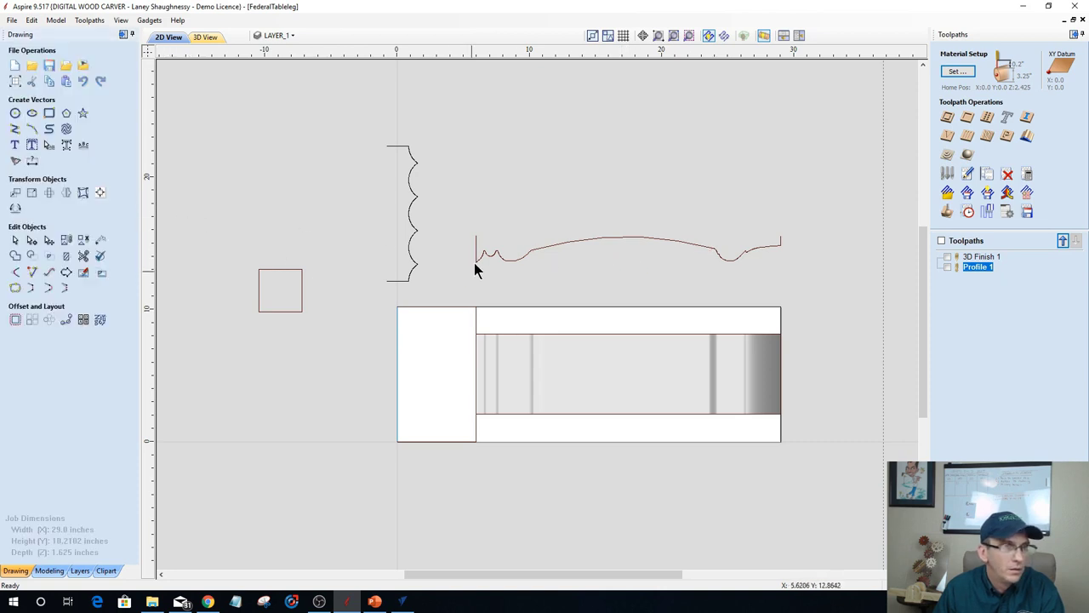
pyautogui.moveTo(460, 212); pyautogui.dragTo(824, 270)
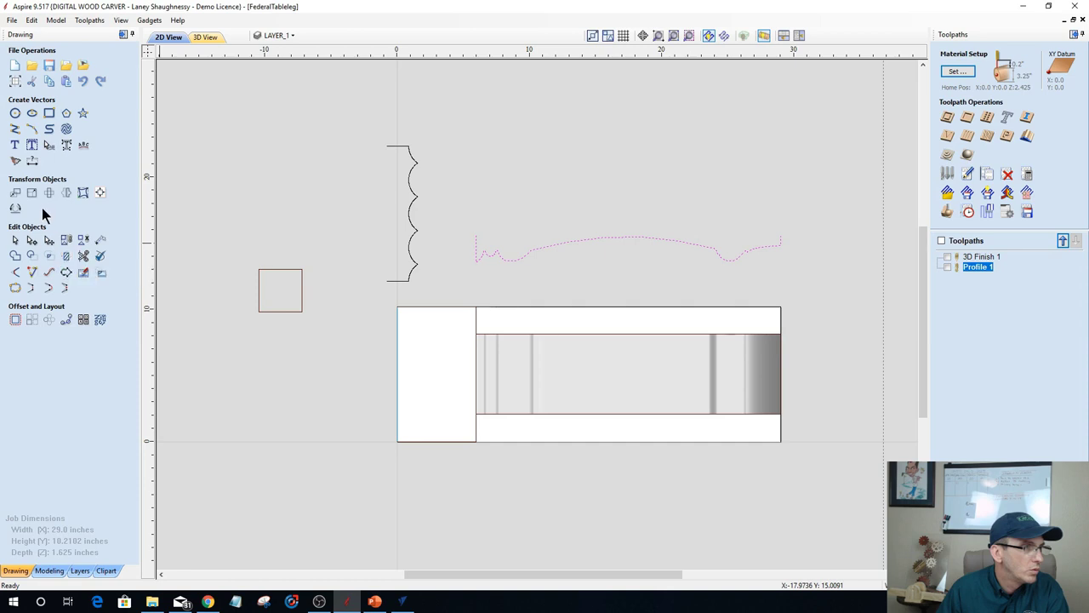
# Mirror the profile curve upside down about Top without a copy, then select the rectangle's rail line.
pyautogui.click(66, 192)
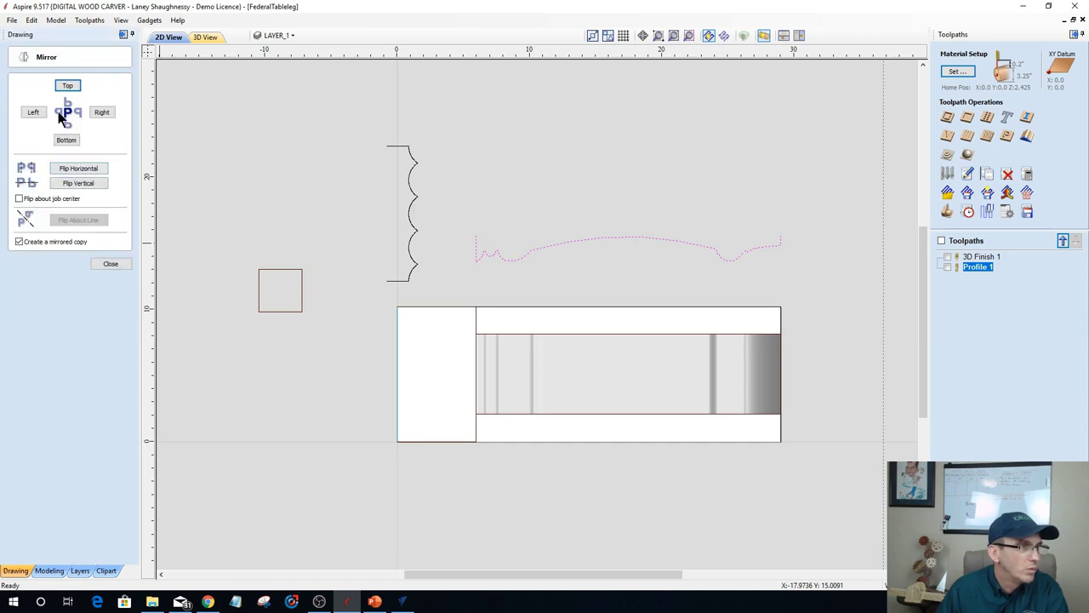
pyautogui.click(19, 241)
pyautogui.click(70, 85)
pyautogui.click(126, 267)
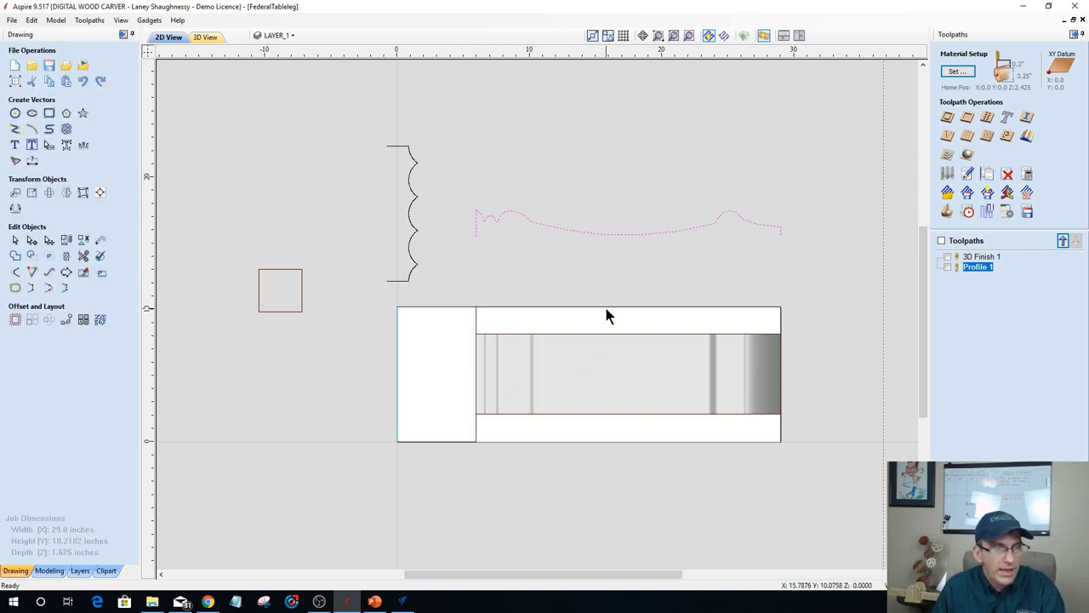
pyautogui.click(475, 325)
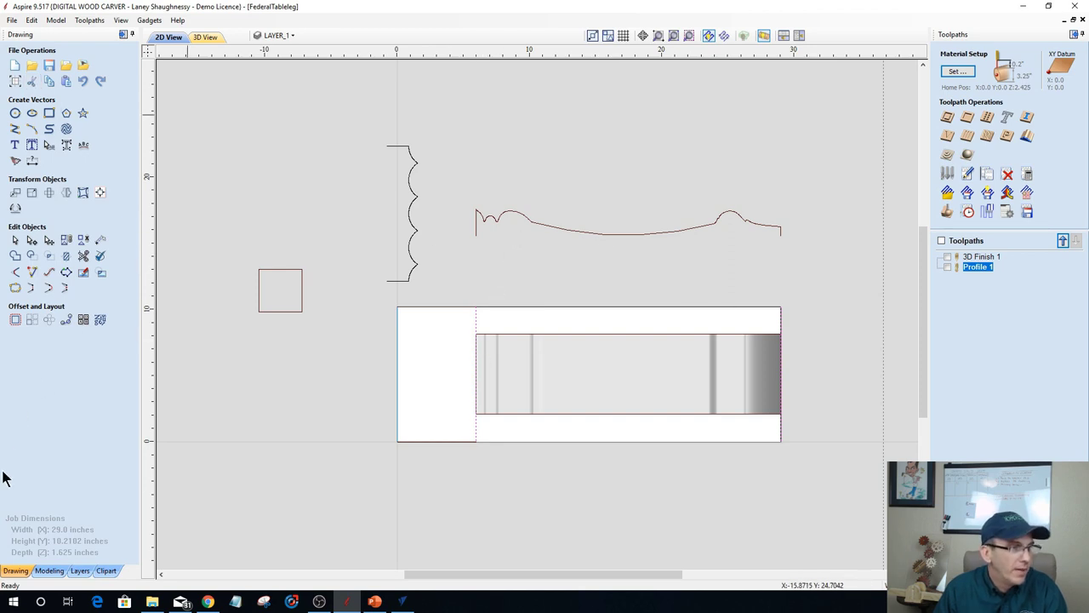
pyautogui.click(49, 570)
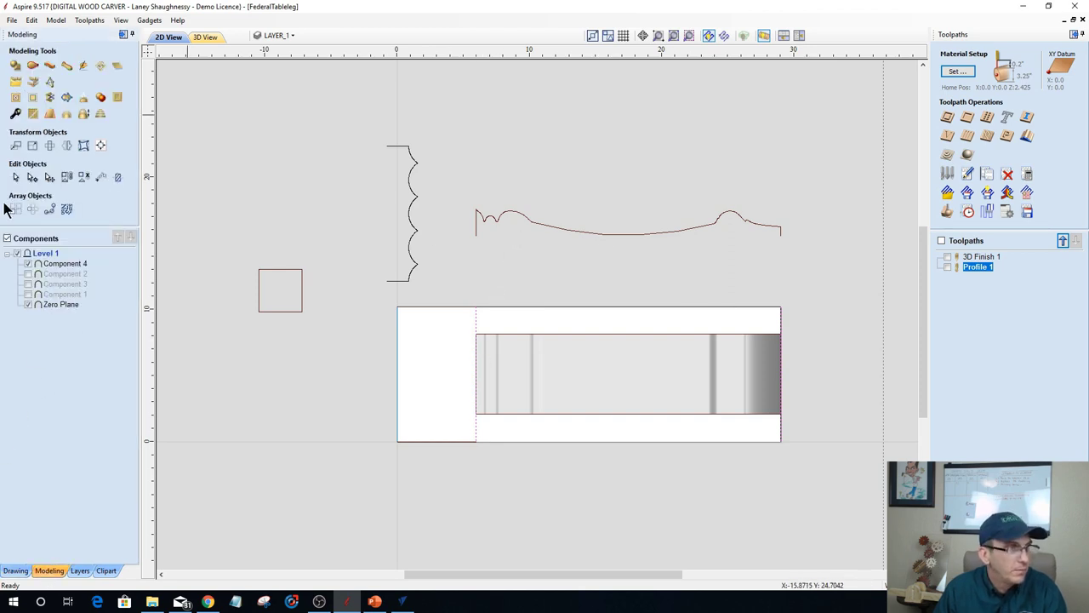
# Two-rail sweep the flipped profile along the selected rails to create Component 5.
pyautogui.click(32, 66)
pyautogui.click(108, 92)
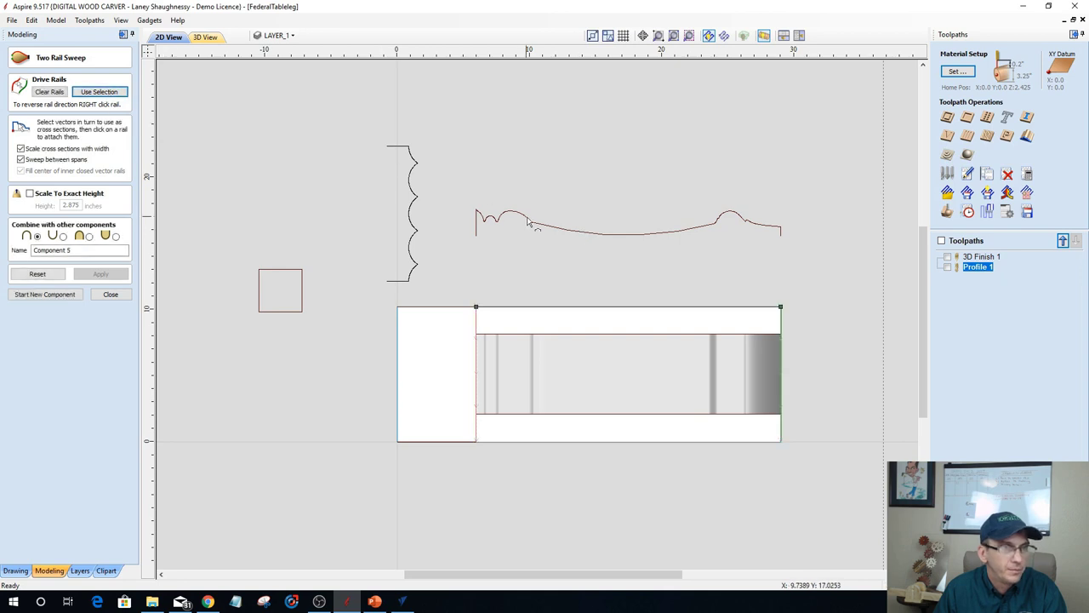
pyautogui.click(546, 226)
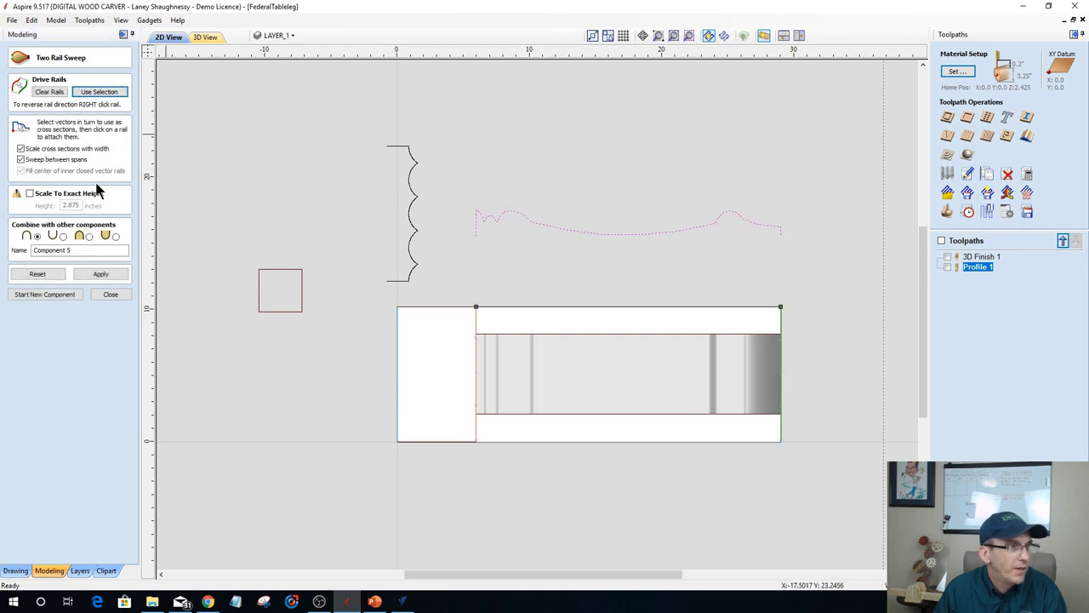
pyautogui.click(98, 274)
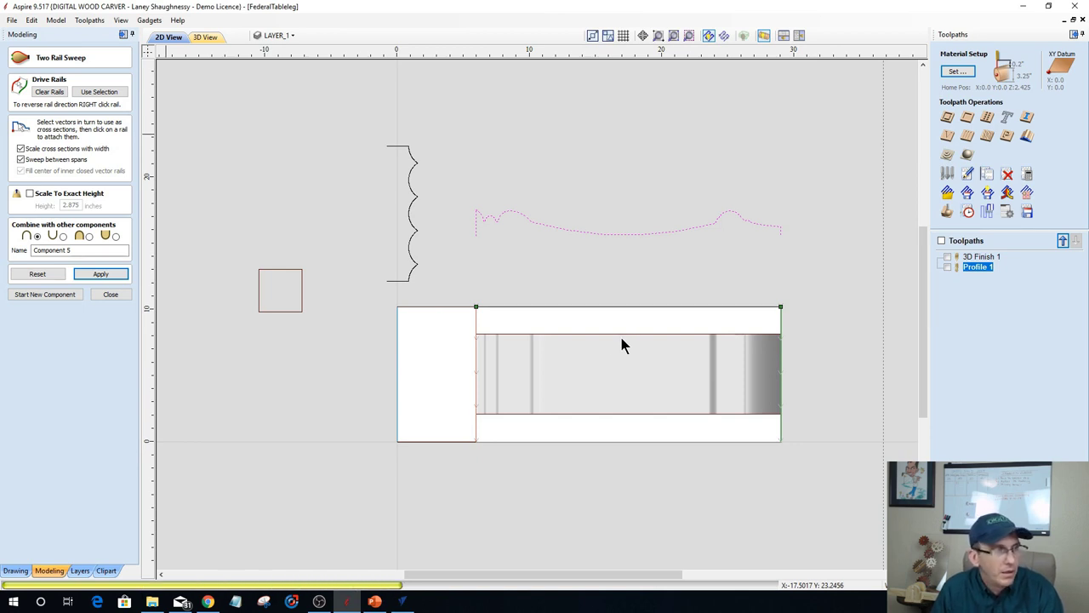
pyautogui.click(109, 295)
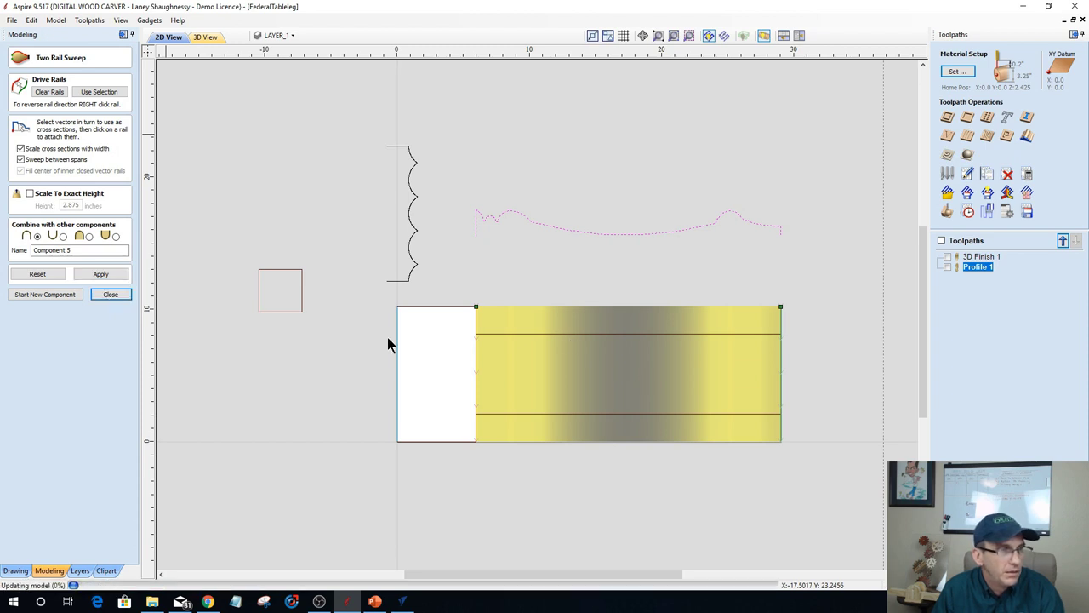
# Clear Component 5 inside the two horizontal lines across the relief.
pyautogui.click(55, 262)
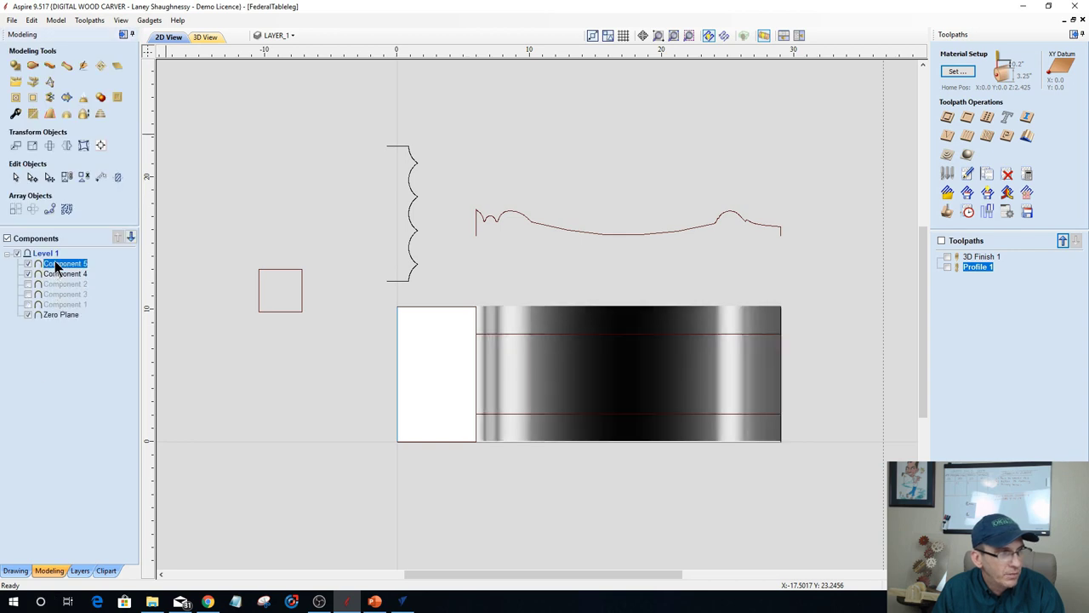
pyautogui.click(507, 333)
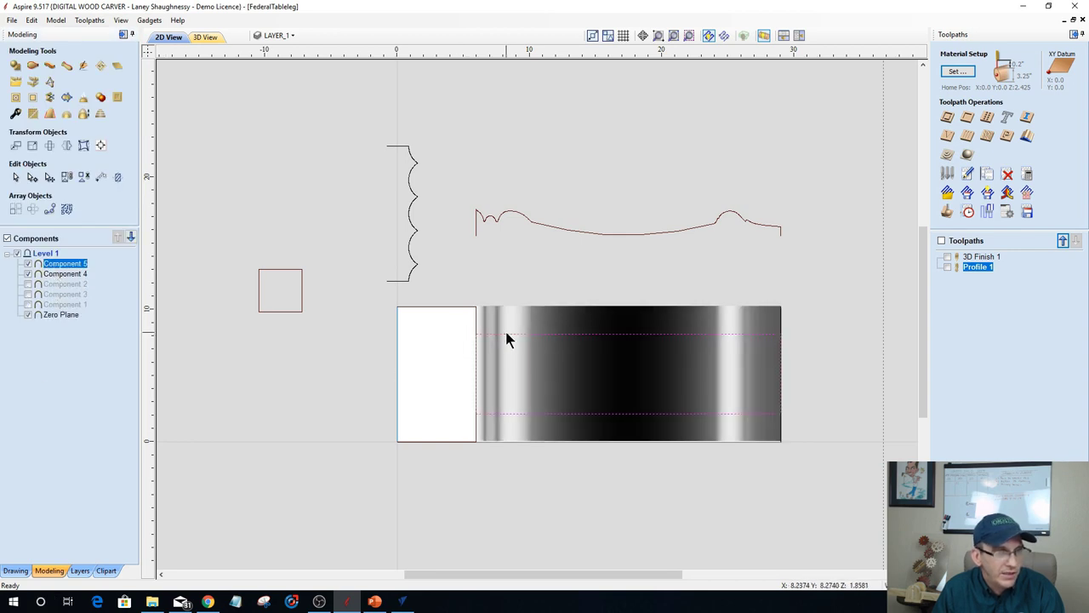
pyautogui.click(15, 98)
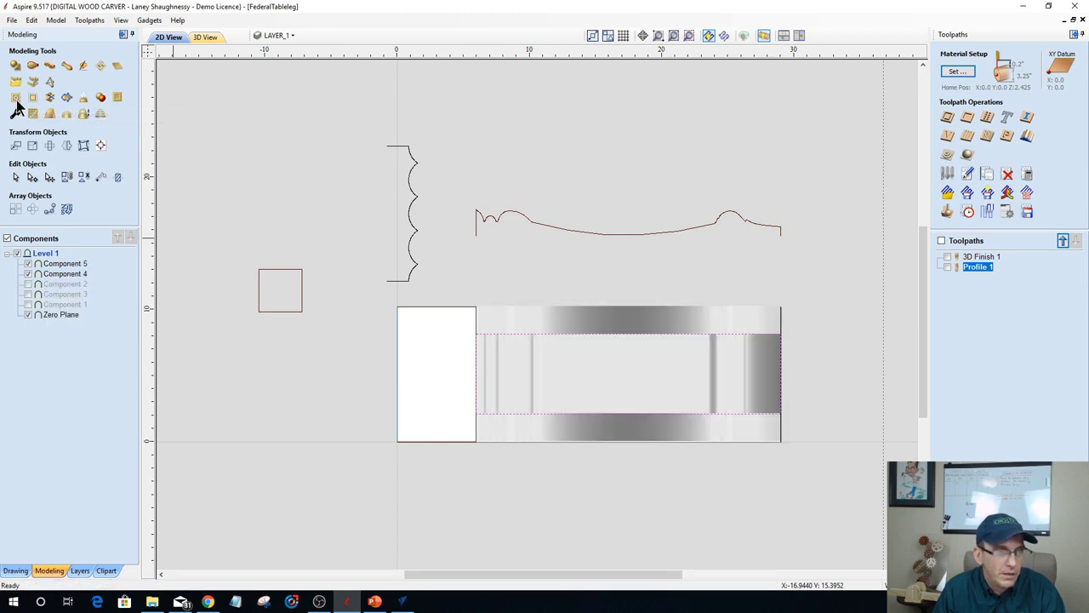
pyautogui.click(207, 38)
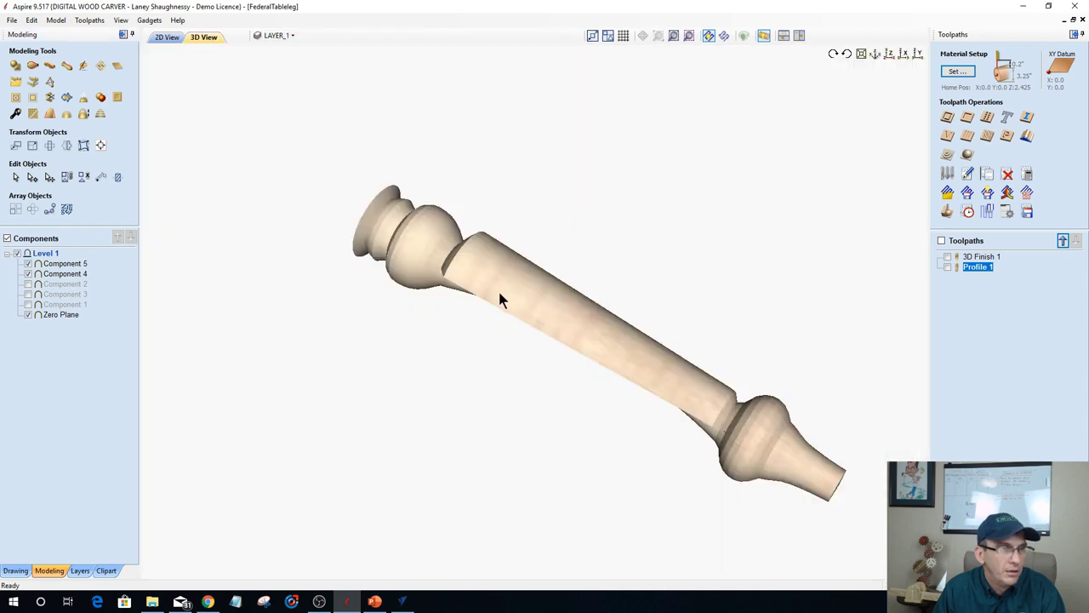
pyautogui.moveTo(500, 297); pyautogui.dragTo(669, 158)
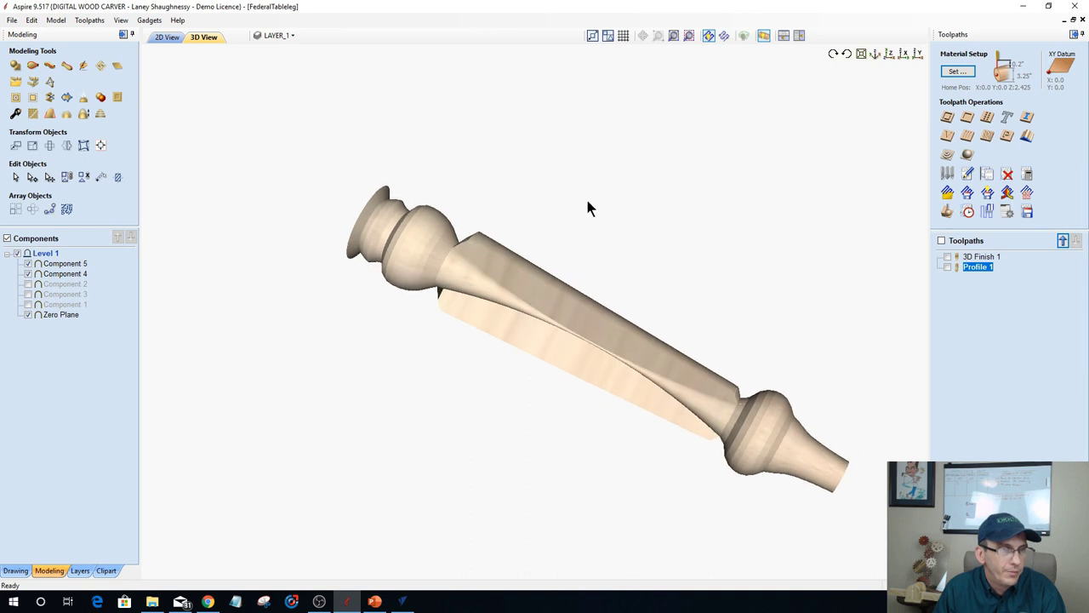
pyautogui.moveTo(587, 201); pyautogui.dragTo(581, 213)
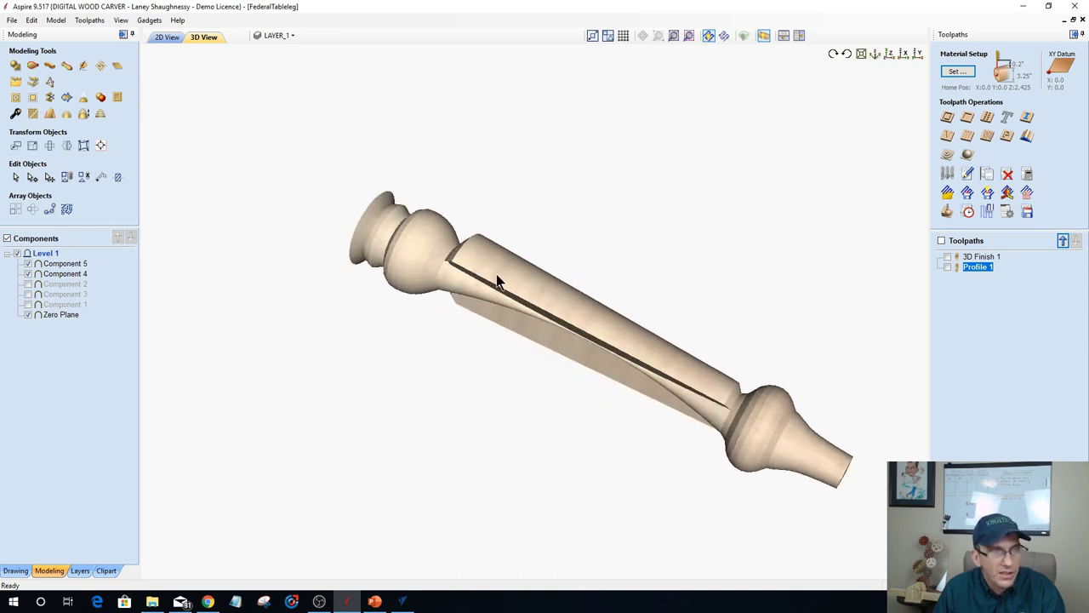
pyautogui.moveTo(660, 335); pyautogui.dragTo(718, 334)
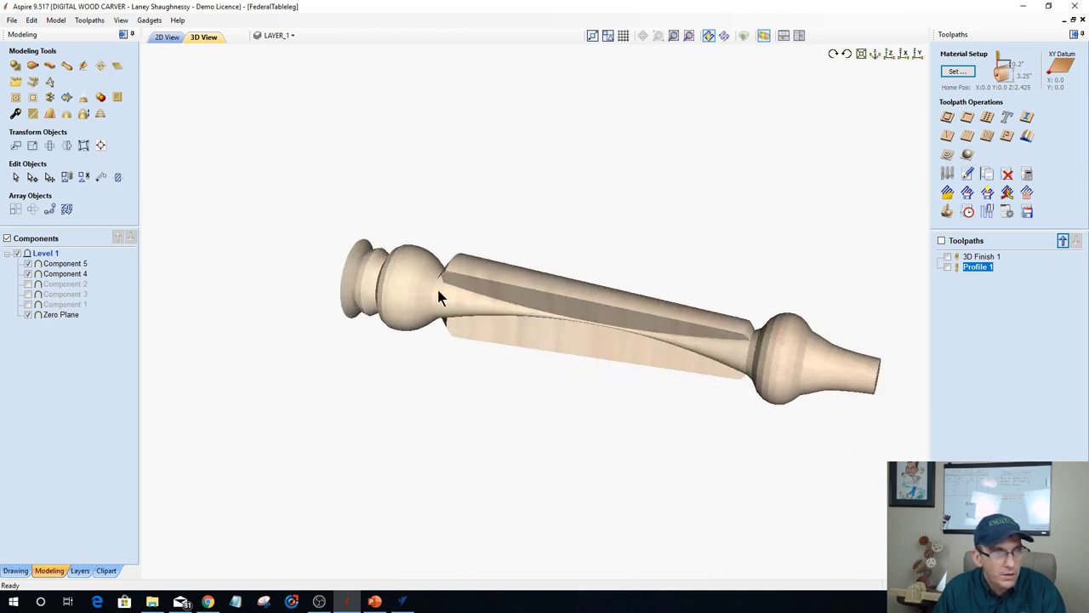
pyautogui.moveTo(549, 307); pyautogui.dragTo(497, 367)
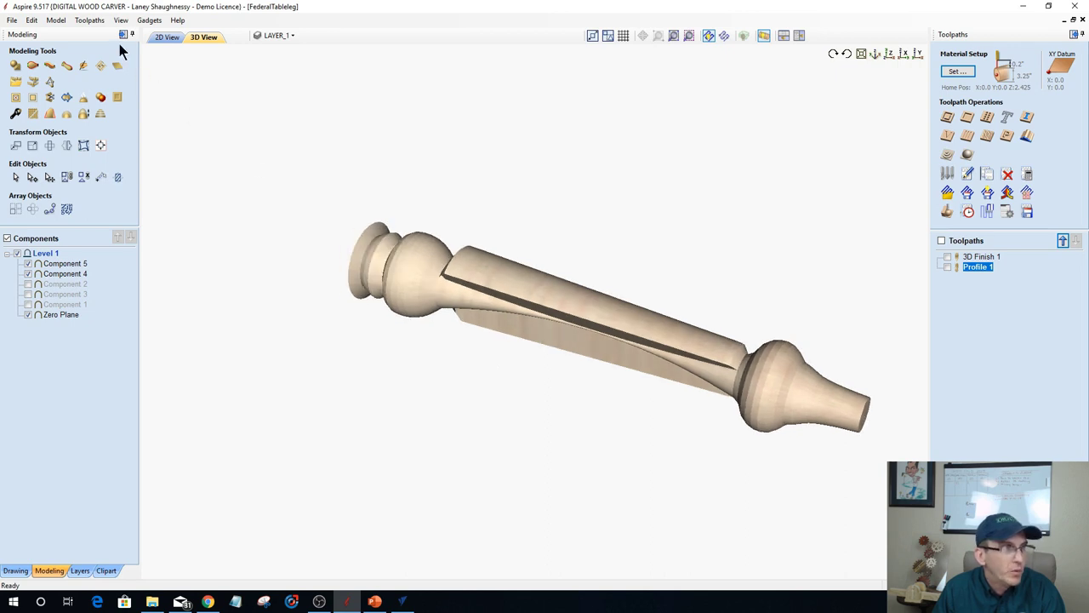
pyautogui.click(157, 36)
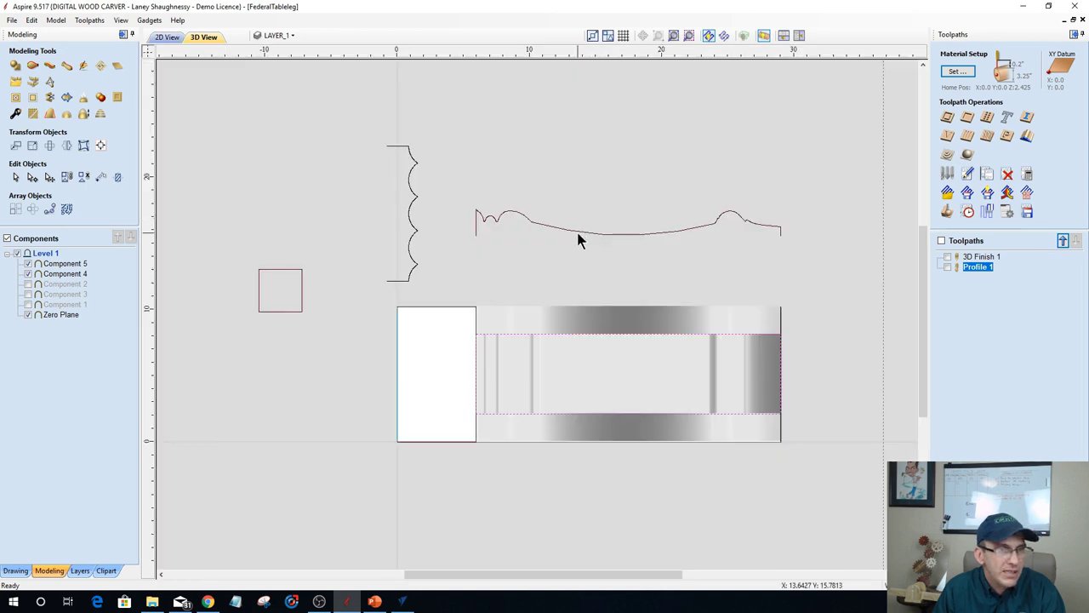
# Draw a short vertical polyline down from the profile curve's left end.
pyautogui.click(604, 235)
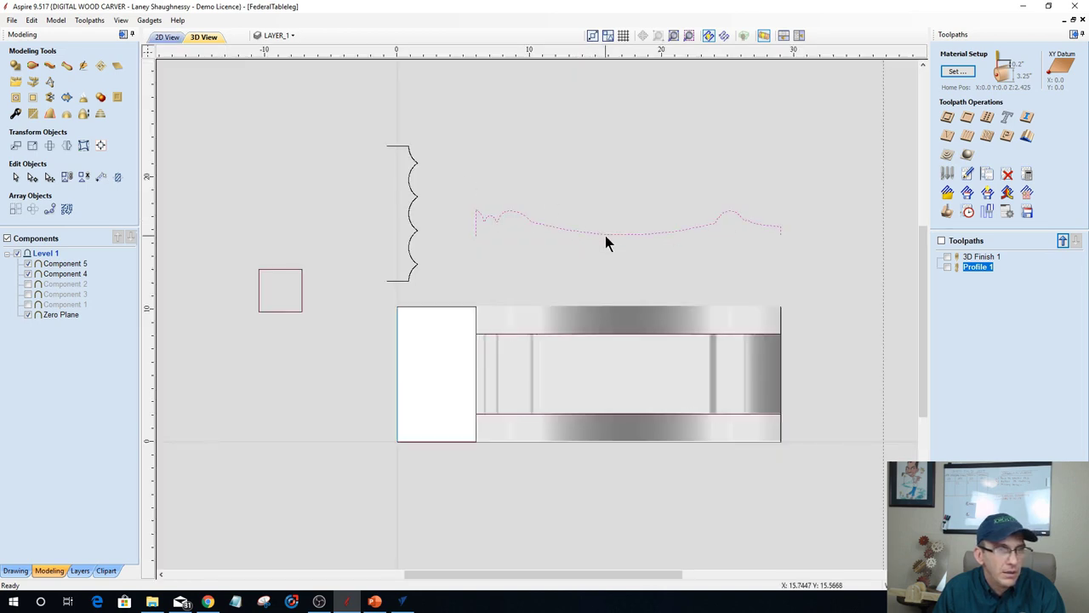
pyautogui.click(477, 235)
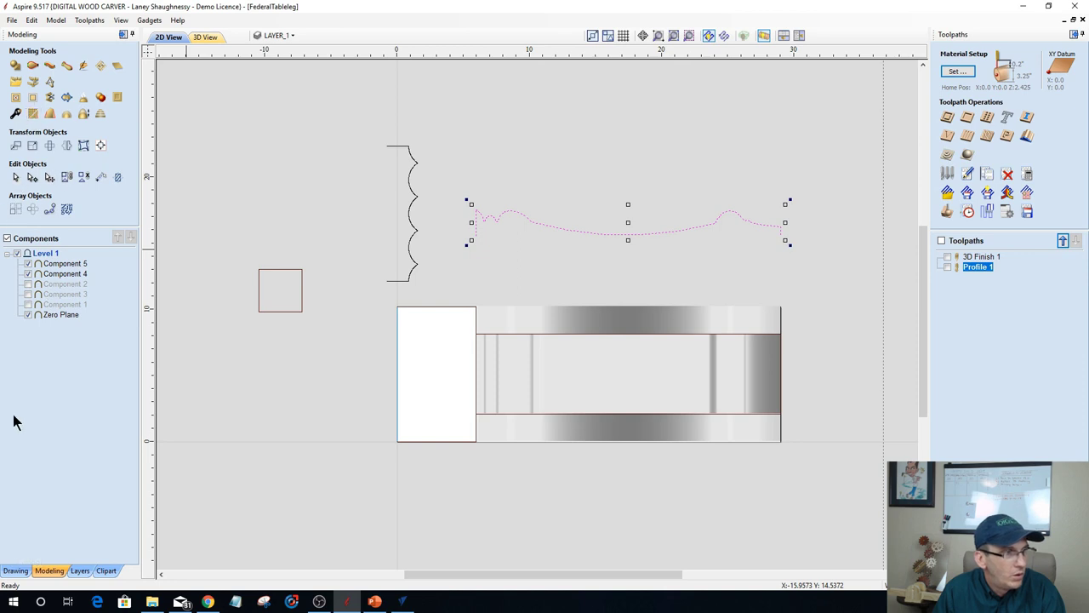
pyautogui.click(14, 571)
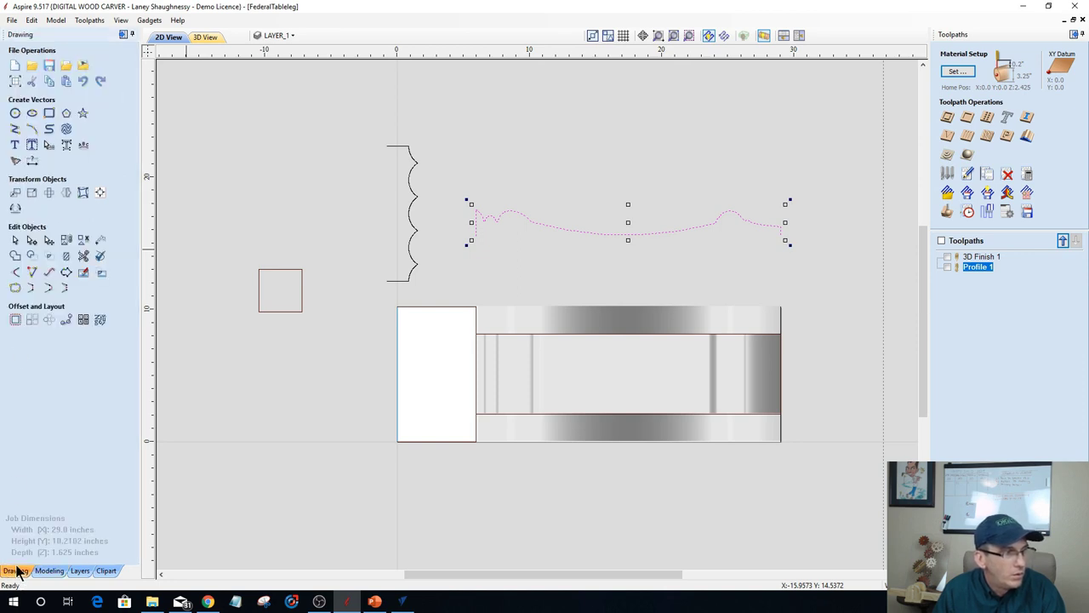
pyautogui.click(15, 132)
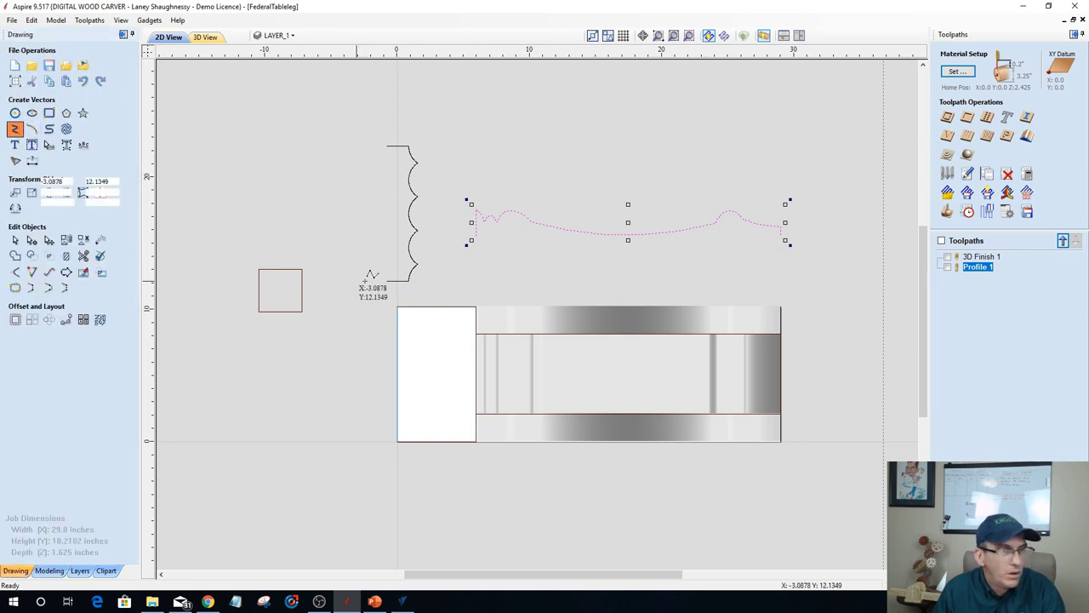
pyautogui.click(476, 238)
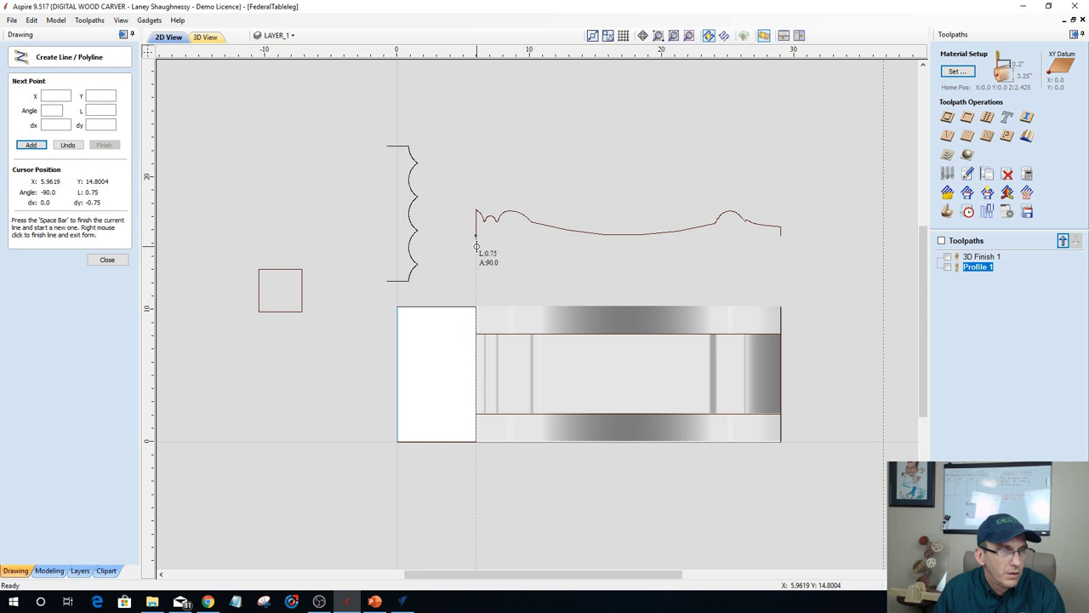
pyautogui.click(476, 246)
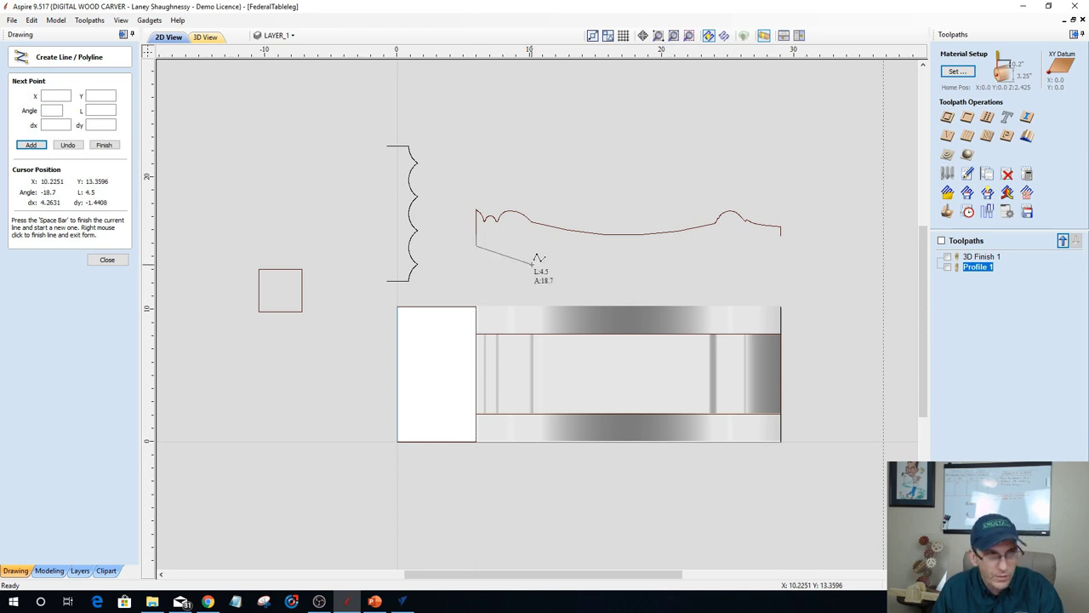
pyautogui.press('space')
# Draw a matching short vertical line straight down from the curve's right end.
pyautogui.click(780, 228)
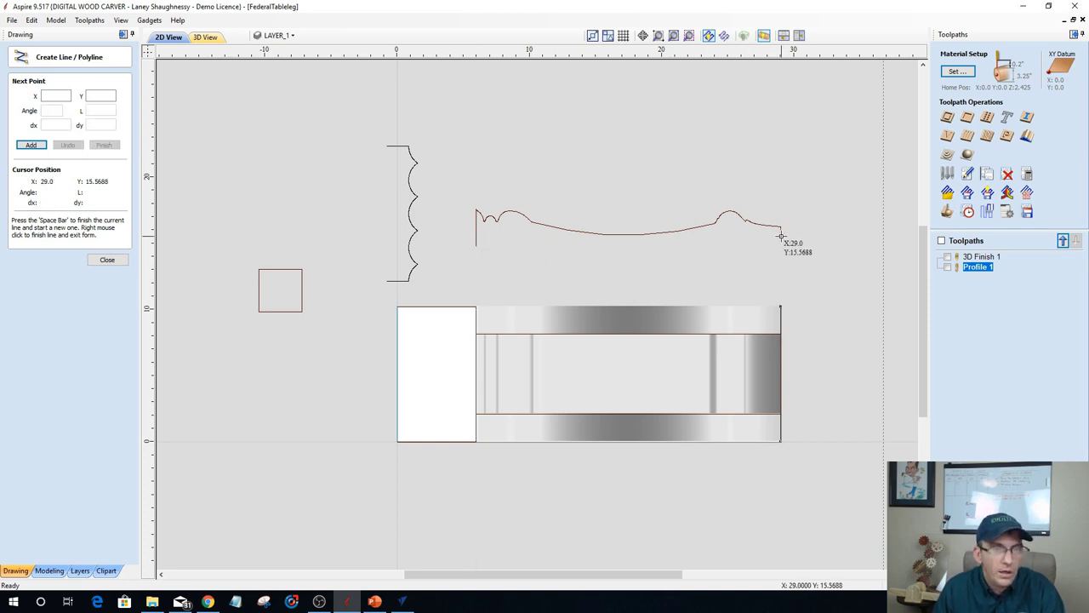
pyautogui.click(780, 235)
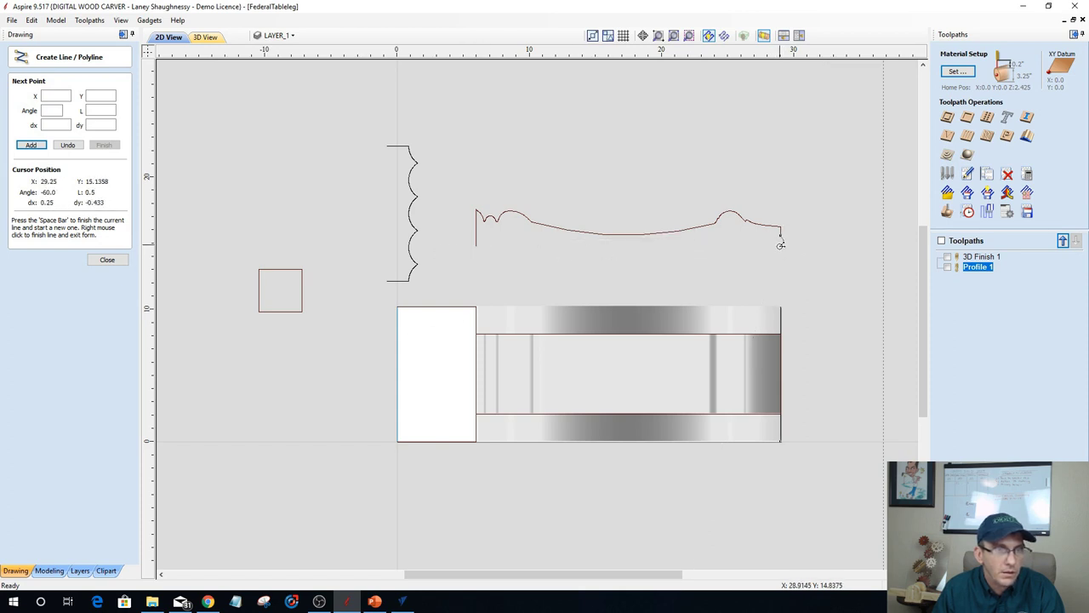
pyautogui.scroll(3, 779, 247)
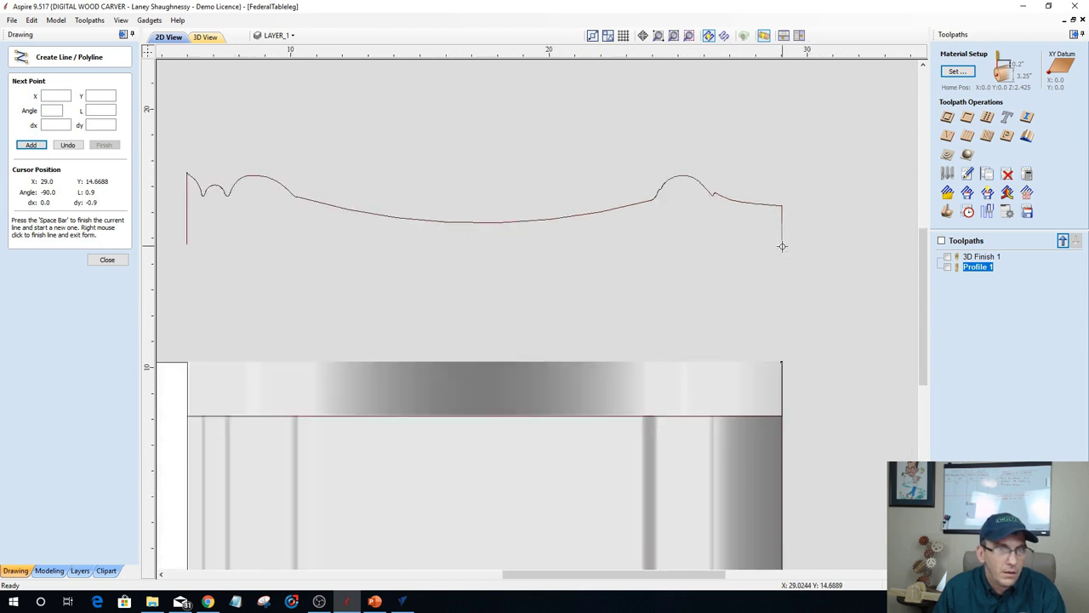
pyautogui.scroll(3, 781, 246)
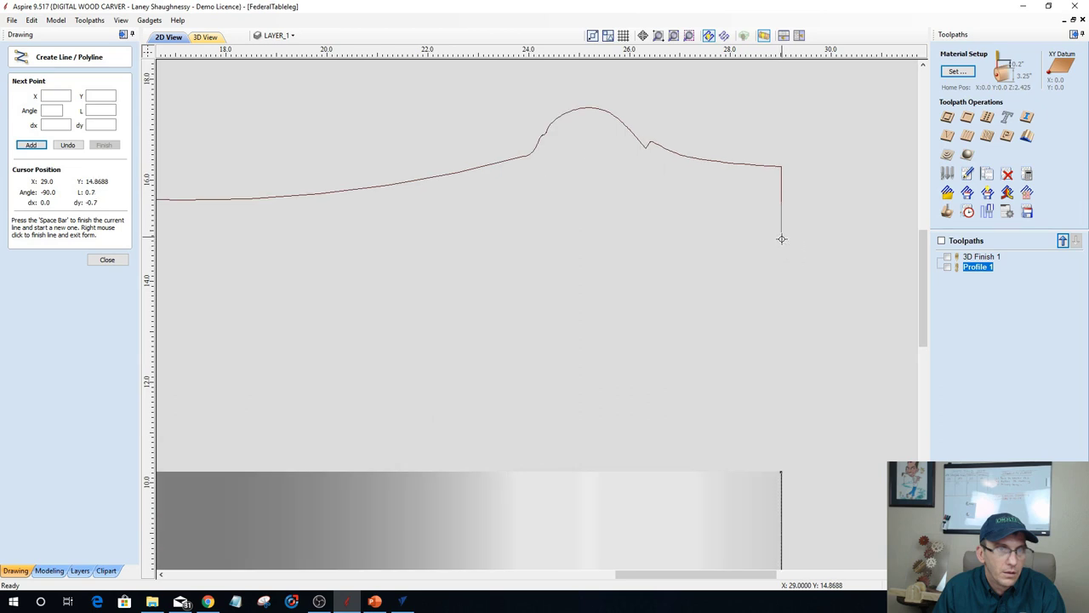
pyautogui.click(781, 238)
pyautogui.press('space')
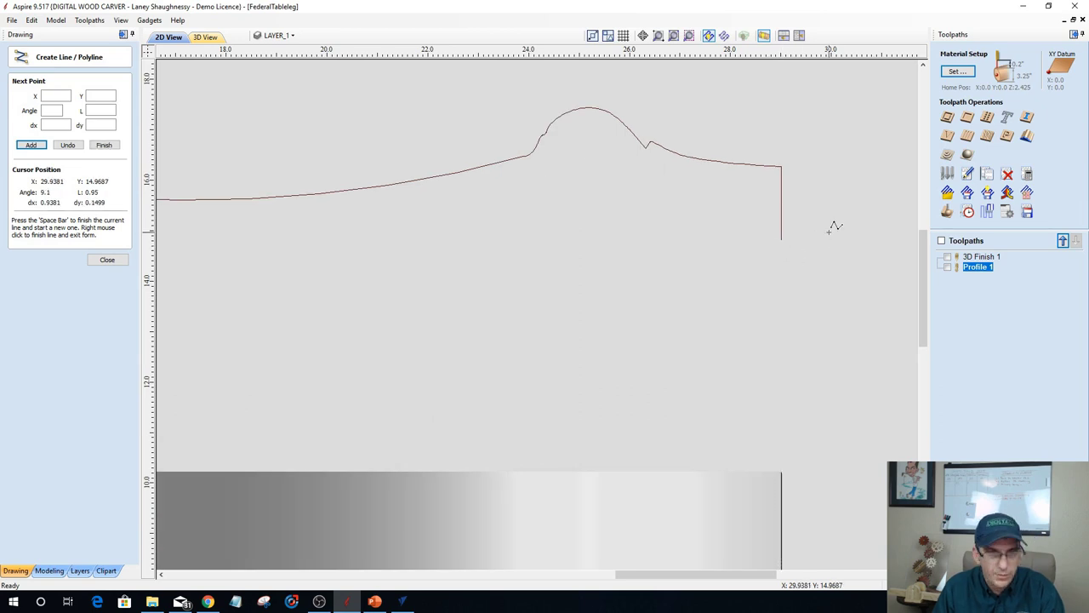
pyautogui.scroll(-6, 835, 231)
pyautogui.scroll(2, 838, 234)
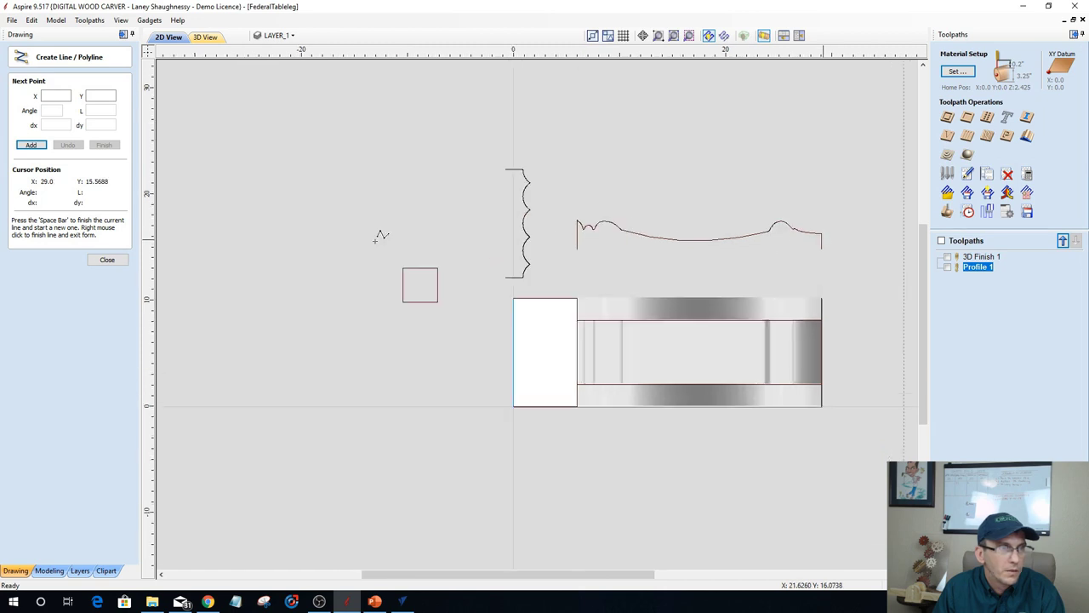
pyautogui.click(107, 260)
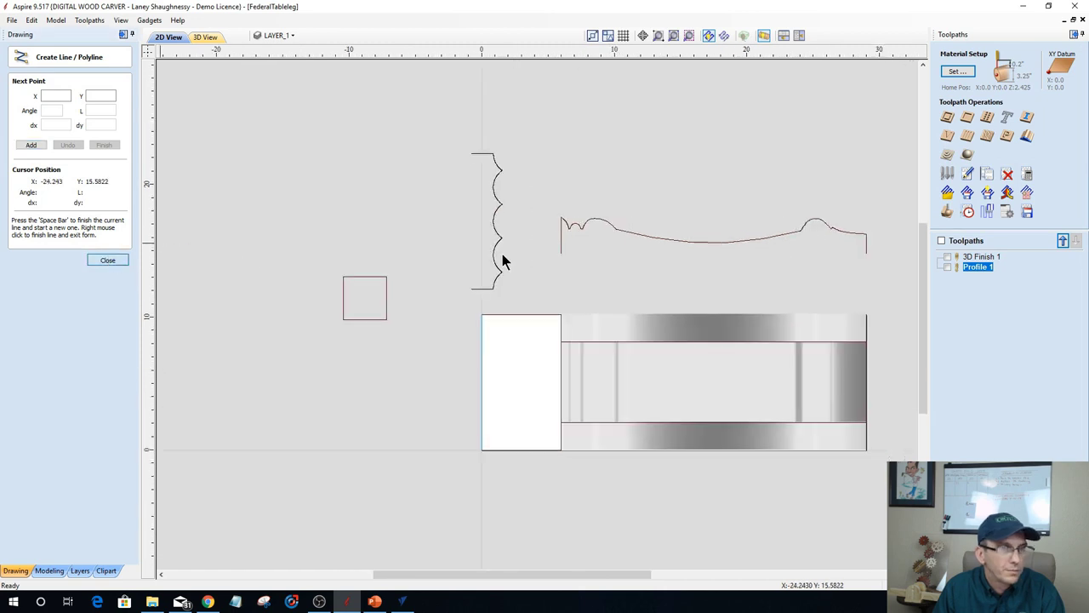
# Join the wavy profile curve and its two end lines into one open vector.
pyautogui.click(872, 259)
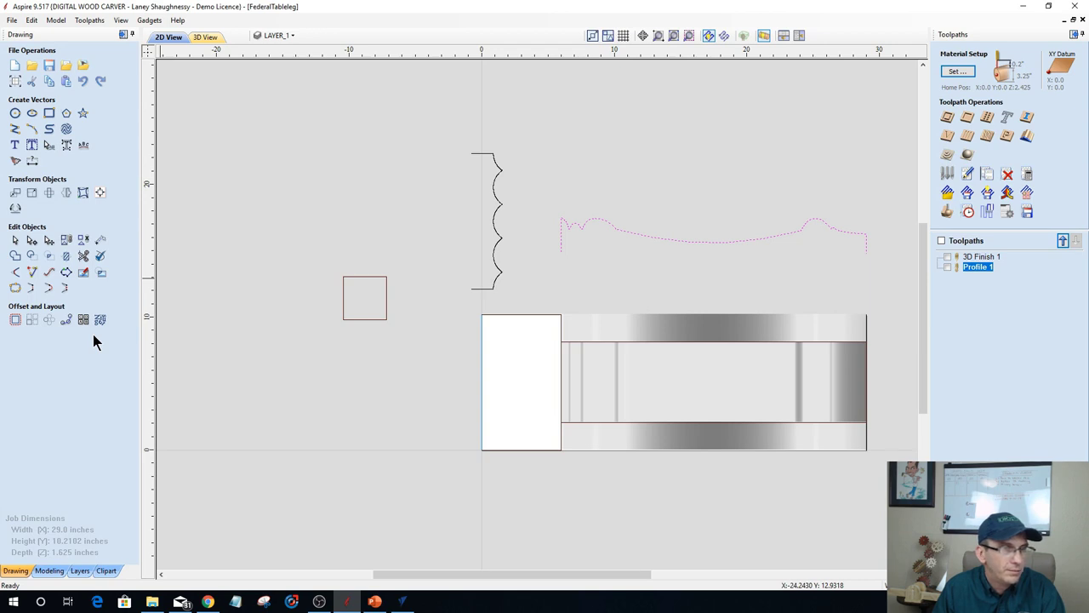
pyautogui.click(15, 288)
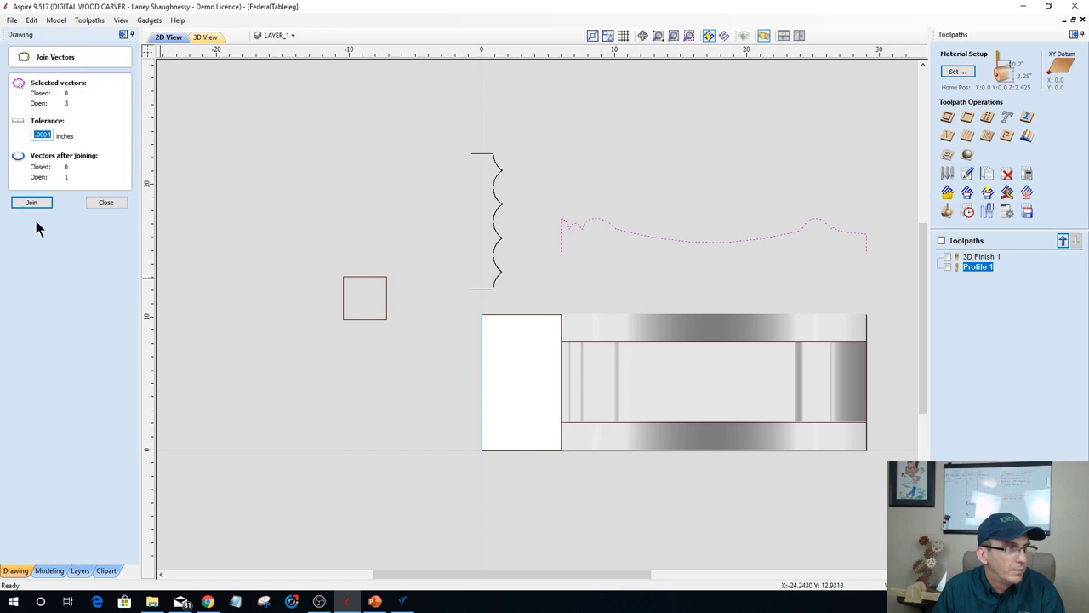
pyautogui.click(34, 208)
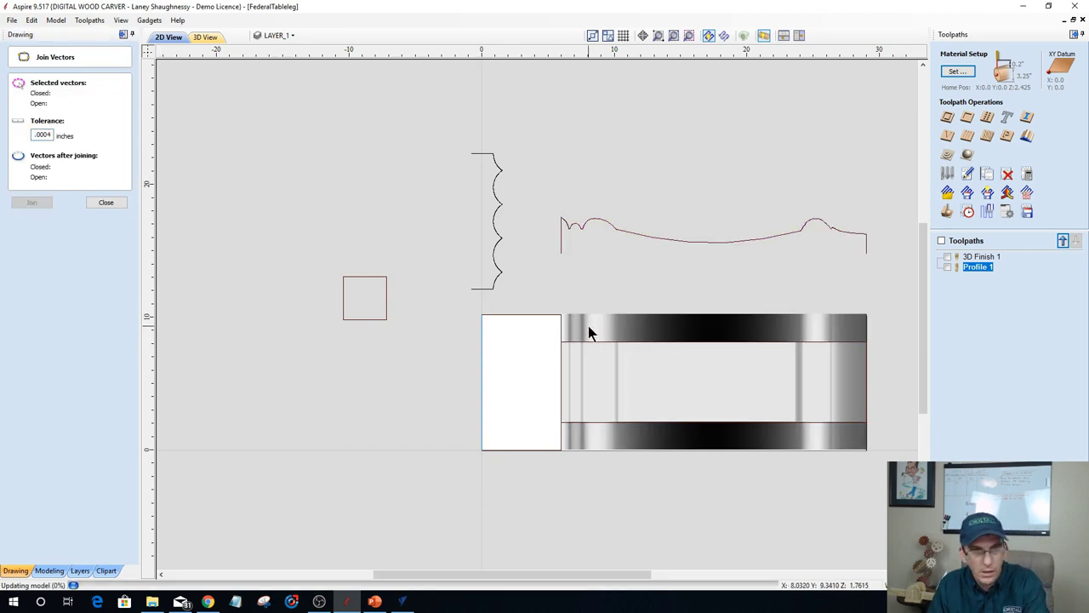
pyautogui.click(612, 226)
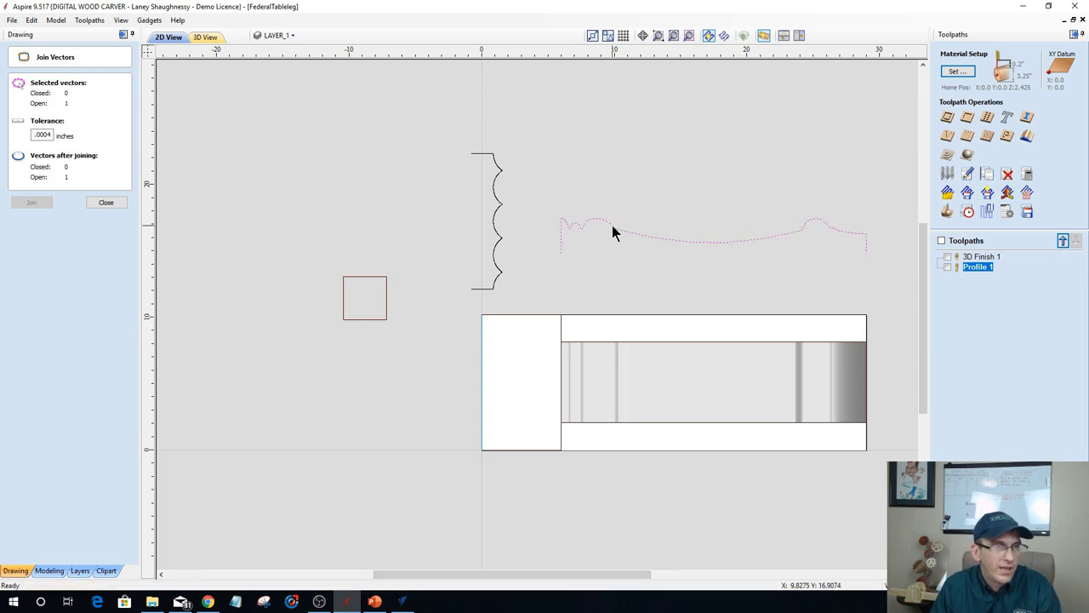
pyautogui.click(106, 202)
# Sweep the joined wavy profile between the band's left and right edges, with cross-section scaling to width off.
pyautogui.click(50, 570)
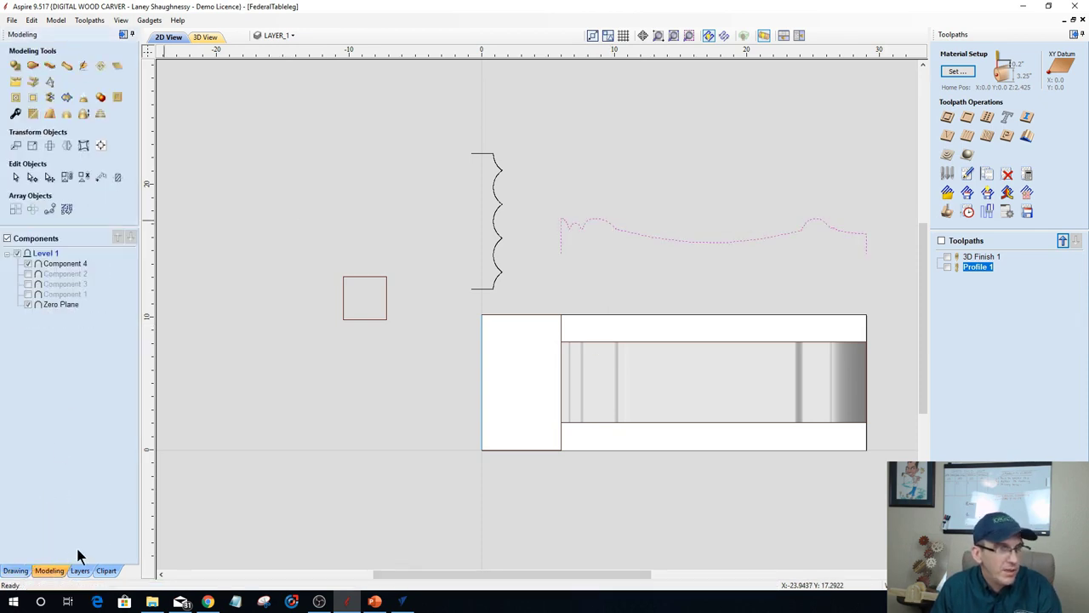
pyautogui.click(561, 341)
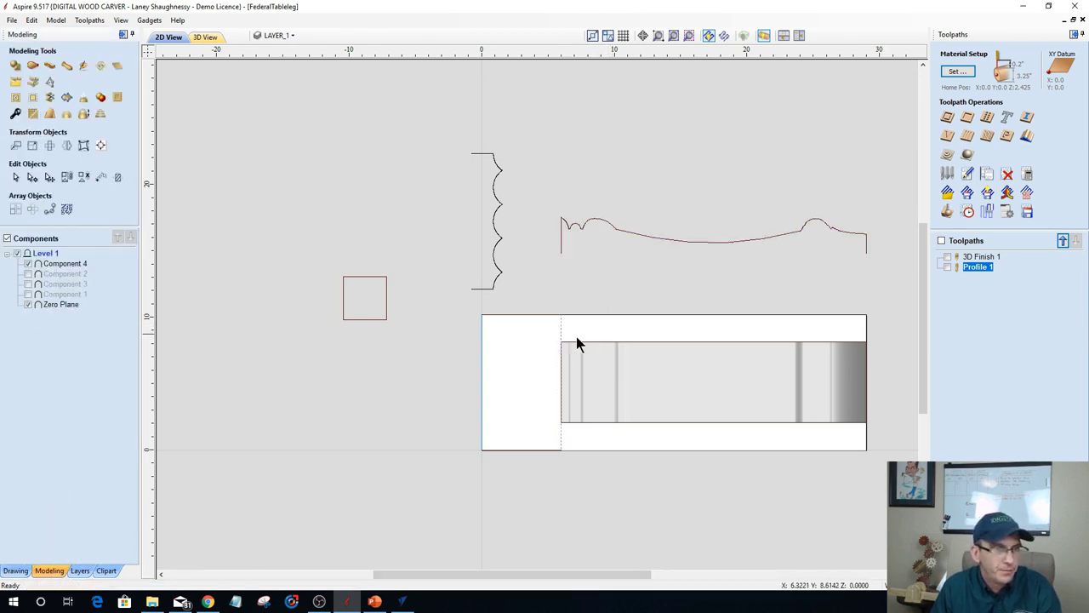
pyautogui.click(866, 335)
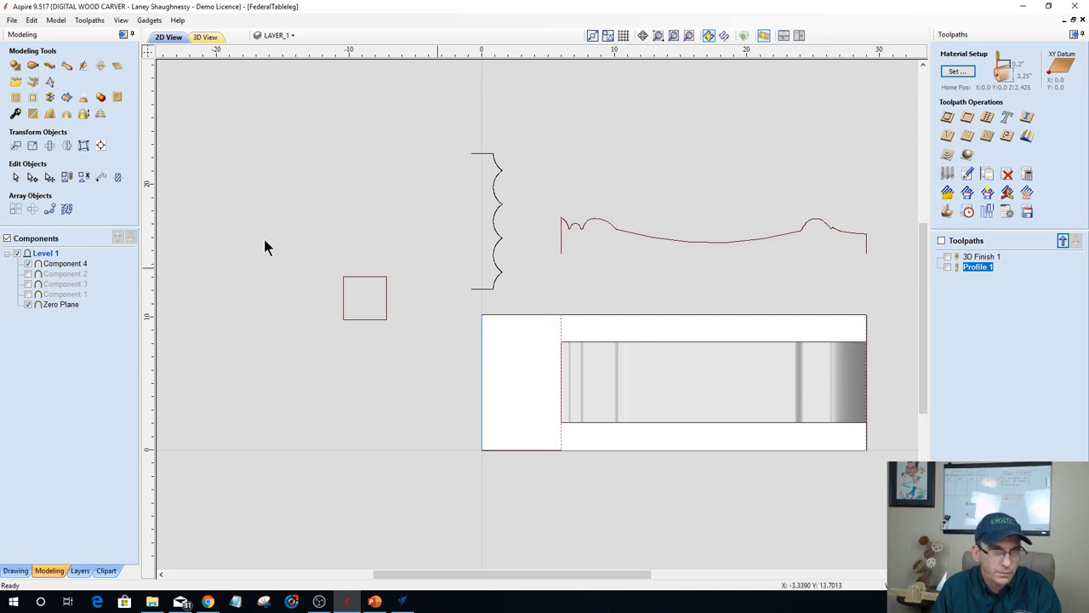
pyautogui.click(33, 66)
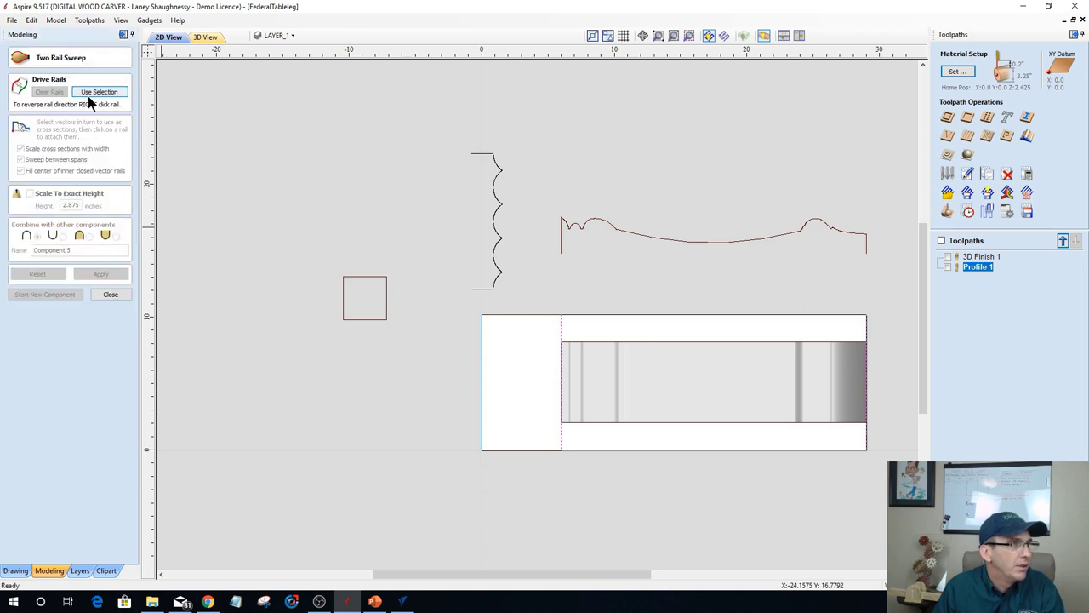
pyautogui.click(91, 93)
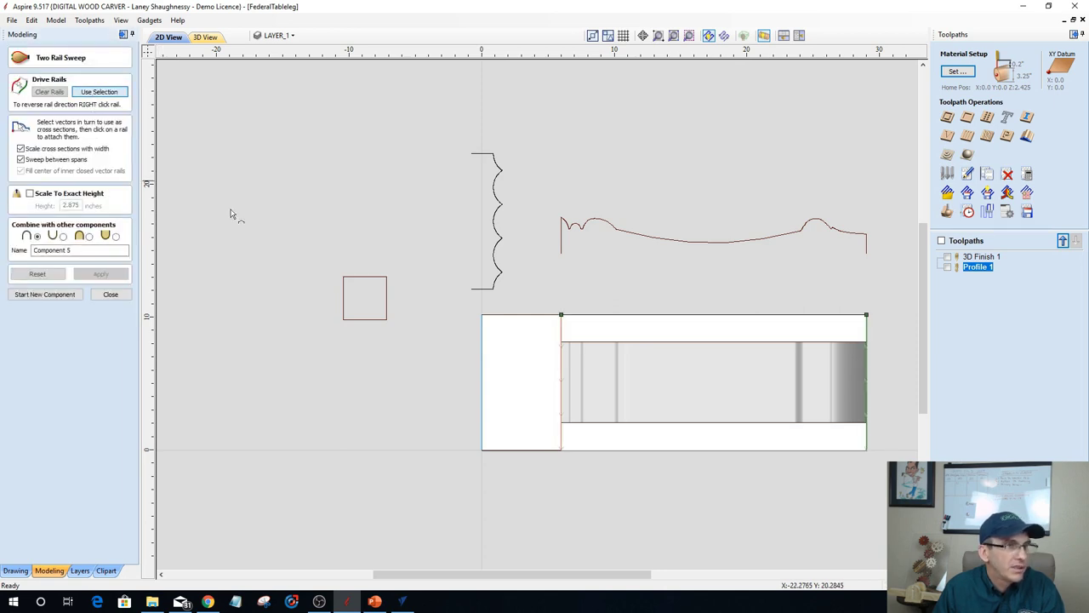
pyautogui.click(730, 246)
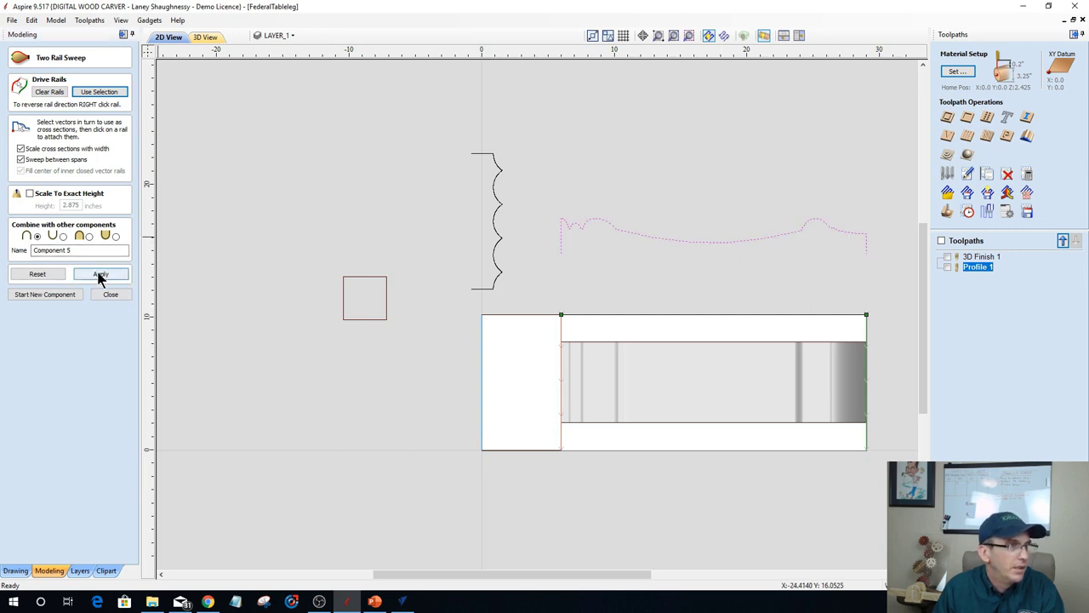
pyautogui.click(20, 159)
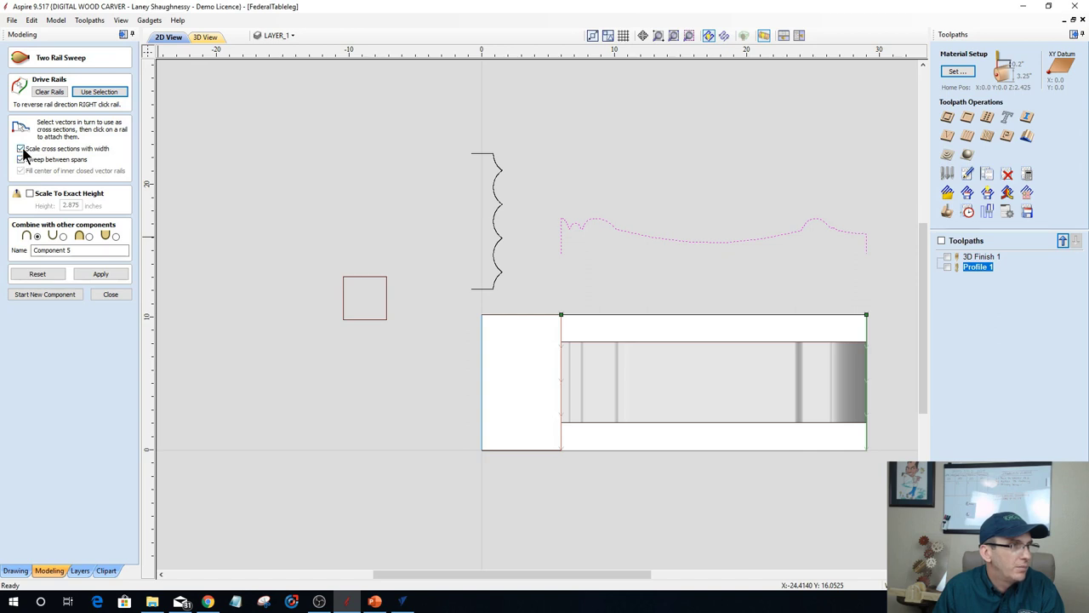
pyautogui.click(21, 149)
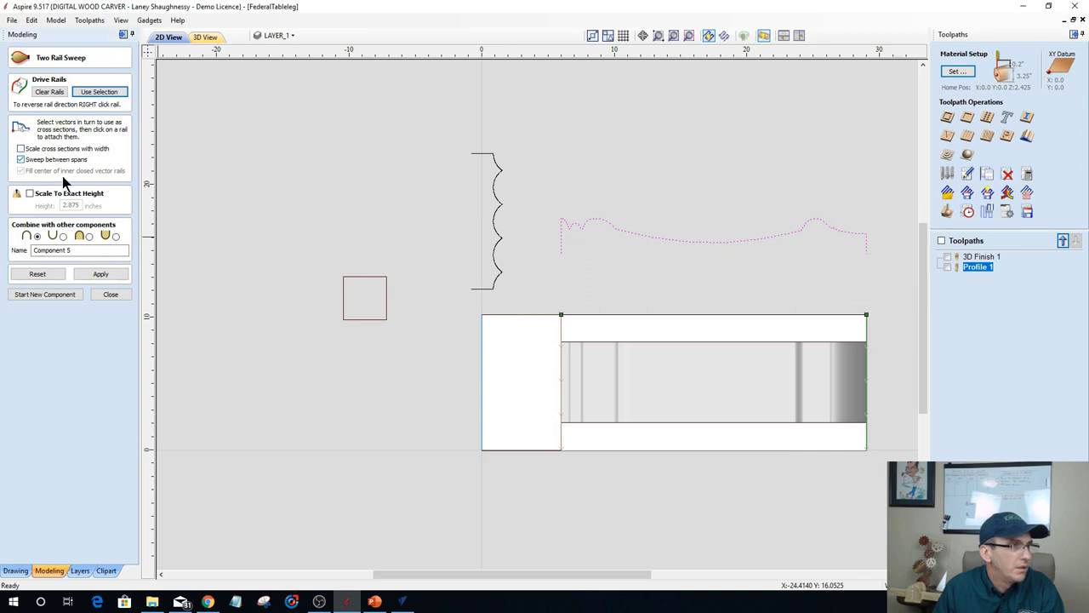
pyautogui.click(98, 276)
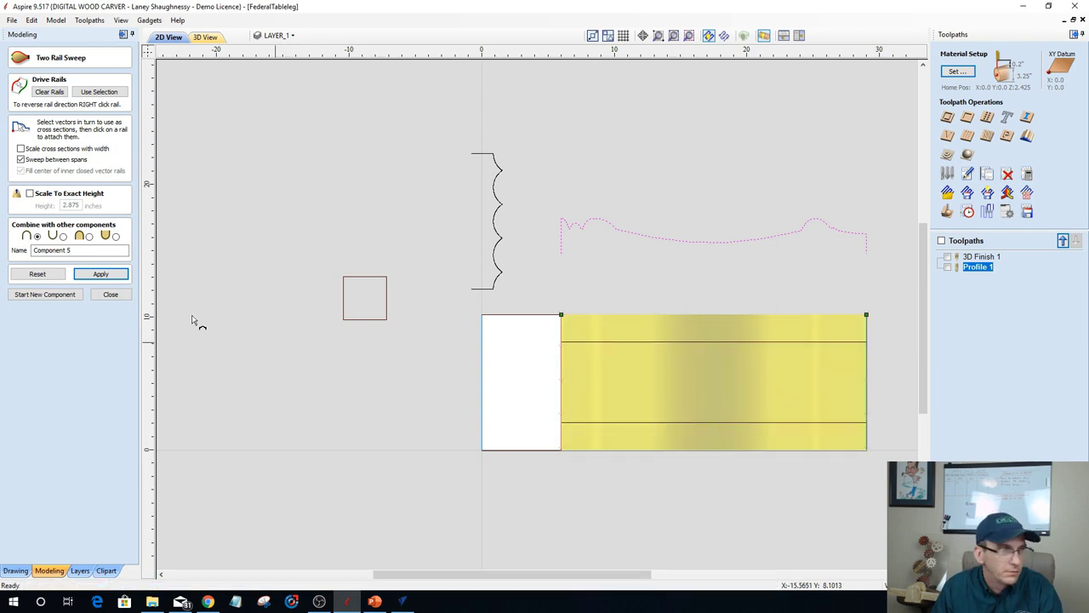
pyautogui.click(110, 295)
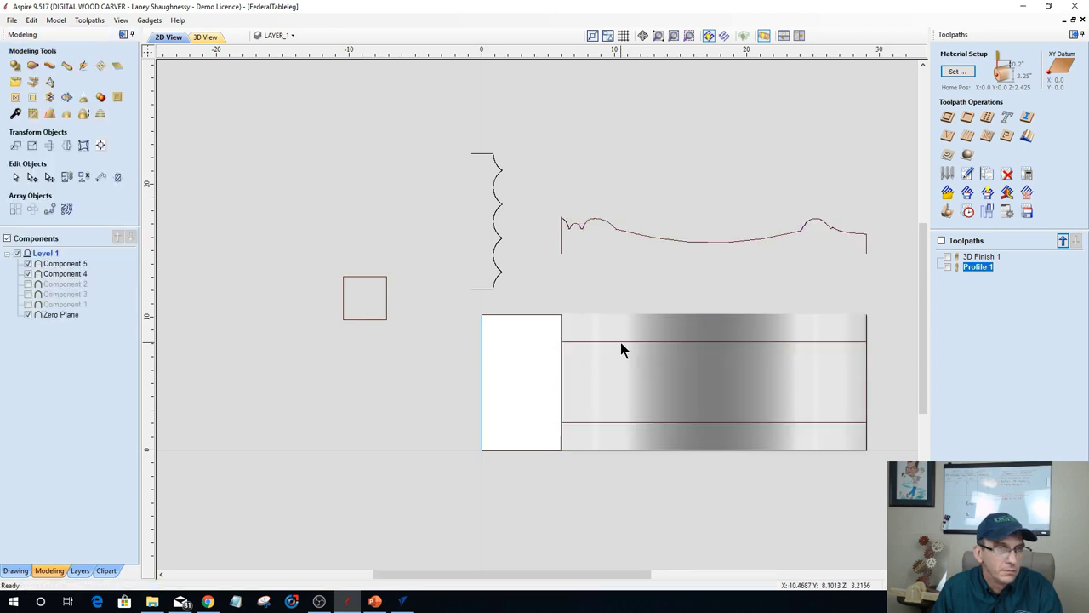
# Select Component 5 and orbit it in 3D, switching the leg to the unwrapped flat relief.
pyautogui.click(620, 341)
pyautogui.click(63, 264)
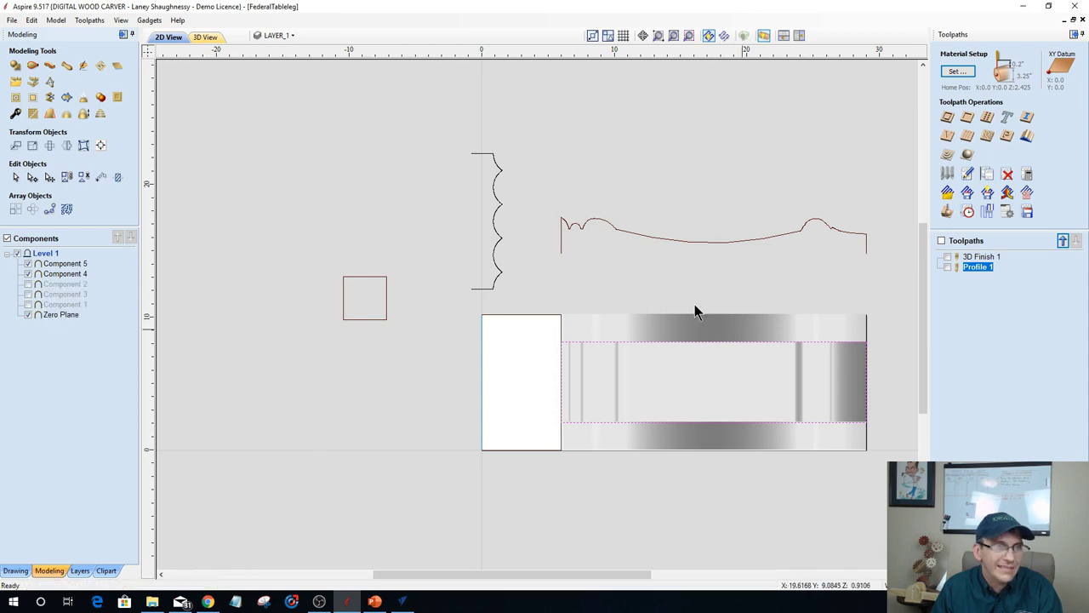
pyautogui.click(206, 37)
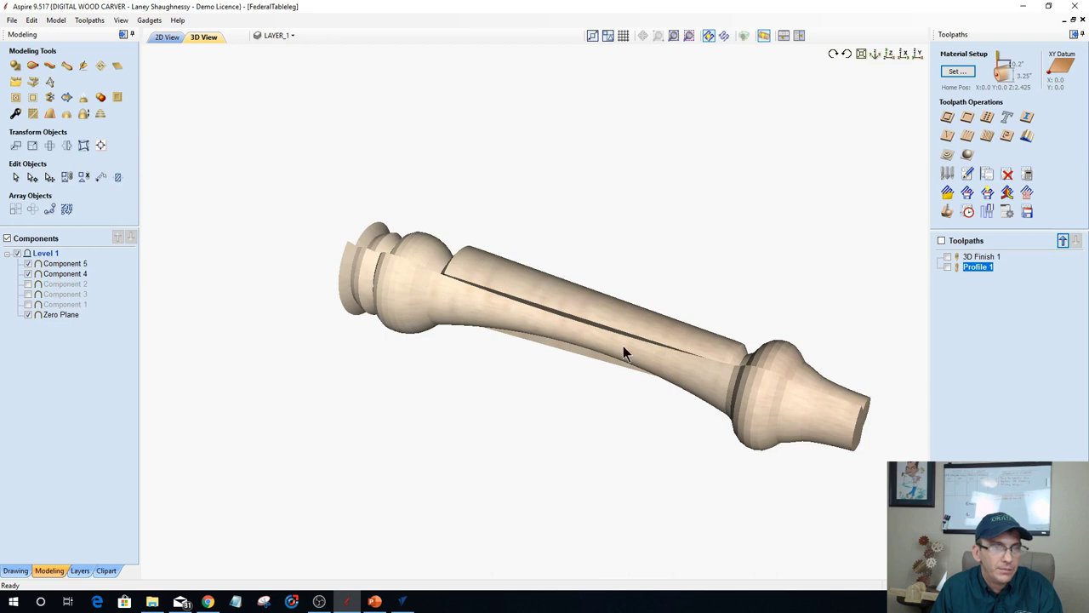
pyautogui.moveTo(622, 353); pyautogui.dragTo(646, 334)
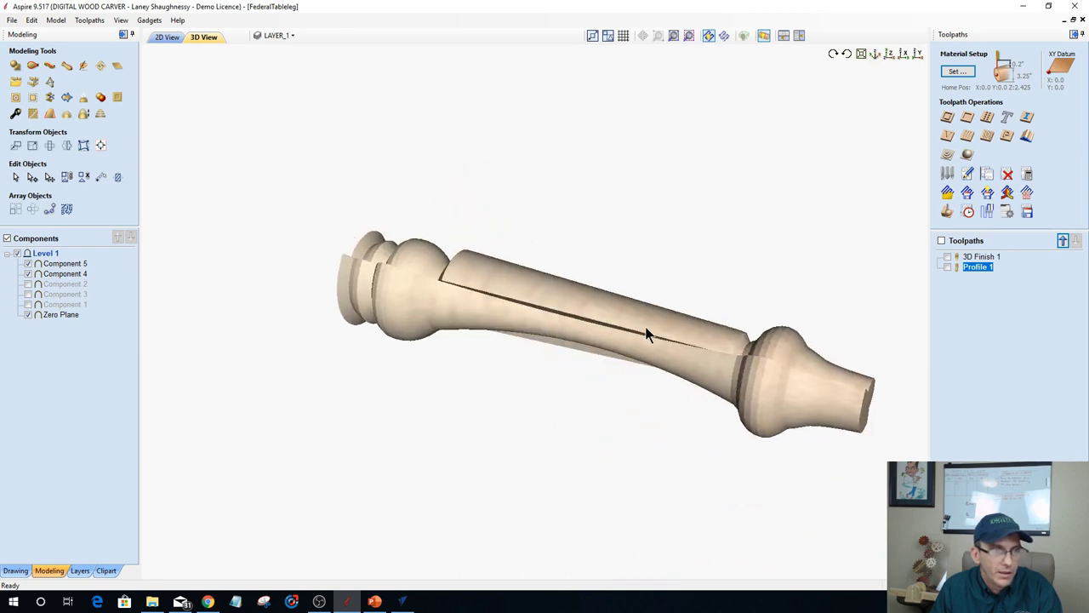
pyautogui.moveTo(562, 299); pyautogui.dragTo(603, 232)
pyautogui.moveTo(488, 306); pyautogui.dragTo(655, 468)
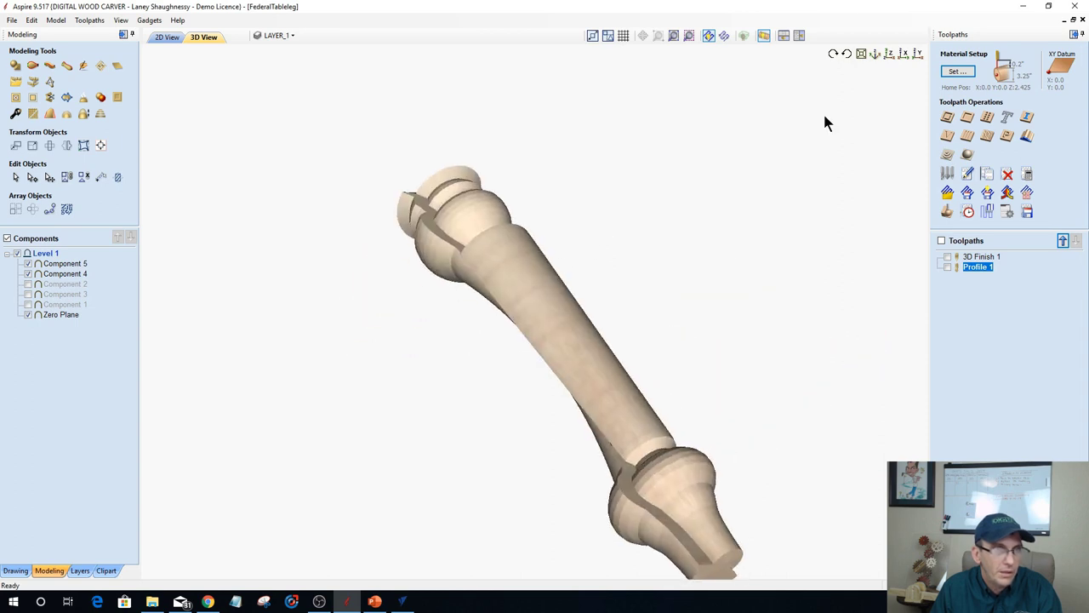
pyautogui.click(765, 35)
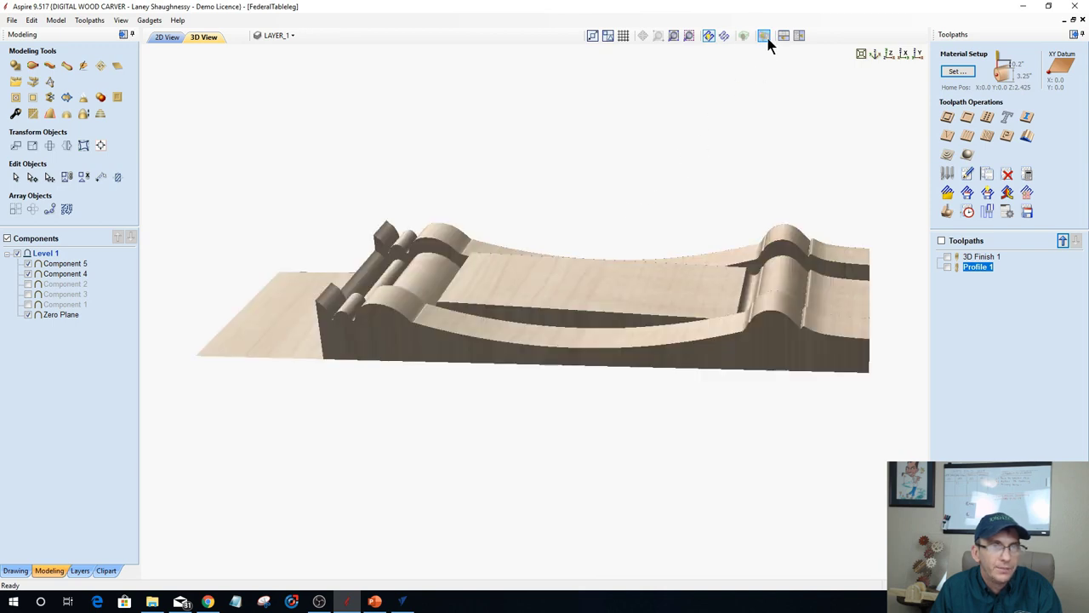
pyautogui.moveTo(809, 296); pyautogui.dragTo(641, 360)
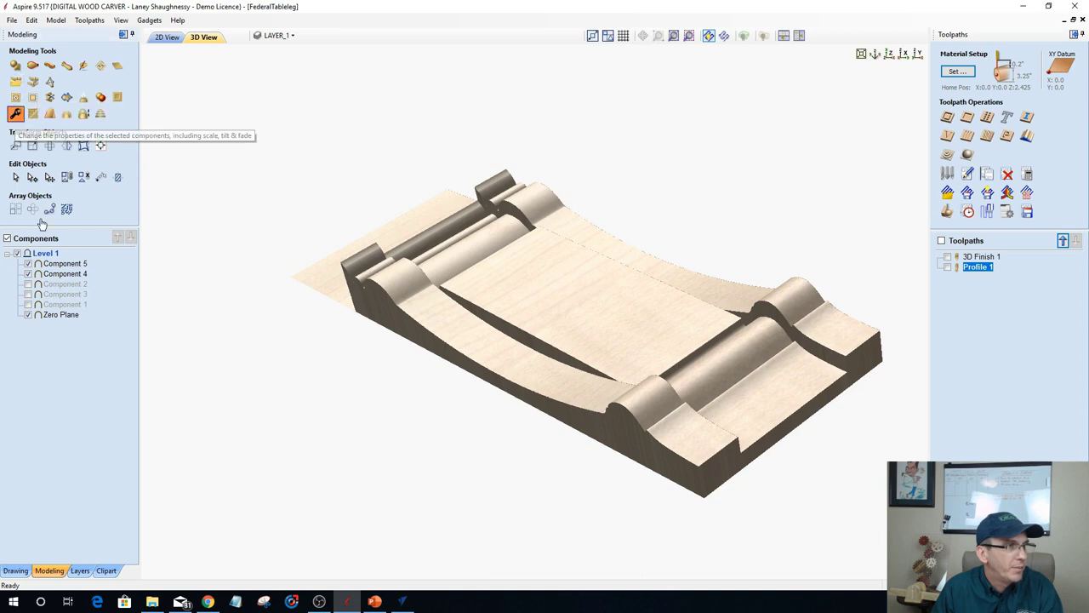
# Open Component 5's properties and set its shape height to 1.625 inches.
pyautogui.click(15, 114)
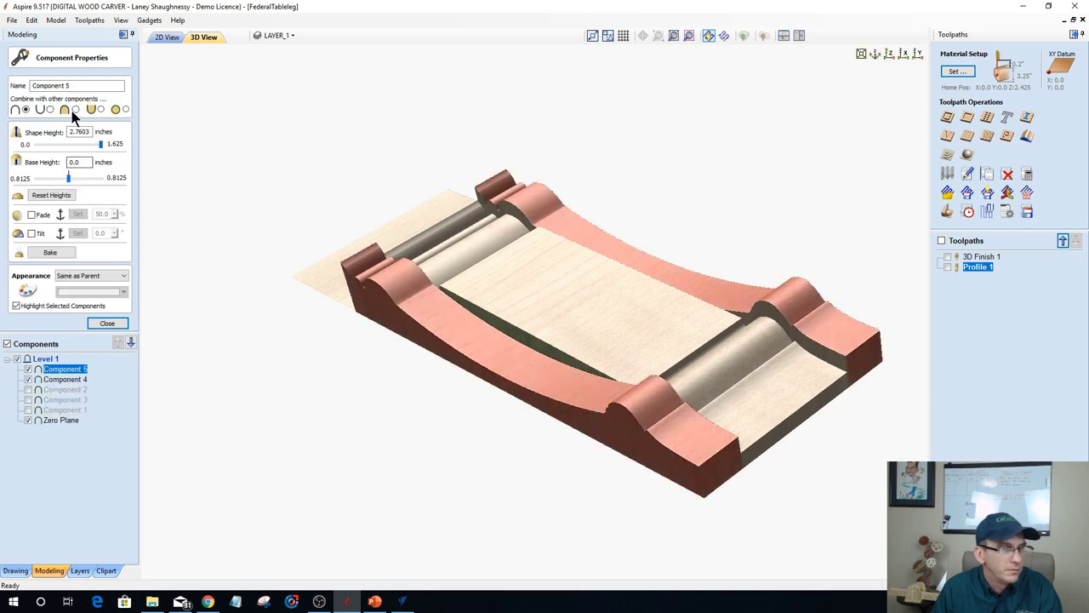
pyautogui.doubleClick(89, 131)
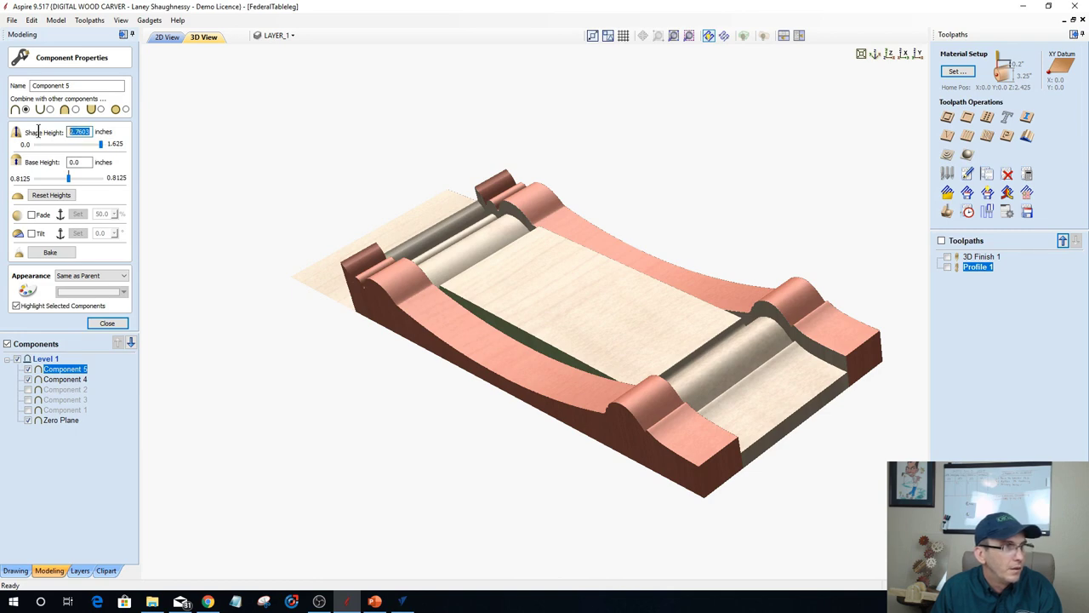
pyautogui.click(90, 132)
pyautogui.doubleClick(90, 132)
pyautogui.write('1.625')
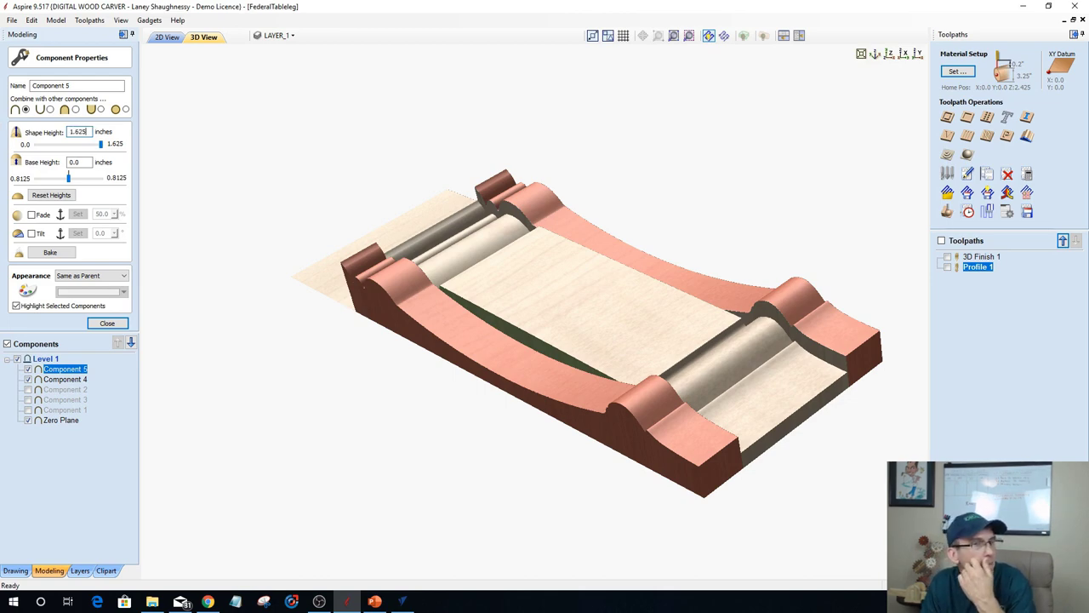
pyautogui.press('Return')
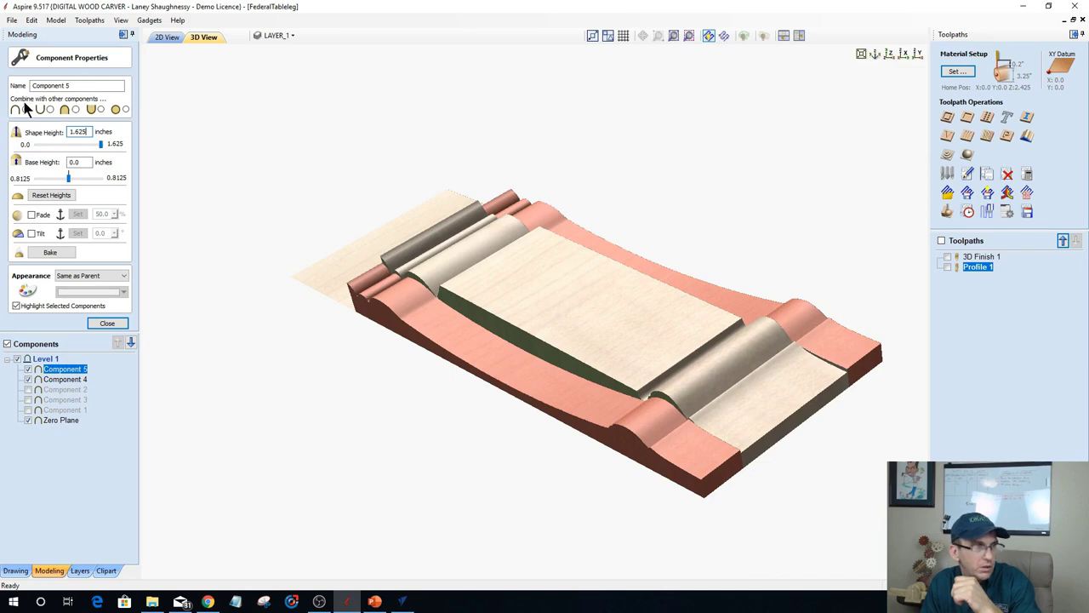
# Raise the shape height to 1.75, then 1.875 inches, checking the deeper relief.
pyautogui.moveTo(90, 131); pyautogui.dragTo(75, 129)
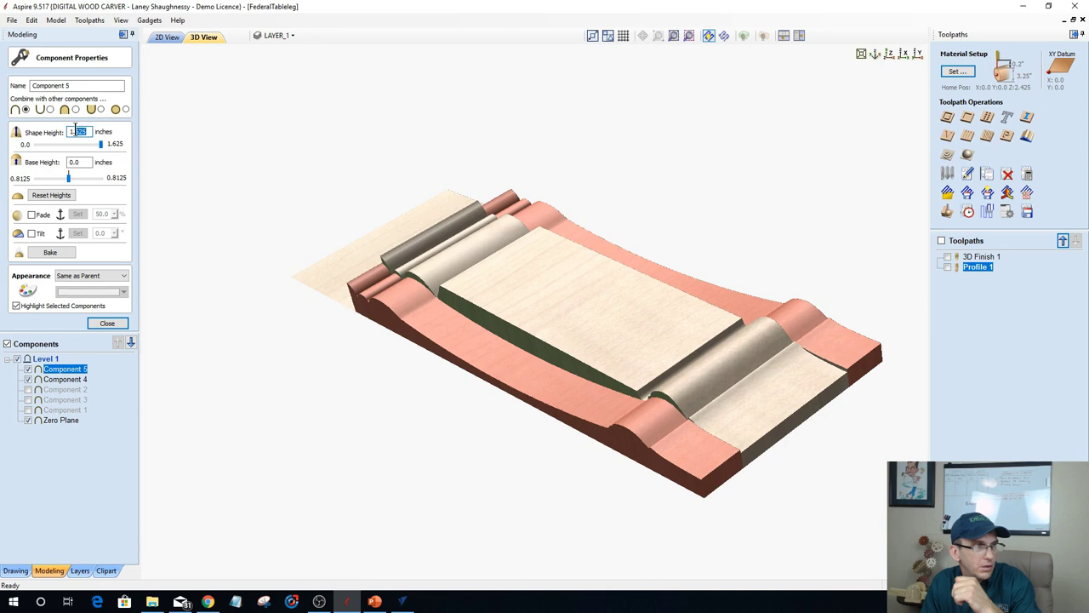
pyautogui.write('75')
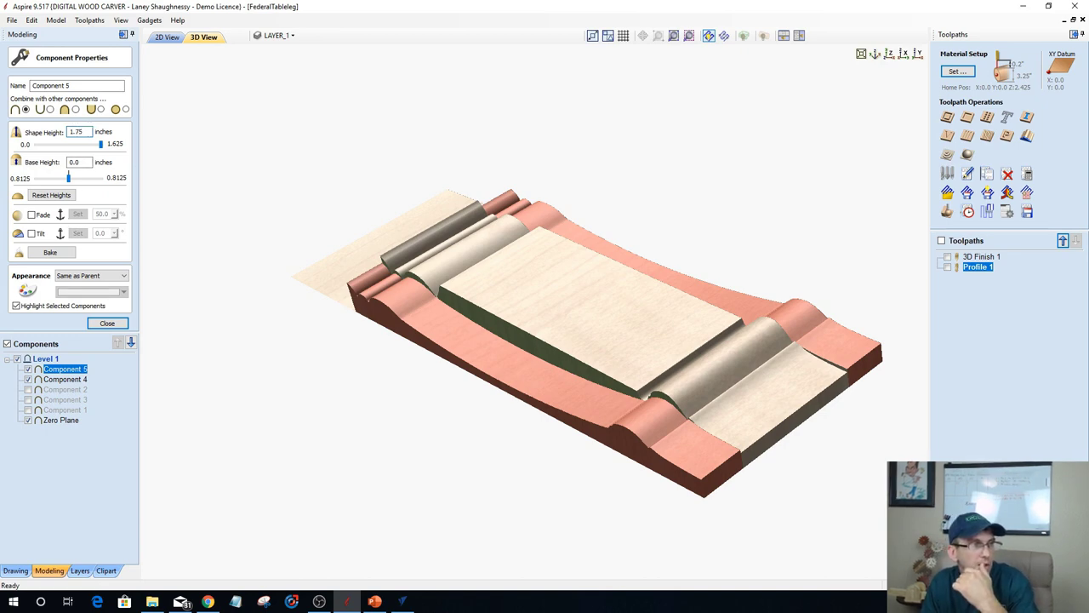
pyautogui.press('Return')
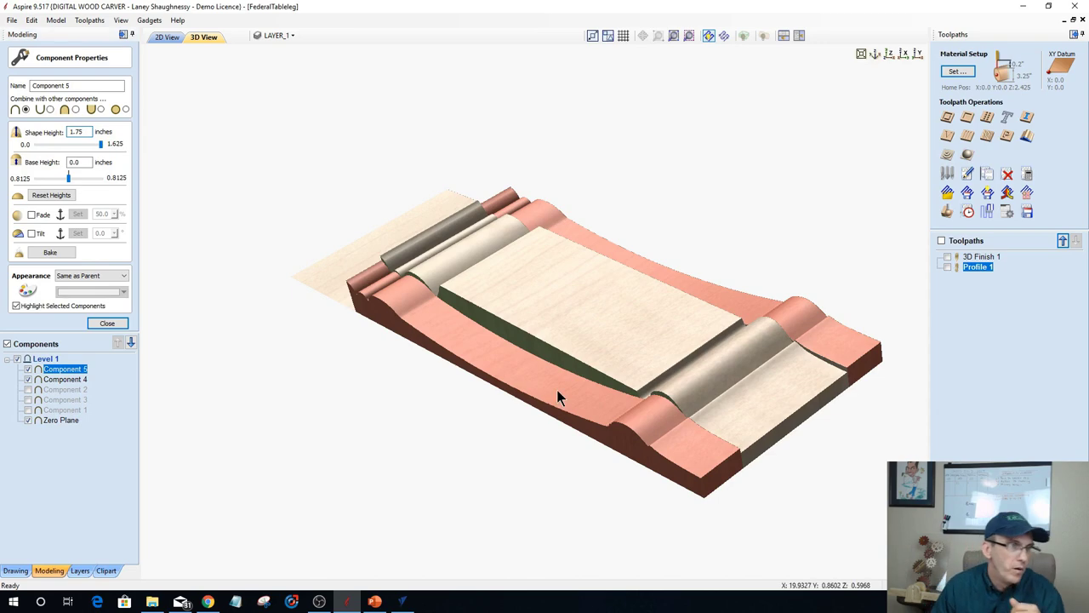
pyautogui.moveTo(559, 393); pyautogui.dragTo(444, 330)
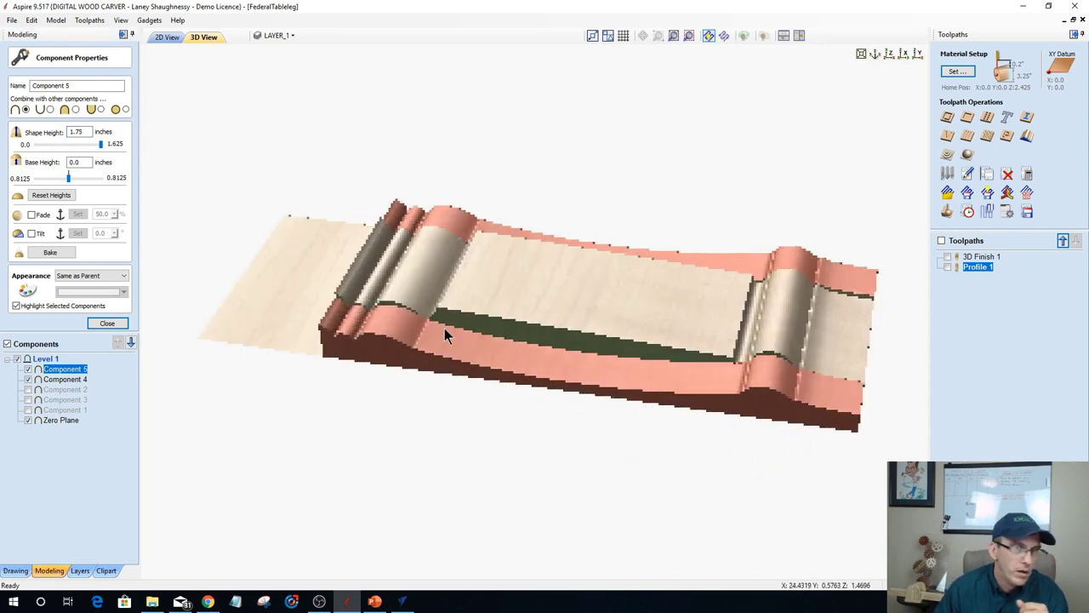
pyautogui.moveTo(429, 267); pyautogui.dragTo(435, 252)
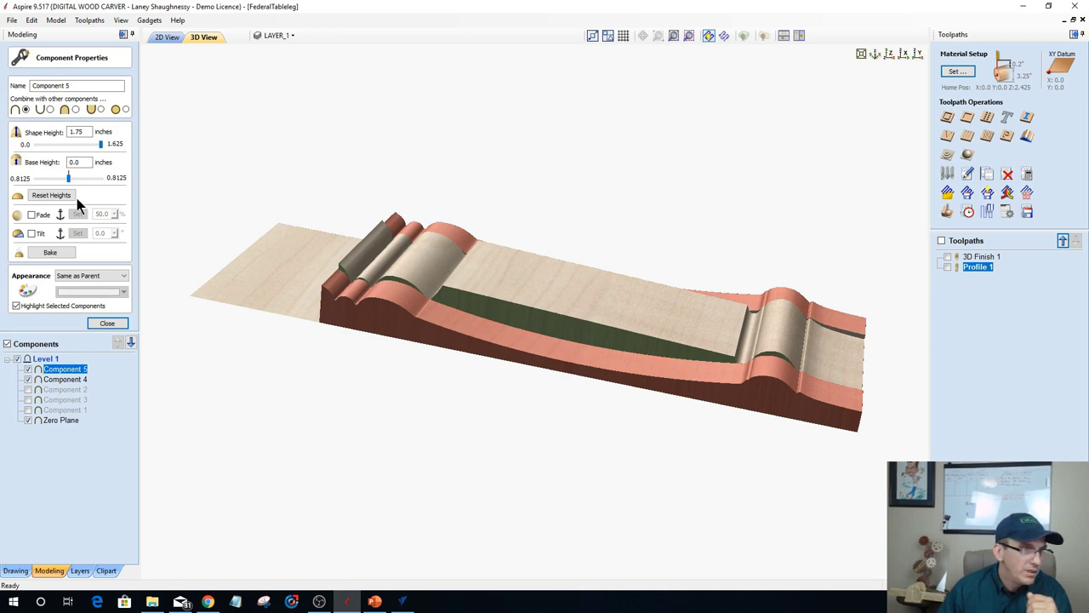
pyautogui.doubleClick(76, 130)
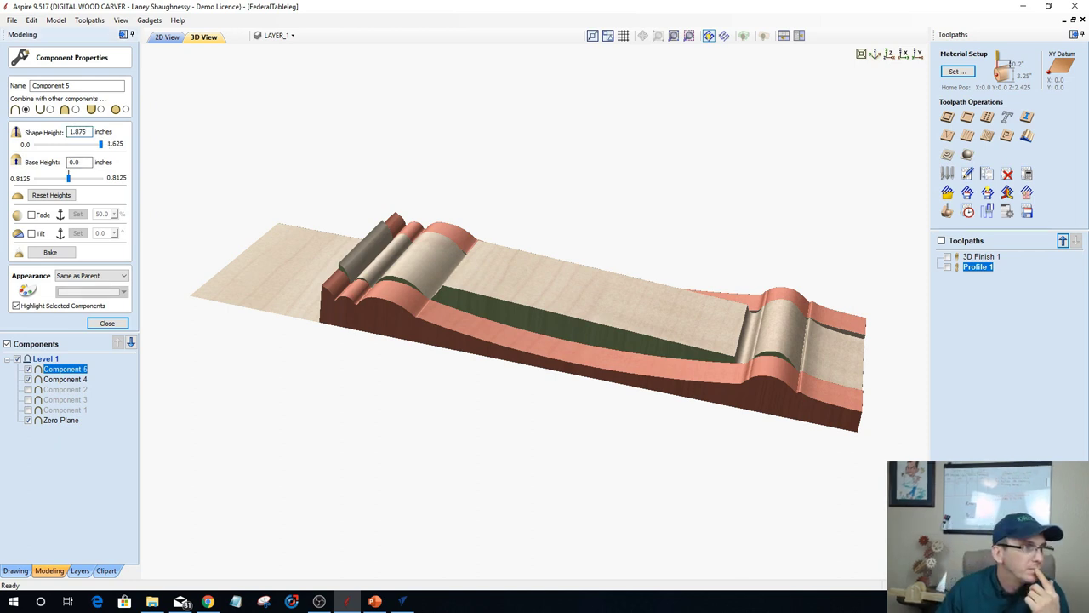
pyautogui.press('Return')
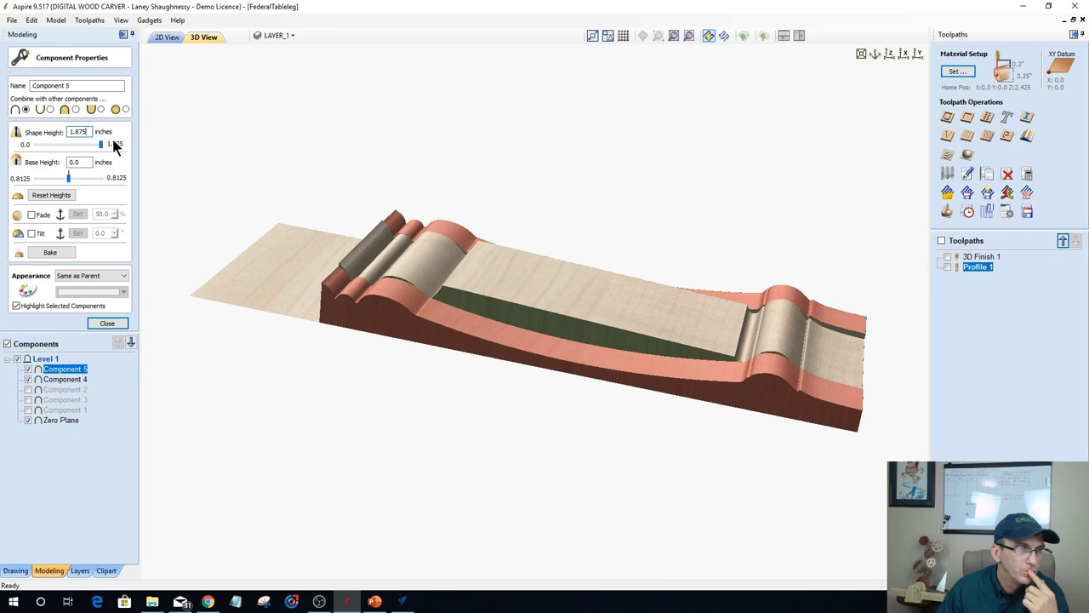
pyautogui.moveTo(648, 295); pyautogui.dragTo(202, 338)
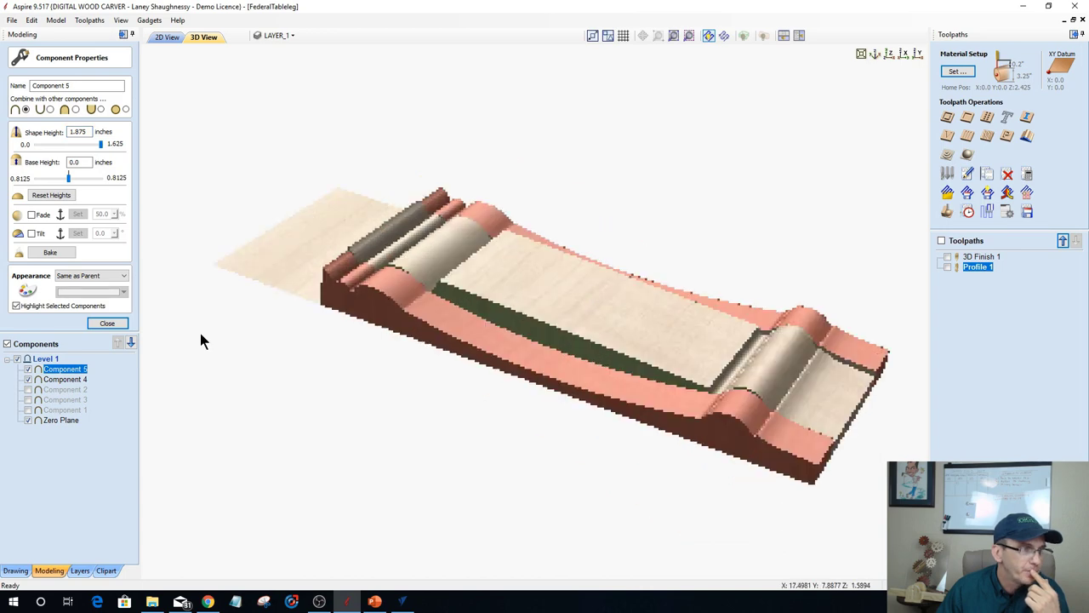
pyautogui.click(106, 323)
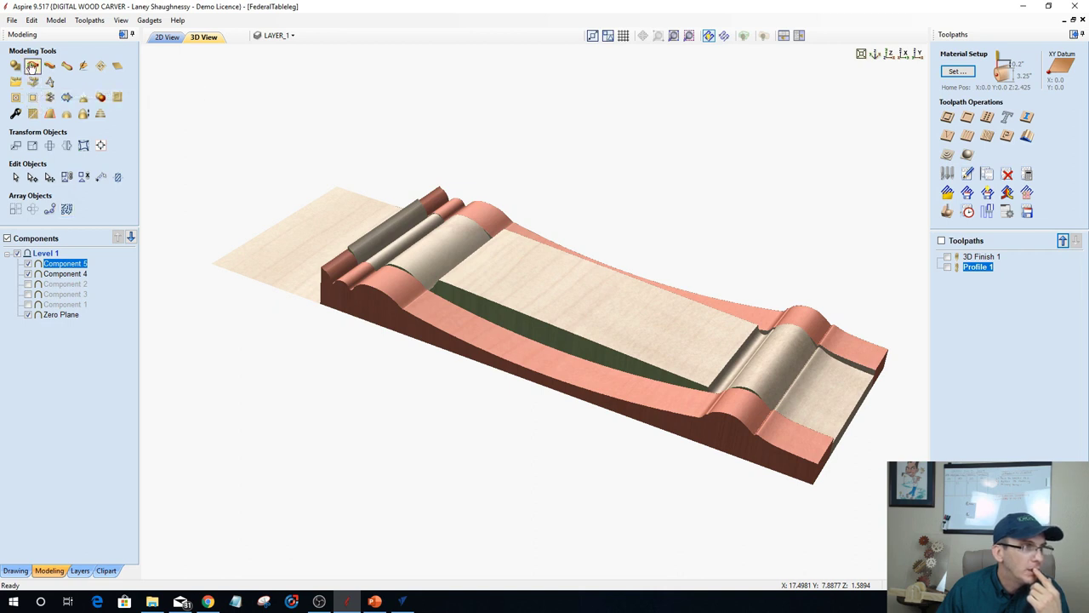
# Preview the relief wrapped as a turned table leg, orbit it from several angles, then return to 2D.
pyautogui.click(765, 38)
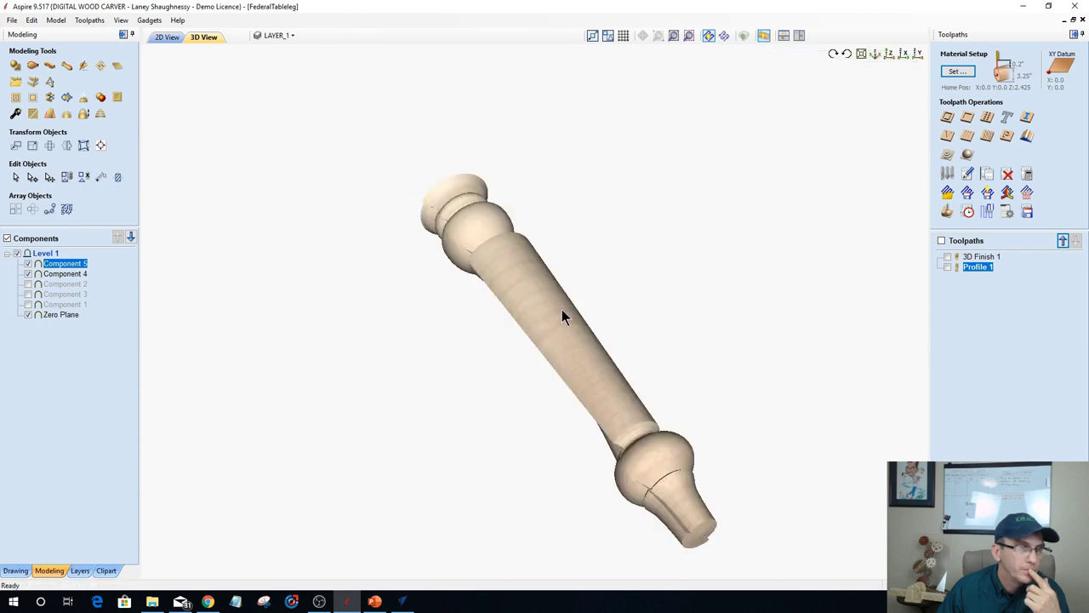
pyautogui.moveTo(564, 311); pyautogui.dragTo(839, 255)
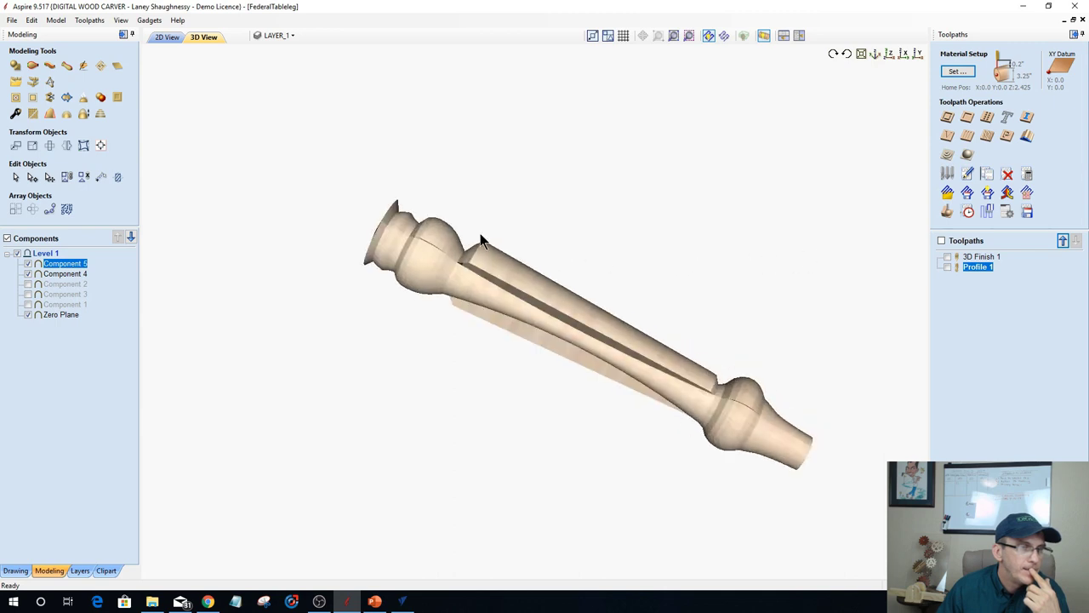
pyautogui.moveTo(479, 235); pyautogui.dragTo(354, 296)
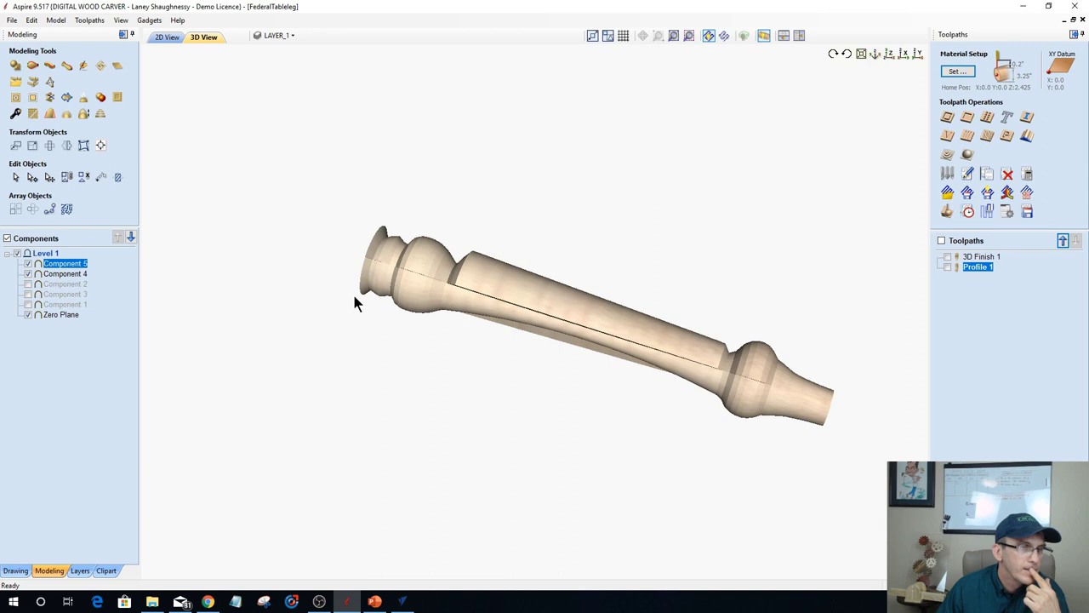
pyautogui.moveTo(355, 303); pyautogui.dragTo(356, 304)
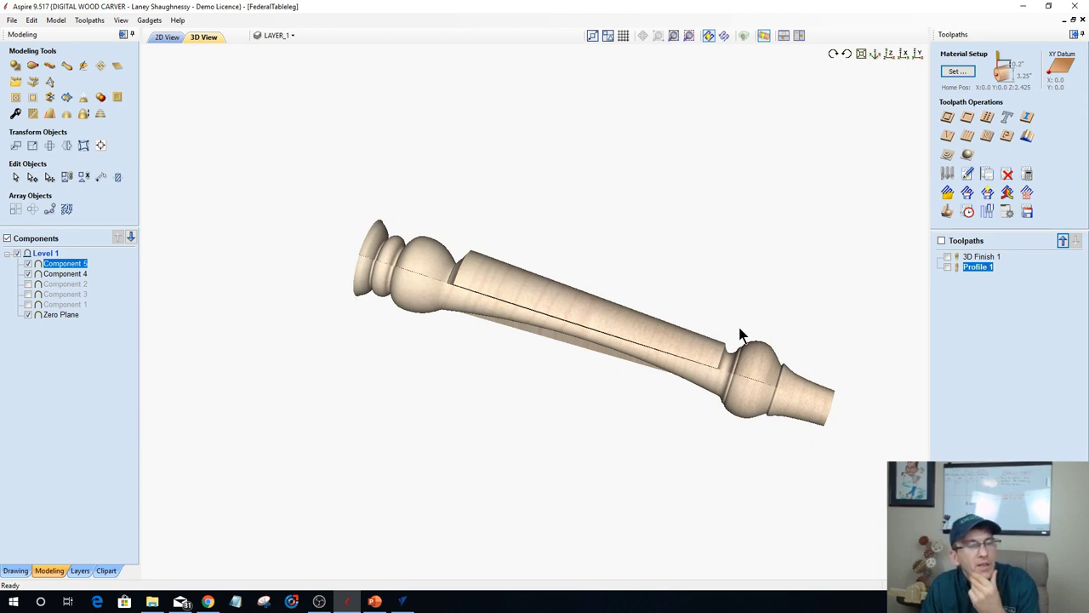
pyautogui.moveTo(788, 351); pyautogui.dragTo(782, 270)
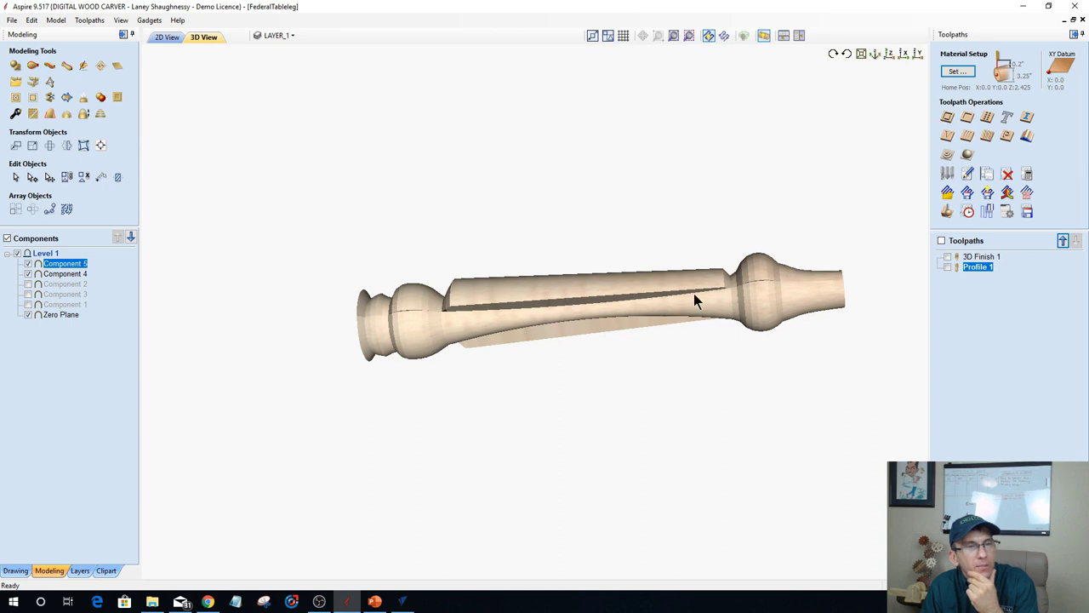
pyautogui.moveTo(694, 295); pyautogui.dragTo(478, 362)
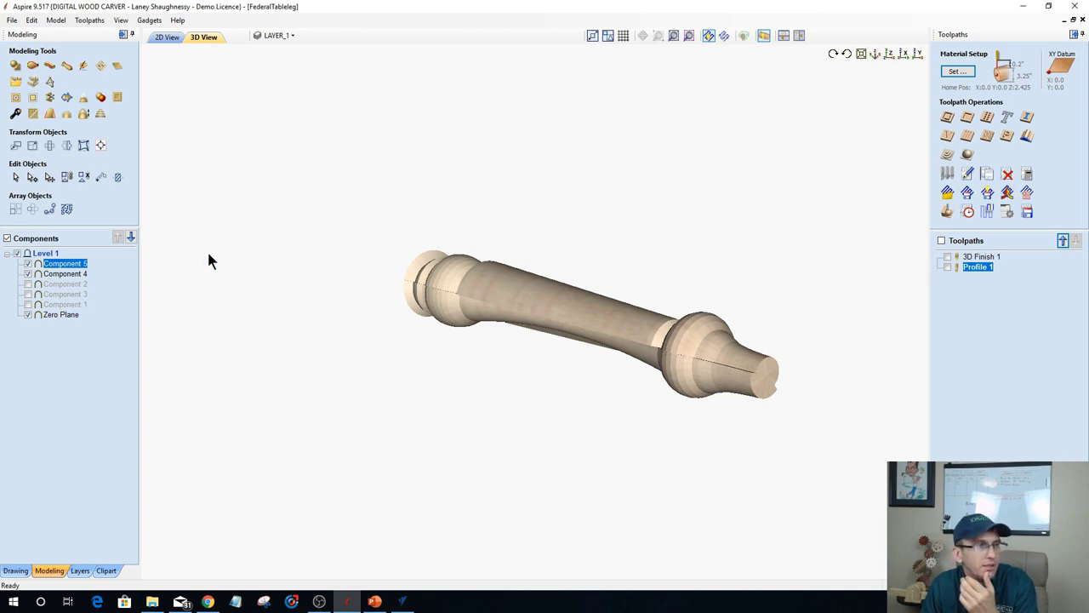
pyautogui.moveTo(331, 204)
pyautogui.mouseDown()
pyautogui.moveTo(340, 212)
pyautogui.moveTo(172, 72)
pyautogui.mouseUp()
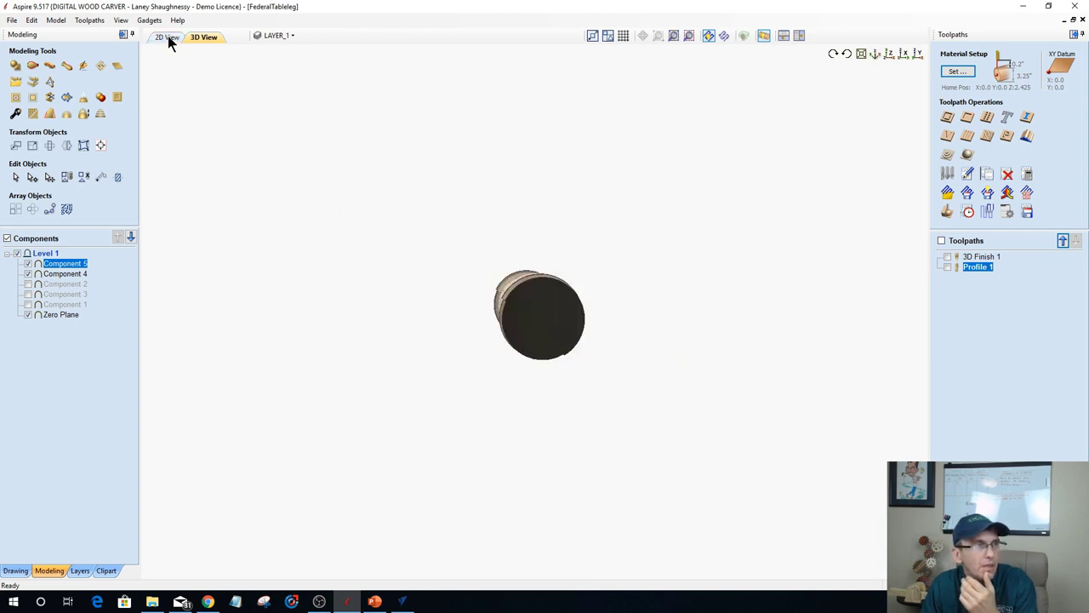
pyautogui.click(167, 37)
# Select Component 4, Component 5 and all vectors, then delete them.
pyautogui.scroll(-2, 446, 314)
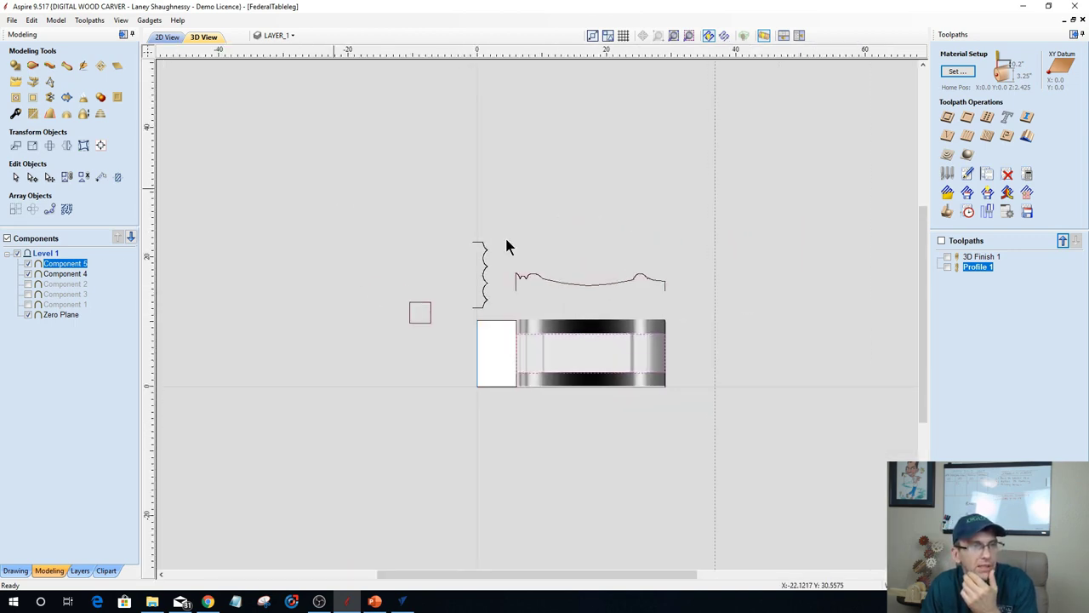
pyautogui.hotkey('ctrl', 'a')
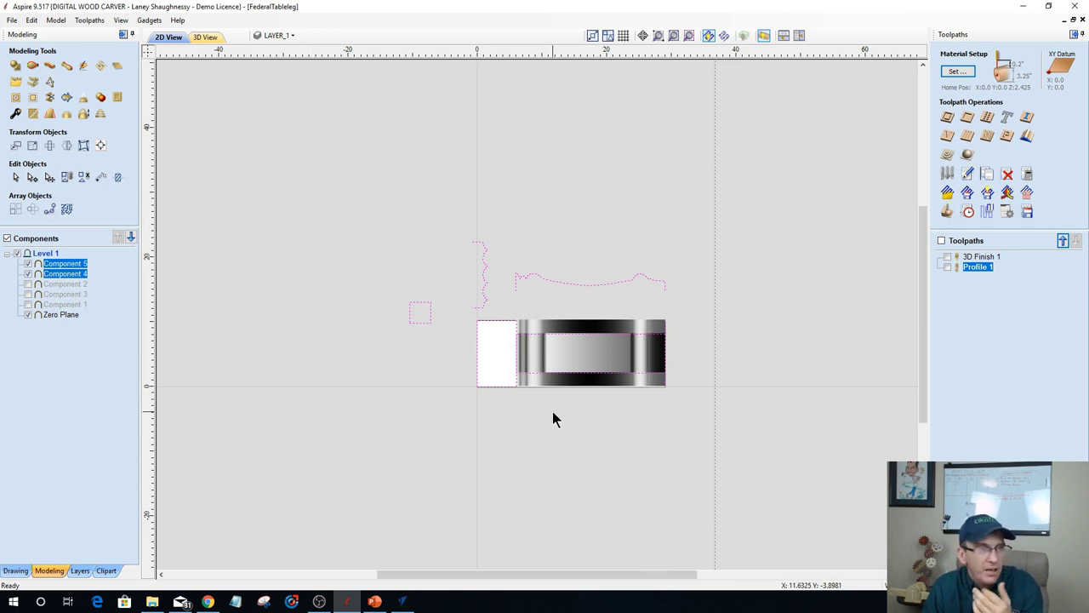
pyautogui.moveTo(318, 170); pyautogui.dragTo(813, 464)
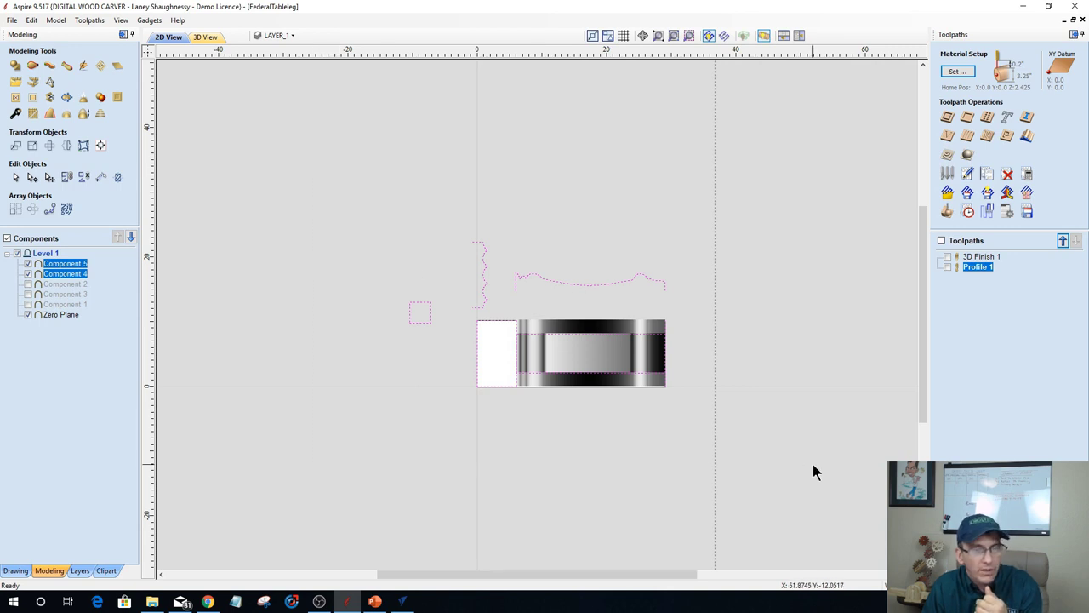
pyautogui.press('Delete')
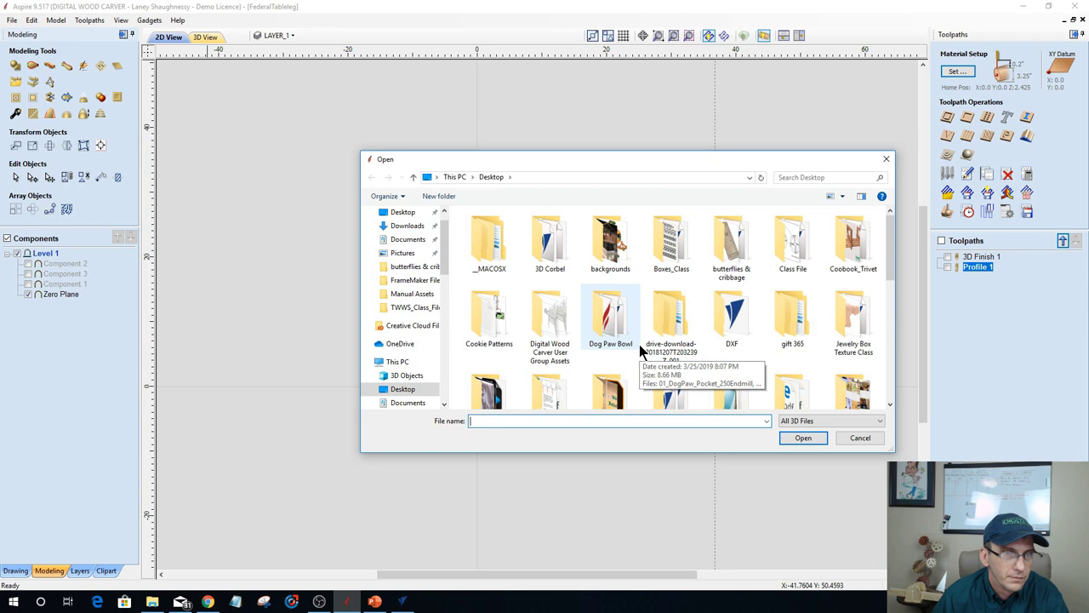
# Browse the Seagate Backup Plus Drive (J:), peeking into its 3DModels folder and back to the root.
pyautogui.scroll(-1, 639, 343)
pyautogui.scroll(-2, 639, 343)
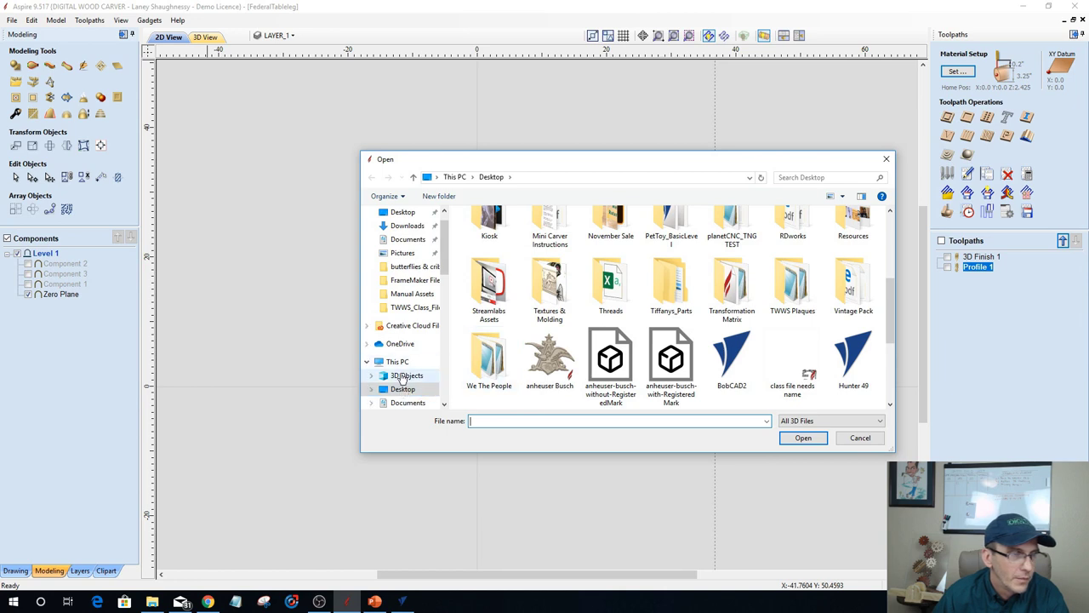
pyautogui.scroll(-4, 403, 378)
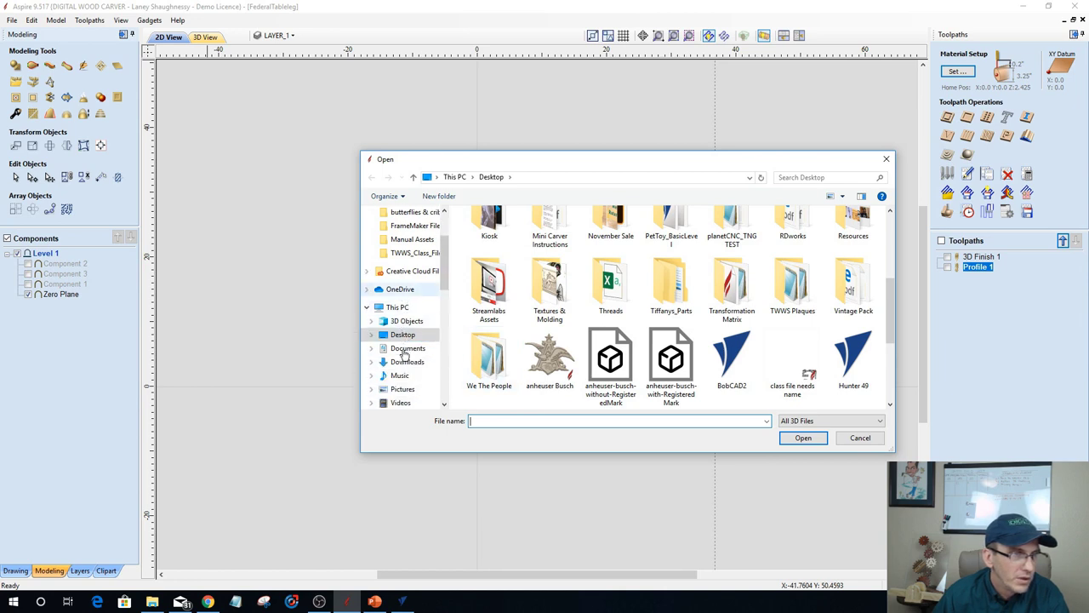
pyautogui.click(412, 370)
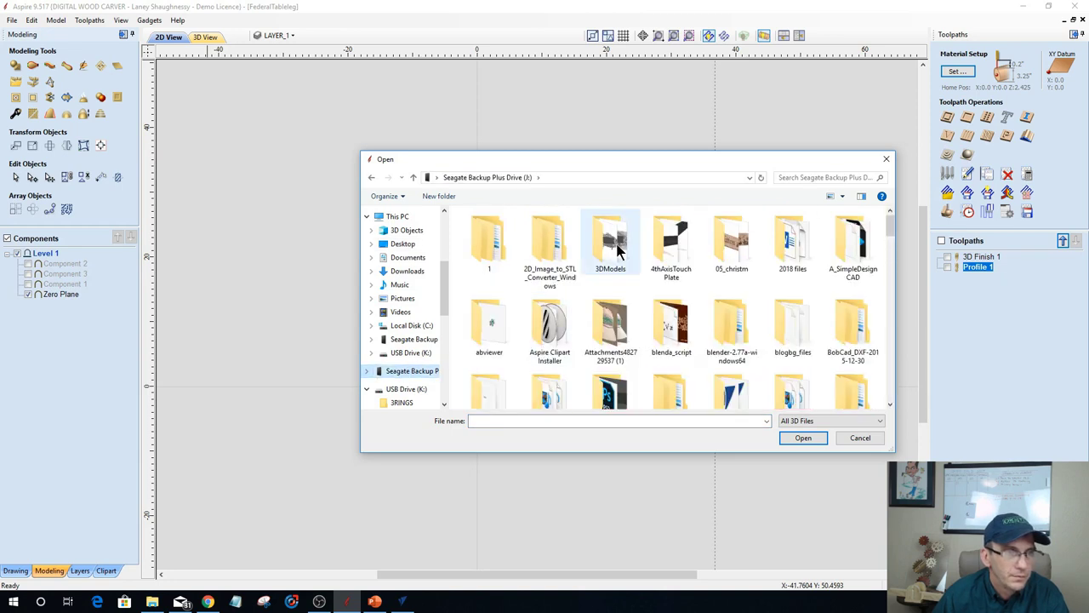
pyautogui.doubleClick(611, 243)
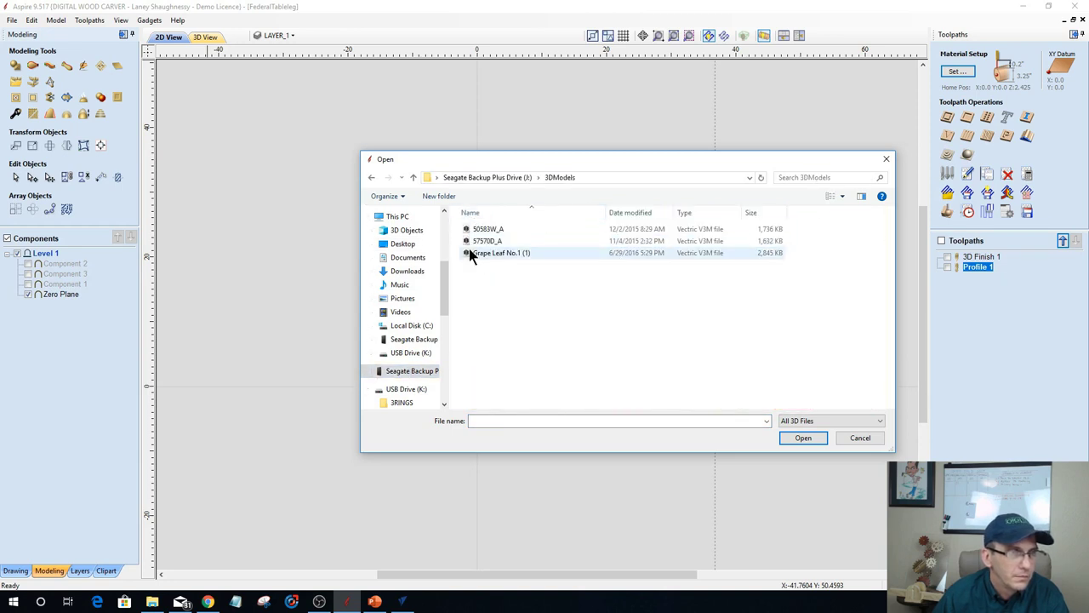
pyautogui.click(415, 177)
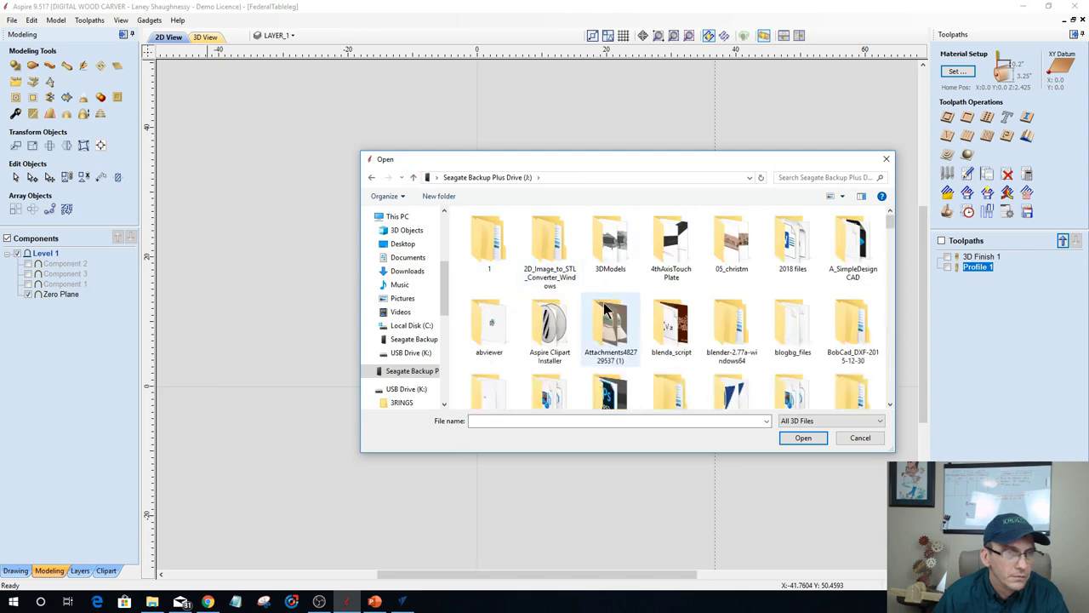
pyautogui.scroll(-1, 606, 311)
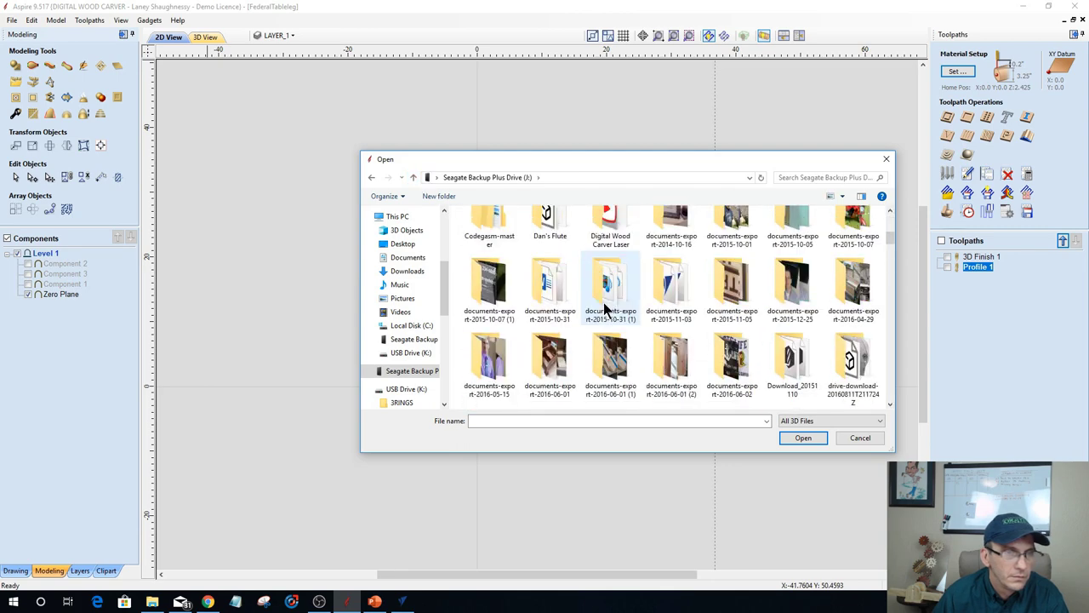
pyautogui.scroll(-1, 606, 311)
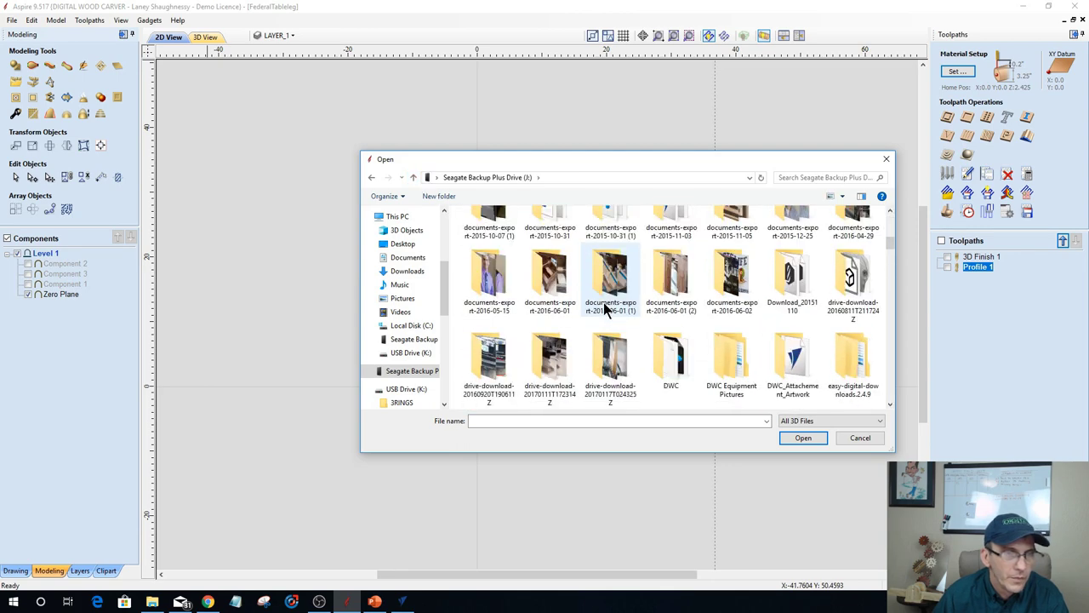
pyautogui.scroll(1, 606, 310)
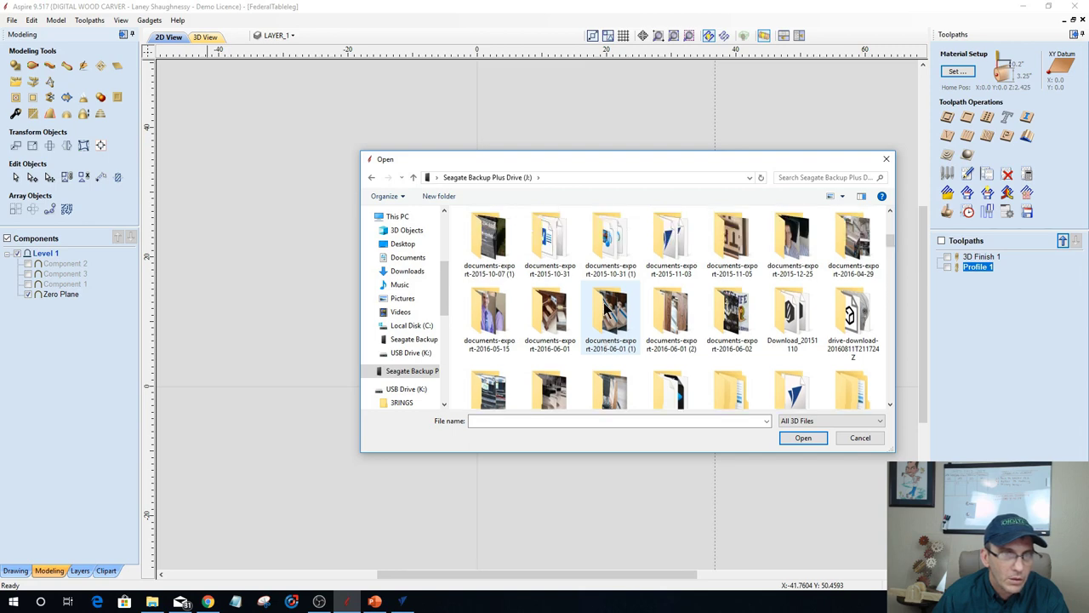
pyautogui.scroll(5, 607, 307)
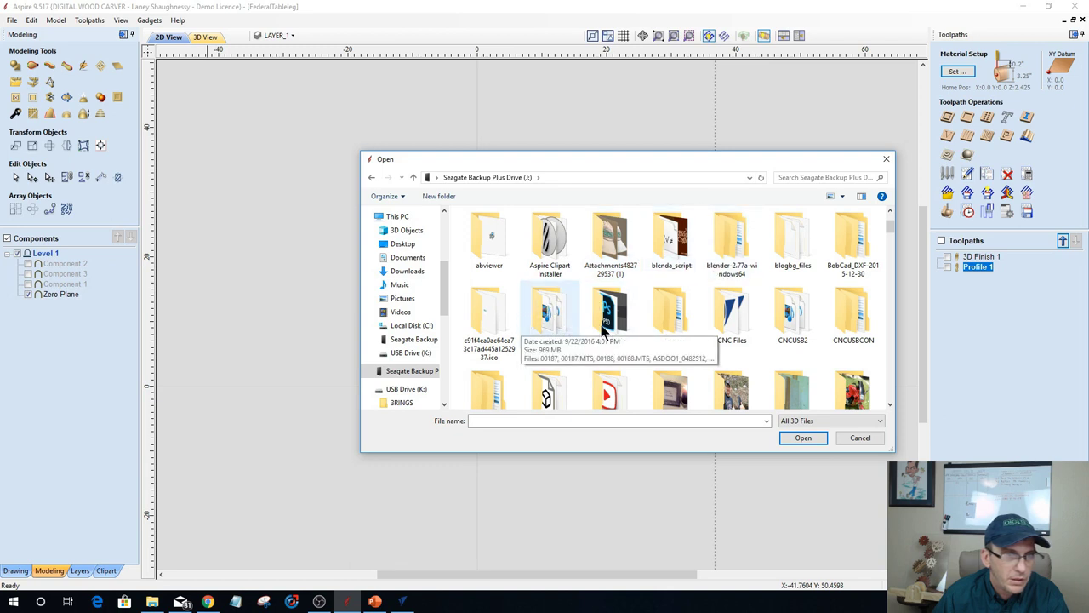
pyautogui.scroll(-1, 709, 339)
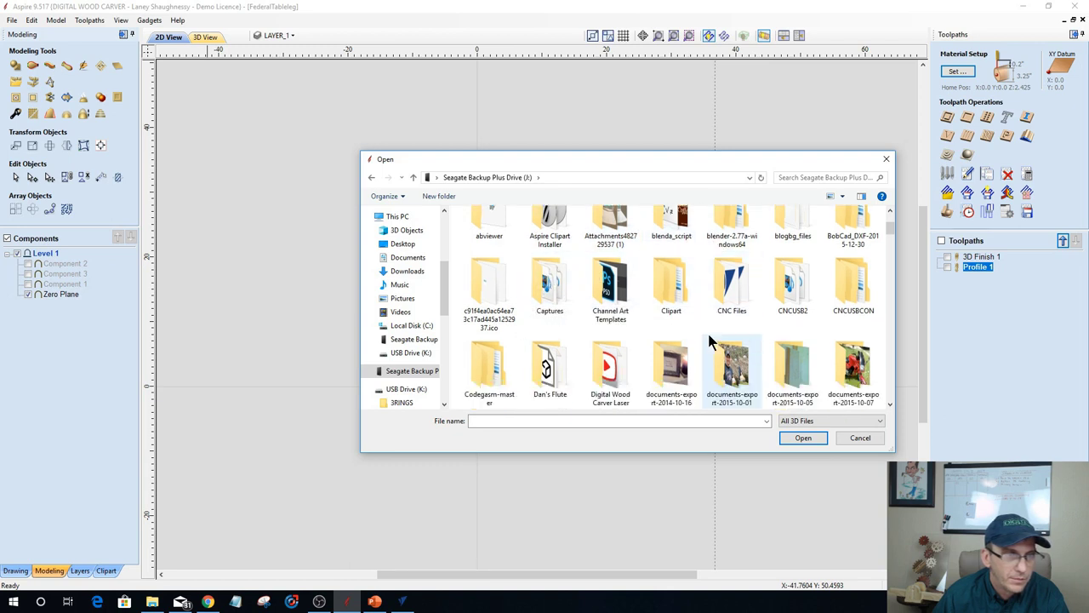
pyautogui.scroll(-1, 709, 338)
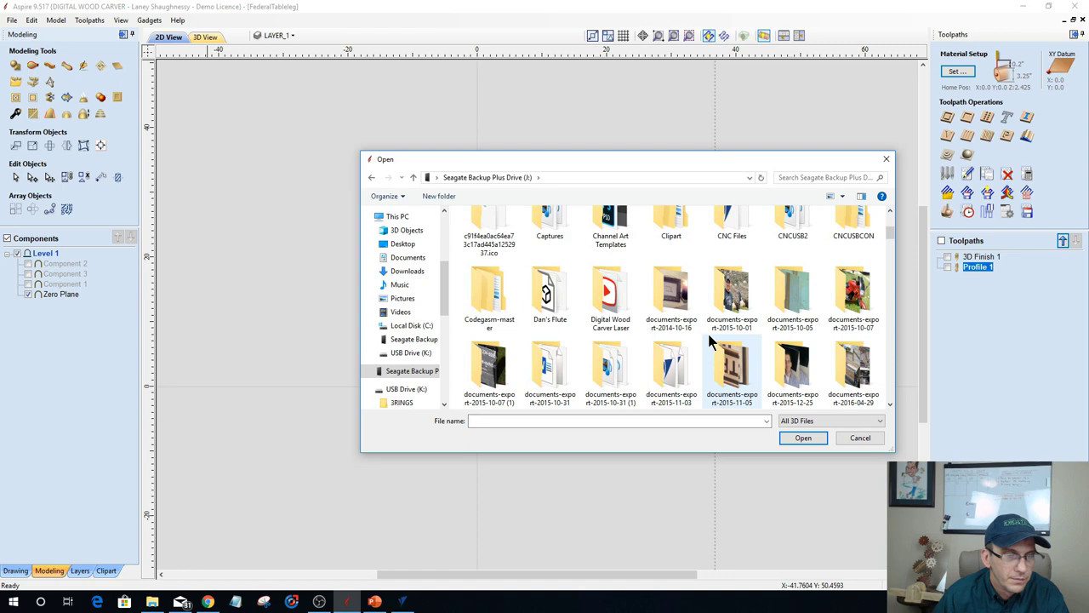
pyautogui.scroll(-1, 710, 338)
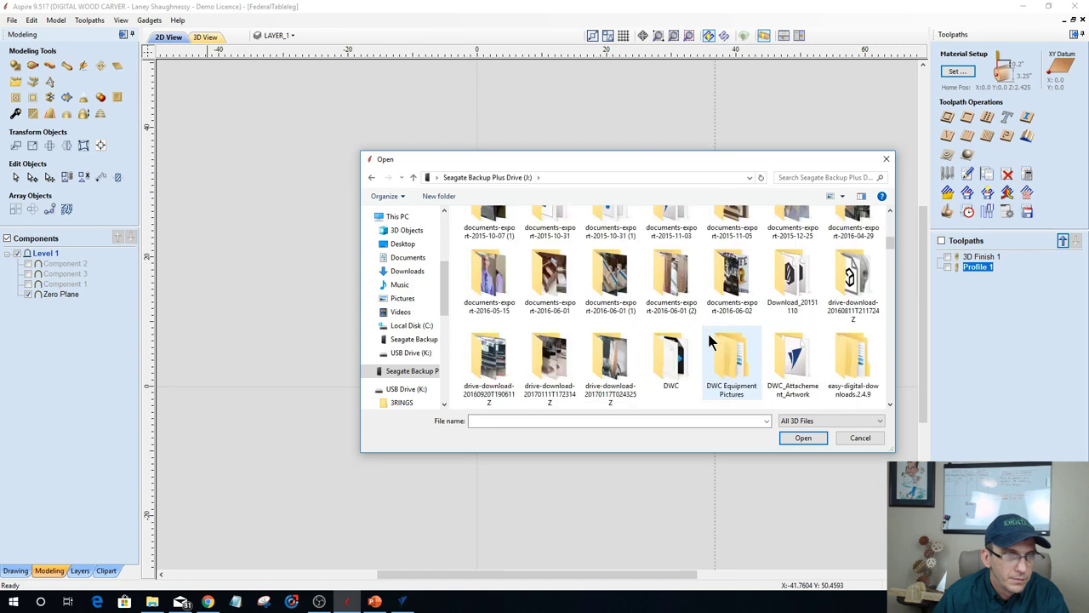
pyautogui.scroll(-1, 711, 340)
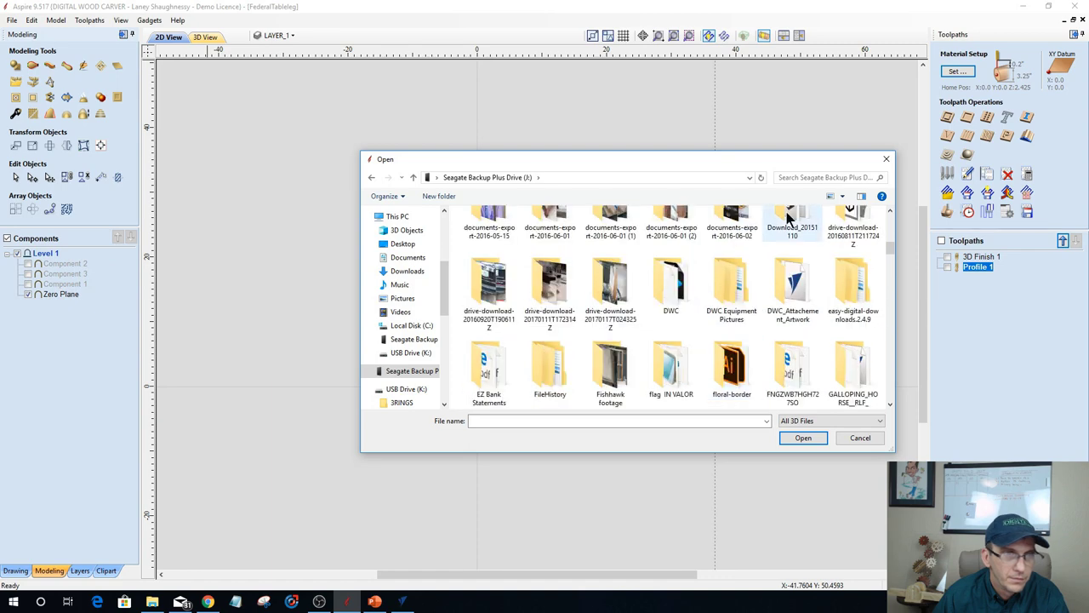
# Search the backup drive for 'corbel', then change the search term to 'queen ann'.
pyautogui.click(808, 177)
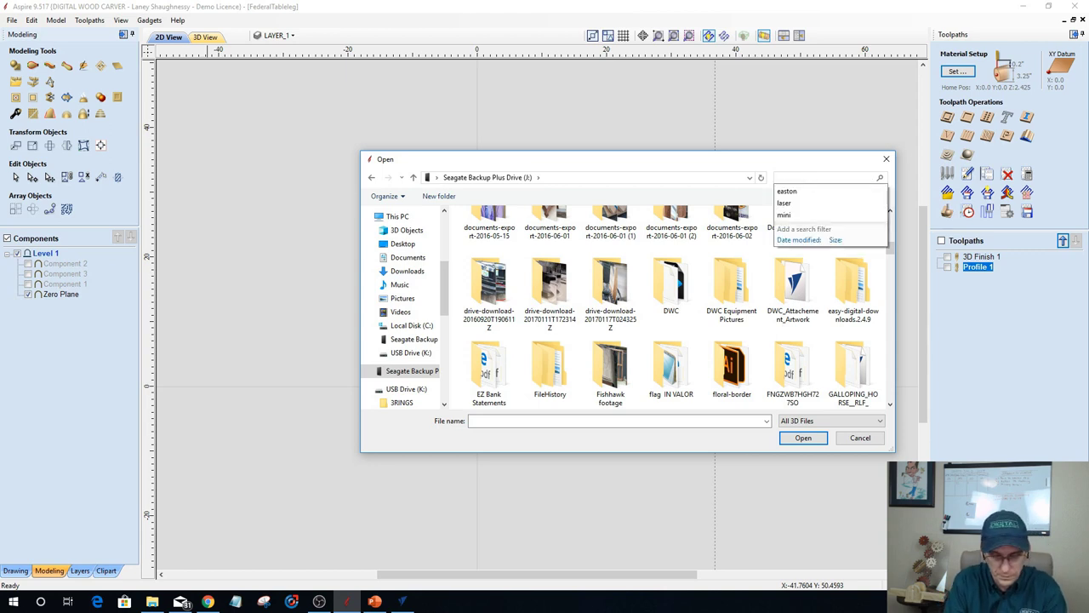
pyautogui.write('corbel')
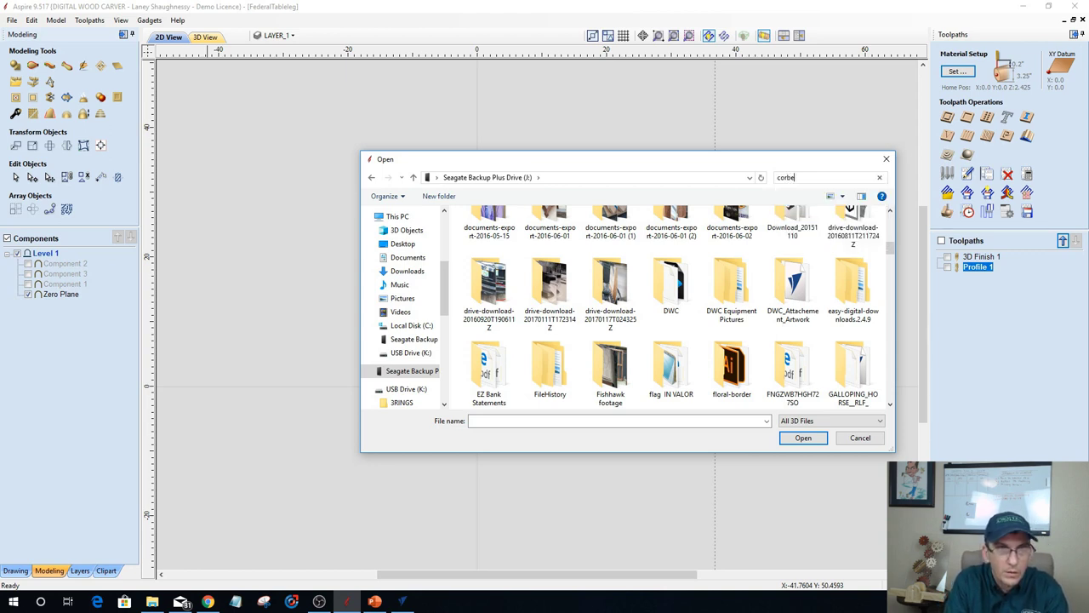
pyautogui.press('Return')
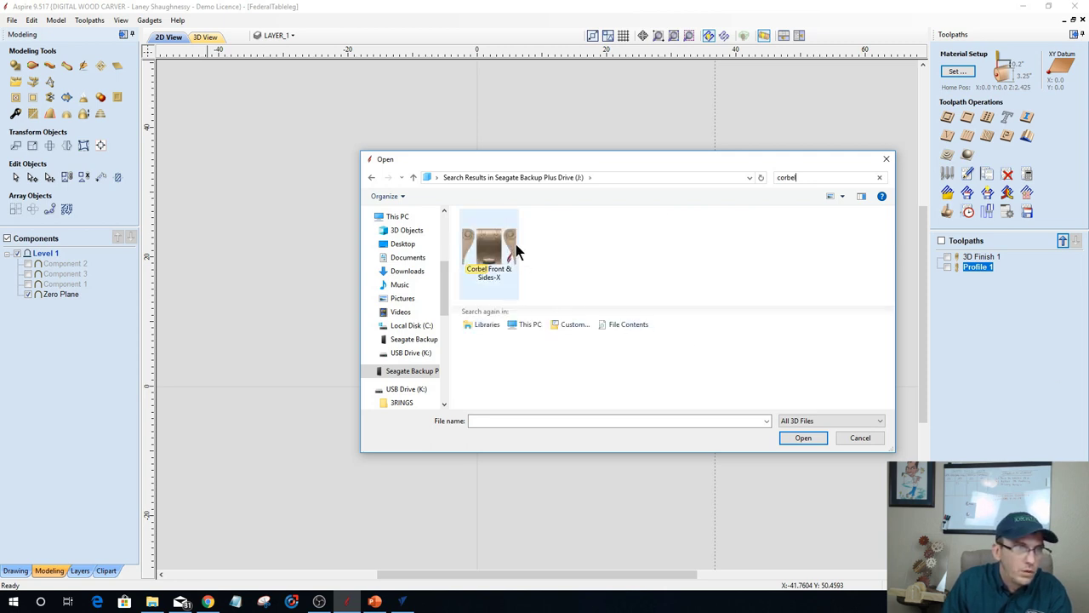
pyautogui.click(801, 177)
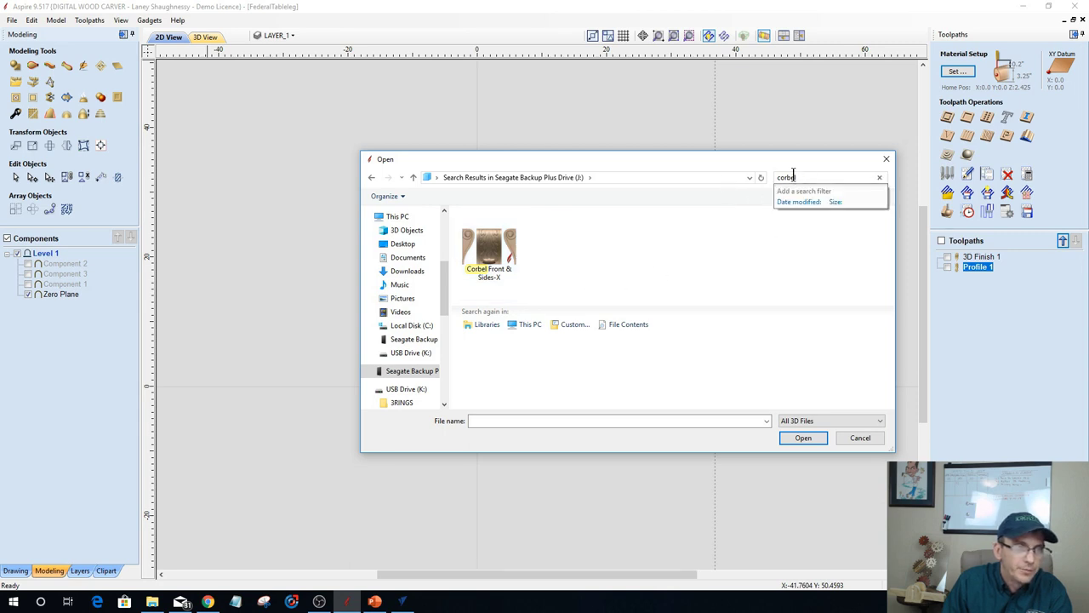
pyautogui.press('Return')
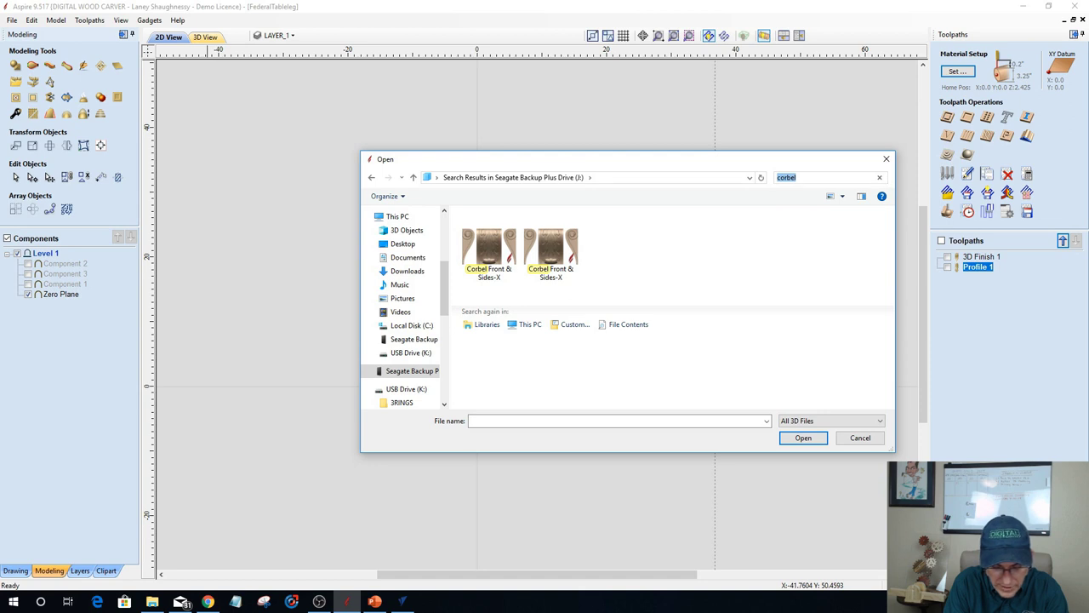
pyautogui.write('queen')
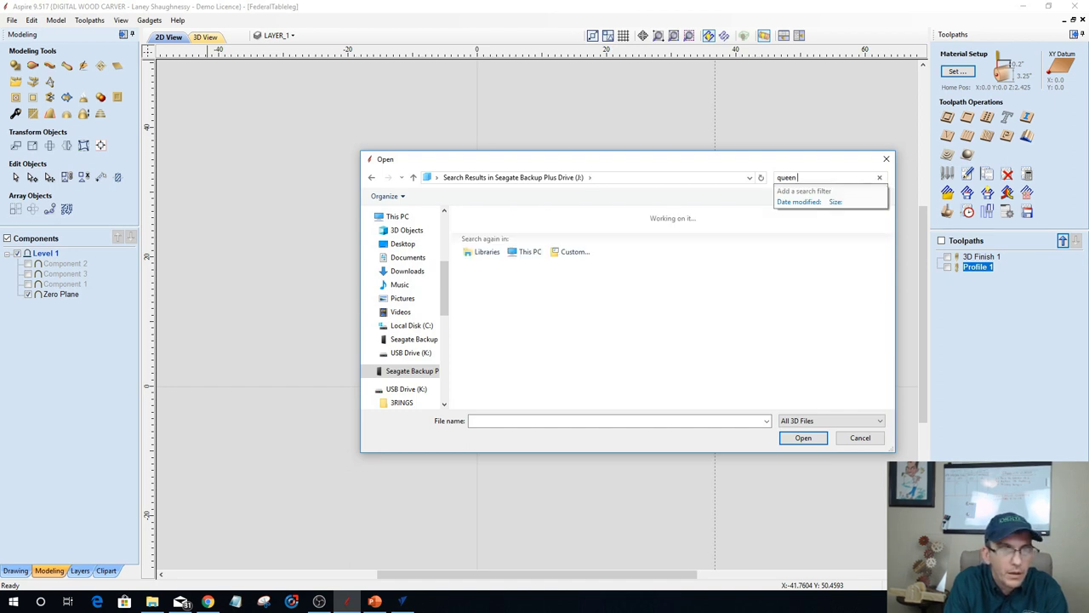
pyautogui.write(' ann')
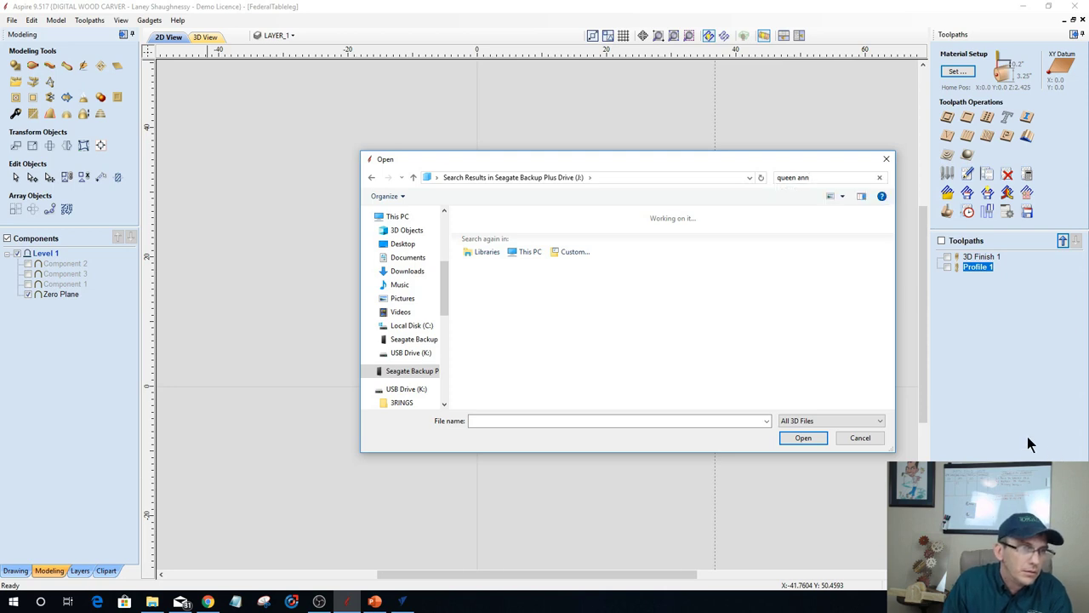
# Import Carved+Leg from USB Drive (K:) > TWWS_Class_Files > Advance CNC Classes > 4th Axis.
pyautogui.click(409, 352)
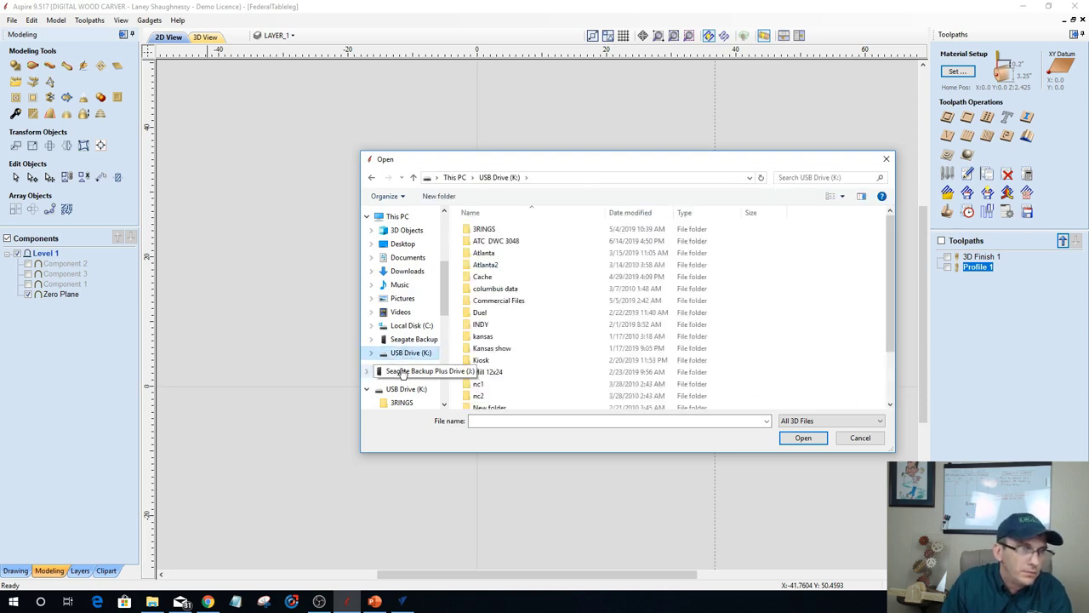
pyautogui.click(405, 371)
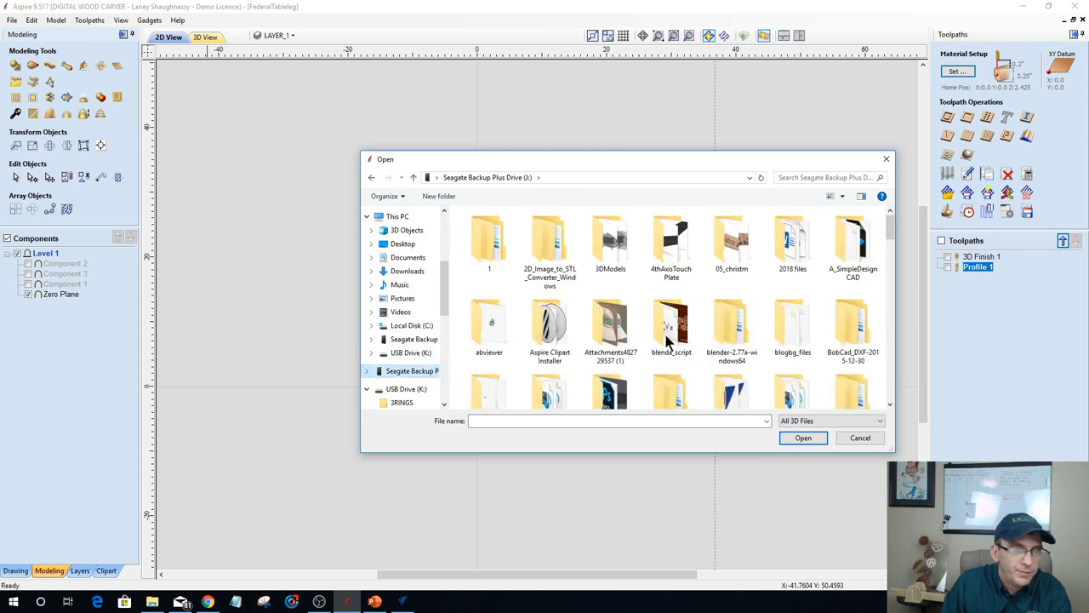
pyautogui.scroll(-1, 720, 328)
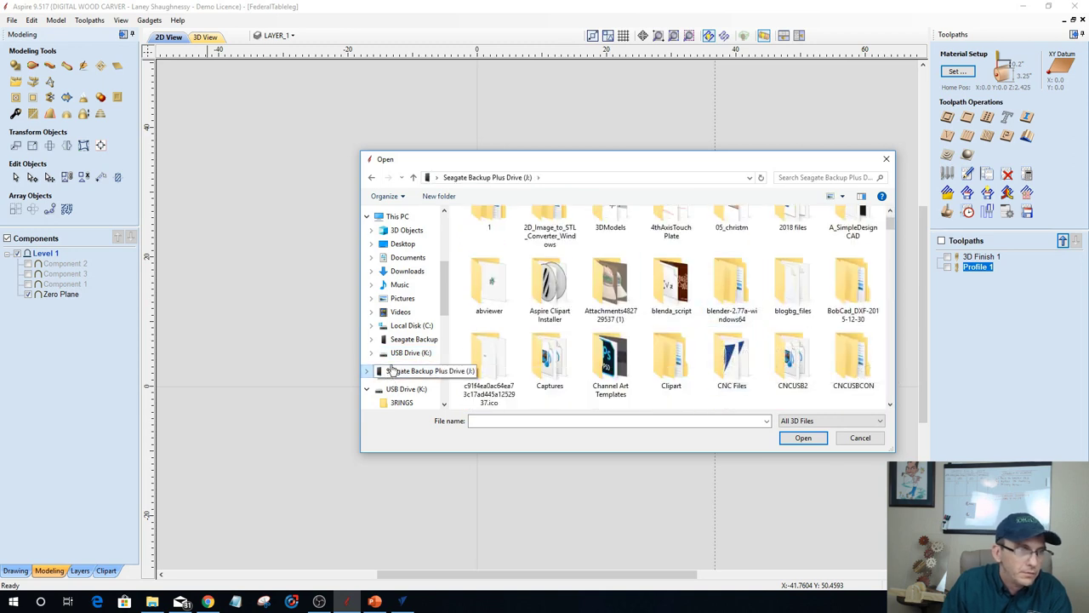
pyautogui.click(413, 353)
pyautogui.scroll(-2, 516, 330)
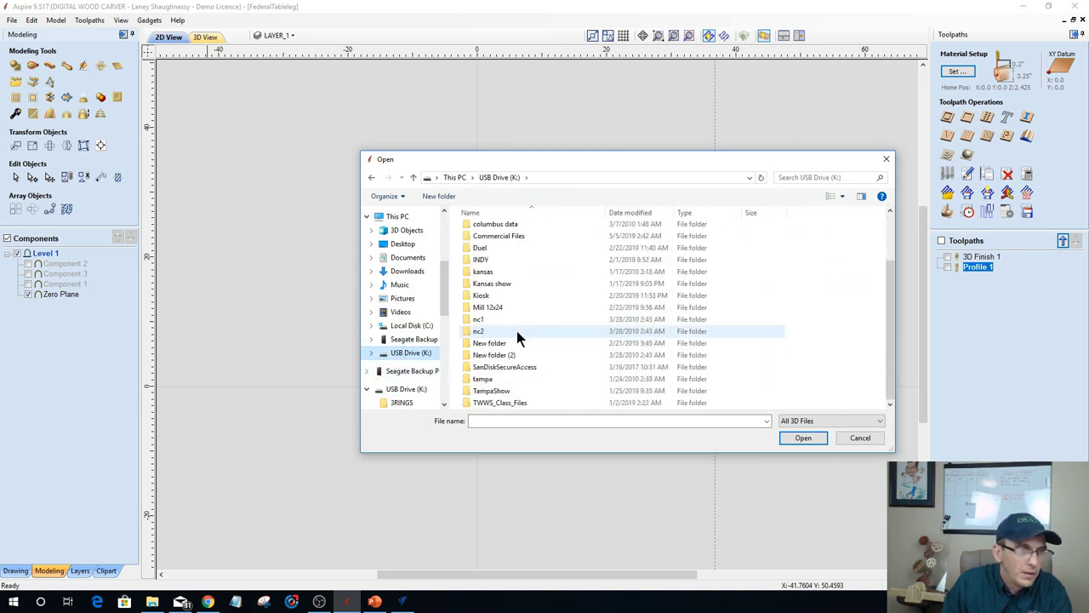
pyautogui.doubleClick(482, 400)
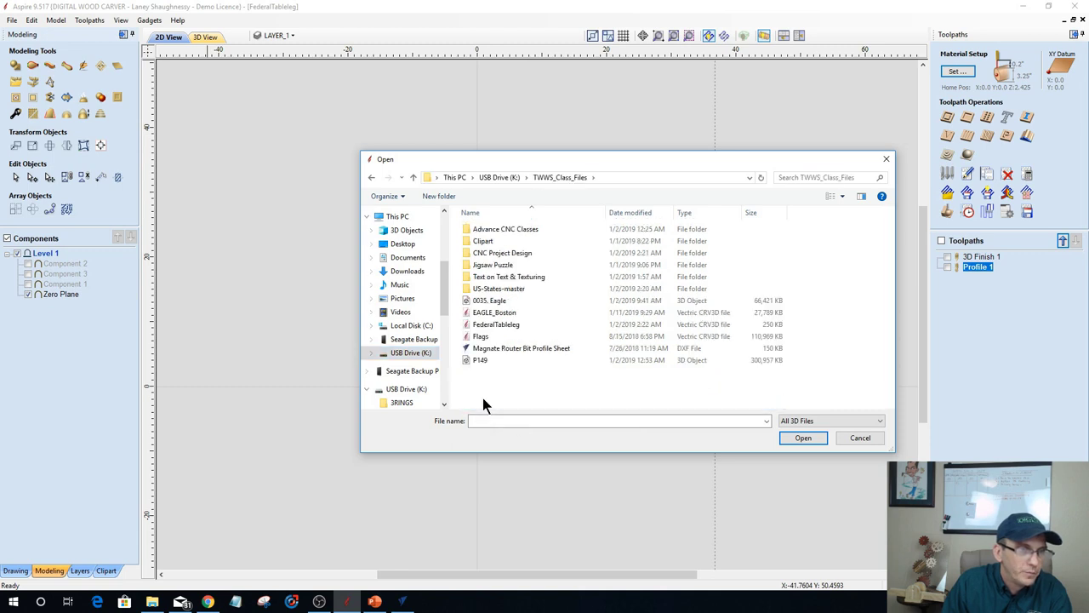
pyautogui.doubleClick(503, 230)
pyautogui.doubleClick(498, 229)
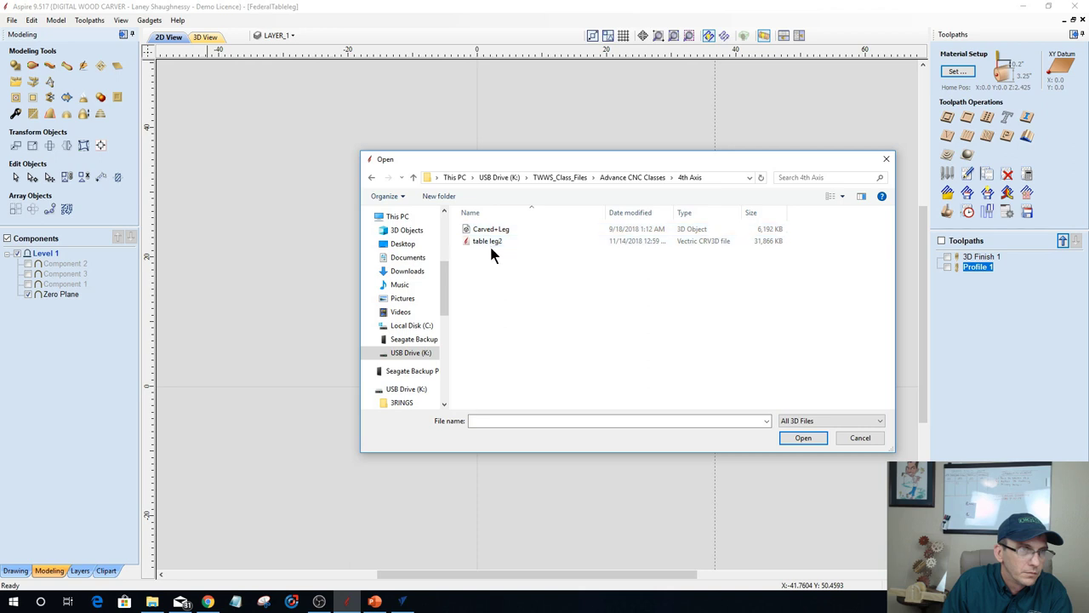
pyautogui.click(486, 232)
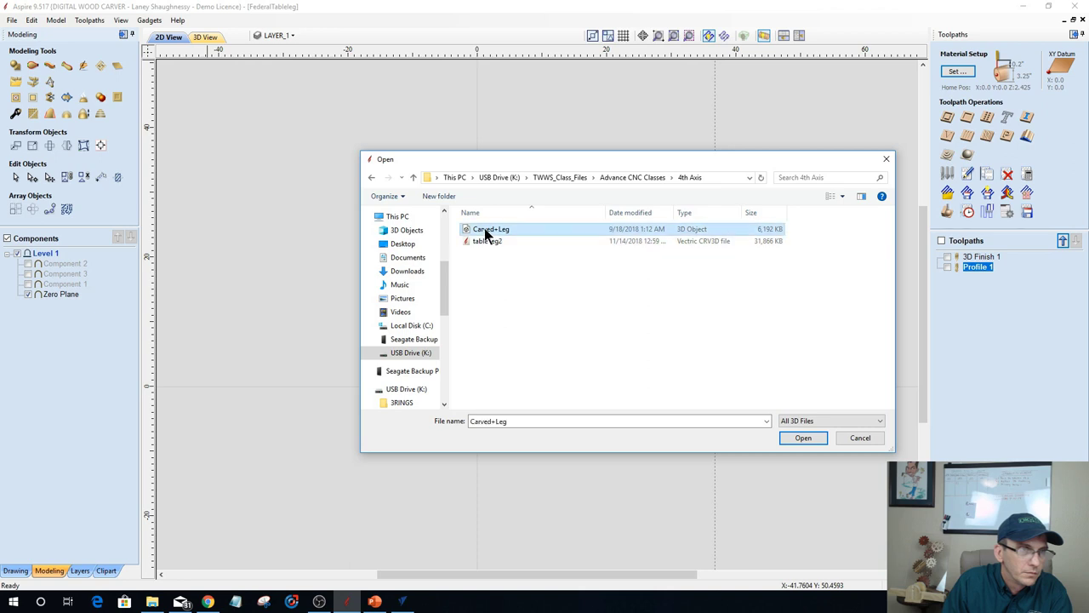
pyautogui.doubleClick(487, 231)
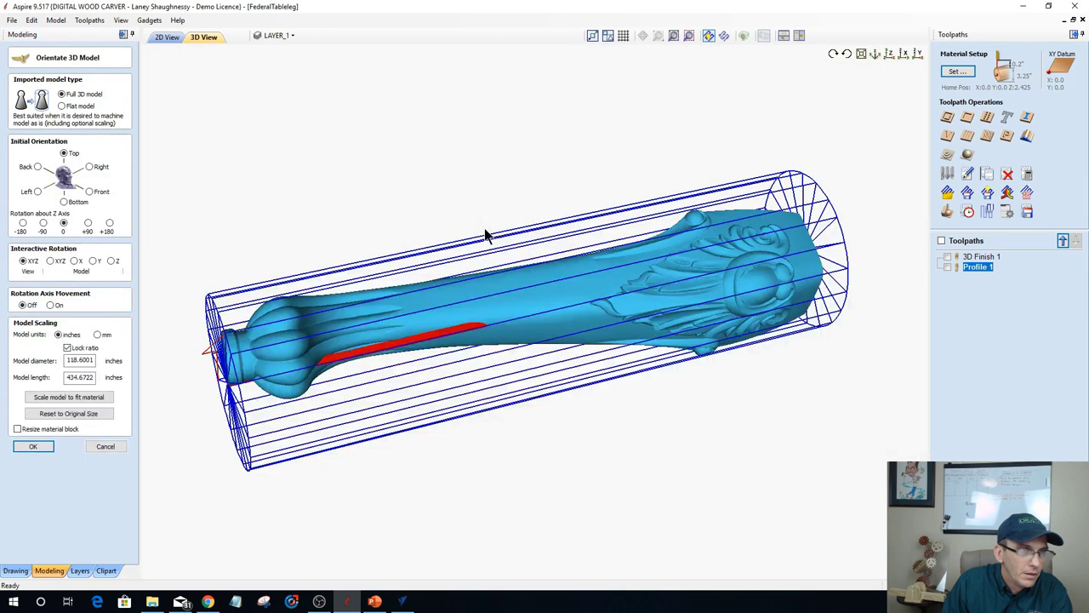
# Accept the leg's orientation, decline the oversize warning, and set model diameter to 5 (length 18.3251).
pyautogui.moveTo(342, 455); pyautogui.dragTo(489, 281)
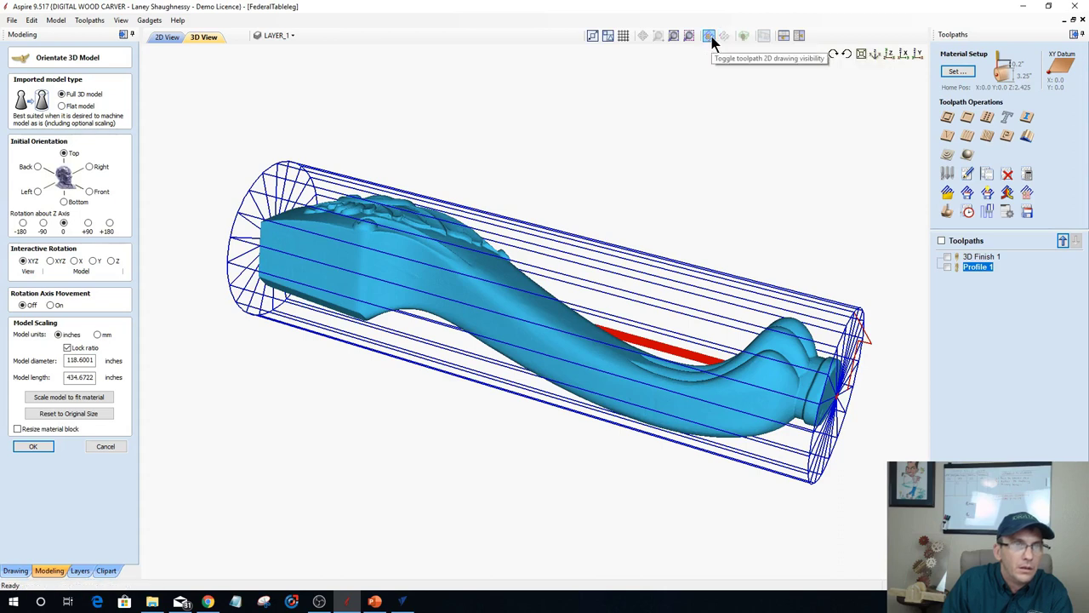
pyautogui.click(31, 447)
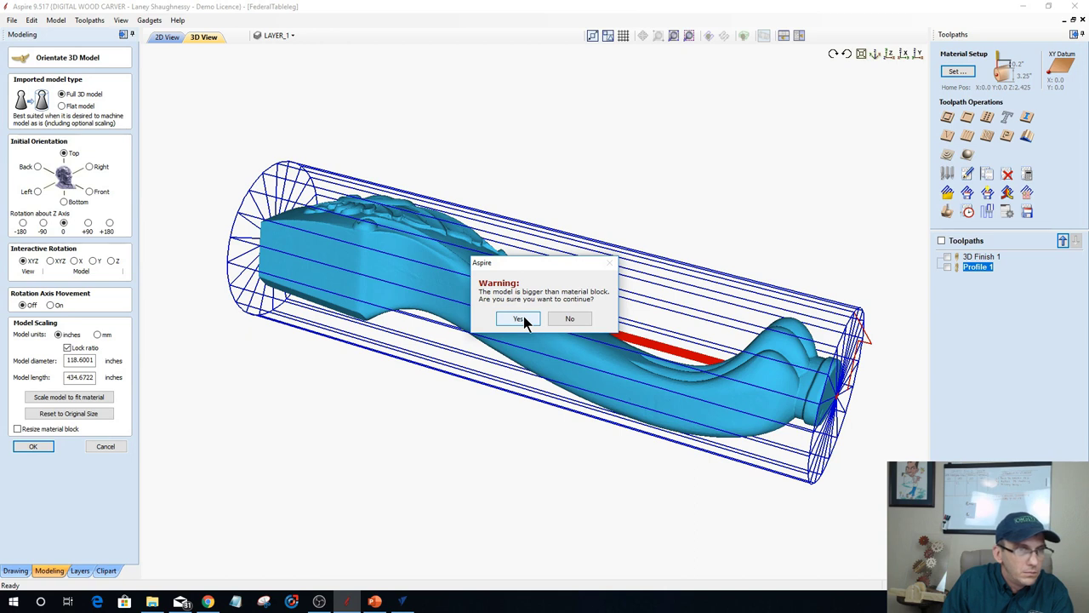
pyautogui.click(582, 318)
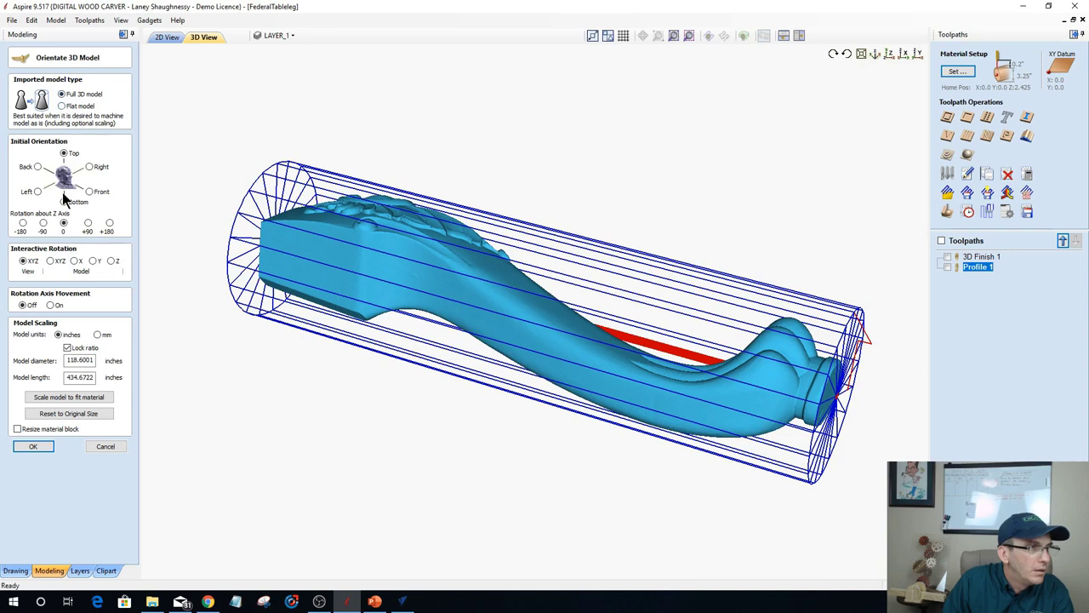
pyautogui.doubleClick(94, 361)
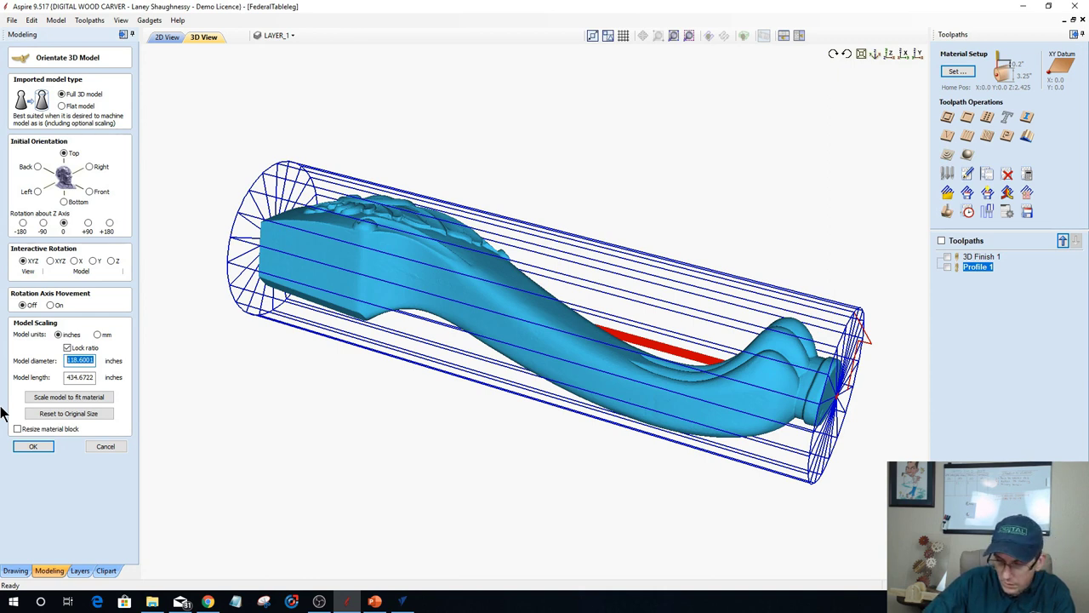
pyautogui.write('5')
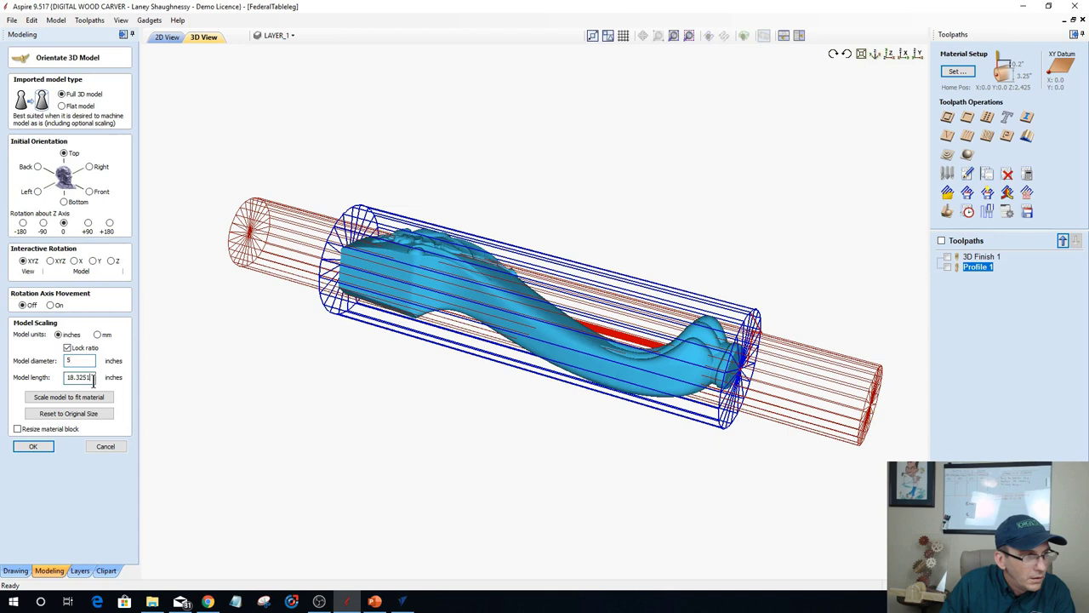
pyautogui.moveTo(91, 378); pyautogui.dragTo(54, 379)
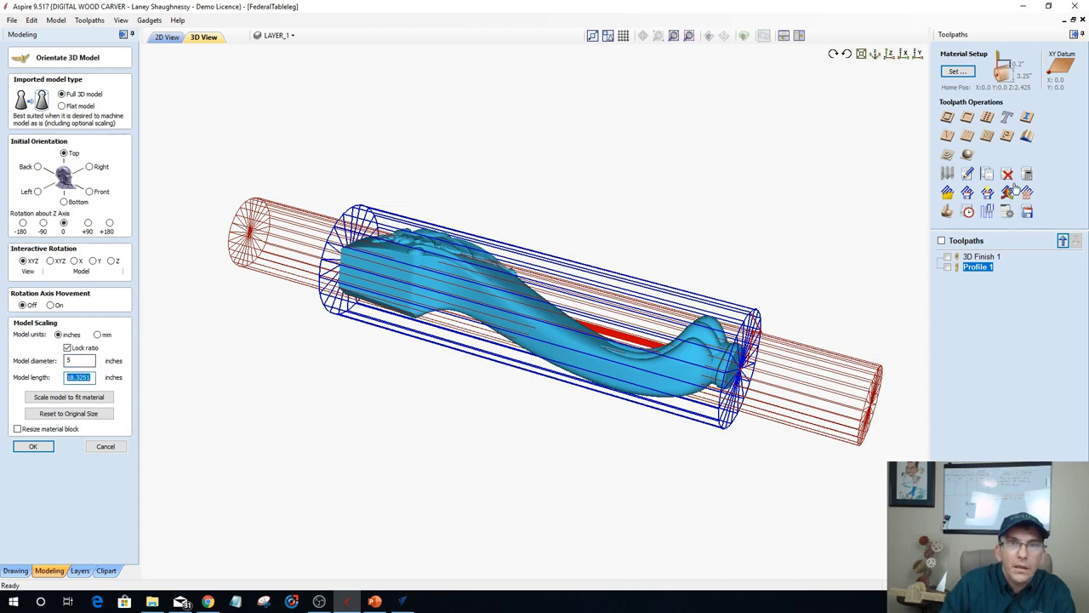
# Set the material diameter to 5 inches and place the scaled Carved+Leg model into it.
pyautogui.click(955, 71)
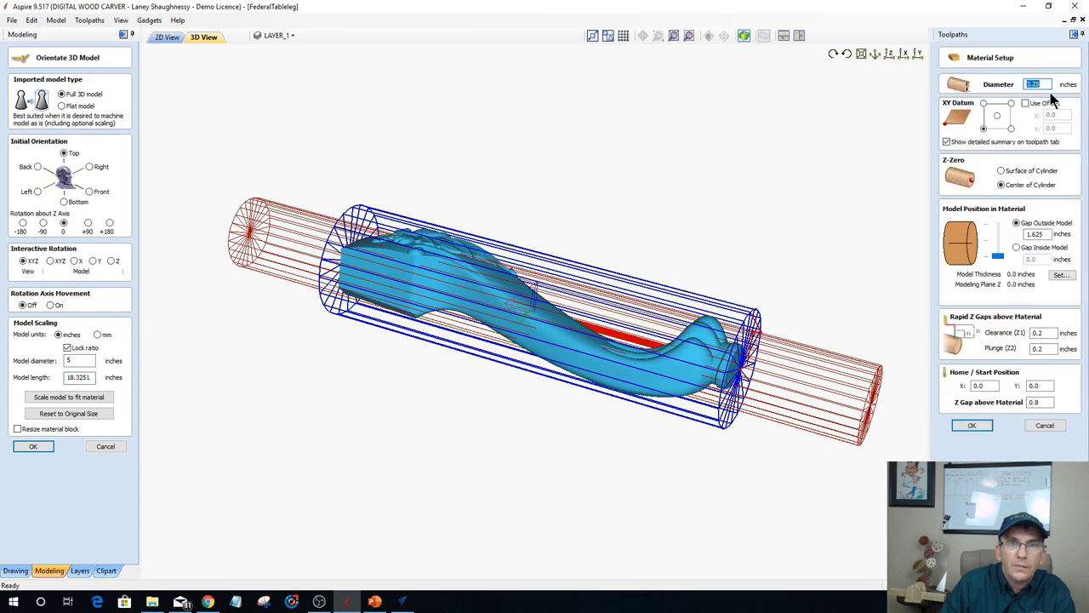
pyautogui.write('5')
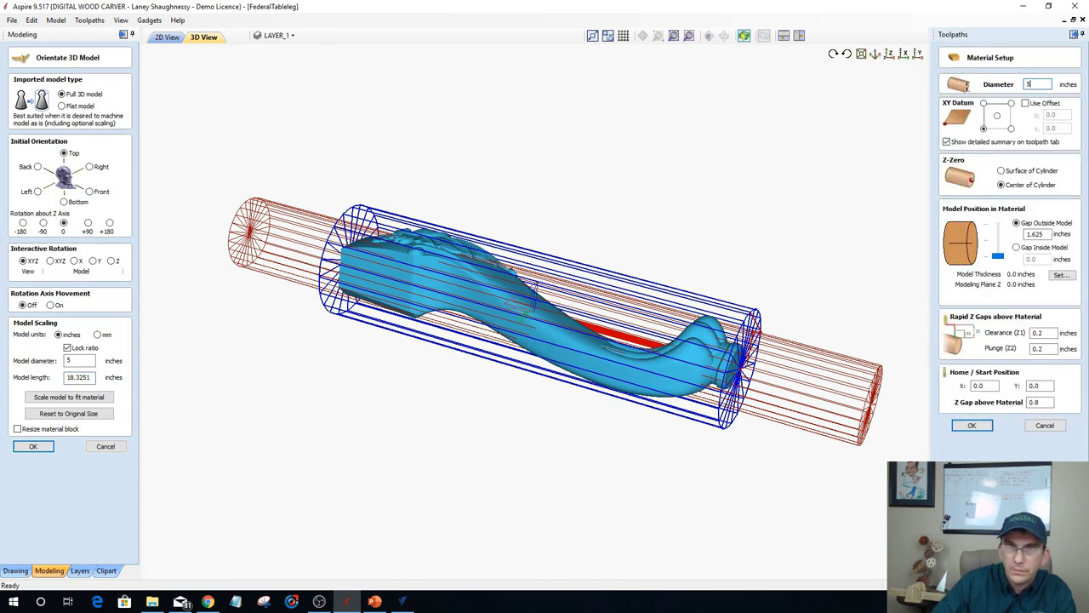
pyautogui.click(970, 425)
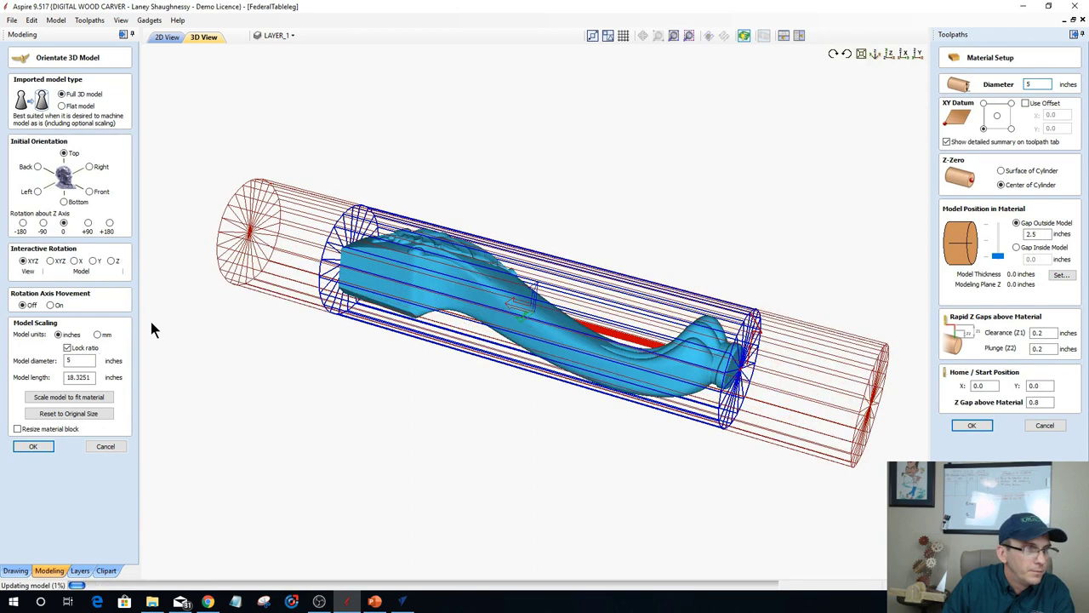
pyautogui.click(31, 447)
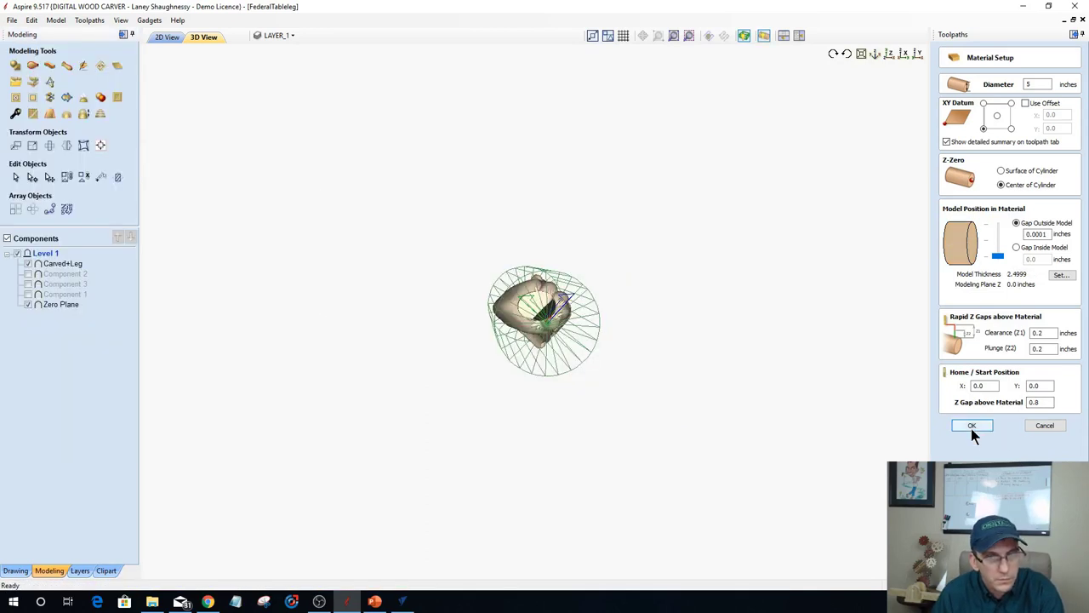
pyautogui.click(972, 426)
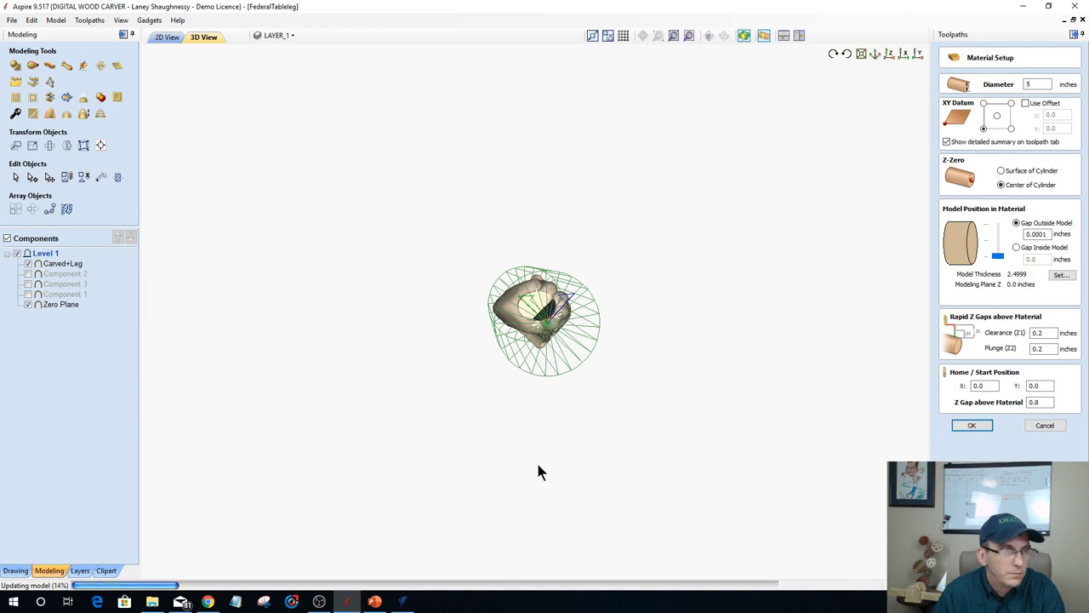
# Orbit the wrapped leg to a side view, then turn off automatic wrapping to show the flat relief.
pyautogui.click(558, 337)
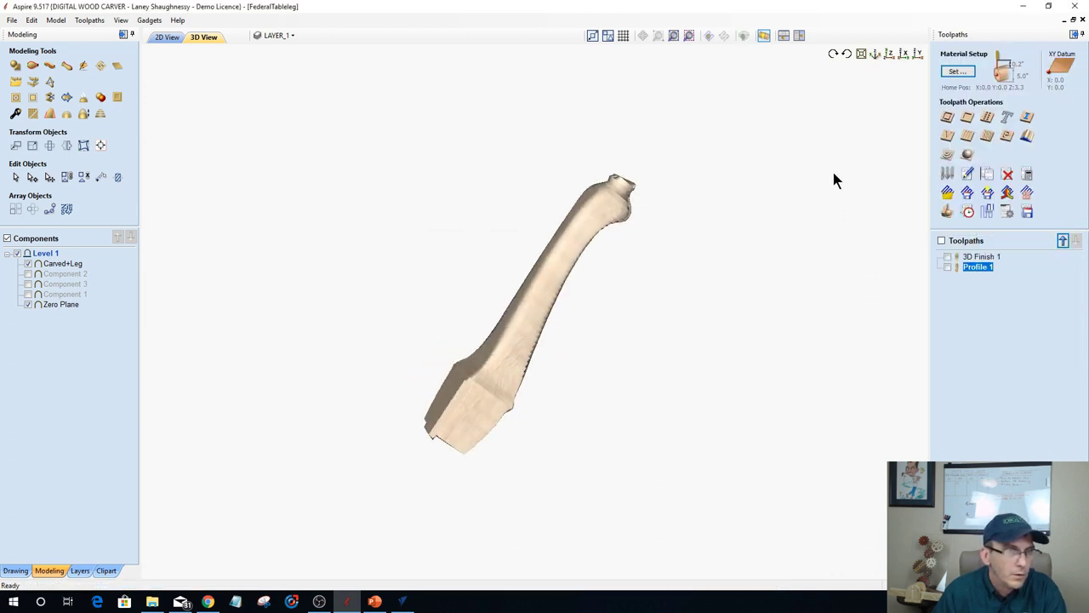
pyautogui.moveTo(274, 139); pyautogui.dragTo(380, 330)
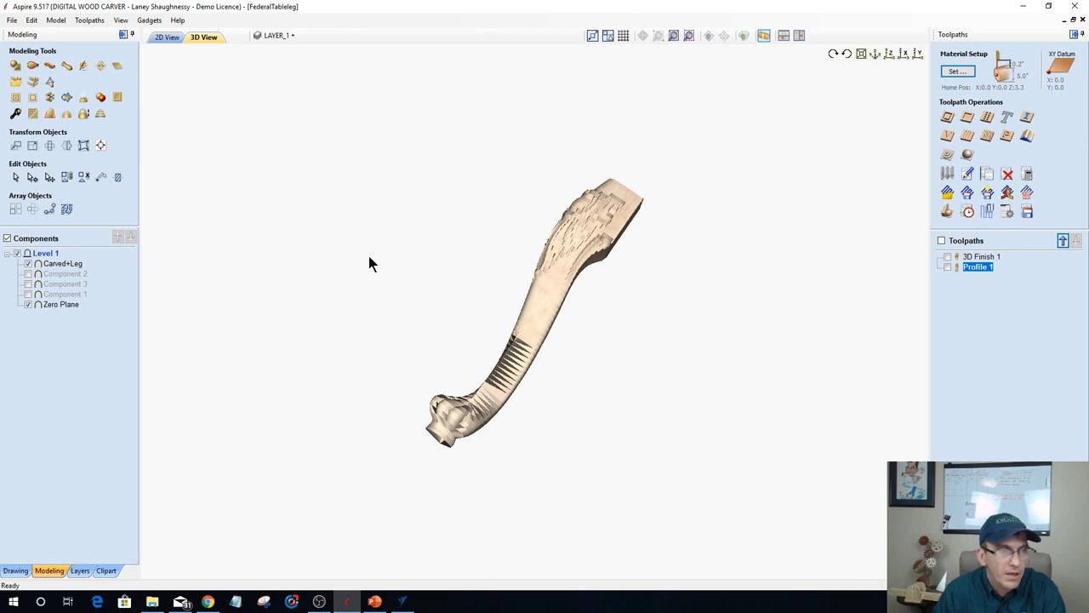
pyautogui.moveTo(368, 264); pyautogui.dragTo(331, 328)
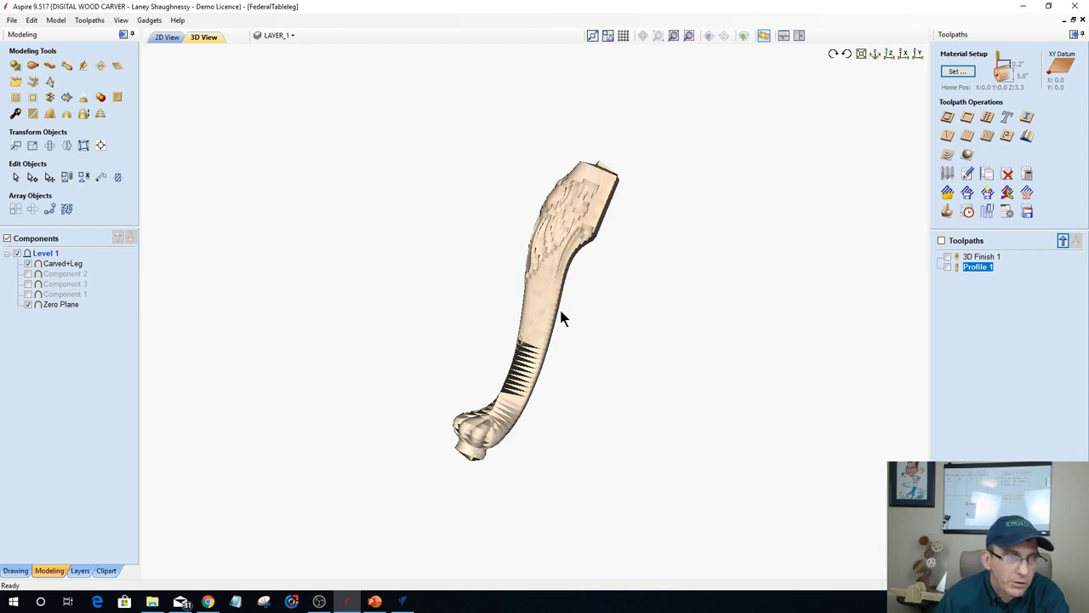
pyautogui.click(764, 36)
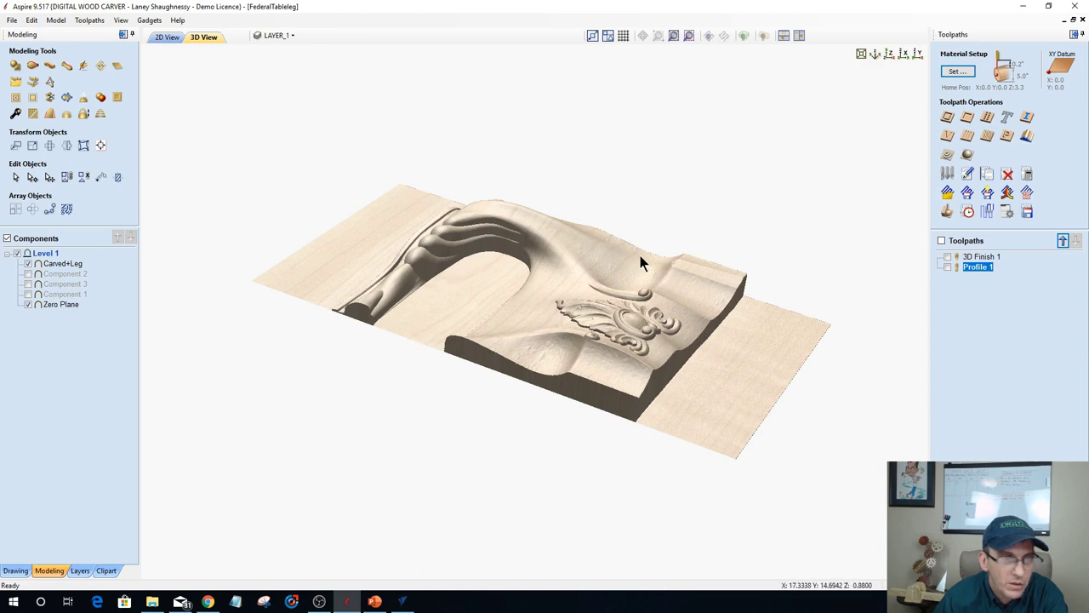
# Toggle automatic wrapping on and back off, orbiting the flat relief to several angles.
pyautogui.moveTo(639, 255)
pyautogui.mouseDown()
pyautogui.moveTo(596, 218)
pyautogui.moveTo(636, 249)
pyautogui.mouseUp()
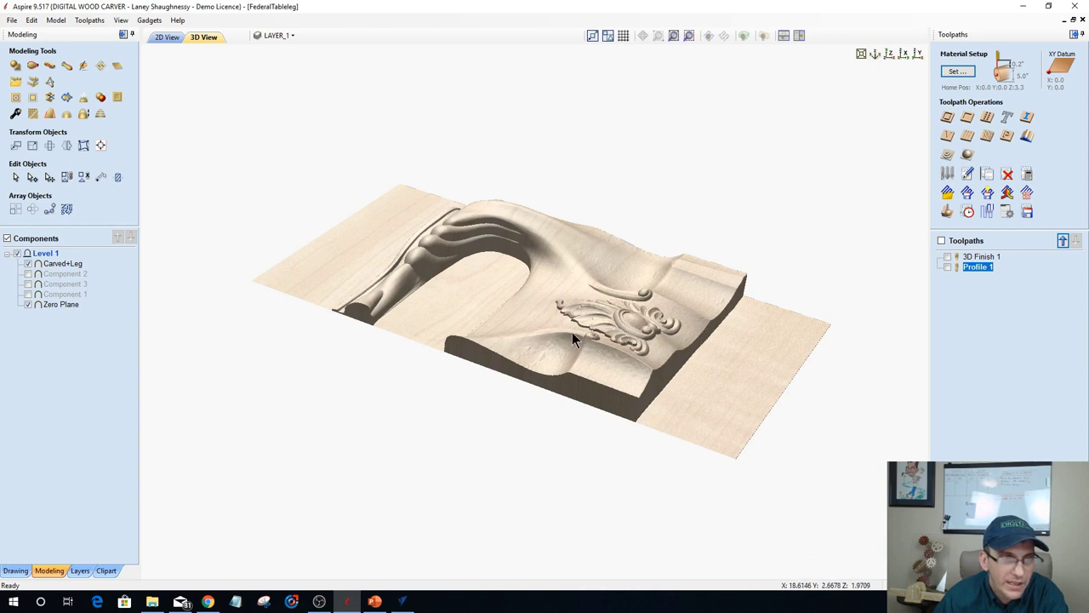
pyautogui.click(761, 35)
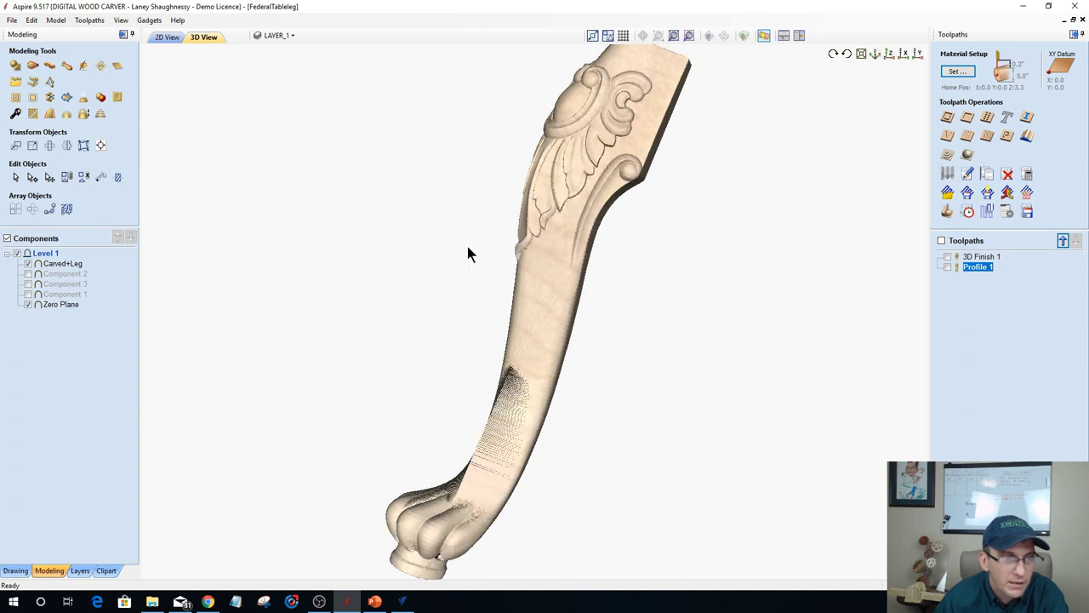
pyautogui.moveTo(591, 329); pyautogui.dragTo(586, 297)
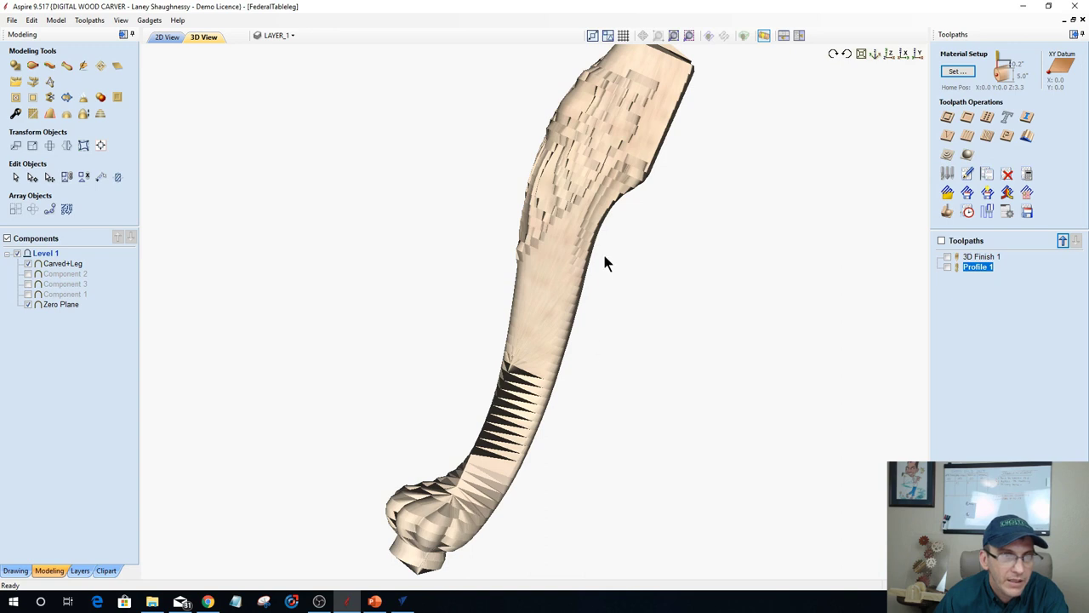
pyautogui.click(765, 36)
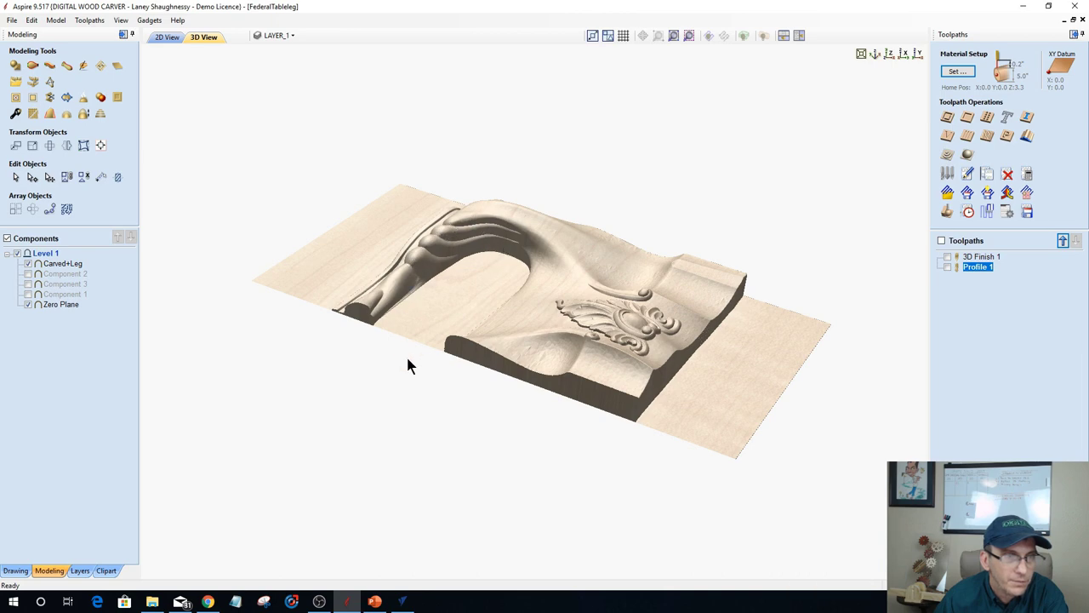
pyautogui.moveTo(755, 350); pyautogui.dragTo(416, 306)
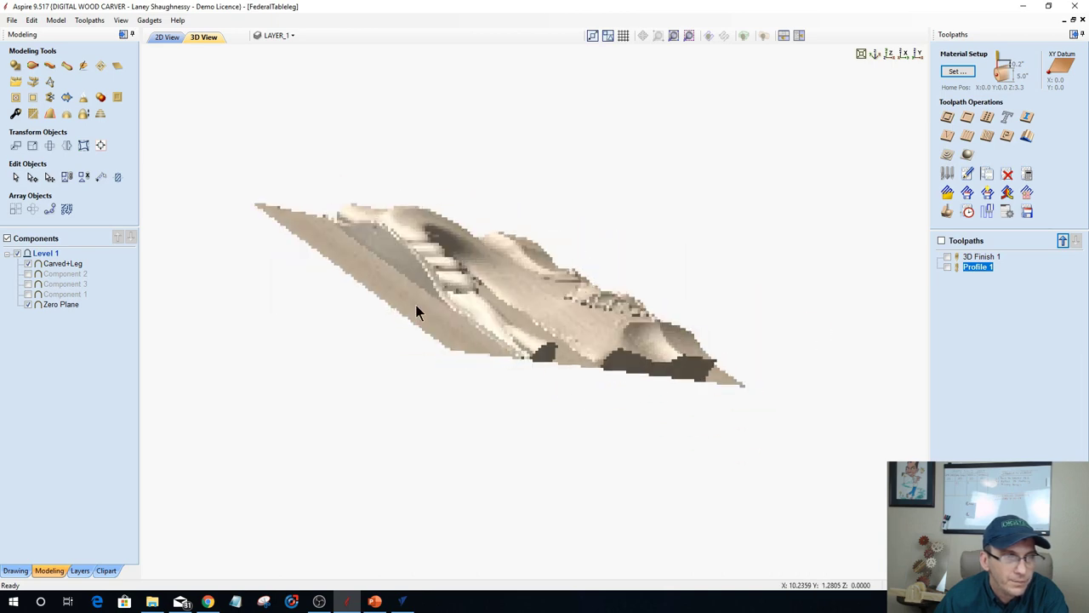
pyautogui.moveTo(372, 523); pyautogui.dragTo(373, 520)
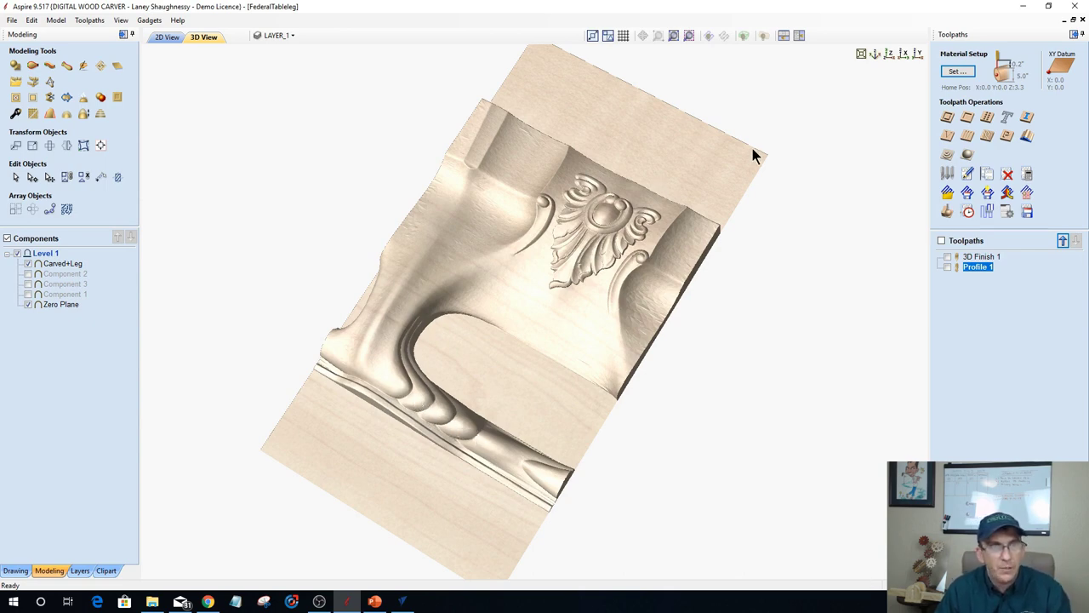
pyautogui.moveTo(754, 155); pyautogui.dragTo(567, 388)
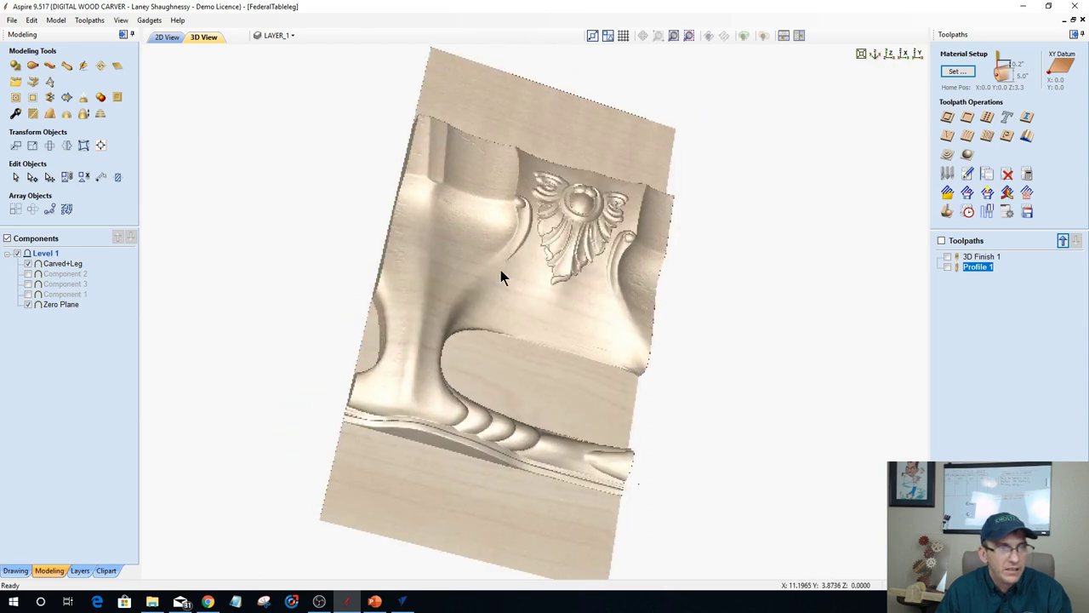
pyautogui.moveTo(360, 281); pyautogui.dragTo(343, 257)
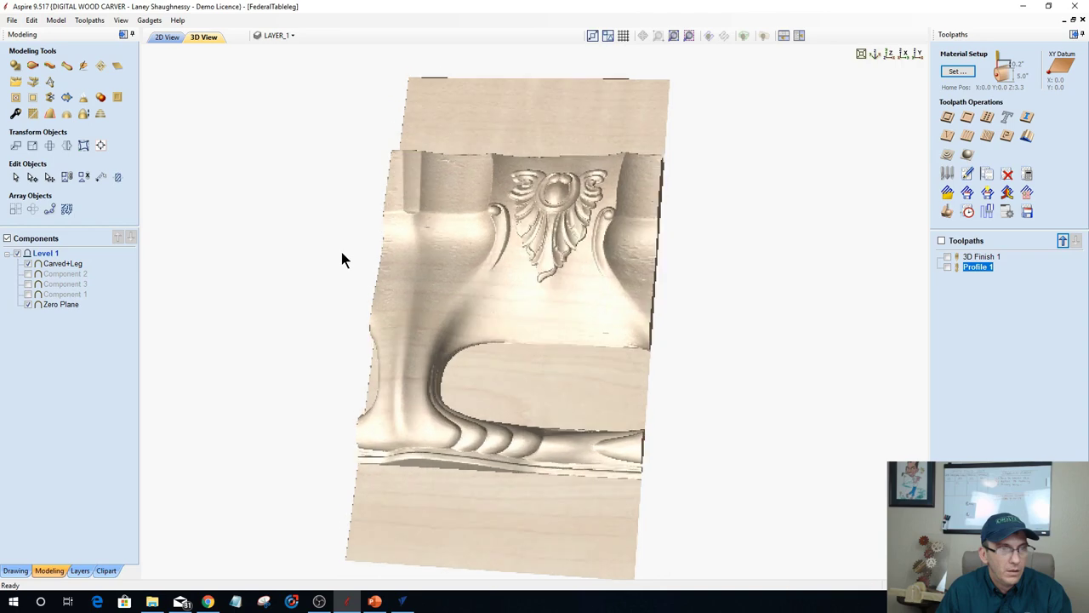
# Re-wrap the relief into the cabriole leg and orbit and zoom it from several sides.
pyautogui.click(762, 37)
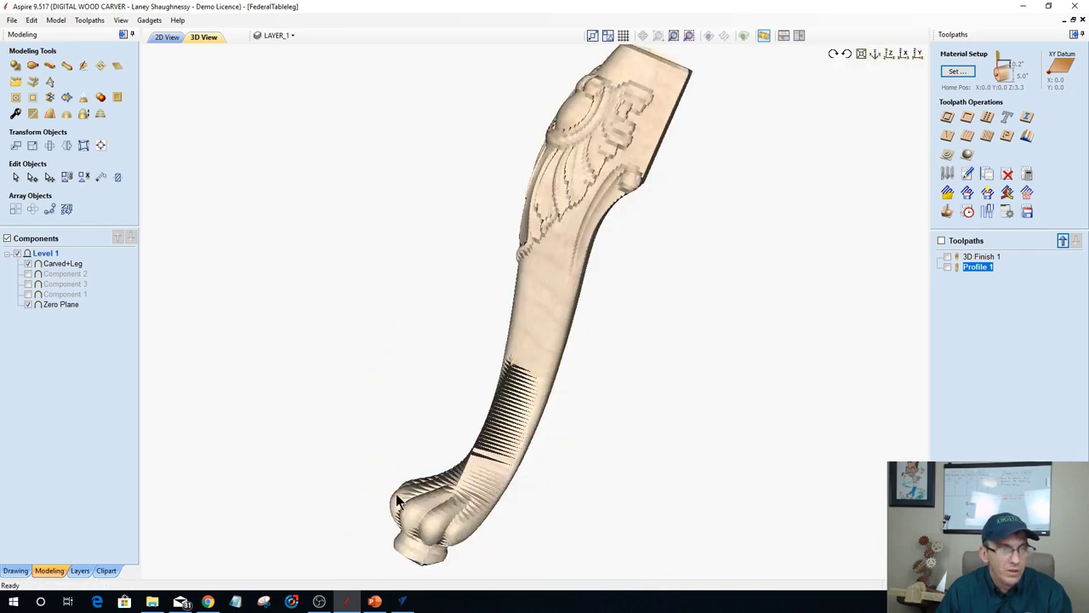
pyautogui.moveTo(565, 513); pyautogui.dragTo(551, 294)
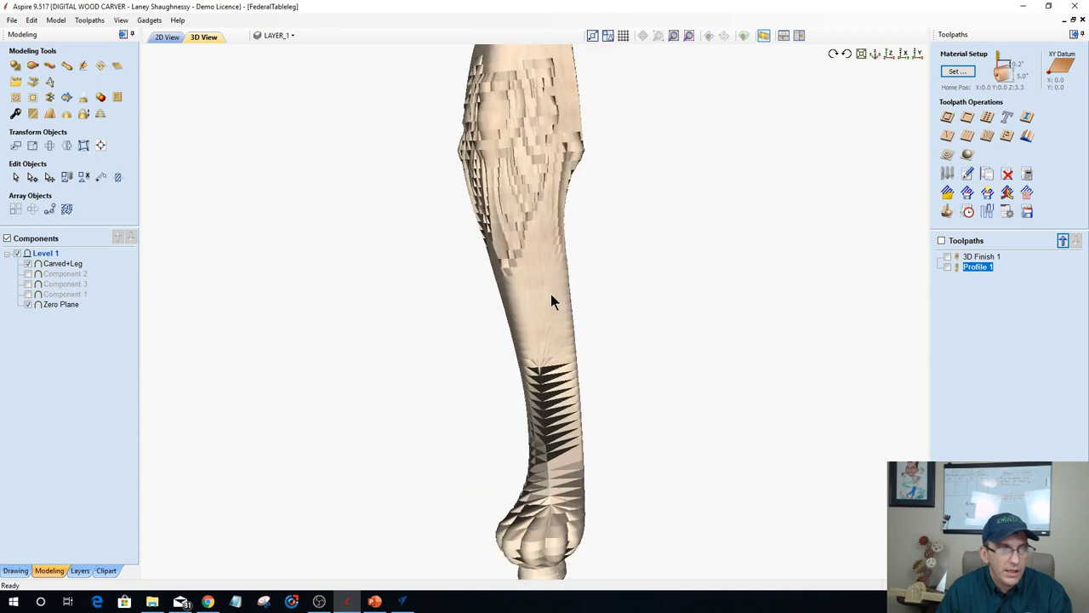
pyautogui.moveTo(792, 220); pyautogui.dragTo(630, 260)
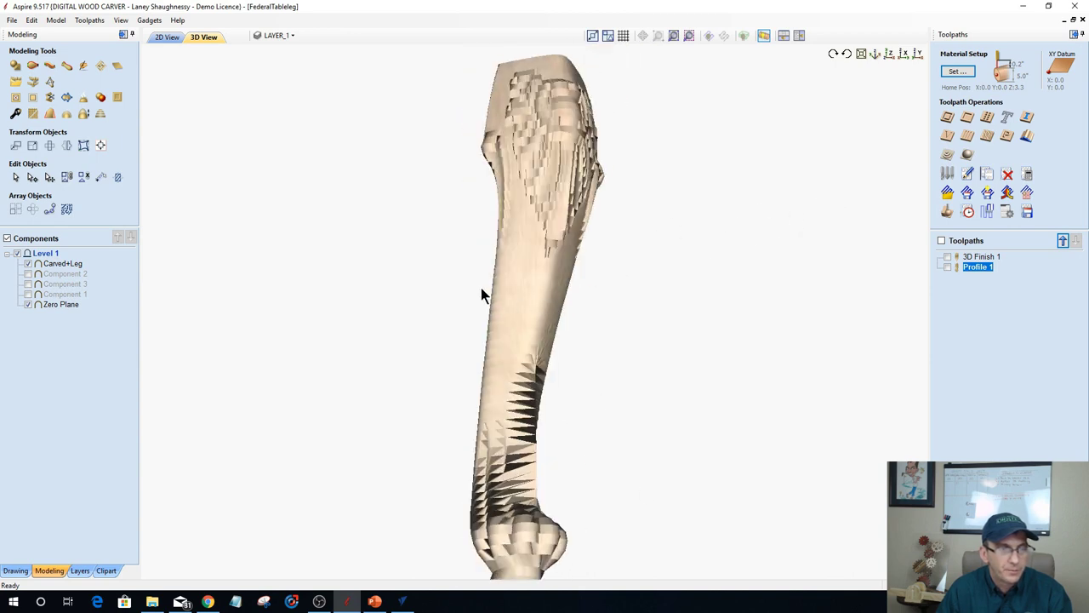
pyautogui.moveTo(497, 355); pyautogui.dragTo(599, 400)
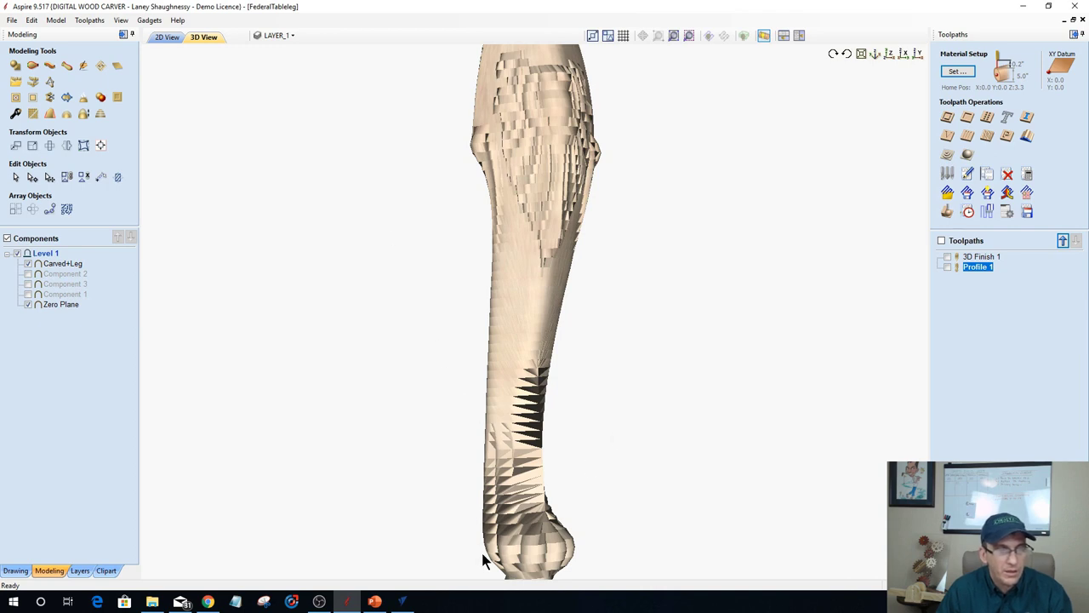
pyautogui.scroll(-2, 519, 435)
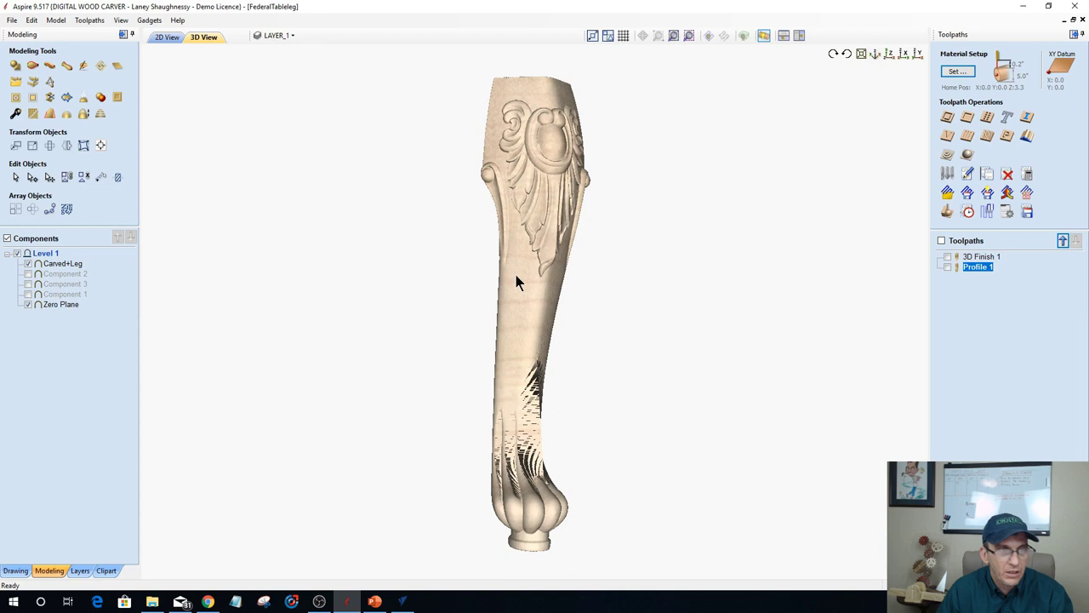
pyautogui.moveTo(516, 283); pyautogui.dragTo(634, 311)
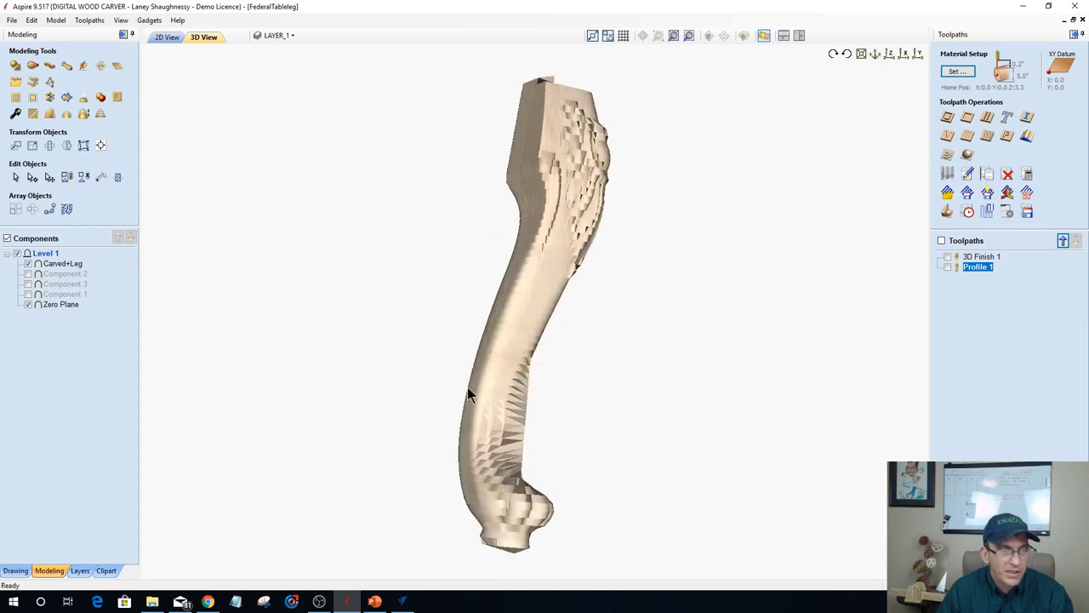
pyautogui.moveTo(467, 395); pyautogui.dragTo(547, 323)
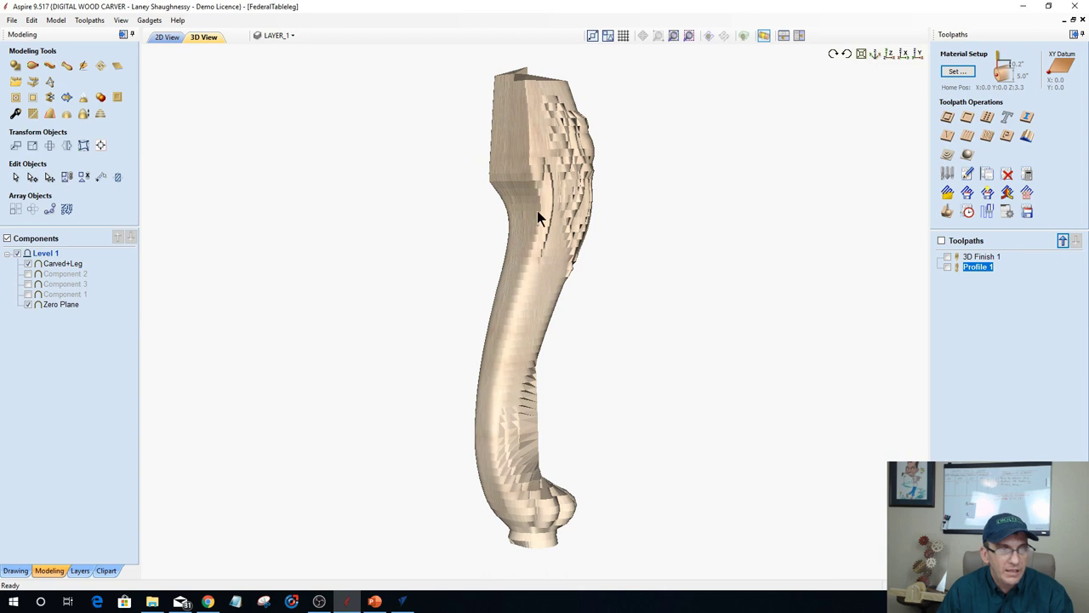
# Turn wrapping off and orbit the flat relief panel to view its leaf-carved knee.
pyautogui.click(766, 35)
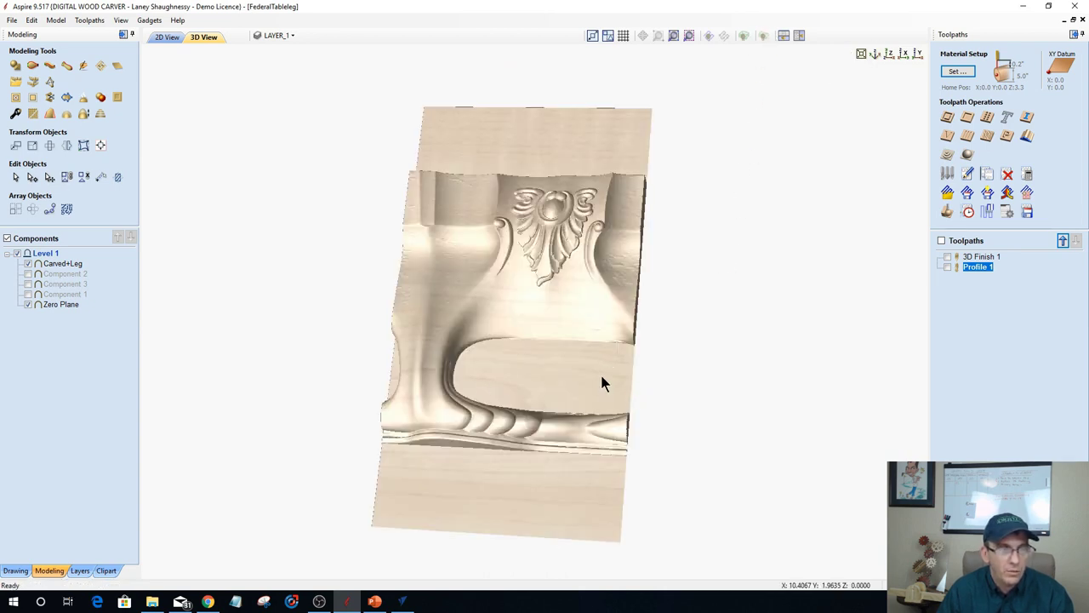
pyautogui.moveTo(511, 486); pyautogui.dragTo(407, 312)
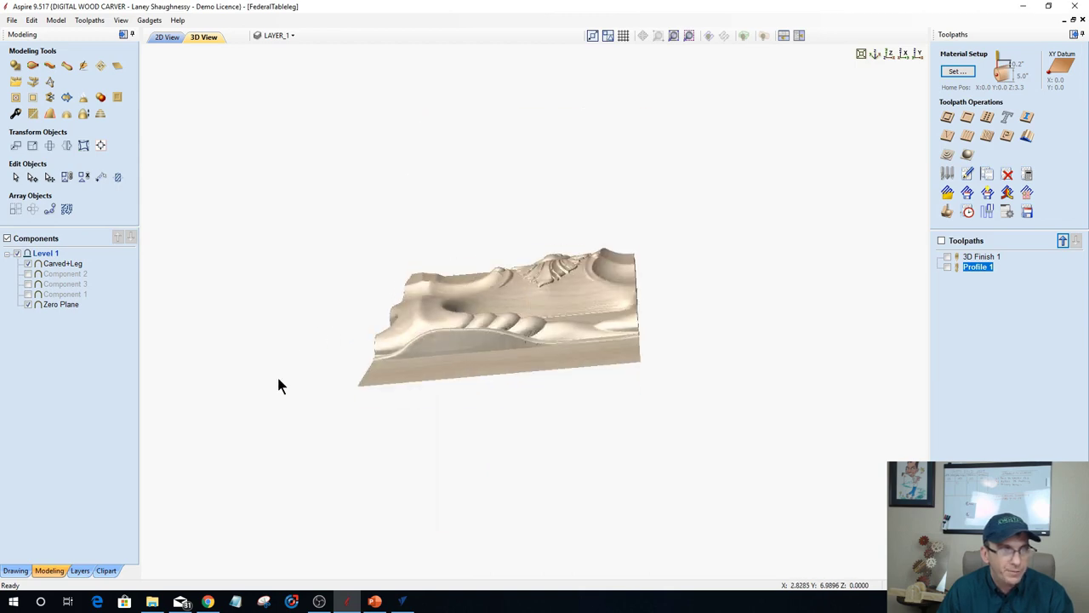
pyautogui.moveTo(278, 385); pyautogui.dragTo(229, 493)
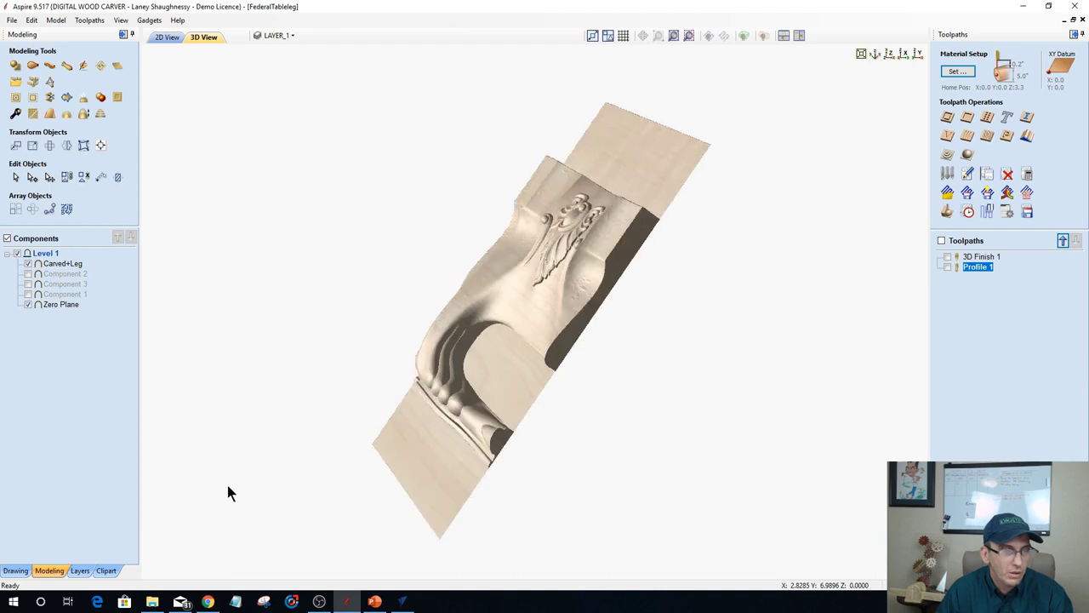
pyautogui.moveTo(809, 440); pyautogui.dragTo(812, 446)
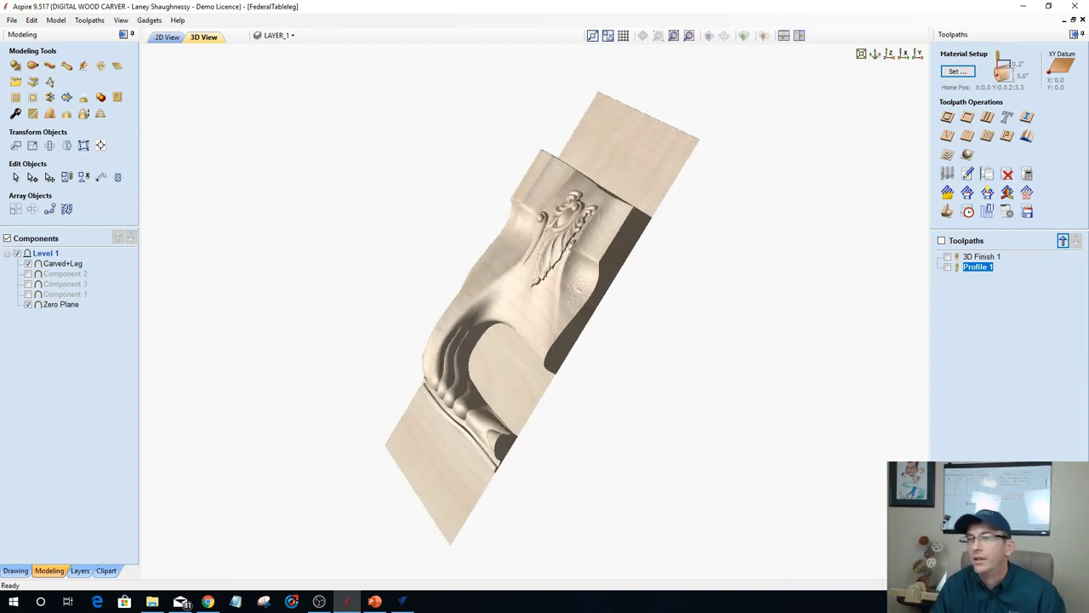
pyautogui.moveTo(671, 206); pyautogui.dragTo(510, 463)
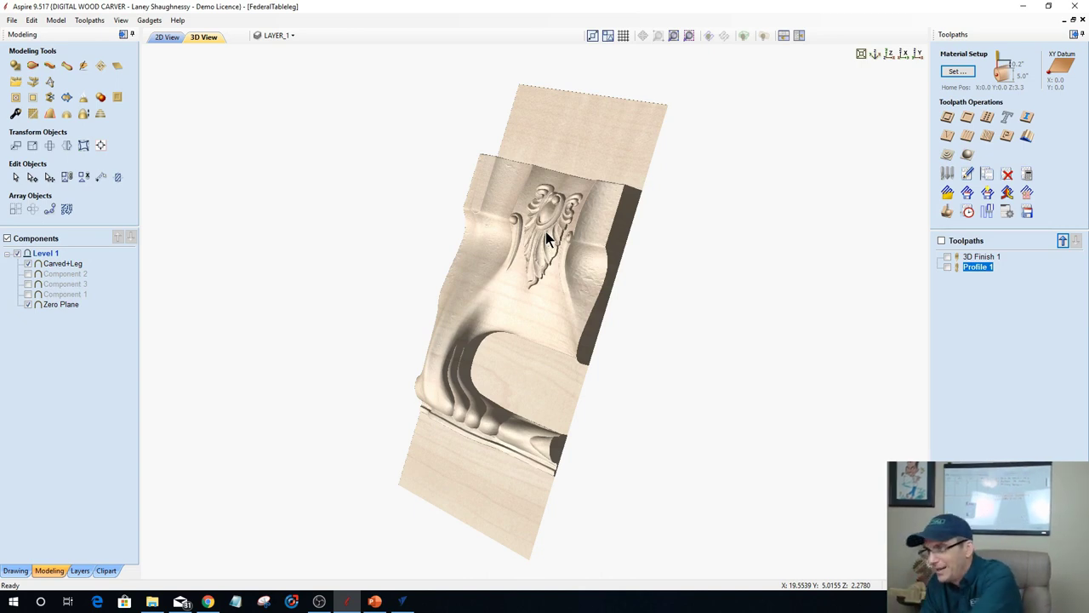
pyautogui.moveTo(523, 297); pyautogui.dragTo(628, 276)
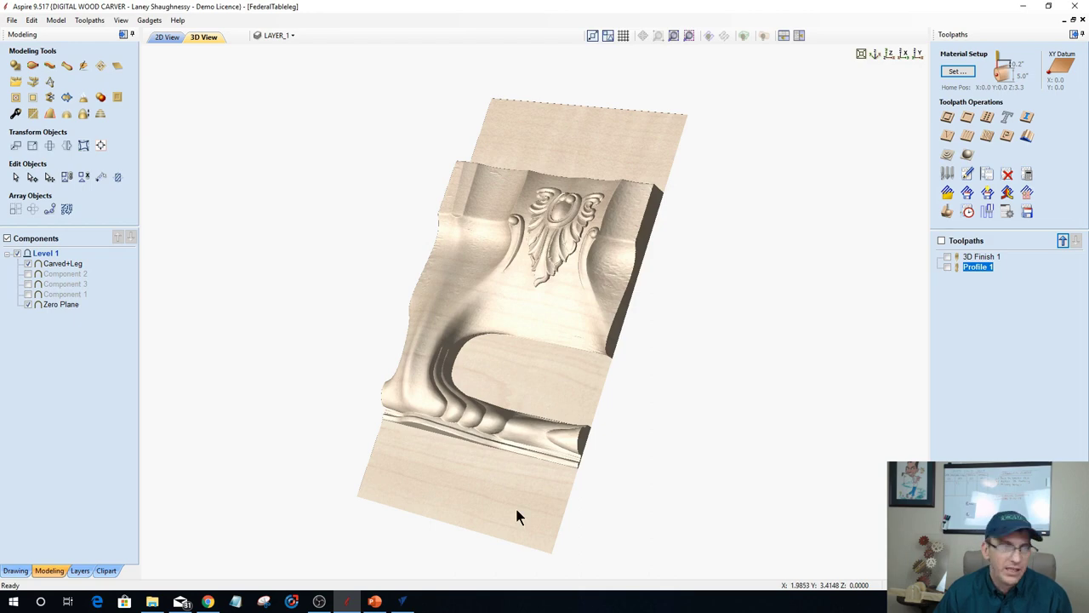
# Orbit the flat relief edge-on and to an overview, then re-wrap it into the cabriole leg.
pyautogui.moveTo(502, 372); pyautogui.dragTo(377, 326)
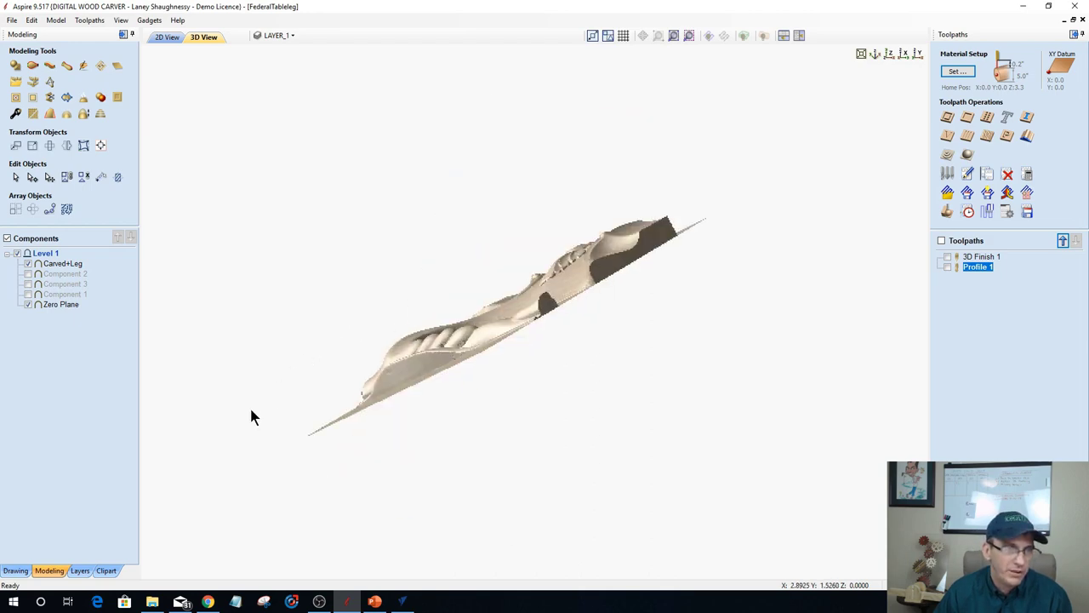
pyautogui.moveTo(250, 416); pyautogui.dragTo(547, 338)
pyautogui.moveTo(554, 297); pyautogui.dragTo(705, 318)
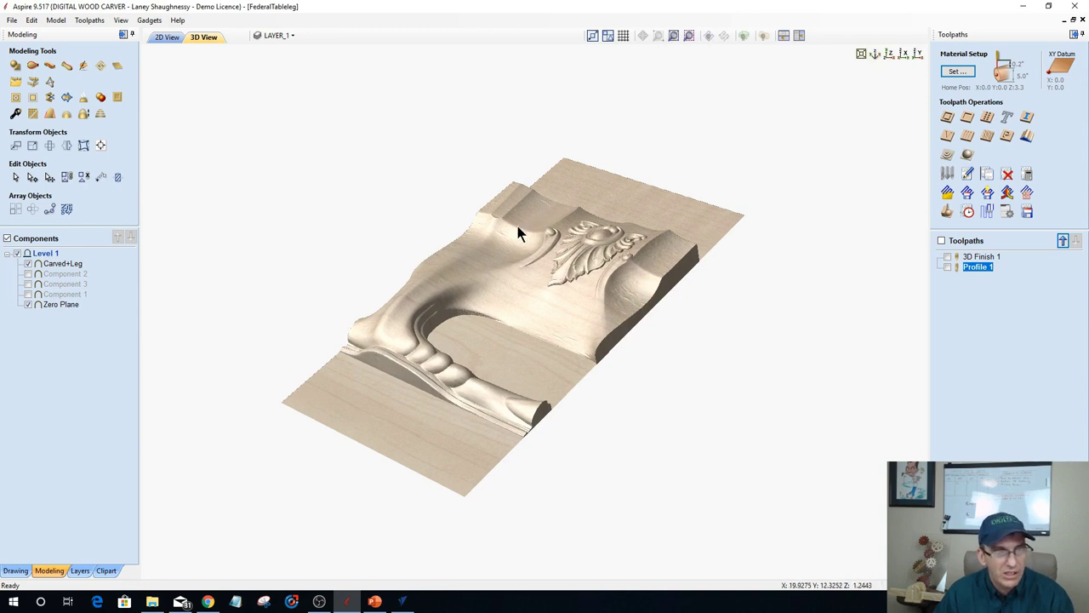
pyautogui.moveTo(443, 274); pyautogui.dragTo(398, 331)
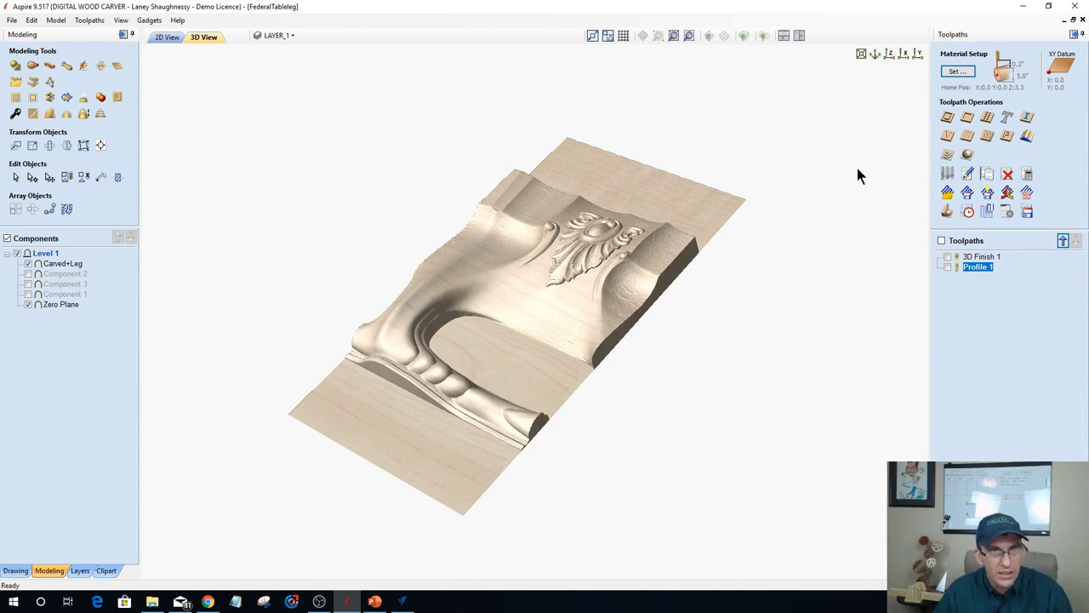
pyautogui.click(761, 36)
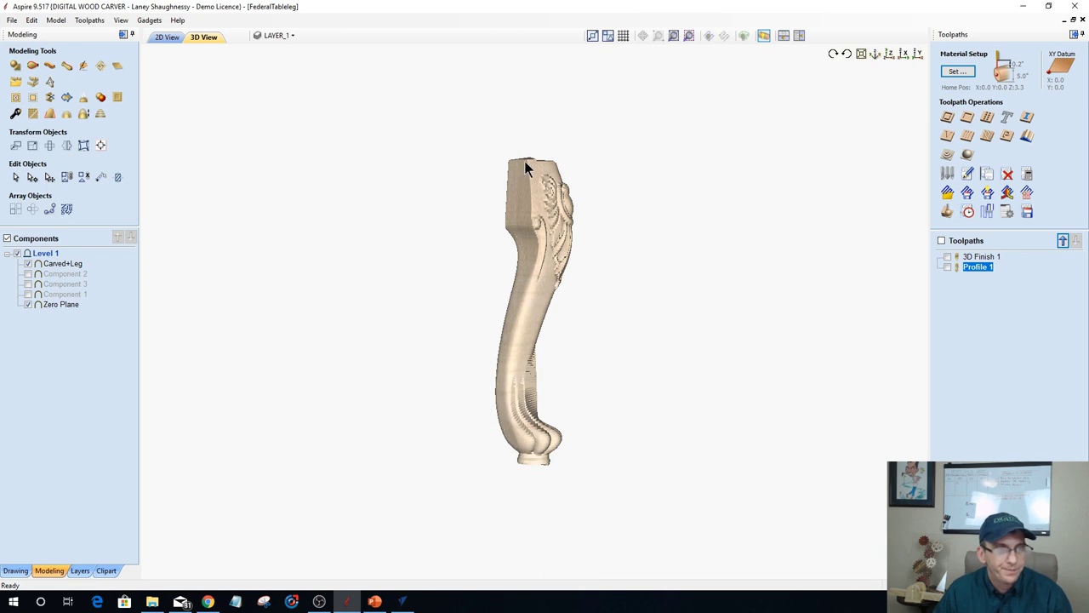
# Orbit the wrapped leg to new angles, then unwrap it into the flat leaf-carved panel.
pyautogui.moveTo(570, 307); pyautogui.dragTo(470, 306)
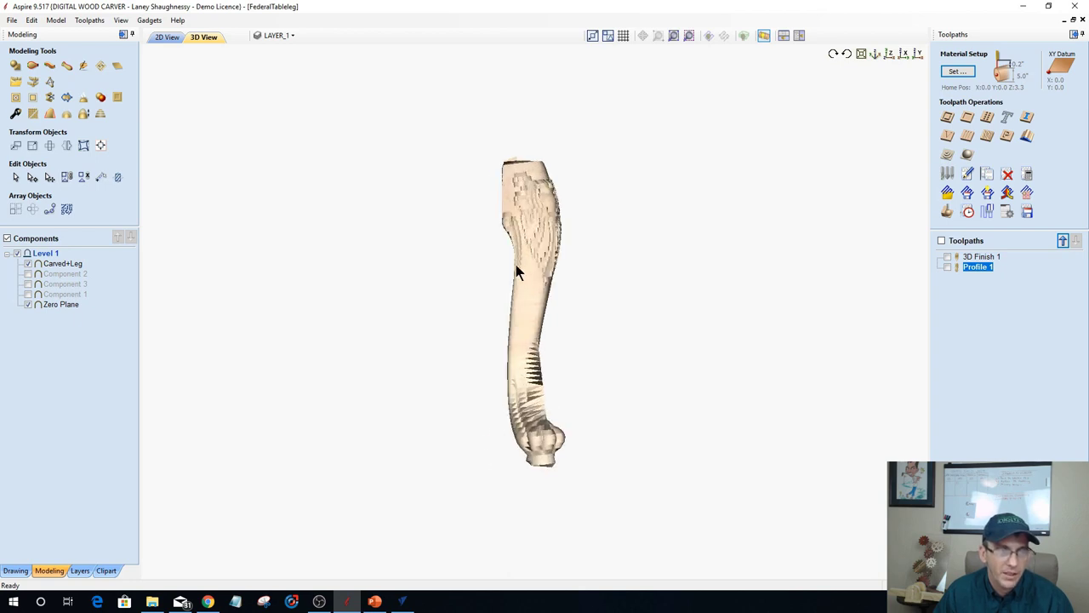
pyautogui.moveTo(516, 266); pyautogui.dragTo(435, 187)
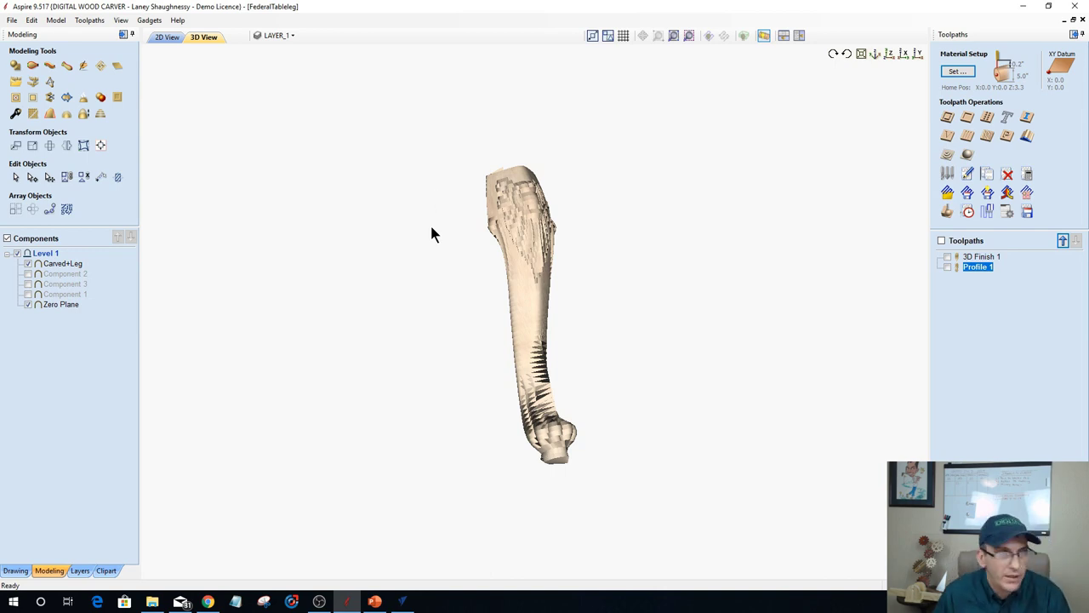
pyautogui.click(764, 36)
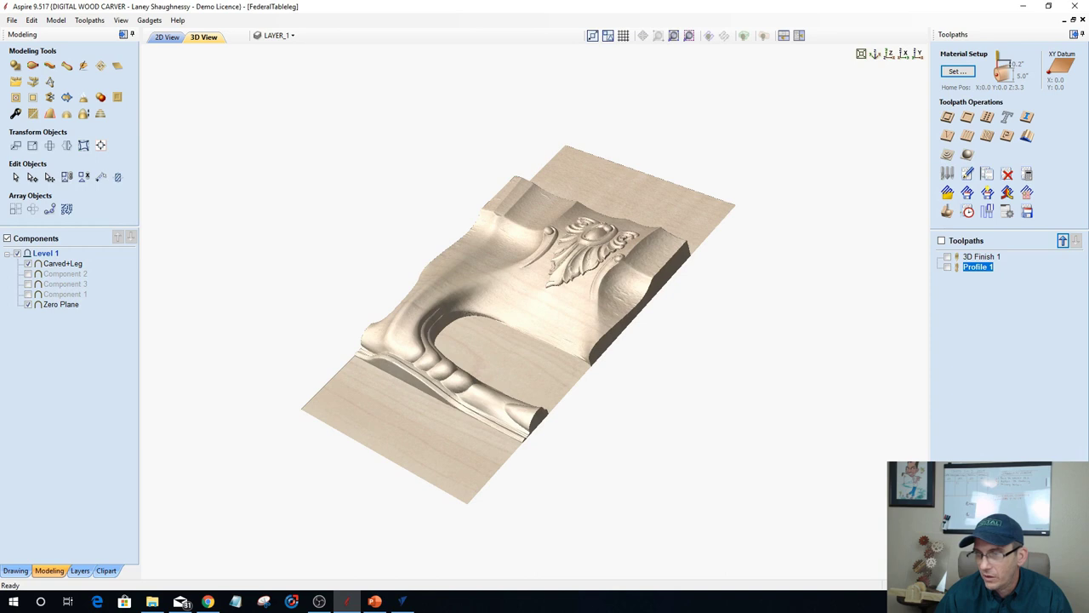
pyautogui.hotkey('alt', 'Tab')
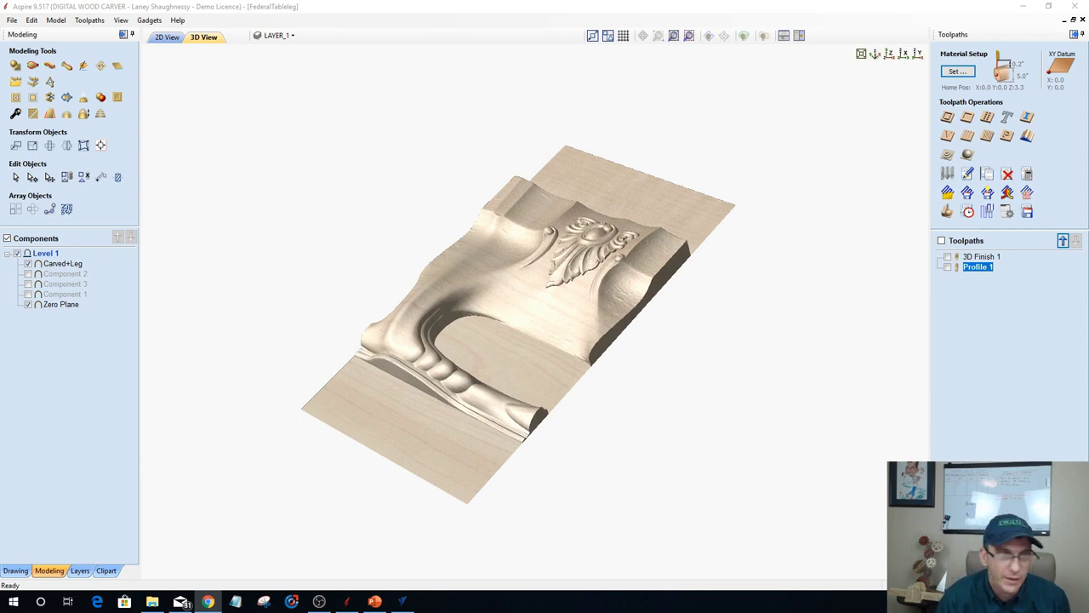
# Close FederalTableleg without saving and exit Aspire, returning to the VCarve Pro flourish job.
pyautogui.moveTo(518, 445); pyautogui.dragTo(764, 359)
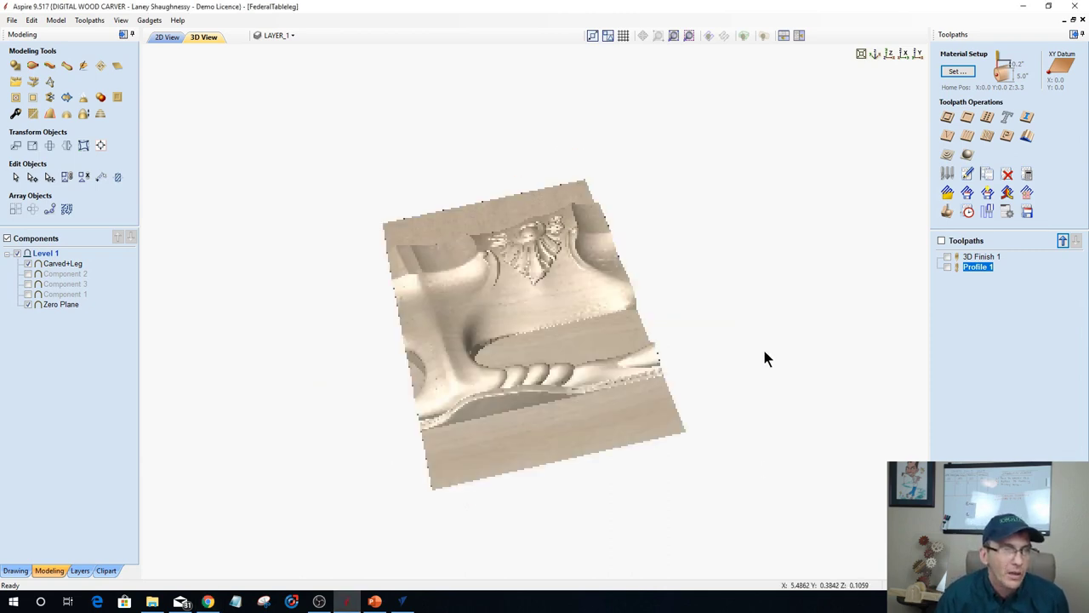
pyautogui.moveTo(525, 238); pyautogui.dragTo(426, 161)
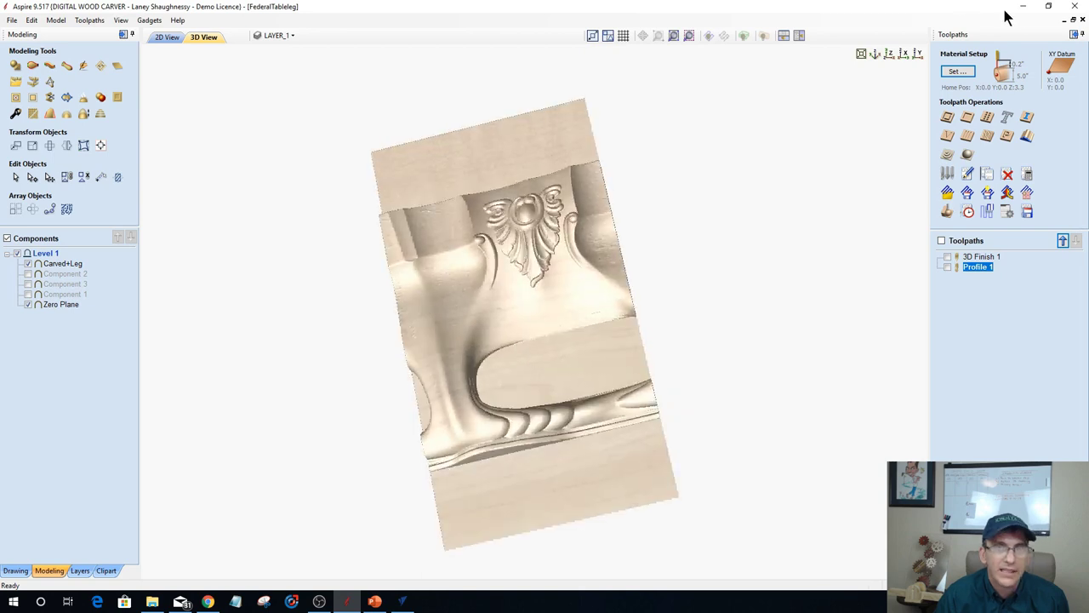
pyautogui.click(12, 19)
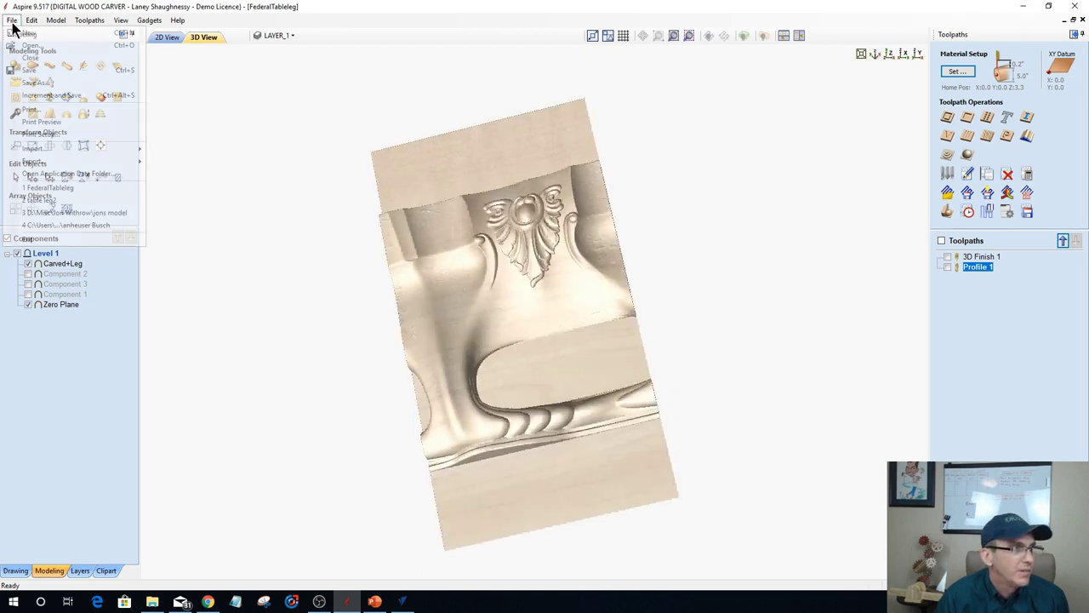
pyautogui.click(25, 56)
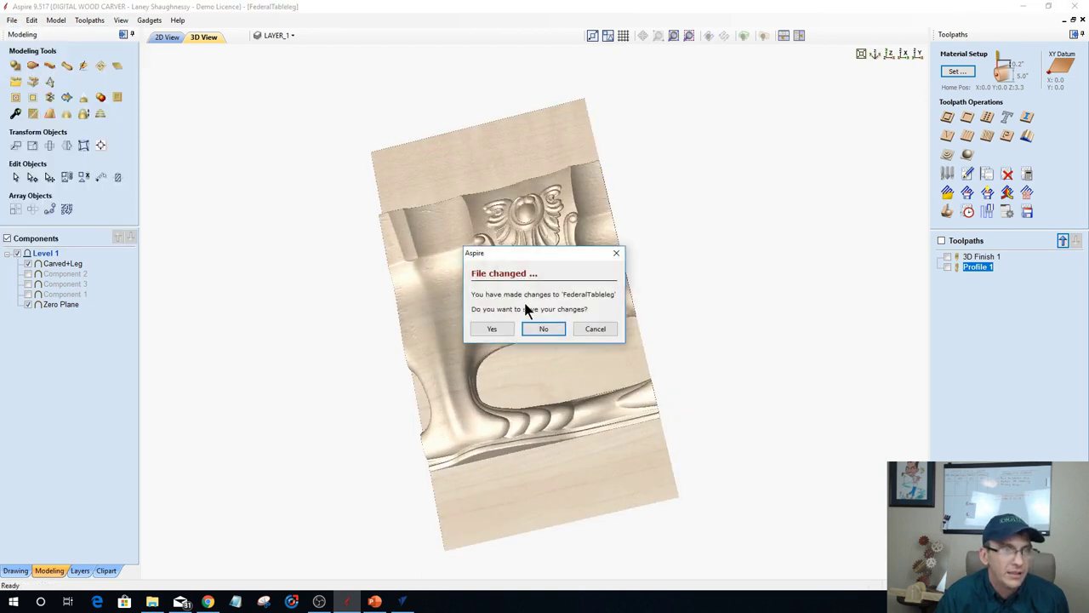
pyautogui.click(540, 329)
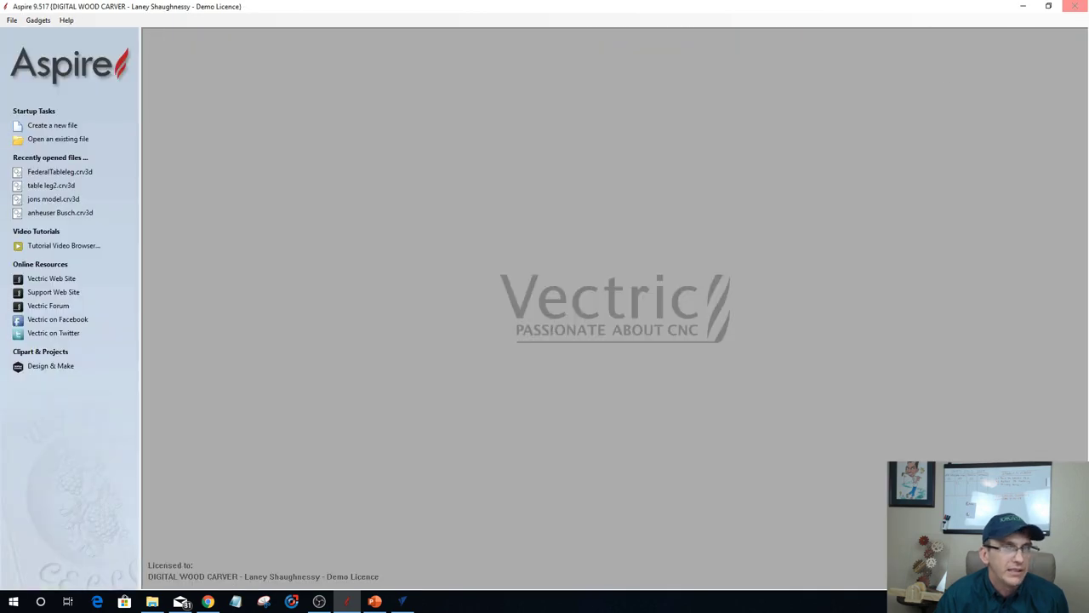
pyautogui.click(1076, 8)
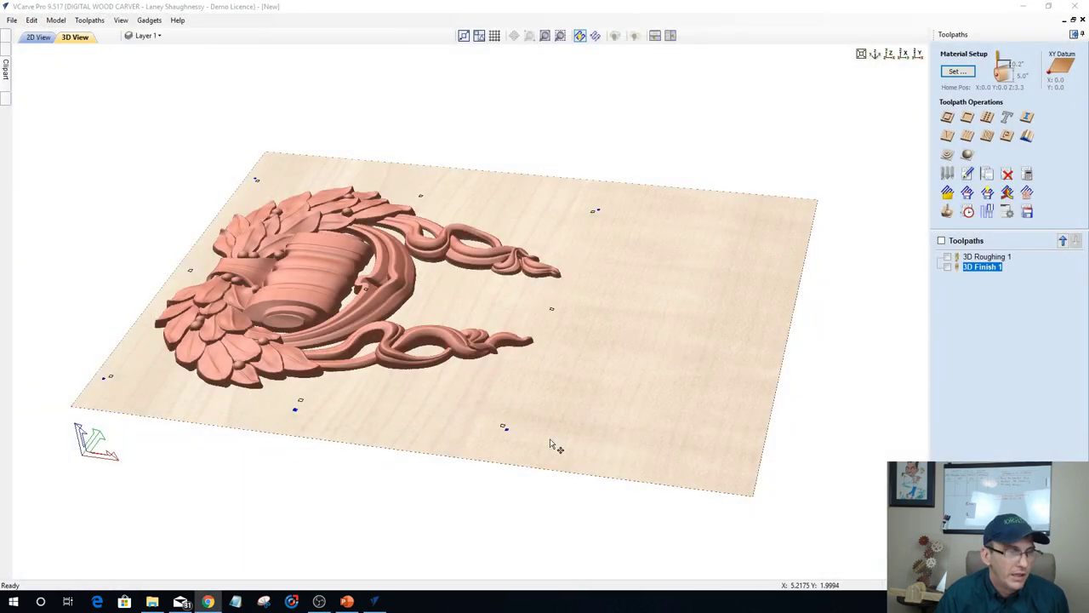
# Briefly preview the 3D Roughing 1 and 3D Finish 1 toolpaths on the model, then select 3D Finish 1.
pyautogui.click(966, 256)
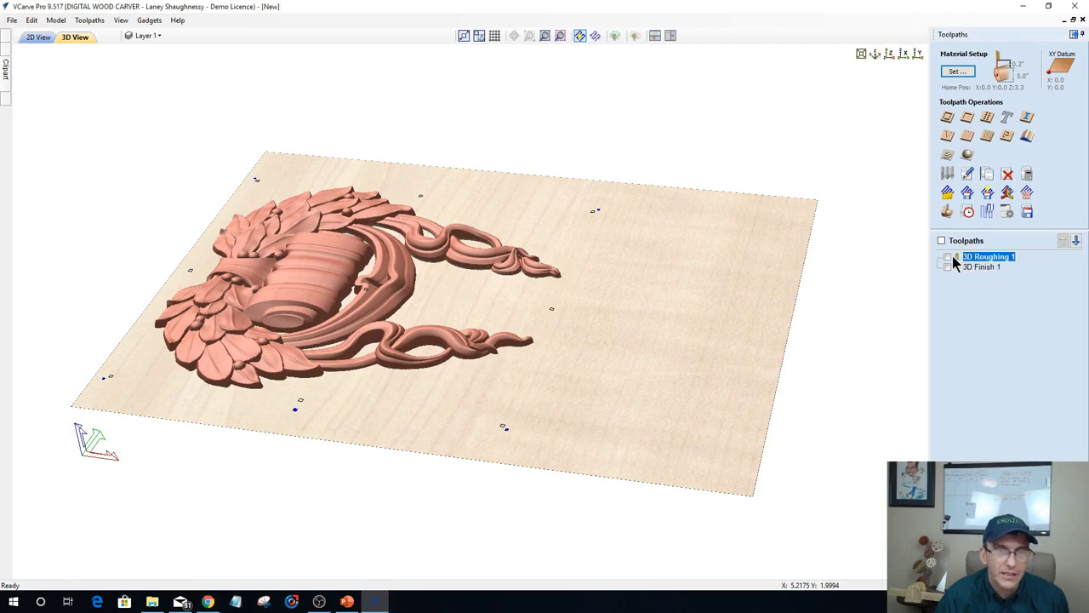
pyautogui.click(947, 258)
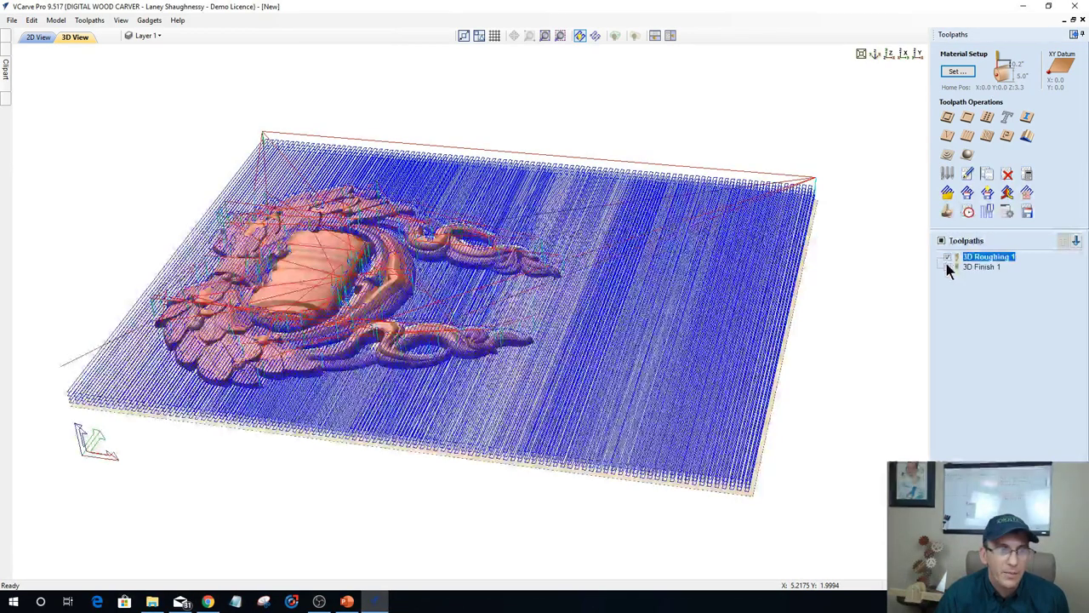
pyautogui.click(947, 259)
pyautogui.click(947, 267)
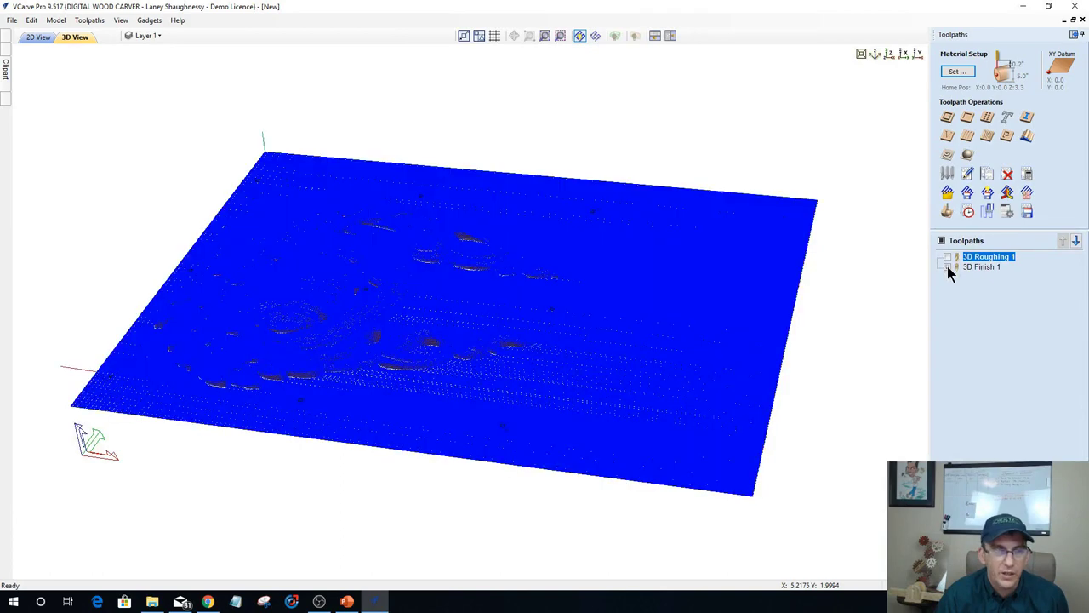
pyautogui.click(947, 267)
pyautogui.click(978, 267)
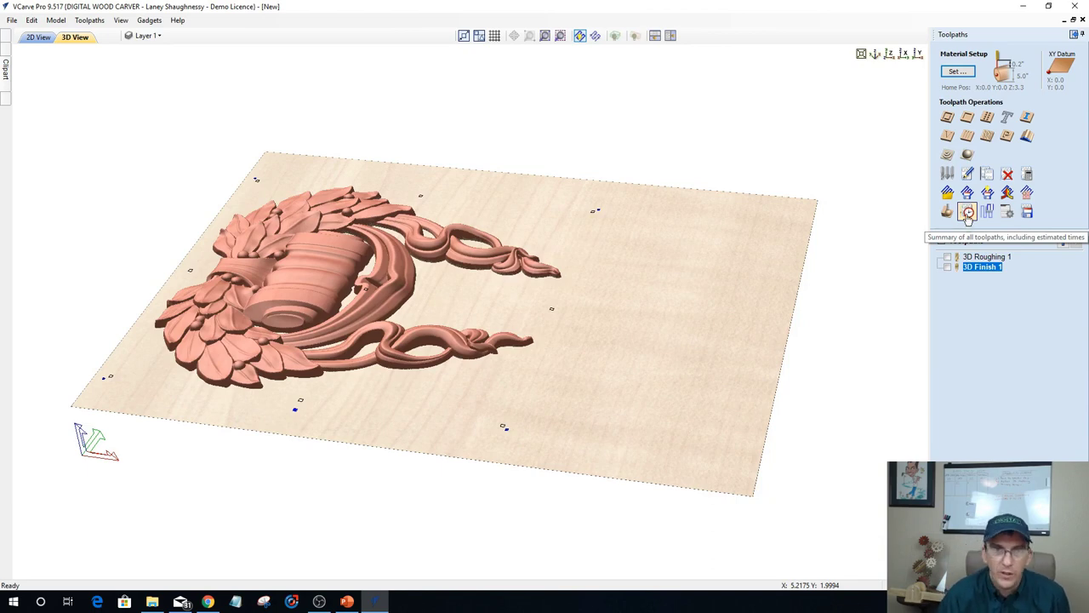
# Review the Toolpaths Summary machining times, hide 3D Roughing 1, and switch to the 2D view.
pyautogui.click(967, 214)
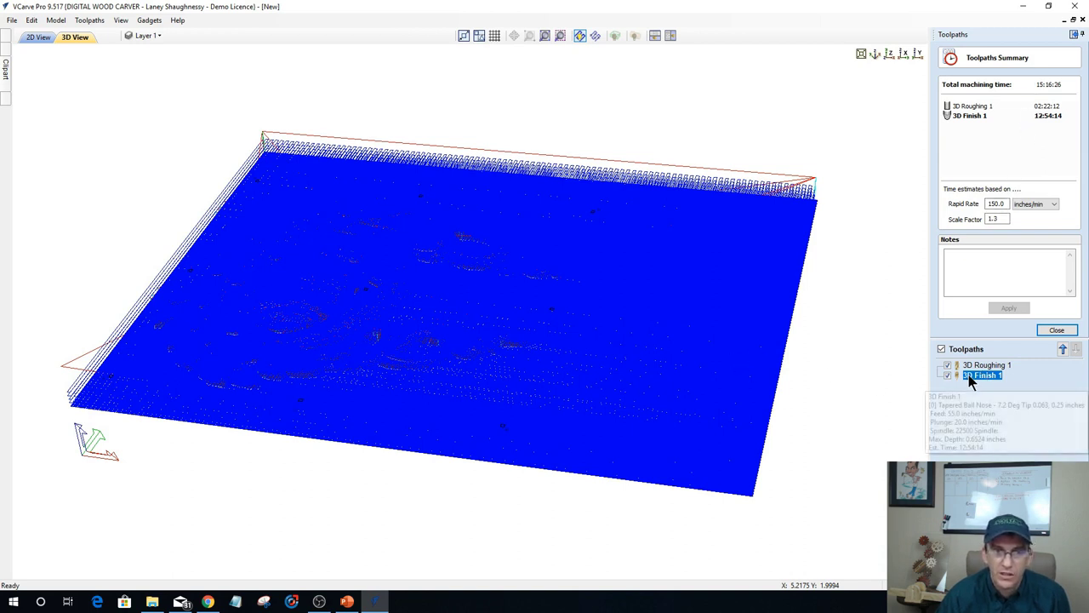
pyautogui.click(1055, 330)
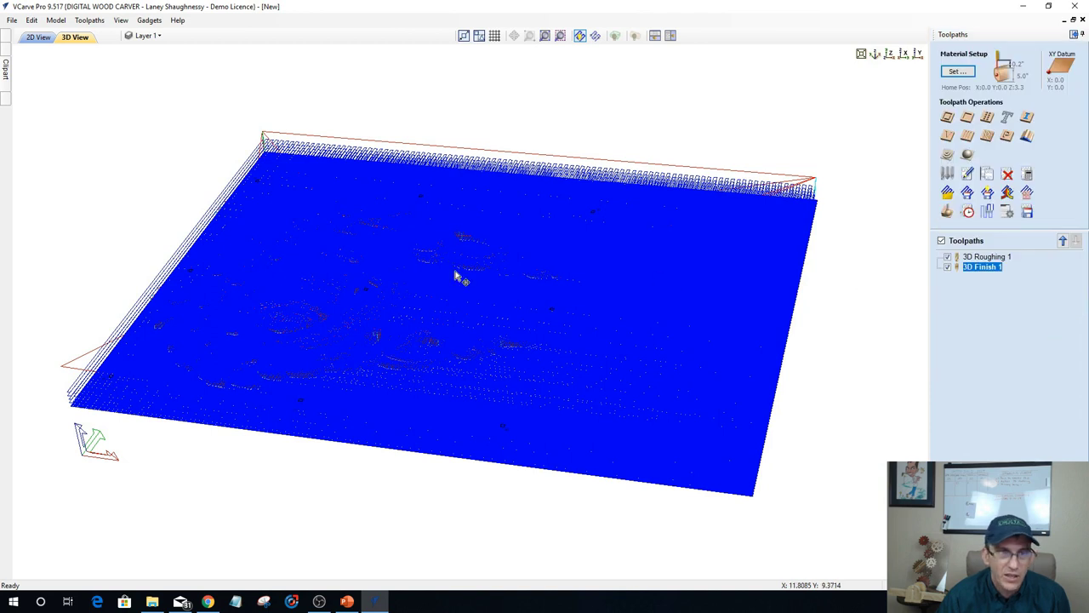
pyautogui.click(947, 258)
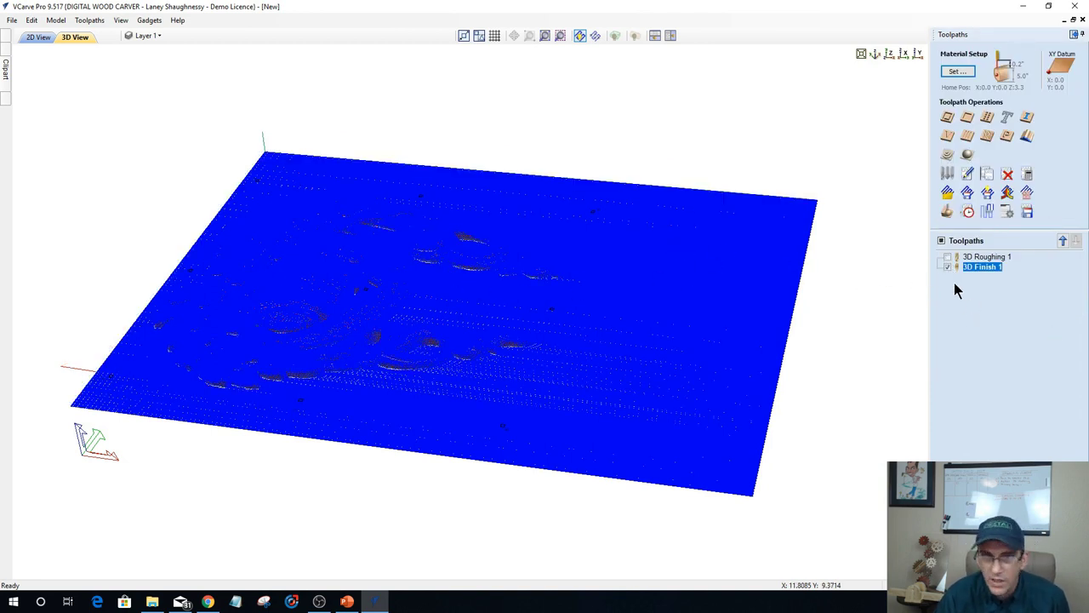
pyautogui.click(49, 40)
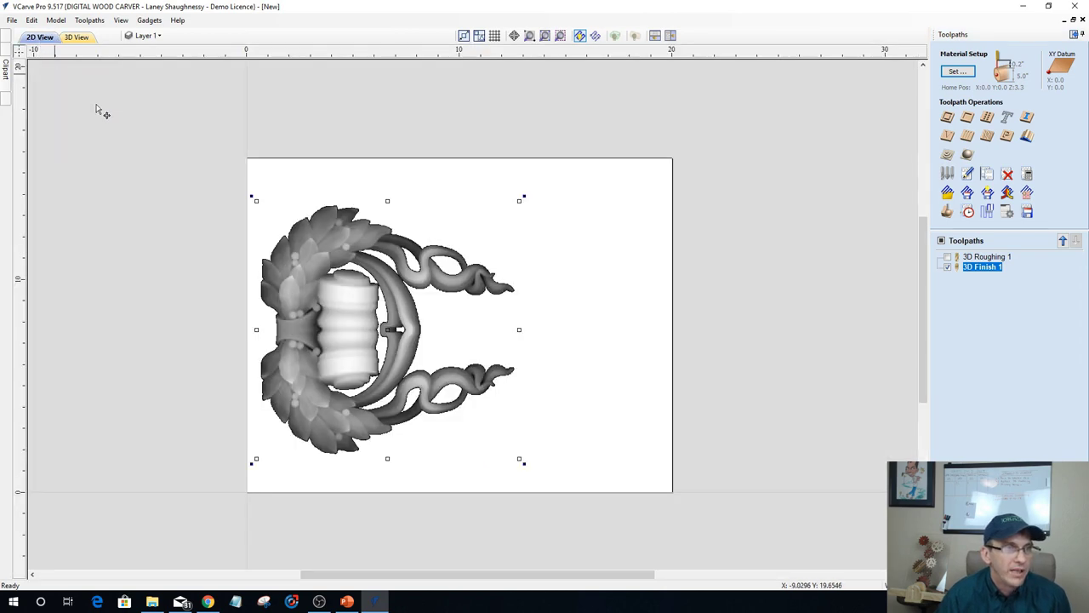
# Select the Flourish_112-57605-A relief component and create a boundary vector tracing its outline.
pyautogui.click(6, 68)
pyautogui.click(288, 277)
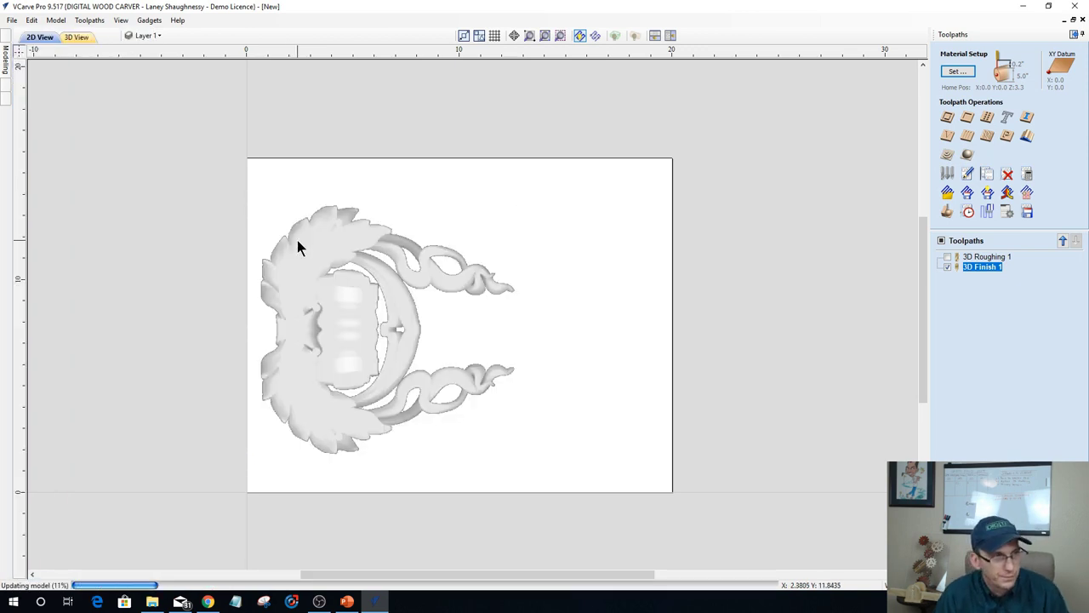
pyautogui.click(296, 270)
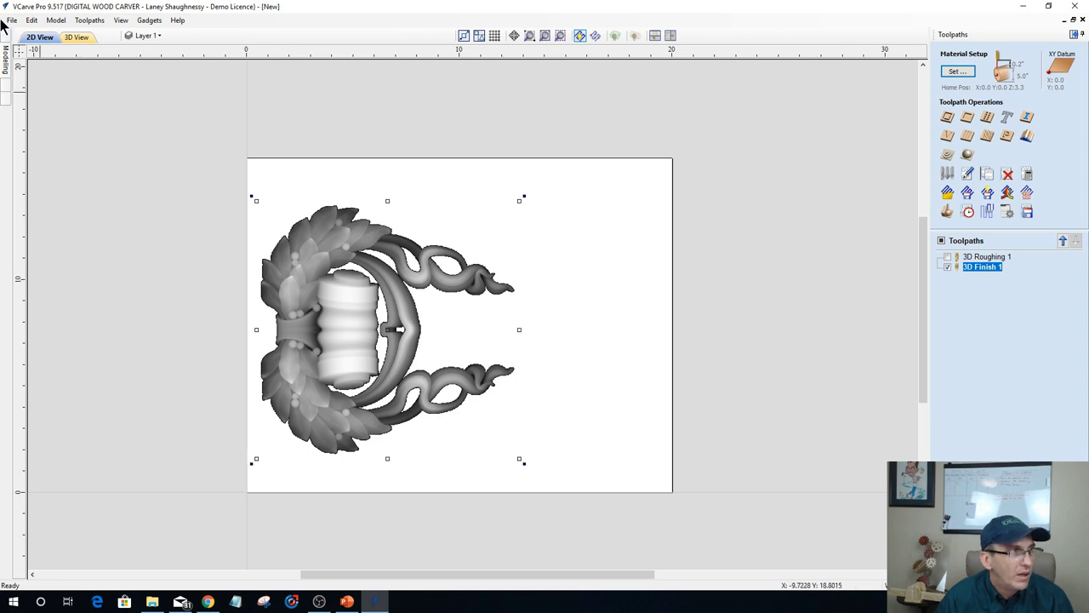
pyautogui.moveTo(7, 64)
pyautogui.click(62, 68)
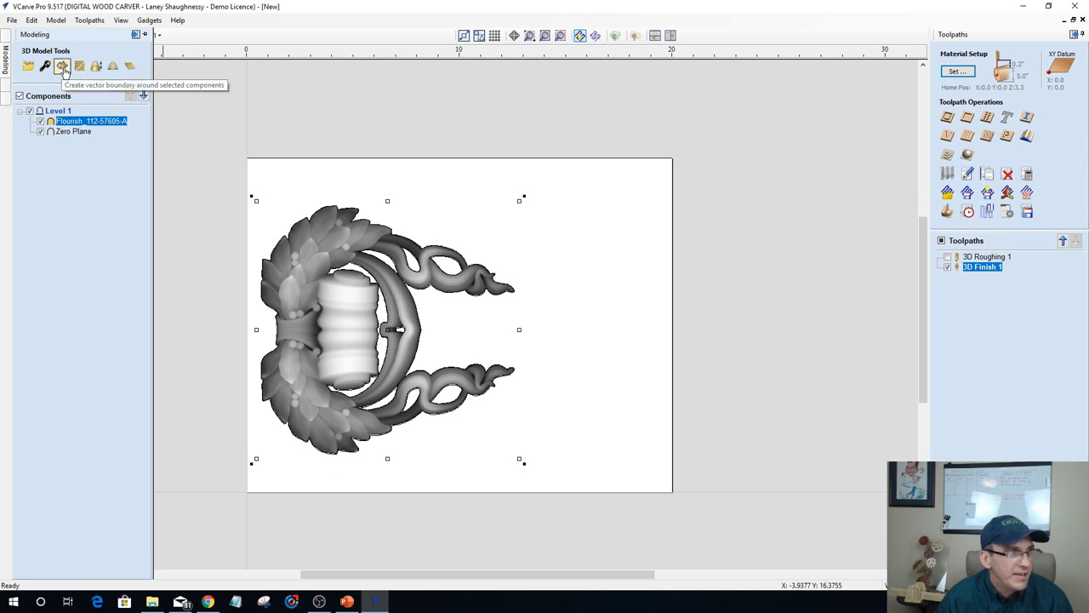
pyautogui.click(455, 335)
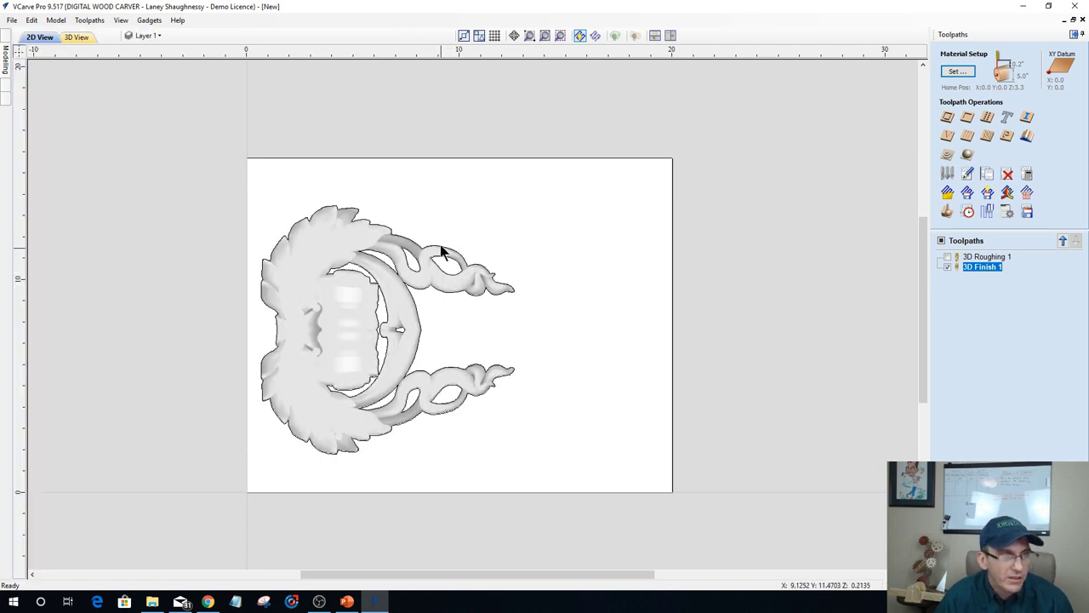
pyautogui.click(434, 246)
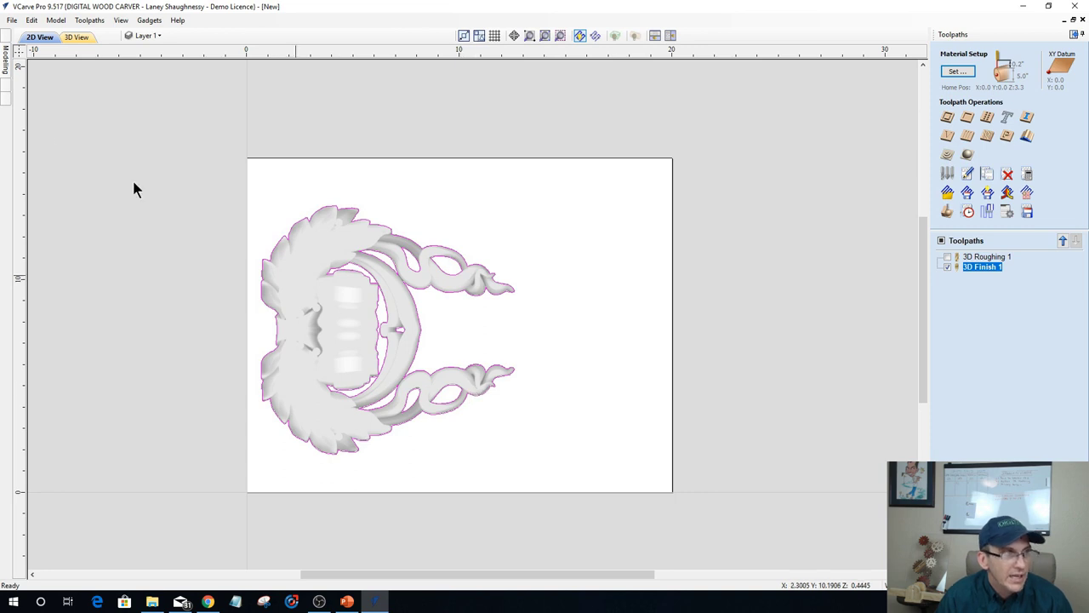
pyautogui.click(6, 64)
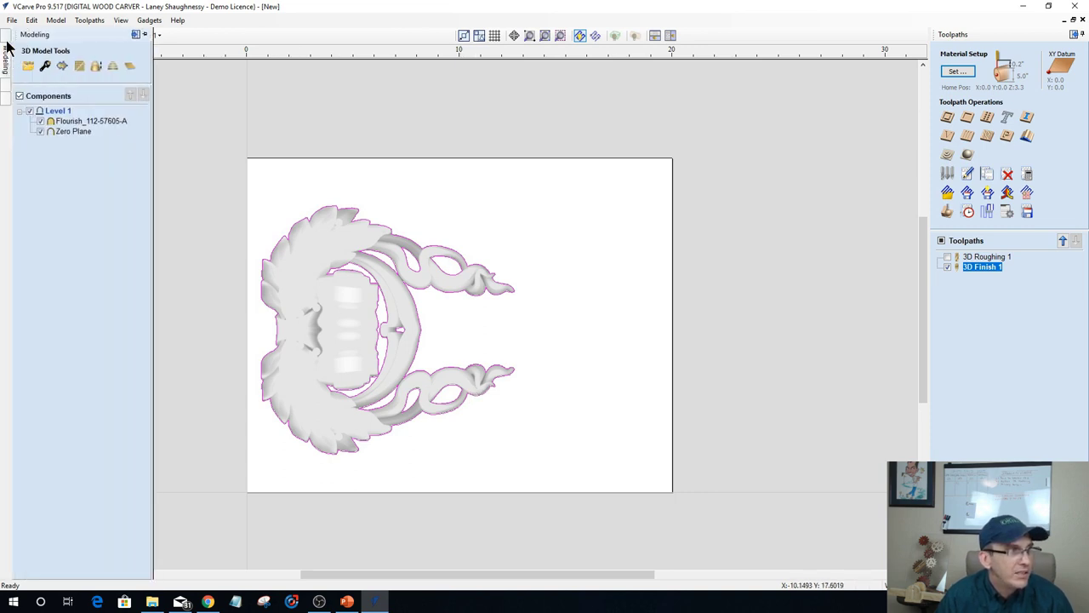
pyautogui.click(6, 39)
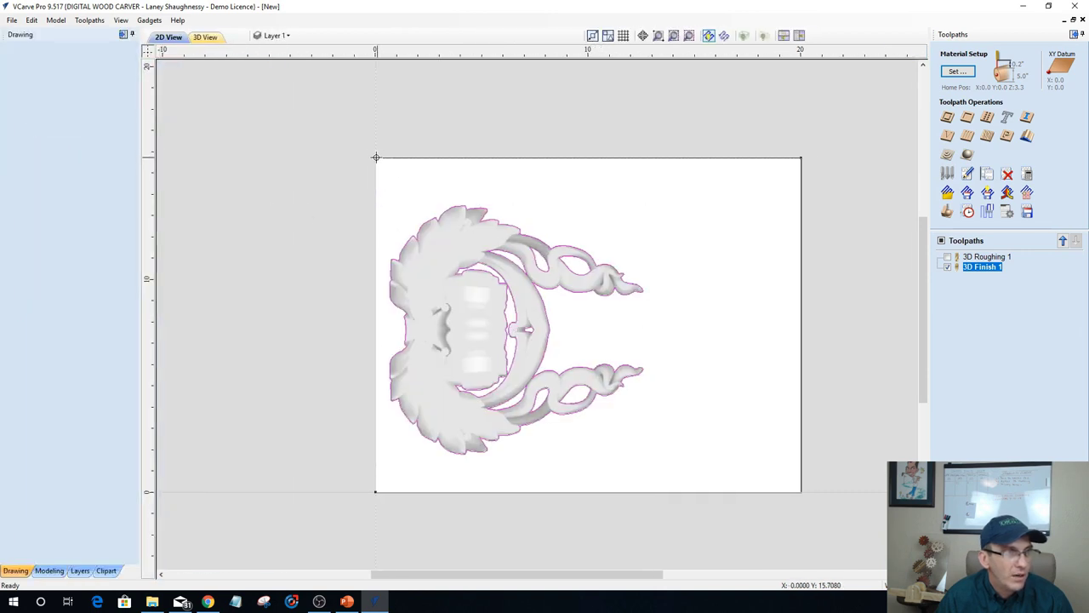
# Draw a 20 x 15.708 inch rectangle covering the whole sheet and select it.
pyautogui.moveTo(376, 157)
pyautogui.mouseDown()
pyautogui.moveTo(559, 165)
pyautogui.moveTo(821, 264)
pyautogui.moveTo(793, 430)
pyautogui.moveTo(801, 492)
pyautogui.mouseUp()
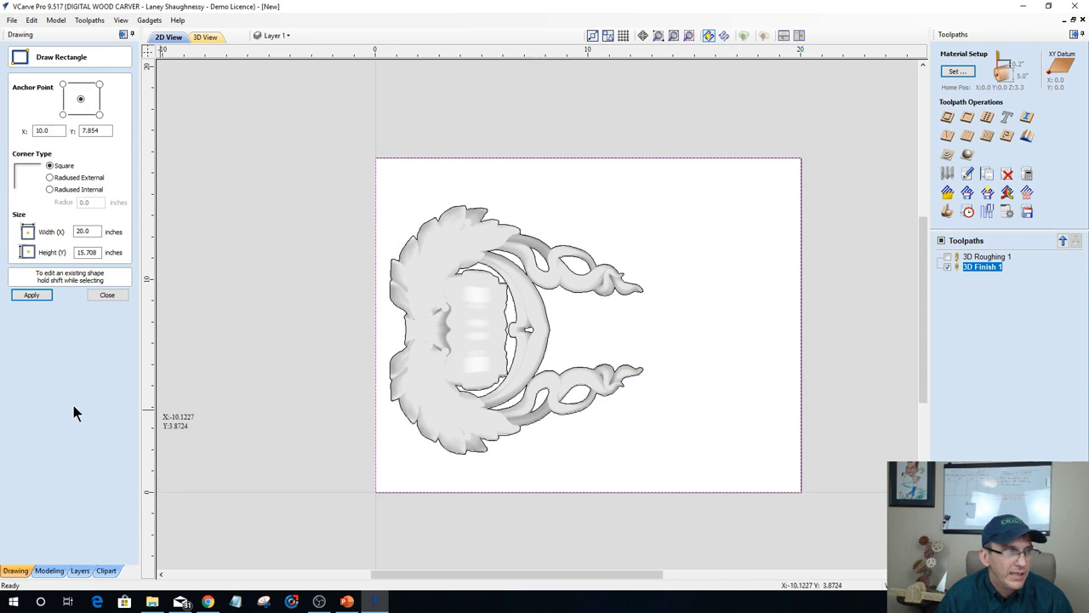
pyautogui.click(107, 295)
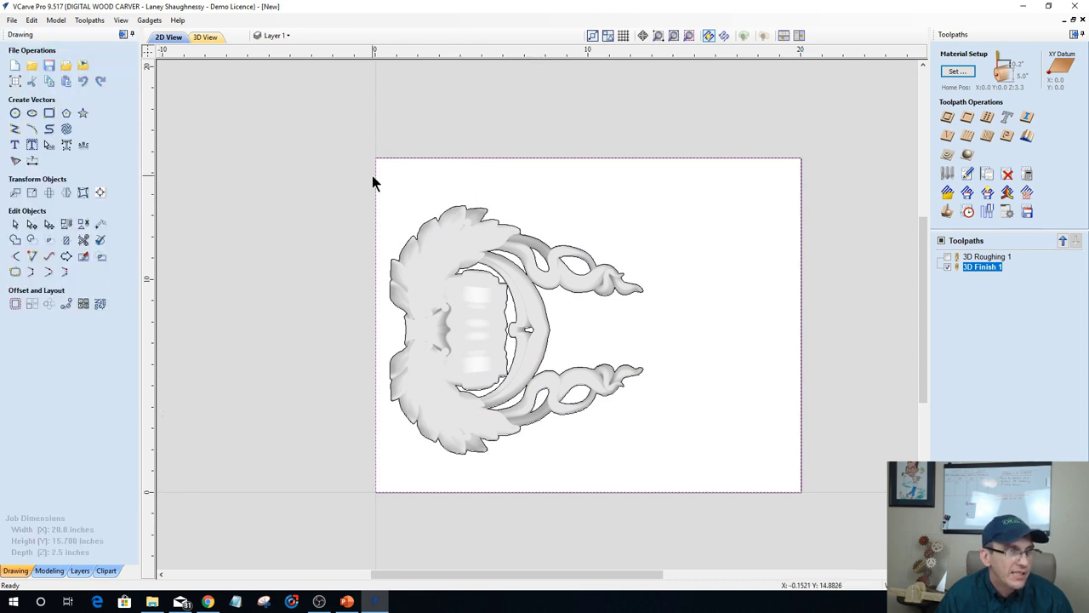
pyautogui.click(497, 158)
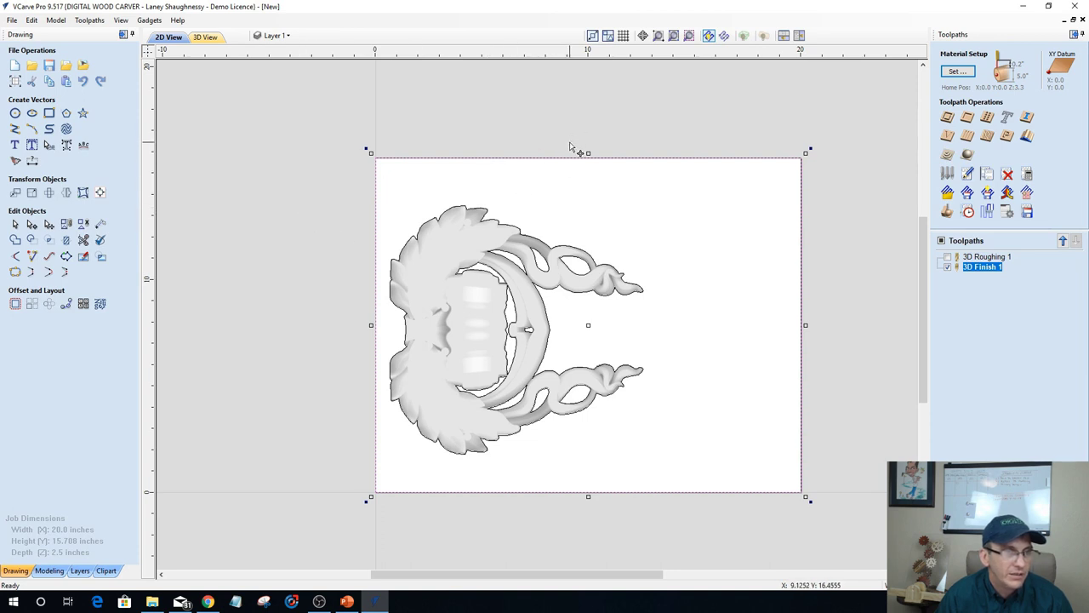
# Offset the rectangle outwards with a distance of -.0625 inches.
pyautogui.click(16, 303)
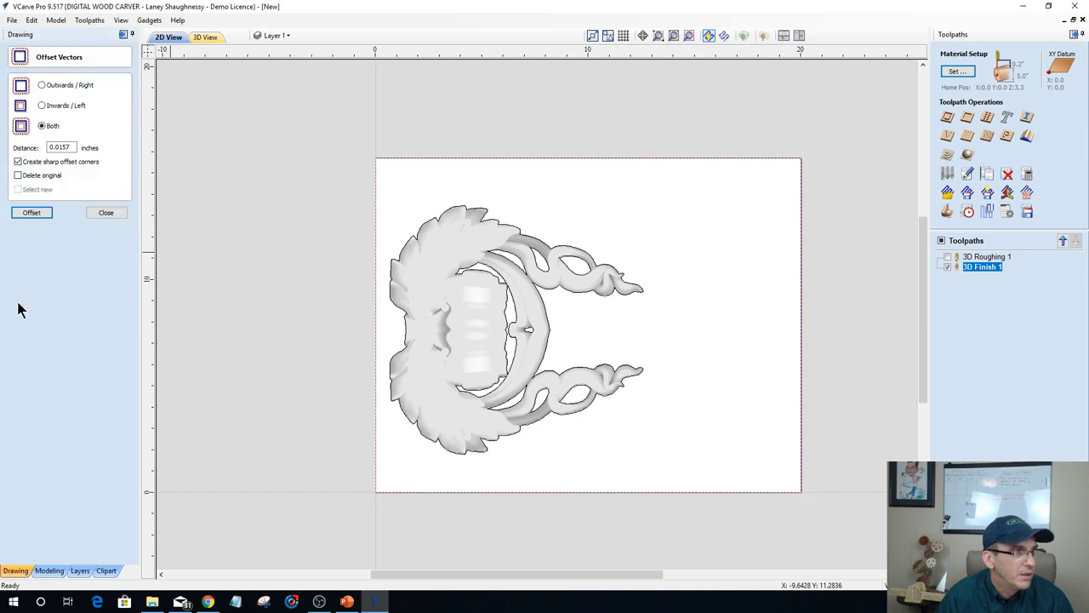
pyautogui.click(42, 86)
pyautogui.moveTo(78, 146); pyautogui.dragTo(22, 142)
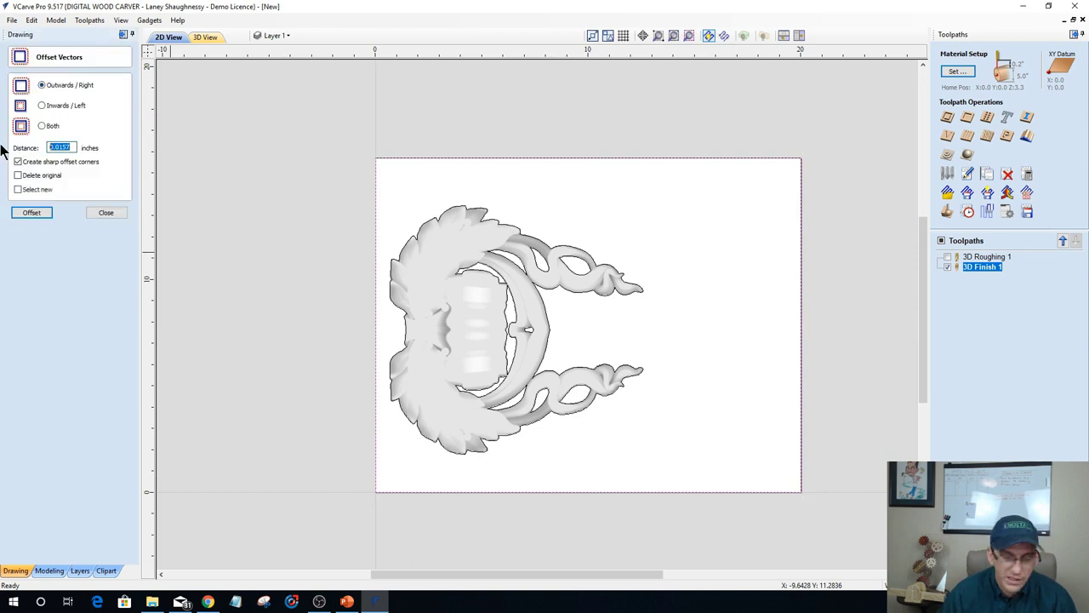
pyautogui.write('.')
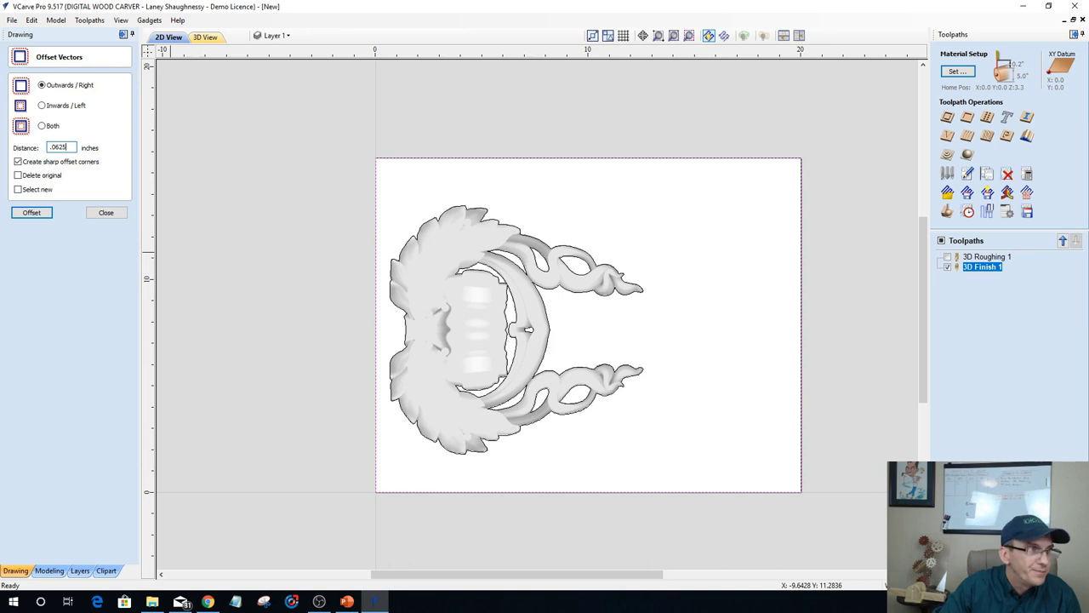
pyautogui.click(32, 212)
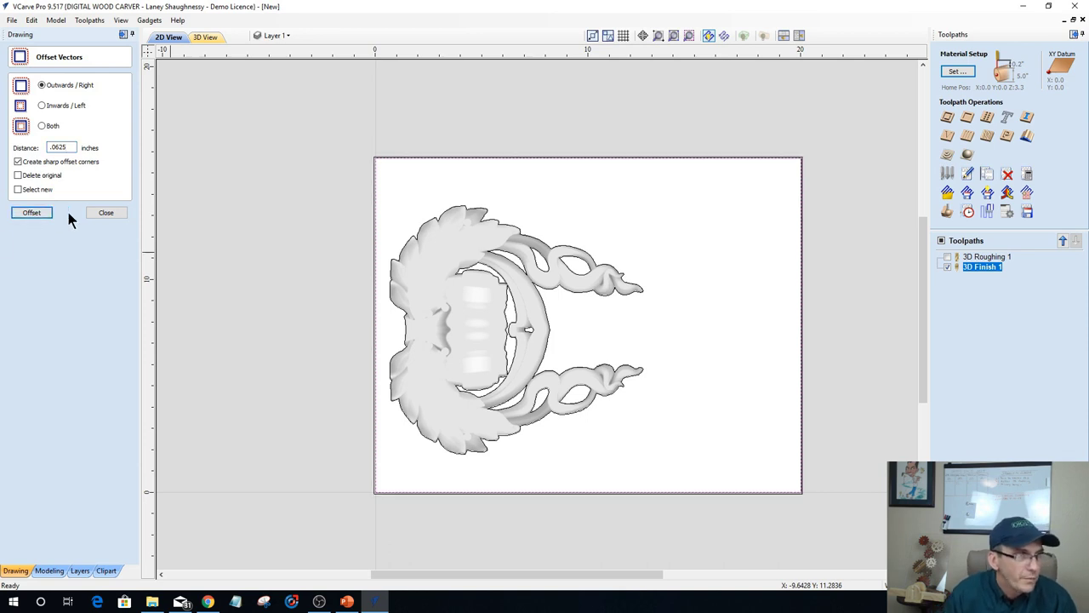
# Close the offset form and open Material Setup showing 0.6512 model thickness and 1.8488 plane Z.
pyautogui.click(122, 213)
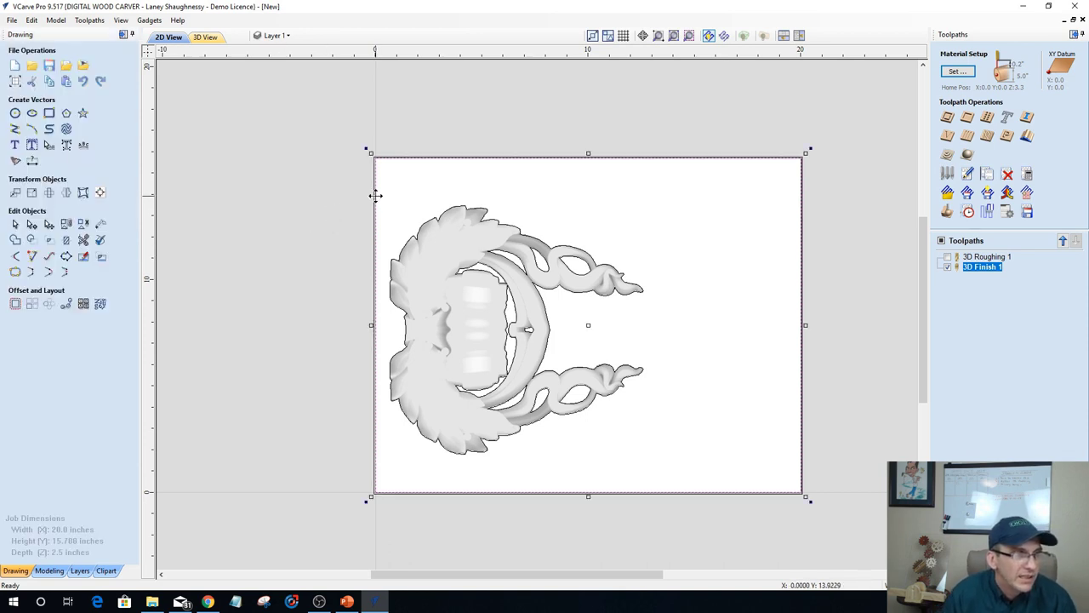
pyautogui.press('Escape')
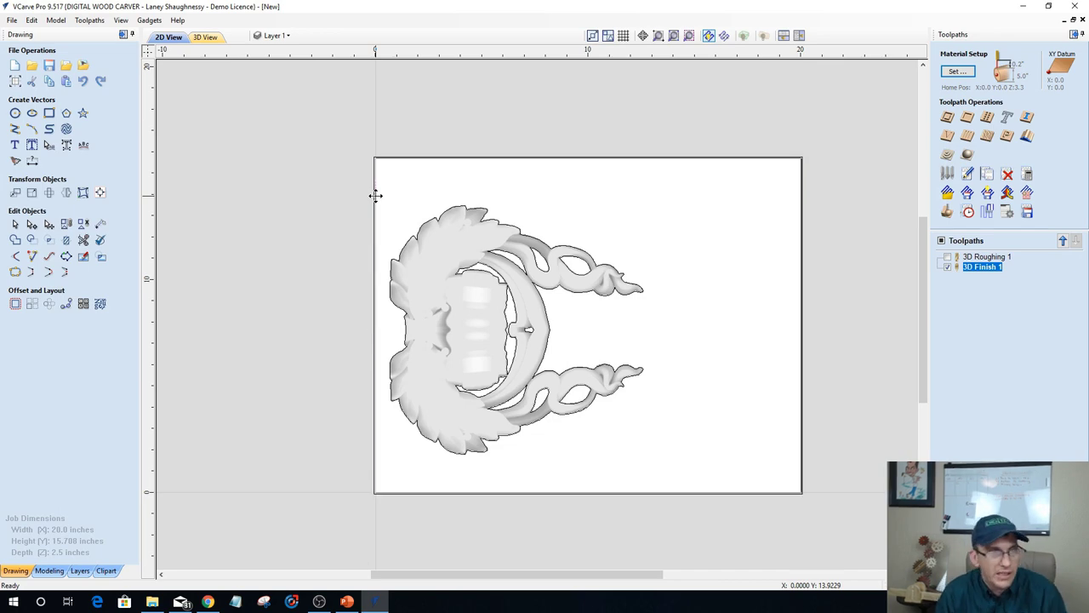
pyautogui.scroll(2, 502, 109)
pyautogui.scroll(-3, 335, 100)
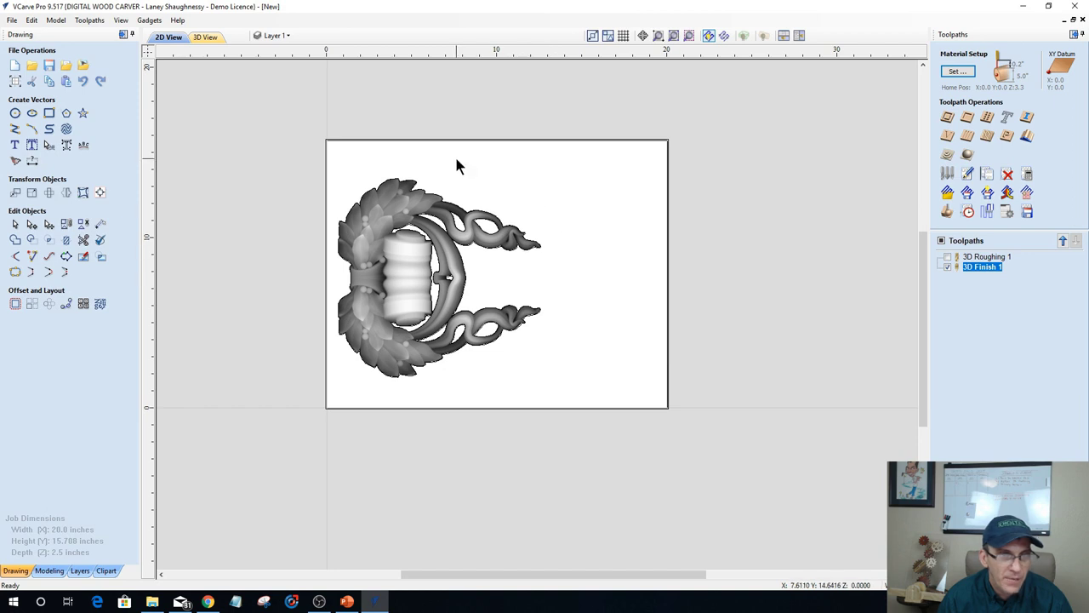
pyautogui.click(957, 72)
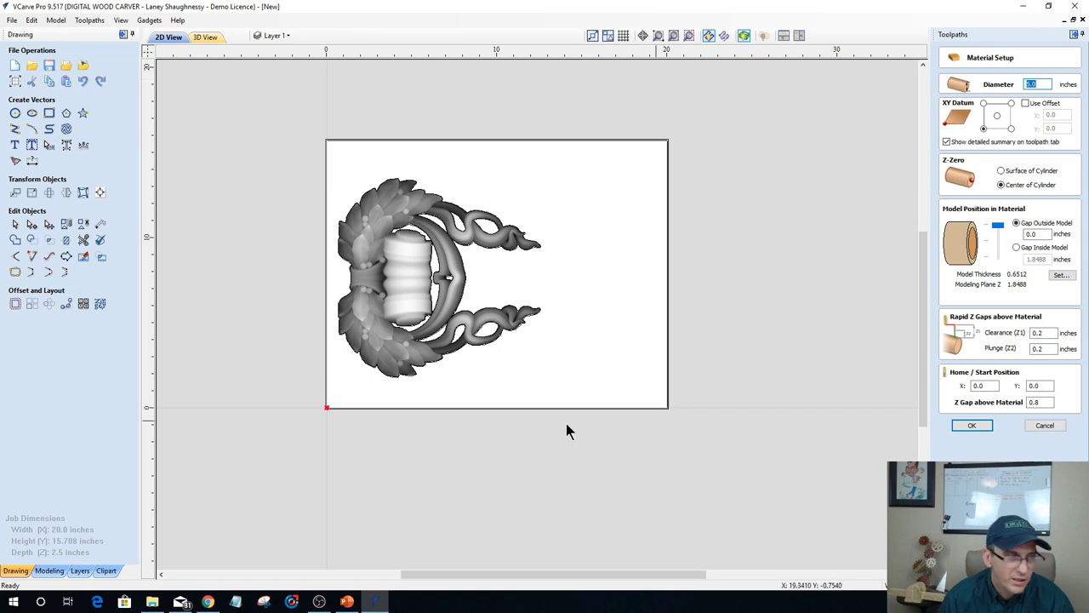
# Launch Windows Calculator from the Start menu app list.
pyautogui.click(12, 604)
pyautogui.scroll(-5, 96, 442)
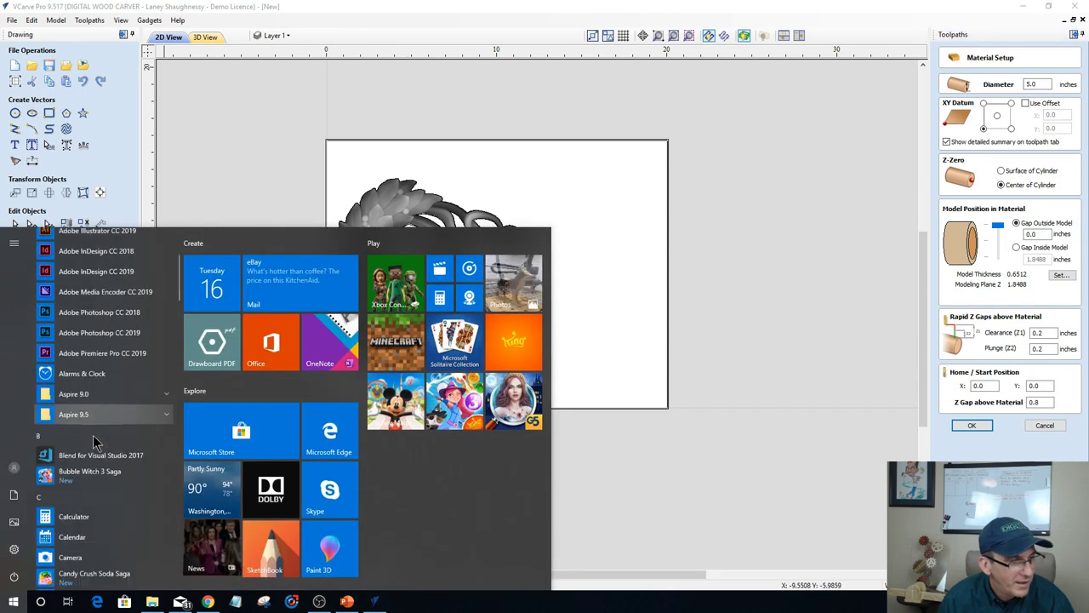
pyautogui.scroll(-1, 98, 460)
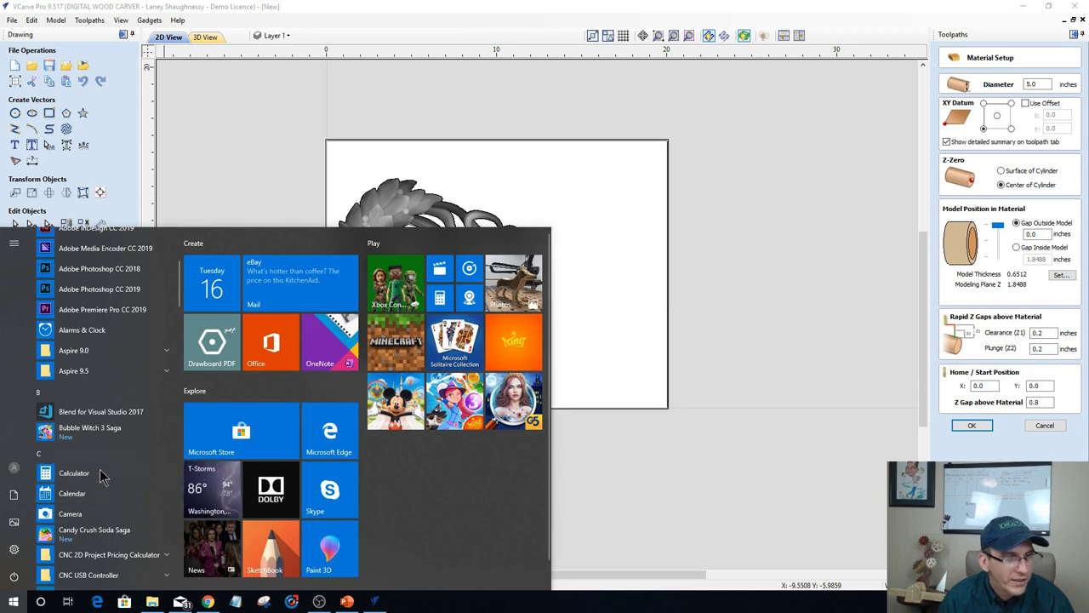
pyautogui.click(77, 473)
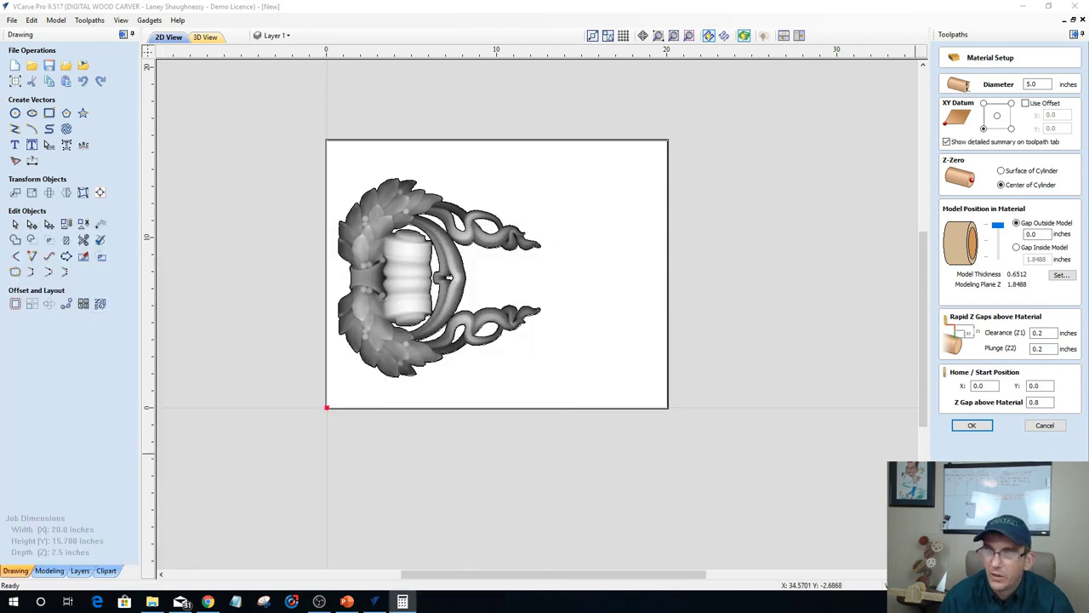
pyautogui.moveTo(201, 234); pyautogui.dragTo(643, 78)
# Compute 0.6512 × 2 = 1.3024 and close Calculator.
pyautogui.click(677, 355)
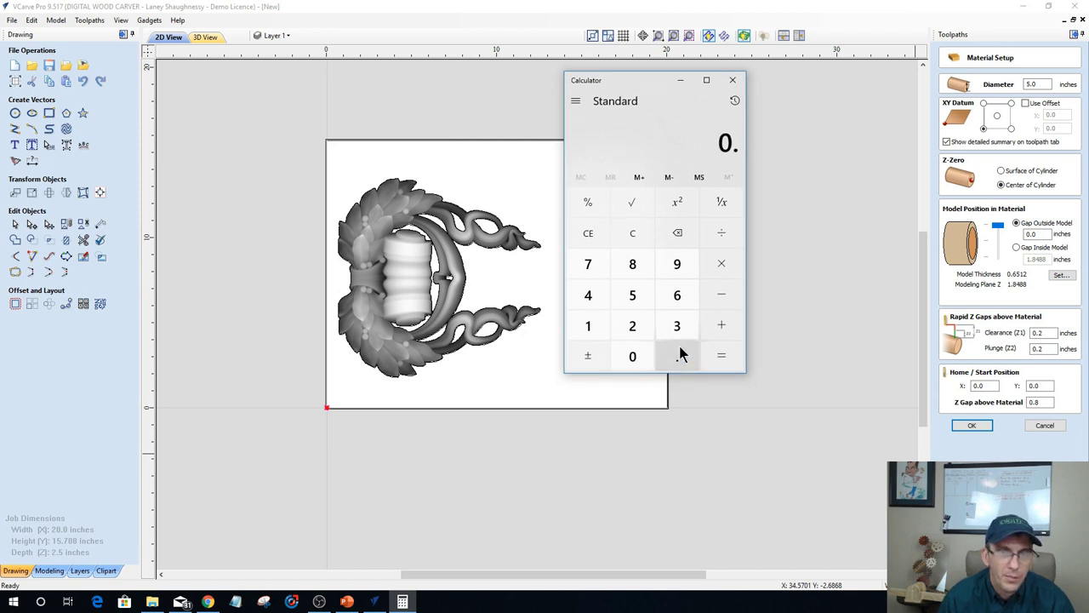
pyautogui.click(677, 294)
pyautogui.click(634, 296)
pyautogui.click(589, 329)
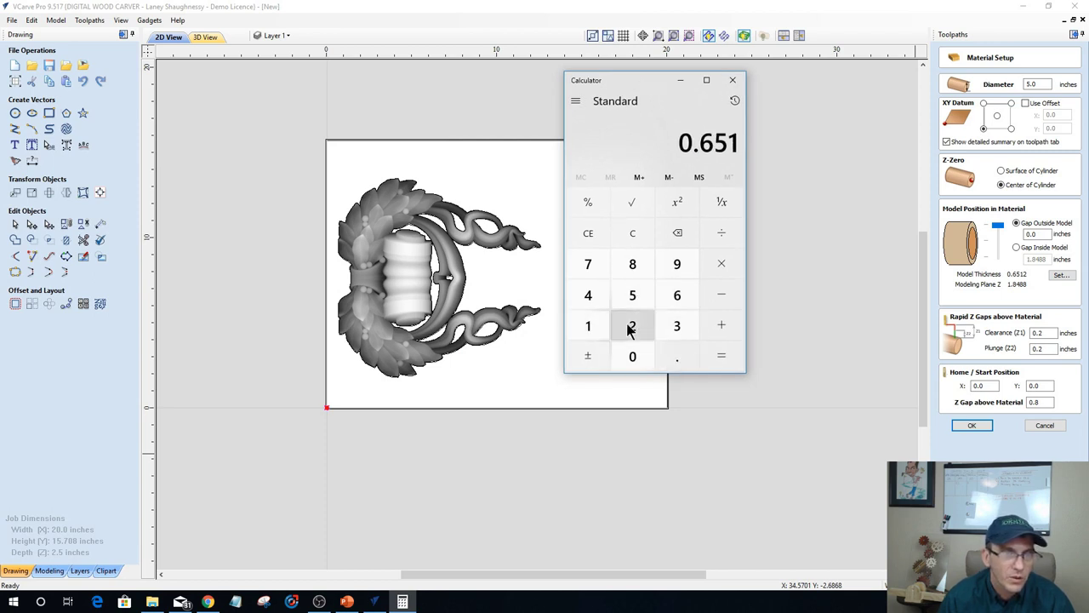
pyautogui.click(631, 326)
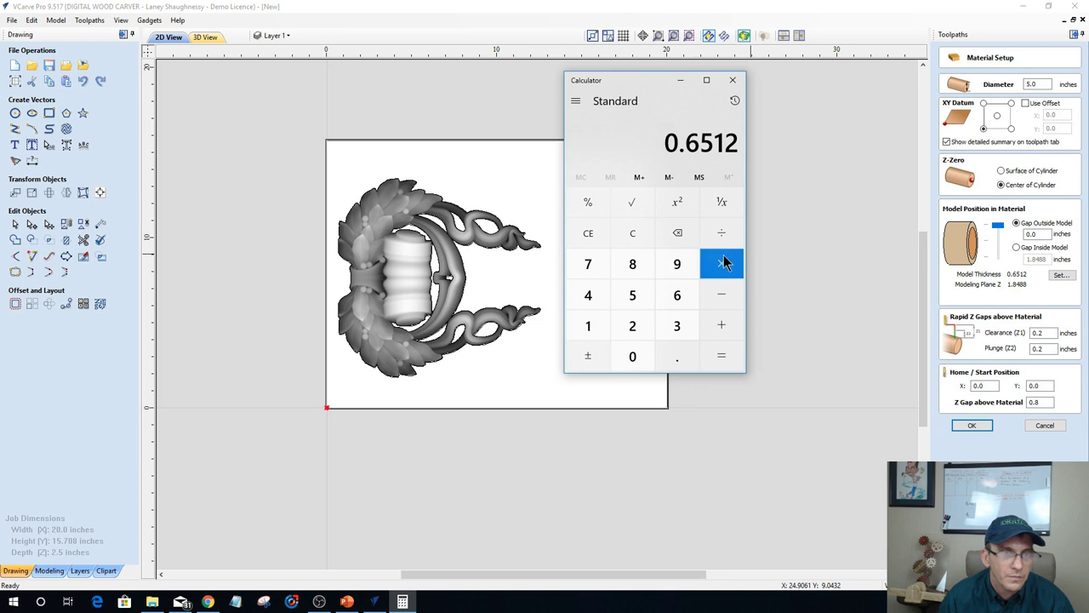
pyautogui.click(677, 295)
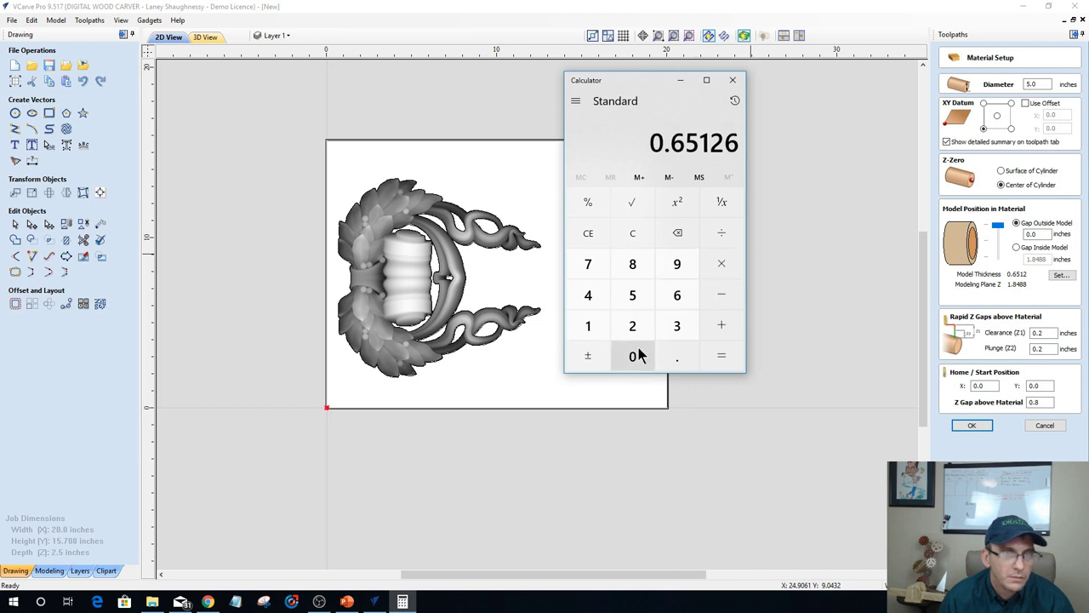
pyautogui.click(693, 233)
pyautogui.click(720, 277)
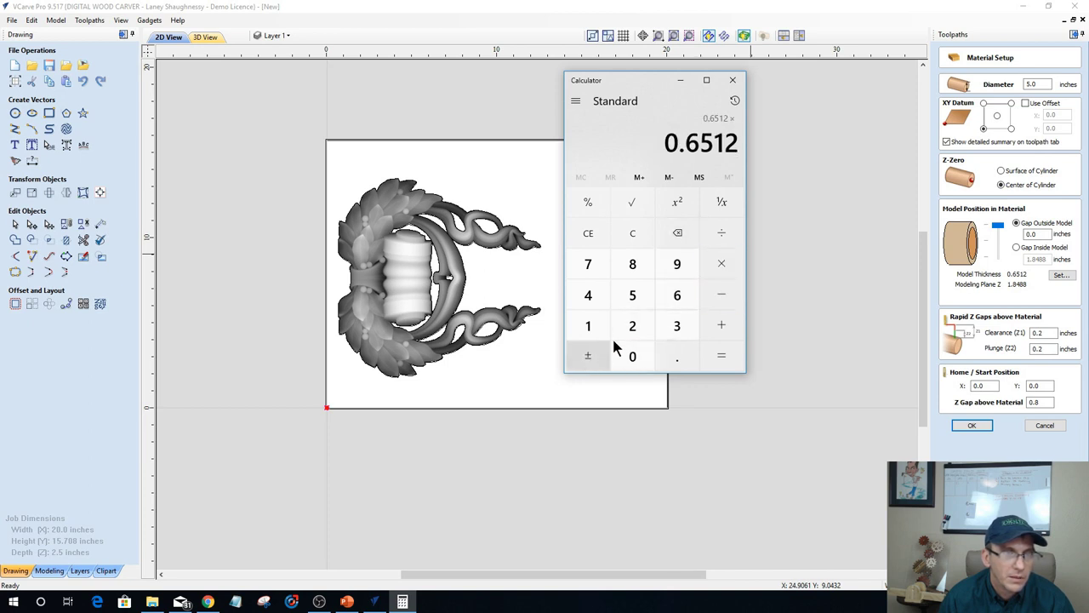
pyautogui.click(632, 326)
pyautogui.click(722, 358)
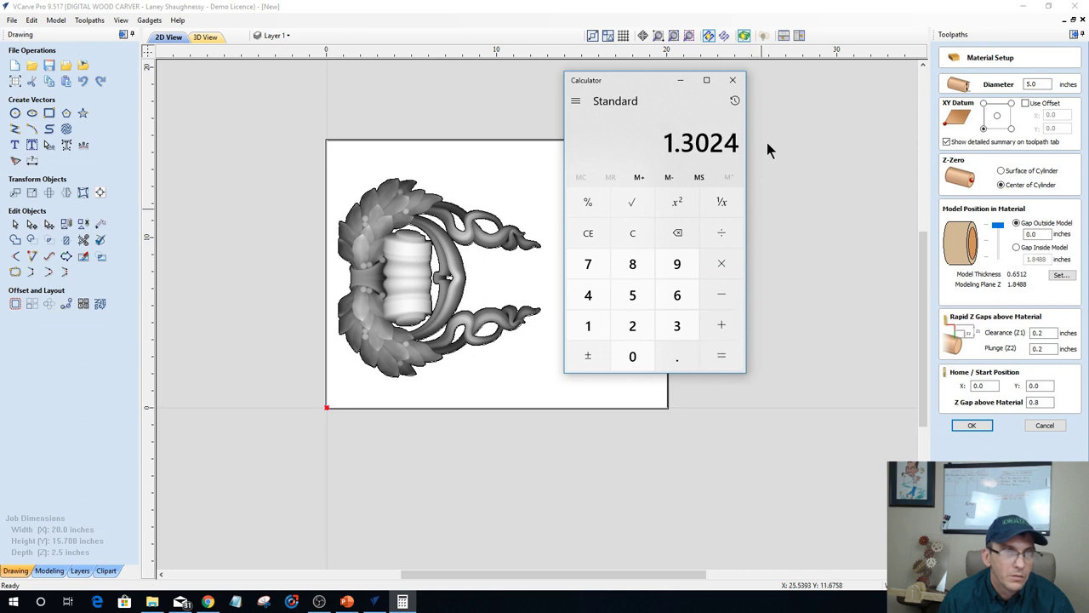
pyautogui.click(736, 82)
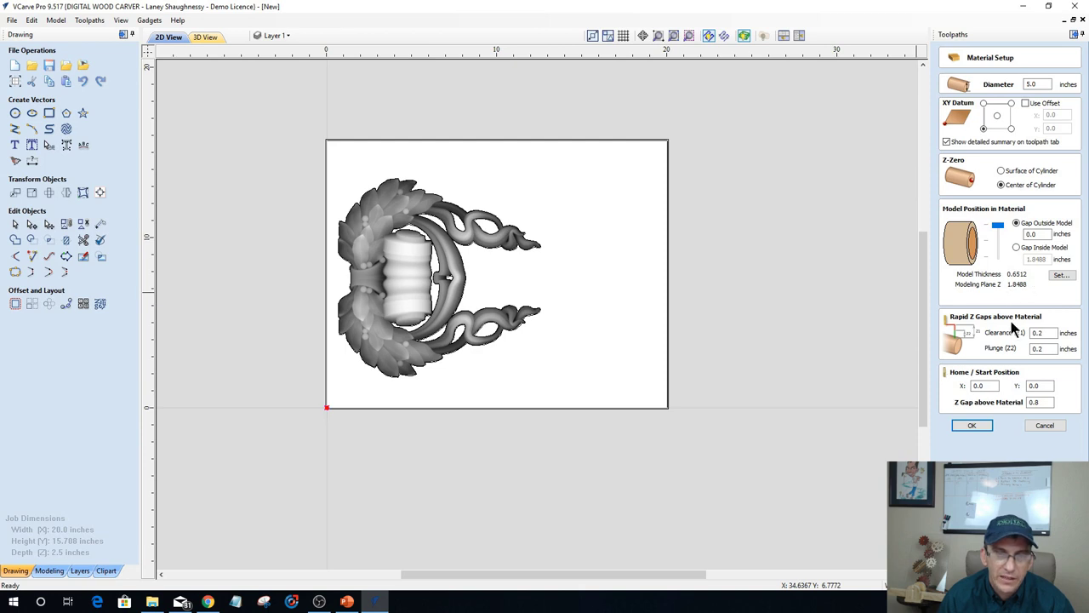
pyautogui.click(21, 603)
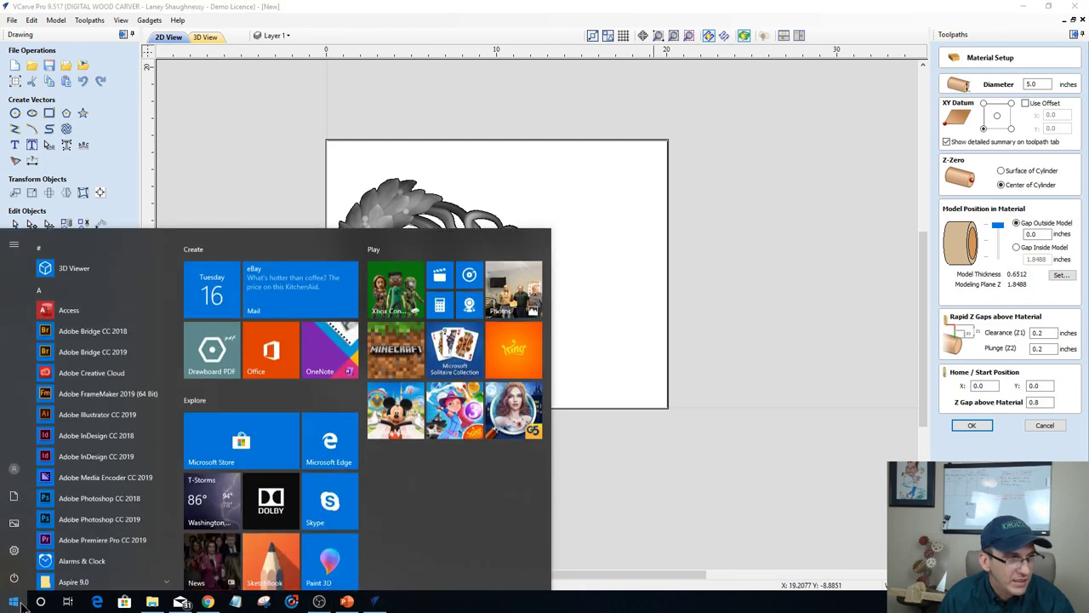
# Relaunch Calculator and enter 2.5.
pyautogui.scroll(-5, 119, 497)
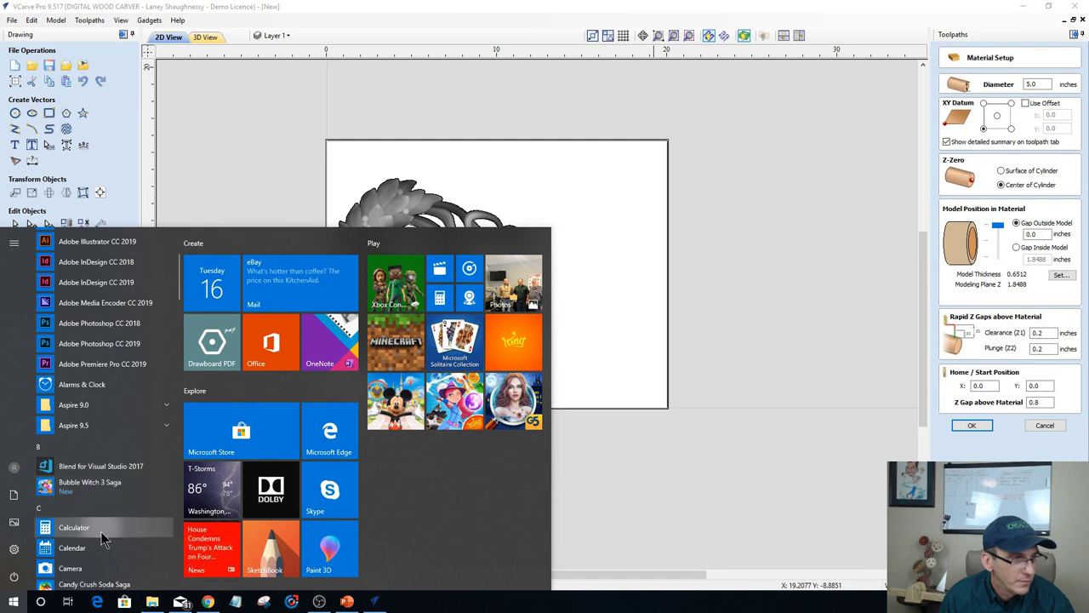
pyautogui.click(439, 297)
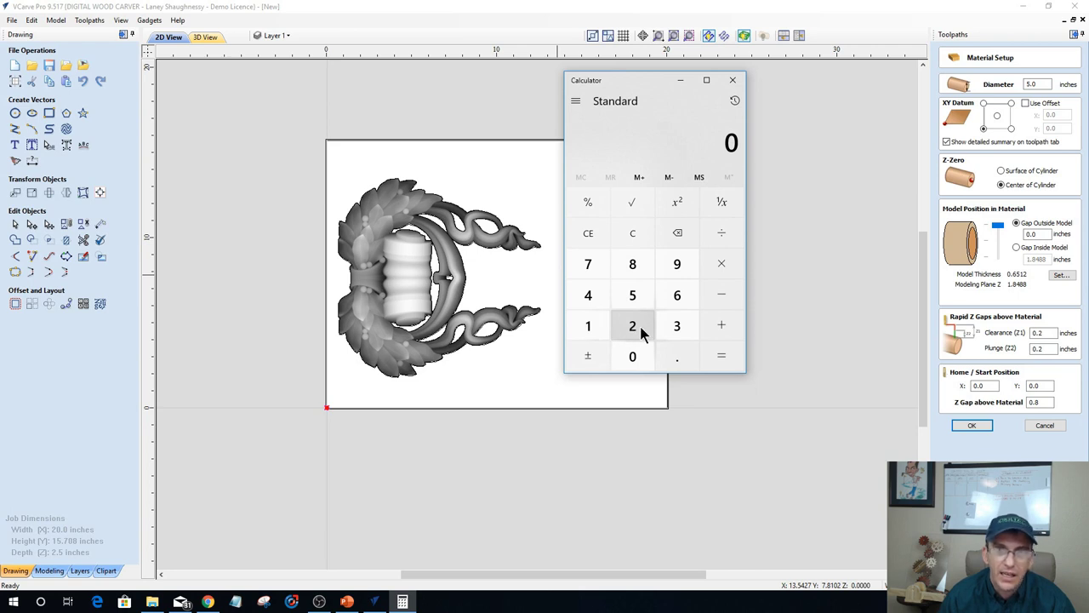
pyautogui.click(639, 328)
pyautogui.click(633, 297)
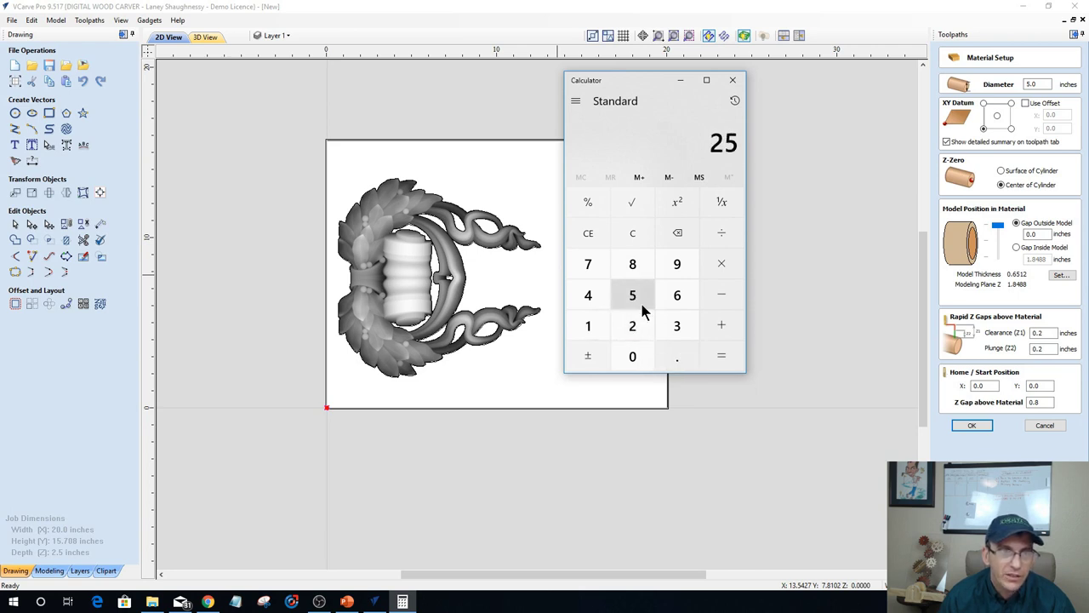
pyautogui.click(692, 225)
pyautogui.click(681, 361)
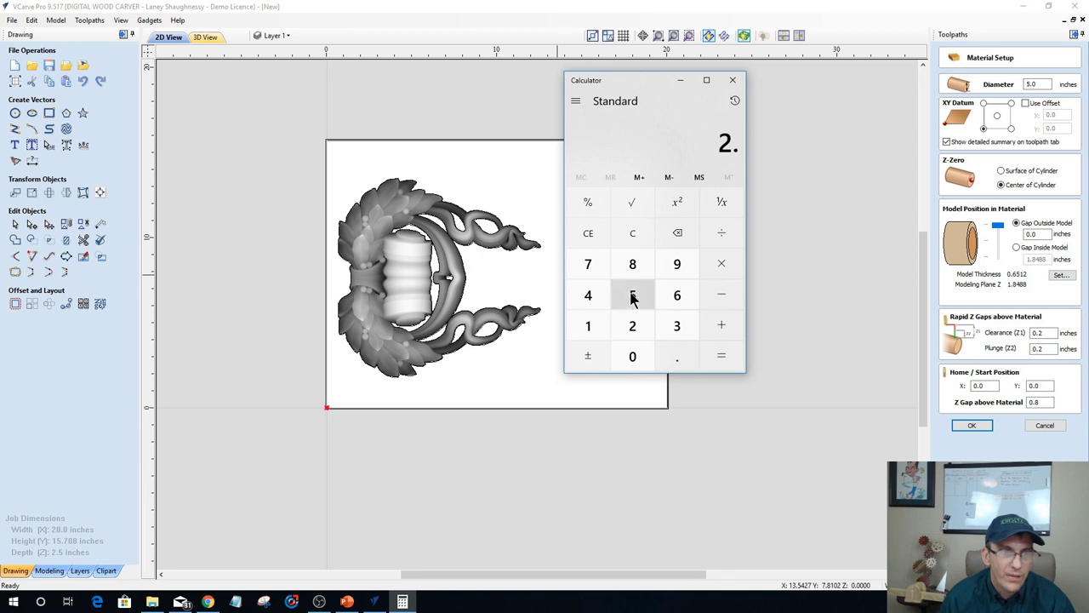
pyautogui.click(633, 296)
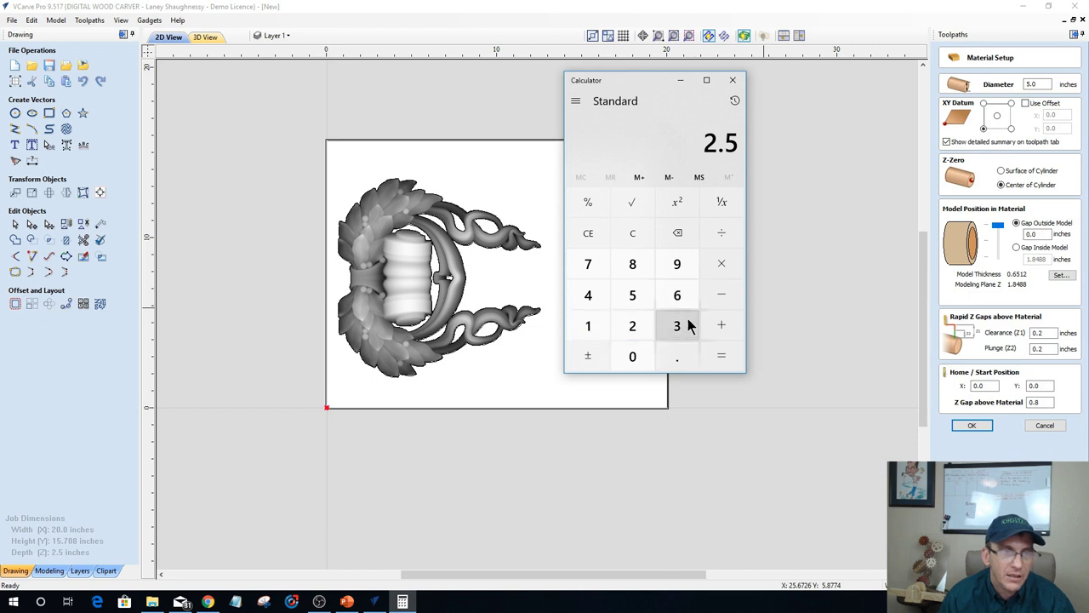
# Subtract 1.8488 to confirm the result 0.6512, then close Calculator.
pyautogui.click(721, 294)
pyautogui.click(587, 326)
pyautogui.click(675, 355)
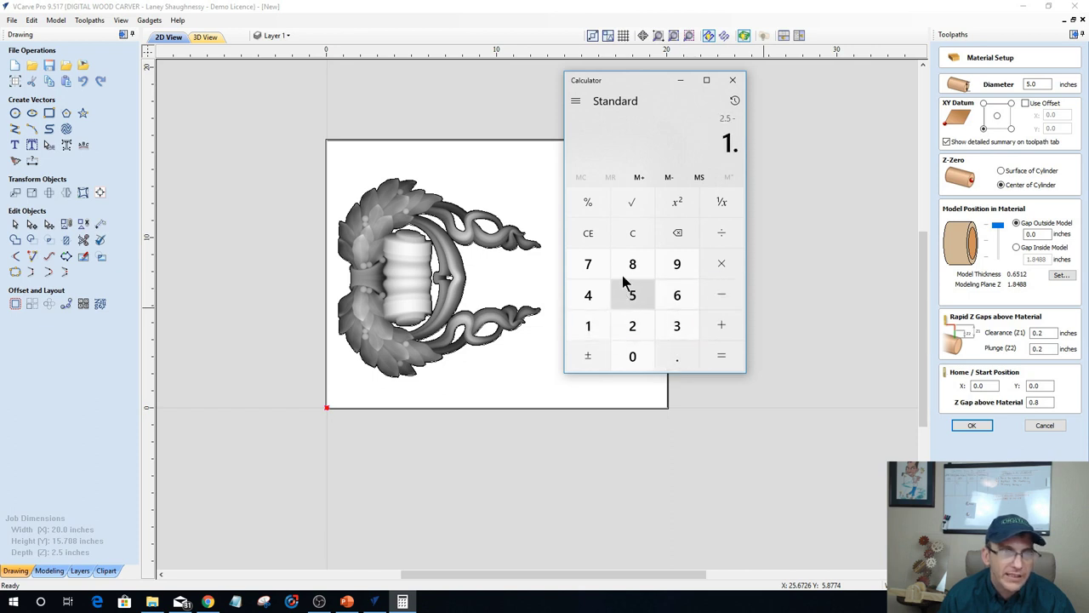
pyautogui.click(630, 264)
pyautogui.click(588, 294)
pyautogui.click(633, 264)
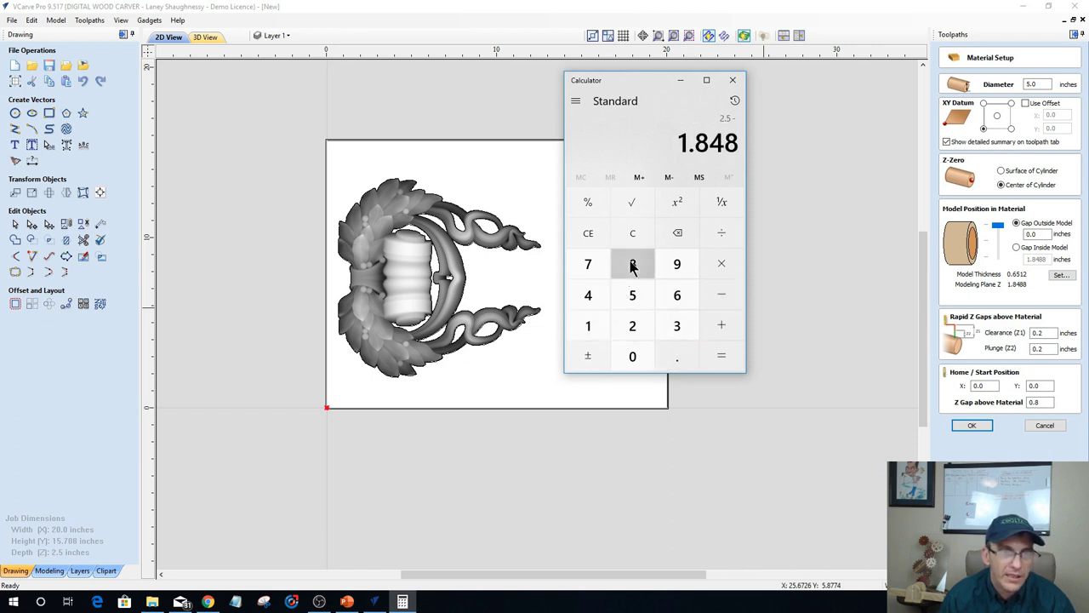
pyautogui.click(633, 267)
pyautogui.click(722, 356)
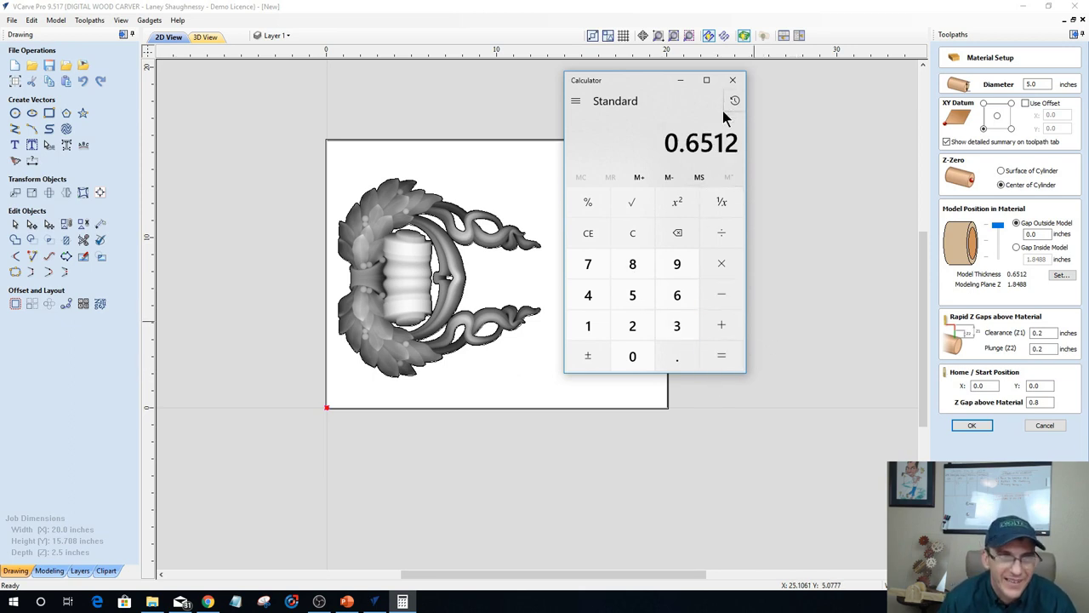
pyautogui.click(732, 82)
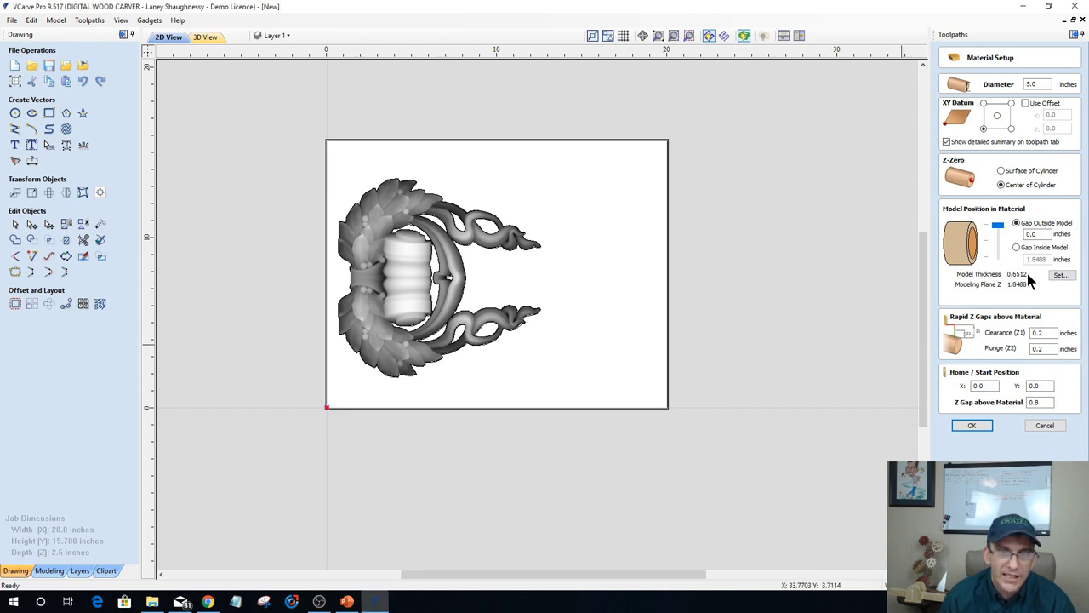
# Leave Material Setup unchanged and start a pocket toolpath on the material boundary and model outline.
pyautogui.click(1044, 425)
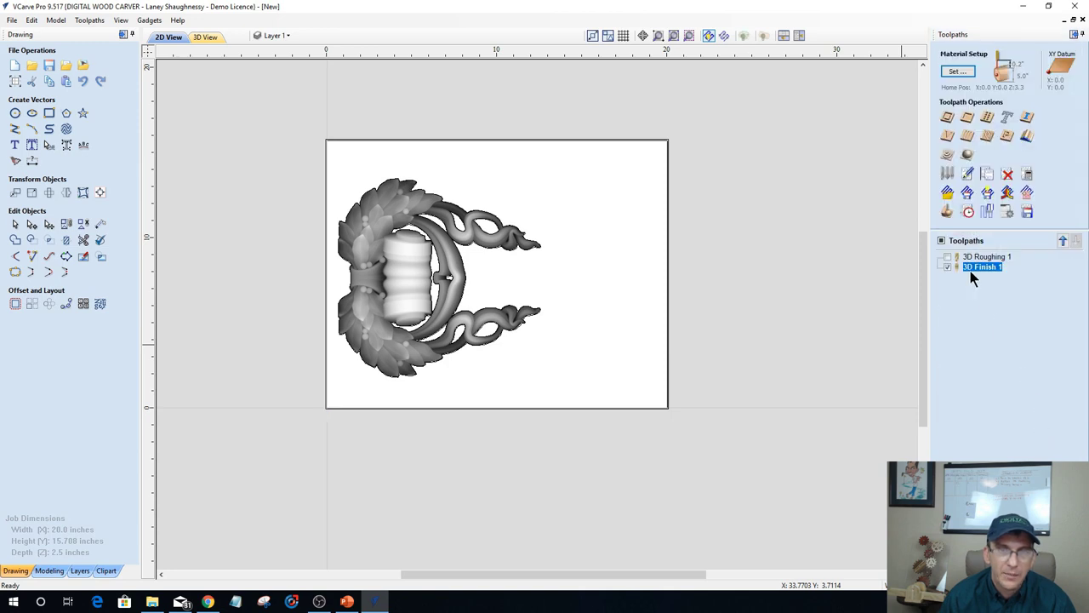
pyautogui.click(969, 124)
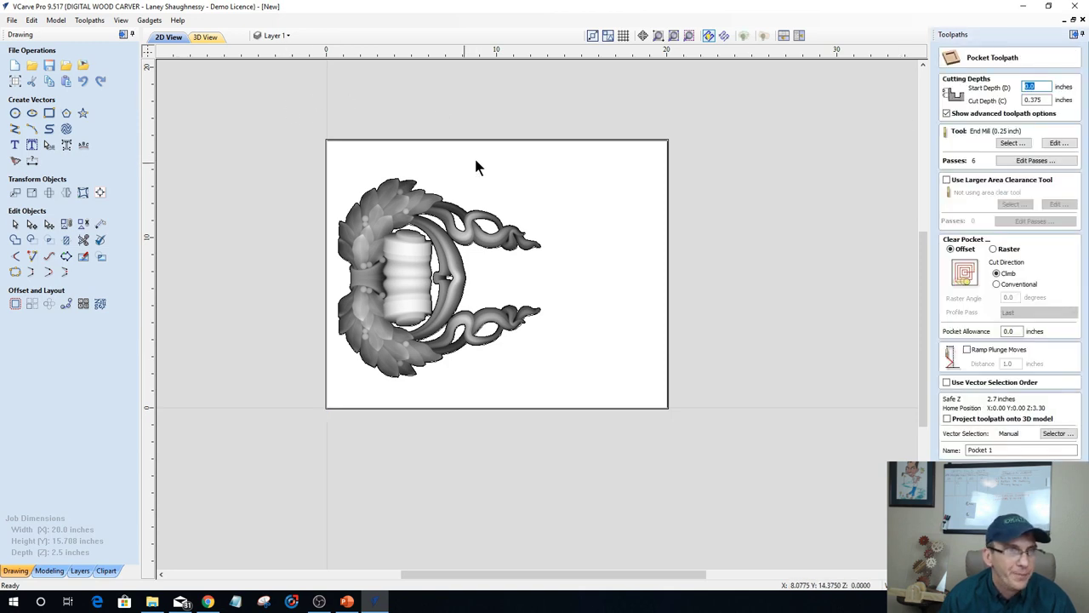
pyautogui.click(493, 139)
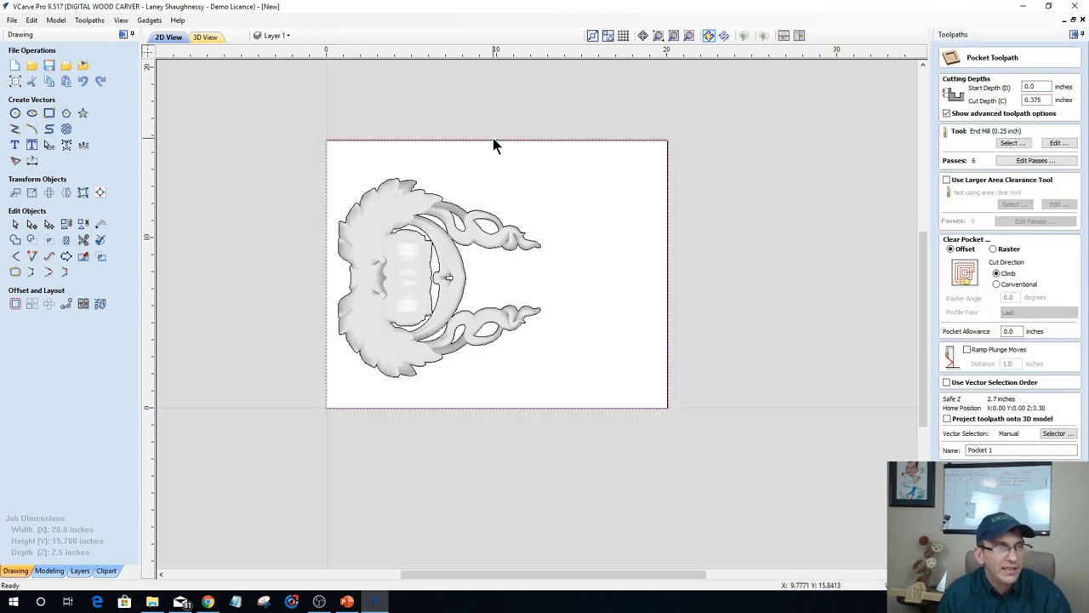
pyautogui.click(456, 209)
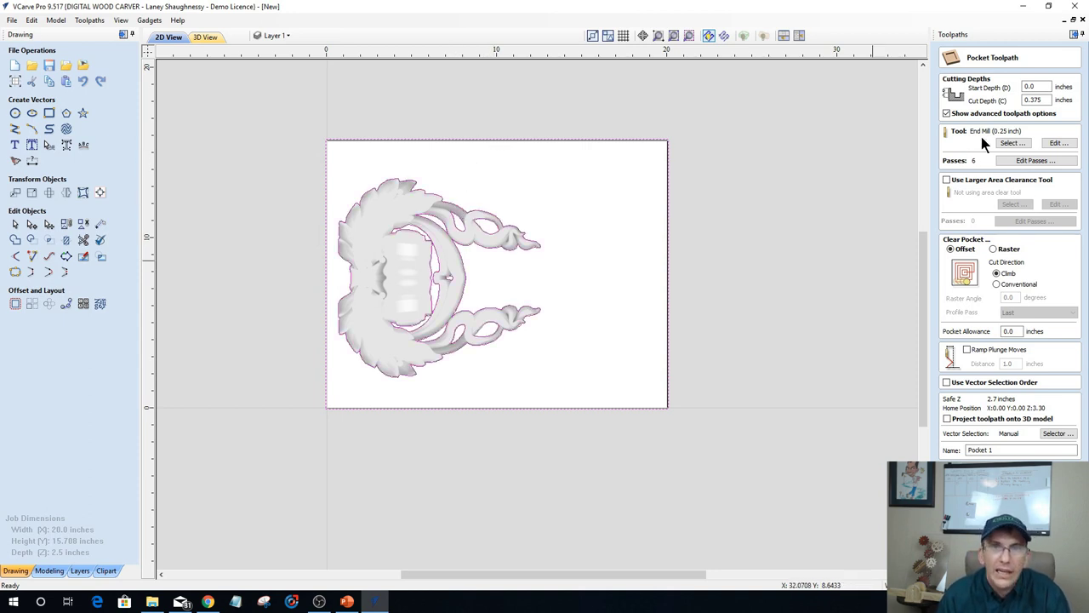
# Set the pocket cut depth to .6512 inches and edit the 0.25 inch end mill.
pyautogui.doubleClick(1032, 100)
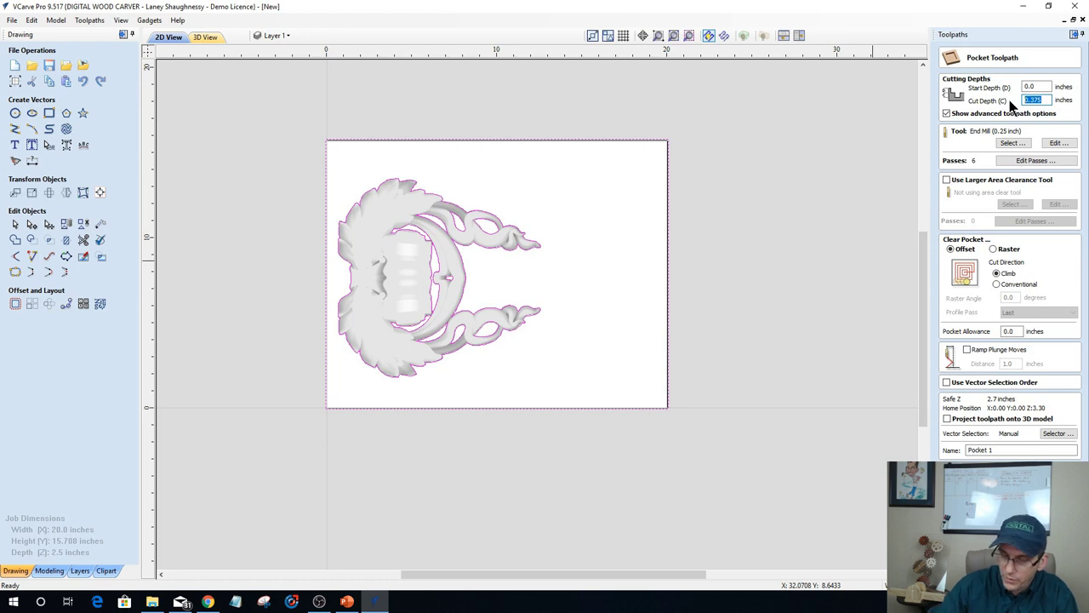
pyautogui.write('.6512')
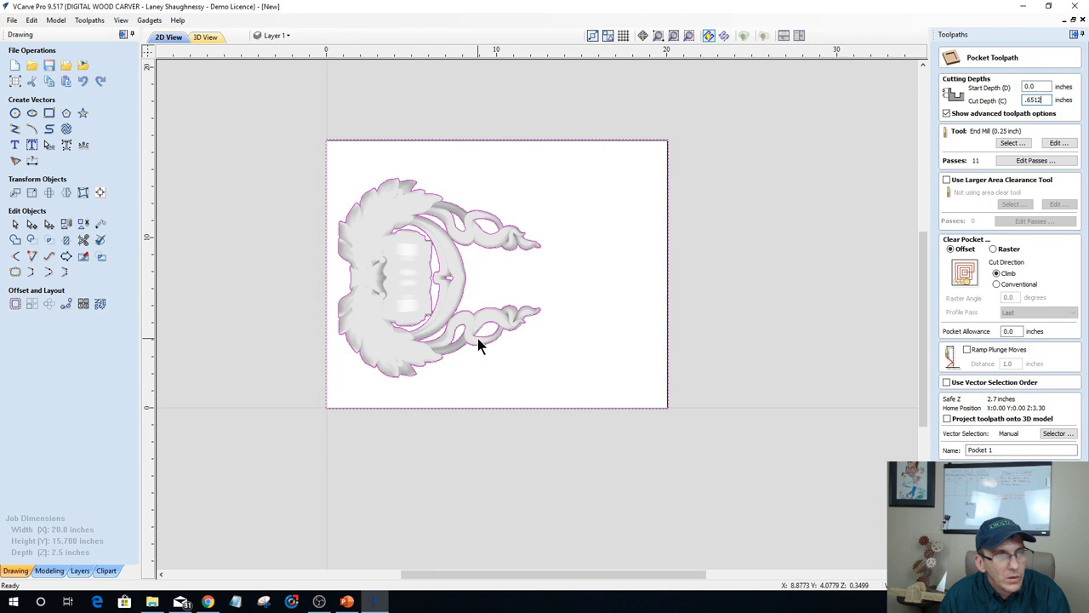
pyautogui.click(1057, 143)
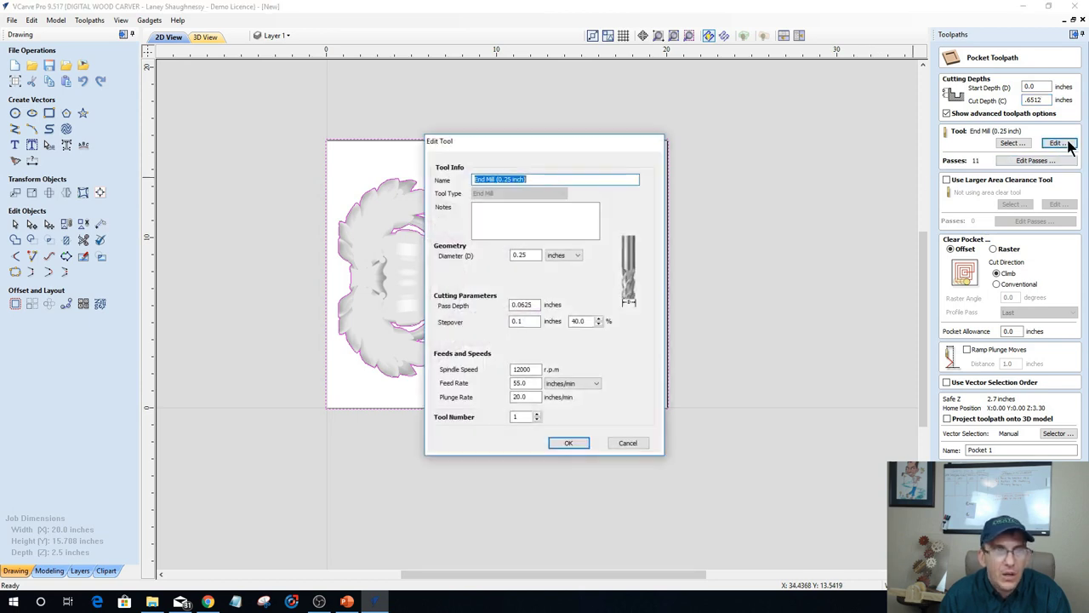
# Change the 0.25 inch end mill's pass depth from 0.0625 to 0.125 inches.
pyautogui.moveTo(516, 146); pyautogui.dragTo(741, 91)
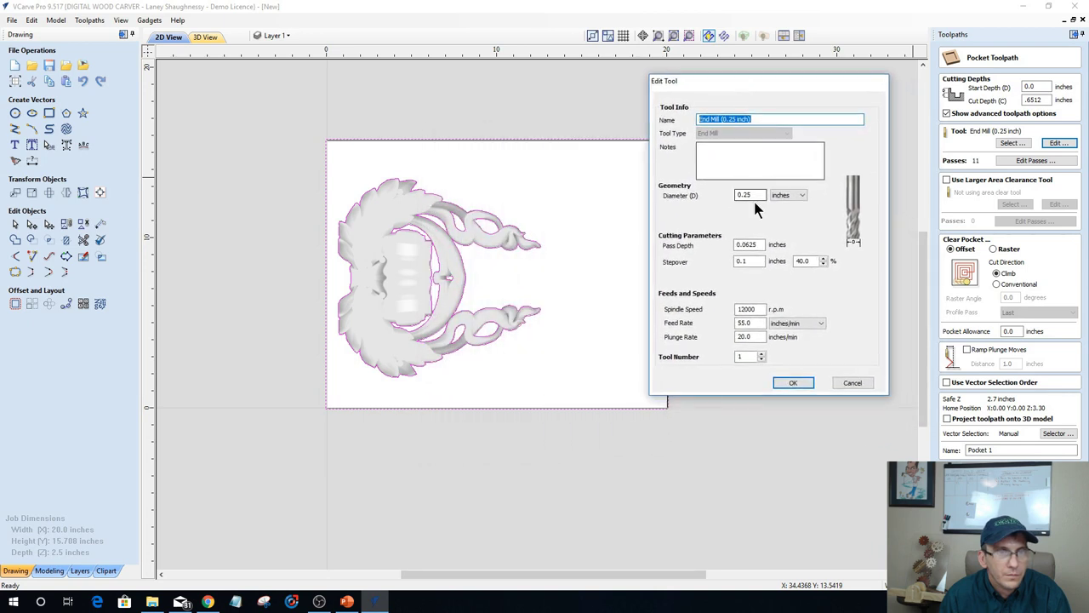
pyautogui.doubleClick(747, 244)
pyautogui.write('.')
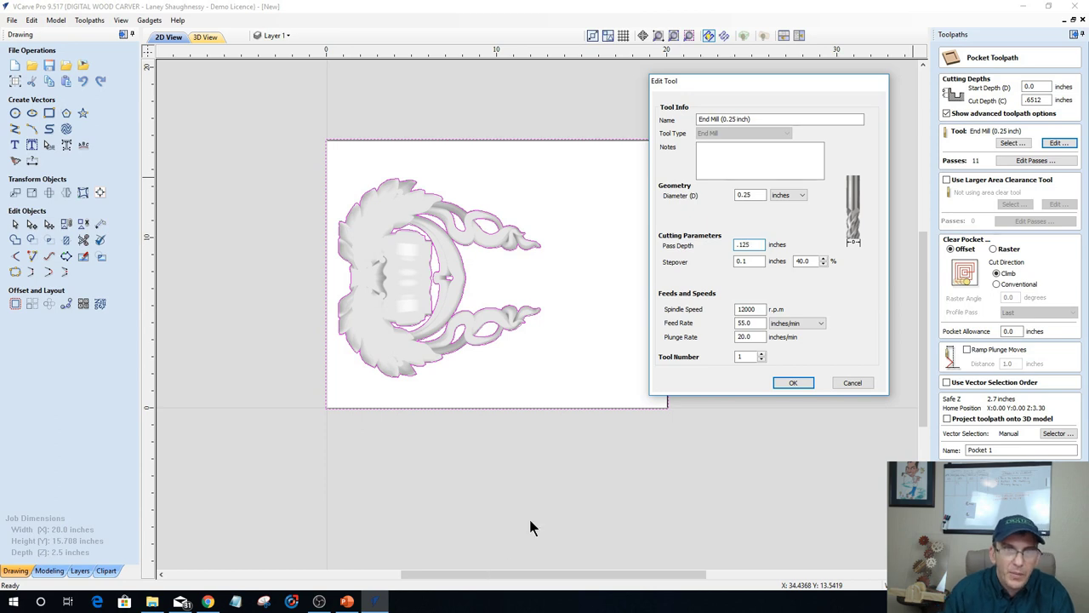
pyautogui.click(801, 382)
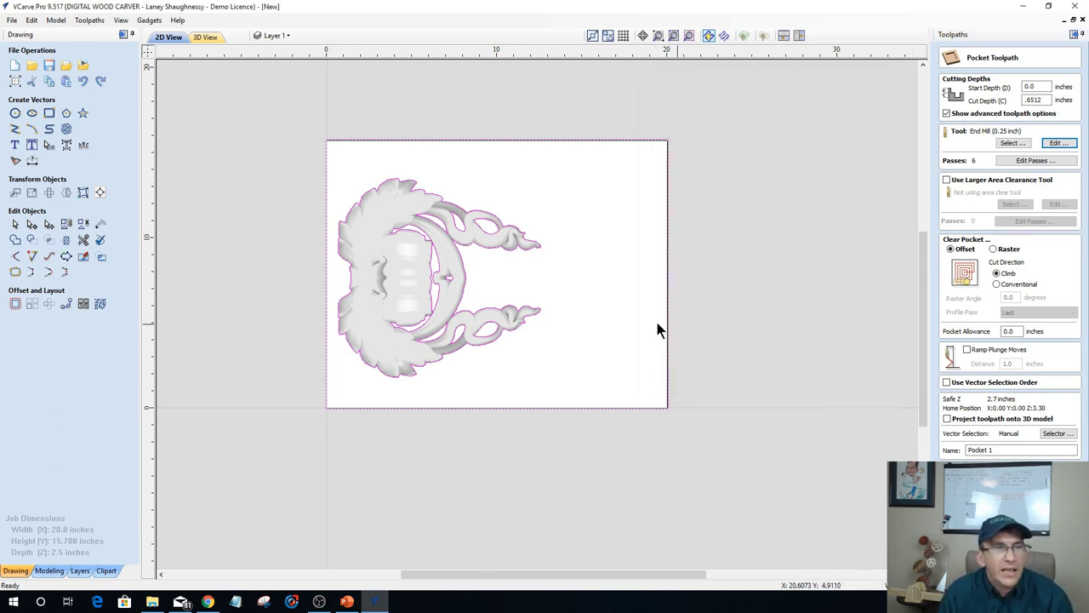
# Reselect the artwork's outline vectors on the drawing.
pyautogui.click(340, 174)
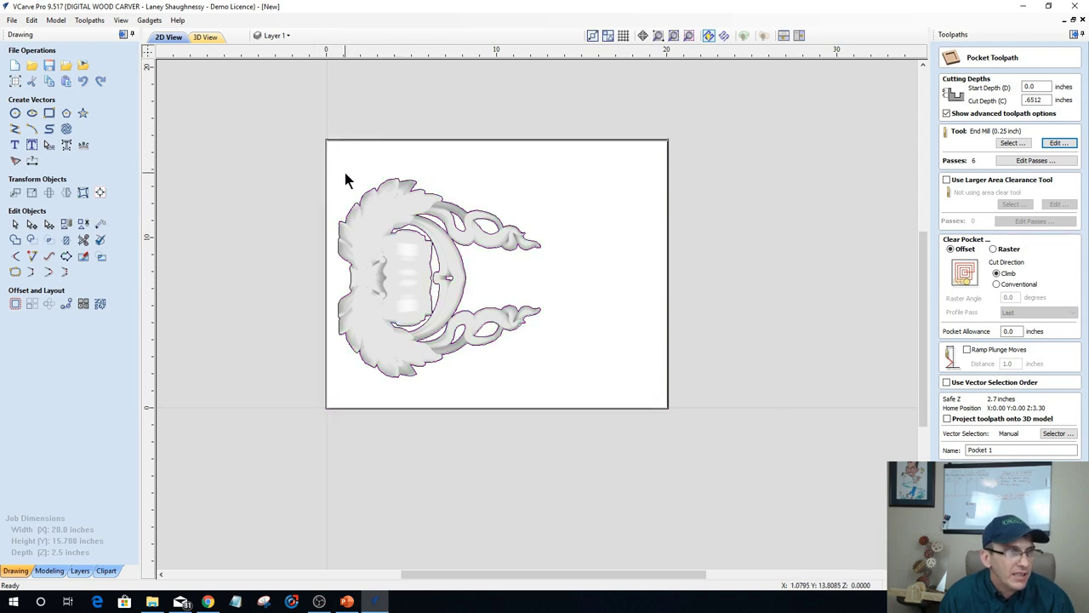
pyautogui.click(383, 188)
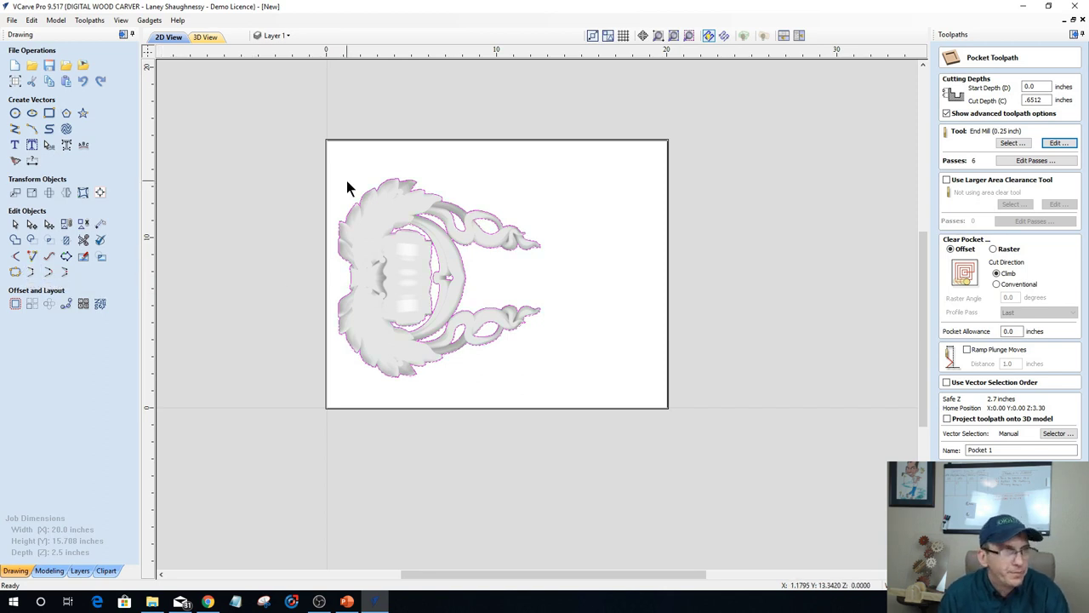
pyautogui.click(363, 202)
pyautogui.click(361, 202)
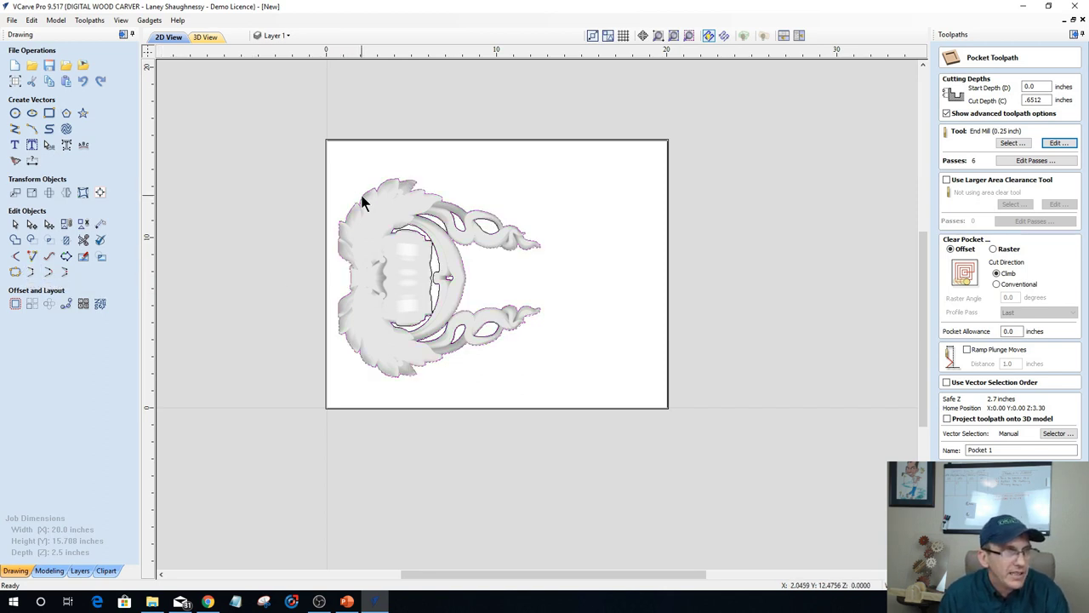
# Create a 0.25 inch outward offset outline around the selected artwork.
pyautogui.click(15, 303)
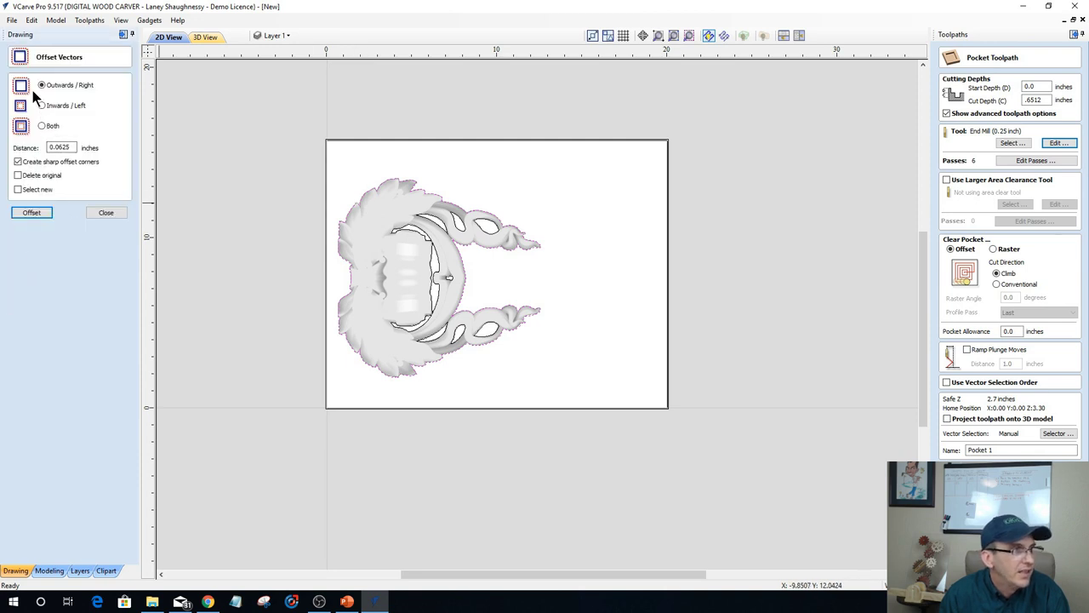
pyautogui.moveTo(78, 148); pyautogui.dragTo(44, 148)
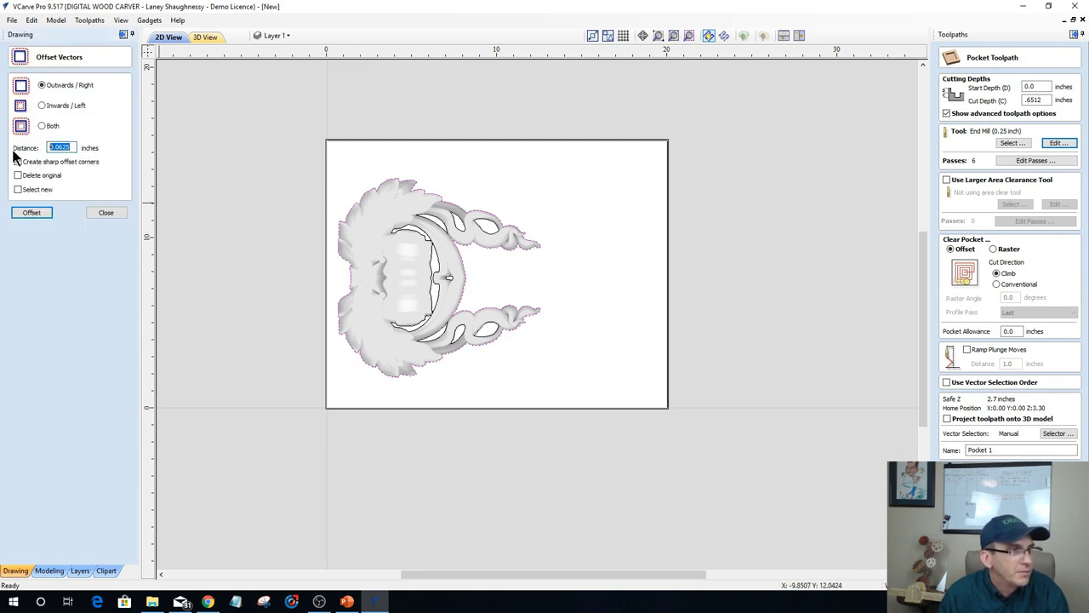
pyautogui.write('.')
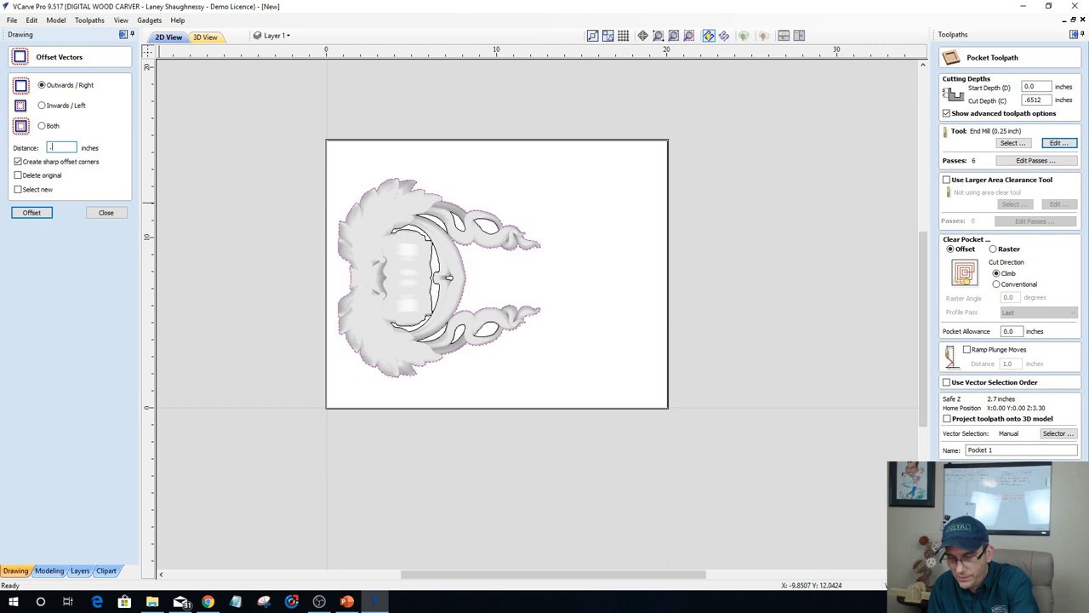
pyautogui.click(29, 212)
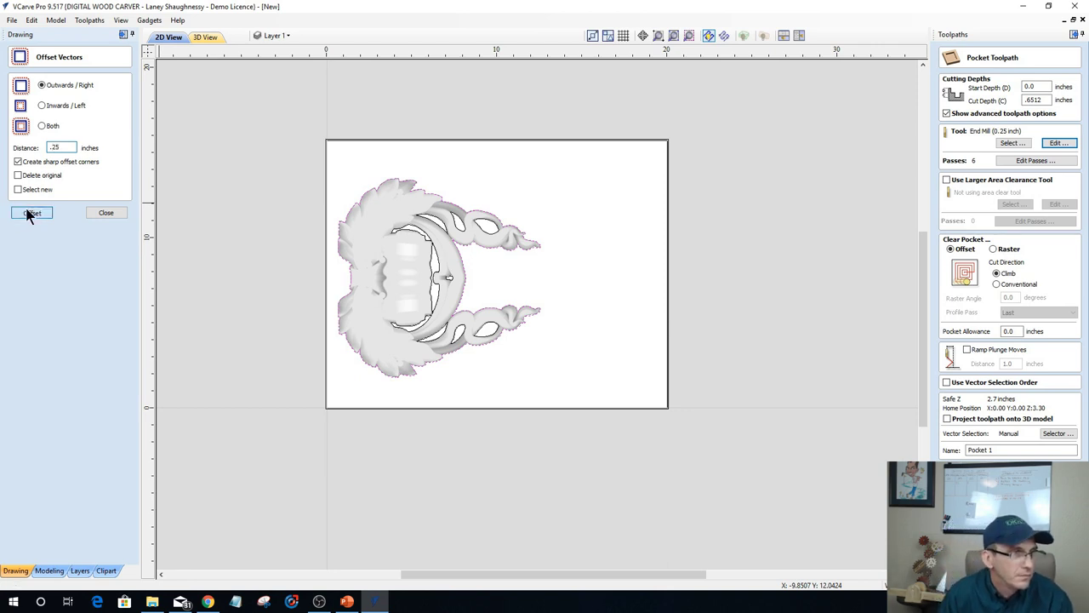
pyautogui.click(97, 211)
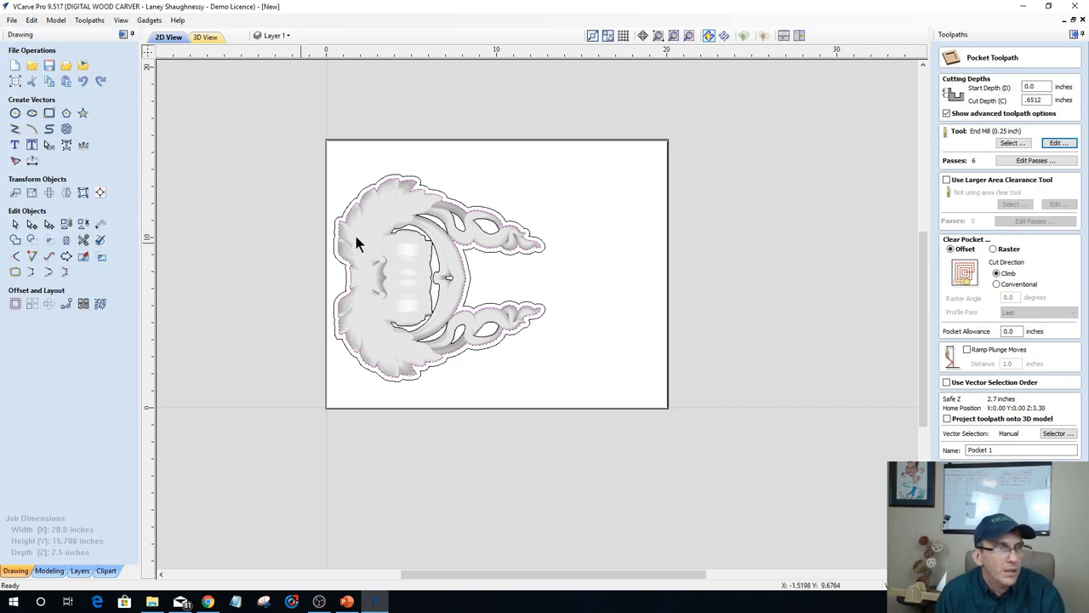
# Select the job-edge rectangle plus the offset outline and open the Tool Database.
pyautogui.click(370, 140)
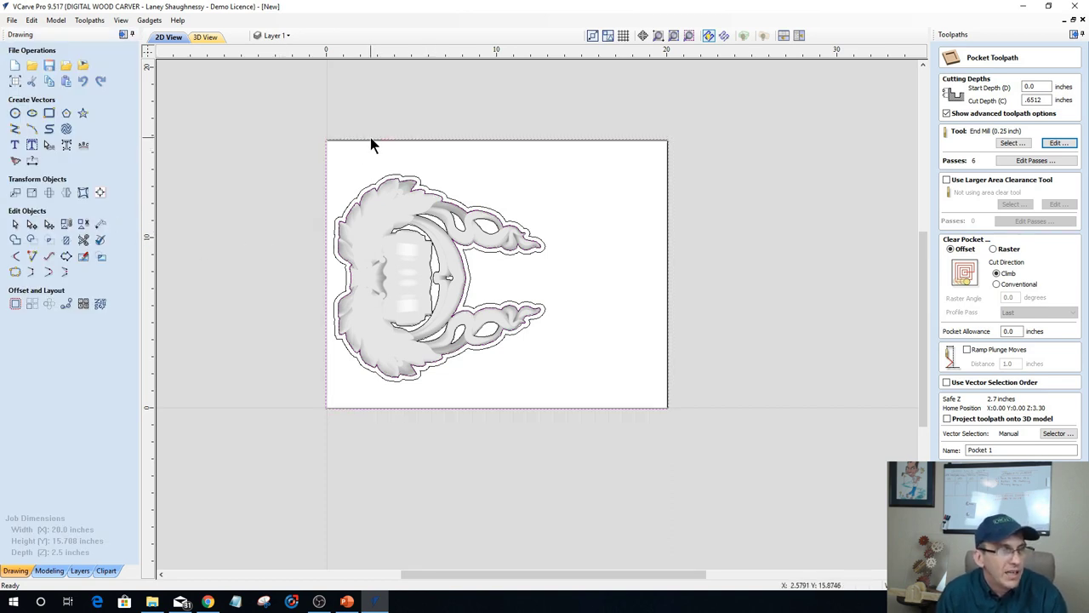
pyautogui.keyDown('shift'); pyautogui.click(493, 215); pyautogui.keyUp('shift')
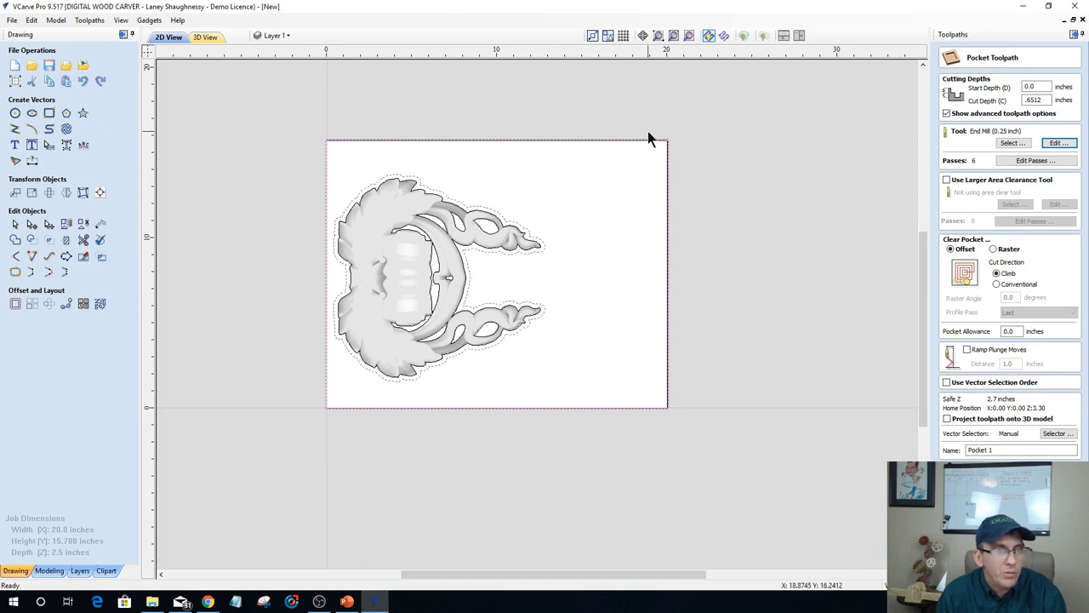
pyautogui.click(1011, 143)
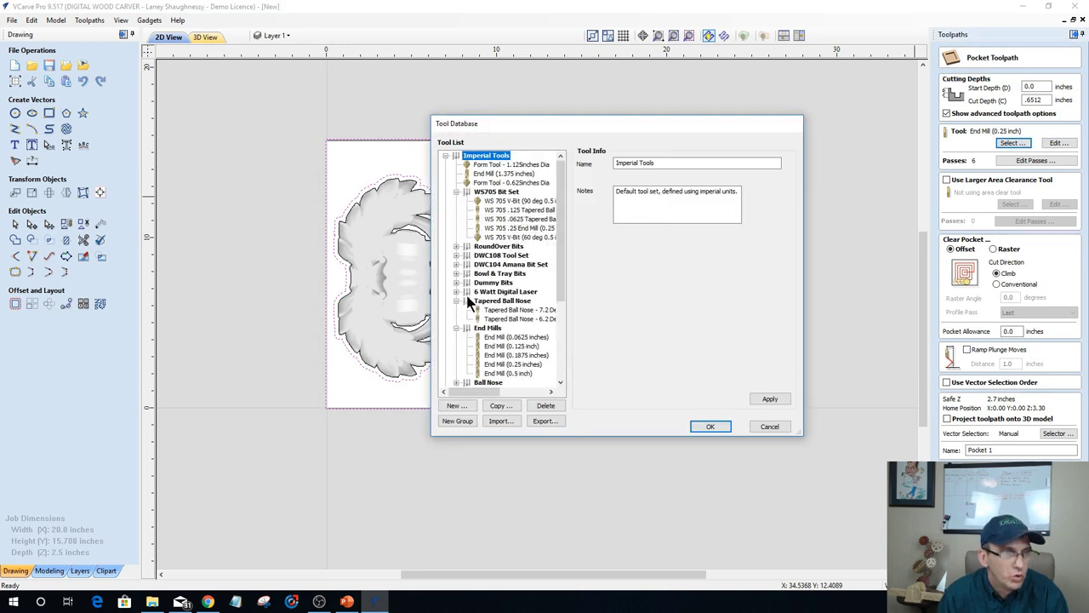
# Switch Pocket 1 to the 0.5 inch end mill and calculate it.
pyautogui.click(515, 372)
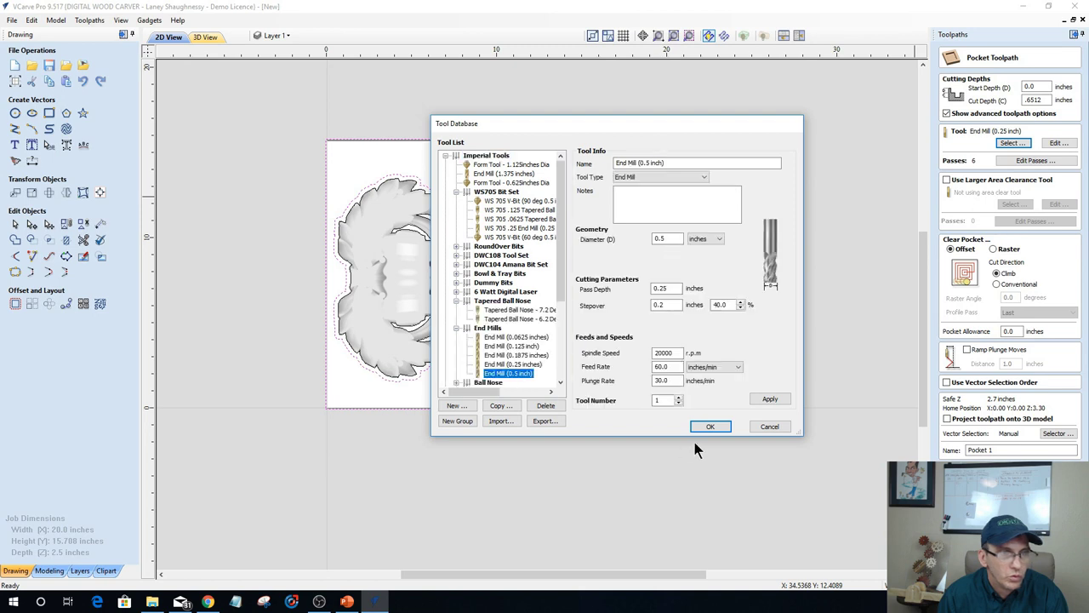
pyautogui.click(702, 426)
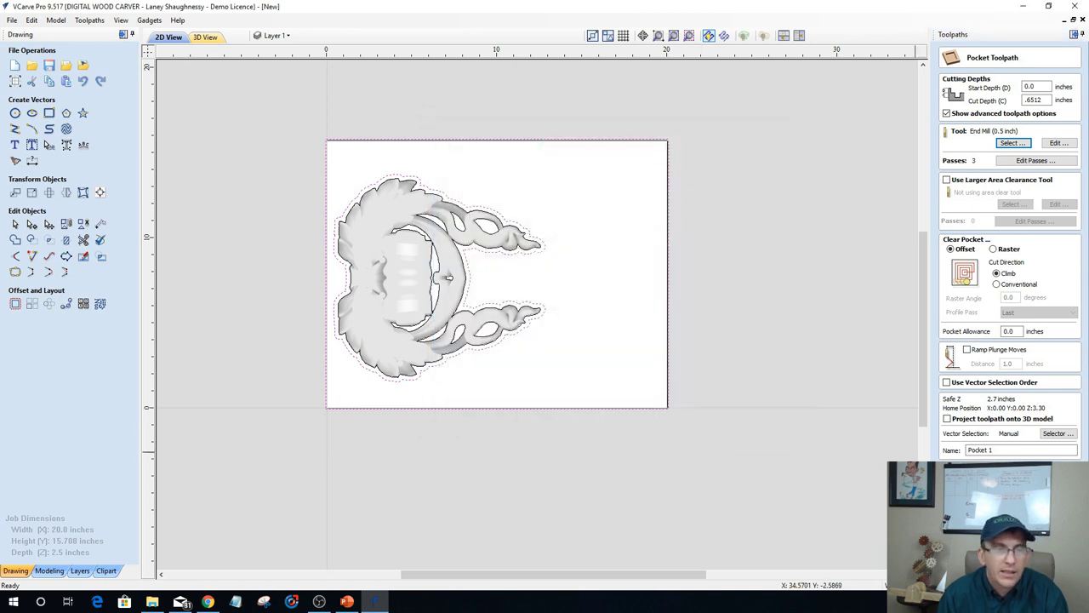
pyautogui.click(970, 475)
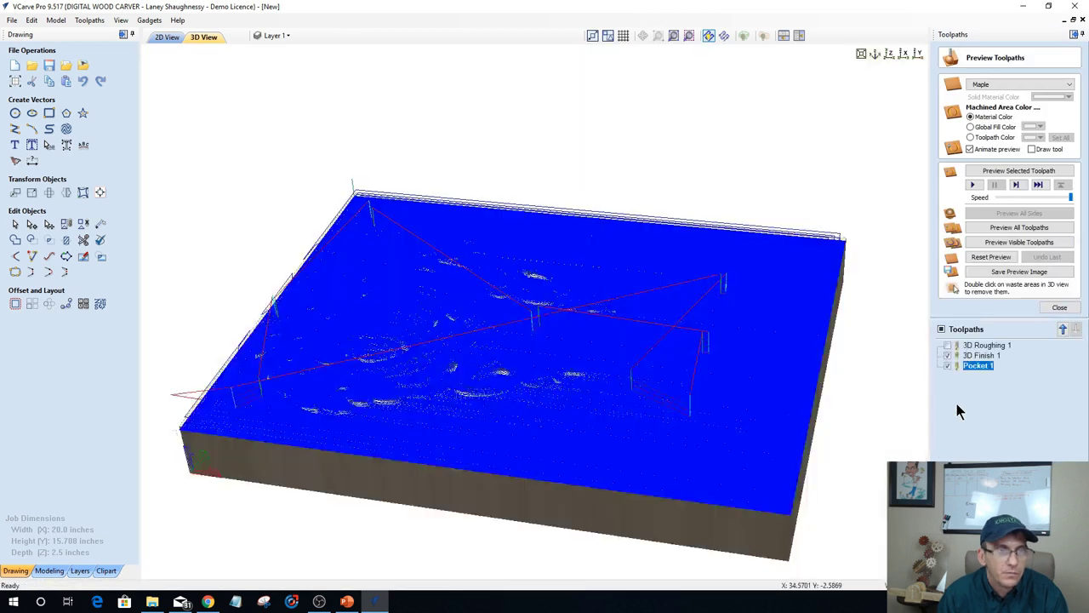
# Reset the preview and simulate only Pocket 1 cutting the maple block.
pyautogui.click(991, 257)
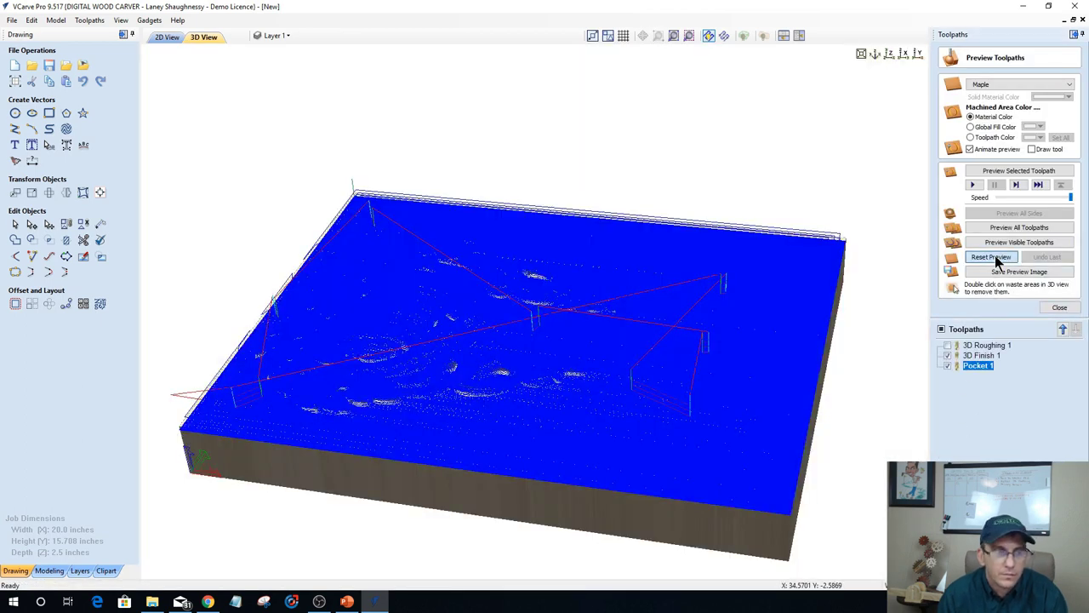
pyautogui.click(947, 355)
pyautogui.click(947, 365)
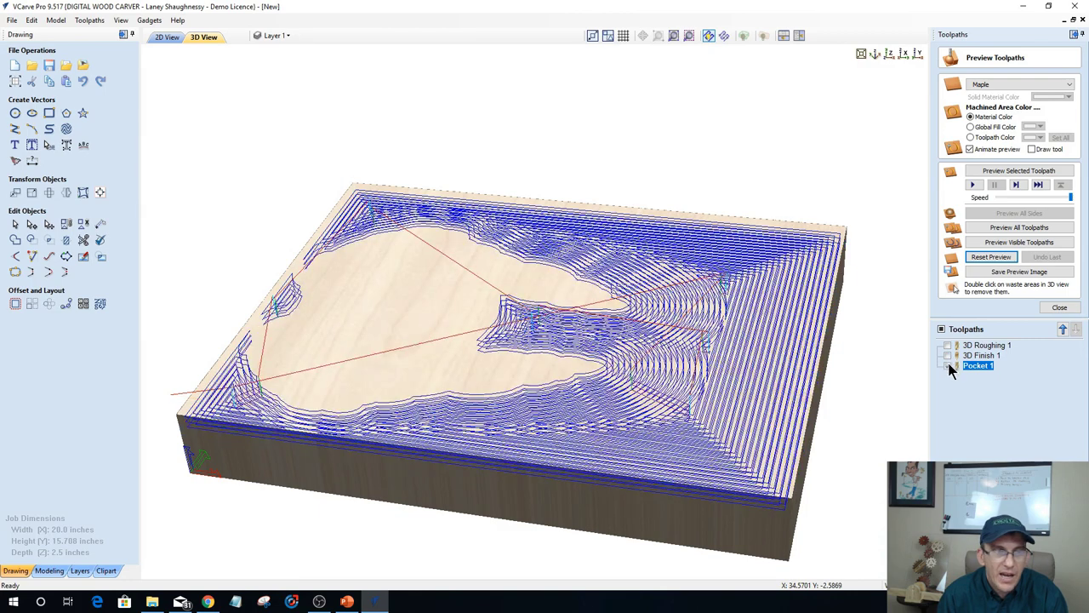
pyautogui.click(1019, 171)
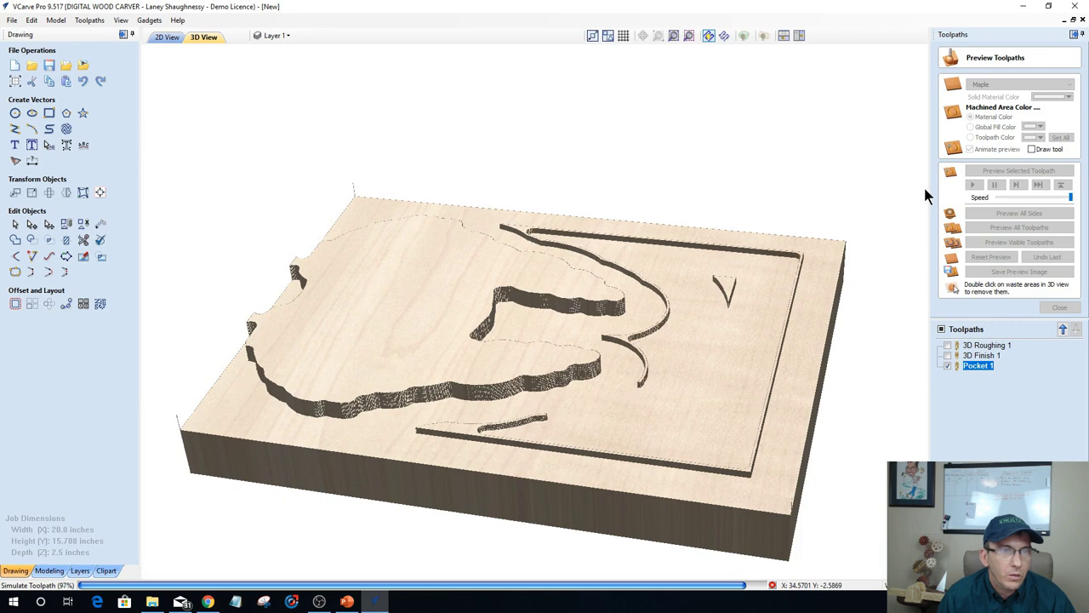
pyautogui.click(167, 39)
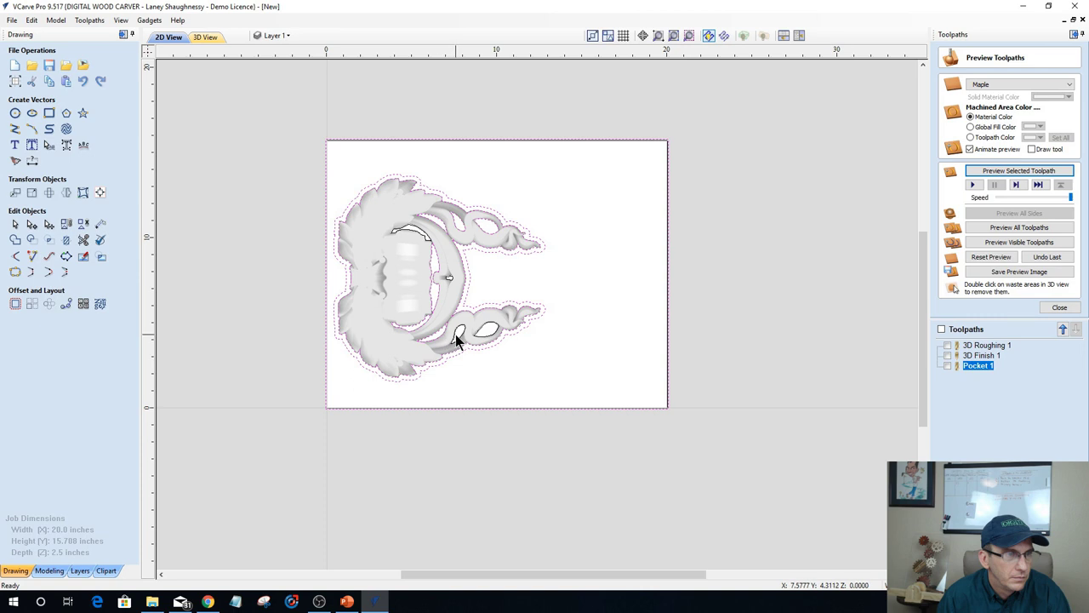
# Select the small flourish openings and create Pocket 2 with the 0.1875 inch end mill.
pyautogui.doubleClick(484, 330)
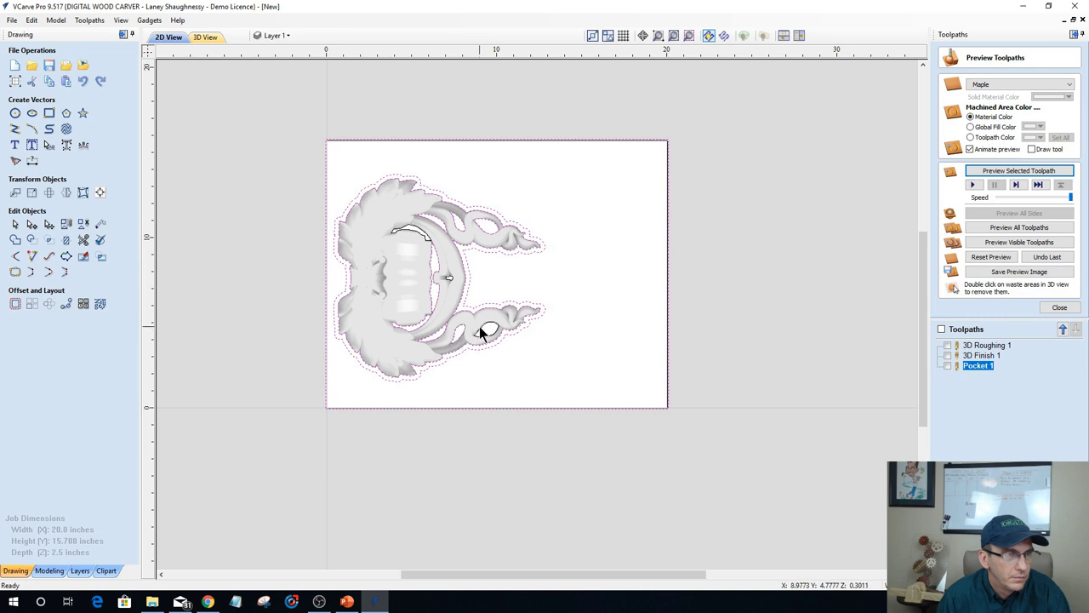
pyautogui.doubleClick(417, 240)
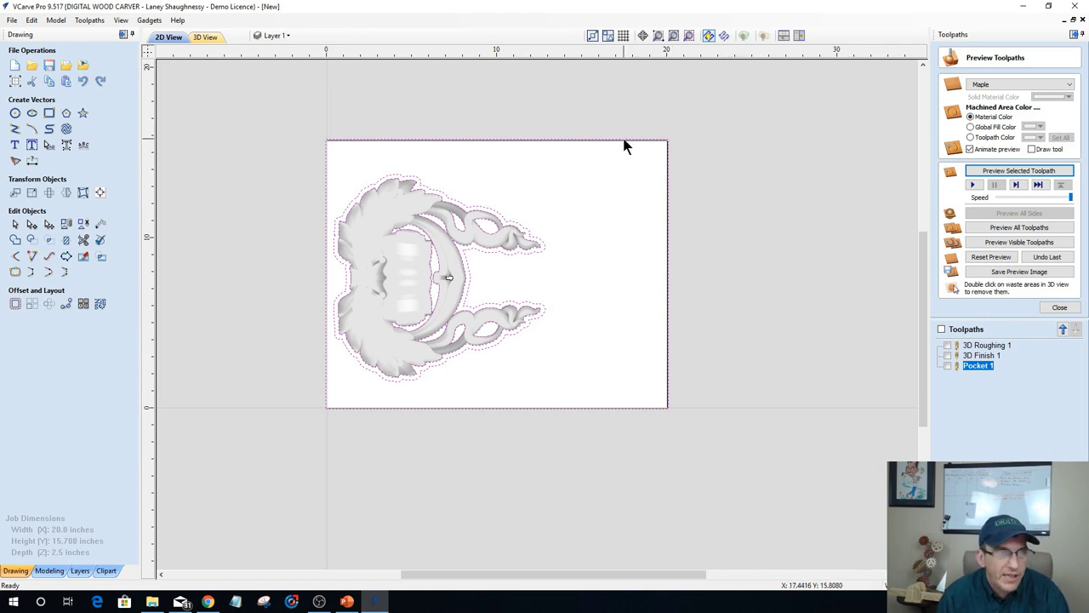
pyautogui.click(1059, 308)
pyautogui.click(967, 119)
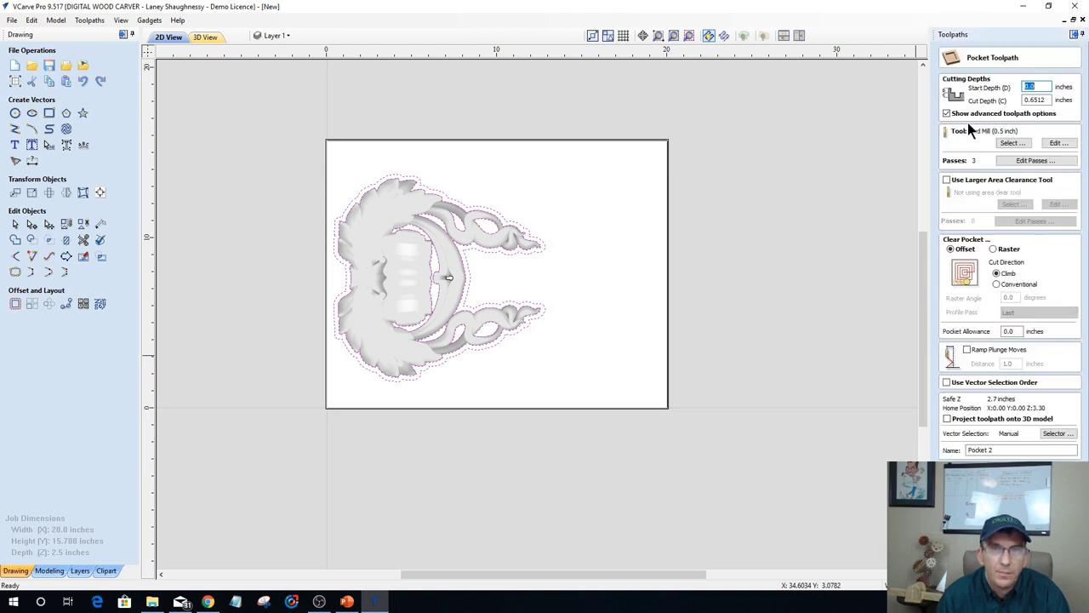
pyautogui.click(1012, 143)
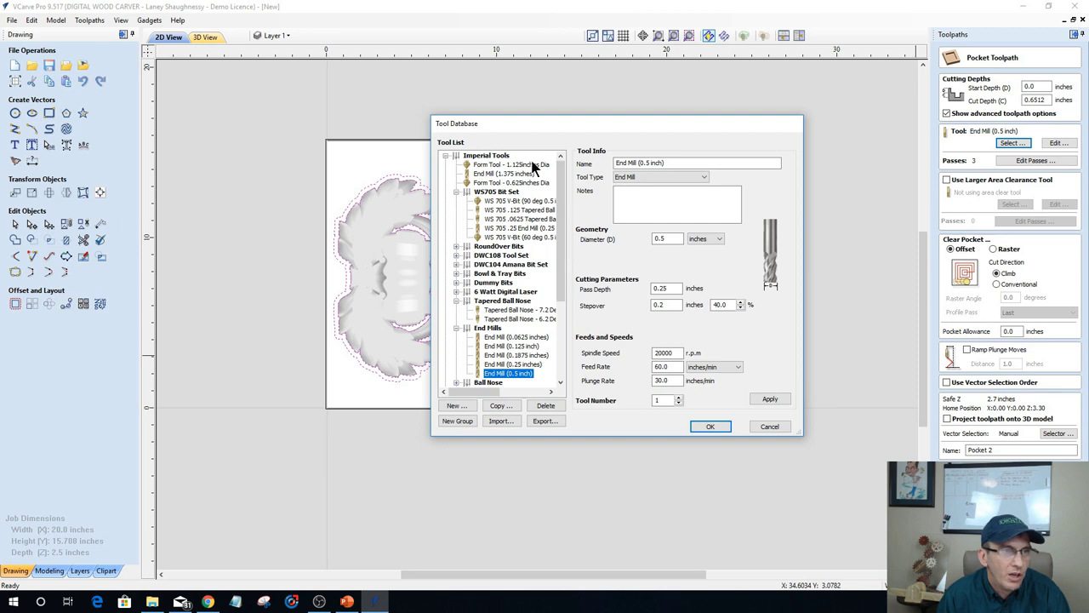
pyautogui.click(502, 356)
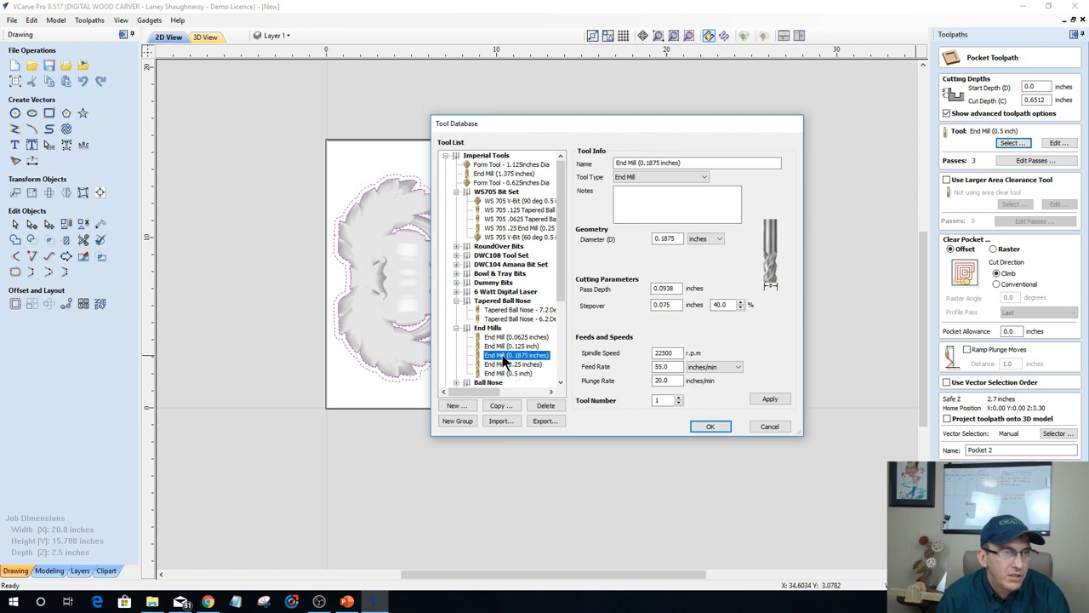
pyautogui.click(711, 426)
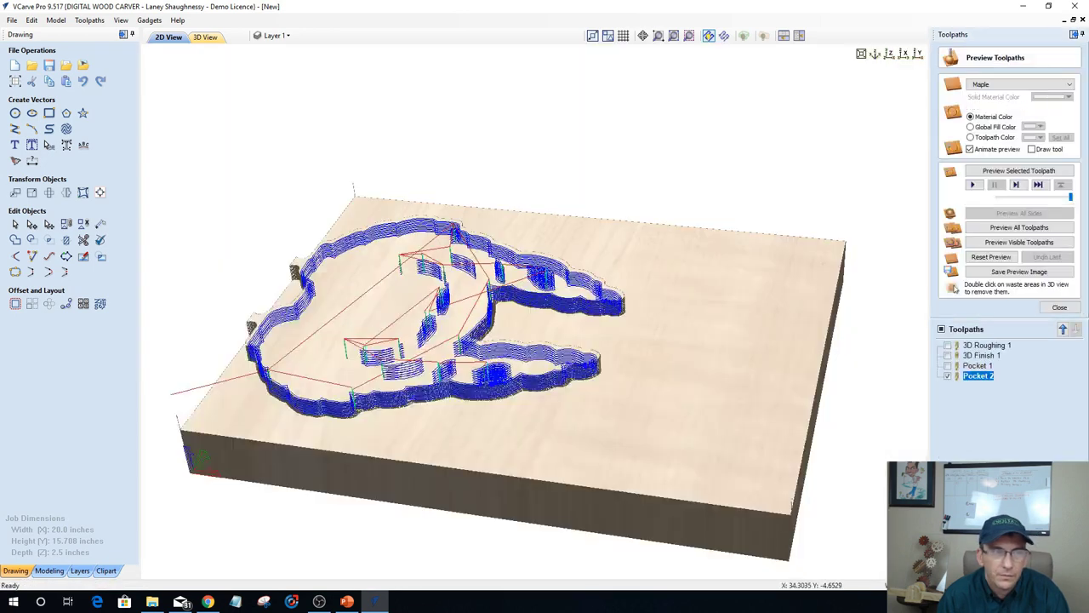
# Simulate Pocket 2 cutting the block, then reopen 3D Finish 1's settings.
pyautogui.click(1012, 172)
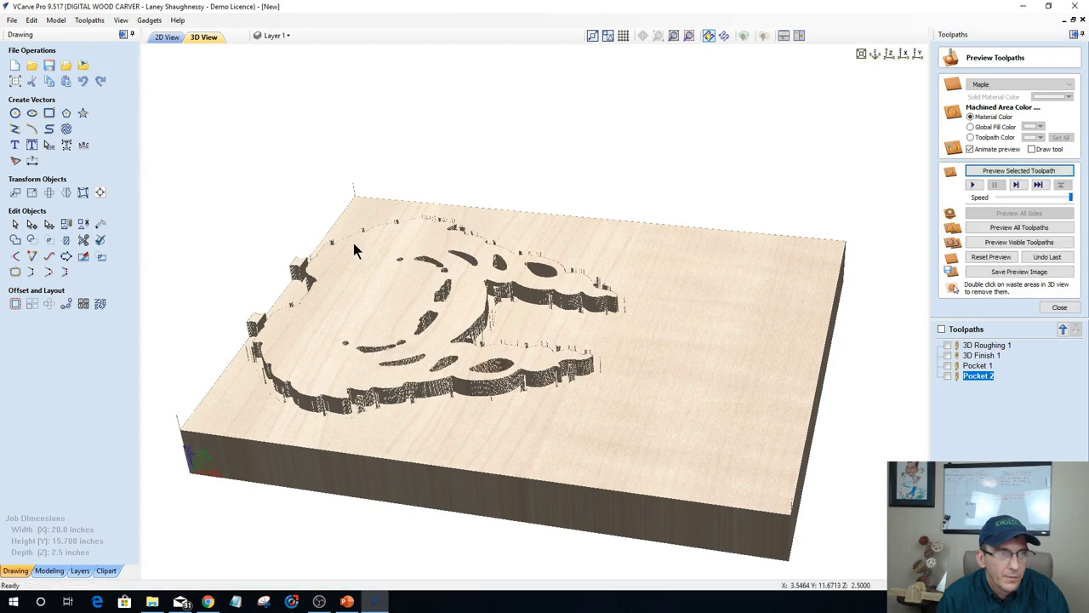
pyautogui.click(165, 37)
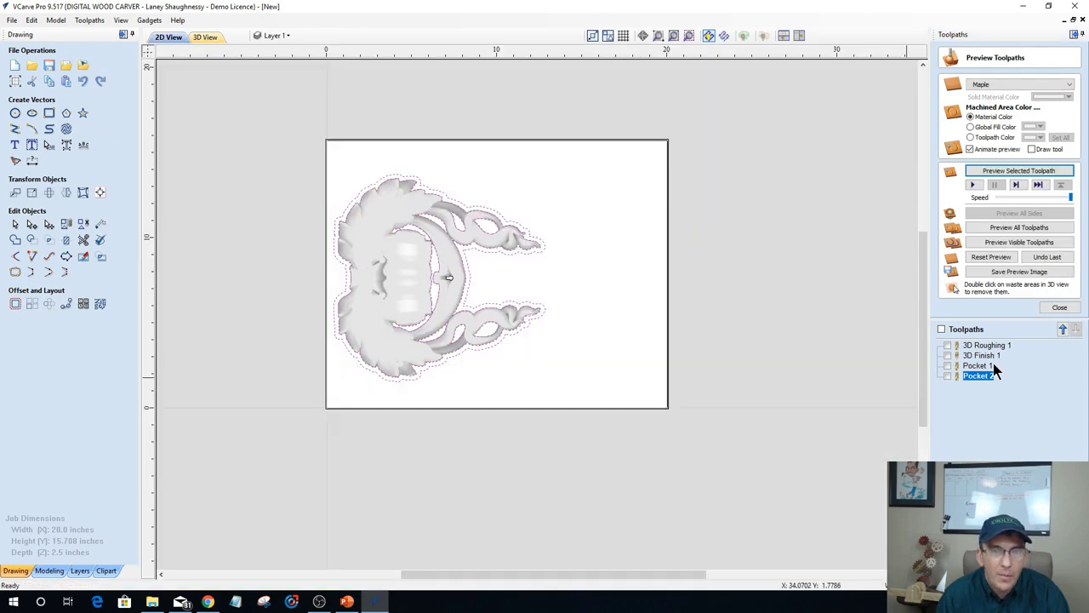
pyautogui.doubleClick(990, 356)
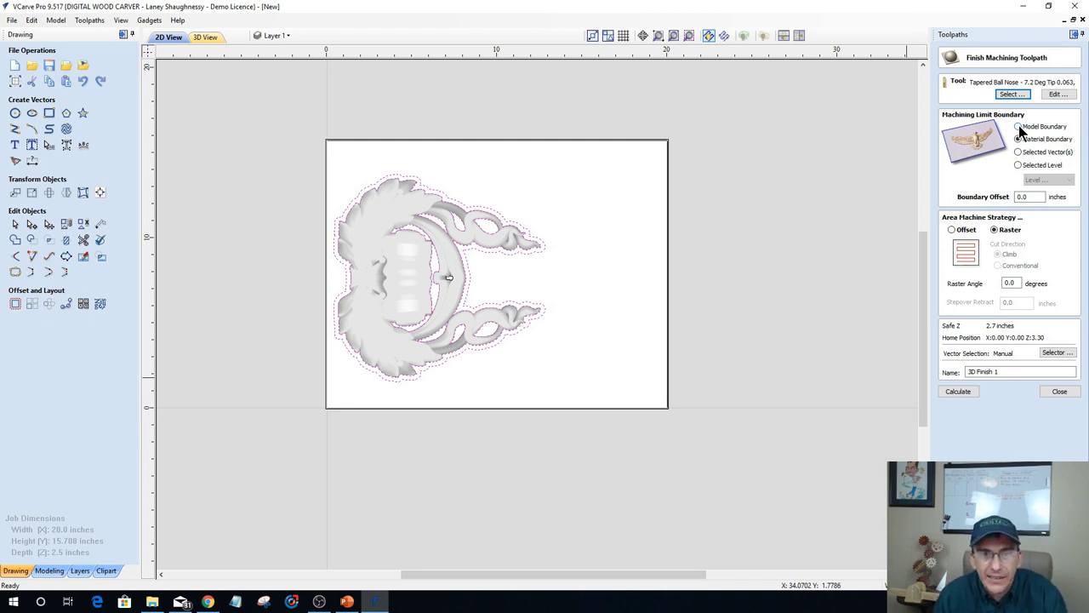
# Recalculate 3D Finish 1 limited to the reselected offset boundary vector.
pyautogui.click(492, 268)
pyautogui.click(484, 251)
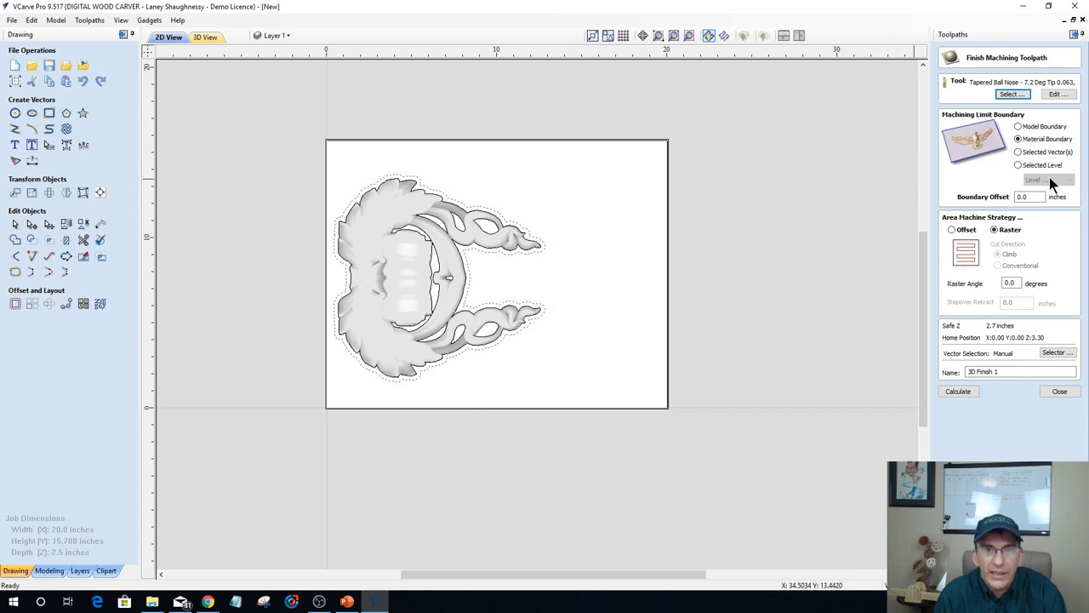
pyautogui.click(958, 392)
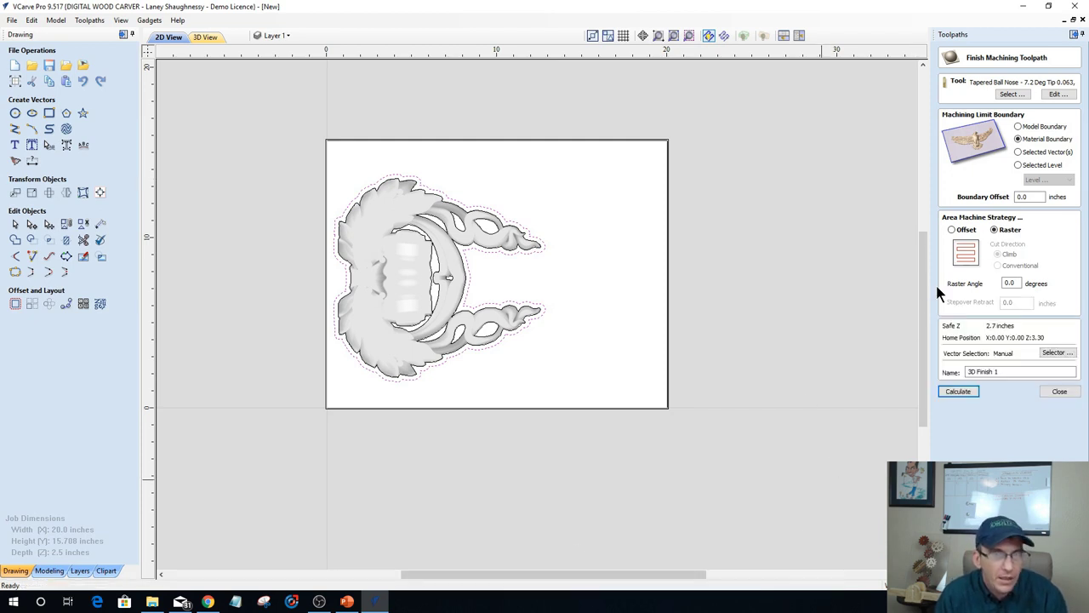
pyautogui.click(1035, 153)
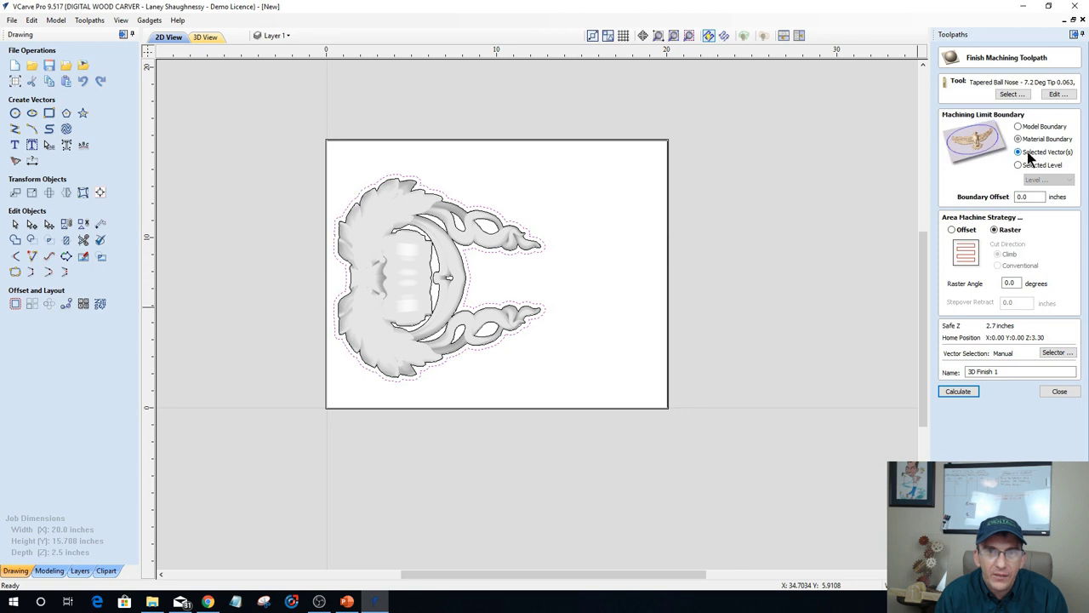
pyautogui.click(958, 391)
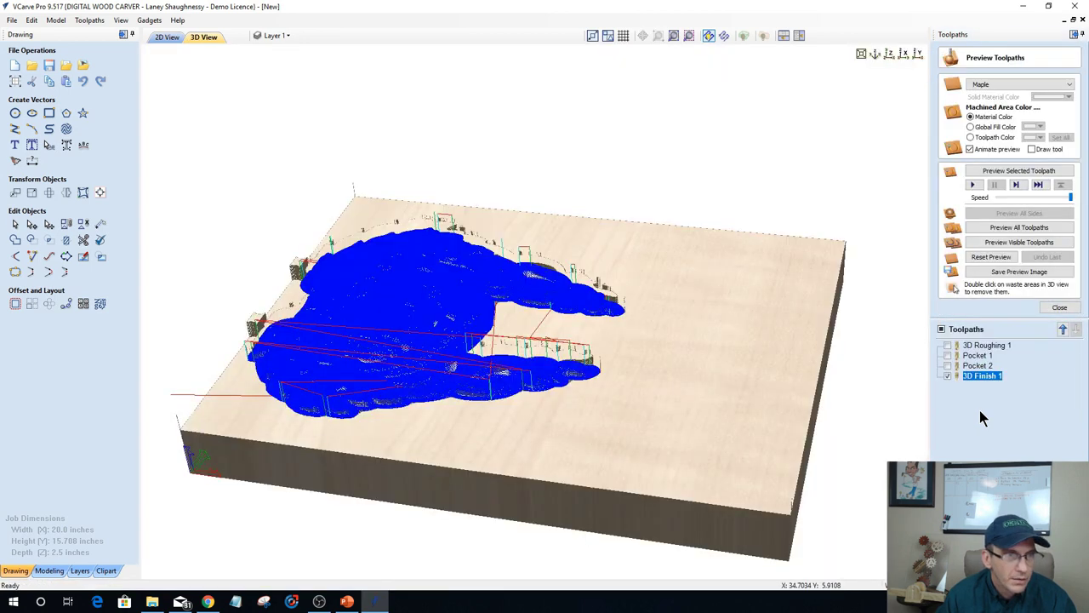
# Move 3D Finish 1 above Pocket 2 and open 3D Roughing 1's settings.
pyautogui.click(947, 376)
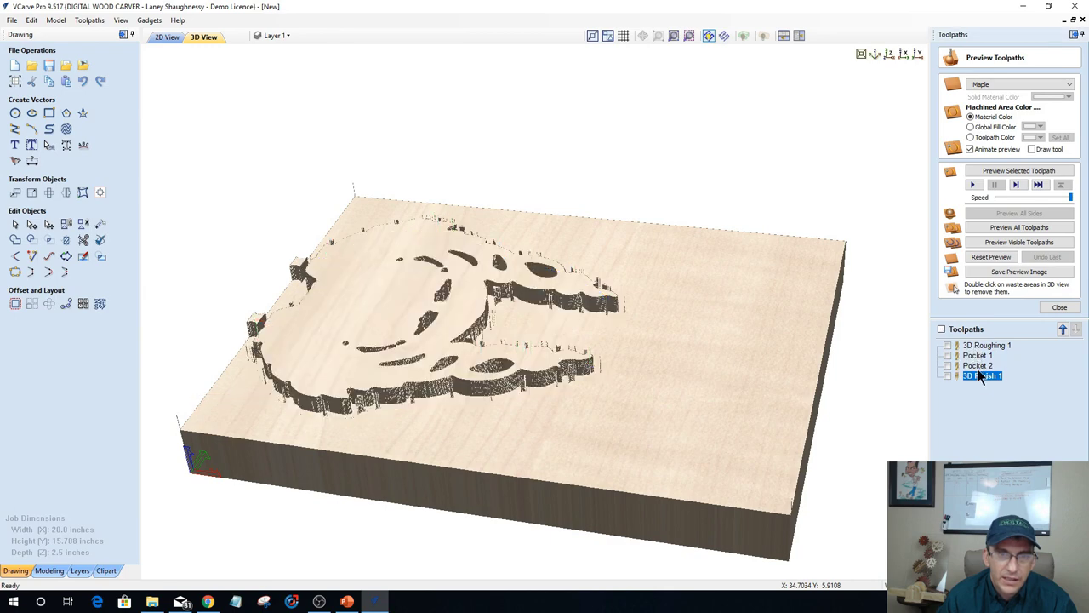
pyautogui.click(1063, 331)
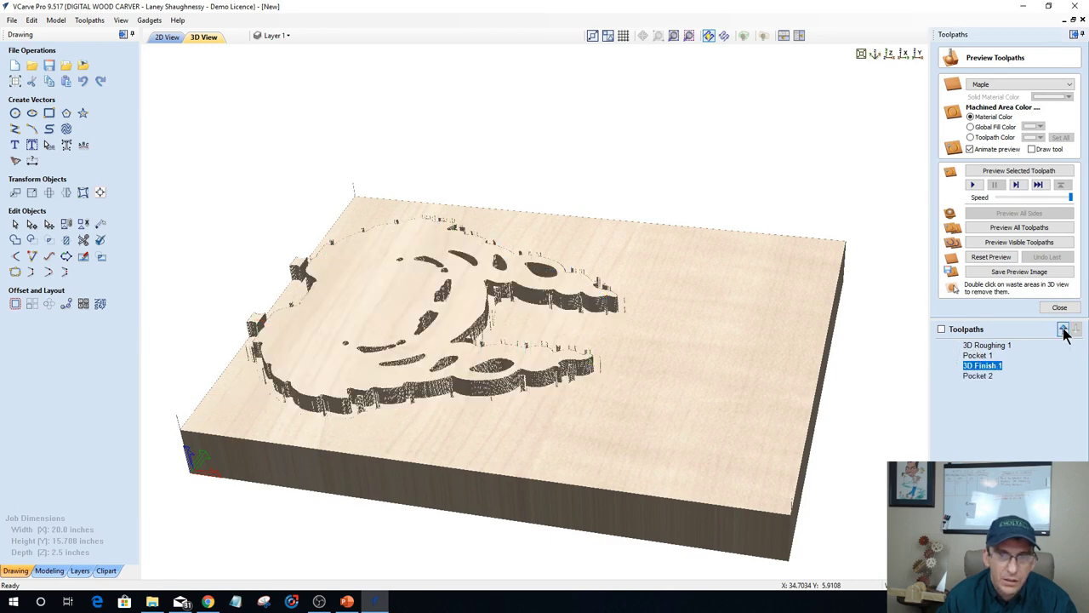
pyautogui.doubleClick(978, 346)
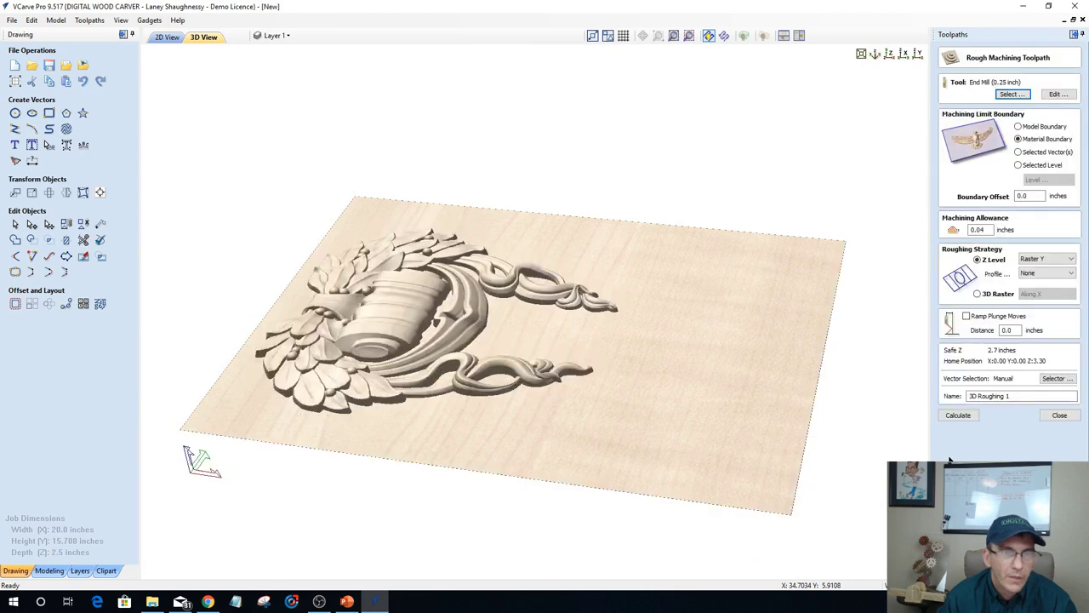
# Limit 3D Roughing 1 to the selected boundary vector and recalculate it.
pyautogui.click(1019, 152)
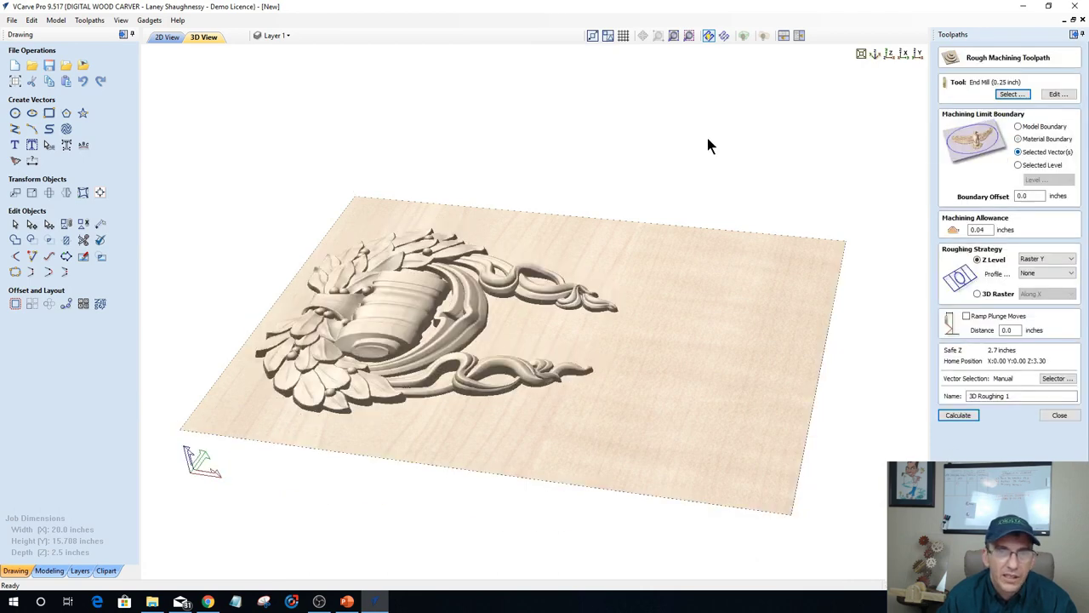
pyautogui.click(165, 38)
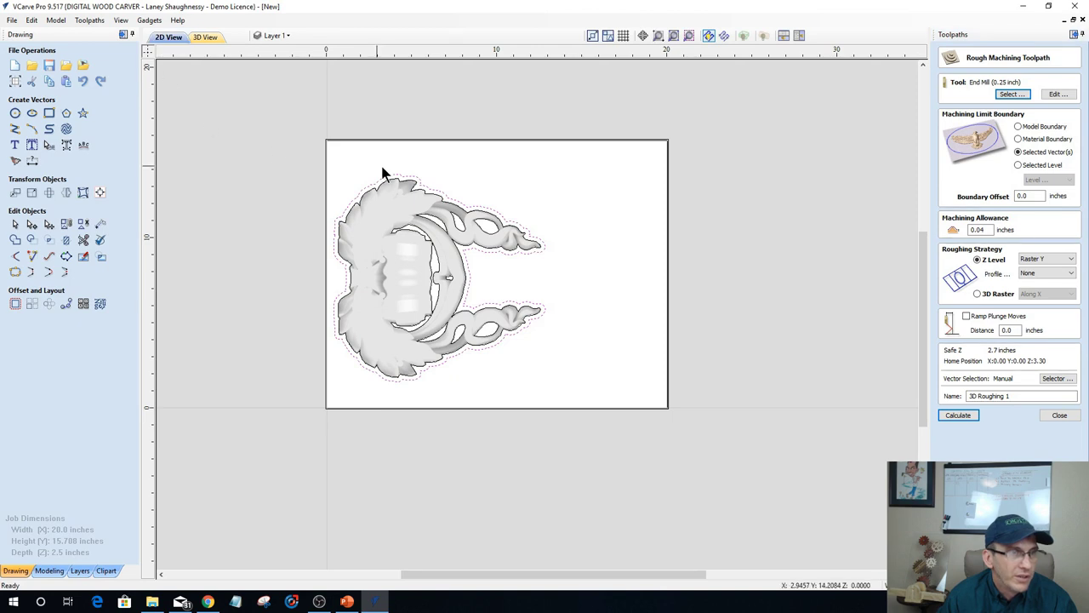
pyautogui.click(951, 417)
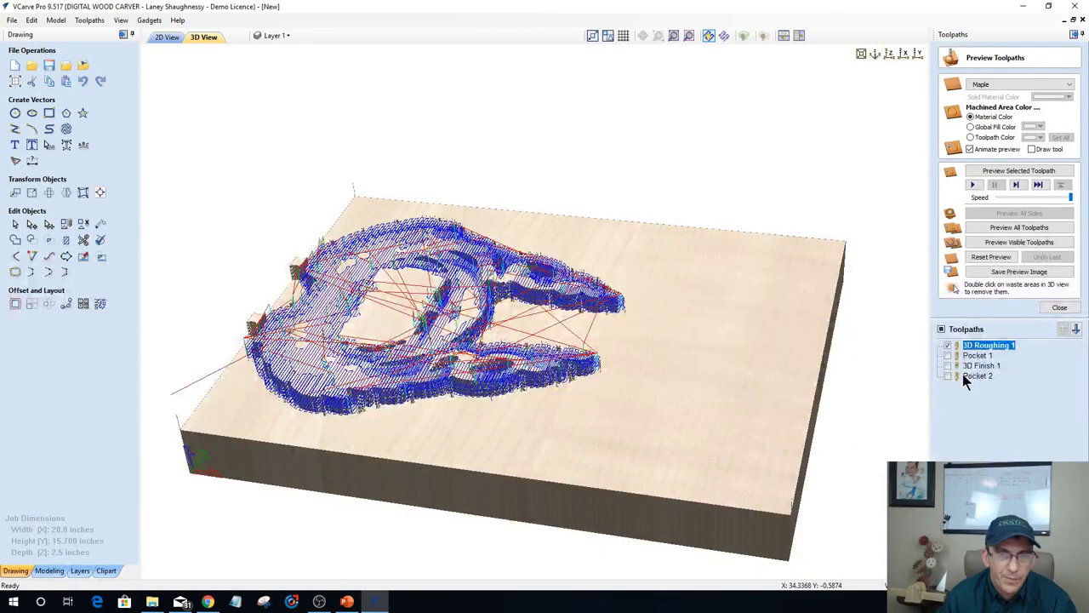
# Reorder the toolpath list so Pocket 1 and Pocket 2 run first.
pyautogui.click(977, 375)
pyautogui.click(977, 354)
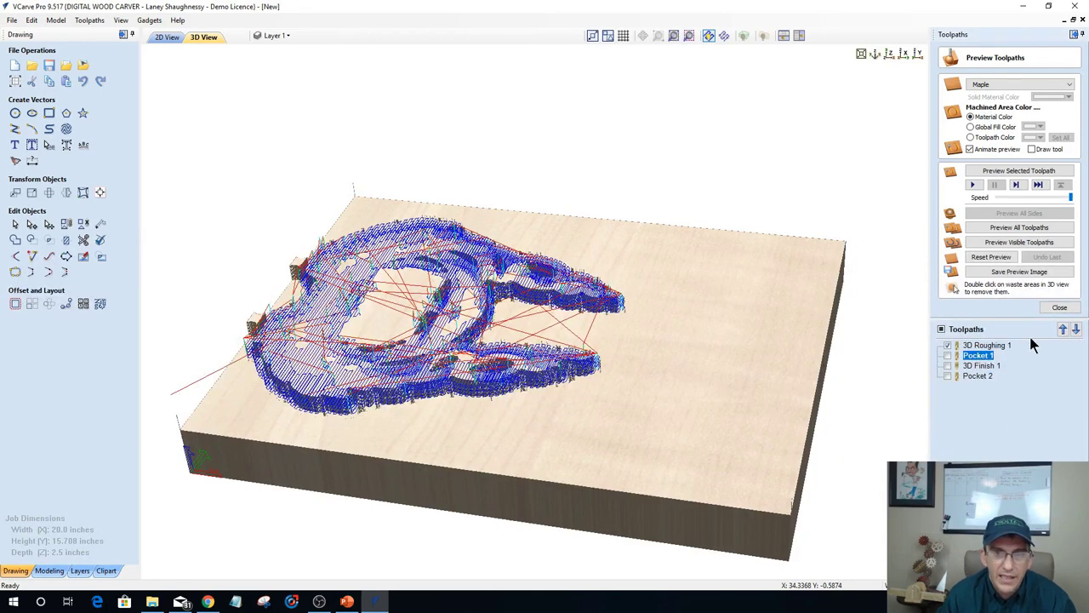
pyautogui.click(1062, 329)
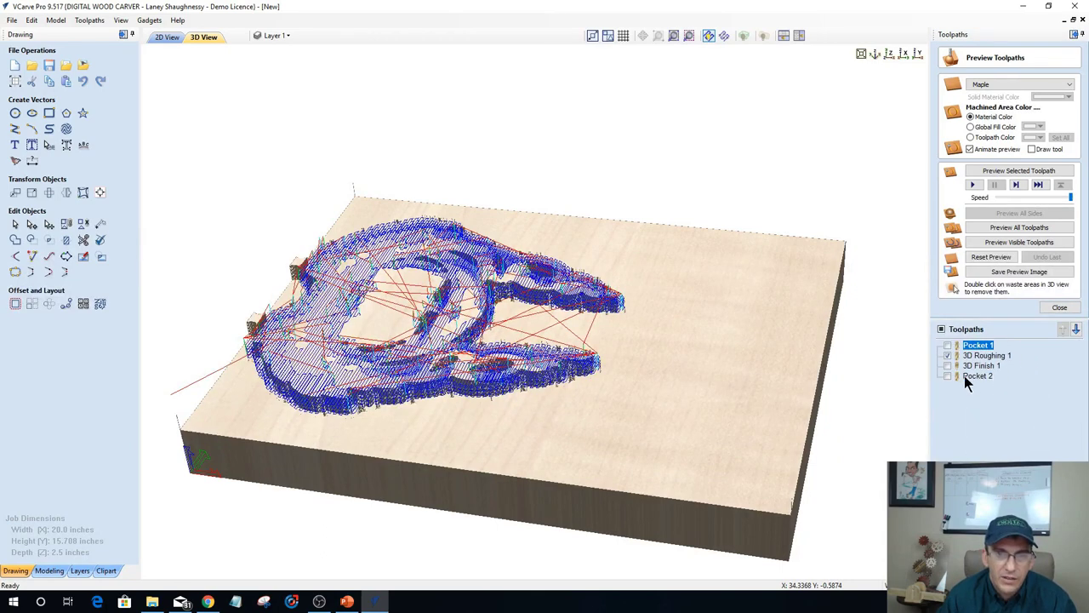
pyautogui.click(967, 376)
pyautogui.click(1062, 330)
pyautogui.click(1061, 330)
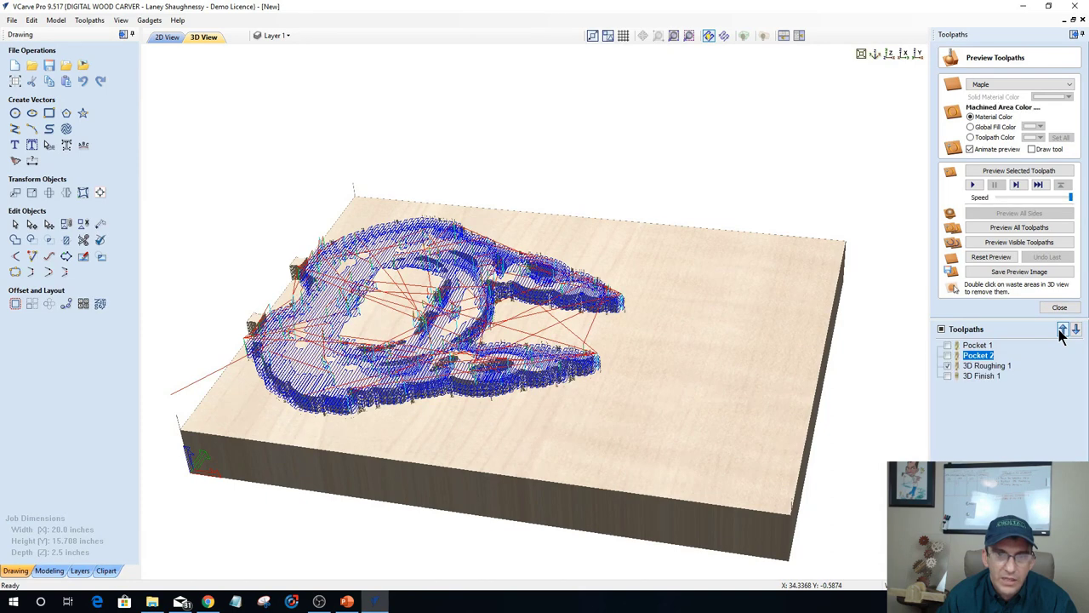
pyautogui.click(947, 365)
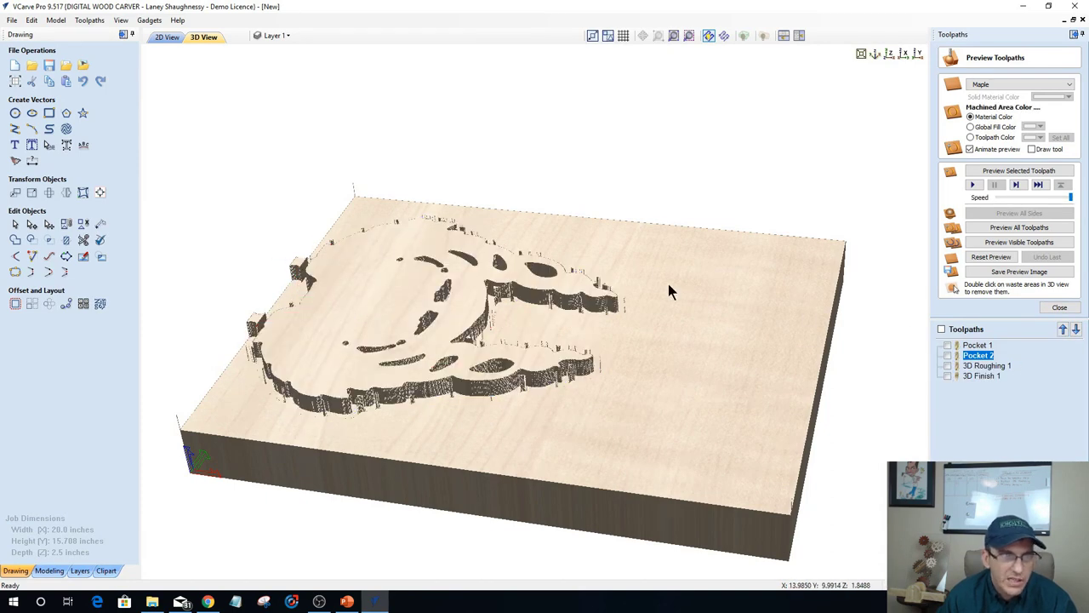
pyautogui.click(948, 366)
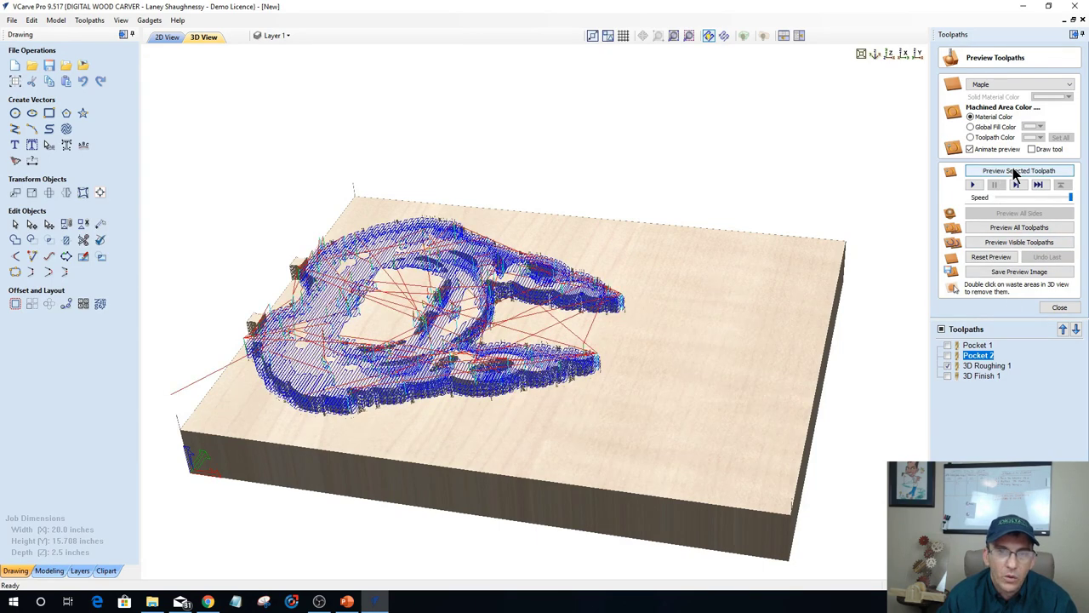
# Simulate the 3D Roughing 1 and 3D Finish 1 toolpaths on the maple block.
pyautogui.click(991, 365)
pyautogui.click(1019, 171)
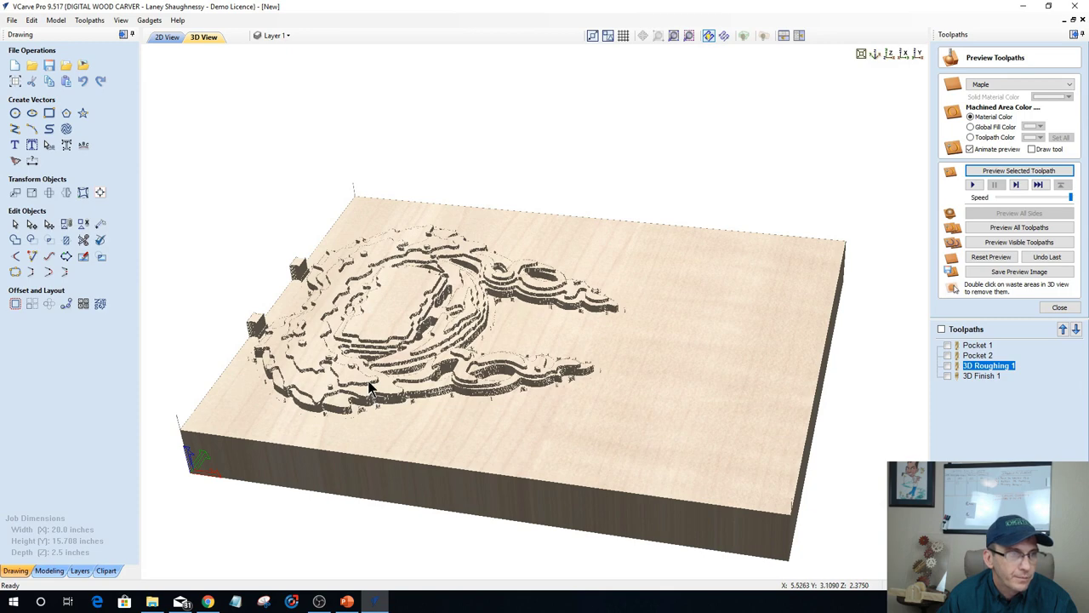
pyautogui.click(975, 376)
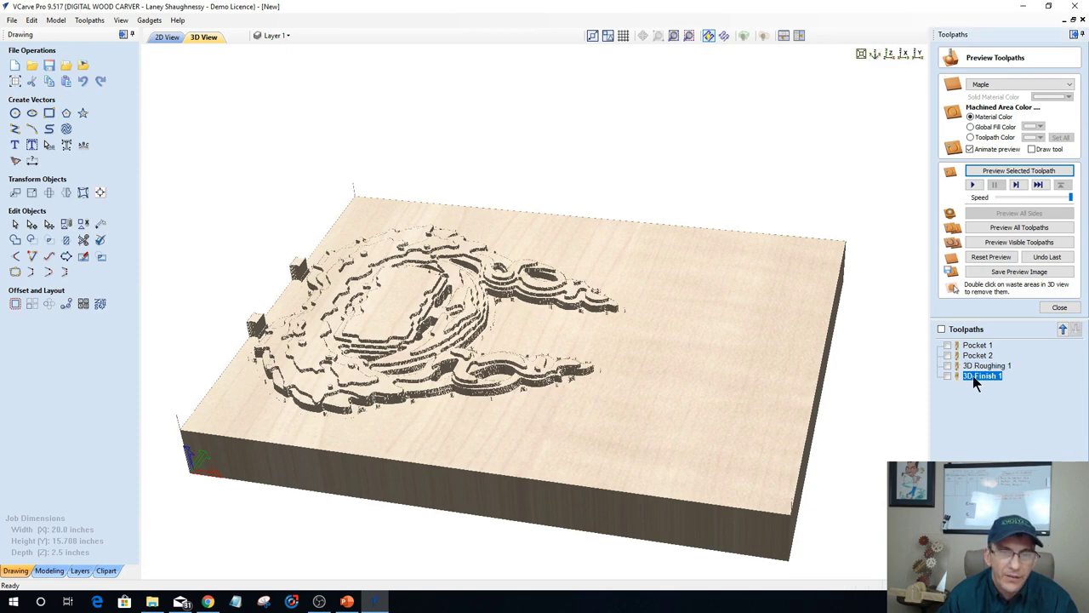
pyautogui.click(1007, 172)
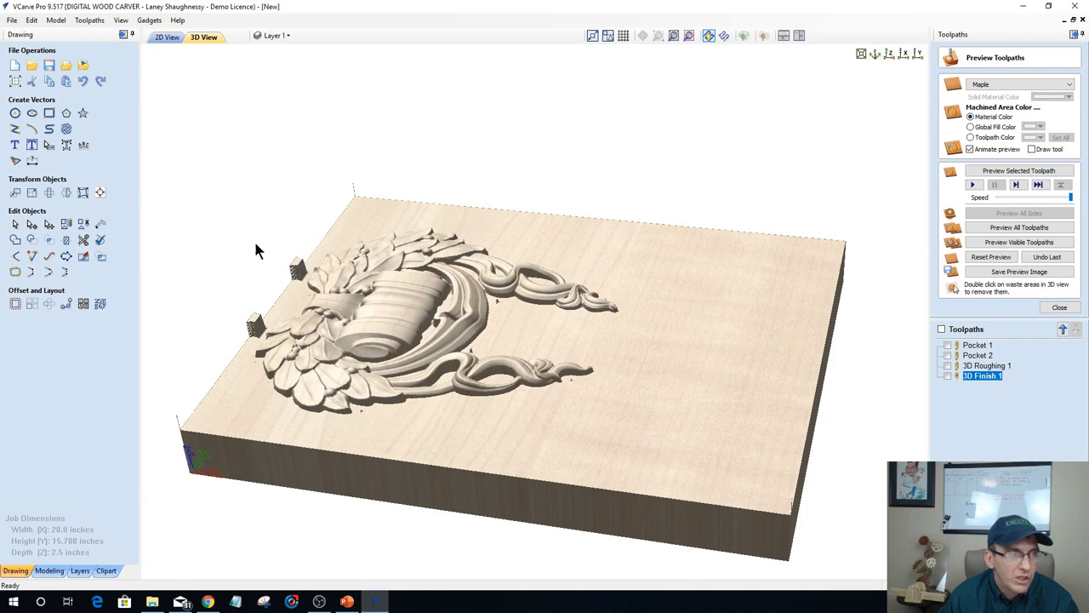
pyautogui.click(167, 36)
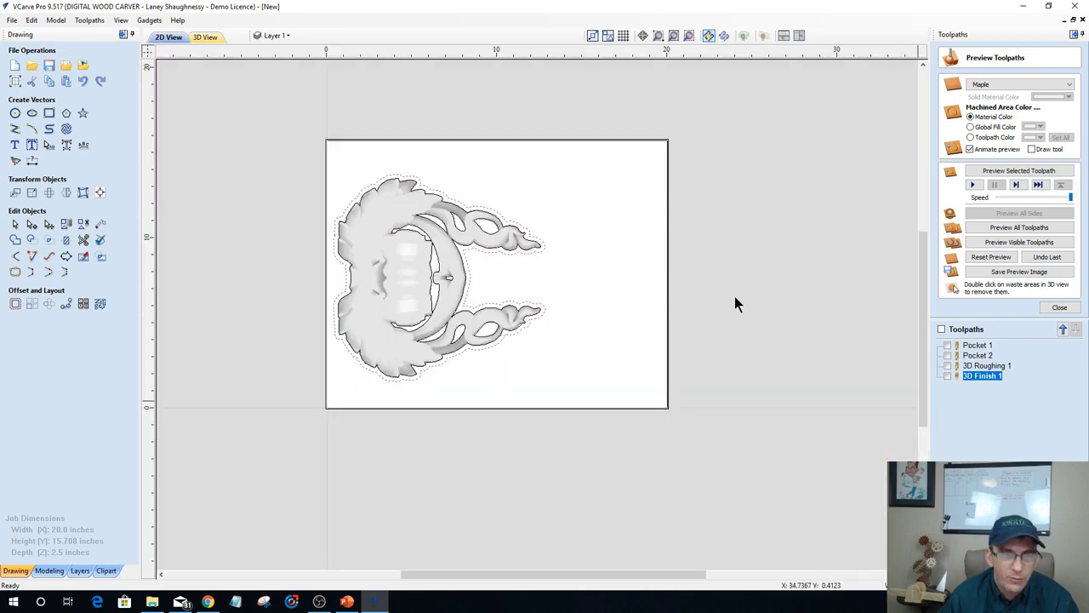
# Show Pocket 1's toolpath on the 3D carving in top view.
pyautogui.click(206, 36)
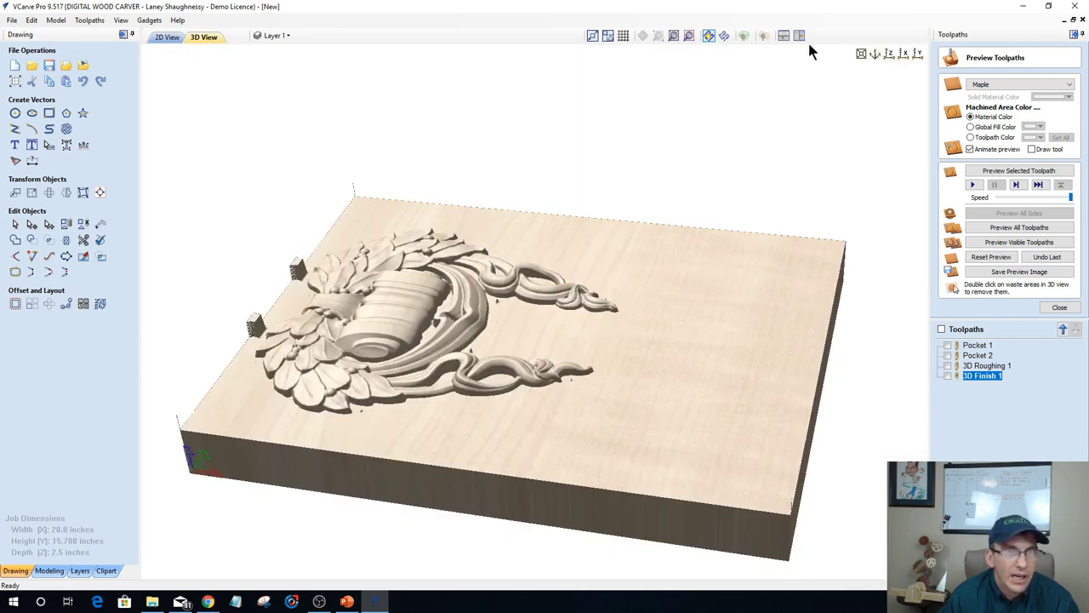
pyautogui.click(889, 53)
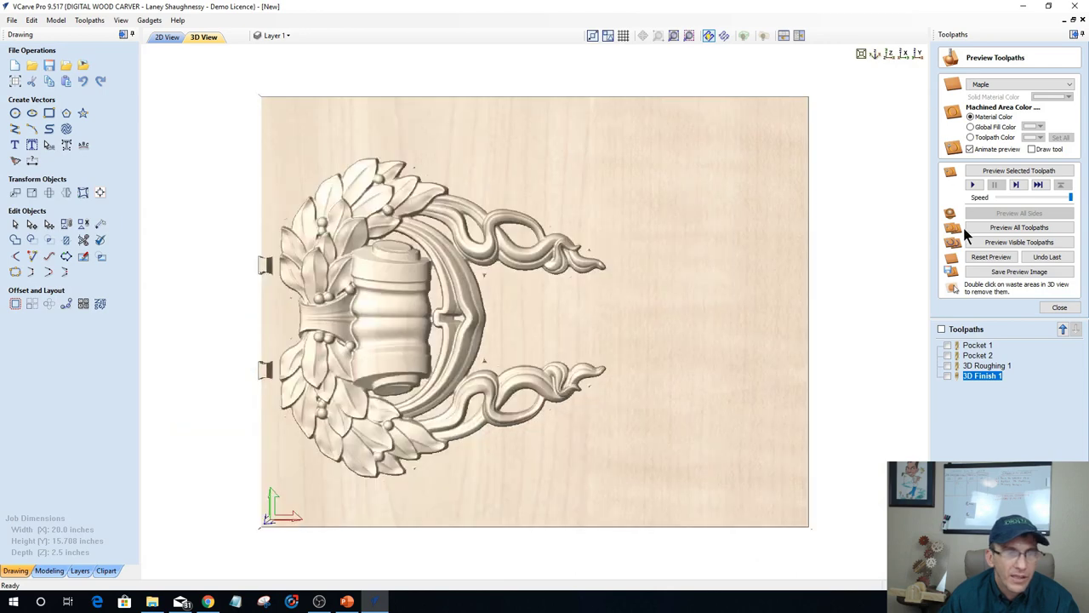
pyautogui.click(948, 345)
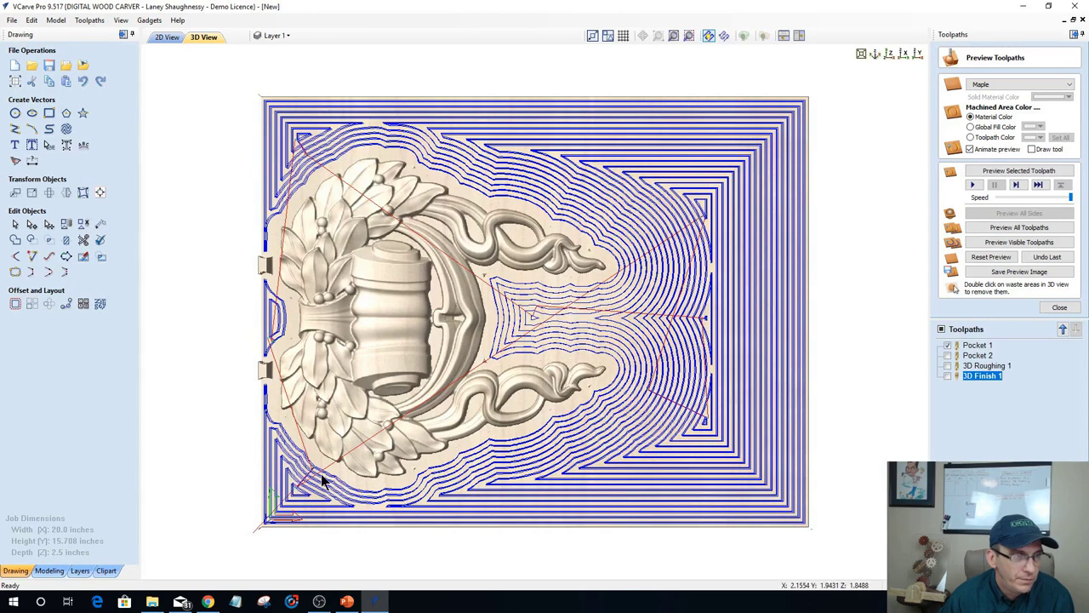
# Set 3D Finish 1's boundary offset to .5 inches and recalculate it.
pyautogui.doubleClick(985, 377)
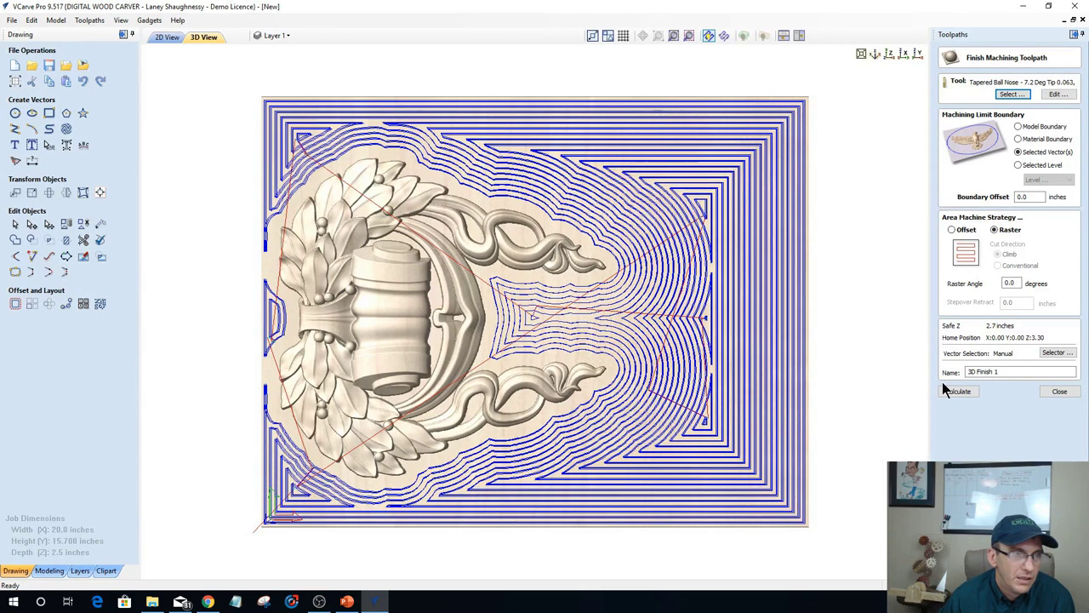
pyautogui.doubleClick(1031, 196)
pyautogui.press('BackSpace')
pyautogui.write('.')
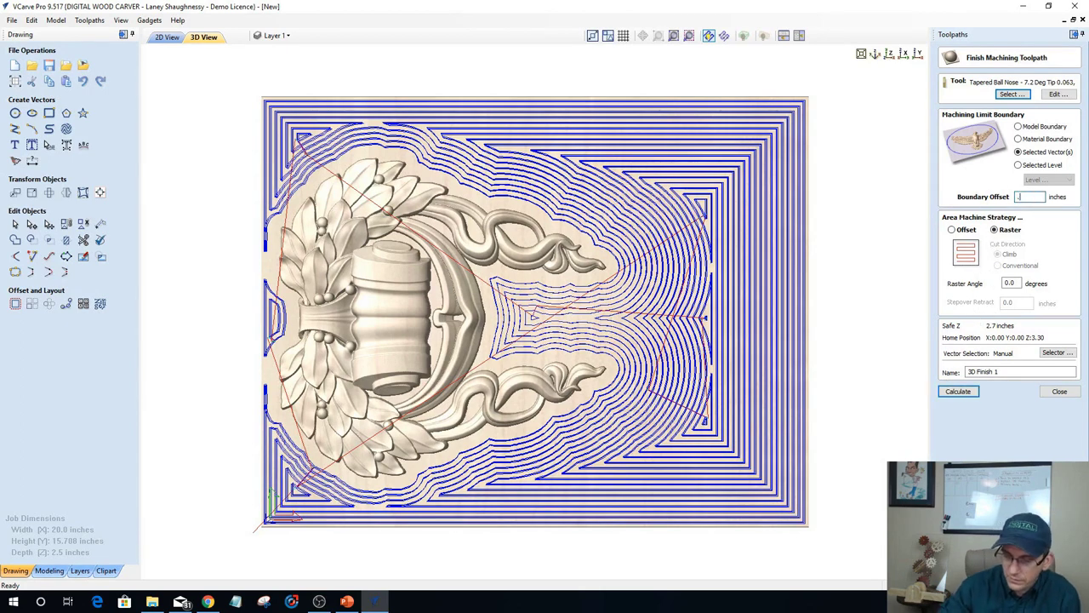
pyautogui.write('5')
pyautogui.click(970, 393)
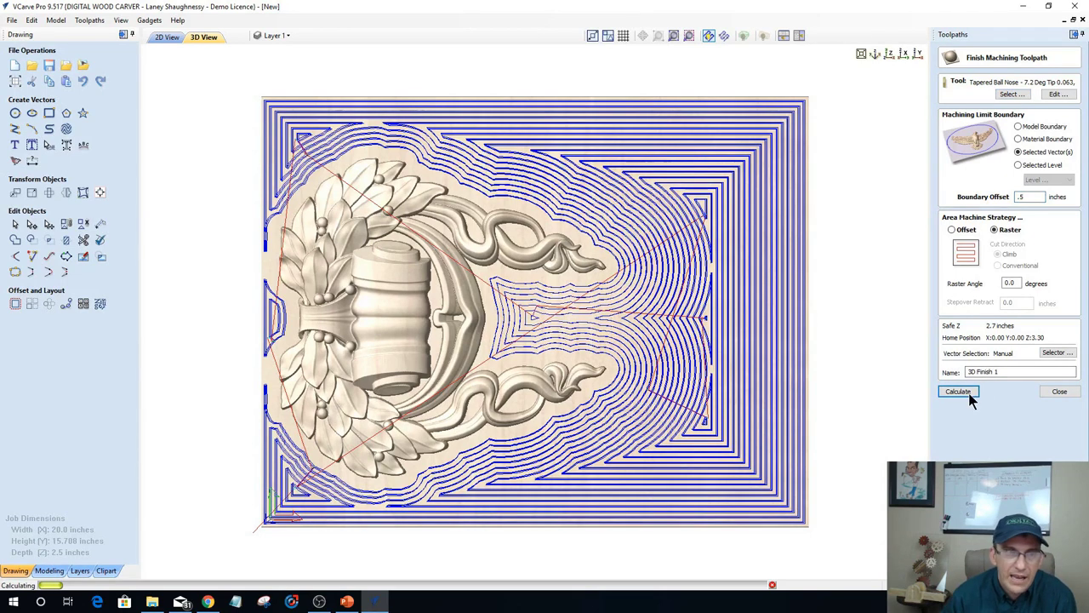
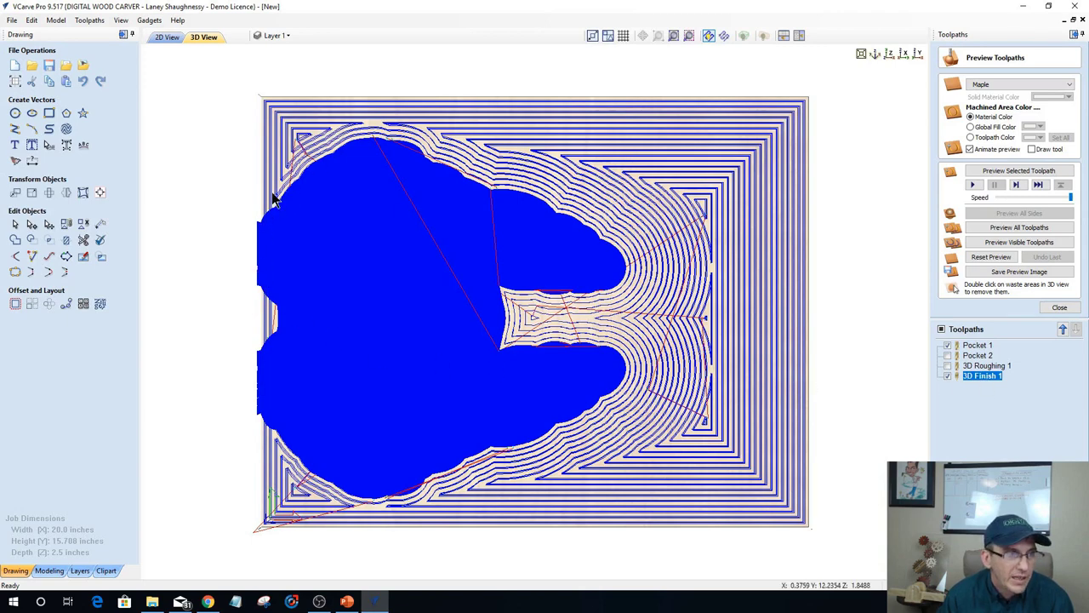
# Simulate 3D Finish 1 in the 3D view so the laurel-and-scroll relief appears in maple.
pyautogui.click(202, 42)
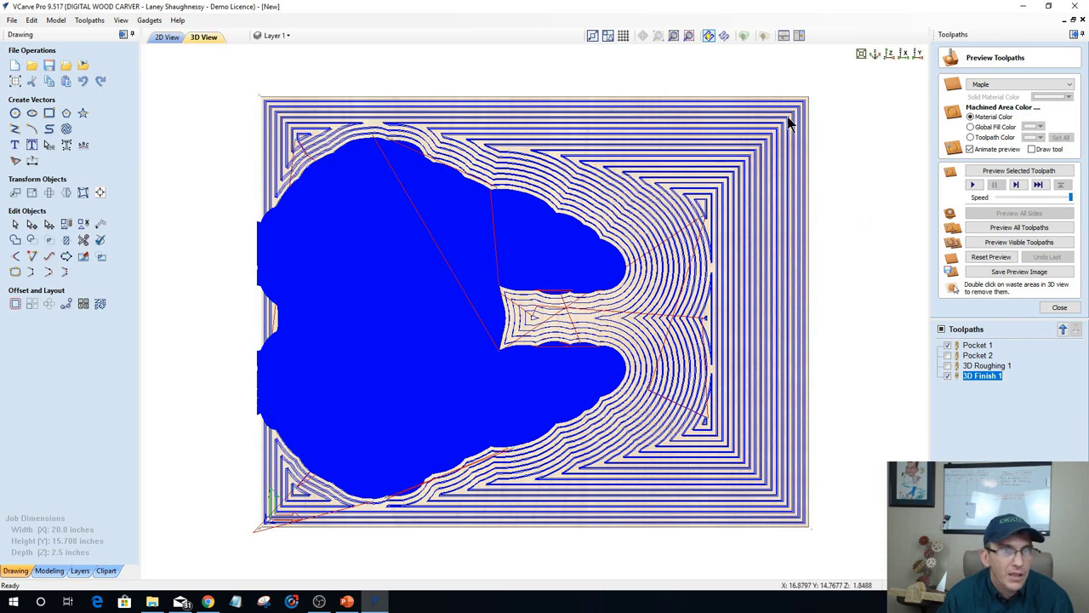
pyautogui.click(996, 172)
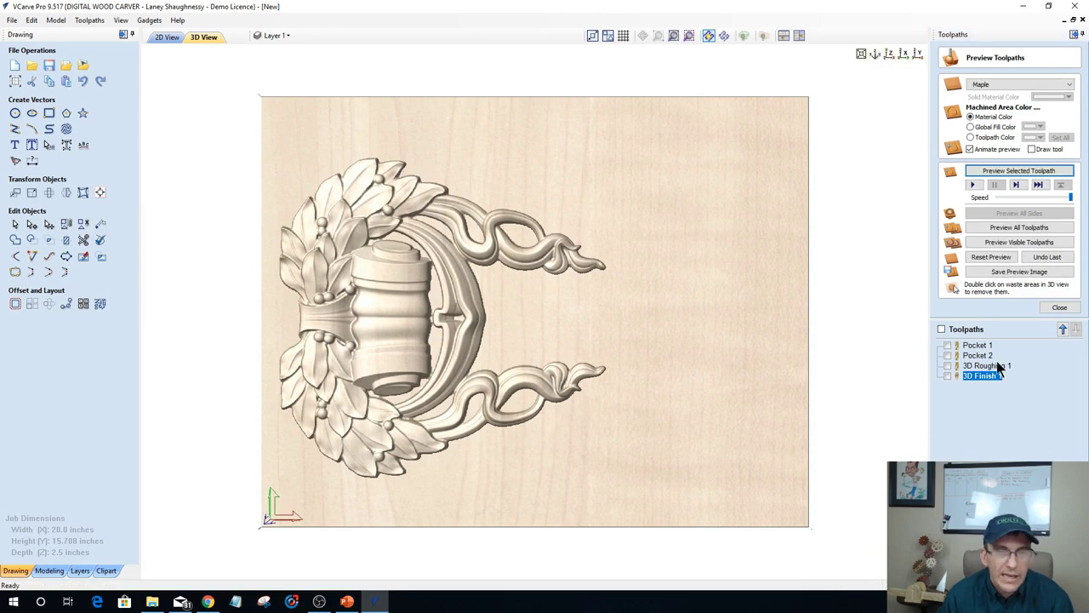
pyautogui.click(1059, 307)
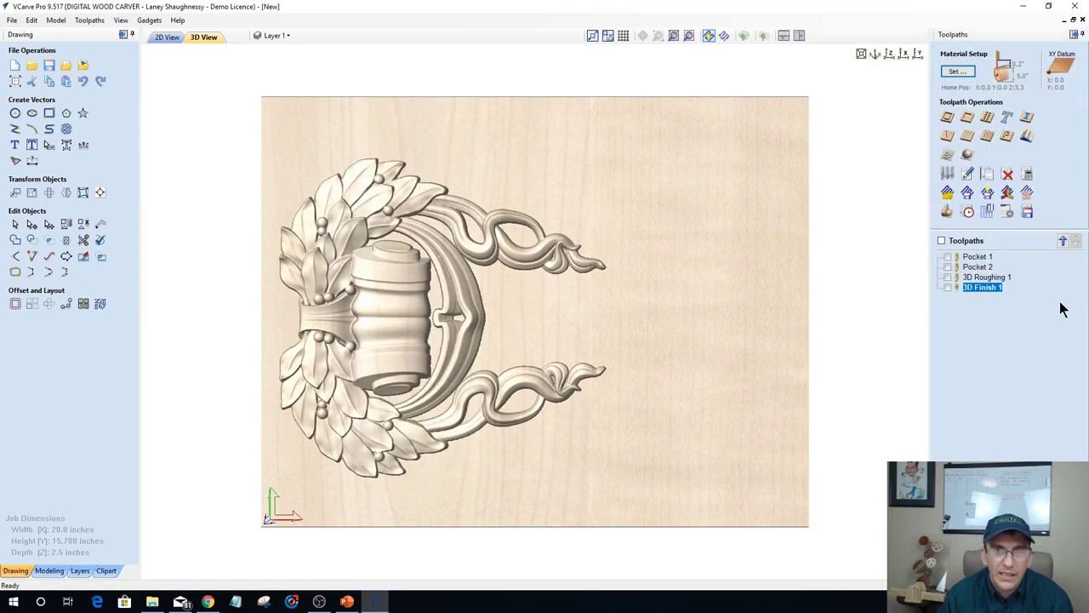
# Show the toolpath machining-time summary (total 07:40:51, 3D Finish 1 at 05:30:08) and return to 2D view.
pyautogui.click(968, 213)
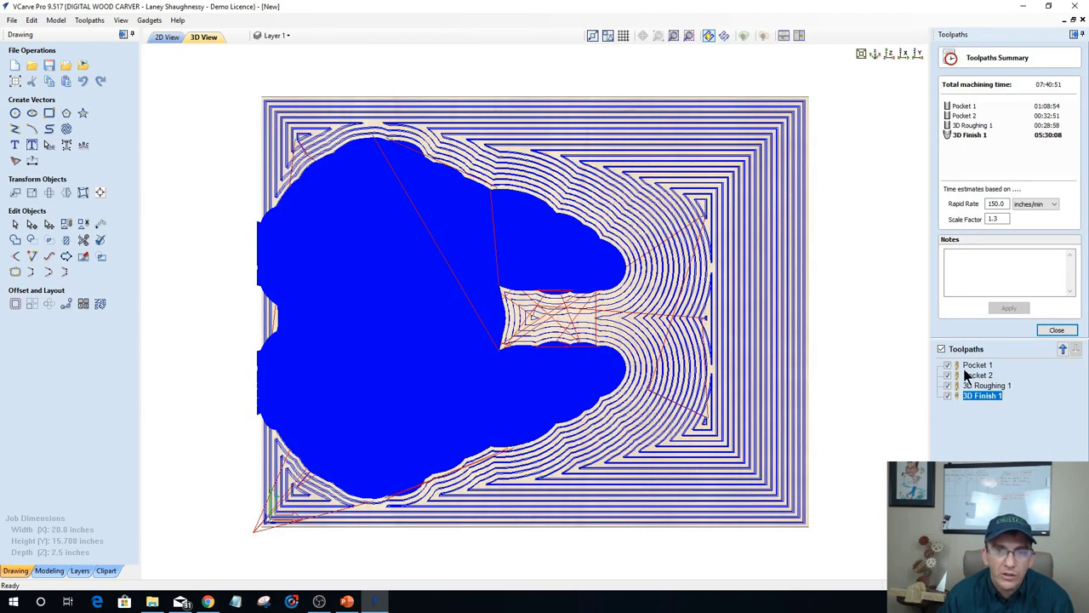
pyautogui.moveTo(985, 398)
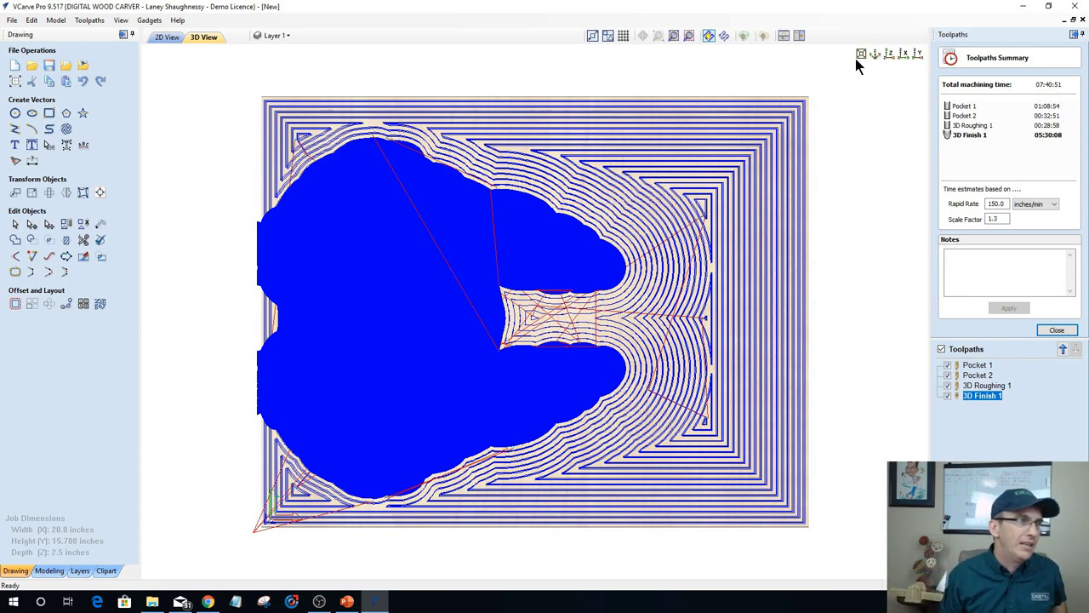
pyautogui.click(167, 39)
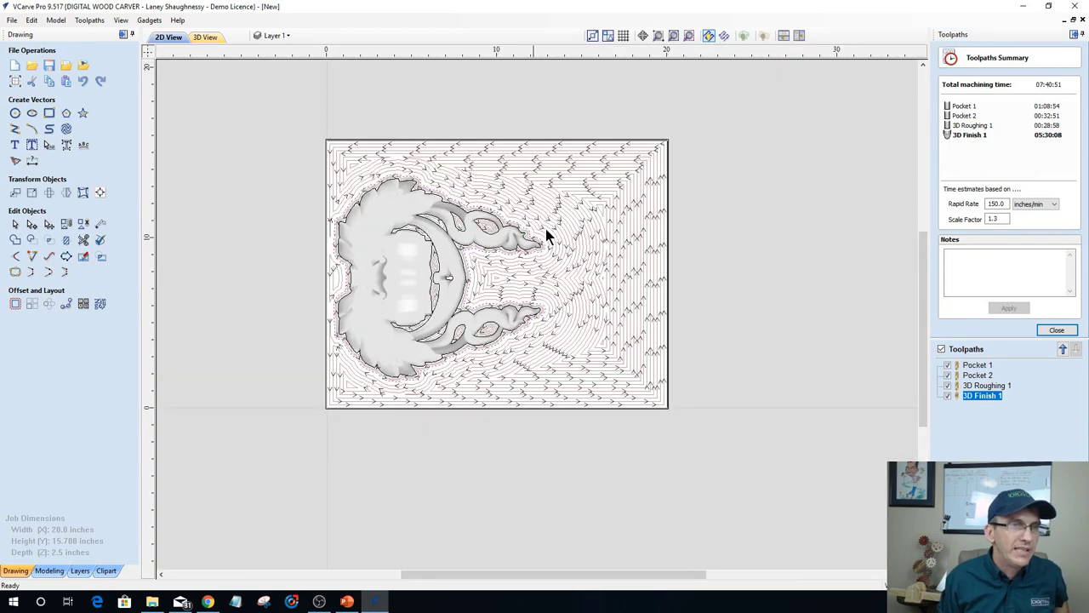
# Hide all toolpaths, inspect the job border and 3D model outline, then clear the selection.
pyautogui.click(941, 349)
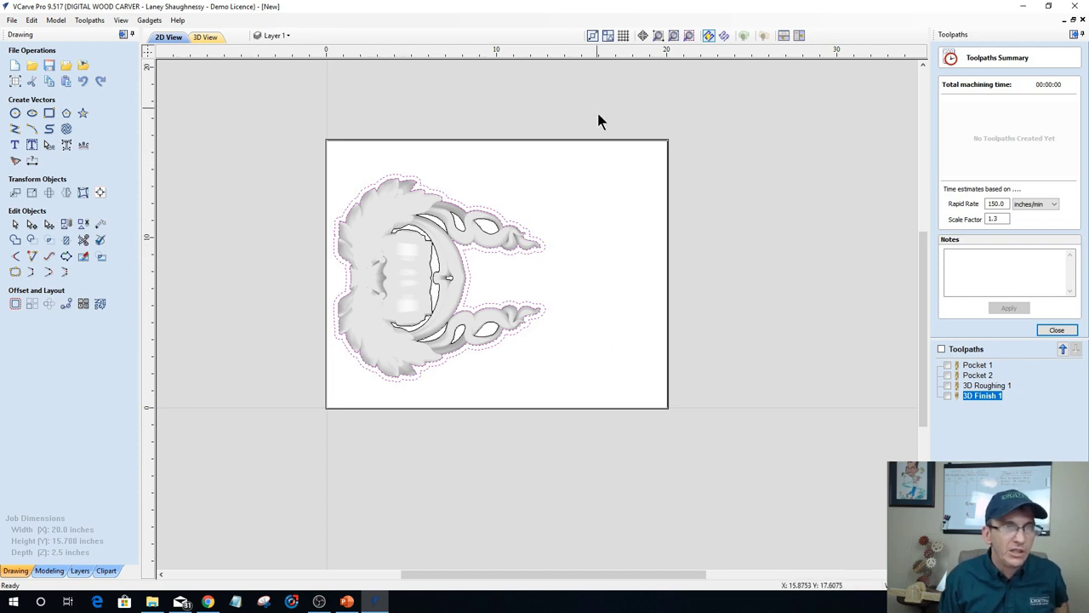
pyautogui.click(619, 143)
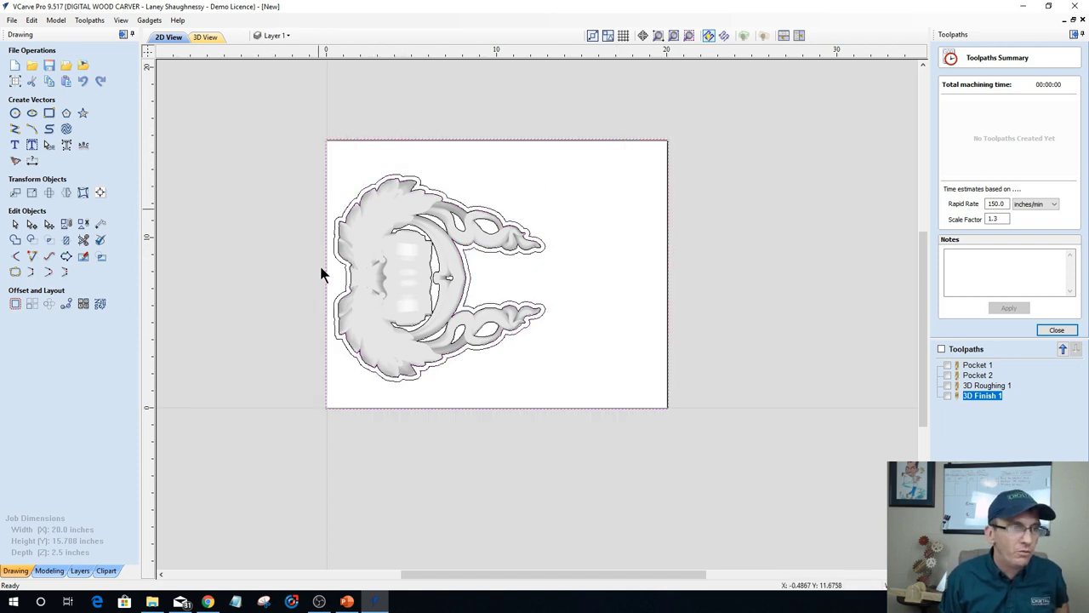
pyautogui.click(466, 207)
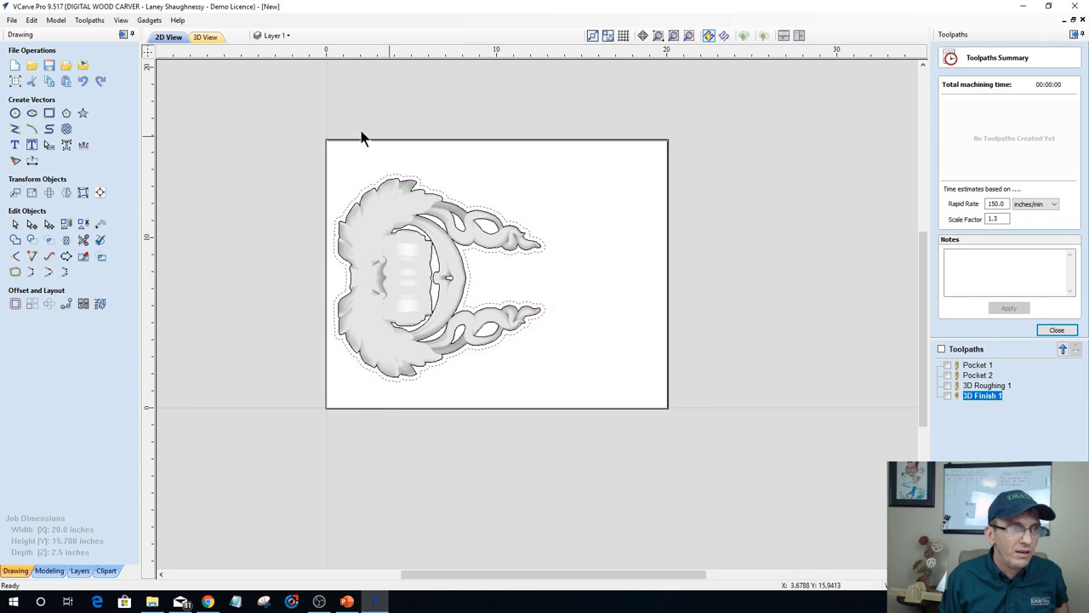
pyautogui.click(408, 140)
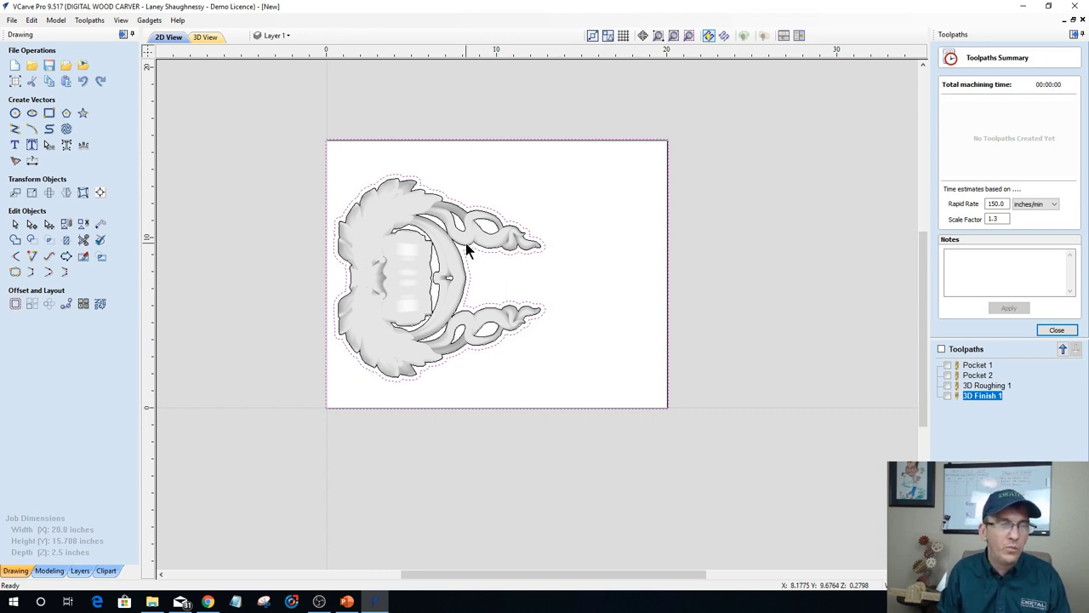
pyautogui.press('Escape')
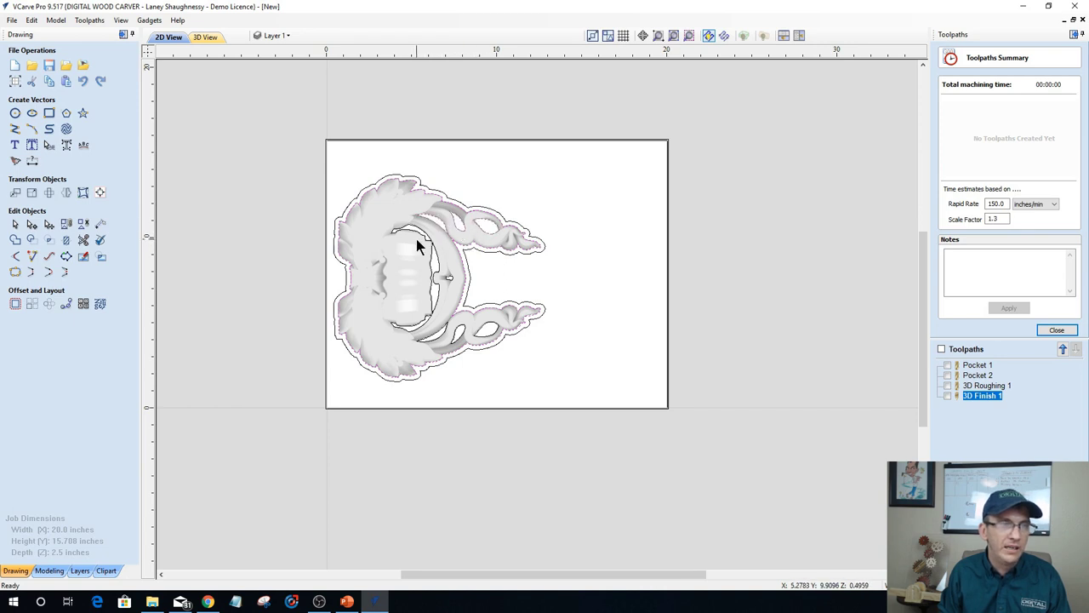
# Leave Pocket 2 hidden and show 3D Roughing 1, checking the 3D model boundary.
pyautogui.click(949, 375)
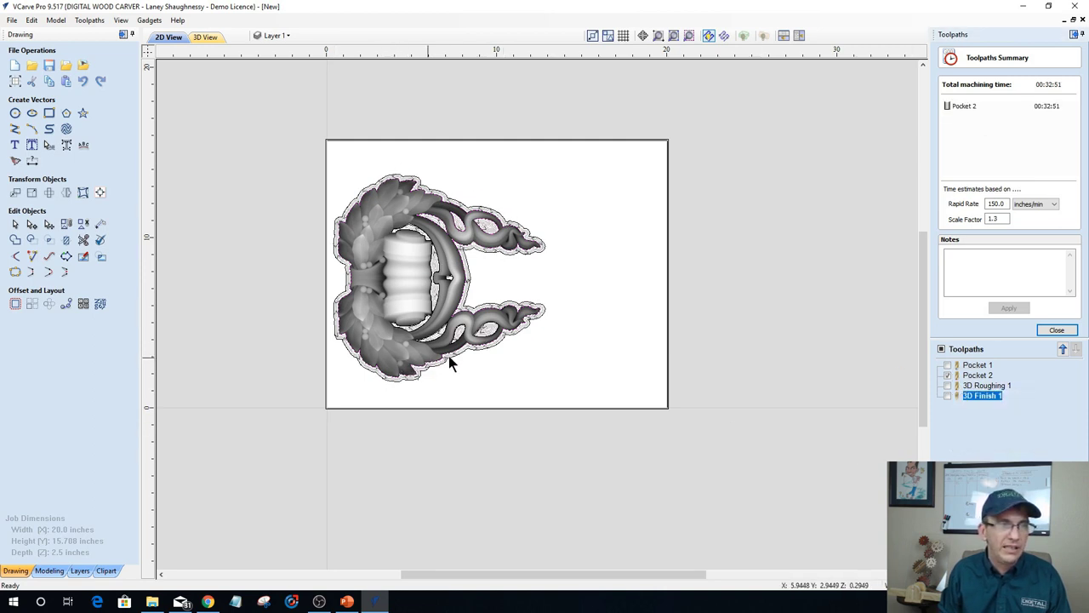
pyautogui.click(947, 376)
pyautogui.click(948, 386)
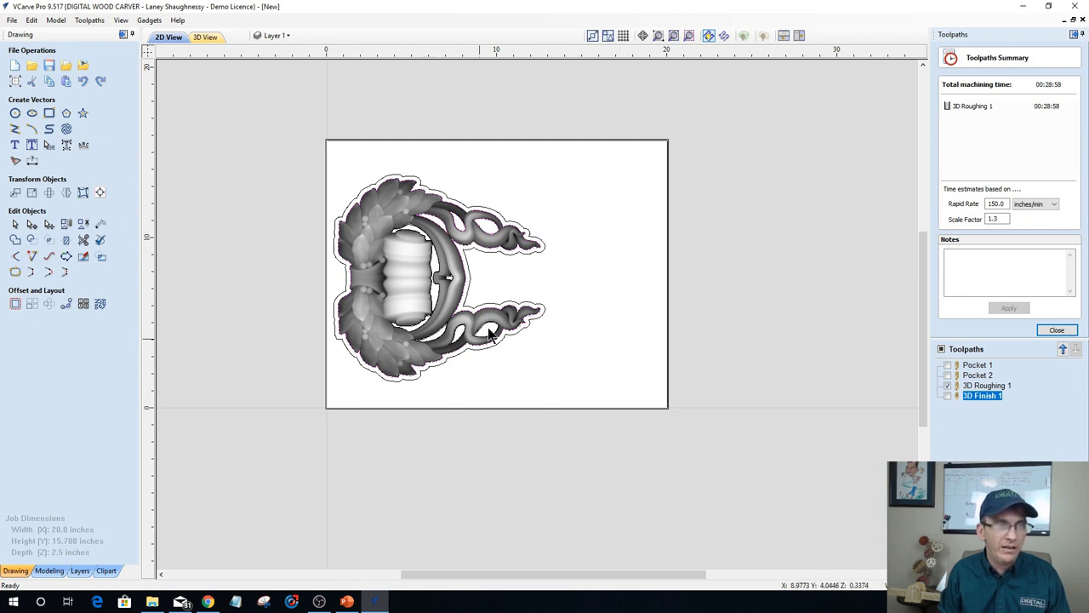
pyautogui.click(516, 335)
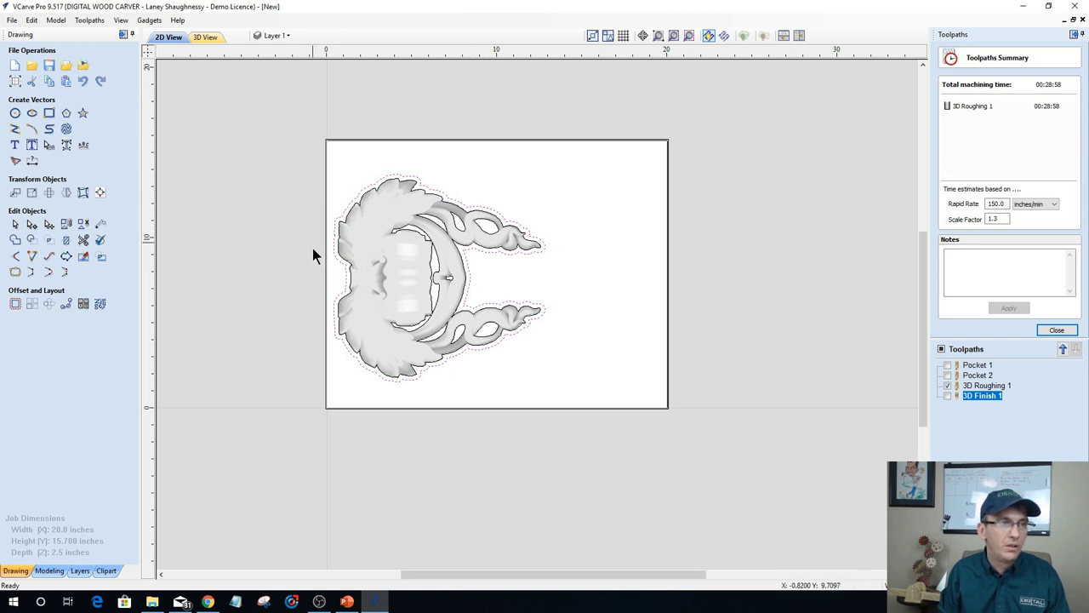
pyautogui.click(317, 297)
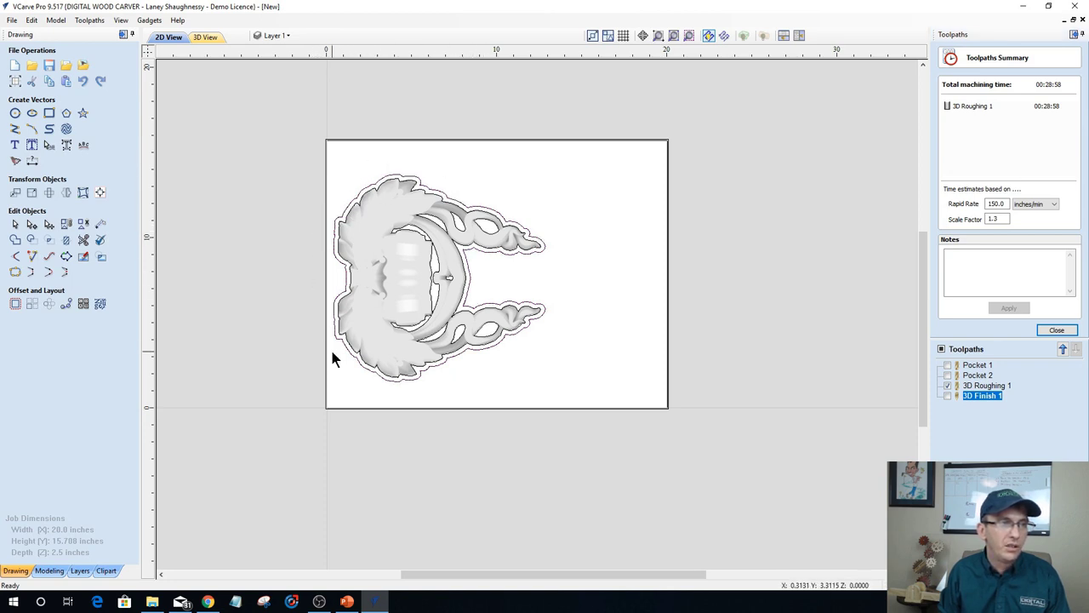
# Add 3D Finish 1 so the machining total reads 05:59:06, then select 3D Roughing 1.
pyautogui.click(946, 395)
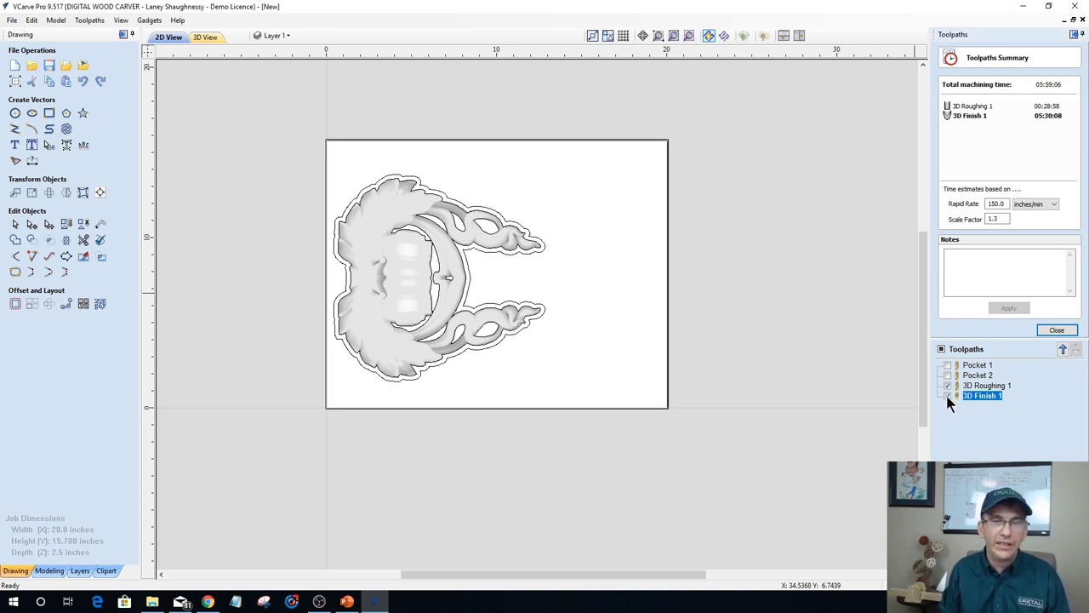
pyautogui.click(967, 377)
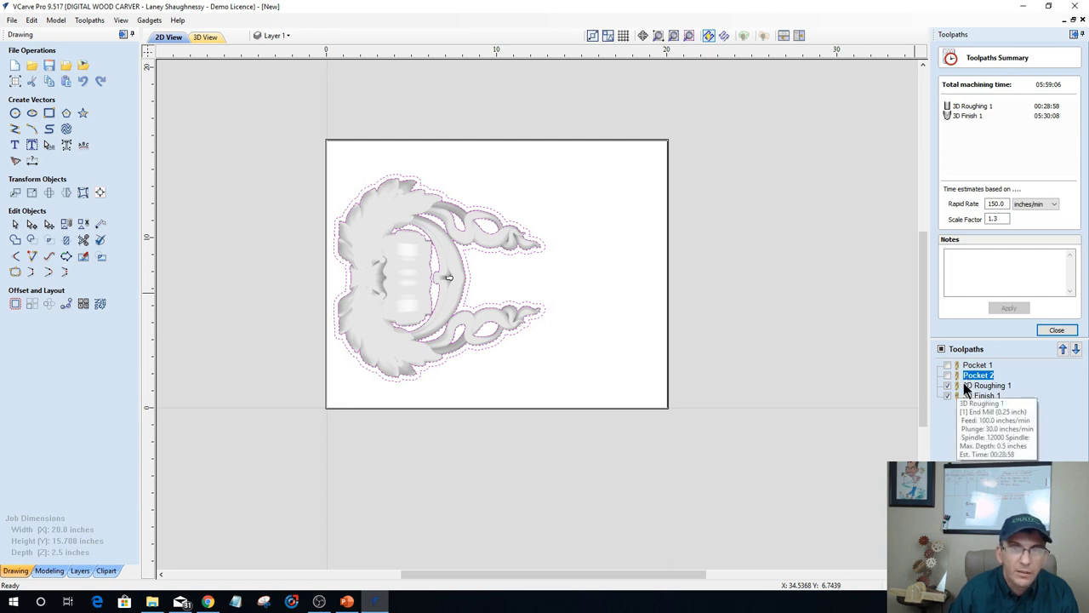
pyautogui.click(965, 386)
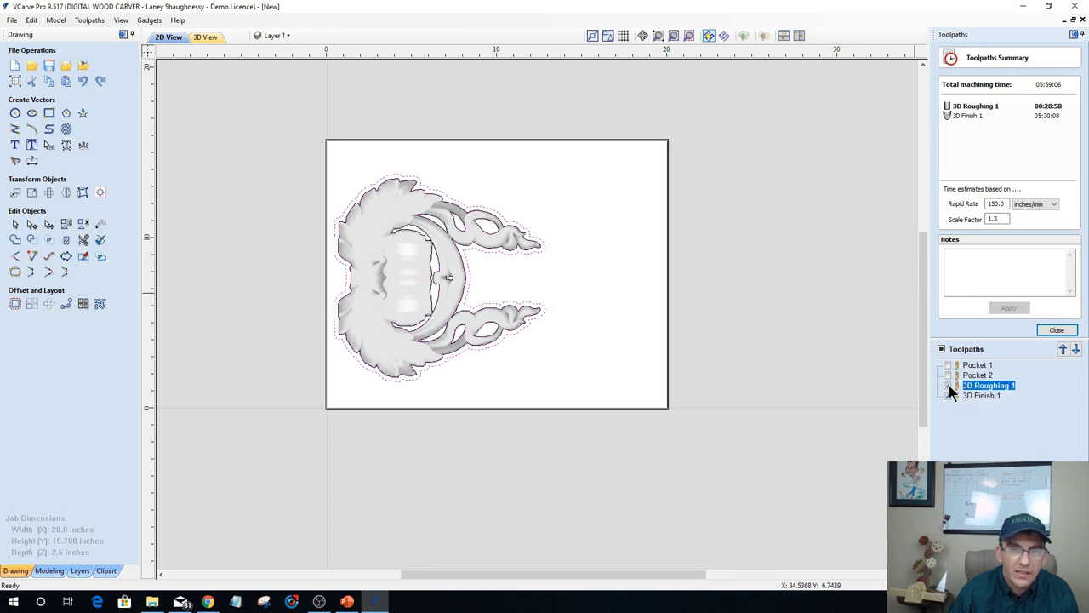
# Recalculate 3D Roughing 1 with a 0.5 inch boundary offset and open 3D Finish 1's settings.
pyautogui.doubleClick(982, 385)
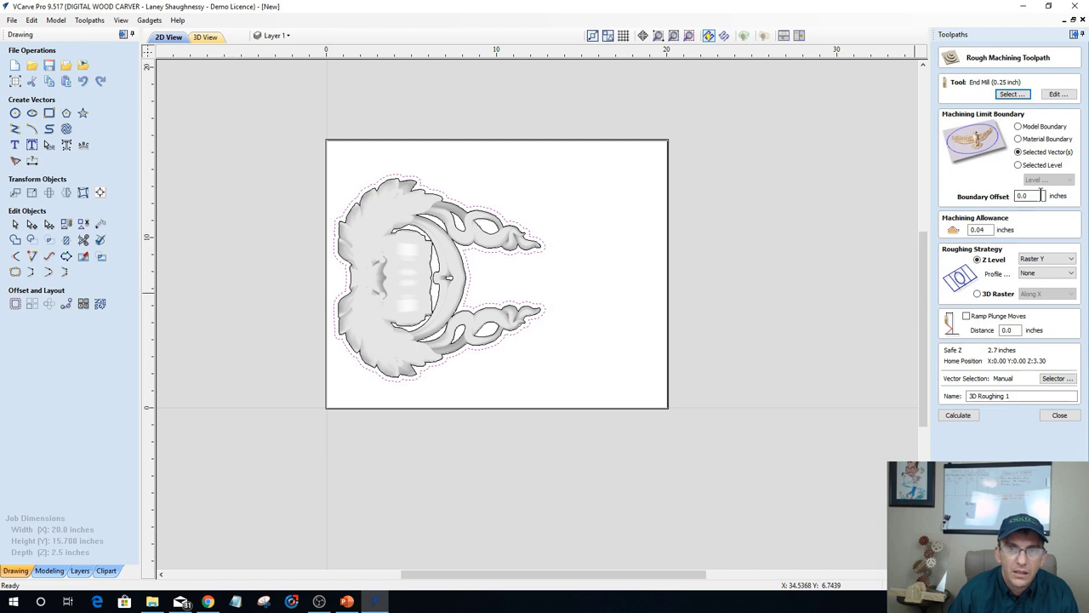
pyautogui.click(1041, 195)
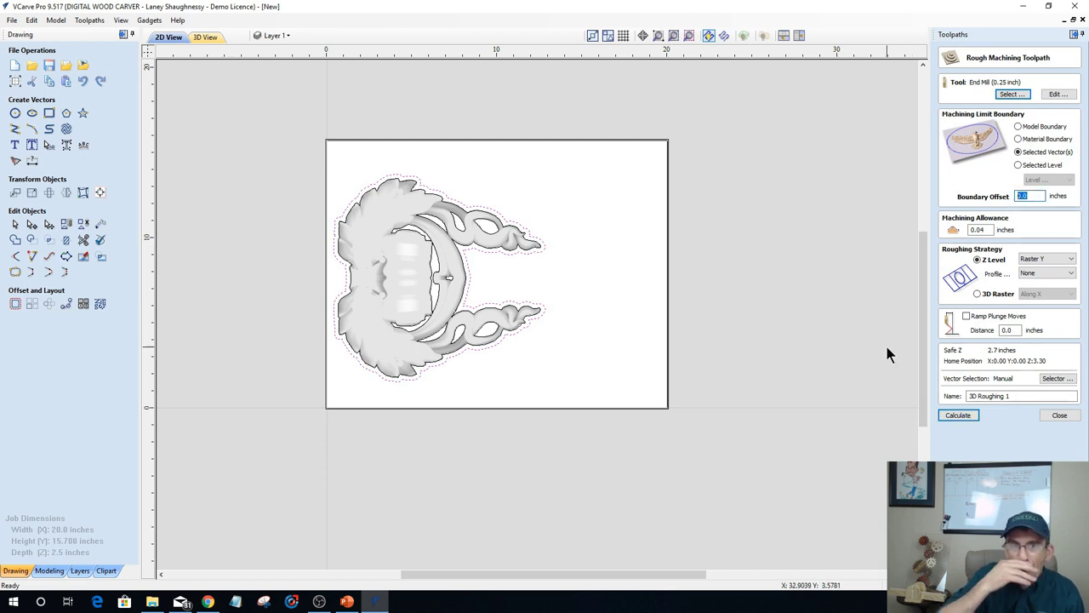
pyautogui.write('.')
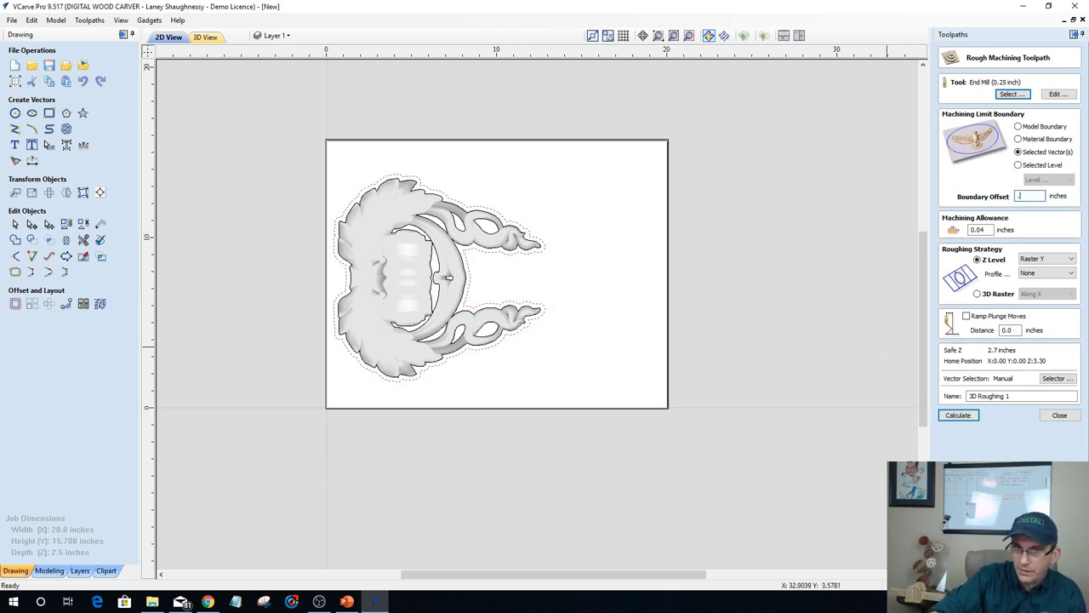
pyautogui.write('5')
pyautogui.click(953, 414)
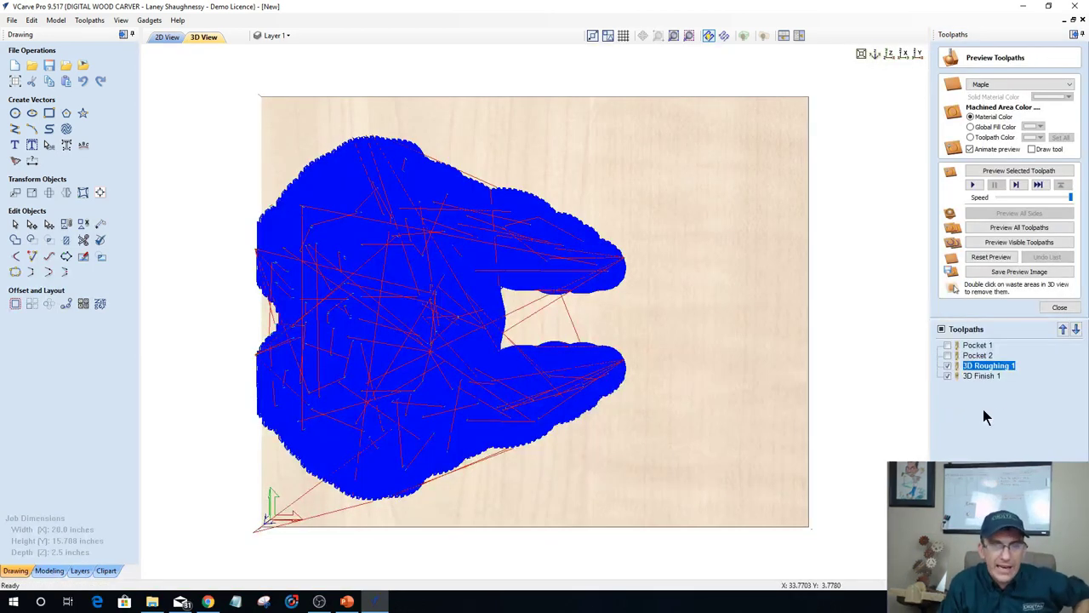
pyautogui.doubleClick(982, 376)
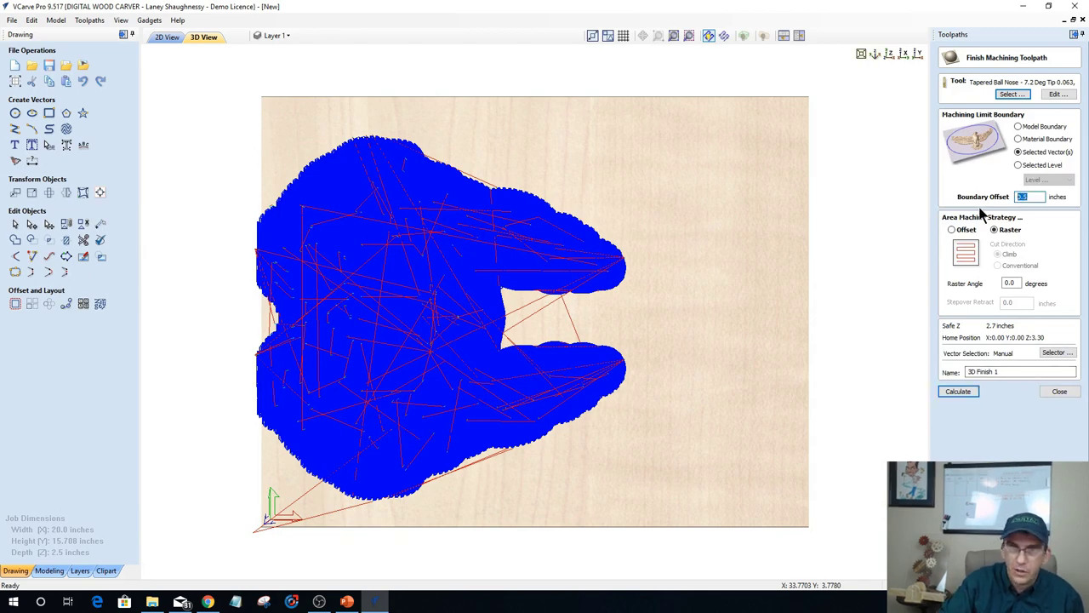
# Set 3D Finish 1's boundary offset to 0 and recalculate the finish toolpath.
pyautogui.write('0')
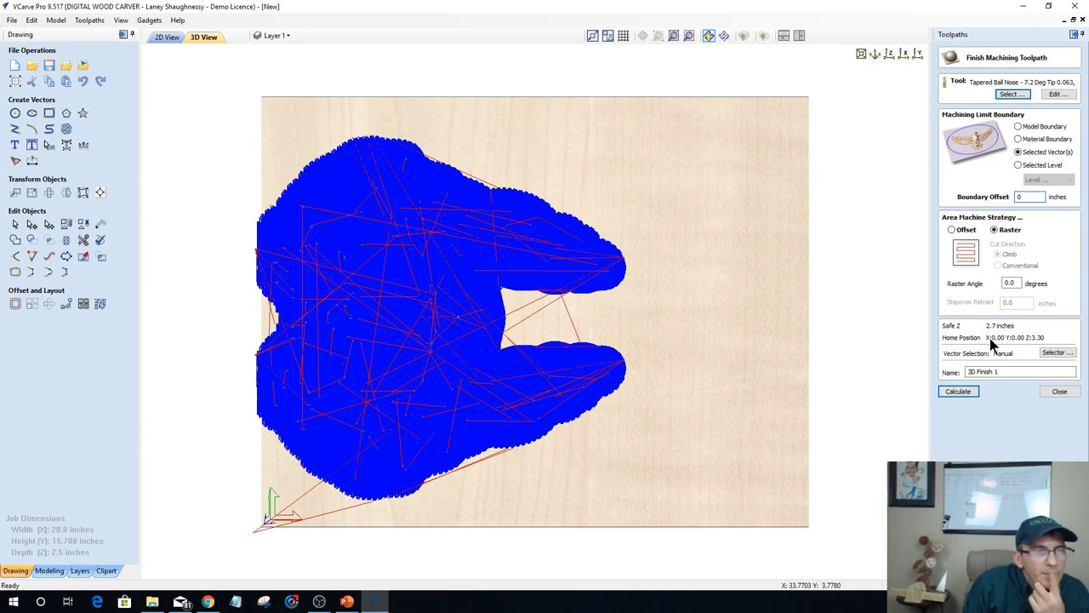
pyautogui.moveTo(348, 523); pyautogui.dragTo(505, 358)
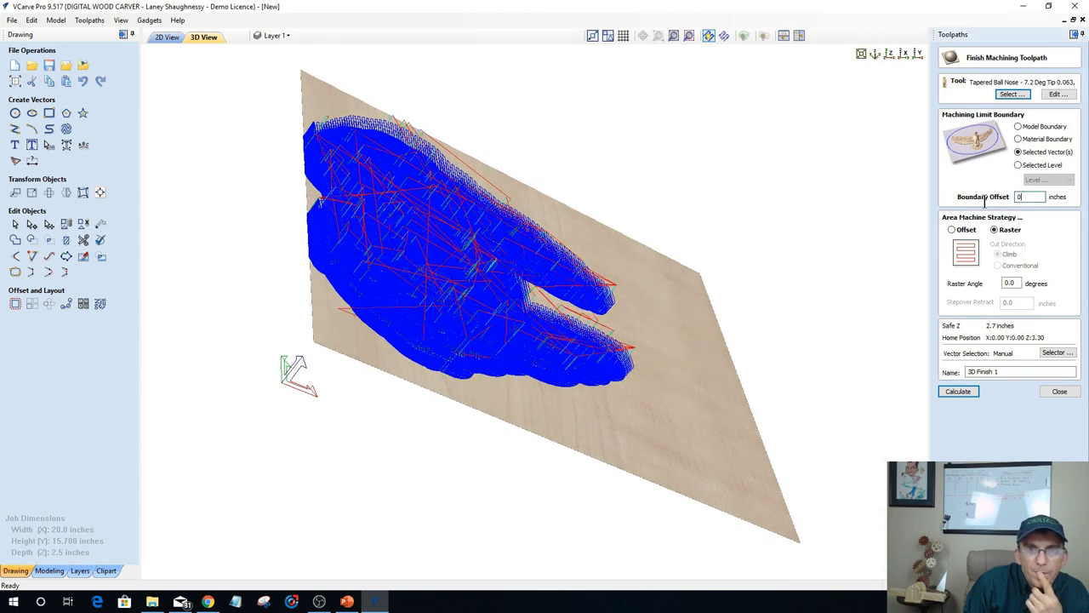
pyautogui.click(958, 391)
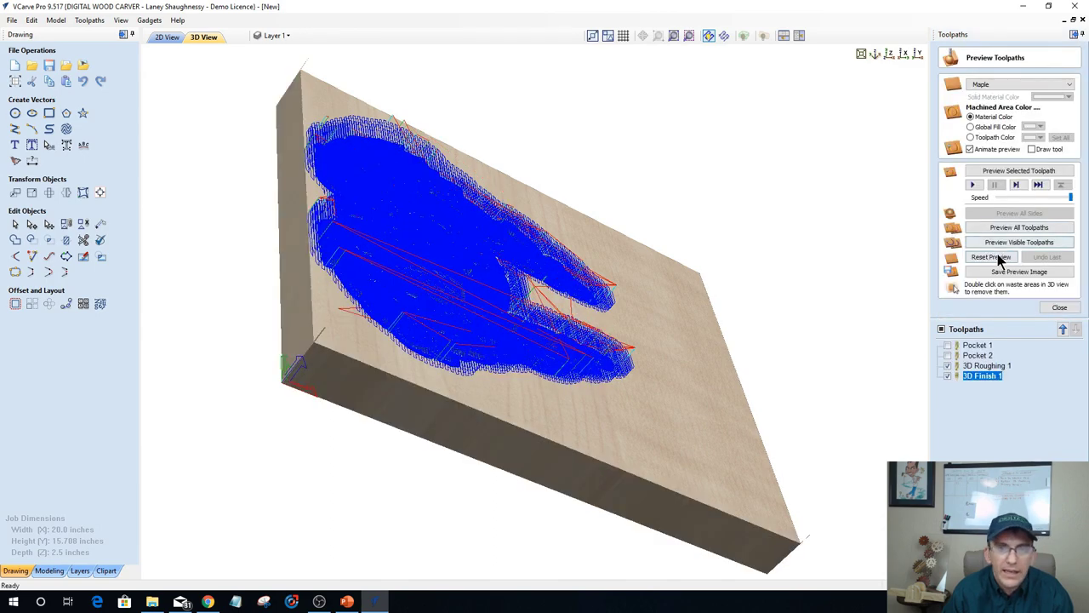
# Show Pocket 1 and Pocket 2 again so all four toolpaths count in the machining summary.
pyautogui.click(1070, 307)
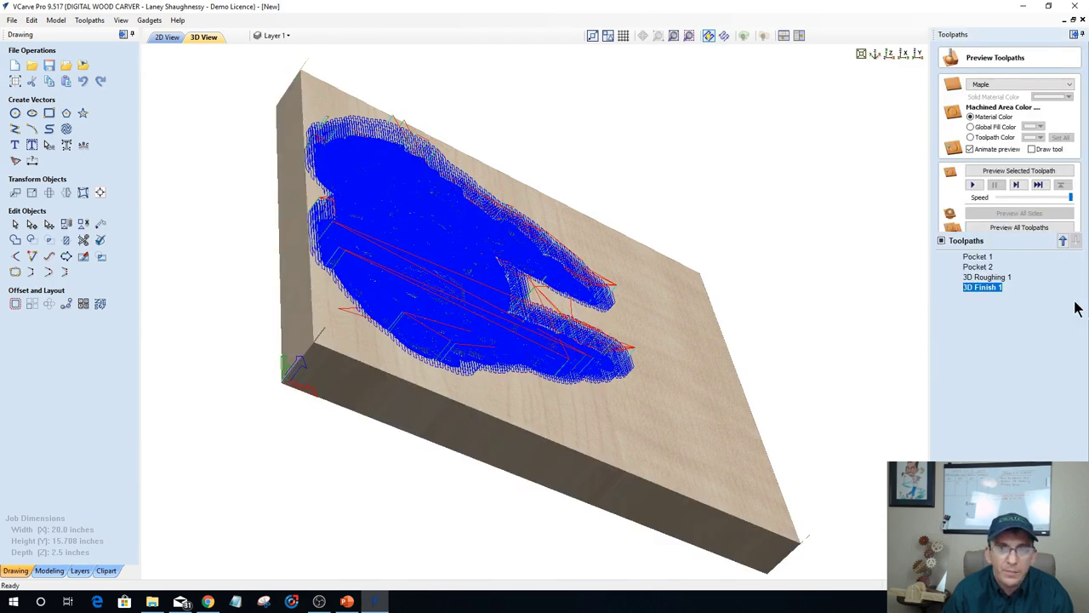
pyautogui.click(968, 212)
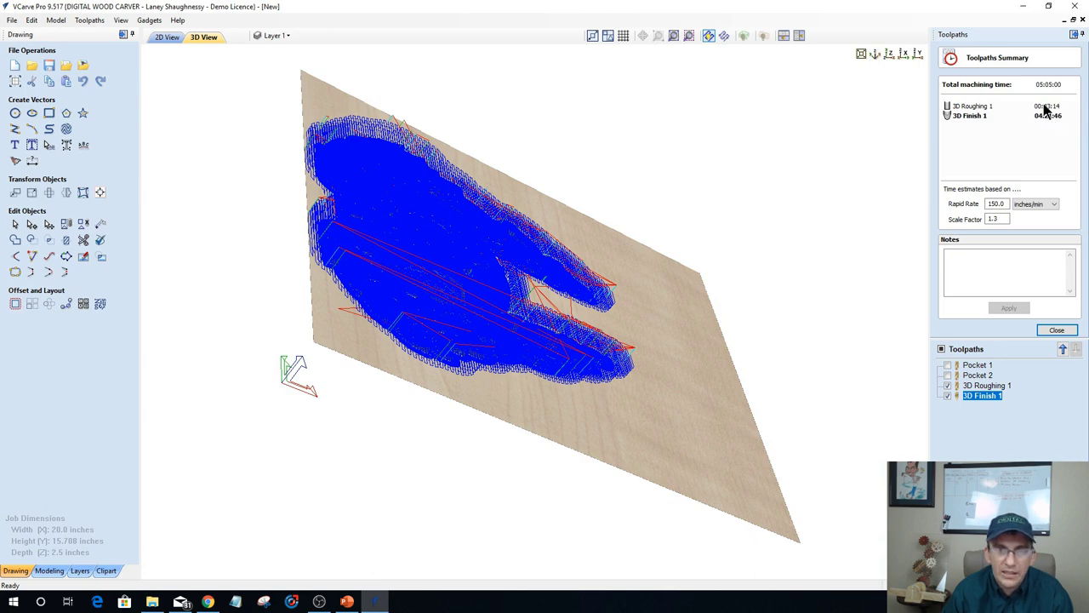
pyautogui.click(947, 365)
pyautogui.click(947, 375)
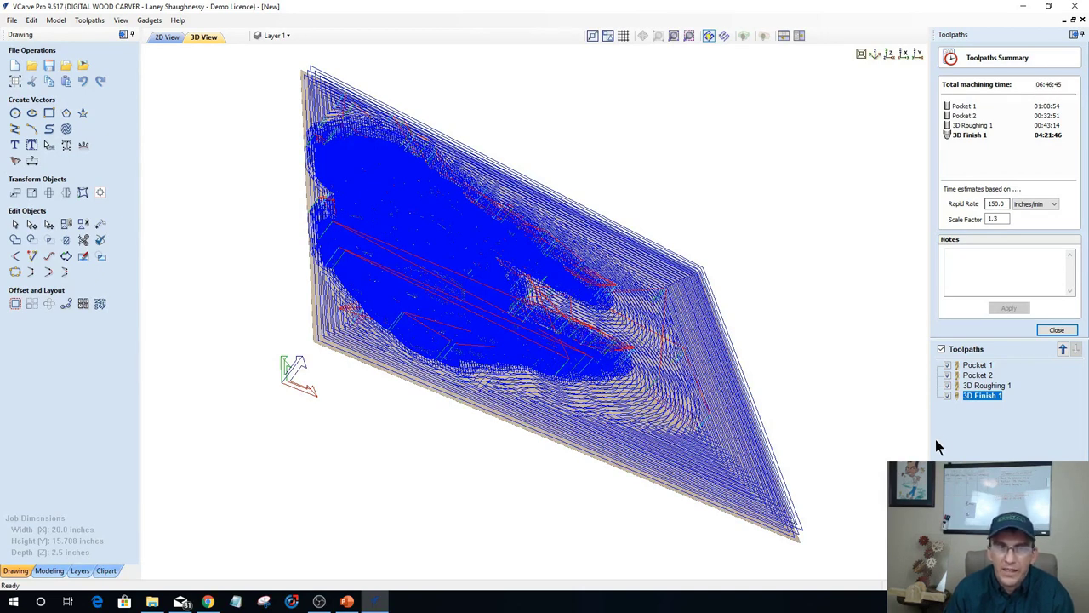
pyautogui.click(1054, 330)
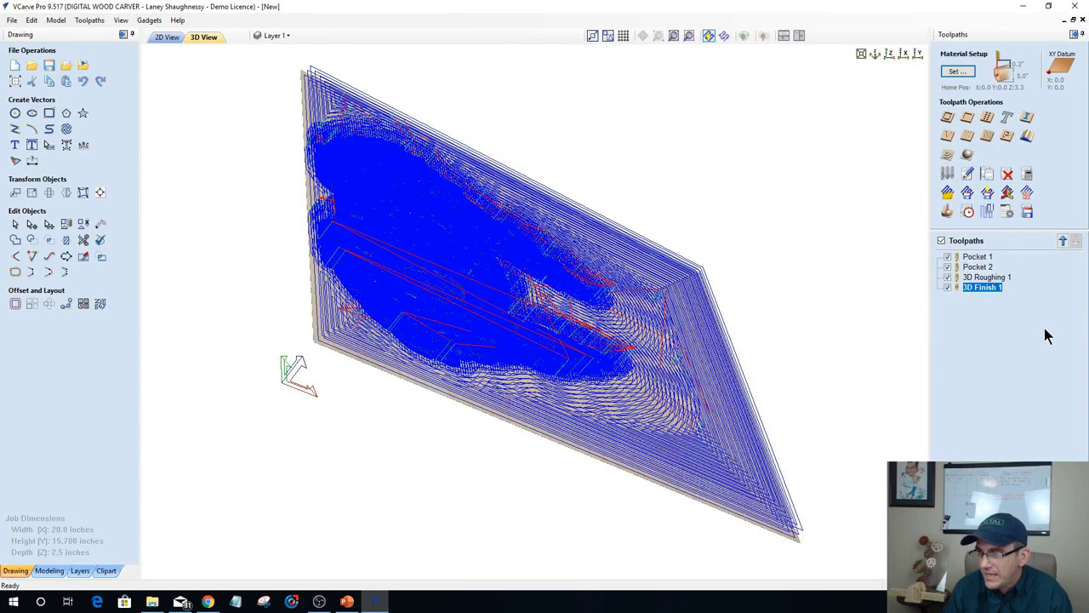
# Orbit the 3D view to inspect the finish toolpath, then return to the 2D view.
pyautogui.moveTo(433, 284); pyautogui.dragTo(161, 295)
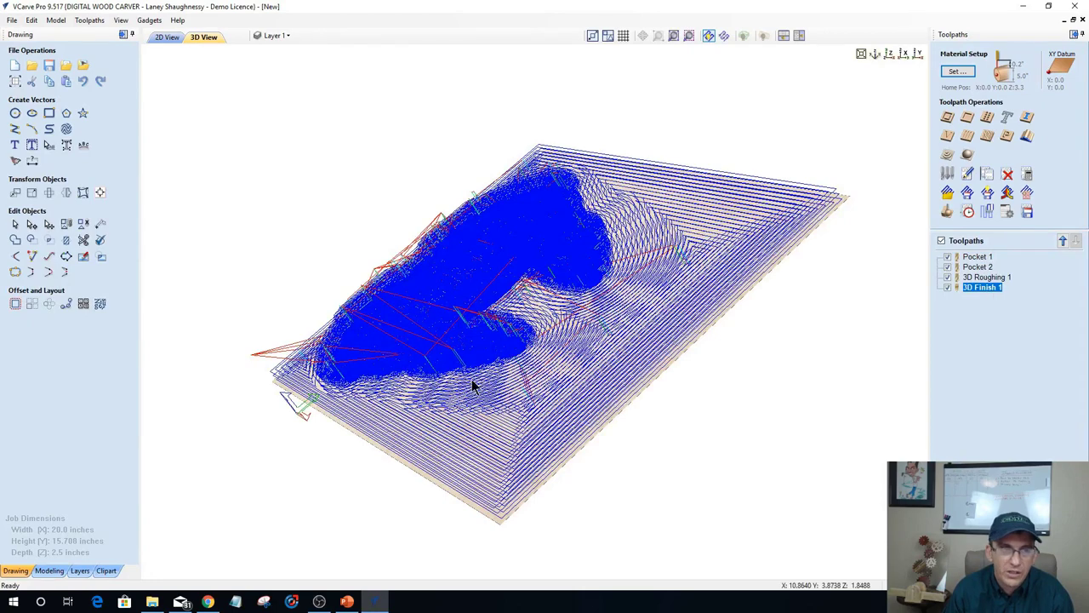
pyautogui.moveTo(576, 365); pyautogui.dragTo(630, 326)
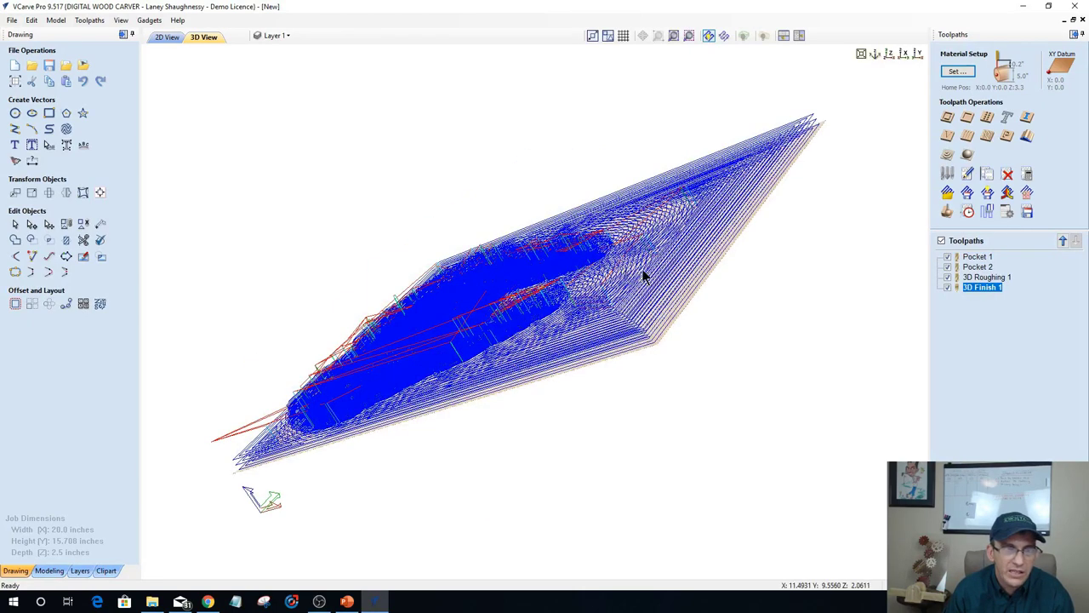
pyautogui.moveTo(644, 275); pyautogui.dragTo(730, 282)
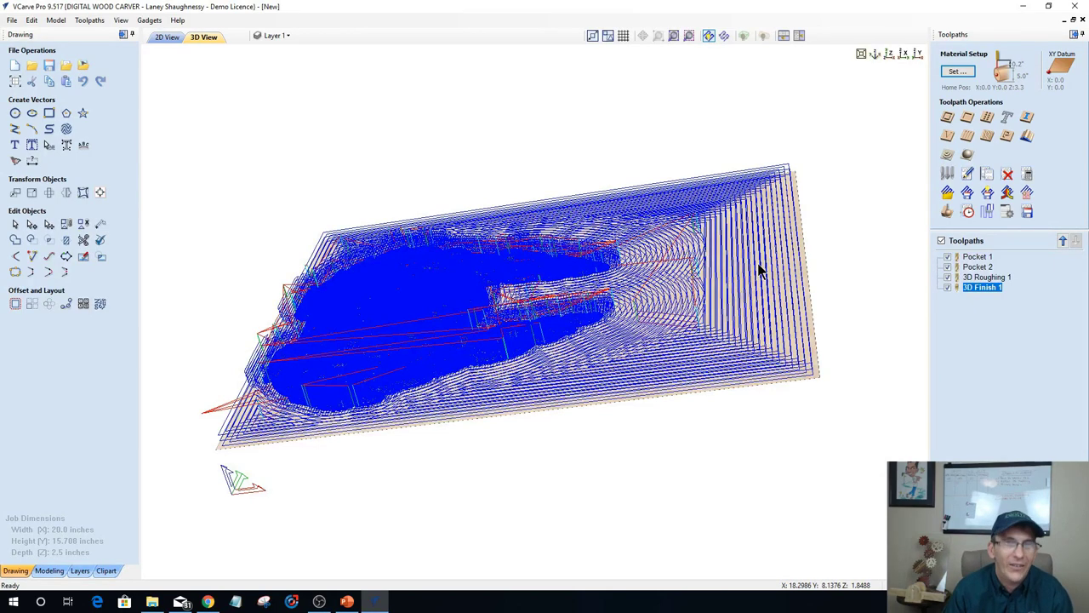
pyautogui.click(168, 36)
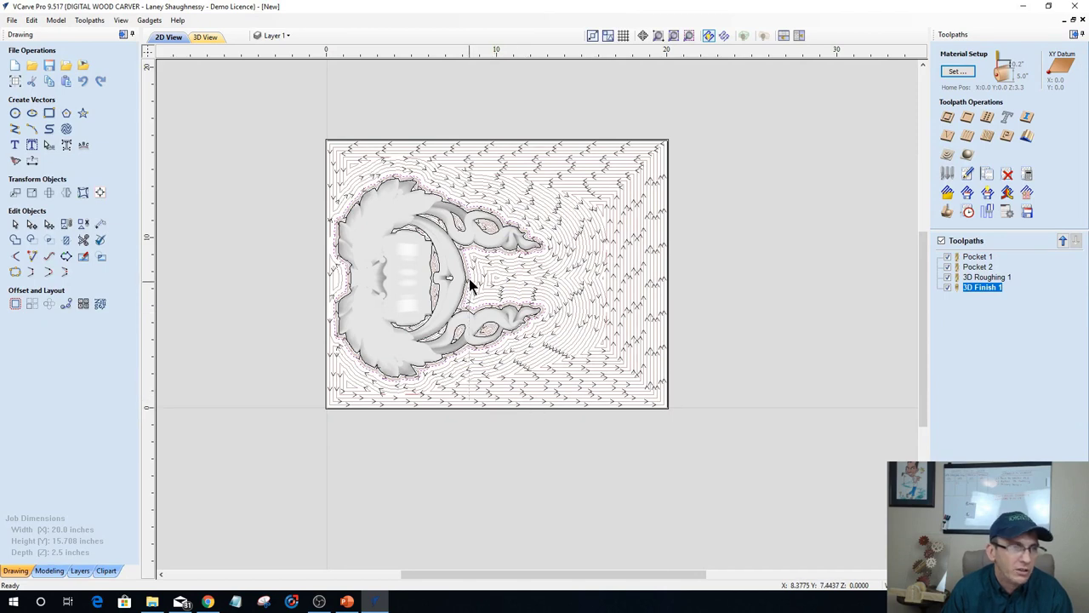
# Hide all toolpath previews, review the cylinder material setup unchanged, and deselect the relief.
pyautogui.click(941, 240)
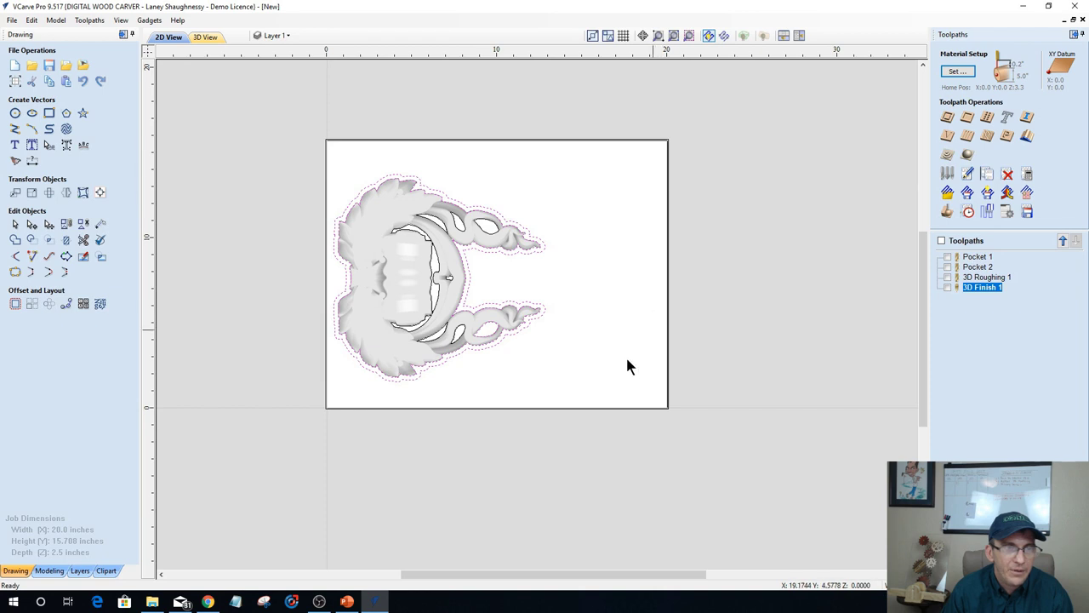
pyautogui.click(968, 73)
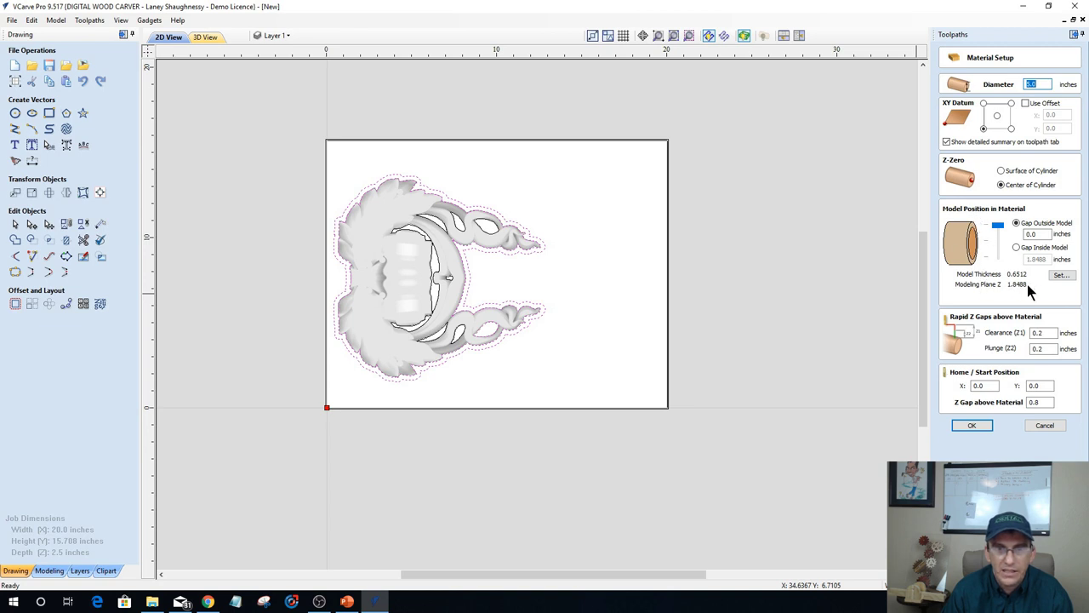
pyautogui.click(1030, 427)
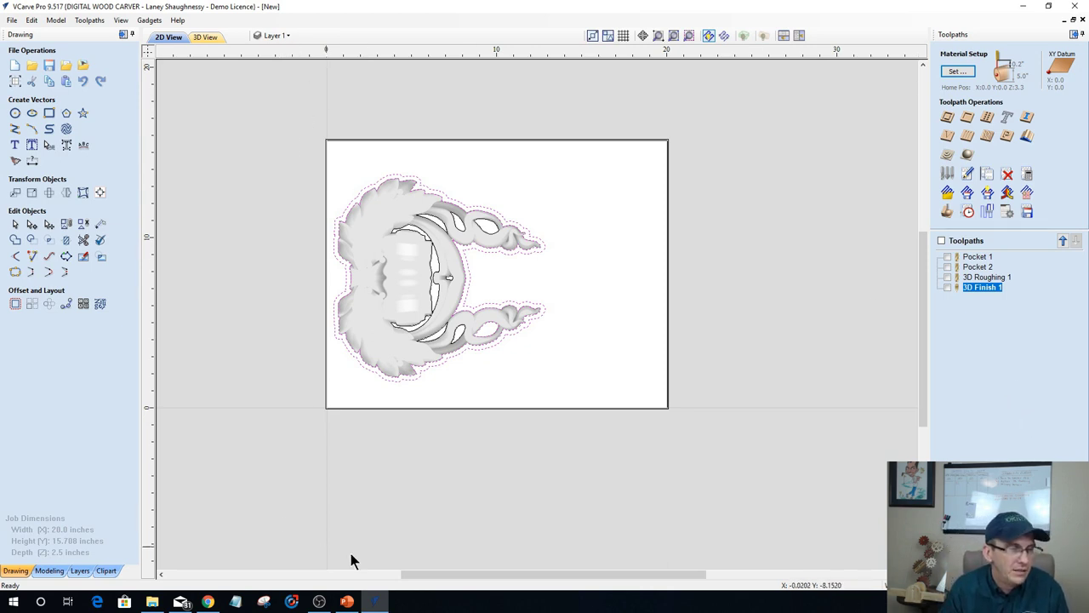
pyautogui.click(566, 362)
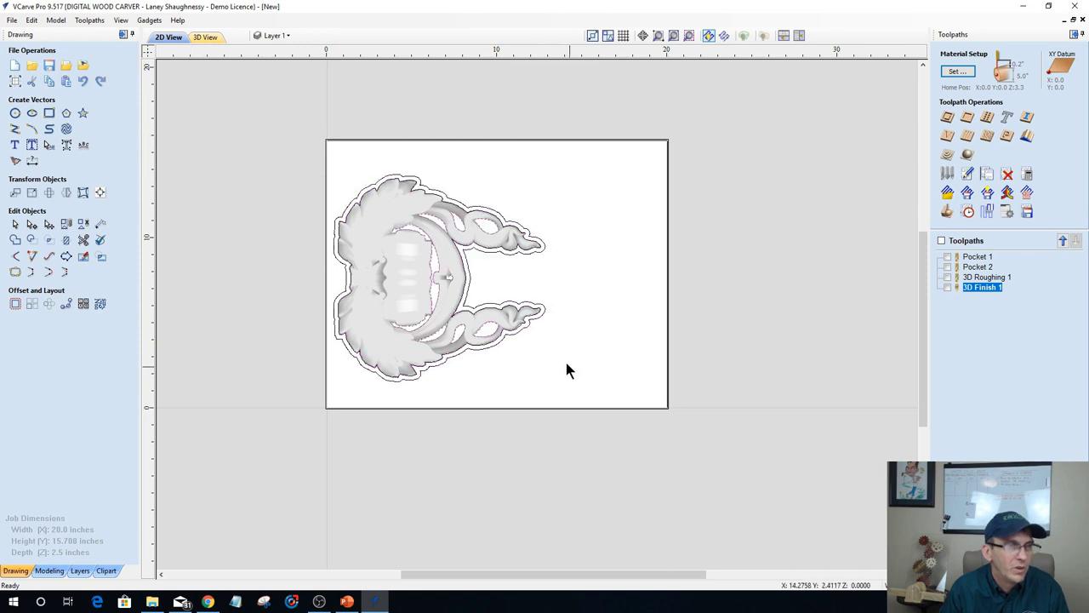
# Add 'WRAP IT' text (1.5 in, Segoe UI Semibold) beside the relief and rotate it 90° vertical.
pyautogui.click(16, 147)
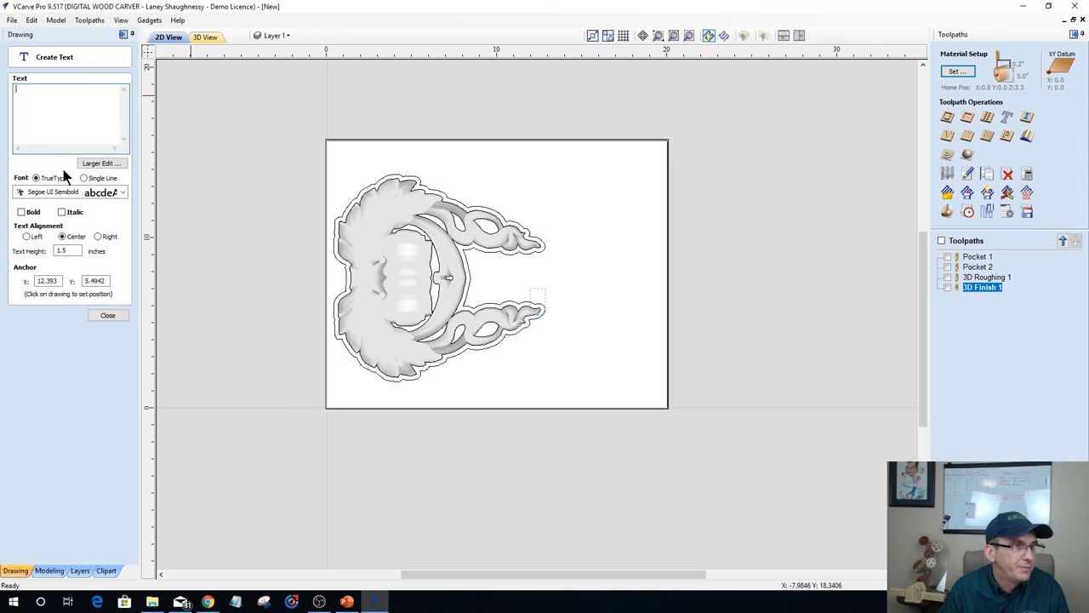
pyautogui.click(57, 112)
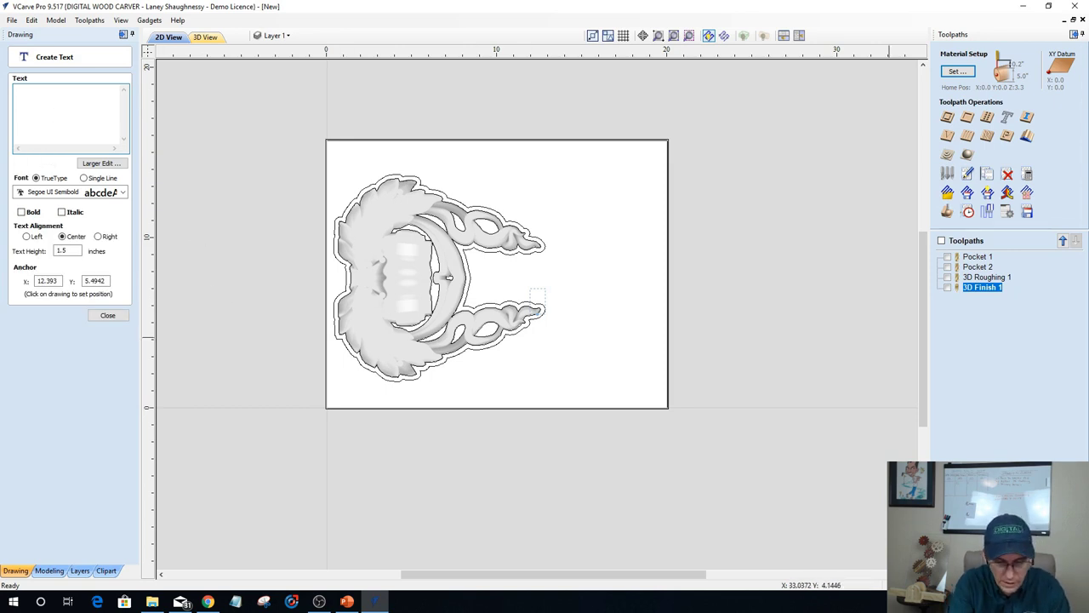
pyautogui.write('T')
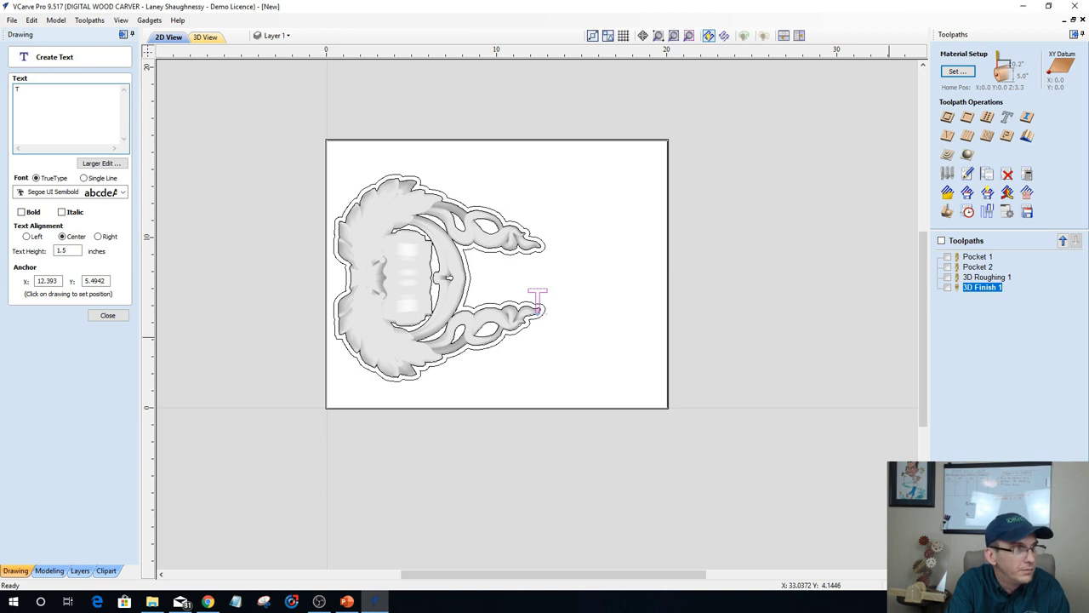
pyautogui.press('BackSpace')
pyautogui.press('BackSpace')
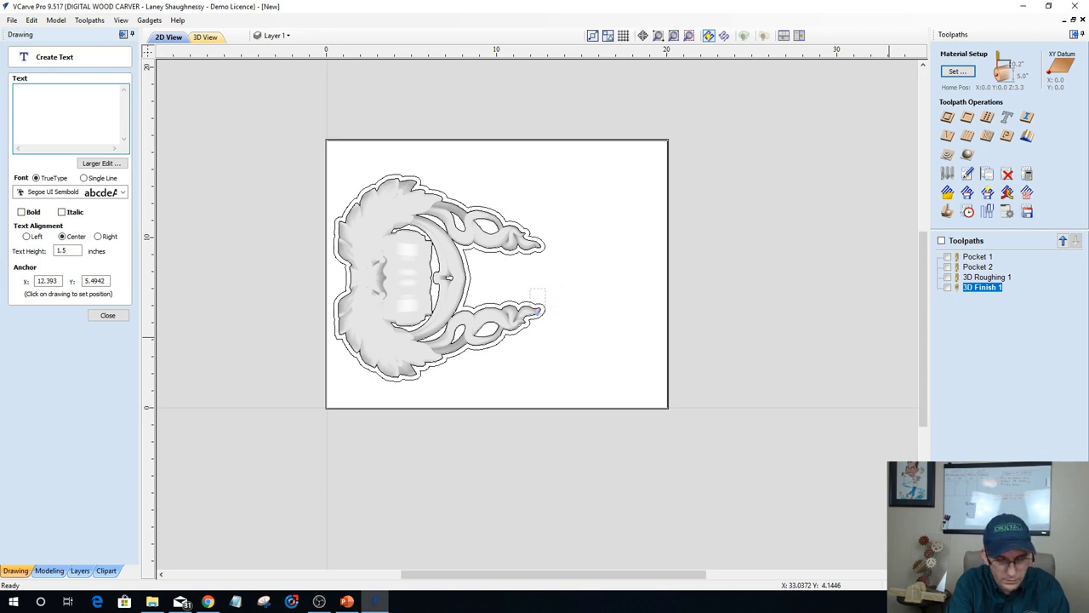
pyautogui.write('WRAP IT')
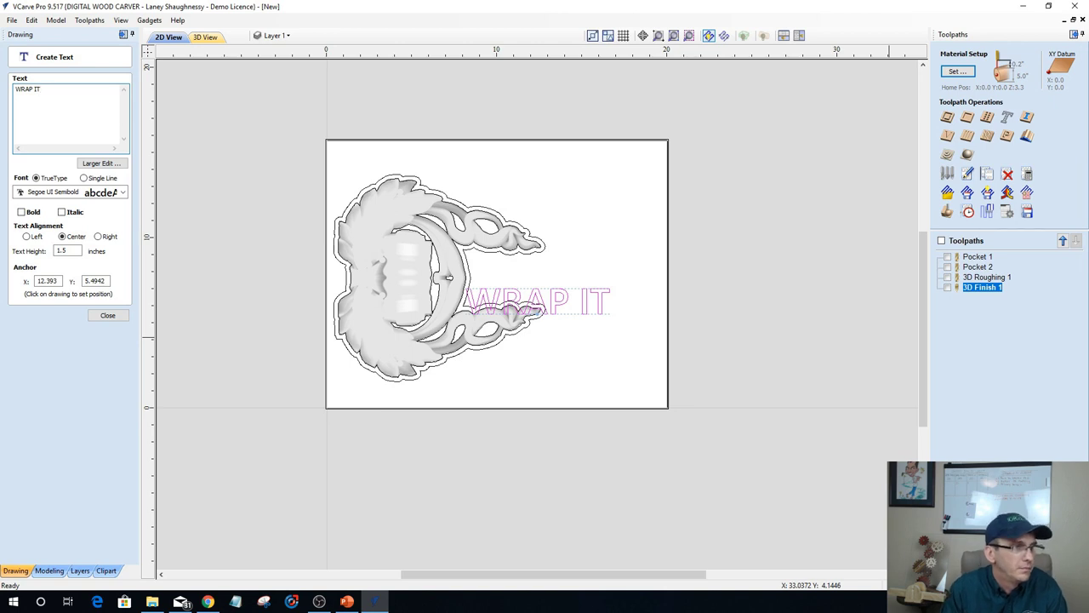
pyautogui.click(107, 315)
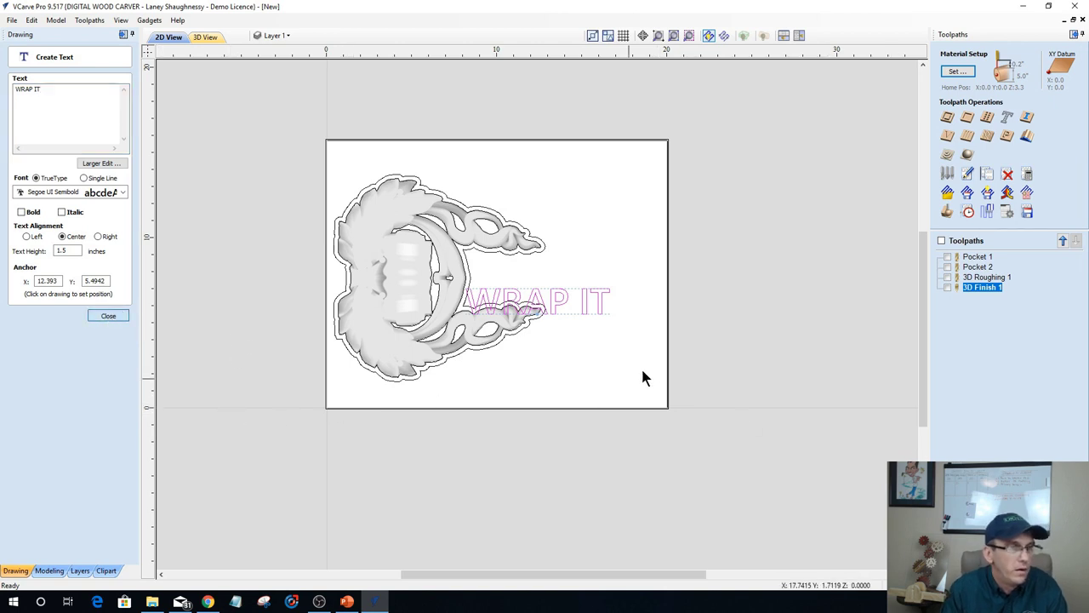
pyautogui.click(587, 312)
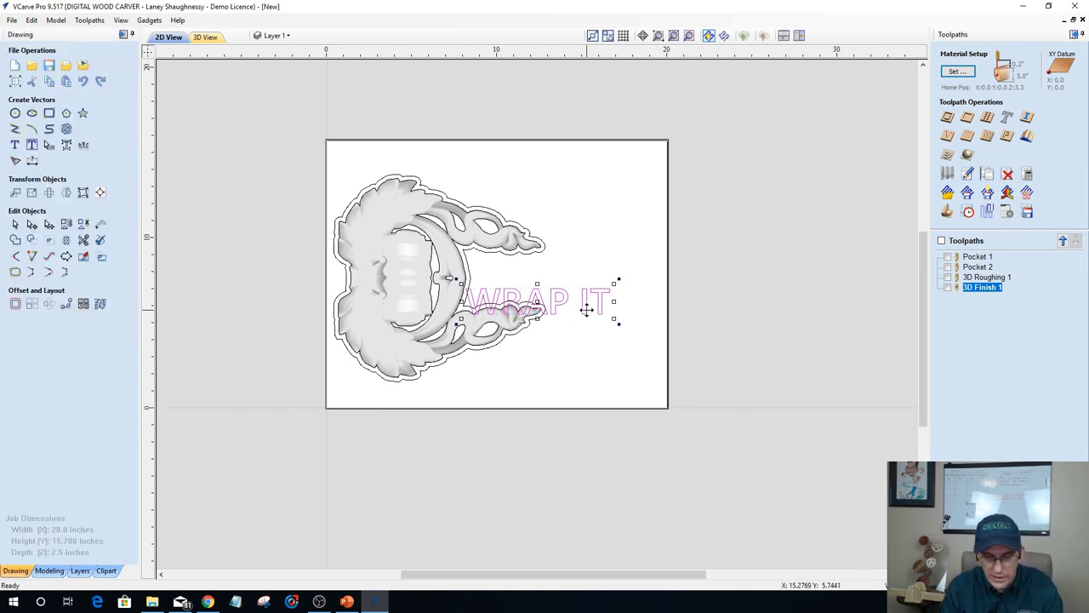
pyautogui.moveTo(587, 311); pyautogui.dragTo(595, 274)
# Centre the vertical WRAP IT text on the material.
pyautogui.press('Escape')
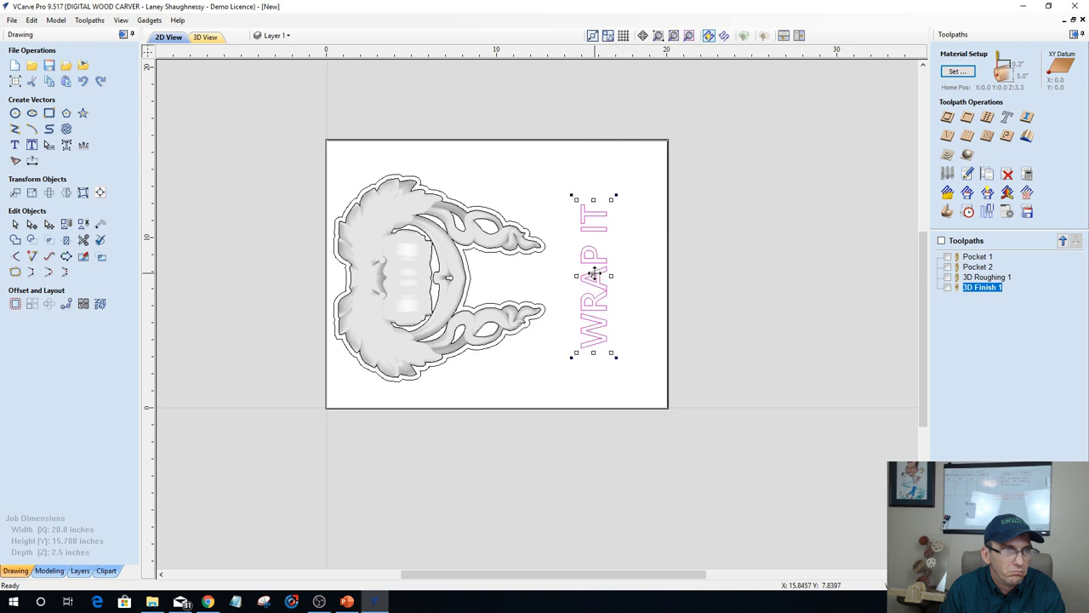
pyautogui.click(100, 193)
pyautogui.click(98, 95)
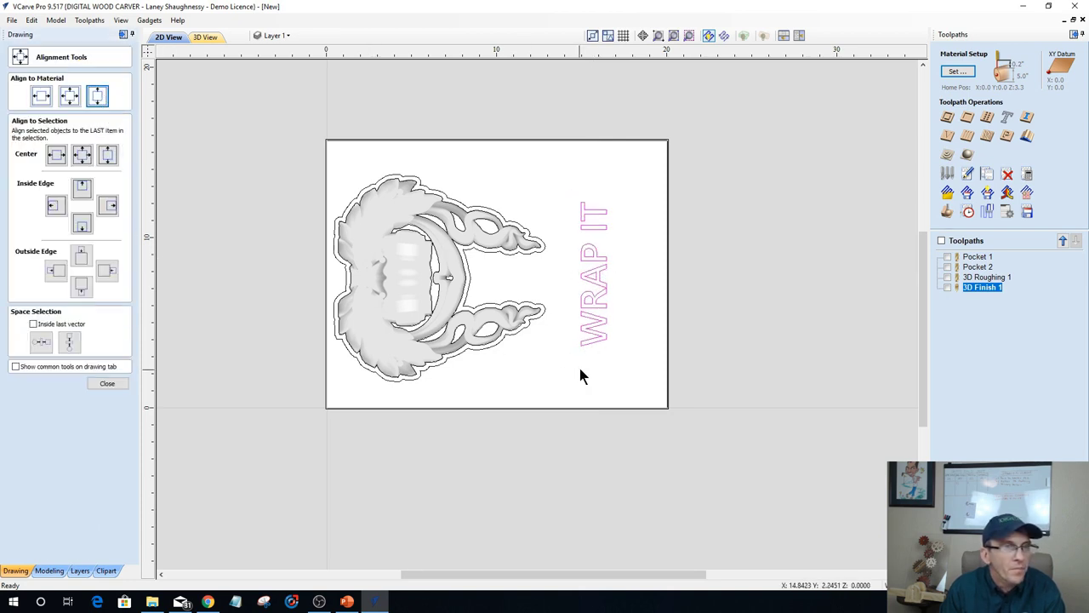
# Calculate and preview a 60° V-bit V-Carve 1 toolpath for the WRAP IT text.
pyautogui.moveTo(547, 169); pyautogui.dragTo(634, 359)
pyautogui.click(947, 135)
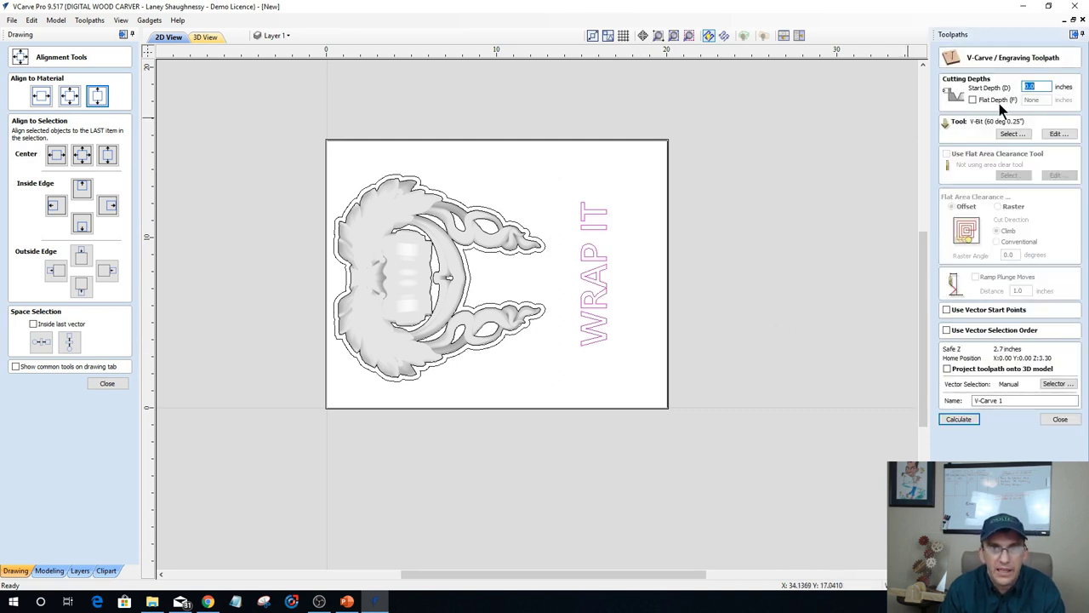
pyautogui.click(947, 419)
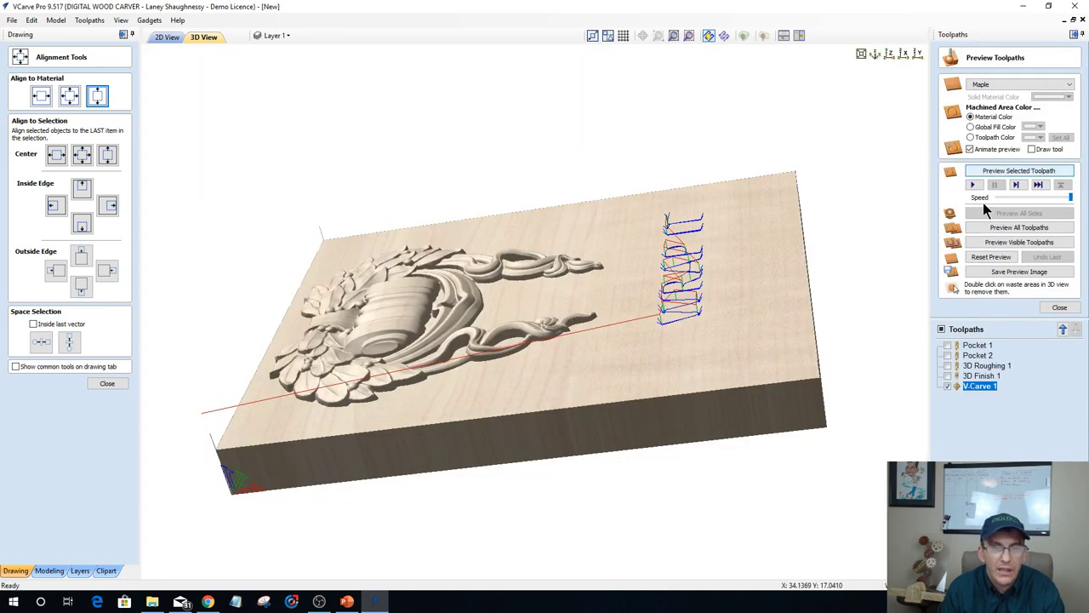
pyautogui.click(1012, 171)
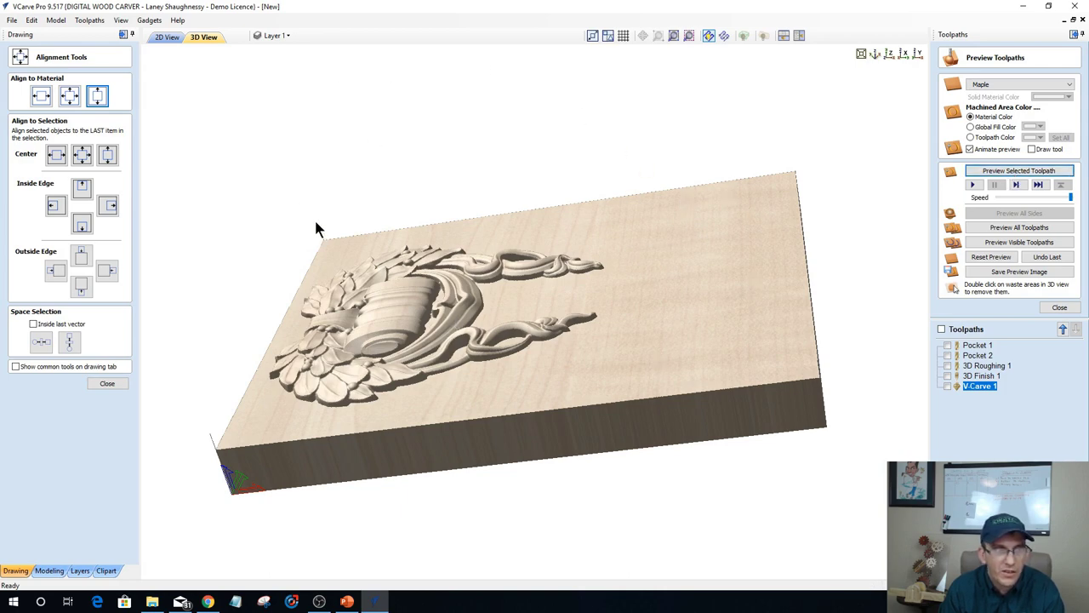
pyautogui.doubleClick(975, 387)
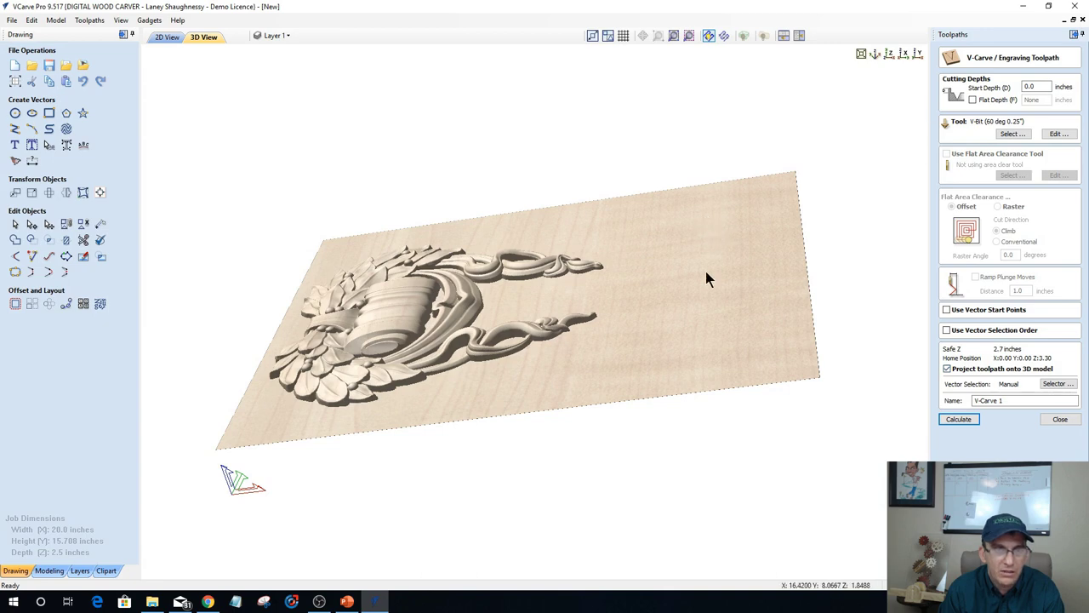
# Recalculate V-Carve 1 projected onto the model and view WRAP IT carved around the wrapped cylinder.
pyautogui.click(958, 420)
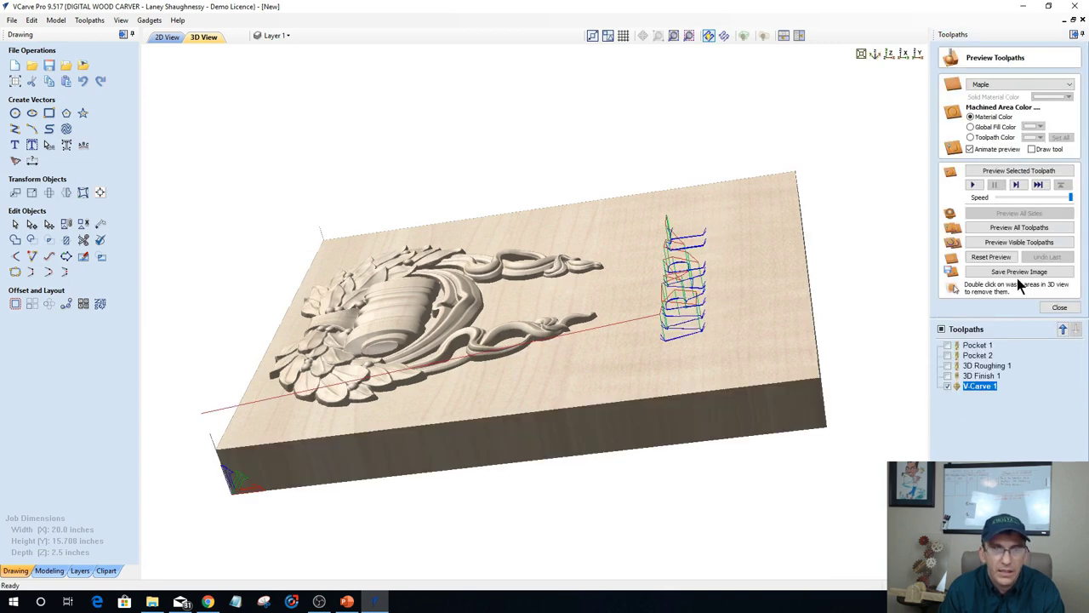
pyautogui.click(1004, 173)
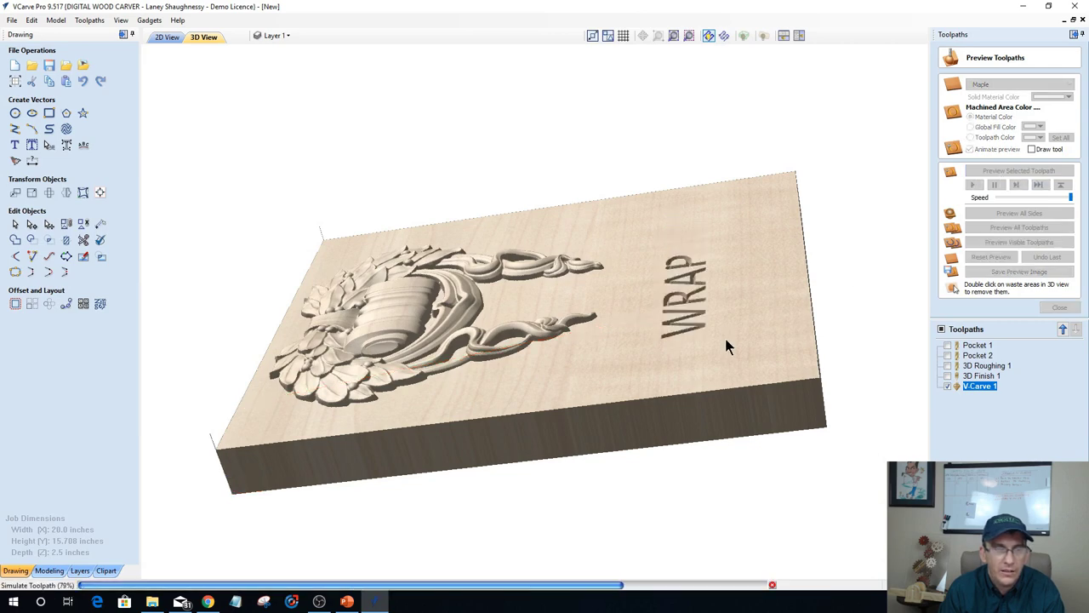
pyautogui.click(764, 38)
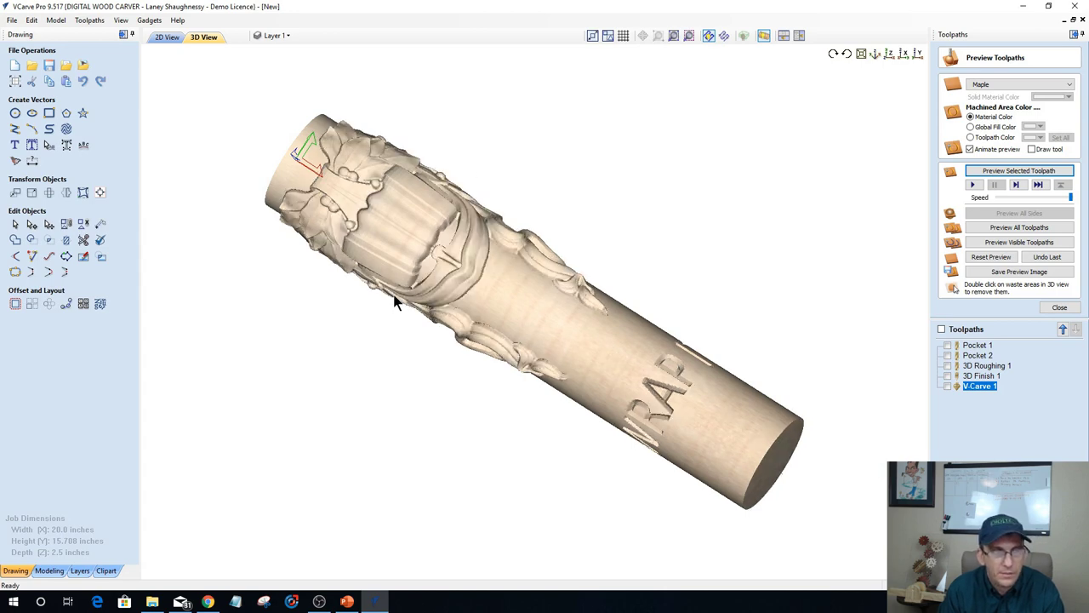
pyautogui.moveTo(575, 343); pyautogui.dragTo(431, 353)
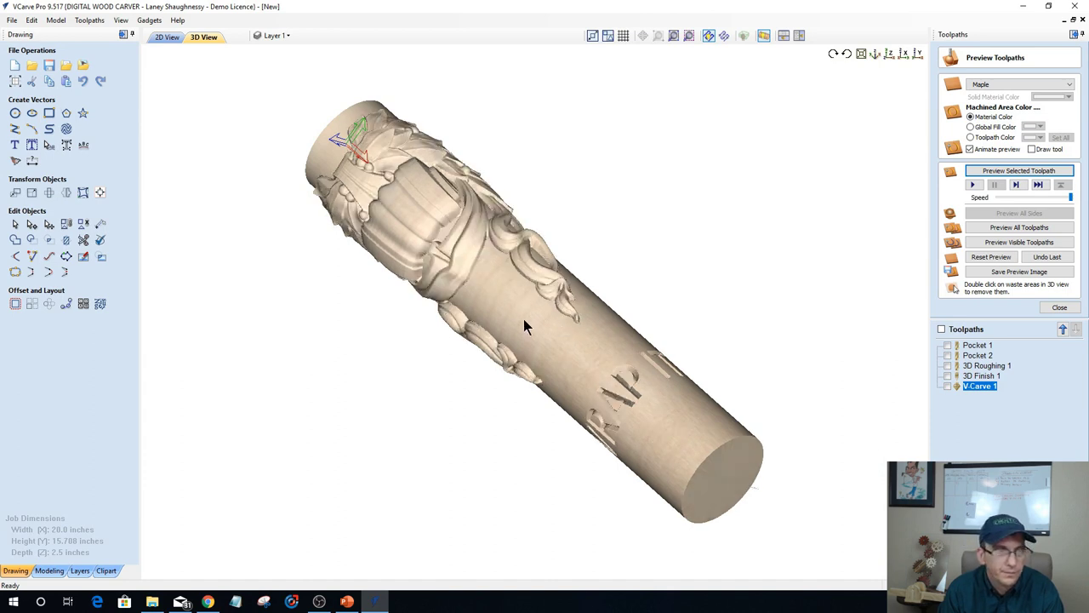
pyautogui.moveTo(460, 455); pyautogui.dragTo(406, 296)
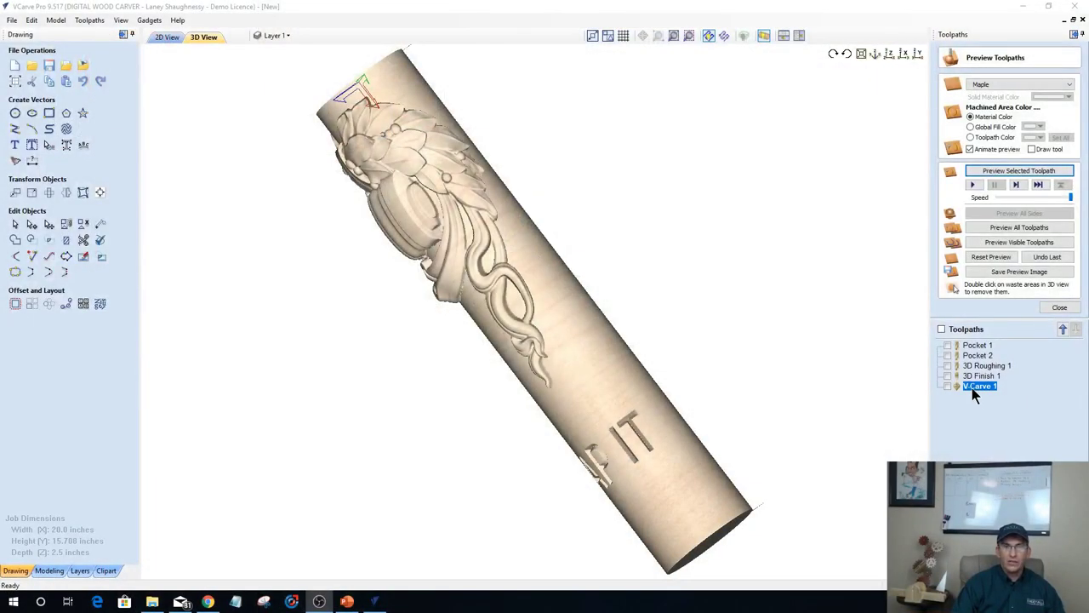
pyautogui.moveTo(415, 304); pyautogui.dragTo(514, 204)
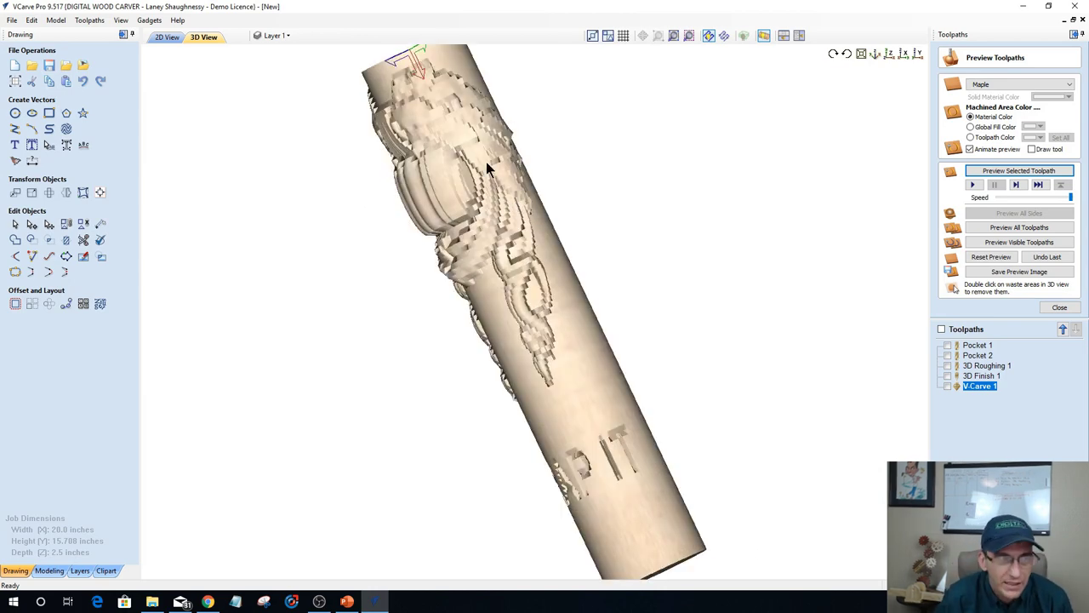
# Launch the Create Rounding Toolpath gadget and set the blank size to 5 inches.
pyautogui.click(150, 20)
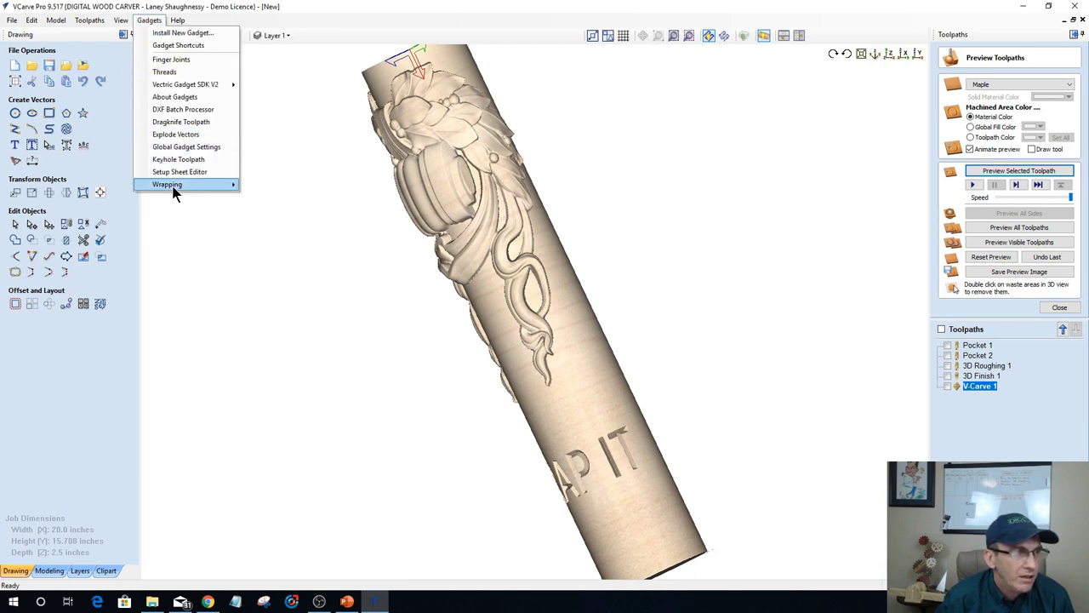
pyautogui.moveTo(212, 184)
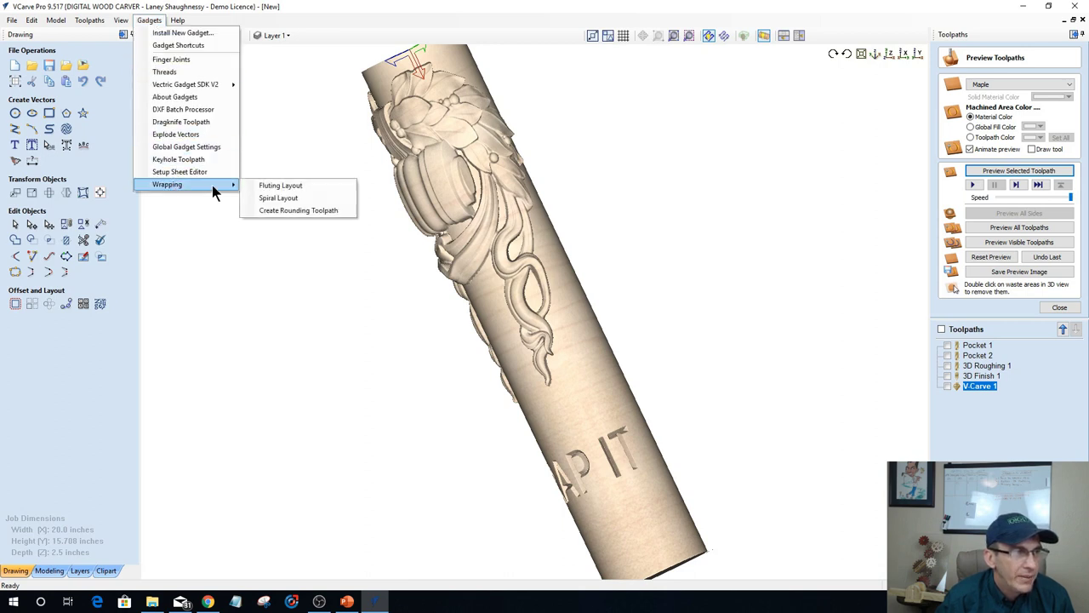
pyautogui.click(311, 212)
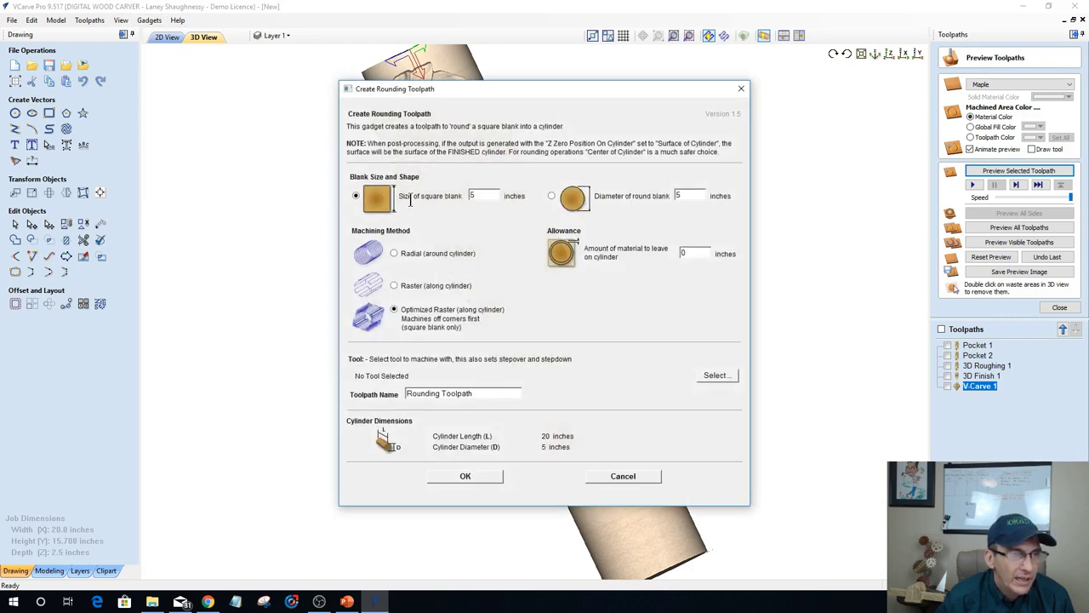
pyautogui.doubleClick(479, 195)
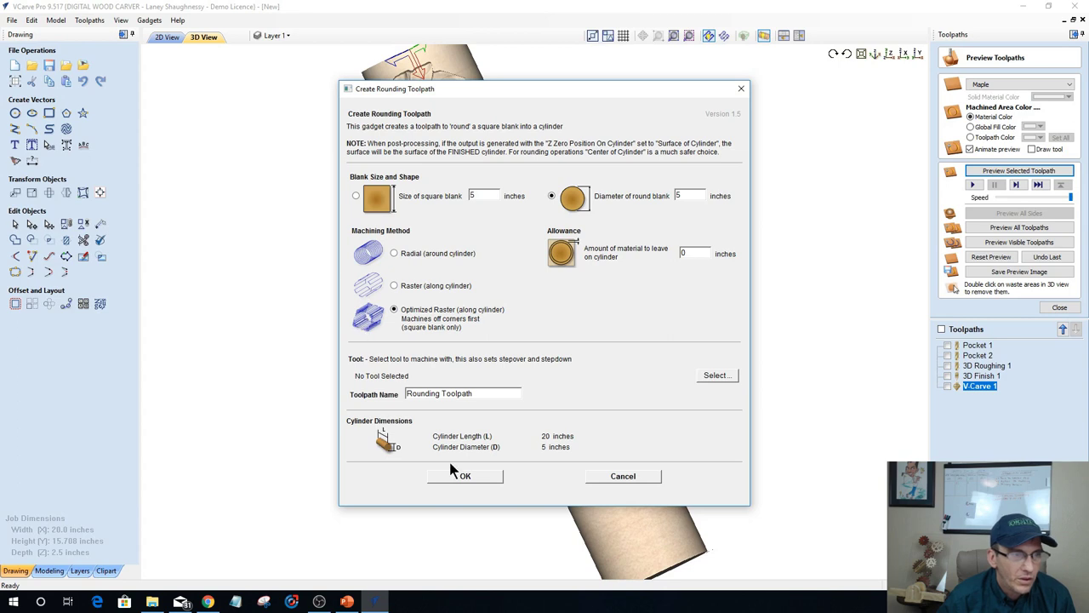
# Choose the End Mill (0.5 inch) from the Tool Database and create the rounding toolpath.
pyautogui.click(715, 375)
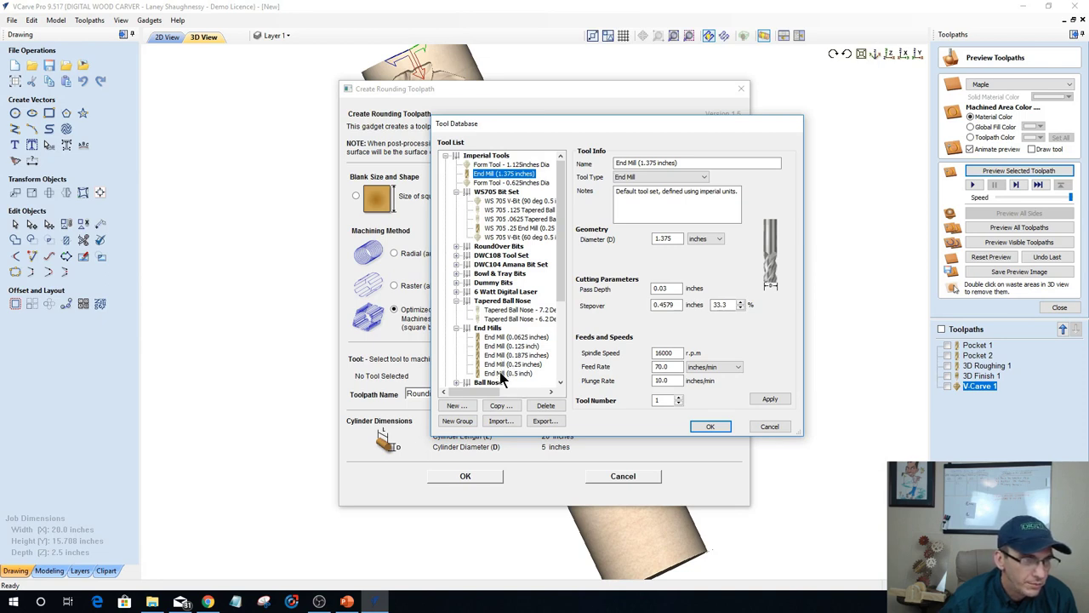
pyautogui.click(457, 273)
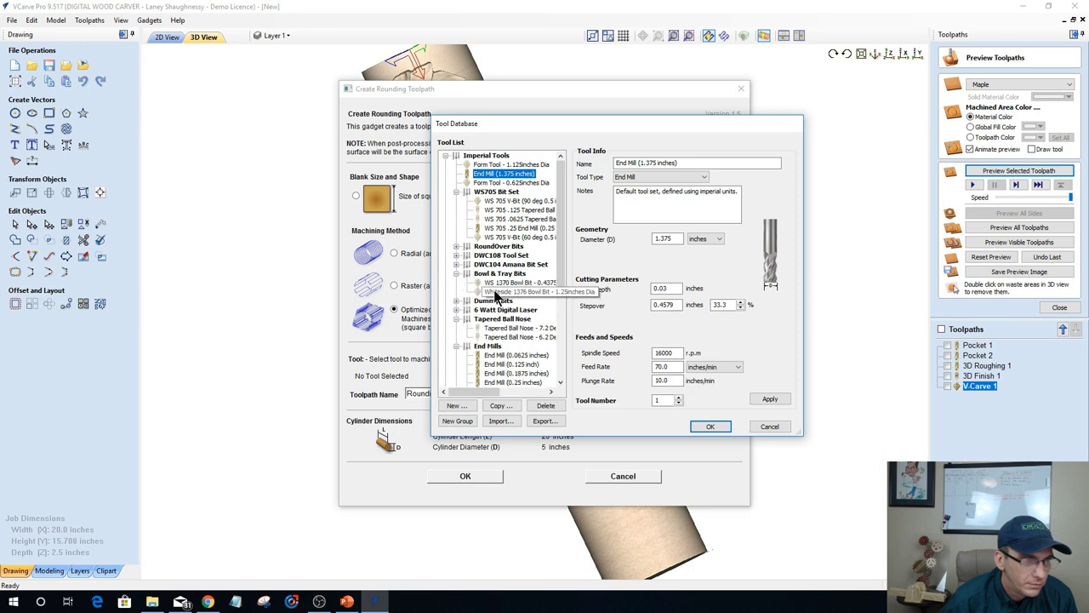
pyautogui.click(456, 273)
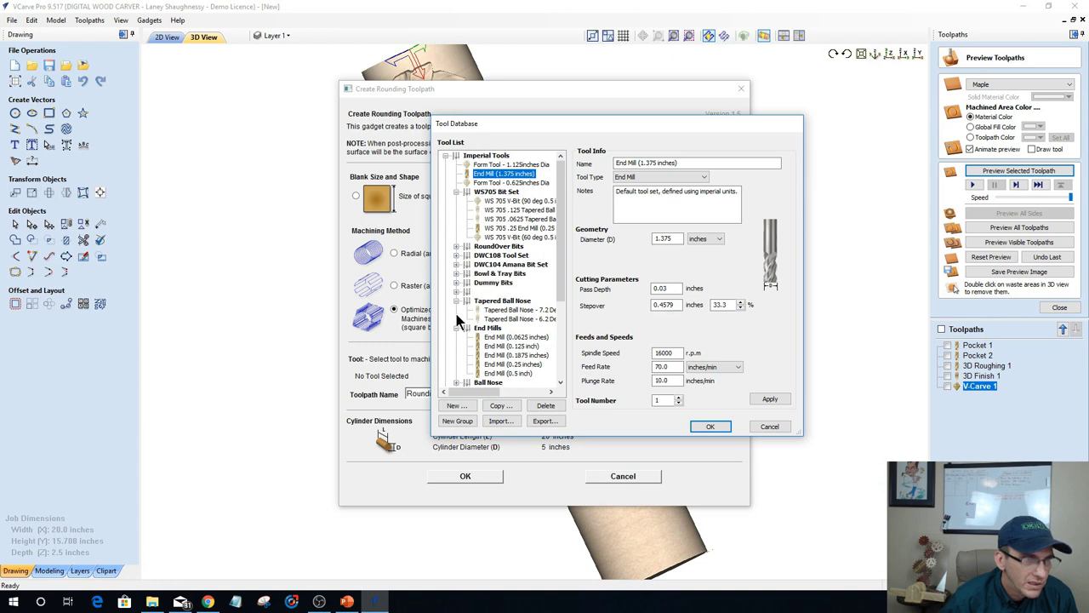
pyautogui.click(507, 373)
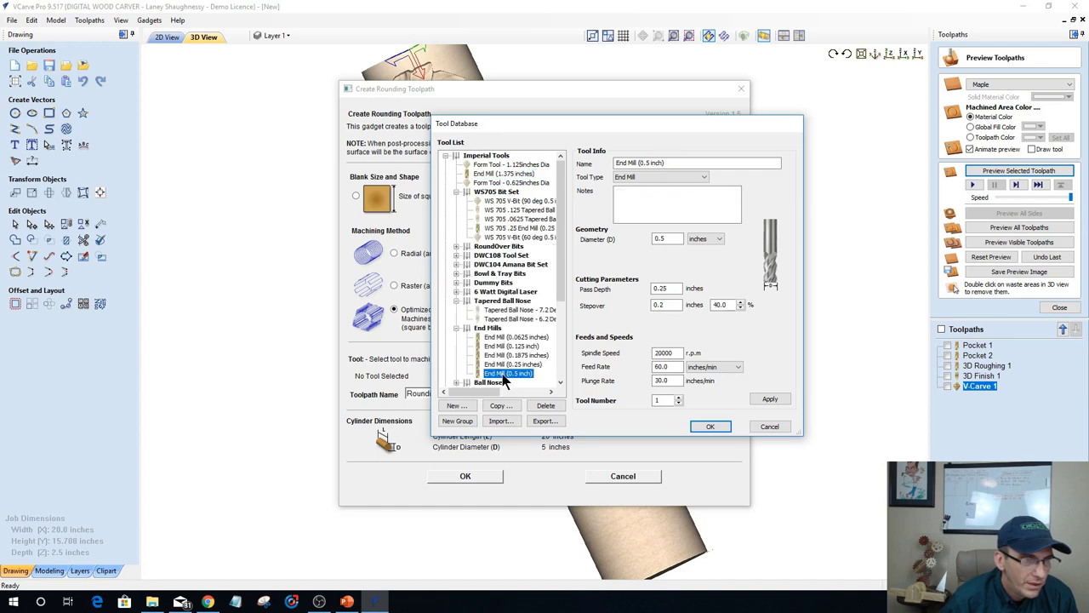
pyautogui.click(707, 428)
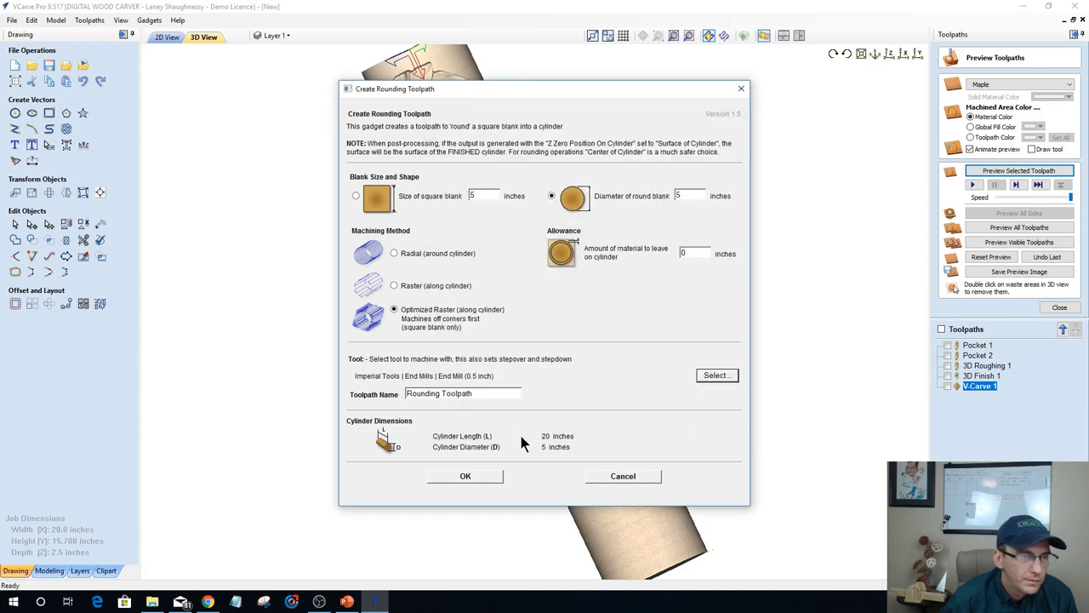
pyautogui.click(464, 476)
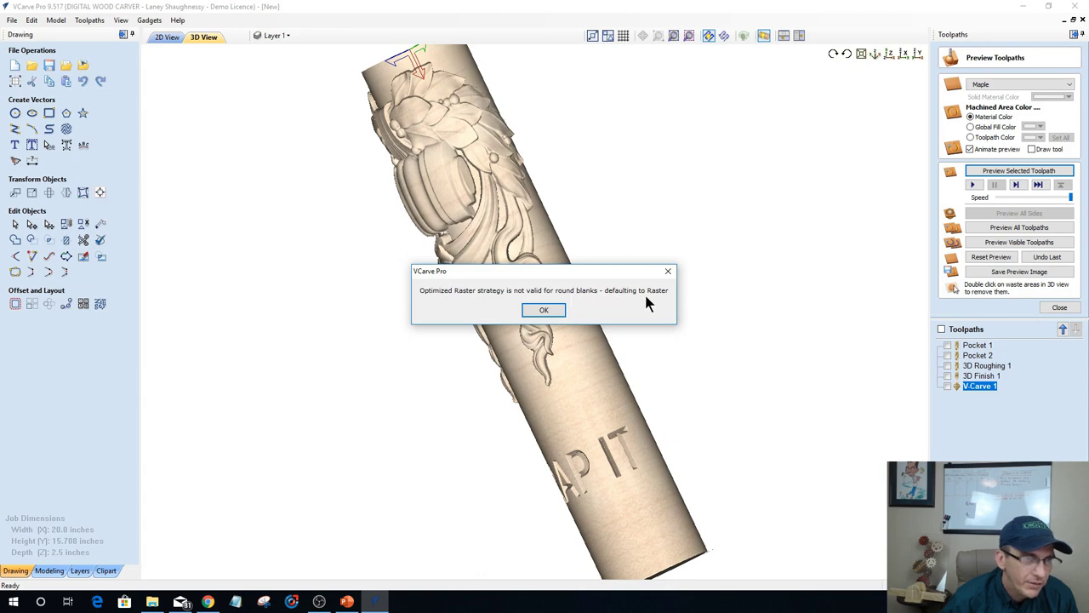
# Accept the raster fallback warning, then delete the new Rounding Toolpath.
pyautogui.click(542, 310)
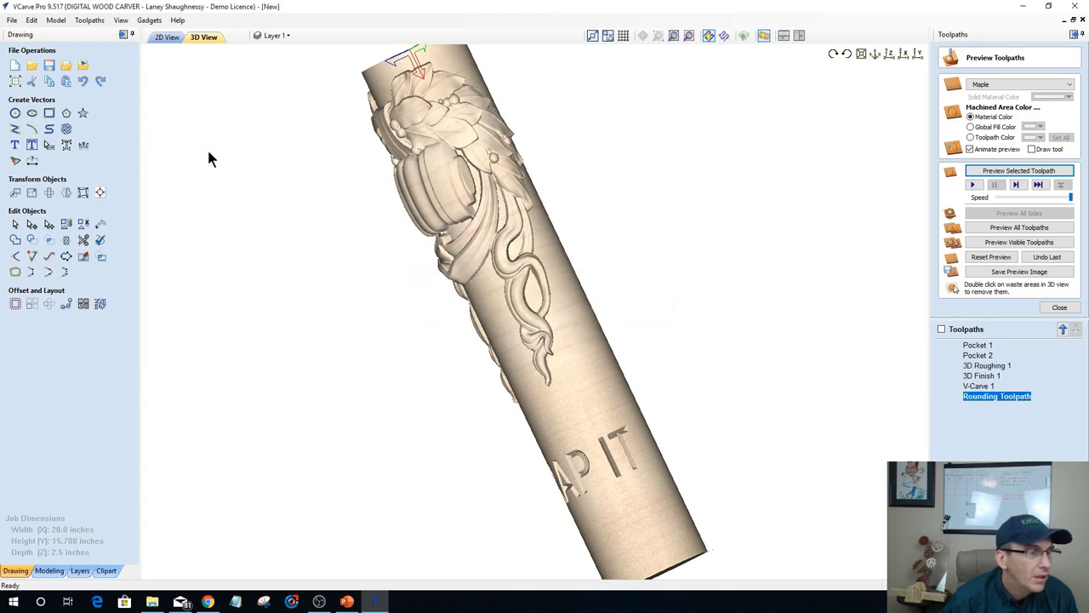
pyautogui.rightClick(1012, 403)
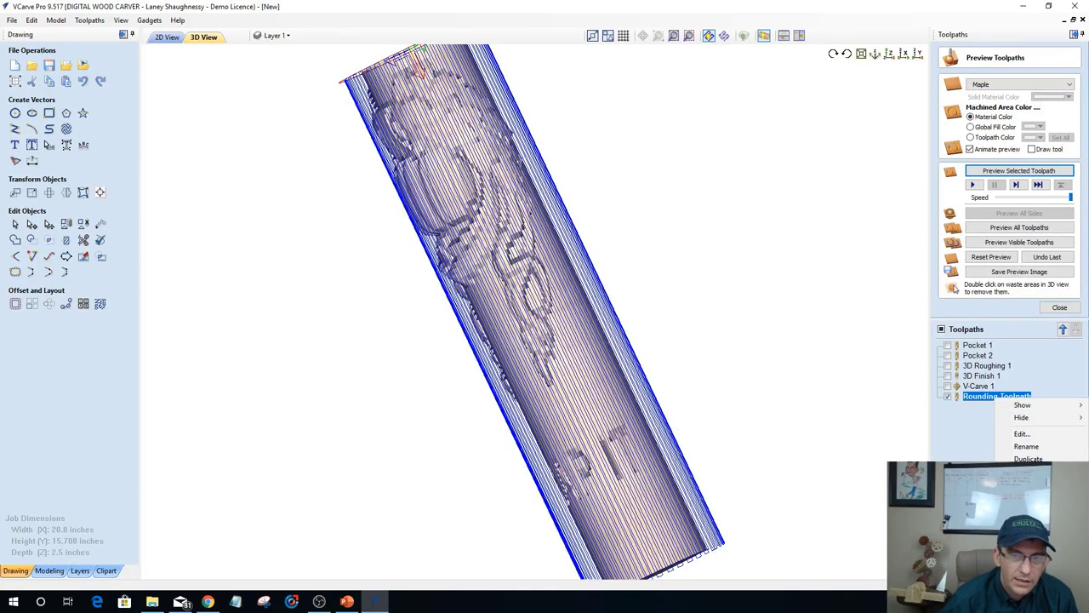
pyautogui.click(1026, 472)
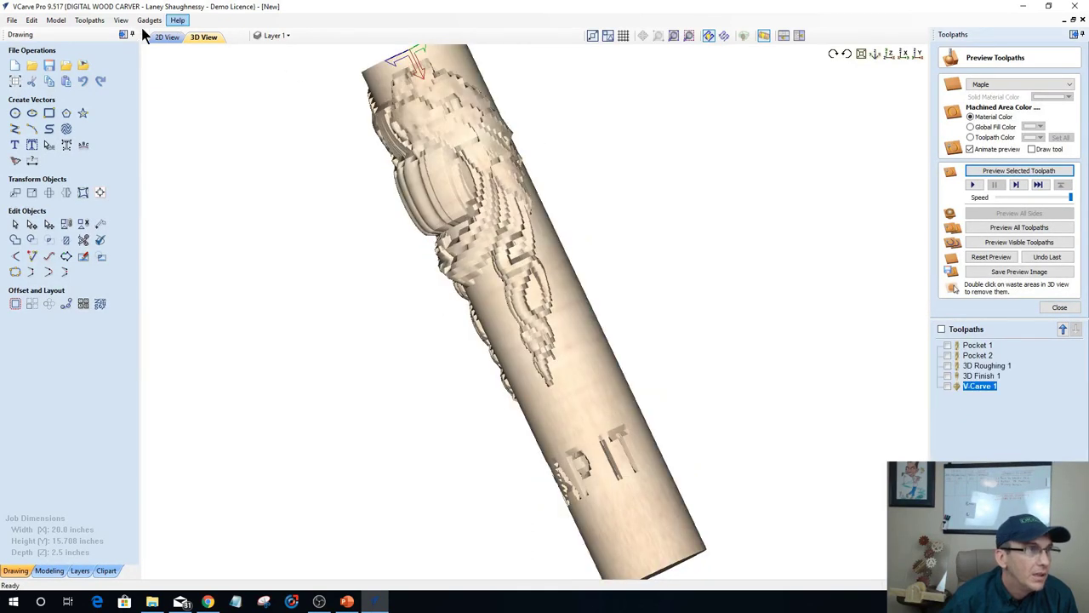
# Recreate the rounding toolpath for a 5-inch square blank with Optimized Raster, then inspect it.
pyautogui.click(148, 22)
pyautogui.moveTo(202, 184)
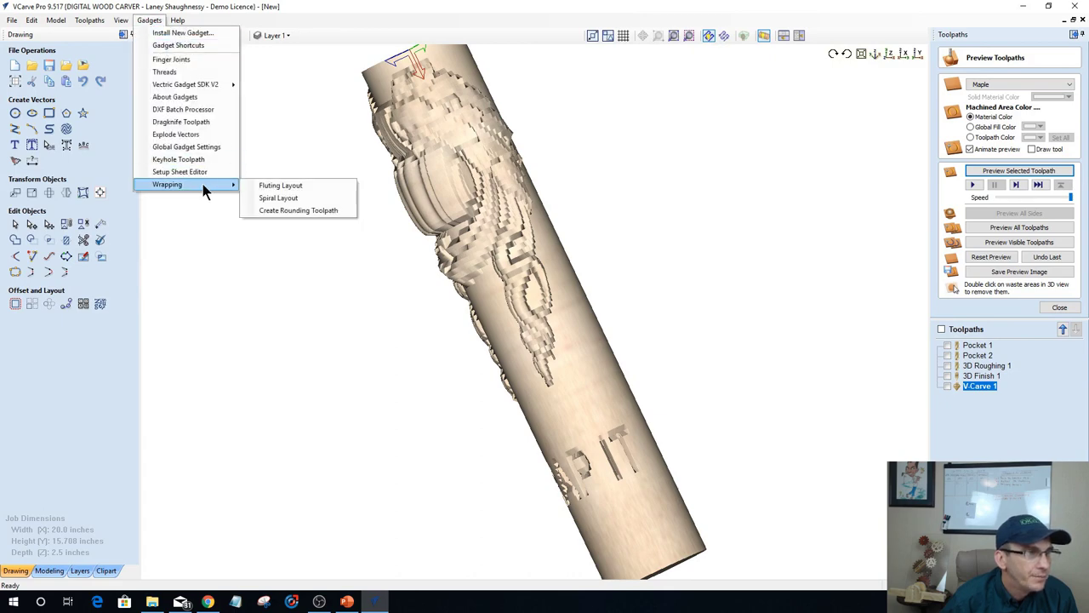
pyautogui.click(279, 211)
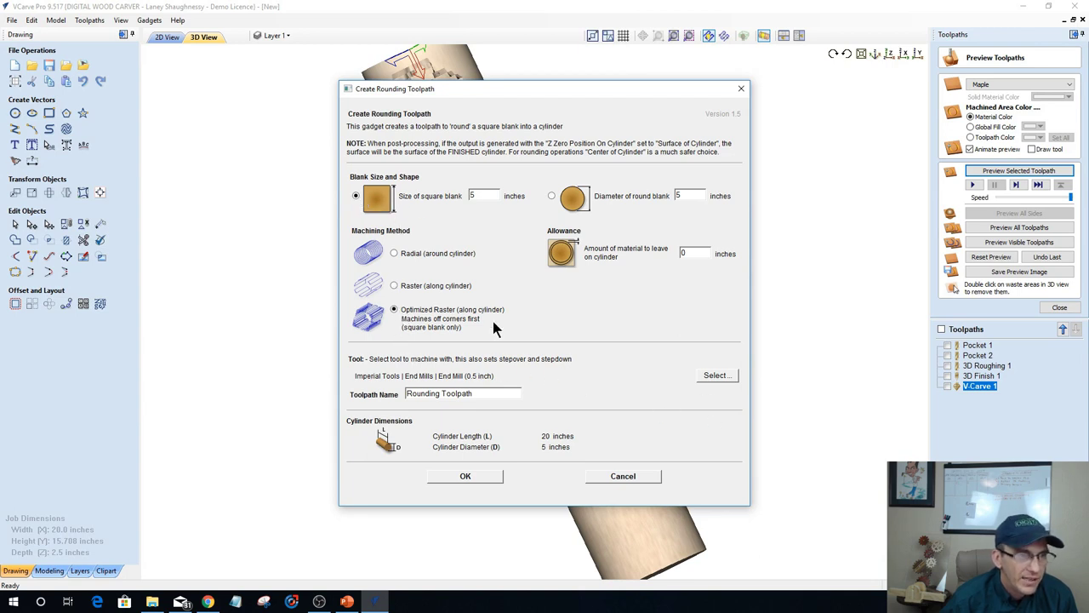
pyautogui.click(468, 478)
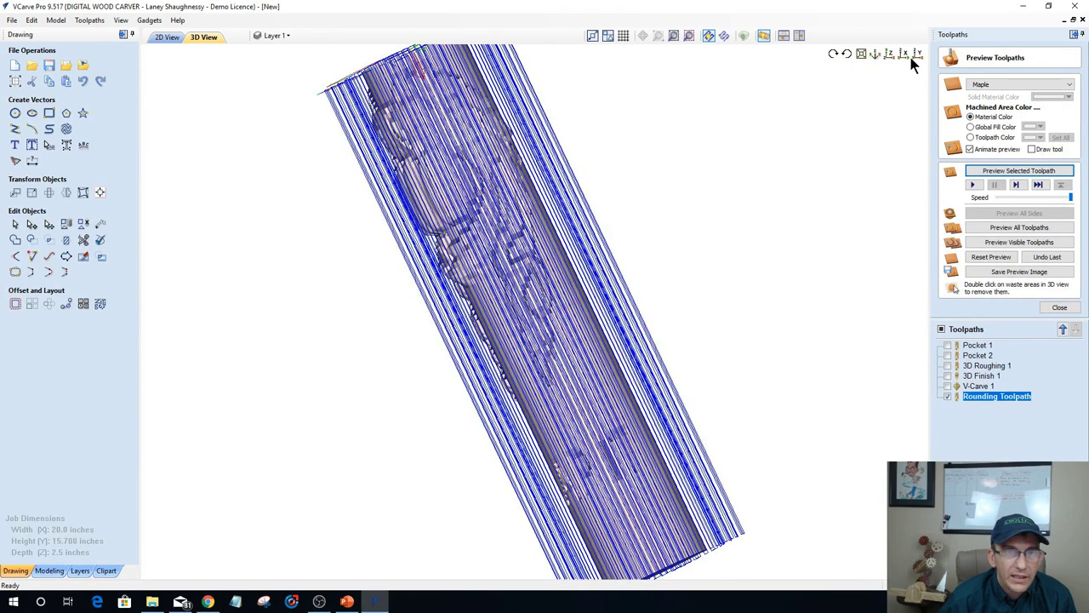
pyautogui.click(905, 55)
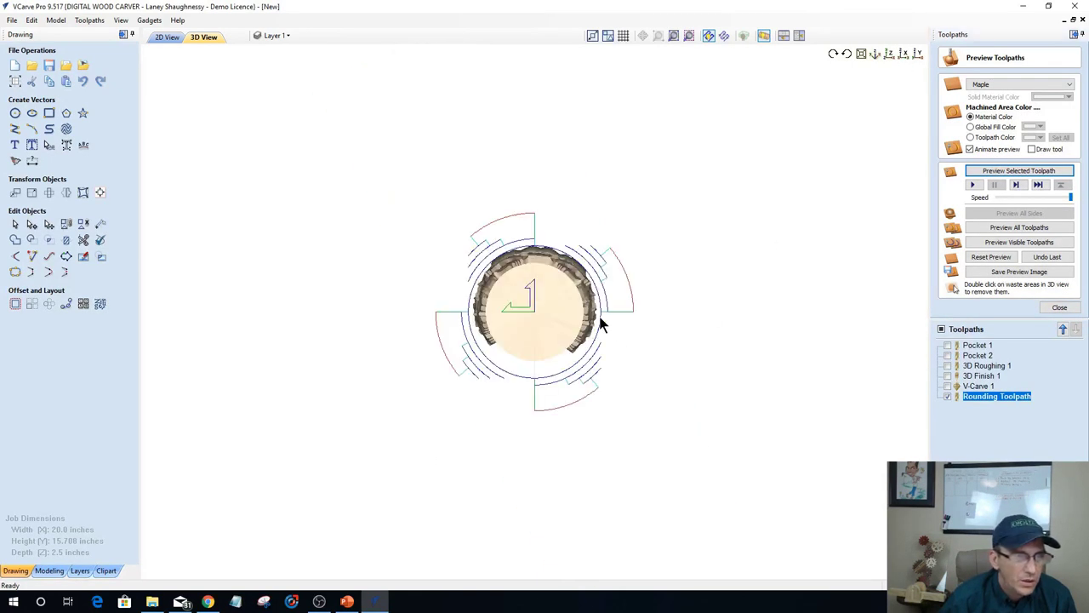
pyautogui.moveTo(638, 230); pyautogui.dragTo(553, 372)
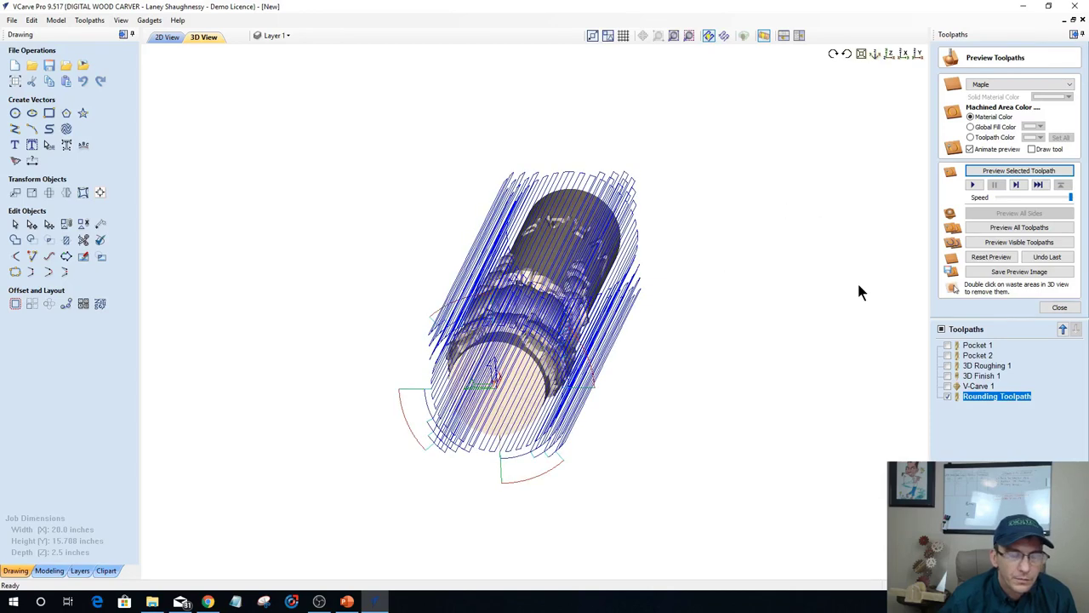
pyautogui.moveTo(625, 401); pyautogui.dragTo(668, 345)
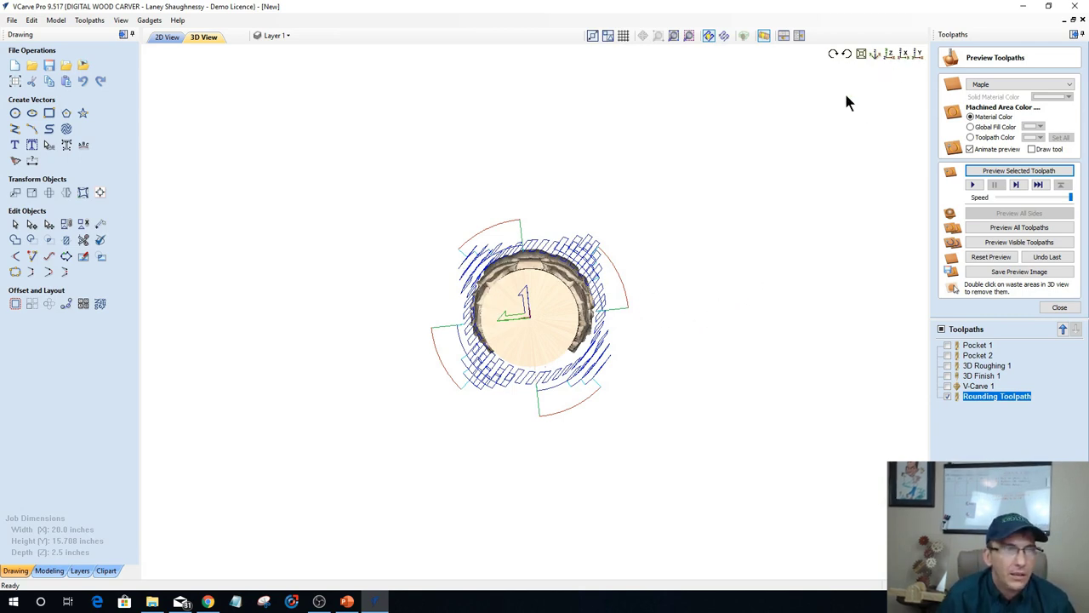
pyautogui.click(861, 52)
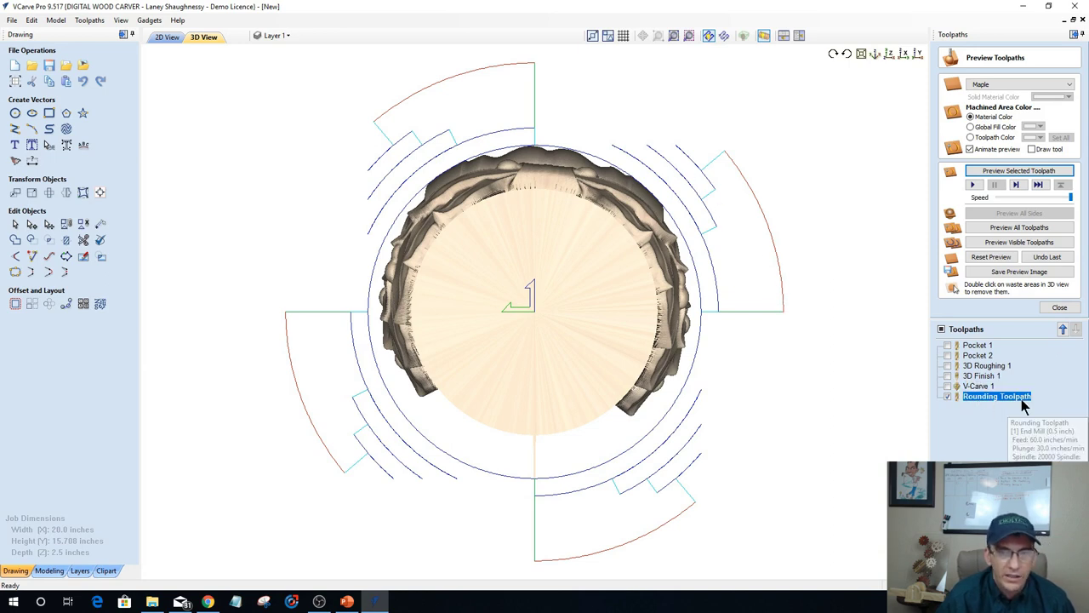
# Move the Rounding Toolpath up to the top of the Toolpaths list.
pyautogui.click(1062, 329)
pyautogui.click(1063, 330)
pyautogui.click(1062, 329)
pyautogui.click(1063, 329)
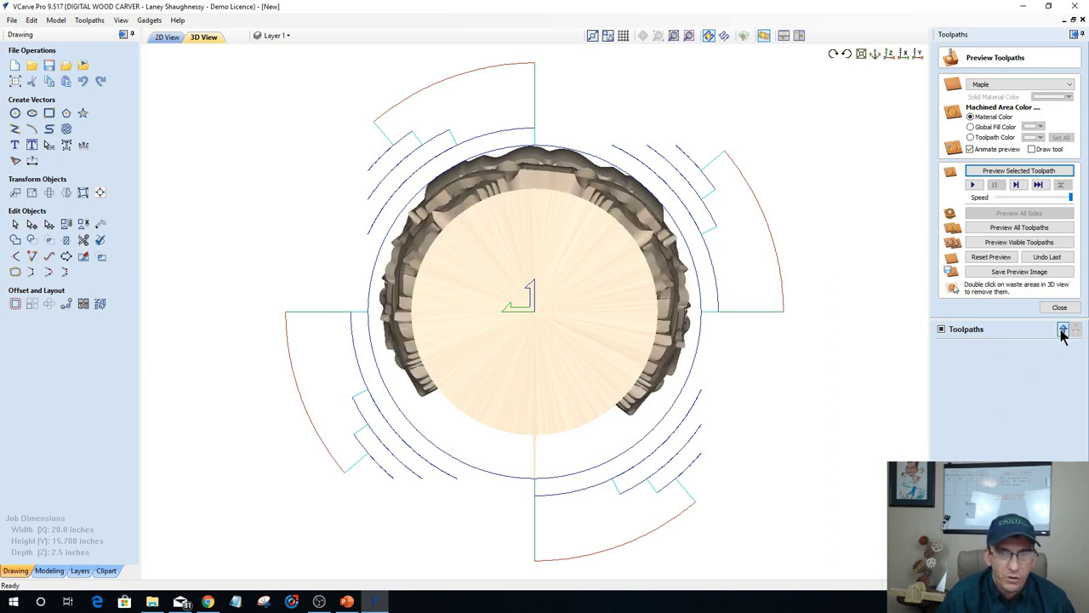
pyautogui.click(1062, 330)
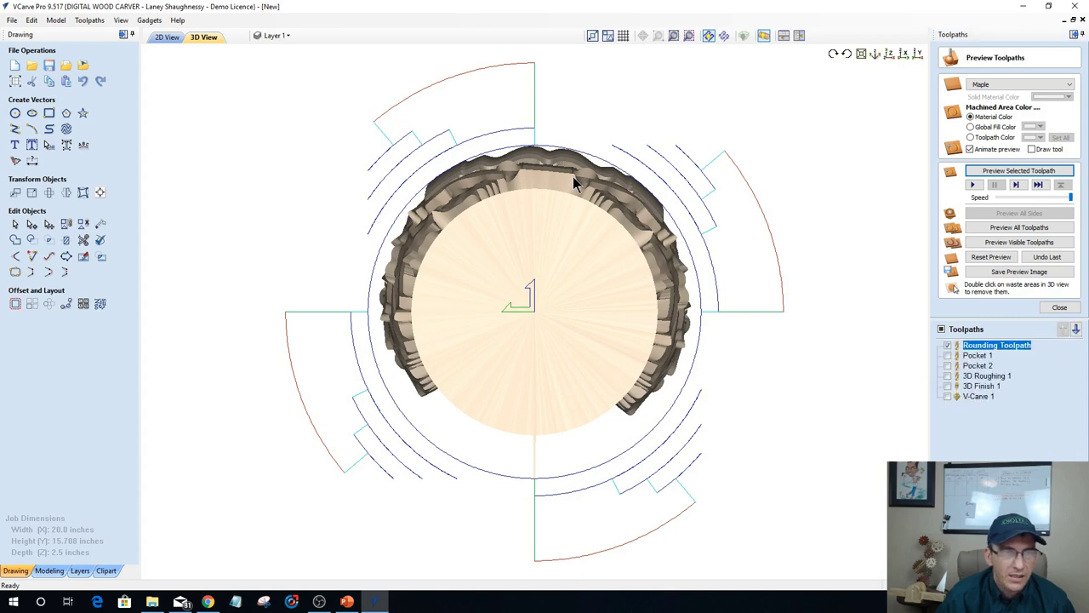
# Hide the vectors and orbit to view the block top and its toolpaths.
pyautogui.click(764, 36)
pyautogui.moveTo(792, 139); pyautogui.dragTo(826, 99)
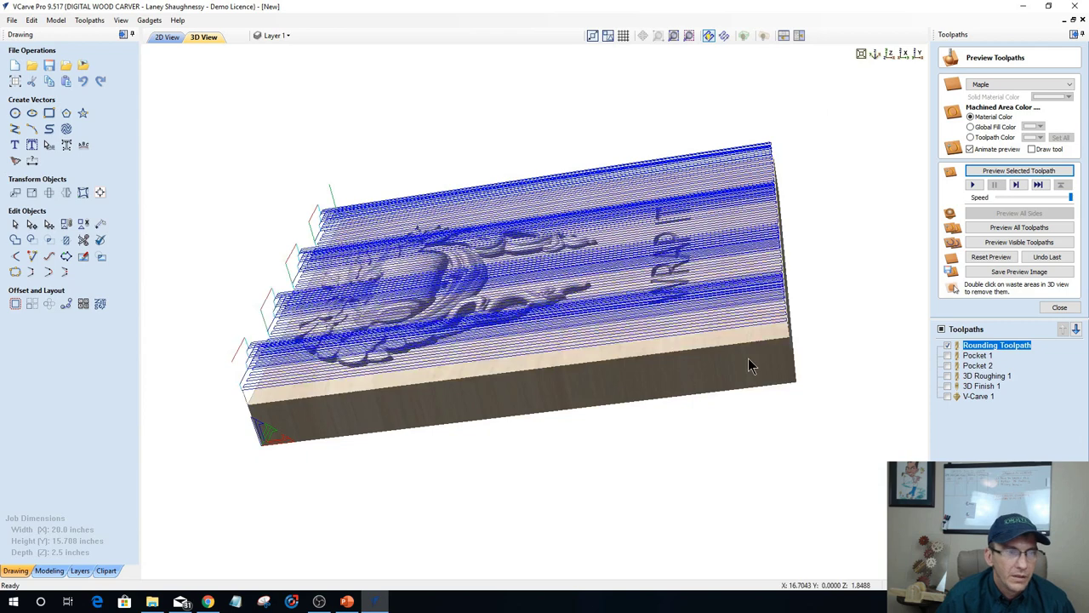
pyautogui.moveTo(748, 358); pyautogui.dragTo(321, 369)
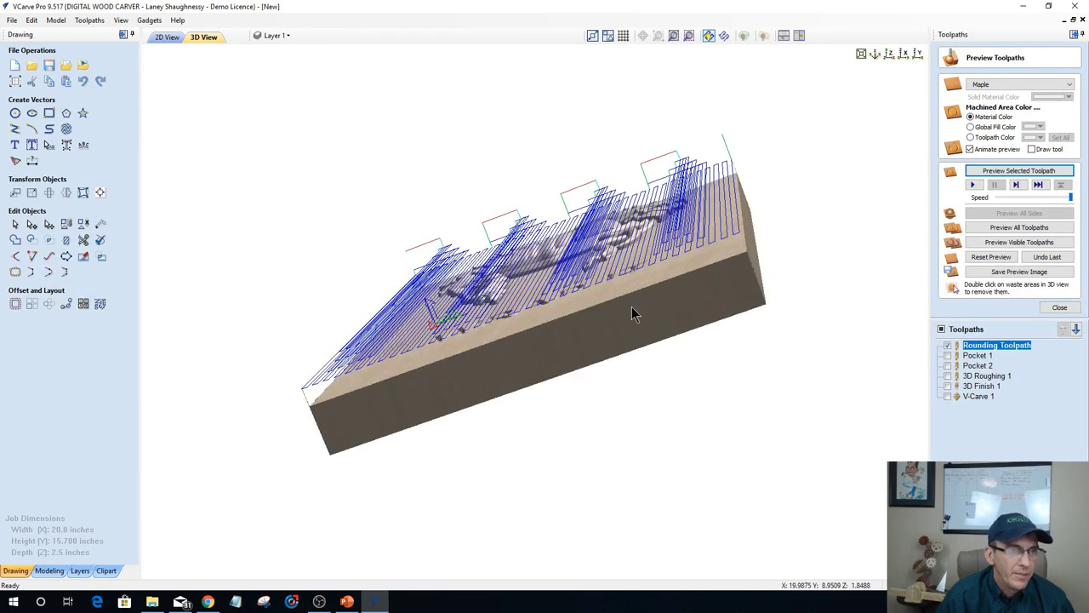
pyautogui.click(904, 54)
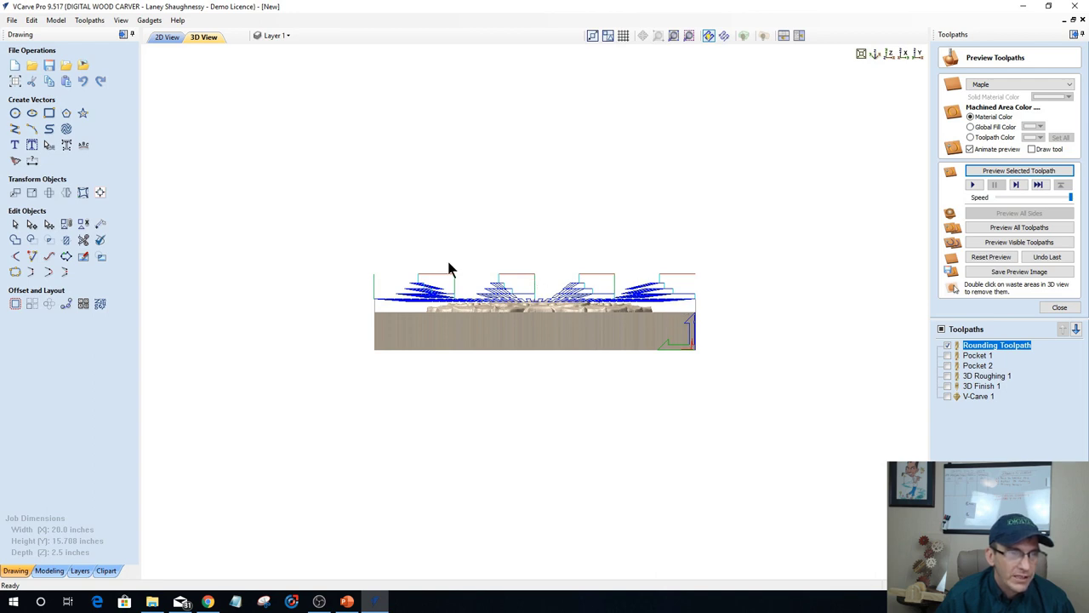
pyautogui.moveTo(545, 318); pyautogui.dragTo(530, 383)
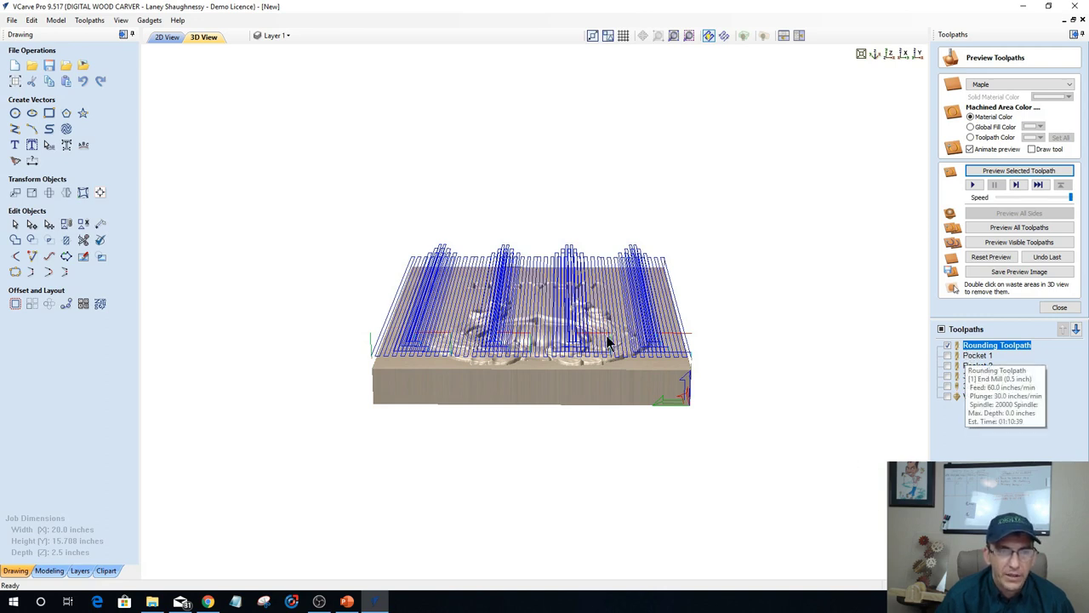
pyautogui.moveTo(699, 394); pyautogui.dragTo(965, 365)
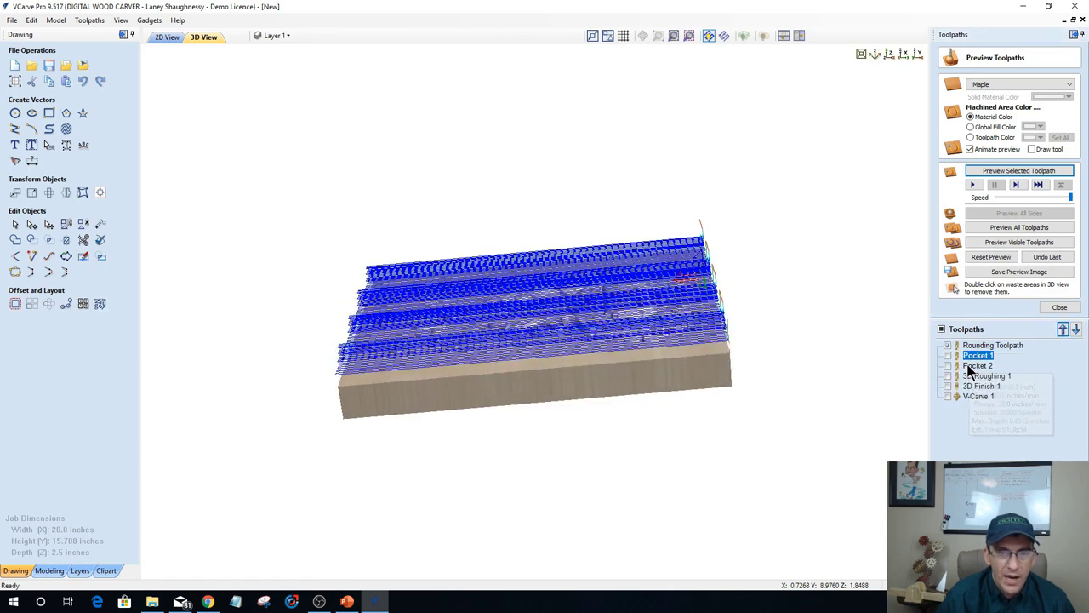
# Hide the Pocket 2, 3D Roughing 1, 3D Finish 1 and V-Carve 1 toolpaths.
pyautogui.click(962, 366)
pyautogui.click(978, 375)
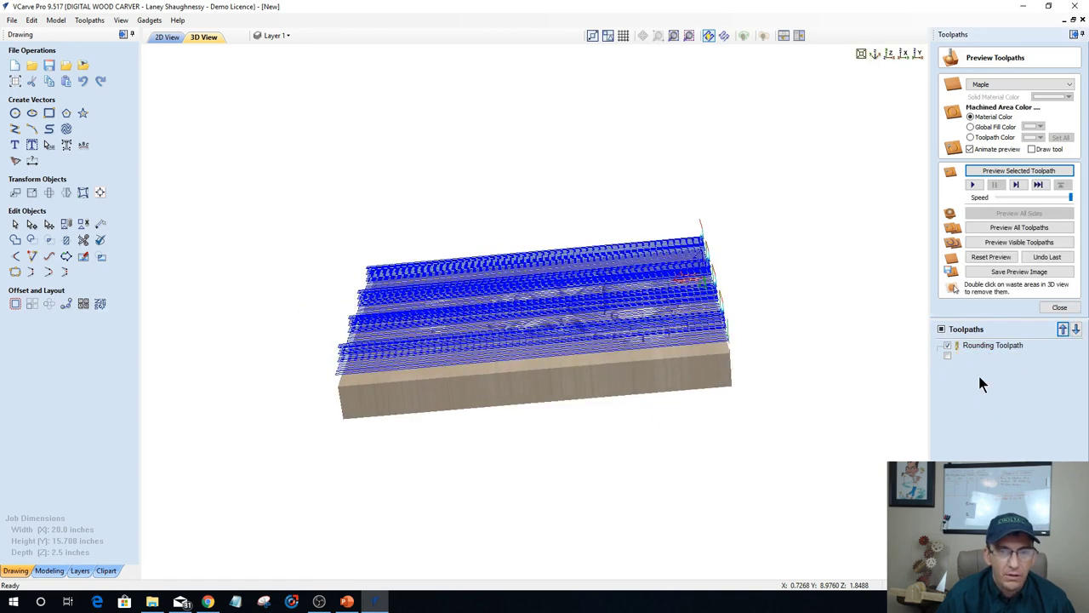
pyautogui.click(968, 385)
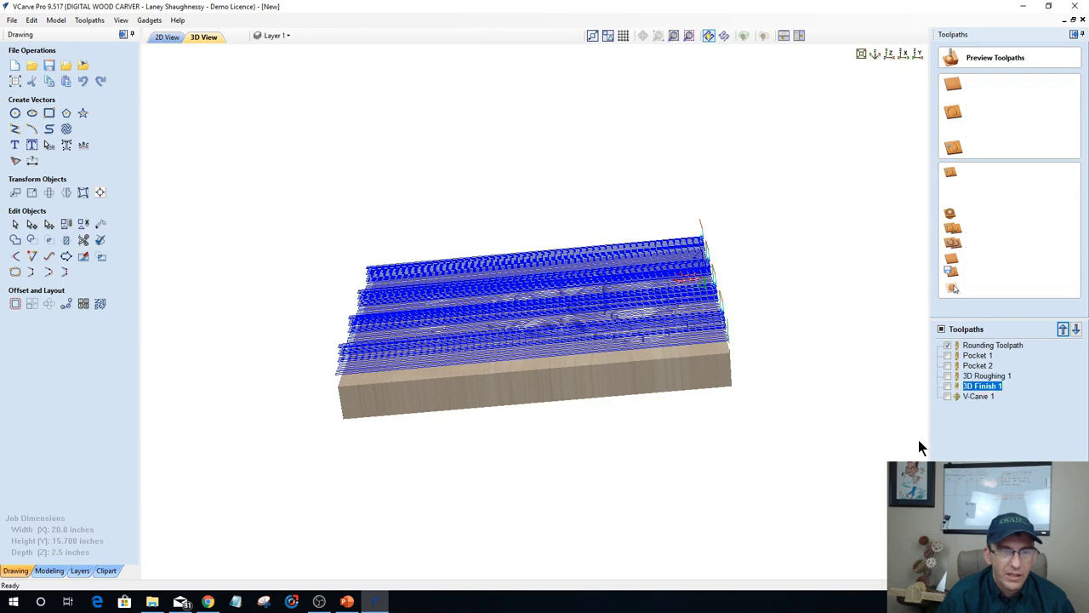
pyautogui.click(970, 396)
pyautogui.moveTo(492, 383); pyautogui.dragTo(627, 384)
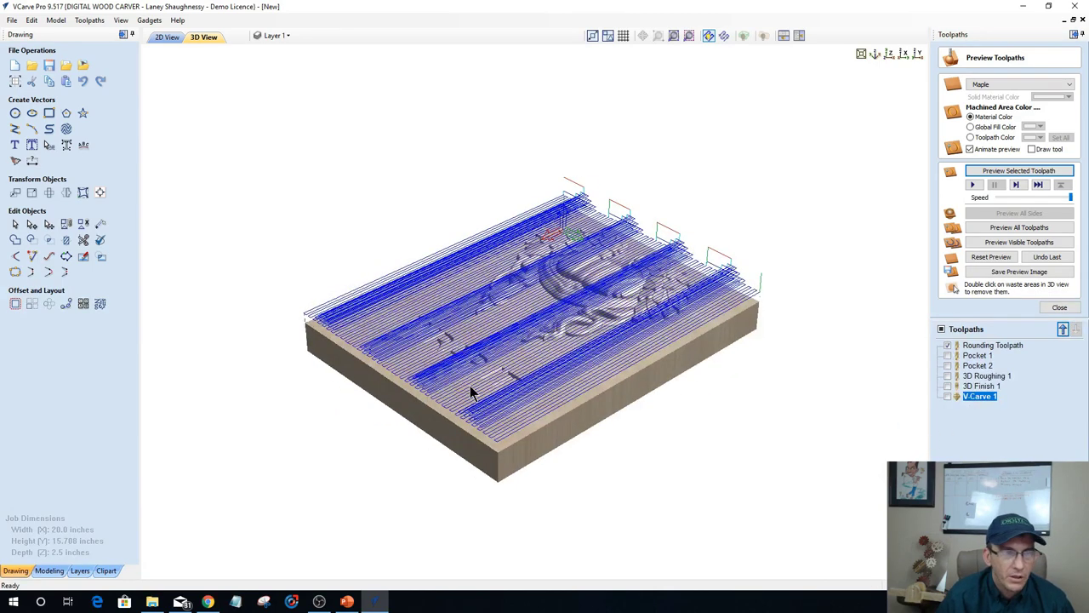
pyautogui.moveTo(655, 442); pyautogui.dragTo(517, 413)
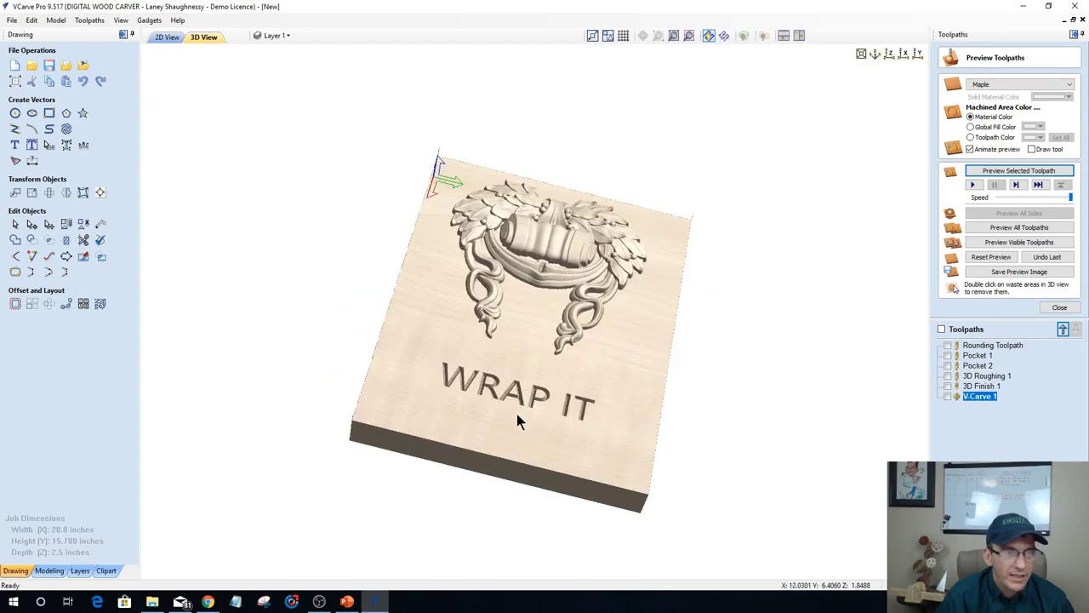
# Wrap the model into a cylinder and view it from the side at an oblique angle.
pyautogui.click(763, 36)
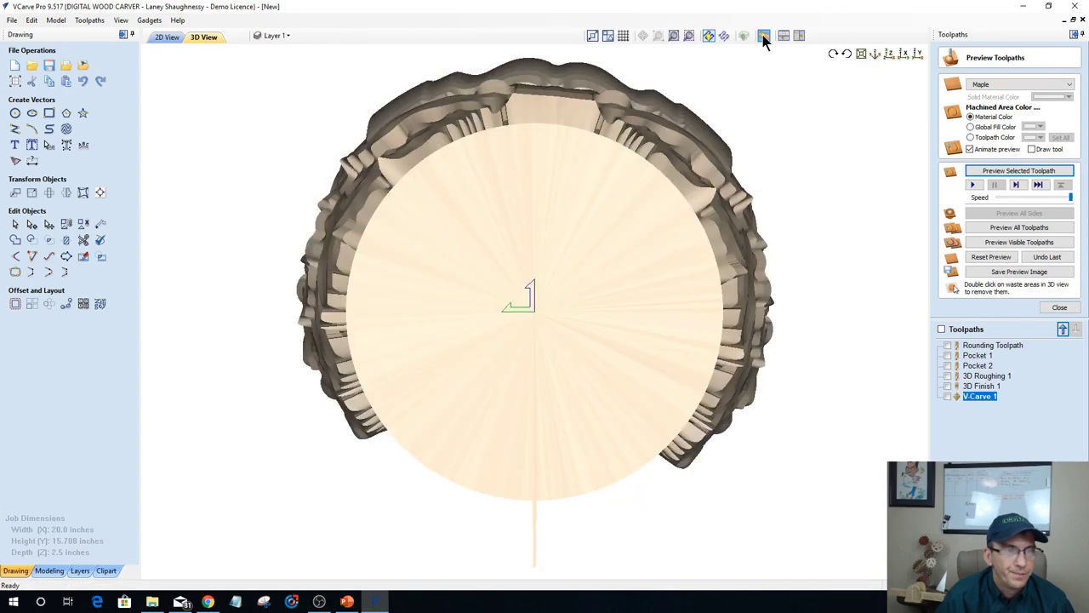
pyautogui.click(889, 54)
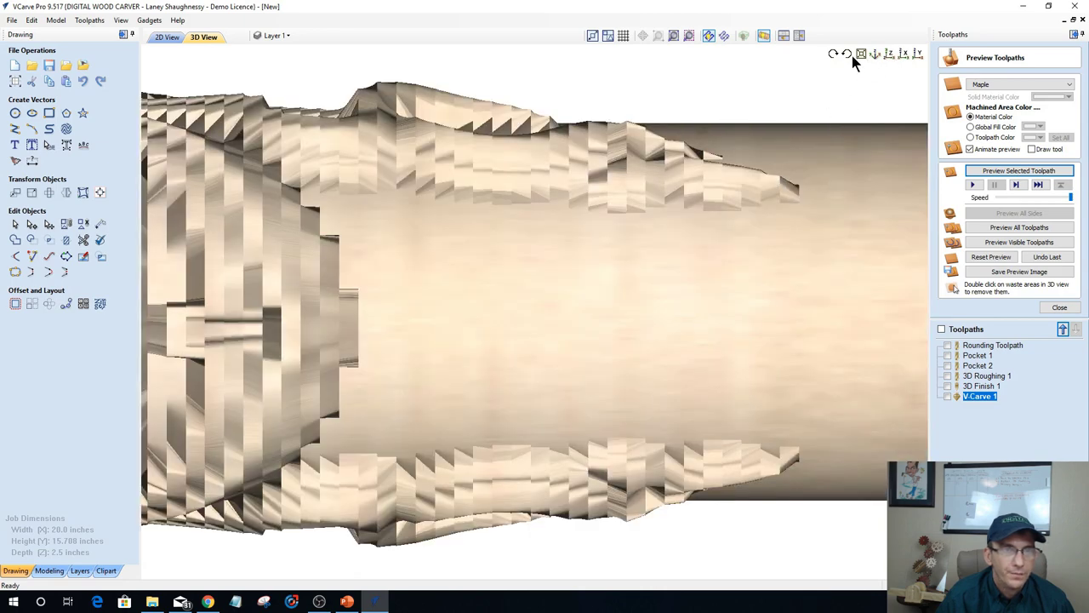
pyautogui.moveTo(839, 104); pyautogui.dragTo(791, 191)
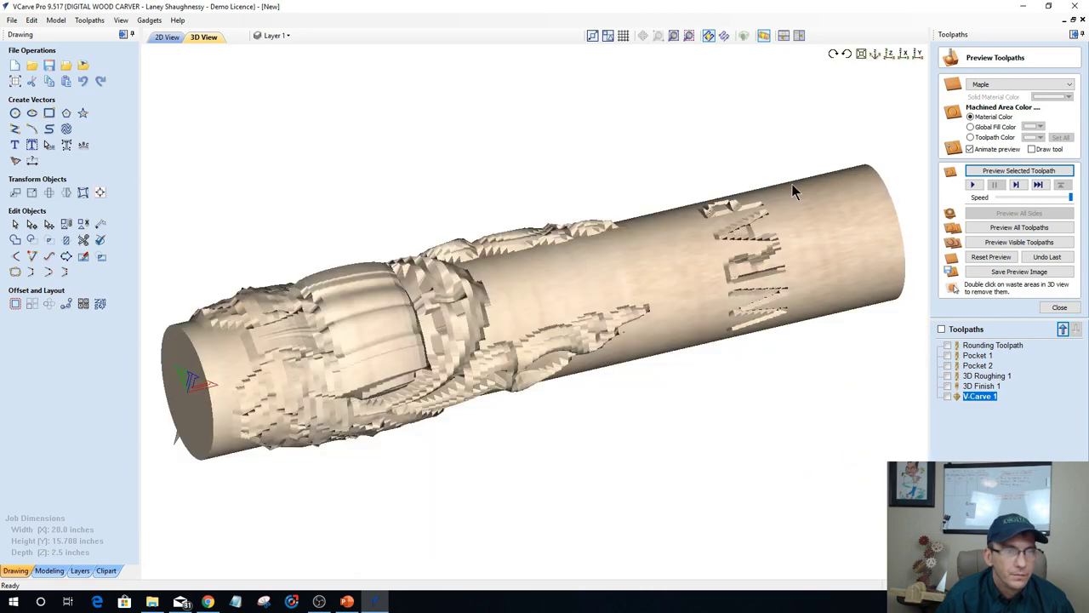